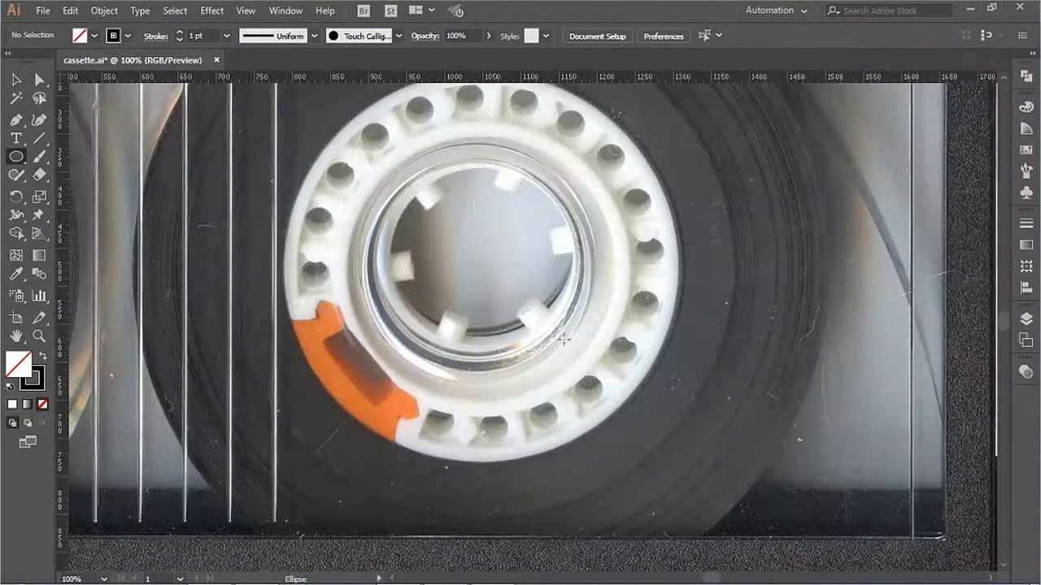
Step: Draw a circle over the reel hub and add a larger concentric copy
{"action": "left_click_drag", "start_coordinate": [567, 363], "coordinate": [573, 366]}
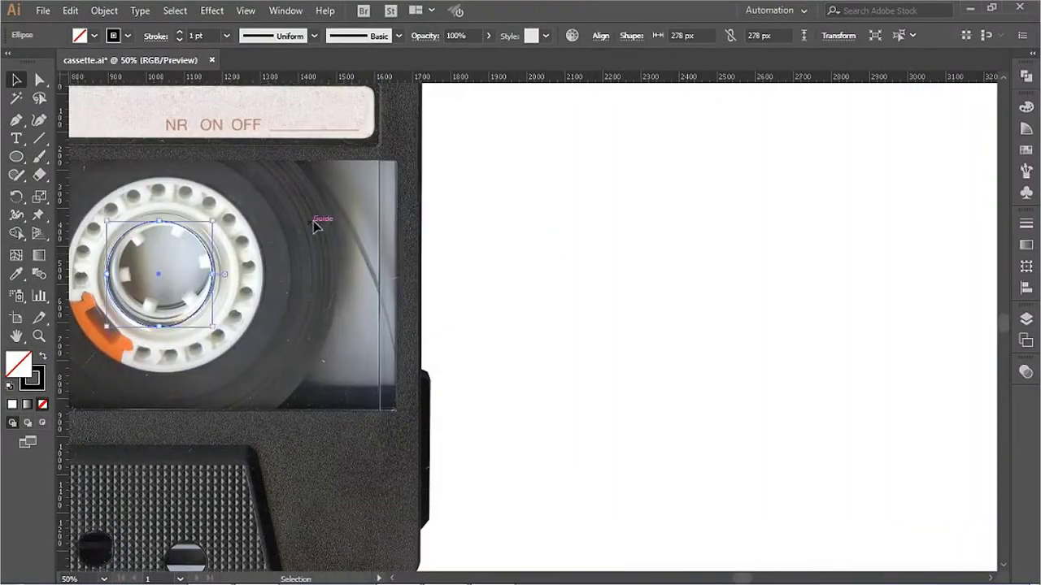
{"action": "left_click_drag", "start_coordinate": [687, 266], "coordinate": [685, 264]}
{"action": "left_click_drag", "start_coordinate": [690, 222], "coordinate": [743, 168]}
Step: Draw a small square from its centre near the inner rings
{"action": "left_click_drag", "start_coordinate": [16, 156], "coordinate": [51, 162]}
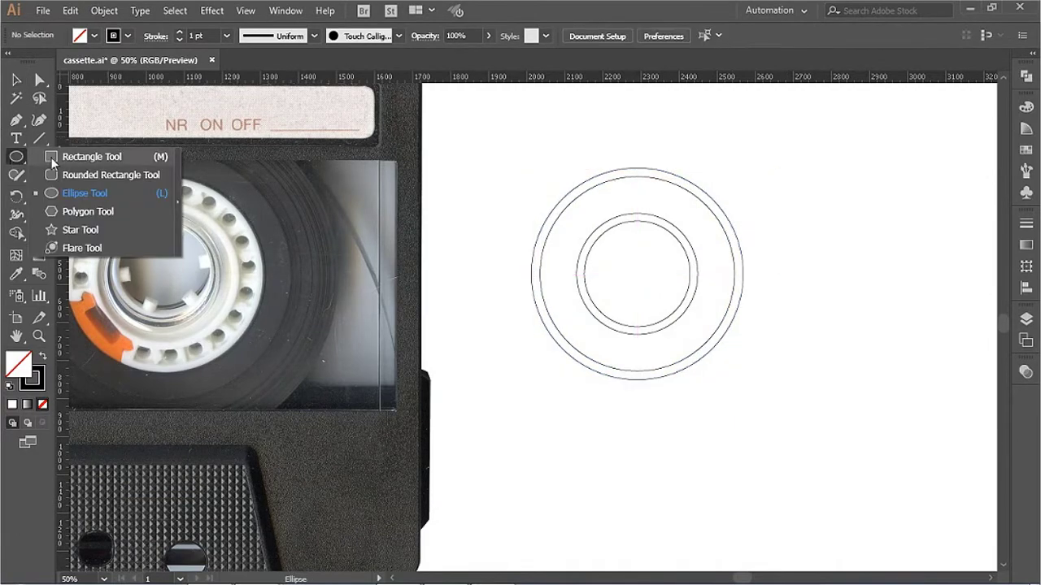
{"action": "left_click", "coordinate": [593, 291], "text": "ctrl"}
{"action": "mouse_move", "coordinate": [386, 413]}
{"action": "left_mouse_down"}
{"action": "mouse_move", "coordinate": [407, 434]}
{"action": "mouse_move", "coordinate": [404, 256]}
{"action": "left_mouse_up"}
Step: Round the small rectangle's bottom corners to form a hub tooth
{"action": "key", "text": "v"}
{"action": "scroll", "coordinate": [512, 333], "scroll_direction": "up", "scroll_amount": 3}
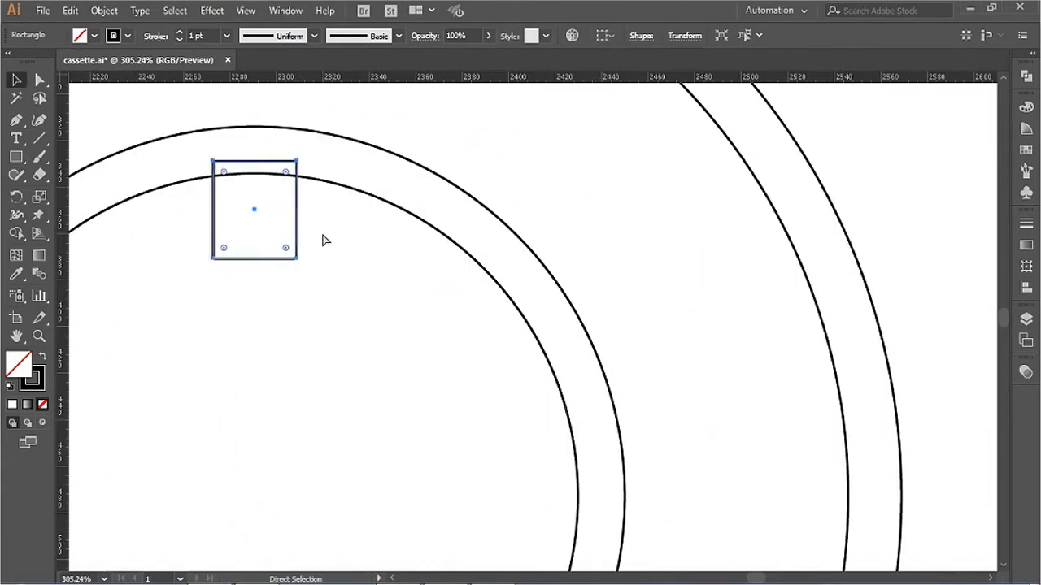
{"action": "left_click_drag", "start_coordinate": [395, 246], "coordinate": [395, 220]}
{"action": "key", "text": "ctrl+1"}
Step: Rotate-copy the tooth by 60° around the reel centre to make six teeth
{"action": "left_click", "coordinate": [406, 244]}
{"action": "left_click", "coordinate": [407, 322], "text": "alt"}
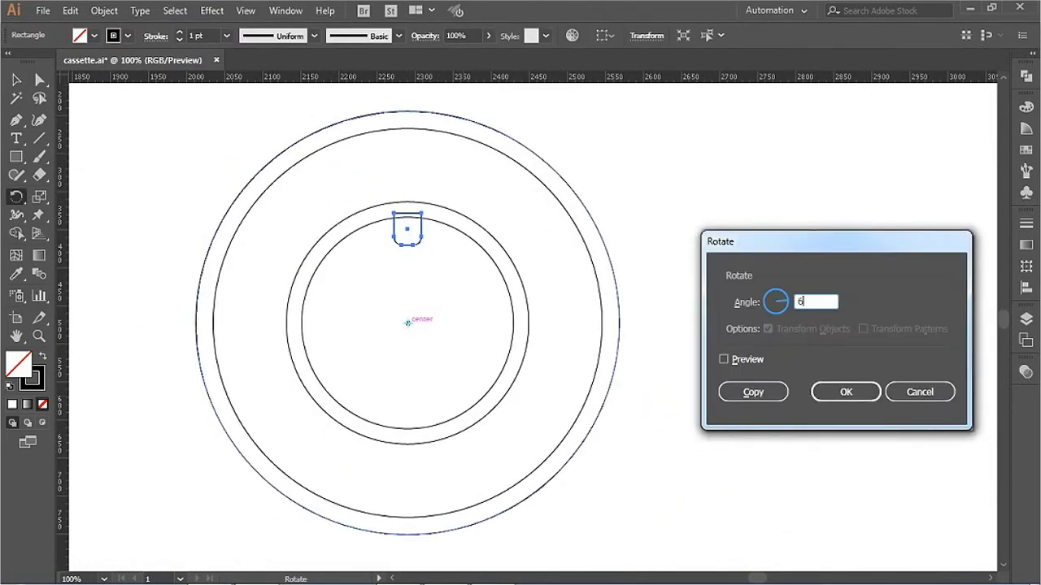
{"action": "type", "text": "0"}
{"action": "left_click", "coordinate": [726, 392]}
{"action": "left_click_drag", "start_coordinate": [15, 156], "coordinate": [90, 192]}
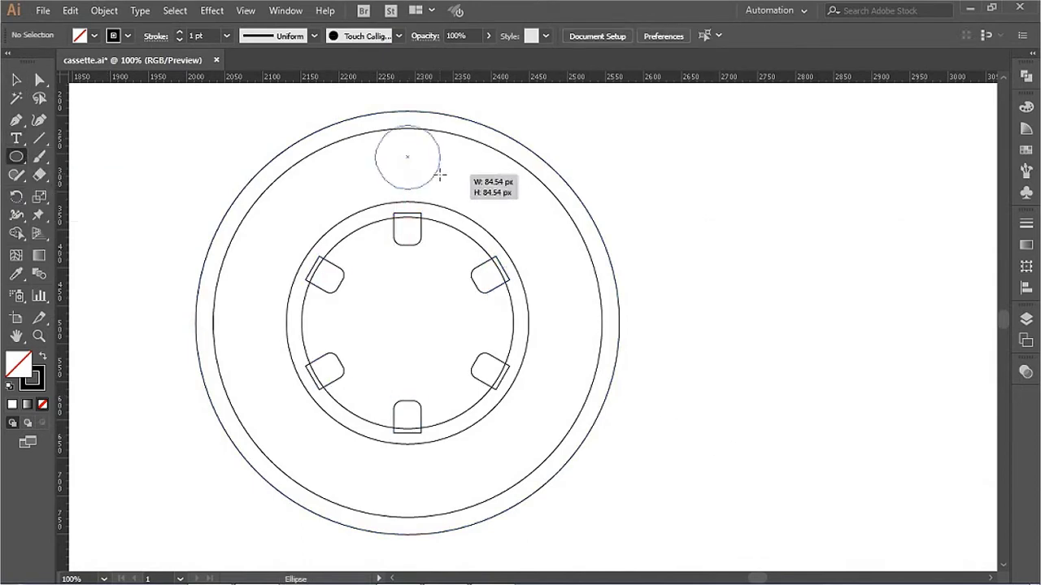
Step: Draw a small circle on the outer ring band, sized to about 65.615 px
{"action": "left_click_drag", "start_coordinate": [440, 175], "coordinate": [440, 175]}
{"action": "scroll", "coordinate": [337, 133], "scroll_direction": "up", "scroll_amount": 4}
{"action": "key", "text": "v"}
{"action": "left_click_drag", "start_coordinate": [434, 284], "coordinate": [433, 268]}
{"action": "scroll", "coordinate": [558, 429], "scroll_direction": "down", "scroll_amount": 3}
{"action": "scroll", "coordinate": [558, 429], "scroll_direction": "down", "scroll_amount": 2}
{"action": "scroll", "coordinate": [682, 421], "scroll_direction": "up", "scroll_amount": 2}
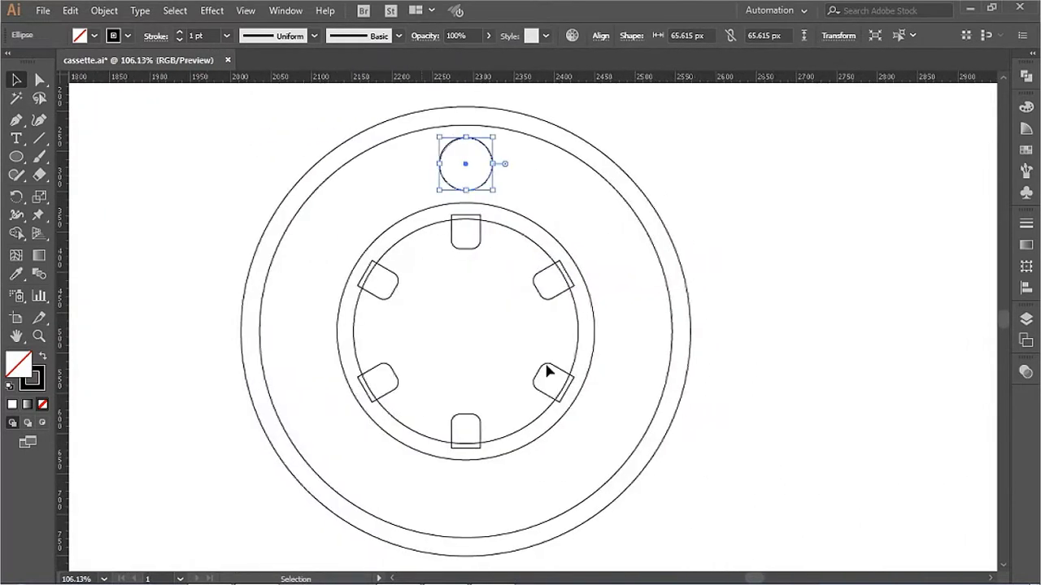
Step: Rotate-copy the hole 45° around the reel centre, repeating with Ctrl+D for eight holes
{"action": "key", "text": "r"}
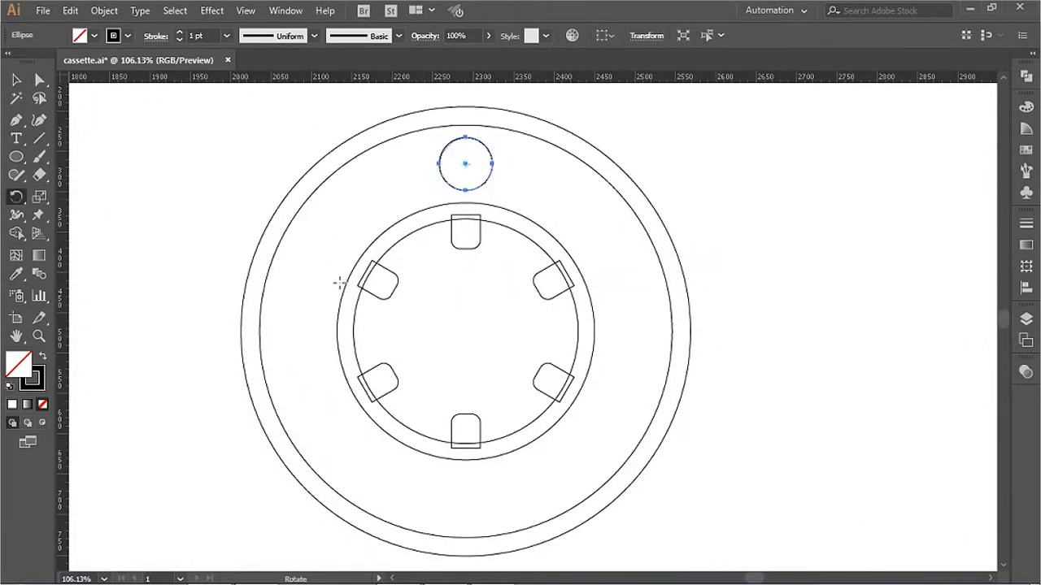
{"action": "left_click", "coordinate": [465, 331], "text": "alt"}
{"action": "type", "text": "45"}
{"action": "left_click", "coordinate": [774, 392]}
{"action": "key", "text": "ctrl+d"}
{"action": "key", "text": "ctrl+d"}
{"action": "key", "text": "ctrl+d"}
{"action": "key", "text": "ctrl+d"}
{"action": "key", "text": "ctrl+d"}
{"action": "key", "text": "ctrl+d"}
{"action": "scroll", "coordinate": [506, 263], "scroll_direction": "up", "scroll_amount": 4}
{"action": "scroll", "coordinate": [448, 297], "scroll_direction": "down", "scroll_amount": 5}
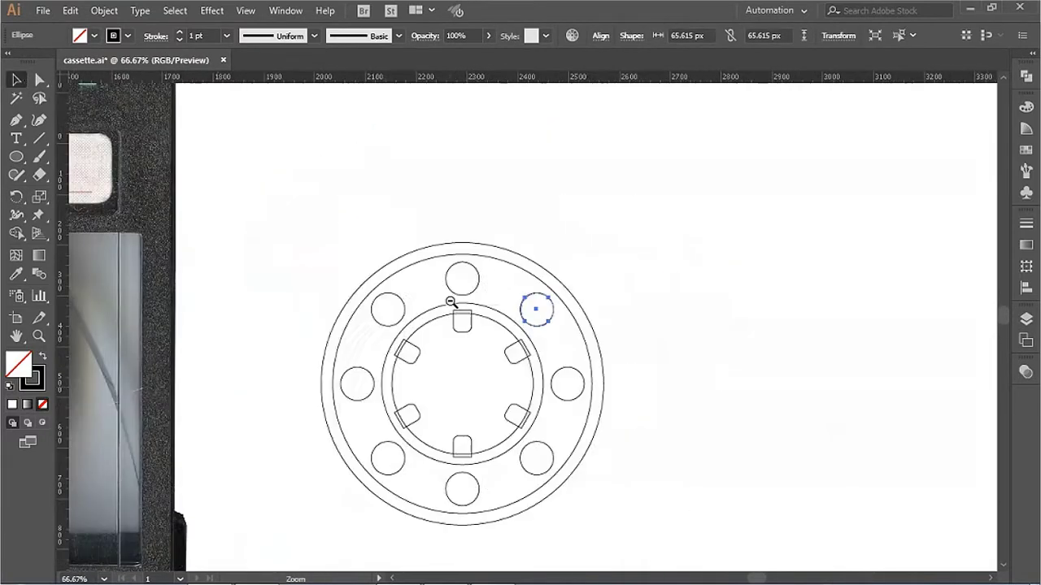
{"action": "scroll", "coordinate": [626, 325], "scroll_direction": "up", "scroll_amount": 3}
{"action": "left_click", "coordinate": [16, 120]}
{"action": "scroll", "coordinate": [476, 364], "scroll_direction": "down", "scroll_amount": 1}
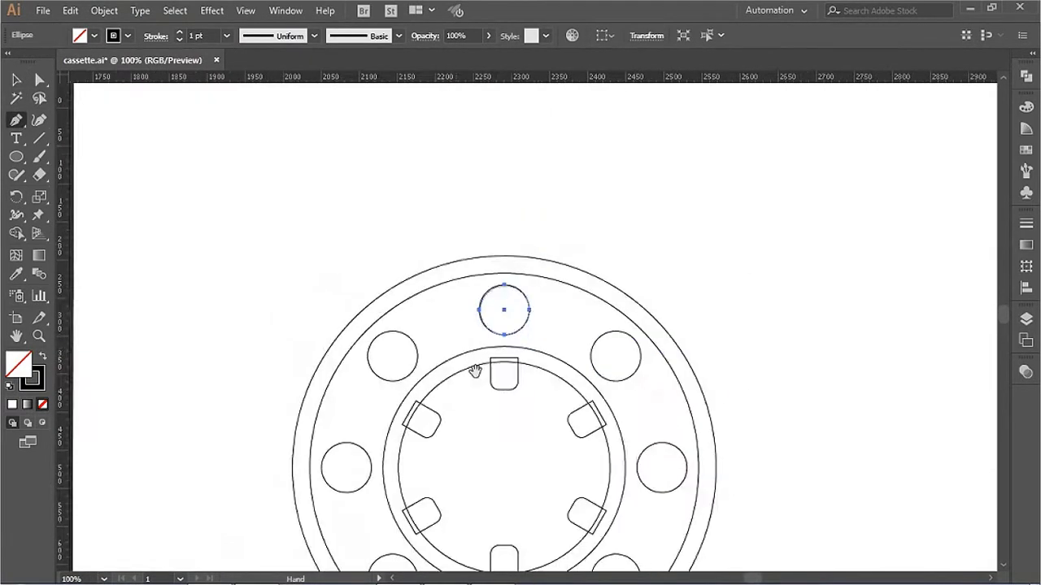
Step: Pen-draw the curved half-notch outline from the outer ring toward the hub
{"action": "scroll", "coordinate": [317, 163], "scroll_direction": "up", "scroll_amount": 3}
{"action": "scroll", "coordinate": [894, 134], "scroll_direction": "down", "scroll_amount": 4}
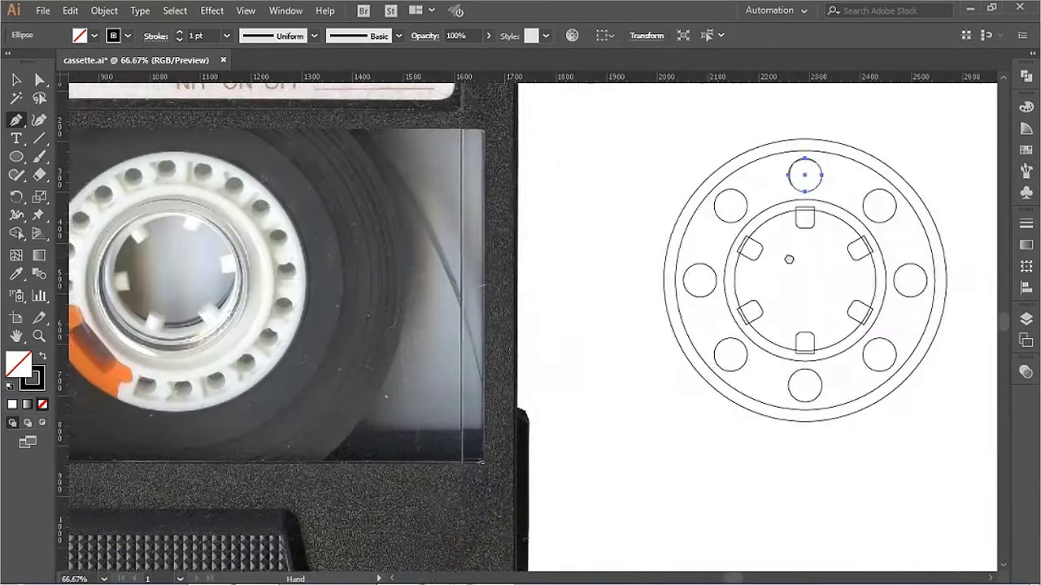
{"action": "scroll", "coordinate": [787, 284], "scroll_direction": "up", "scroll_amount": 3}
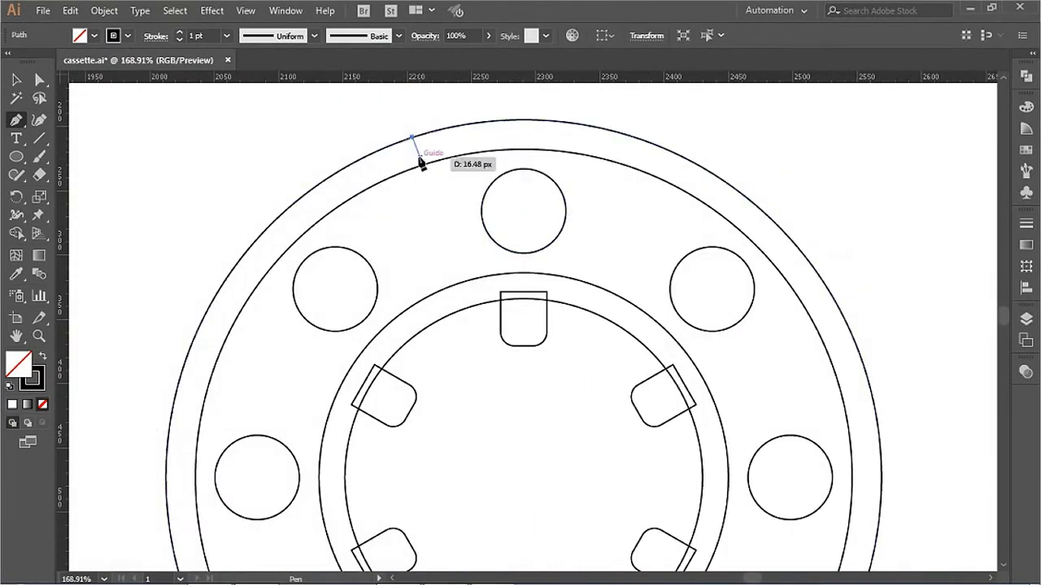
{"action": "left_click", "coordinate": [443, 238]}
{"action": "scroll", "coordinate": [443, 244], "scroll_direction": "up", "scroll_amount": 1}
{"action": "left_click_drag", "start_coordinate": [437, 323], "coordinate": [443, 349]}
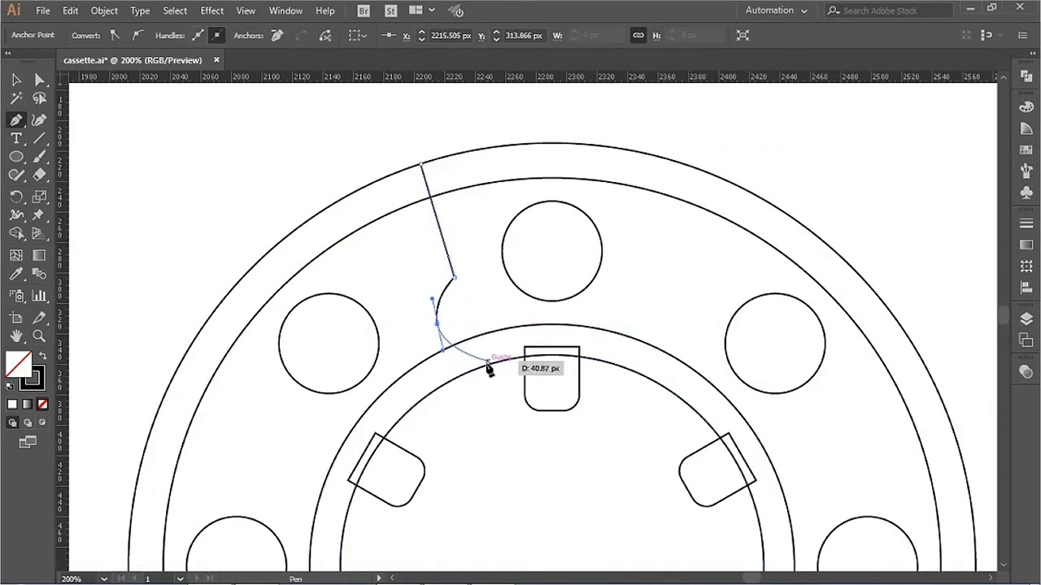
{"action": "left_click_drag", "start_coordinate": [537, 361], "coordinate": [540, 352]}
{"action": "scroll", "coordinate": [538, 322], "scroll_direction": "up", "scroll_amount": 2}
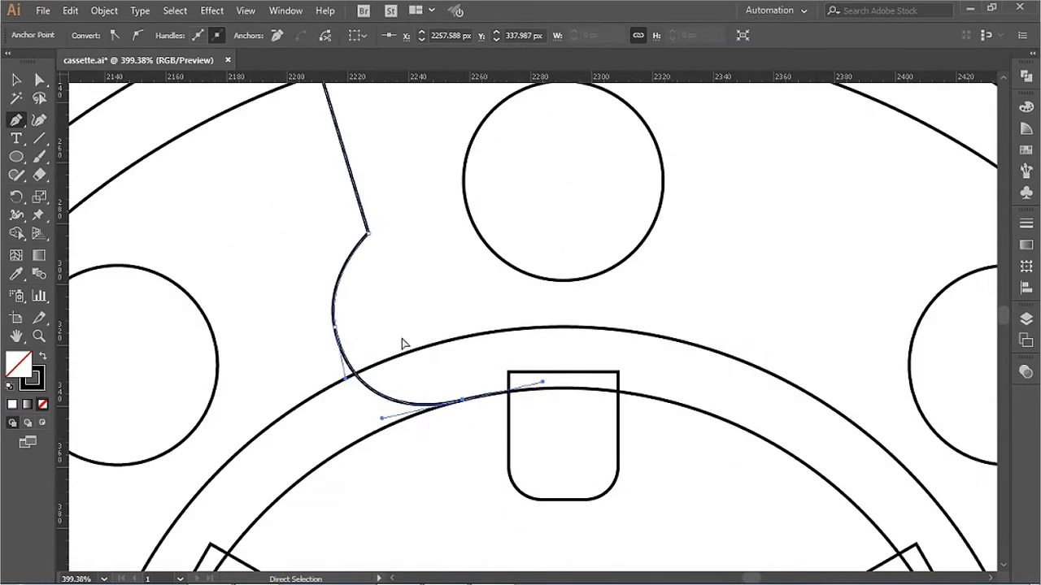
{"action": "left_click_drag", "start_coordinate": [340, 344], "coordinate": [339, 341]}
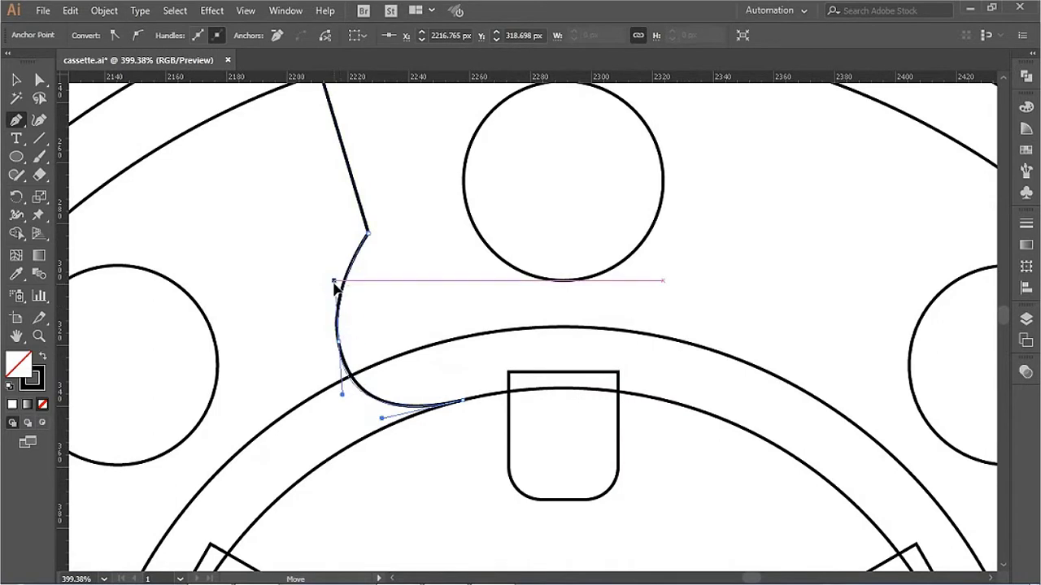
{"action": "scroll", "coordinate": [561, 452], "scroll_direction": "down", "scroll_amount": 1}
{"action": "scroll", "coordinate": [562, 353], "scroll_direction": "up", "scroll_amount": 2}
{"action": "left_click", "coordinate": [332, 198]}
{"action": "left_click", "coordinate": [525, 163]}
{"action": "scroll", "coordinate": [553, 399], "scroll_direction": "down", "scroll_amount": 1}
{"action": "right_click", "coordinate": [517, 233]}
{"action": "left_click", "coordinate": [539, 309], "text": "ctrl"}
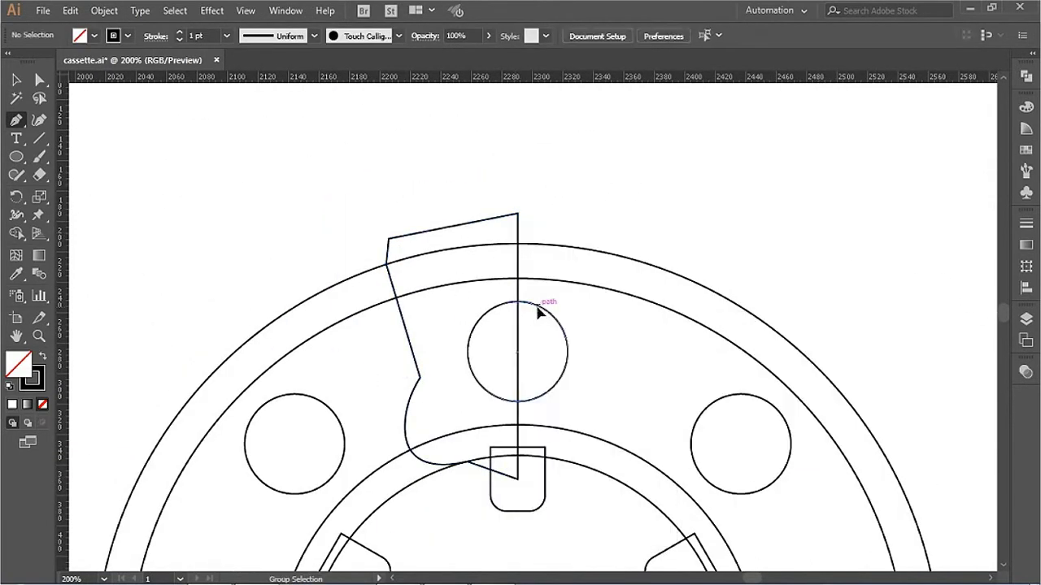
Step: Draw a second path along the rim's inner edge, adjust its segments and delete the tail anchor
{"action": "scroll", "coordinate": [539, 395], "scroll_direction": "up", "scroll_amount": 1}
{"action": "left_click_drag", "start_coordinate": [496, 152], "coordinate": [440, 153]}
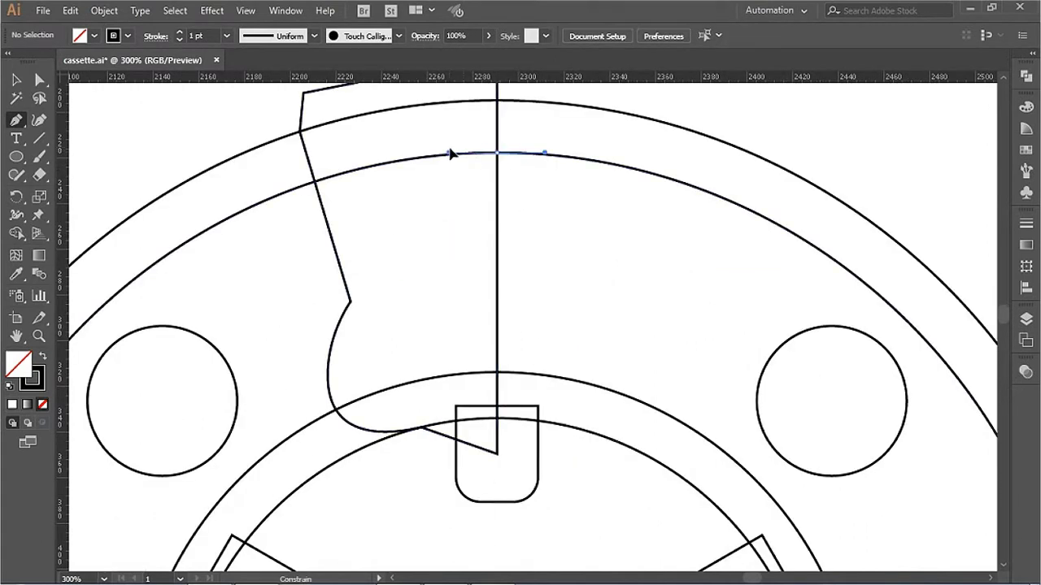
{"action": "left_click", "coordinate": [405, 158]}
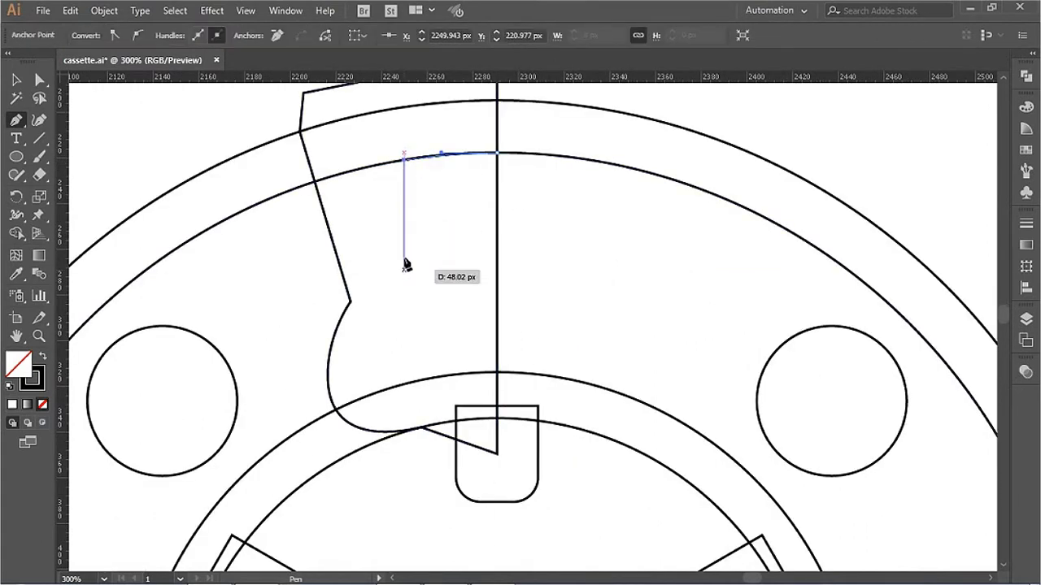
{"action": "left_click", "coordinate": [504, 527]}
{"action": "left_click_drag", "start_coordinate": [422, 233], "coordinate": [320, 209]}
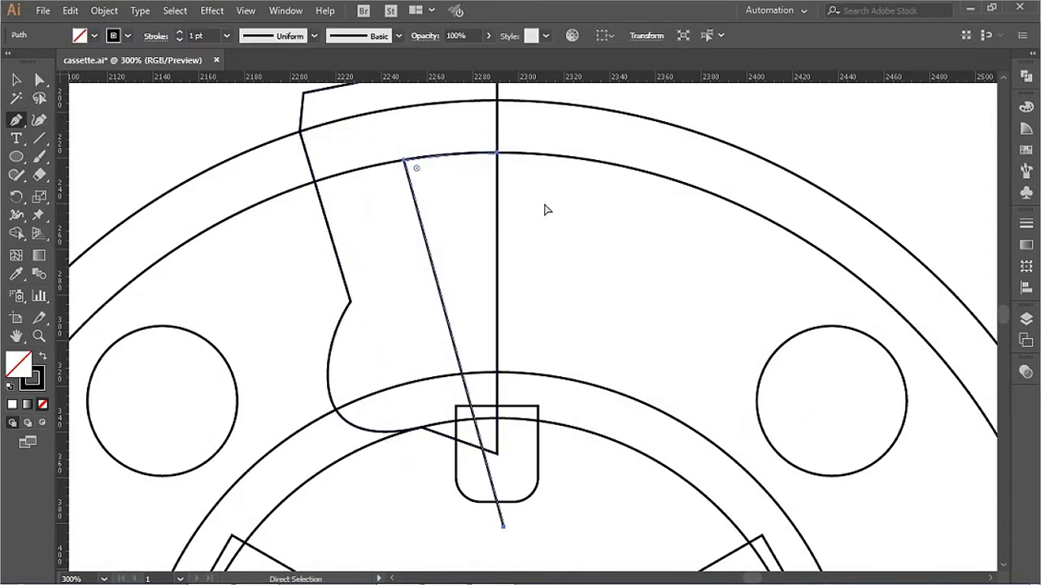
{"action": "mouse_move", "coordinate": [375, 258]}
{"action": "left_mouse_down"}
{"action": "mouse_move", "coordinate": [335, 235]}
{"action": "mouse_move", "coordinate": [413, 162]}
{"action": "left_mouse_up"}
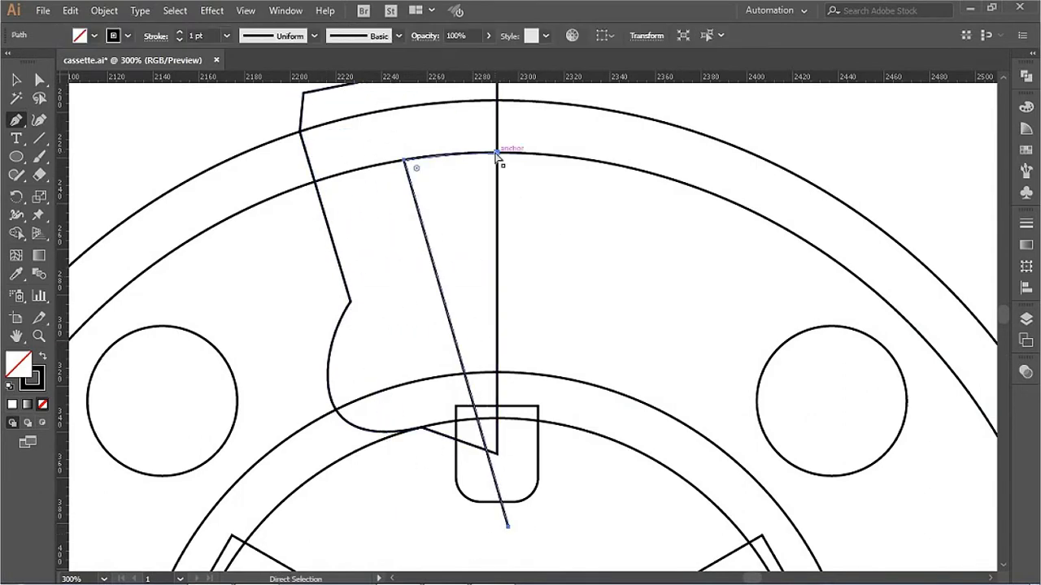
{"action": "left_click_drag", "start_coordinate": [495, 158], "coordinate": [497, 204]}
{"action": "scroll", "coordinate": [459, 415], "scroll_direction": "down", "scroll_amount": 3}
{"action": "left_click", "coordinate": [471, 348]}
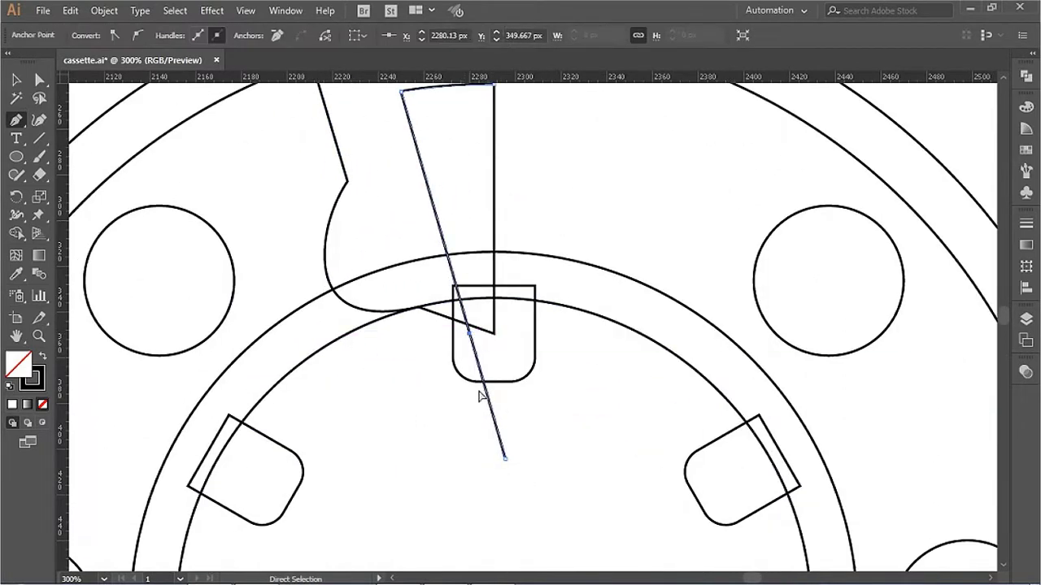
{"action": "key", "text": "Delete"}
{"action": "scroll", "coordinate": [460, 195], "scroll_direction": "up", "scroll_amount": 2}
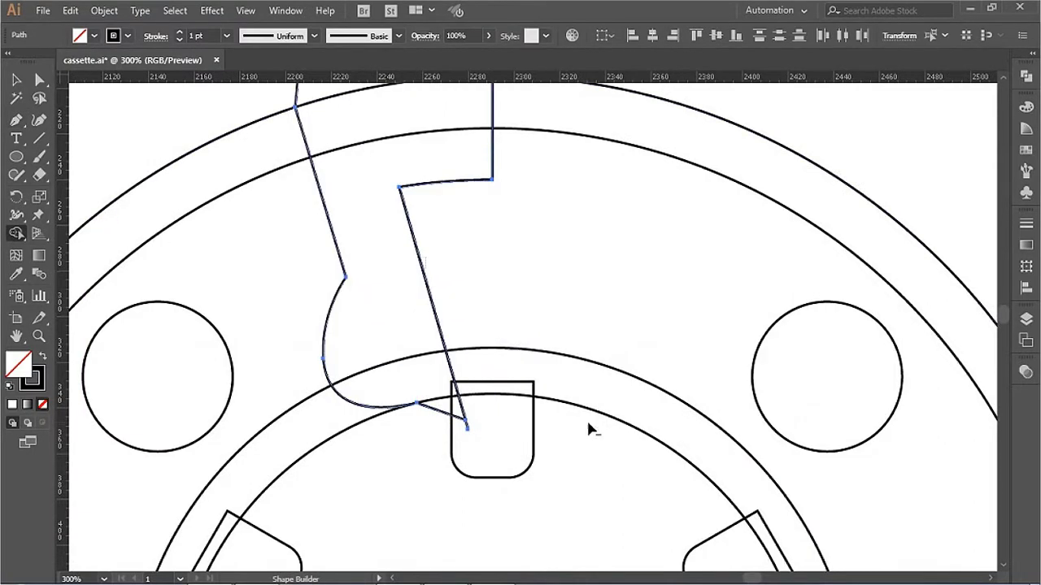
Step: Trim the path's leftover tail with Shape Builder and delete the extra anchor
{"action": "left_click", "coordinate": [374, 424], "text": "shift"}
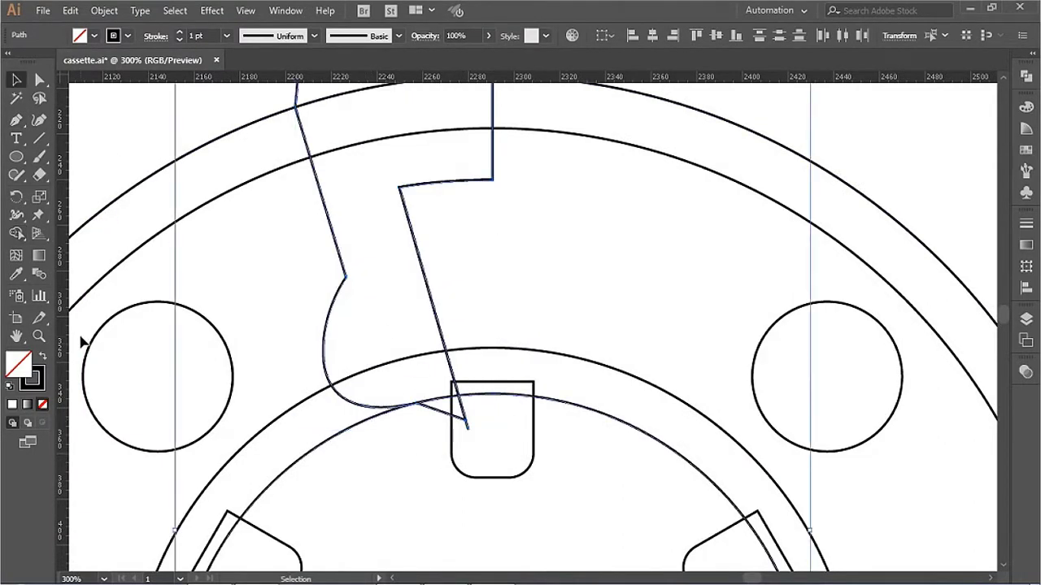
{"action": "left_click", "coordinate": [14, 235]}
{"action": "left_click", "coordinate": [464, 422], "text": "alt"}
{"action": "left_click", "coordinate": [39, 100]}
{"action": "left_click_drag", "start_coordinate": [455, 410], "coordinate": [497, 435]}
{"action": "key", "text": "Delete"}
{"action": "right_click", "coordinate": [406, 250]}
{"action": "left_click", "coordinate": [621, 197]}
{"action": "key", "text": "ctrl+v"}
Step: Make a reflected copy of the half notch and move it beside the original
{"action": "right_click", "coordinate": [468, 180]}
{"action": "left_click", "coordinate": [689, 400]}
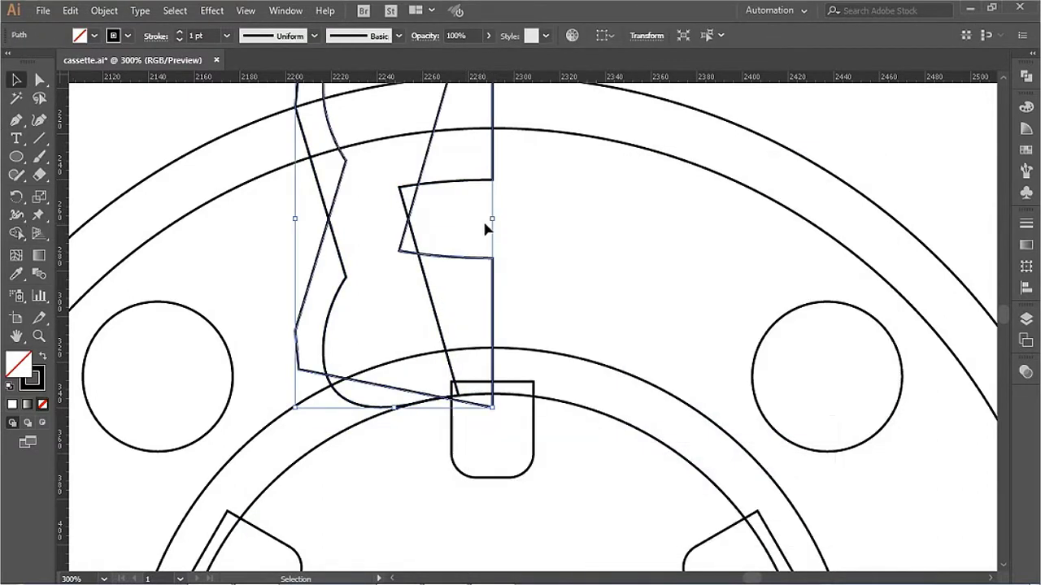
{"action": "key", "text": "ctrl+z"}
{"action": "right_click", "coordinate": [487, 252]}
{"action": "left_click", "coordinate": [690, 400]}
{"action": "left_click", "coordinate": [681, 525]}
{"action": "scroll", "coordinate": [482, 260], "scroll_direction": "up", "scroll_amount": 4}
{"action": "left_click_drag", "start_coordinate": [294, 292], "coordinate": [485, 260]}
{"action": "scroll", "coordinate": [539, 314], "scroll_direction": "down", "scroll_amount": 3}
Step: Merge both halves into one notch with Shape Builder and curve its left side
{"action": "key", "text": "shift+m"}
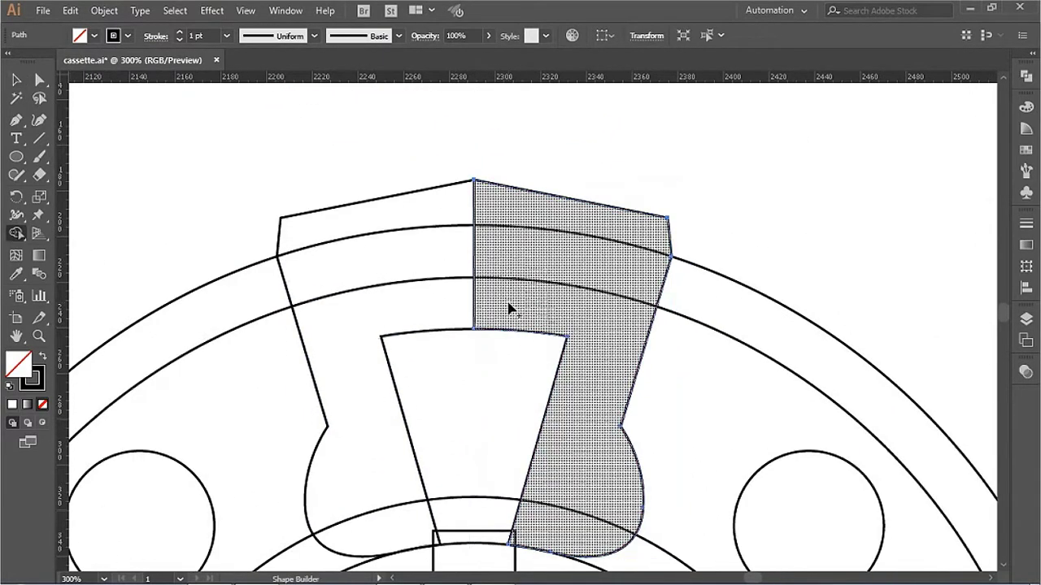
{"action": "left_click", "coordinate": [454, 212], "text": "shift"}
{"action": "left_click_drag", "start_coordinate": [455, 212], "coordinate": [504, 204]}
{"action": "scroll", "coordinate": [549, 182], "scroll_direction": "down", "scroll_amount": 5}
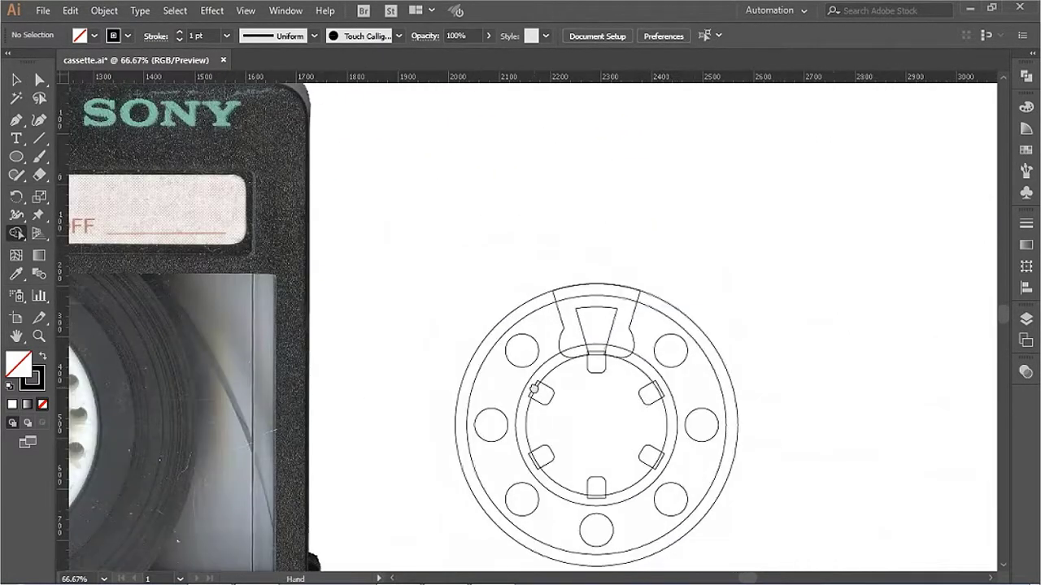
{"action": "scroll", "coordinate": [549, 183], "scroll_direction": "up", "scroll_amount": 5}
{"action": "key", "text": "a"}
{"action": "left_click_drag", "start_coordinate": [321, 143], "coordinate": [345, 175]}
Step: Curve the notch's right side and adjust the centre tab's height
{"action": "left_click_drag", "start_coordinate": [466, 136], "coordinate": [443, 216]}
{"action": "left_click_drag", "start_coordinate": [393, 131], "coordinate": [393, 190]}
{"action": "key", "text": "ctrl+shift+a"}
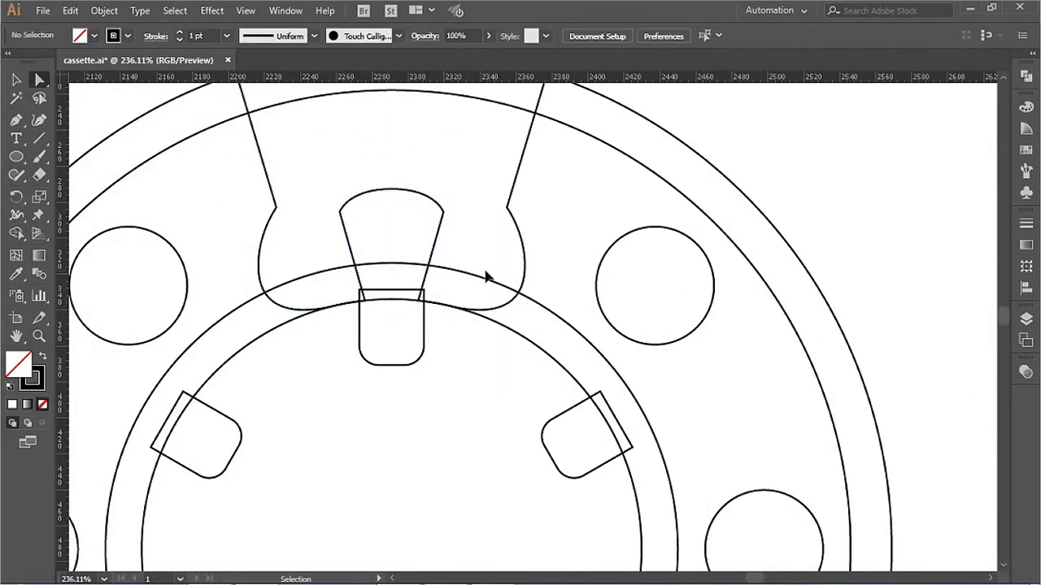
{"action": "scroll", "coordinate": [421, 227], "scroll_direction": "down", "scroll_amount": 3}
{"action": "scroll", "coordinate": [474, 307], "scroll_direction": "up", "scroll_amount": 4}
{"action": "left_click", "coordinate": [439, 431]}
{"action": "left_click_drag", "start_coordinate": [439, 432], "coordinate": [434, 391]}
{"action": "scroll", "coordinate": [478, 192], "scroll_direction": "up", "scroll_amount": 2}
{"action": "left_click_drag", "start_coordinate": [432, 201], "coordinate": [431, 182]}
{"action": "scroll", "coordinate": [507, 421], "scroll_direction": "up", "scroll_amount": 3}
Step: Edit the centre tab's bottom anchors in isolation and merge it with the ring arc via Shape Builder
{"action": "double_click", "coordinate": [581, 328]}
{"action": "key", "text": "a"}
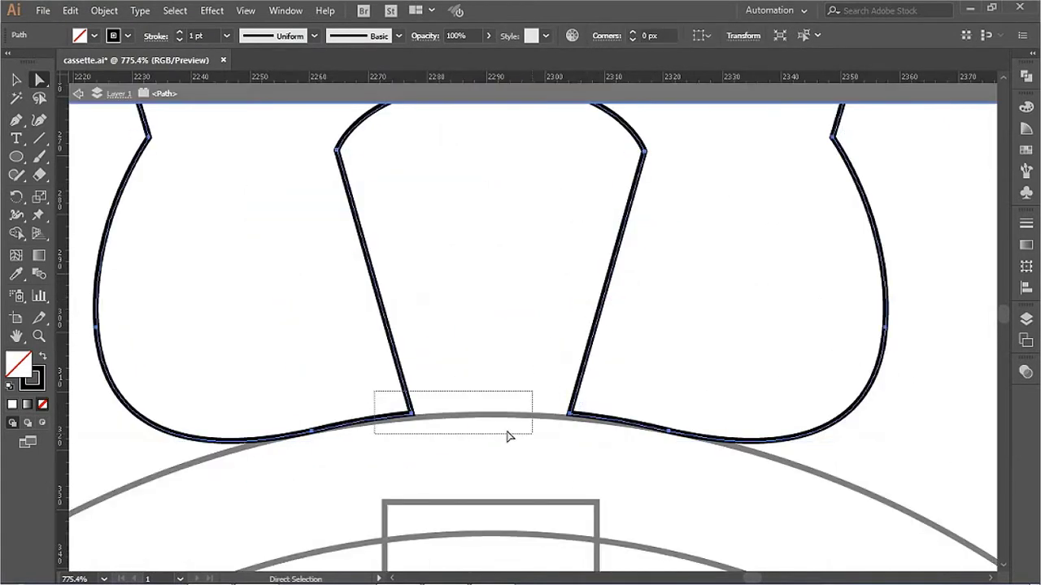
{"action": "left_click_drag", "start_coordinate": [377, 391], "coordinate": [593, 440]}
{"action": "left_click_drag", "start_coordinate": [286, 388], "coordinate": [697, 509]}
{"action": "double_click", "coordinate": [709, 477]}
{"action": "key", "text": "ctrl+a"}
{"action": "left_click", "coordinate": [16, 235]}
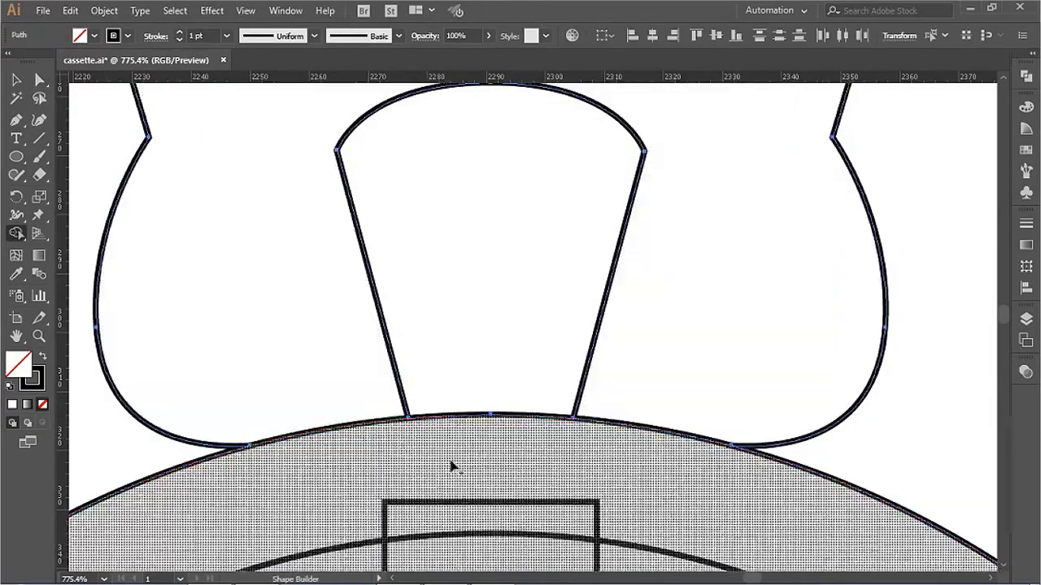
{"action": "scroll", "coordinate": [639, 381], "scroll_direction": "down", "scroll_amount": 5}
{"action": "scroll", "coordinate": [639, 380], "scroll_direction": "down", "scroll_amount": 3}
{"action": "scroll", "coordinate": [623, 167], "scroll_direction": "down", "scroll_amount": 2}
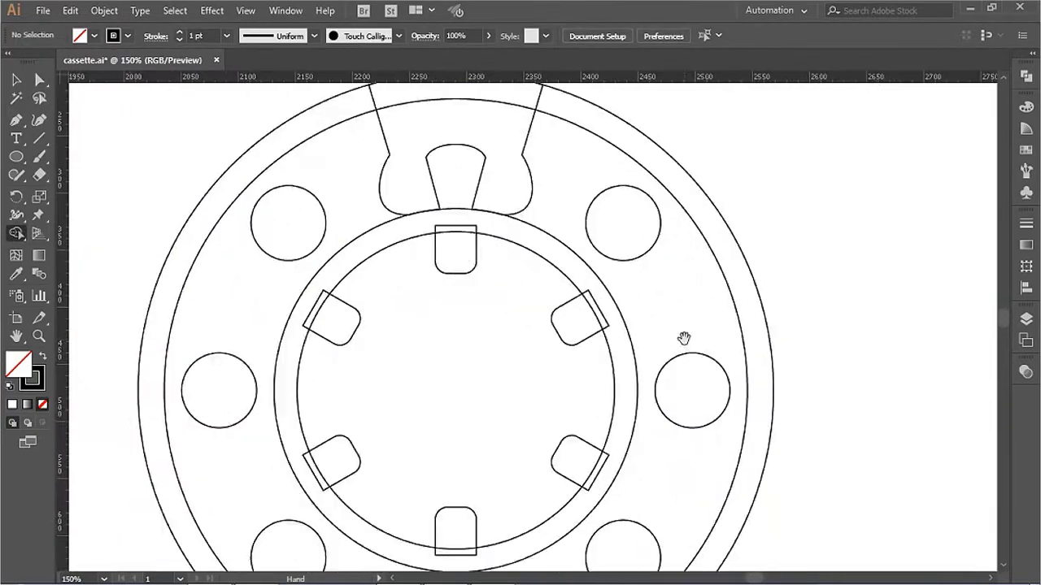
{"action": "left_click", "coordinate": [18, 85]}
{"action": "scroll", "coordinate": [472, 251], "scroll_direction": "down", "scroll_amount": 2}
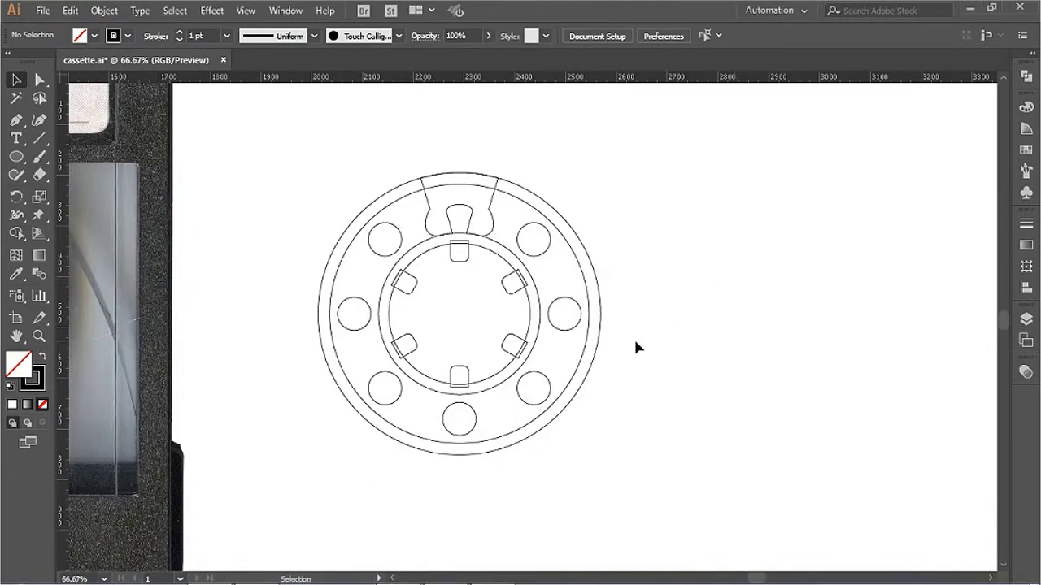
Step: Move the reel to the right and draw a rectangle around it
{"action": "left_click_drag", "start_coordinate": [639, 341], "coordinate": [399, 434]}
{"action": "scroll", "coordinate": [411, 376], "scroll_direction": "down", "scroll_amount": 1}
{"action": "left_click", "coordinate": [563, 231]}
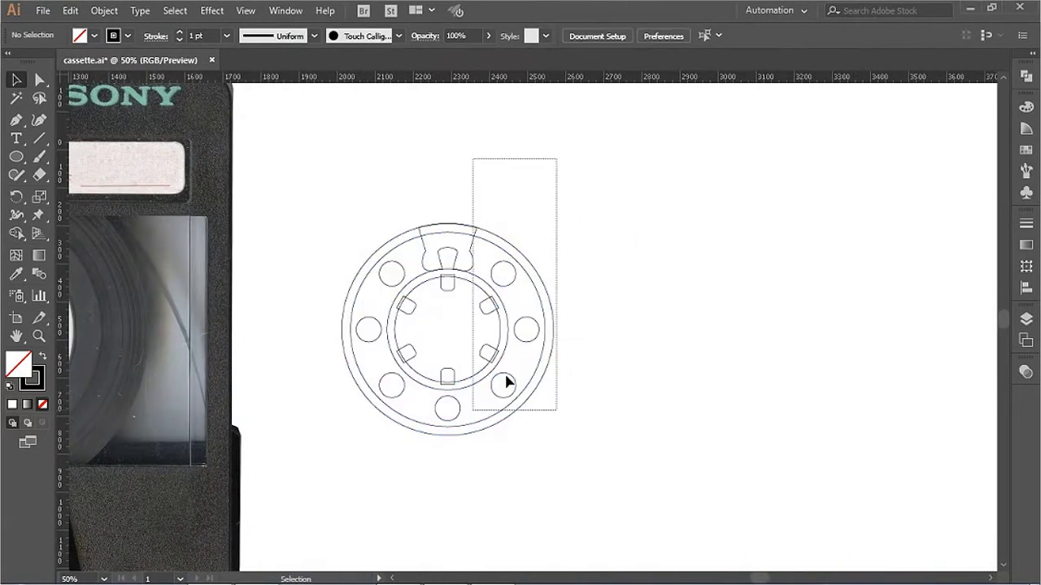
{"action": "left_click_drag", "start_coordinate": [509, 325], "coordinate": [615, 325]}
{"action": "left_click", "coordinate": [760, 500]}
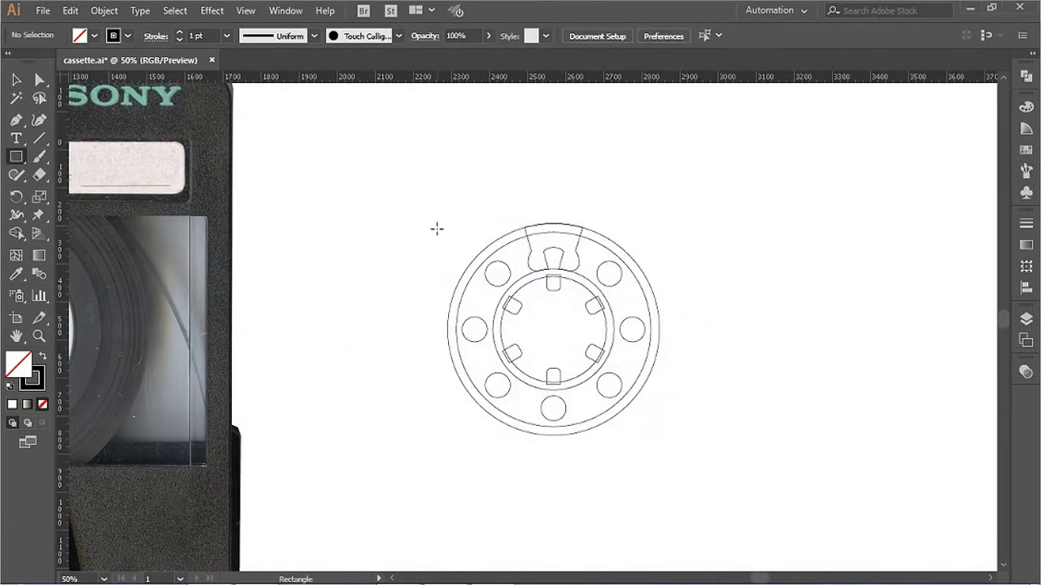
{"action": "mouse_move", "coordinate": [447, 219]}
{"action": "left_mouse_down"}
{"action": "mouse_move", "coordinate": [709, 435]}
{"action": "mouse_move", "coordinate": [423, 197]}
{"action": "left_mouse_up"}
Step: Stretch a taller rectangle extending above and below the reel
{"action": "left_click", "coordinate": [789, 369], "text": "ctrl"}
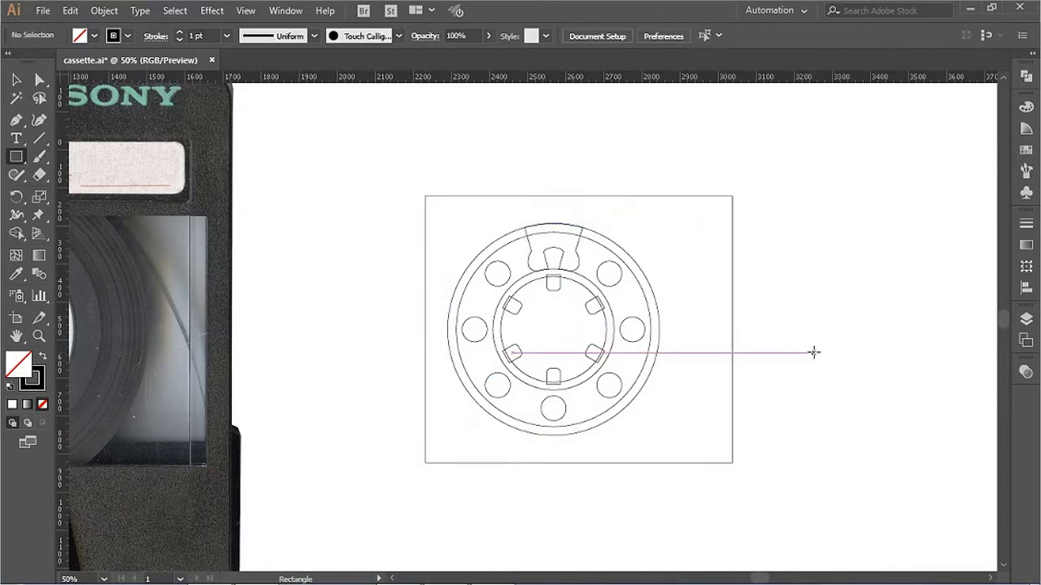
{"action": "left_click", "coordinate": [427, 198]}
{"action": "key", "text": "ctrl+minus"}
{"action": "left_click_drag", "start_coordinate": [614, 275], "coordinate": [642, 206]}
{"action": "scroll", "coordinate": [650, 325], "scroll_direction": "down", "scroll_amount": 1}
{"action": "left_click_drag", "start_coordinate": [642, 326], "coordinate": [624, 317]}
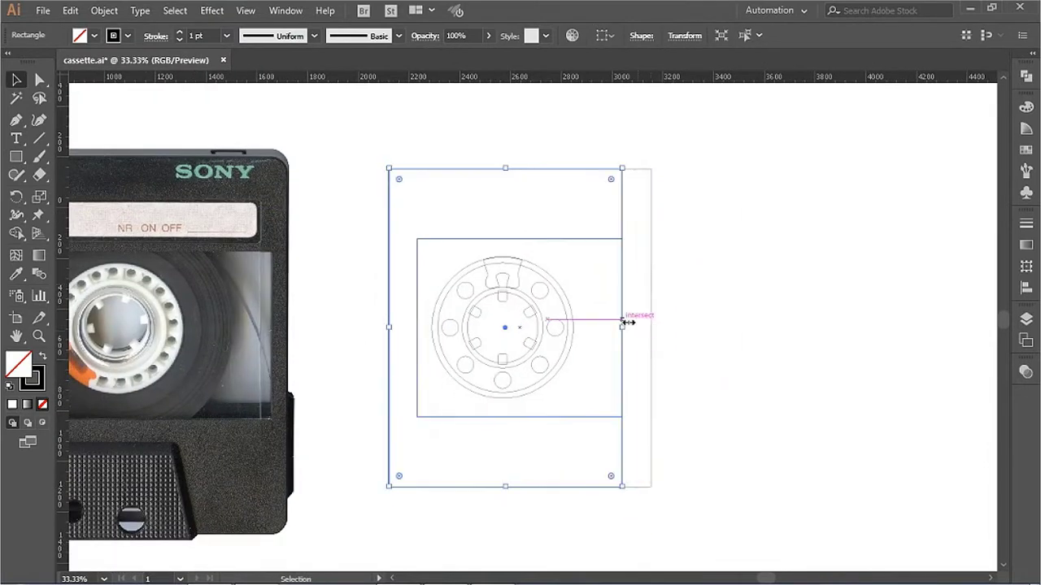
{"action": "scroll", "coordinate": [507, 434], "scroll_direction": "down", "scroll_amount": 2}
{"action": "left_click_drag", "start_coordinate": [506, 425], "coordinate": [509, 480]}
{"action": "key", "text": "ctrl+shift+a"}
{"action": "key", "text": "m"}
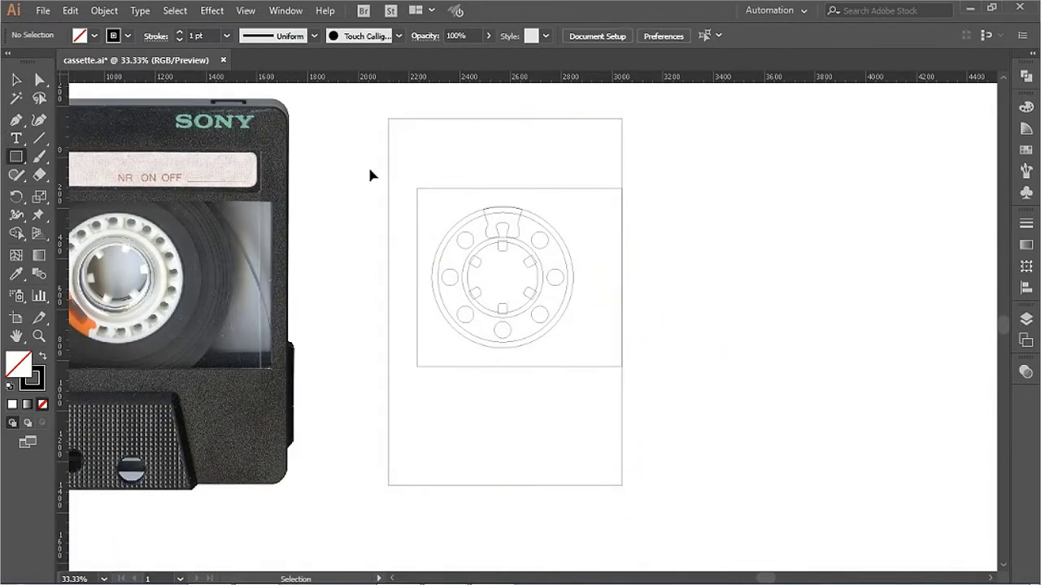
Step: Draw the large body rectangle and narrow it to the left half of the cassette
{"action": "left_click_drag", "start_coordinate": [388, 118], "coordinate": [756, 486]}
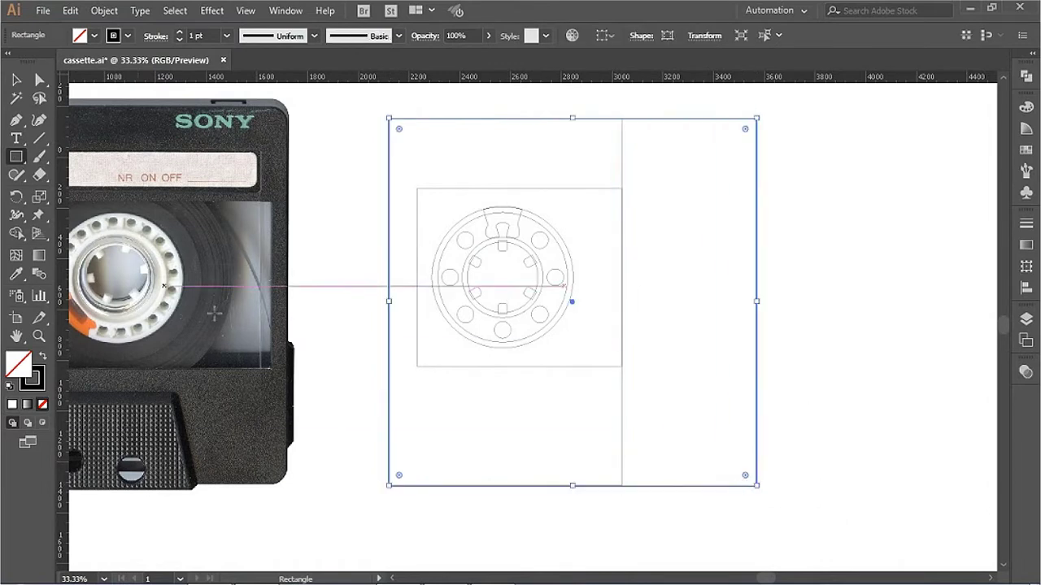
{"action": "left_click_drag", "start_coordinate": [648, 246], "coordinate": [526, 246]}
{"action": "left_click_drag", "start_coordinate": [500, 302], "coordinate": [453, 302]}
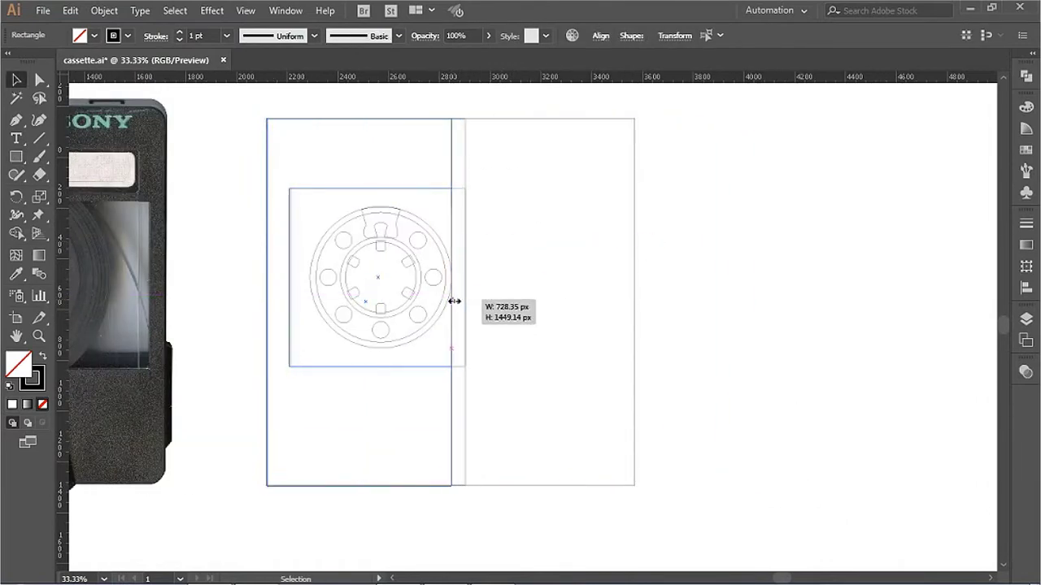
{"action": "left_click_drag", "start_coordinate": [634, 302], "coordinate": [669, 298]}
{"action": "left_click", "coordinate": [525, 225]}
{"action": "key", "text": "a"}
{"action": "left_click_drag", "start_coordinate": [314, 128], "coordinate": [282, 176]}
{"action": "left_click_drag", "start_coordinate": [379, 490], "coordinate": [370, 497]}
{"action": "key", "text": "ctrl+z"}
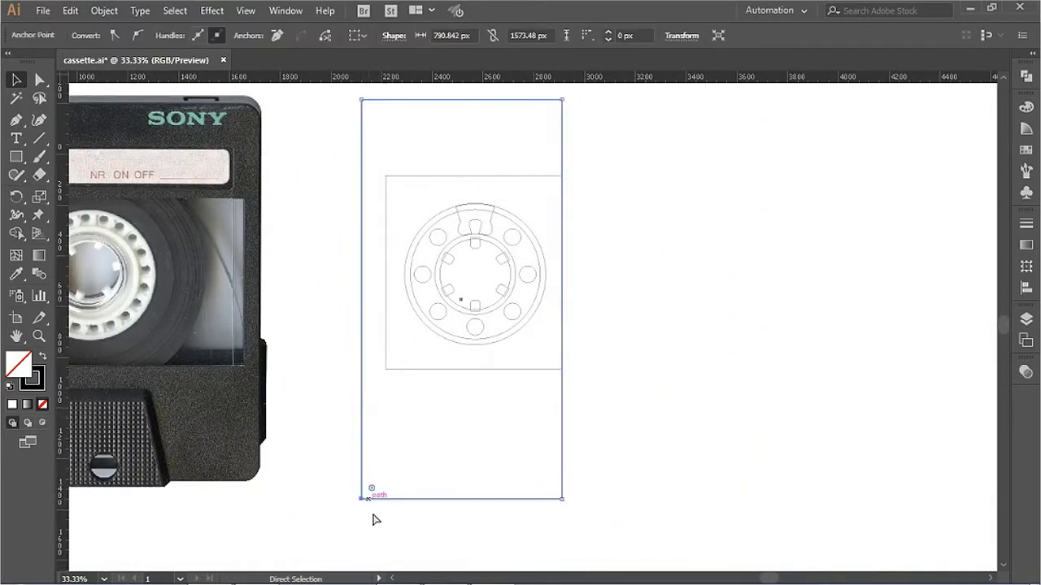
Step: Round the left corners of the body and the inner window frame with live corners
{"action": "left_click_drag", "start_coordinate": [410, 171], "coordinate": [414, 176]}
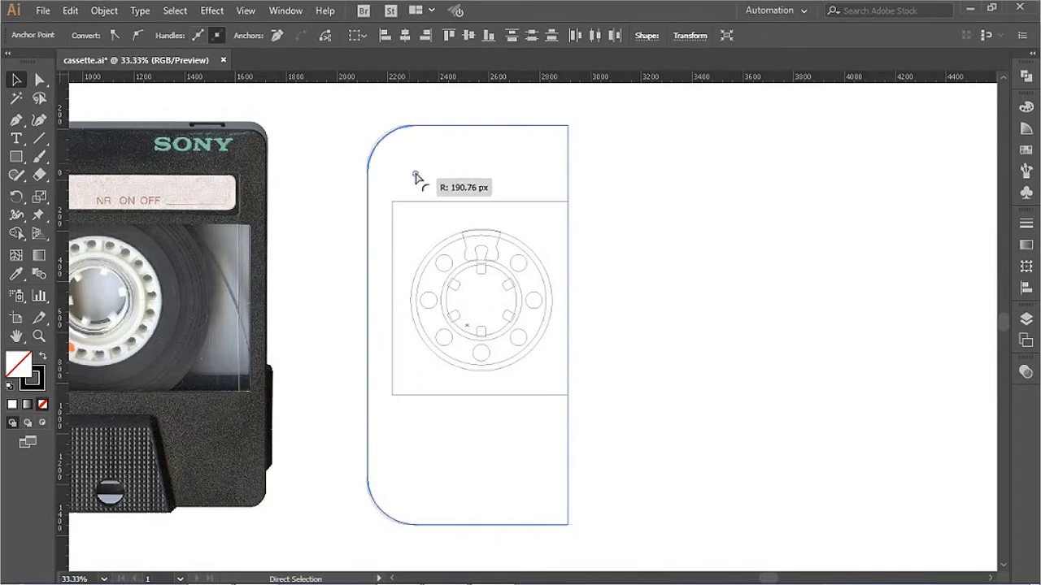
{"action": "key", "text": "a"}
{"action": "left_click", "coordinate": [392, 201]}
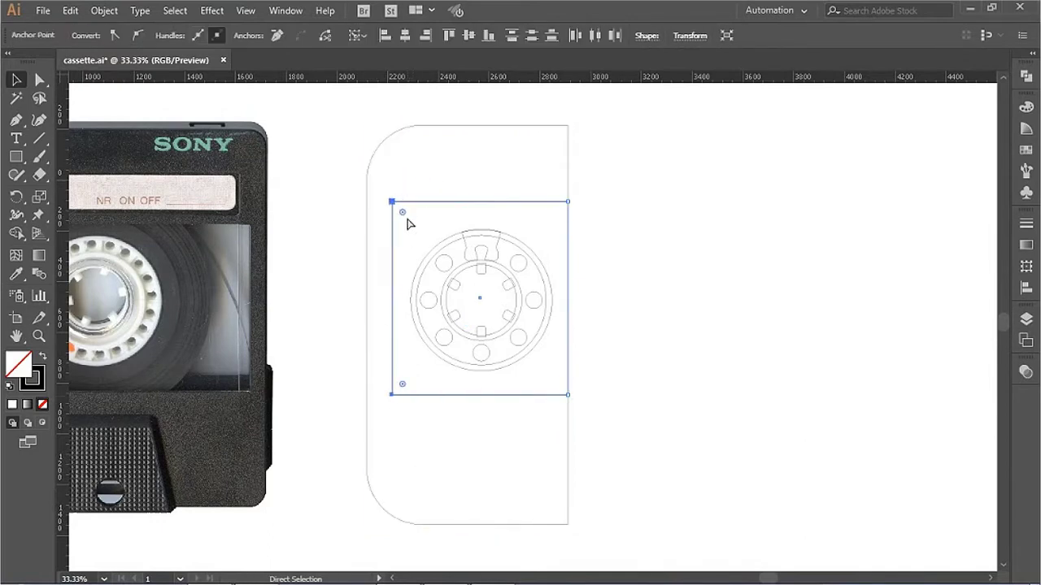
{"action": "key", "text": "v"}
{"action": "left_click", "coordinate": [676, 216]}
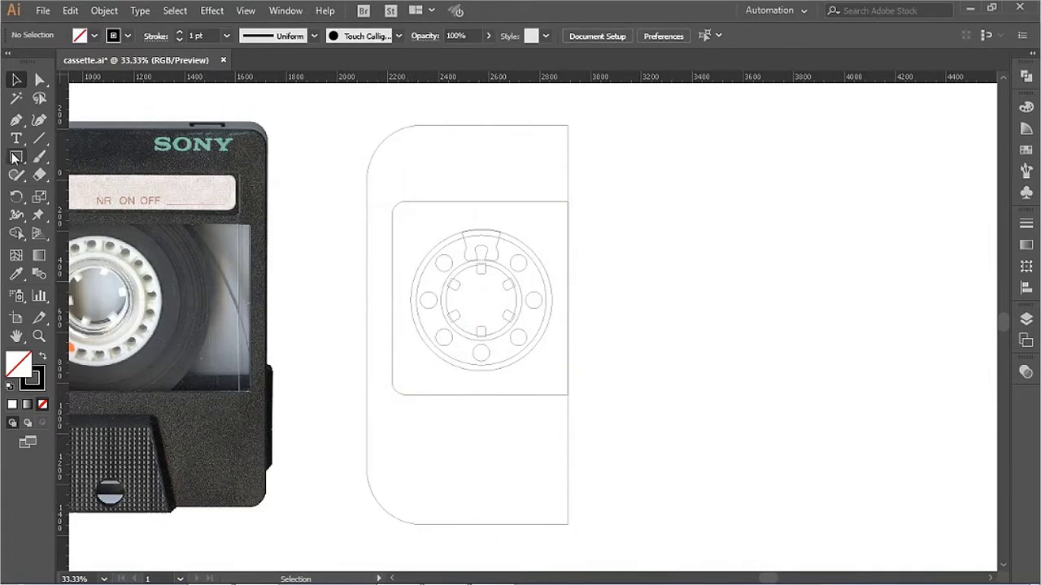
{"action": "scroll", "coordinate": [608, 448], "scroll_direction": "up", "scroll_amount": 3}
{"action": "scroll", "coordinate": [467, 371], "scroll_direction": "down", "scroll_amount": 2}
{"action": "scroll", "coordinate": [521, 491], "scroll_direction": "down", "scroll_amount": 1}
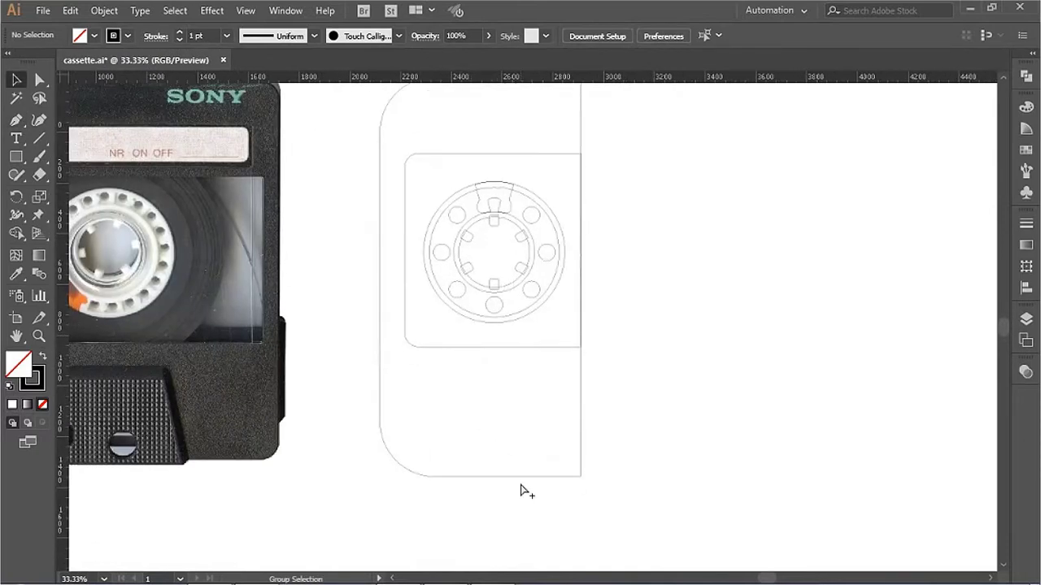
Step: Split a rounded lower band off the body shapes with Shape Builder
{"action": "left_click_drag", "start_coordinate": [383, 209], "coordinate": [529, 430]}
{"action": "key", "text": "shift+m"}
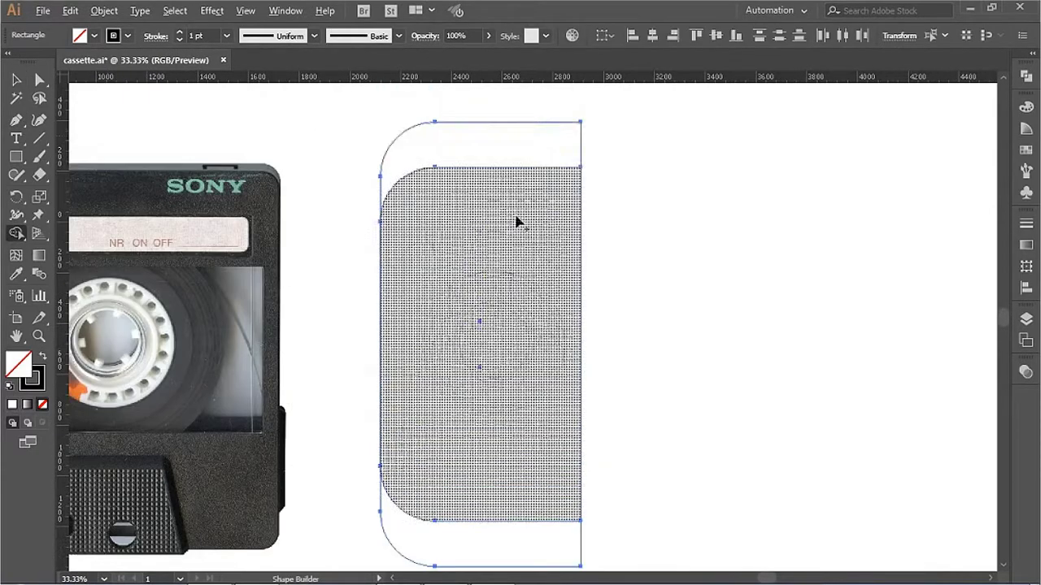
{"action": "key", "text": "v"}
{"action": "double_click", "coordinate": [576, 421]}
{"action": "key", "text": "a"}
{"action": "left_click", "coordinate": [445, 423]}
{"action": "left_click", "coordinate": [686, 428]}
{"action": "left_click", "coordinate": [568, 424]}
{"action": "key", "text": "Escape"}
{"action": "left_click", "coordinate": [630, 404]}
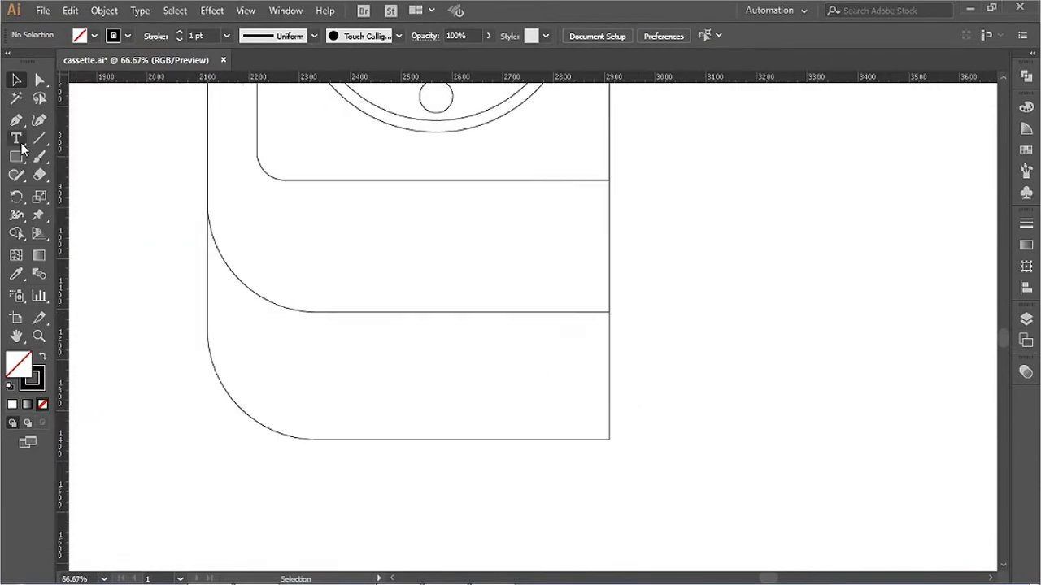
Step: Place three rectangular openings (left, middle, right) along the bottom of the body
{"action": "left_click_drag", "start_coordinate": [608, 312], "coordinate": [541, 439]}
{"action": "key", "text": "v"}
{"action": "left_click_drag", "start_coordinate": [543, 384], "coordinate": [309, 383]}
{"action": "left_click_drag", "start_coordinate": [375, 376], "coordinate": [434, 361]}
{"action": "left_click_drag", "start_coordinate": [514, 377], "coordinate": [511, 376]}
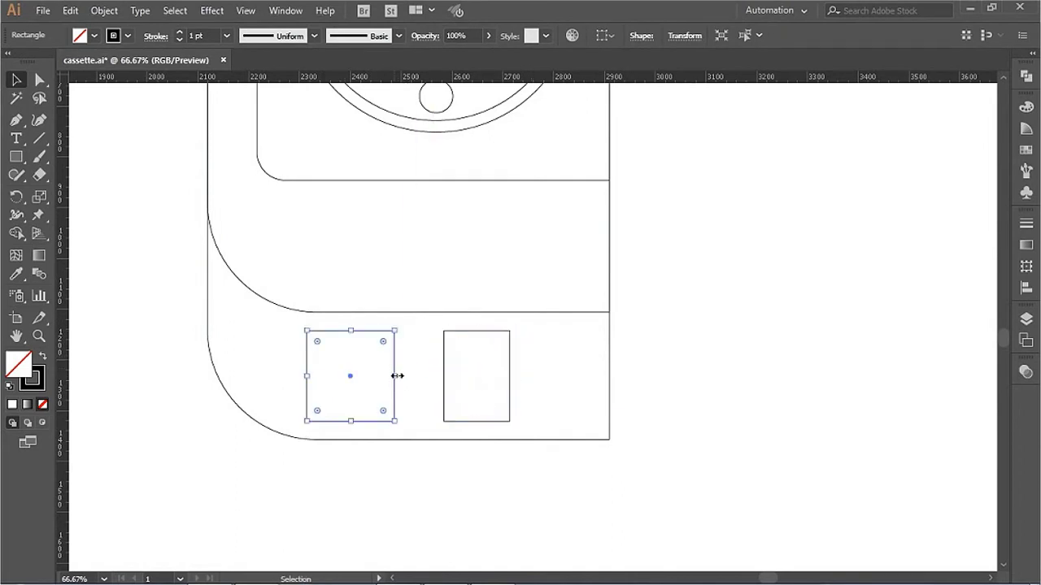
{"action": "left_click_drag", "start_coordinate": [444, 358], "coordinate": [453, 358]}
{"action": "left_click_drag", "start_coordinate": [398, 378], "coordinate": [679, 378]}
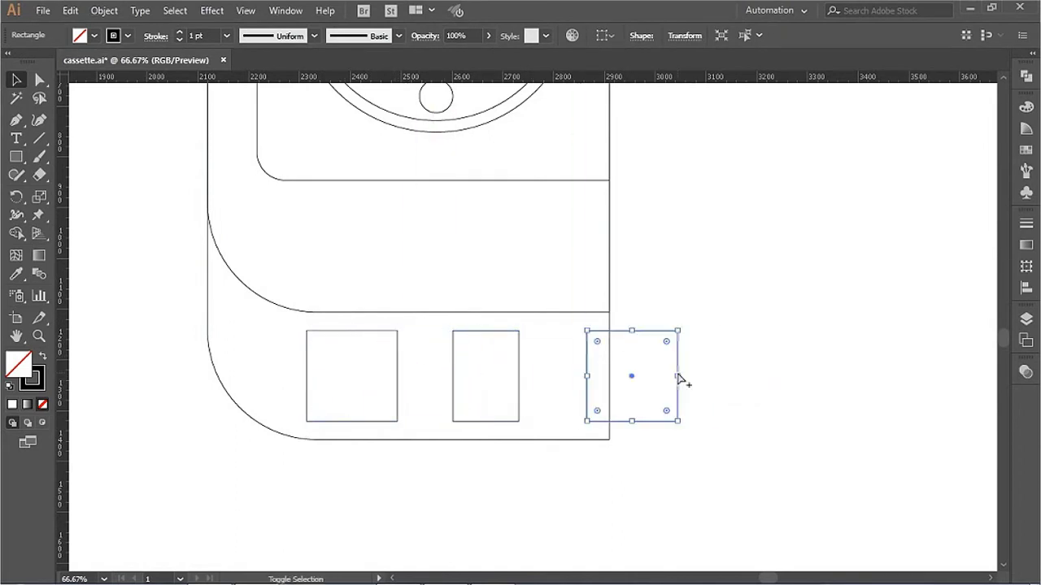
{"action": "left_click_drag", "start_coordinate": [587, 374], "coordinate": [564, 374]}
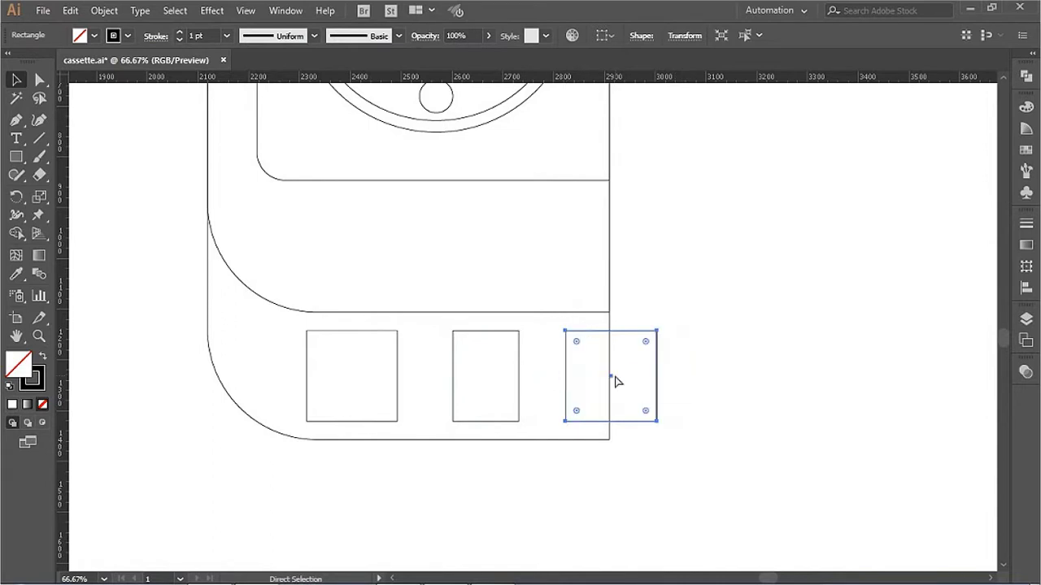
{"action": "left_click_drag", "start_coordinate": [635, 382], "coordinate": [612, 382]}
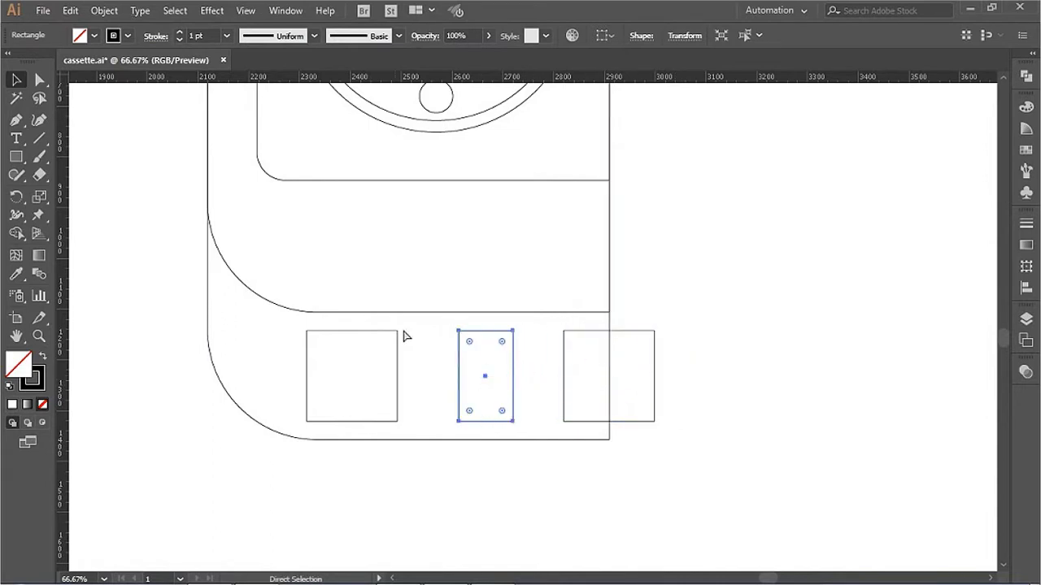
{"action": "left_click", "coordinate": [524, 367]}
{"action": "left_click_drag", "start_coordinate": [513, 367], "coordinate": [501, 367]}
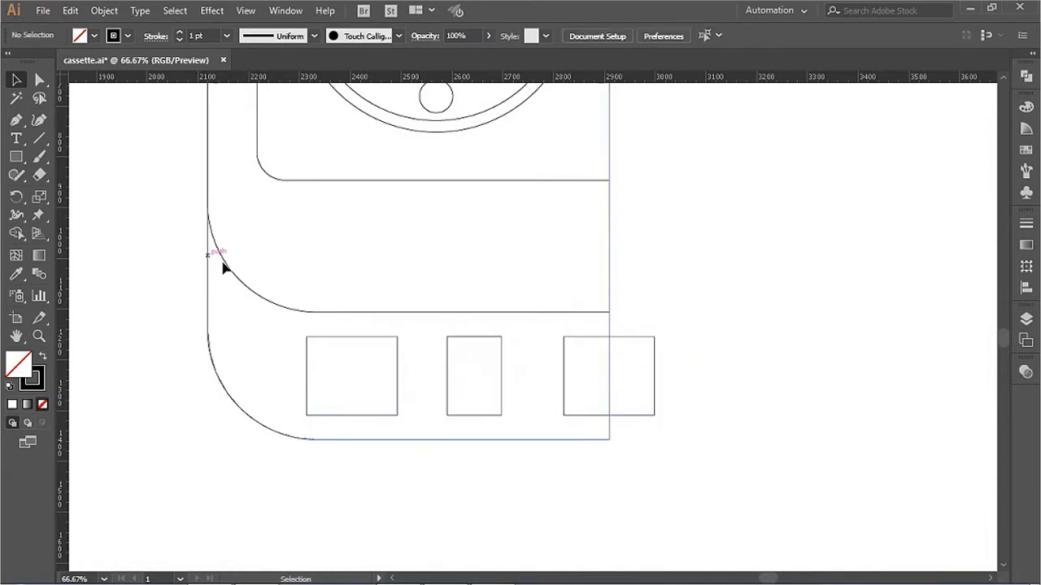
Step: Add a thin band across each opening and trim the right opening's overhang
{"action": "left_click_drag", "start_coordinate": [397, 386], "coordinate": [398, 397]}
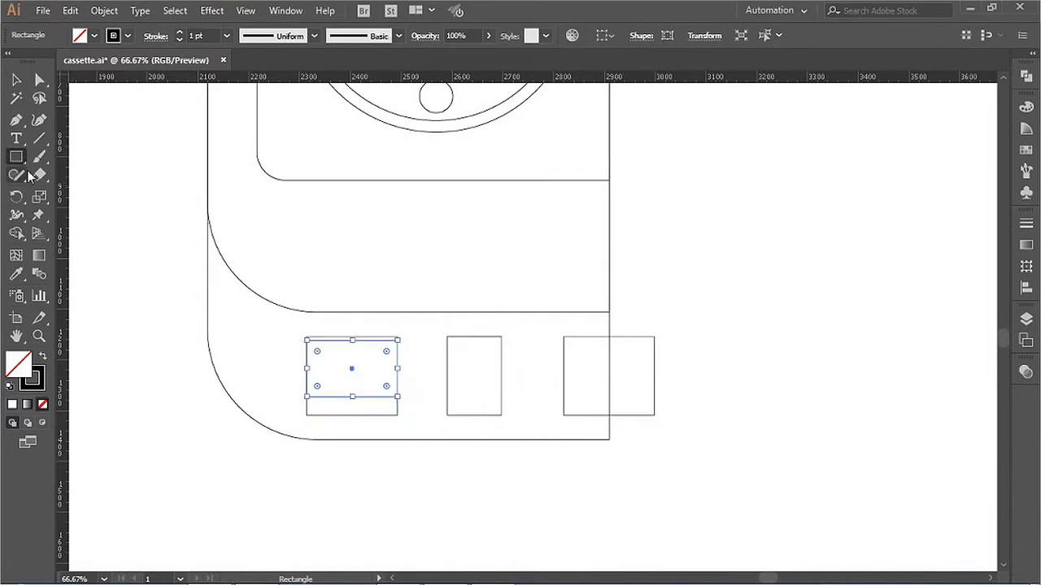
{"action": "left_click_drag", "start_coordinate": [308, 372], "coordinate": [448, 377]}
{"action": "key", "text": "ctrl+plus"}
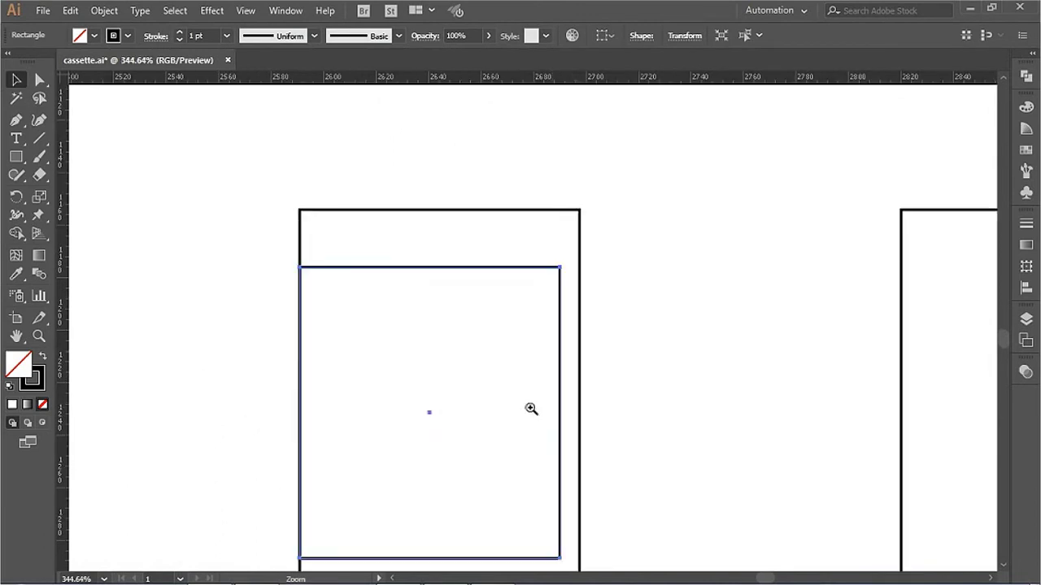
{"action": "key", "text": "ctrl+1"}
{"action": "mouse_move", "coordinate": [487, 418]}
{"action": "left_mouse_down"}
{"action": "mouse_move", "coordinate": [616, 420]}
{"action": "mouse_move", "coordinate": [608, 411]}
{"action": "left_mouse_up"}
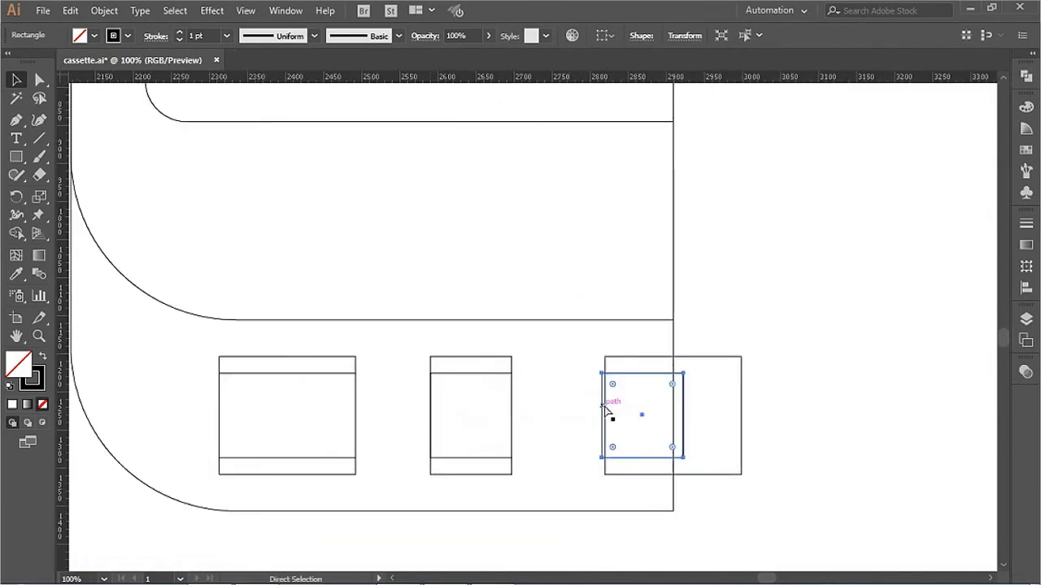
{"action": "scroll", "coordinate": [608, 411], "scroll_direction": "up", "scroll_amount": 3}
{"action": "left_click_drag", "start_coordinate": [674, 342], "coordinate": [642, 346]}
{"action": "key", "text": "ctrl+1"}
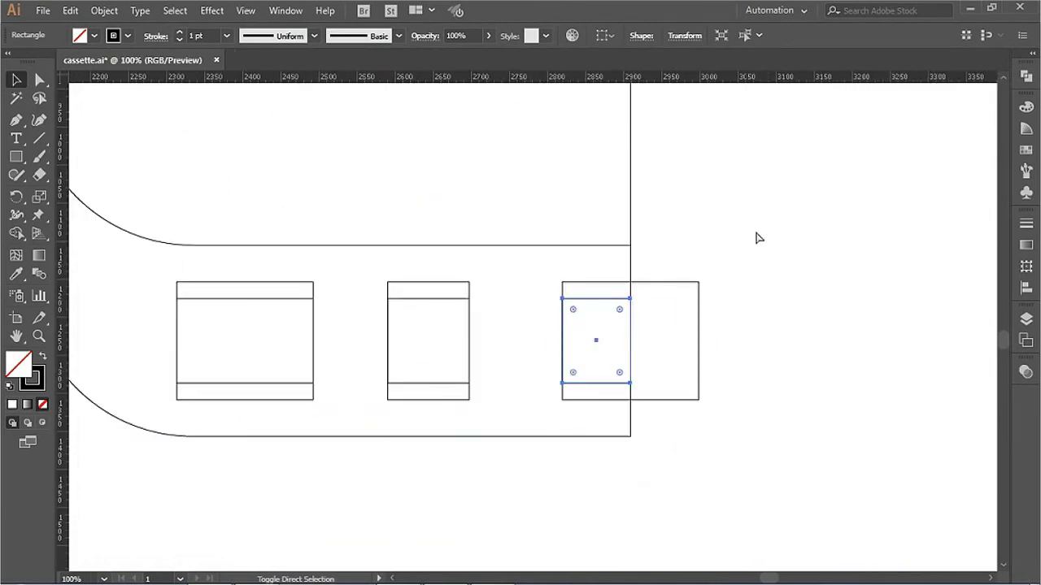
{"action": "key", "text": "shift+m"}
{"action": "left_click", "coordinate": [664, 344], "text": "alt"}
{"action": "key", "text": "ctrl+minus"}
{"action": "key", "text": "ctrl+minus"}
{"action": "key", "text": "ctrl+minus"}
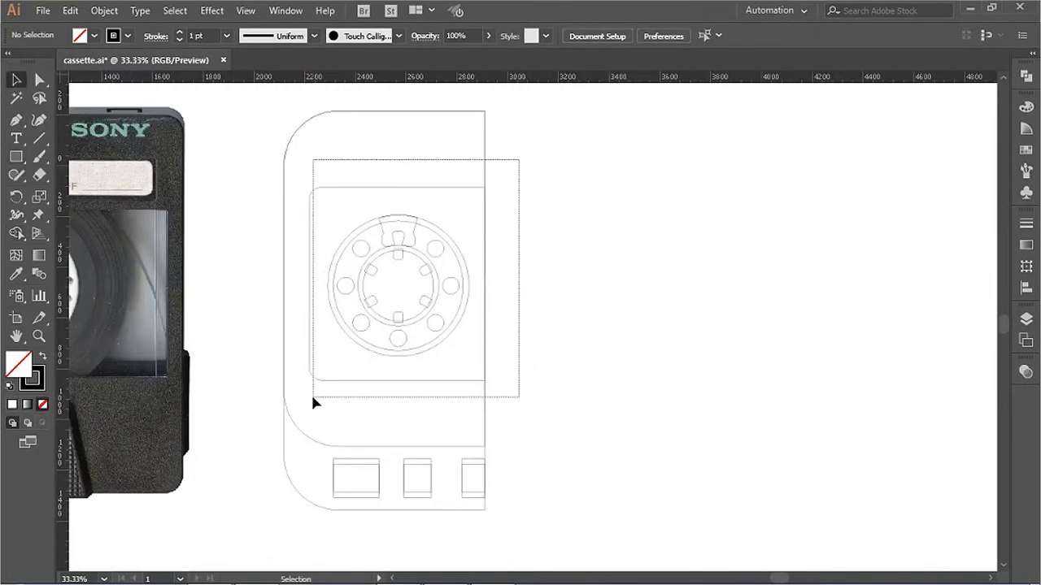
Step: Lower the window frame's top edge in isolation mode
{"action": "double_click", "coordinate": [460, 189]}
{"action": "key", "text": "ctrl+plus"}
{"action": "key", "text": "a"}
{"action": "left_click_drag", "start_coordinate": [476, 144], "coordinate": [476, 167]}
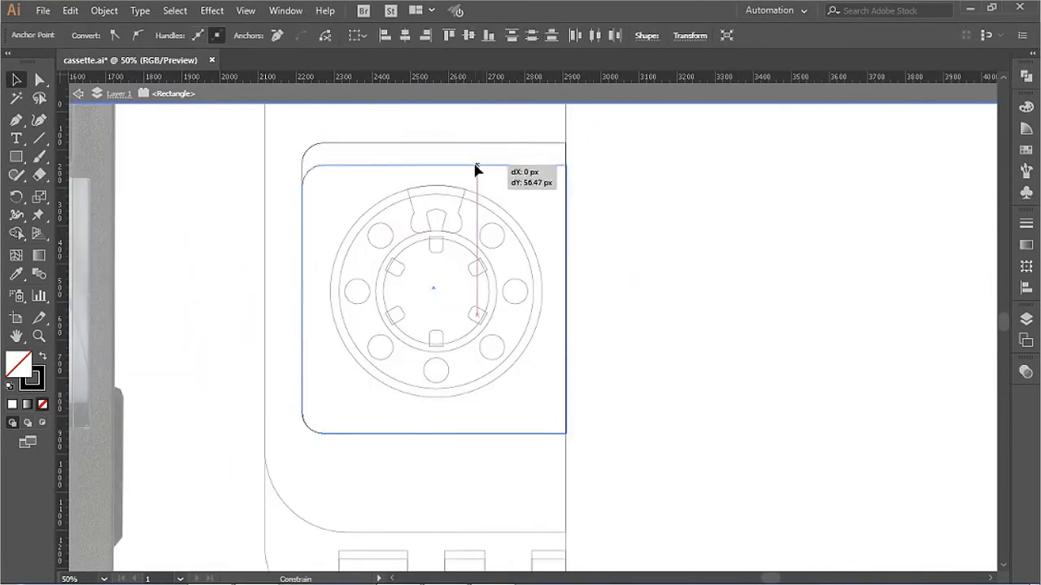
{"action": "left_click_drag", "start_coordinate": [431, 293], "coordinate": [433, 297]}
{"action": "key", "text": "ctrl+minus"}
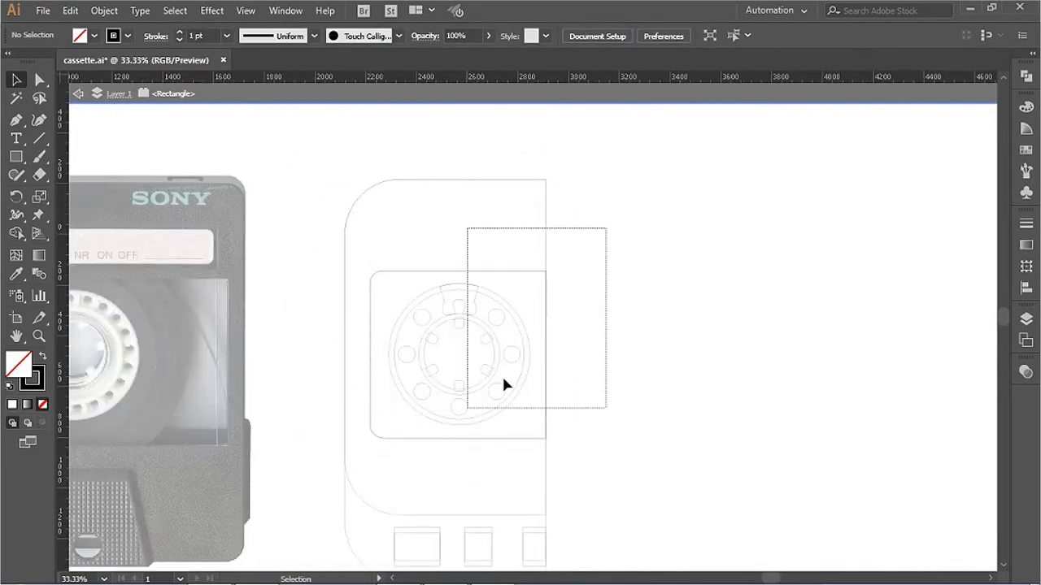
{"action": "key", "text": "Escape"}
Step: Raise the reel and draw a circle on the lower panel's left side
{"action": "left_click_drag", "start_coordinate": [545, 275], "coordinate": [544, 259]}
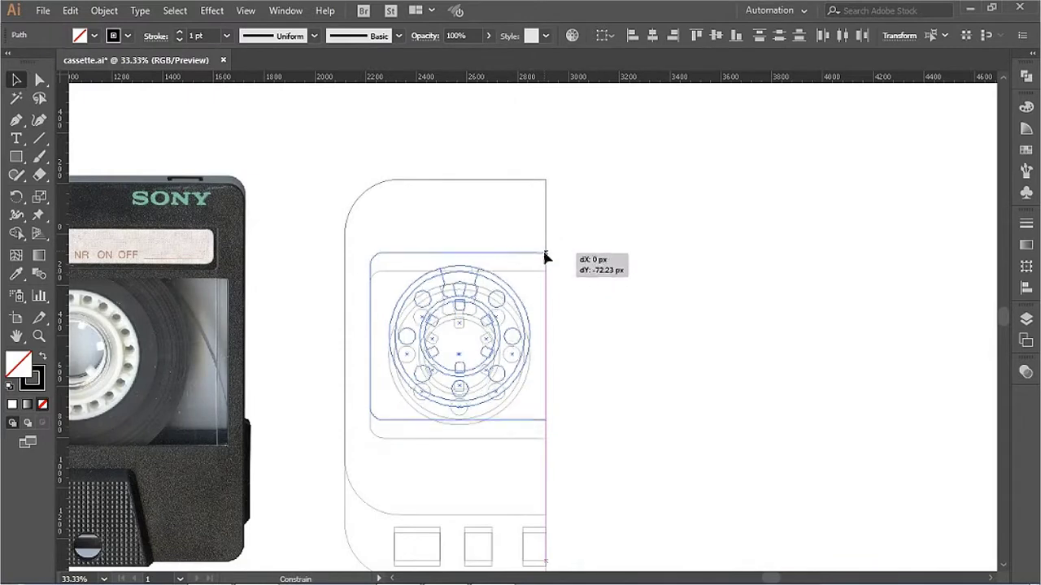
{"action": "left_click", "coordinate": [574, 281]}
{"action": "key", "text": "l"}
{"action": "left_click", "coordinate": [509, 400], "text": "ctrl"}
{"action": "mouse_move", "coordinate": [268, 274]}
{"action": "left_mouse_down"}
{"action": "mouse_move", "coordinate": [296, 305]}
{"action": "mouse_move", "coordinate": [385, 344]}
{"action": "left_mouse_up"}
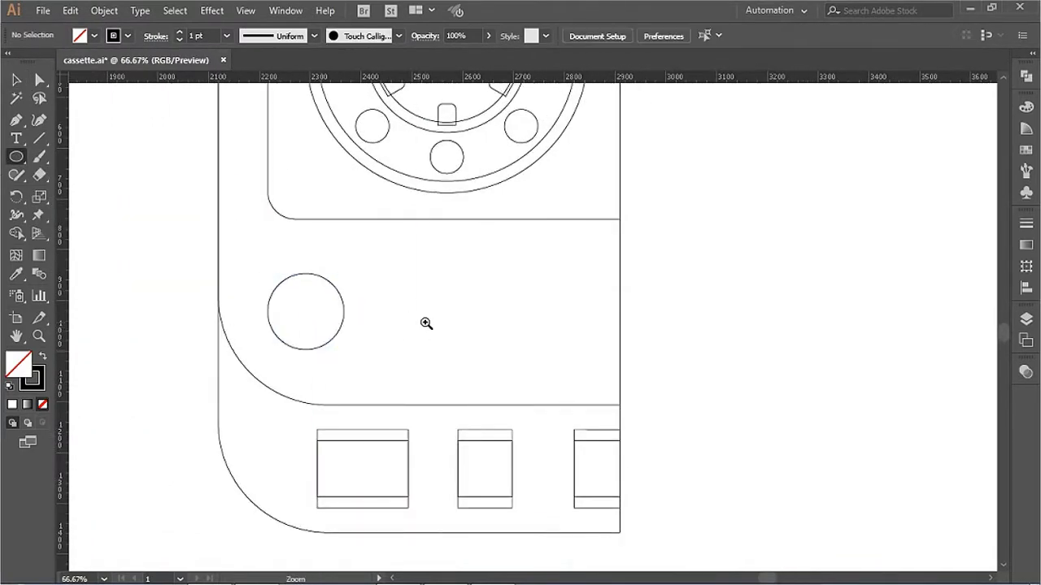
Step: Draw a rounded-rectangle slot inside the new circle
{"action": "left_click", "coordinate": [218, 203], "text": "ctrl"}
{"action": "left_click", "coordinate": [16, 80]}
{"action": "left_click_drag", "start_coordinate": [321, 351], "coordinate": [300, 370]}
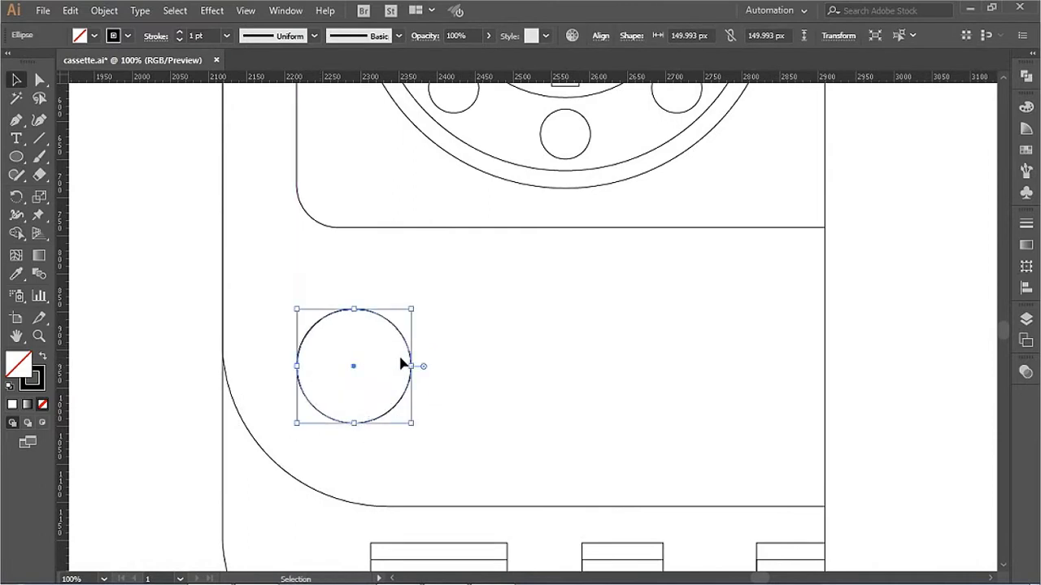
{"action": "left_click", "coordinate": [16, 156]}
{"action": "left_click", "coordinate": [65, 171]}
{"action": "left_click", "coordinate": [571, 438], "text": "ctrl"}
{"action": "left_click_drag", "start_coordinate": [245, 332], "coordinate": [302, 346]}
Step: Add a 90° rotated copy of the slot and merge both into a cross
{"action": "left_click", "coordinate": [358, 330], "text": "ctrl"}
{"action": "left_click", "coordinate": [251, 319], "text": "ctrl"}
{"action": "left_click", "coordinate": [244, 331], "text": "alt"}
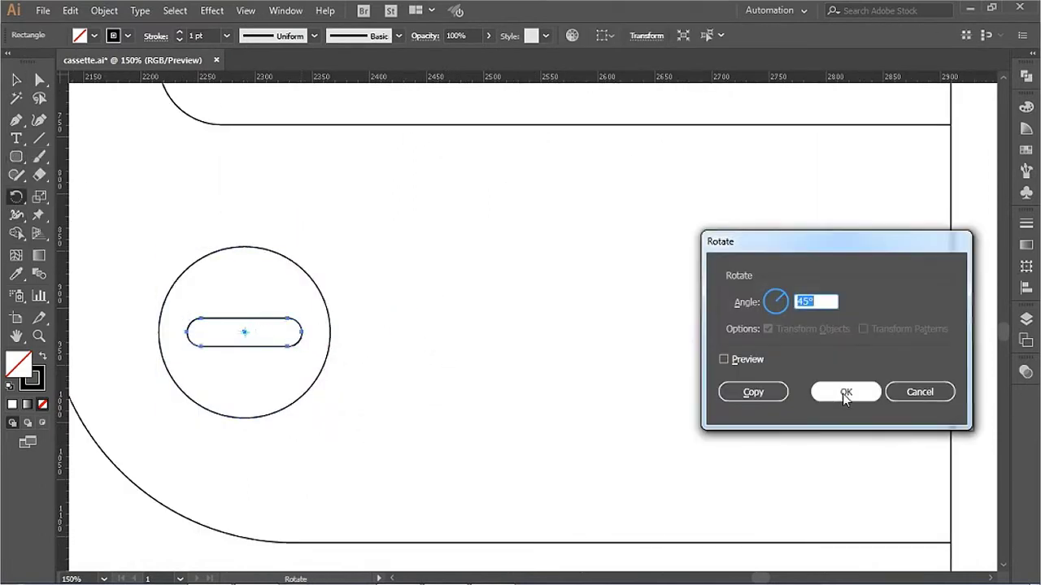
{"action": "left_click", "coordinate": [753, 392]}
{"action": "left_click", "coordinate": [16, 82]}
{"action": "left_click", "coordinate": [272, 321], "text": "shift"}
{"action": "key", "text": "shift+m"}
{"action": "left_click_drag", "start_coordinate": [195, 332], "coordinate": [293, 332]}
{"action": "key", "text": "ctrl+minus"}
{"action": "key", "text": "ctrl+minus"}
{"action": "key", "text": "ctrl+minus"}
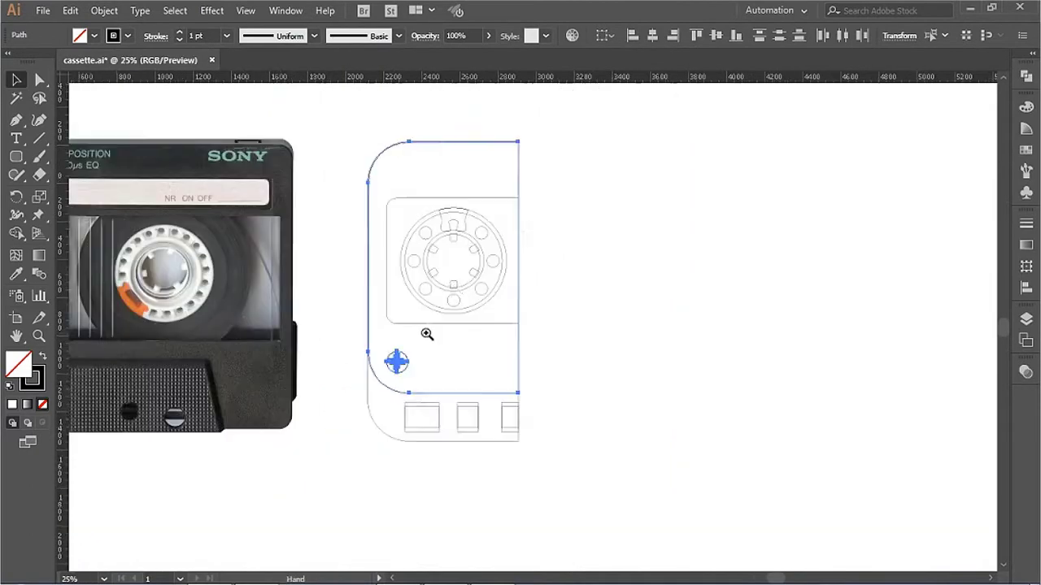
Step: Place a reflected copy of the cross screw at the other left corner
{"action": "right_click", "coordinate": [542, 344]}
{"action": "left_click", "coordinate": [718, 300]}
{"action": "left_click", "coordinate": [681, 524]}
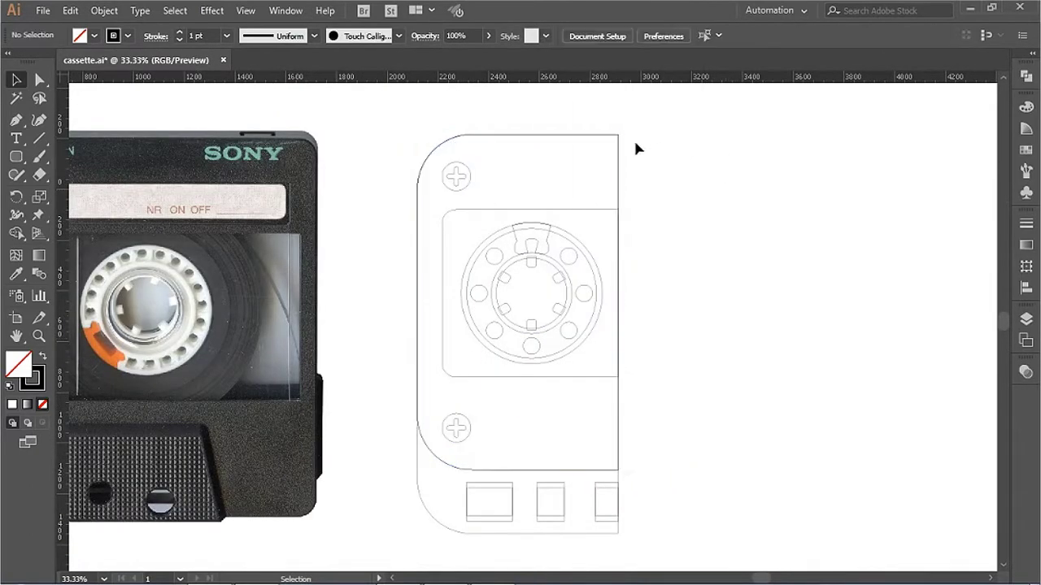
{"action": "key", "text": "ctrl+plus"}
Step: Draw the rounded top label strip and trim it at the centre line
{"action": "left_click_drag", "start_coordinate": [358, 153], "coordinate": [639, 207]}
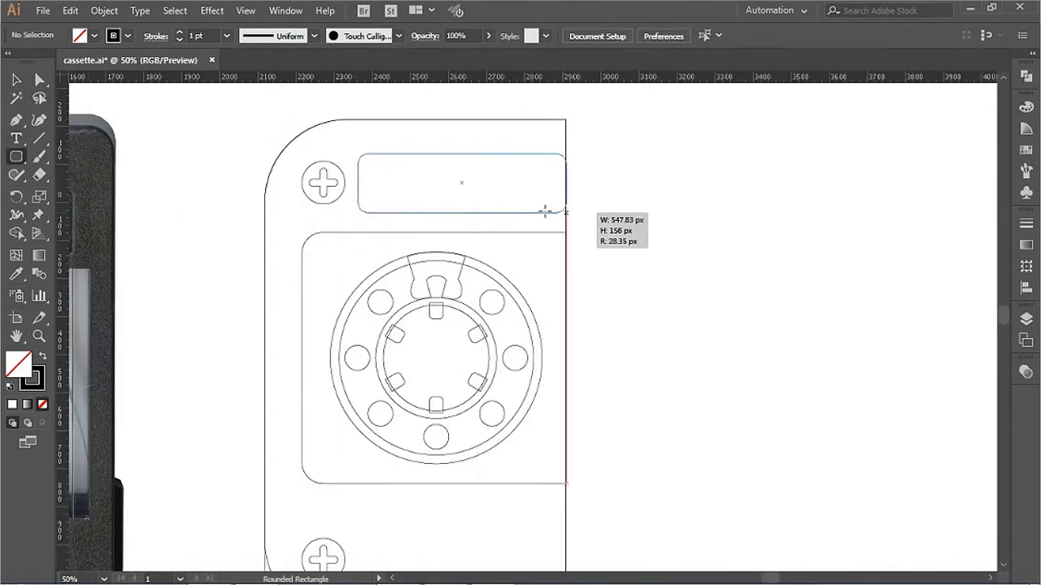
{"action": "key", "text": "shift+m"}
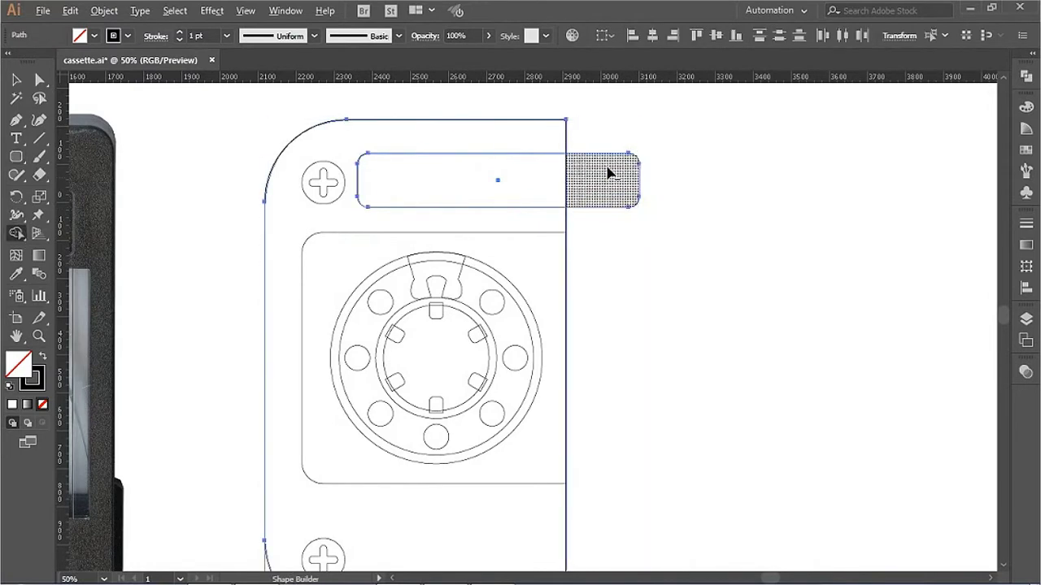
{"action": "left_click", "coordinate": [611, 175], "text": "alt"}
{"action": "key", "text": "ctrl+minus"}
{"action": "left_click", "coordinate": [16, 79]}
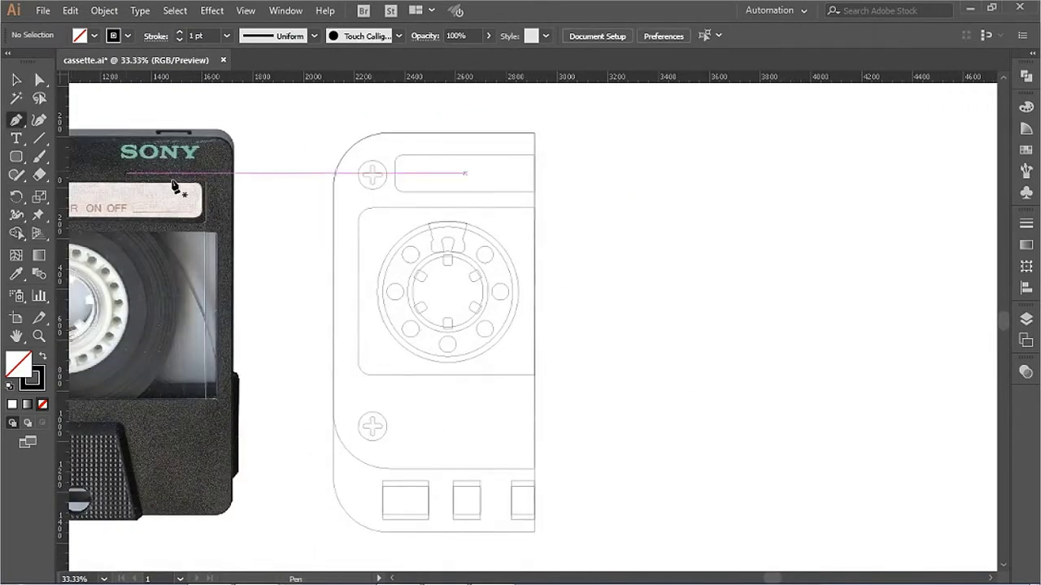
Step: Shrink the inner reel group slightly and nudge it upward
{"action": "left_click", "coordinate": [327, 323]}
{"action": "left_click_drag", "start_coordinate": [358, 291], "coordinate": [373, 291]}
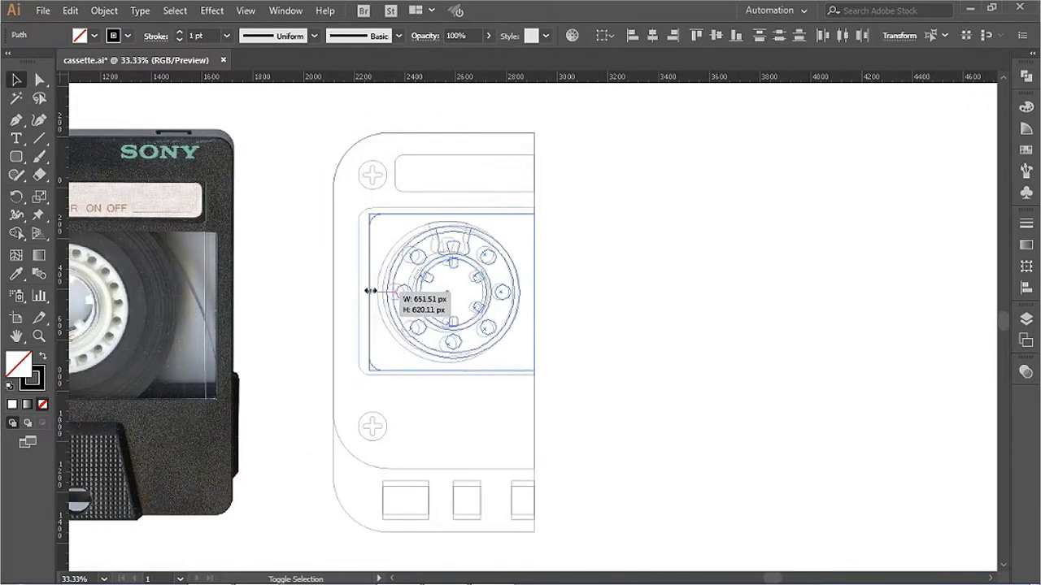
{"action": "left_click_drag", "start_coordinate": [533, 217], "coordinate": [533, 209]}
{"action": "left_click", "coordinate": [637, 248]}
{"action": "left_click_drag", "start_coordinate": [637, 248], "coordinate": [628, 217]}
Step: Pen-draw the slanted lower panel and round its top corner
{"action": "key", "text": "p"}
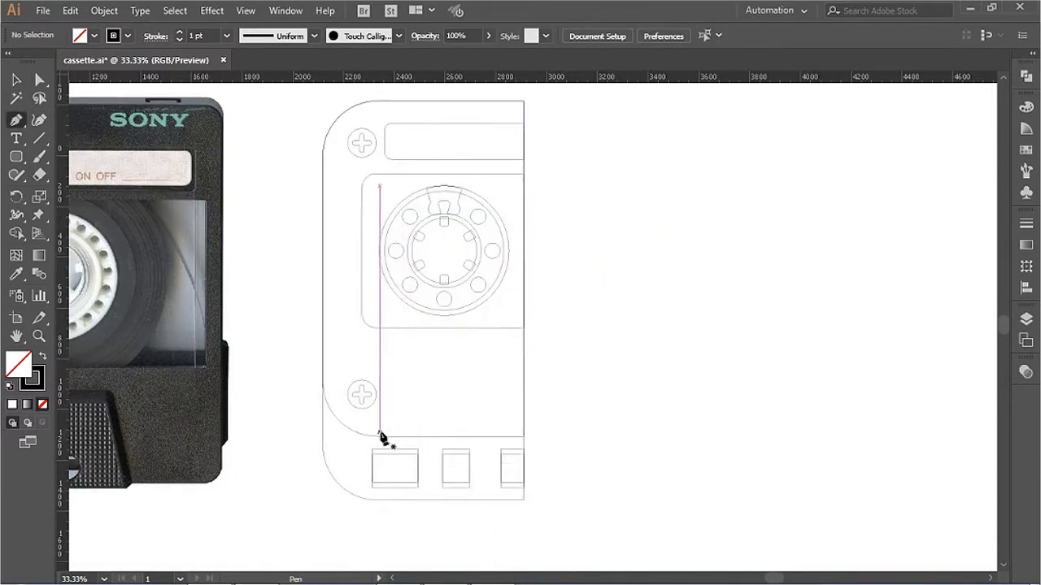
{"action": "left_click", "coordinate": [378, 436]}
{"action": "left_click", "coordinate": [411, 355]}
{"action": "left_click", "coordinate": [524, 354]}
{"action": "left_click", "coordinate": [581, 388], "text": "ctrl"}
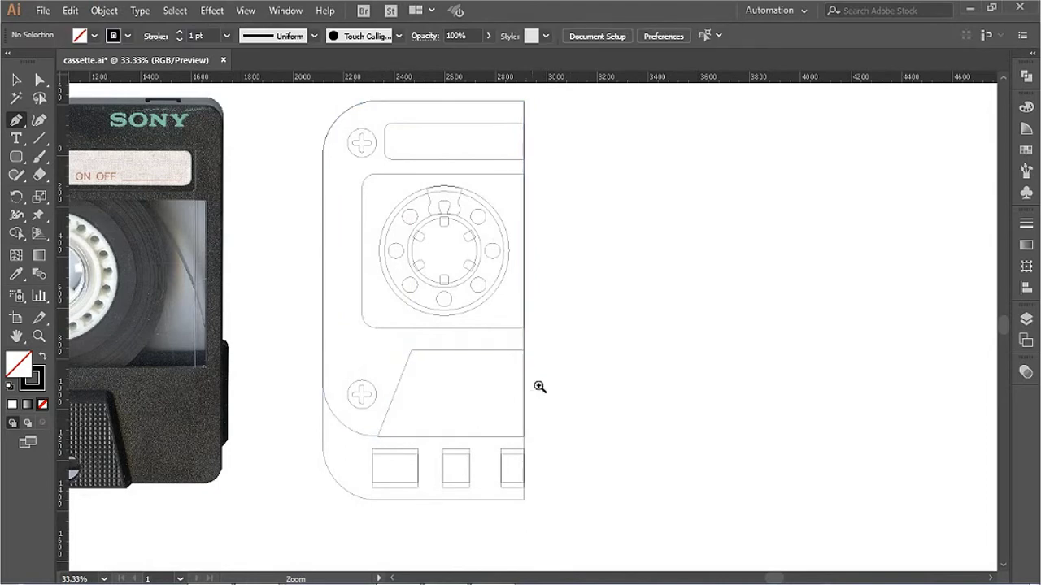
{"action": "scroll", "coordinate": [386, 225], "scroll_direction": "up", "scroll_amount": 2}
{"action": "left_click", "coordinate": [392, 220], "text": "ctrl"}
{"action": "left_click_drag", "start_coordinate": [397, 231], "coordinate": [409, 245]}
Step: Draw a 128 px circle in the lower panel and copy it up and right
{"action": "left_click", "coordinate": [585, 347], "text": "ctrl"}
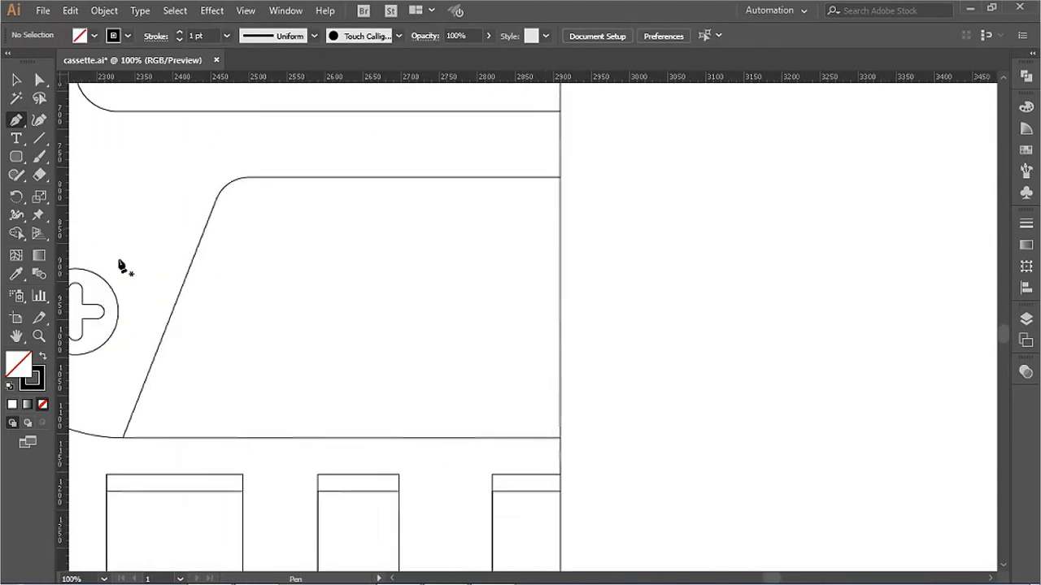
{"action": "left_click_drag", "start_coordinate": [17, 157], "coordinate": [53, 190]}
{"action": "left_click_drag", "start_coordinate": [233, 297], "coordinate": [332, 381]}
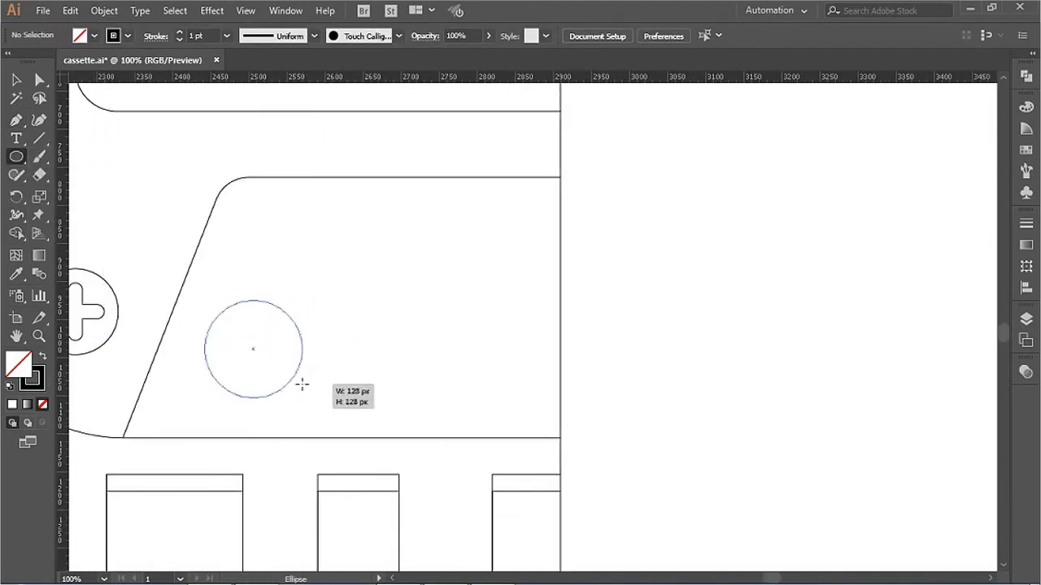
{"action": "key", "text": "v"}
{"action": "left_click_drag", "start_coordinate": [224, 329], "coordinate": [324, 230]}
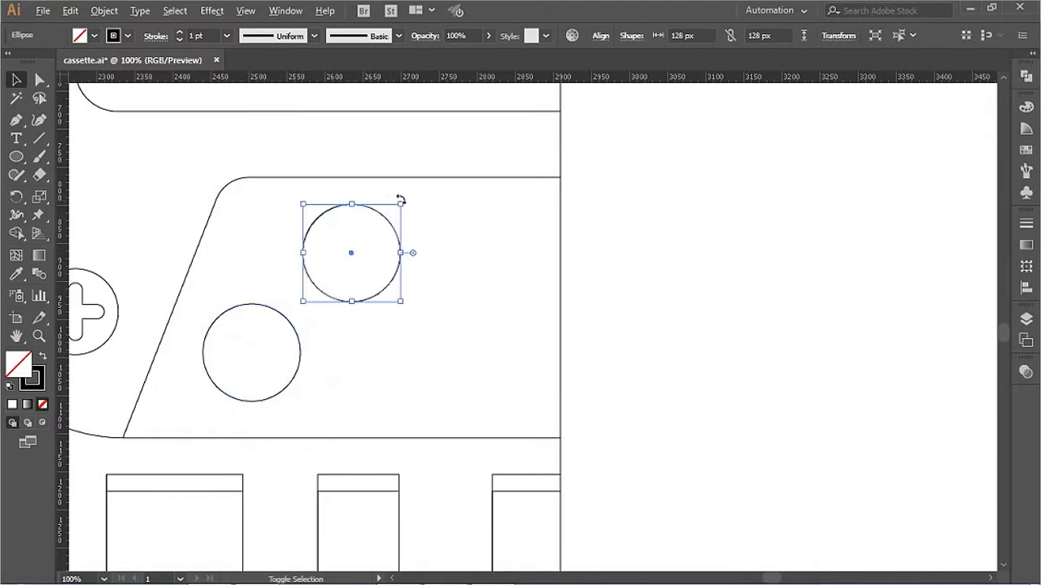
{"action": "left_click", "coordinate": [593, 279]}
{"action": "scroll", "coordinate": [593, 279], "scroll_direction": "down", "scroll_amount": 2}
{"action": "scroll", "coordinate": [493, 334], "scroll_direction": "down", "scroll_amount": 2}
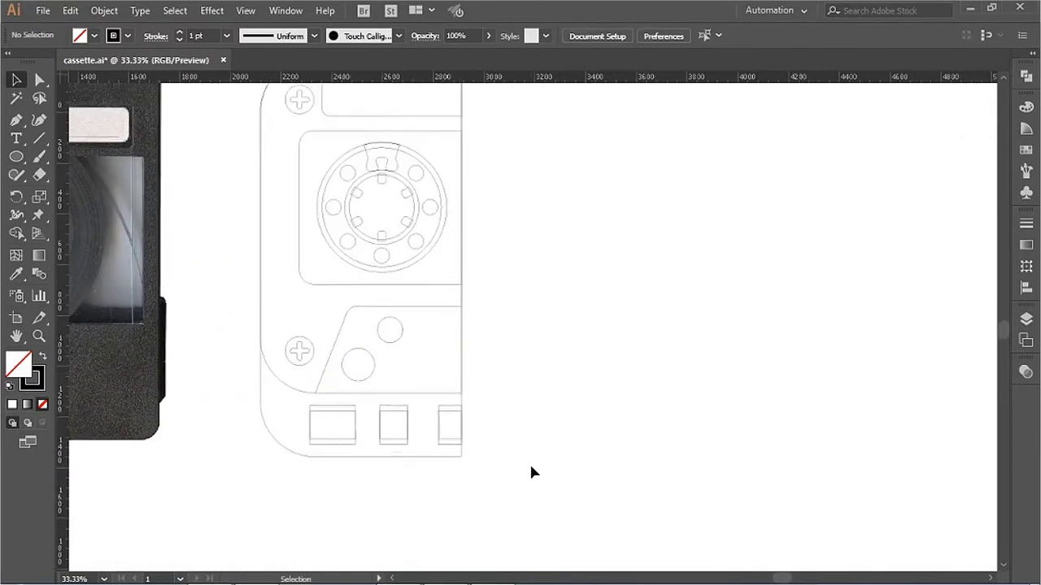
{"action": "scroll", "coordinate": [453, 383], "scroll_direction": "left", "scroll_amount": 5}
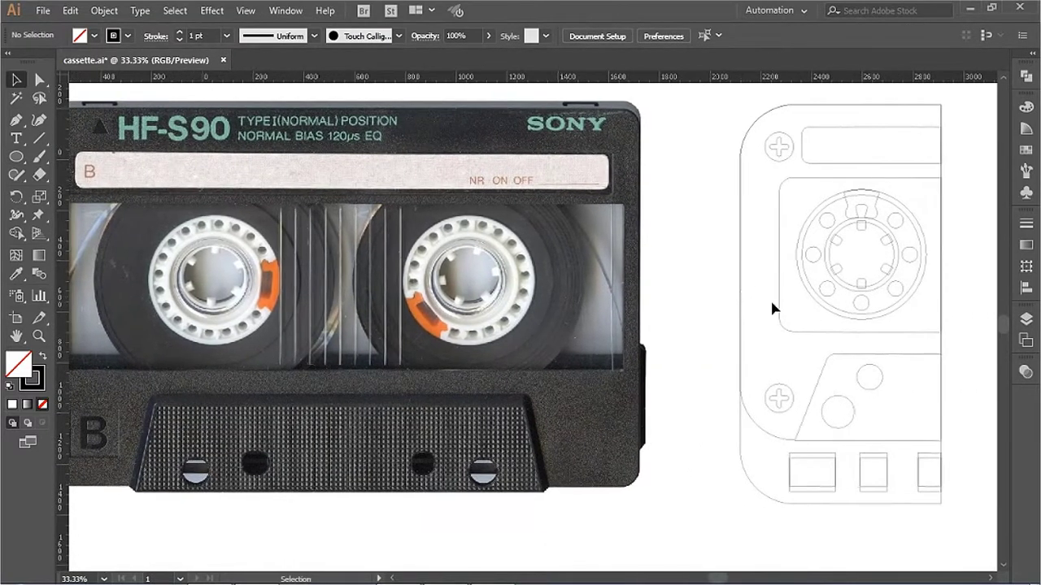
Step: Draw a thin rectangular bar across the right reel hole
{"action": "scroll", "coordinate": [850, 344], "scroll_direction": "up", "scroll_amount": 3}
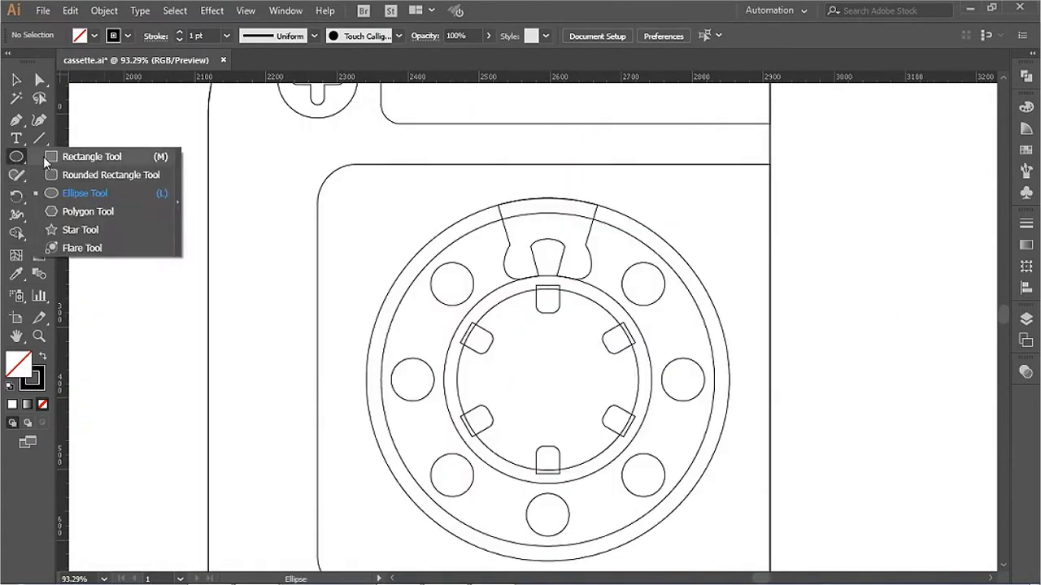
{"action": "left_click_drag", "start_coordinate": [18, 167], "coordinate": [65, 144]}
{"action": "scroll", "coordinate": [493, 304], "scroll_direction": "up", "scroll_amount": 1}
{"action": "scroll", "coordinate": [686, 318], "scroll_direction": "up", "scroll_amount": 2}
{"action": "scroll", "coordinate": [696, 383], "scroll_direction": "up", "scroll_amount": 2}
{"action": "left_click_drag", "start_coordinate": [587, 370], "coordinate": [586, 339]}
{"action": "left_click_drag", "start_coordinate": [688, 365], "coordinate": [739, 363]}
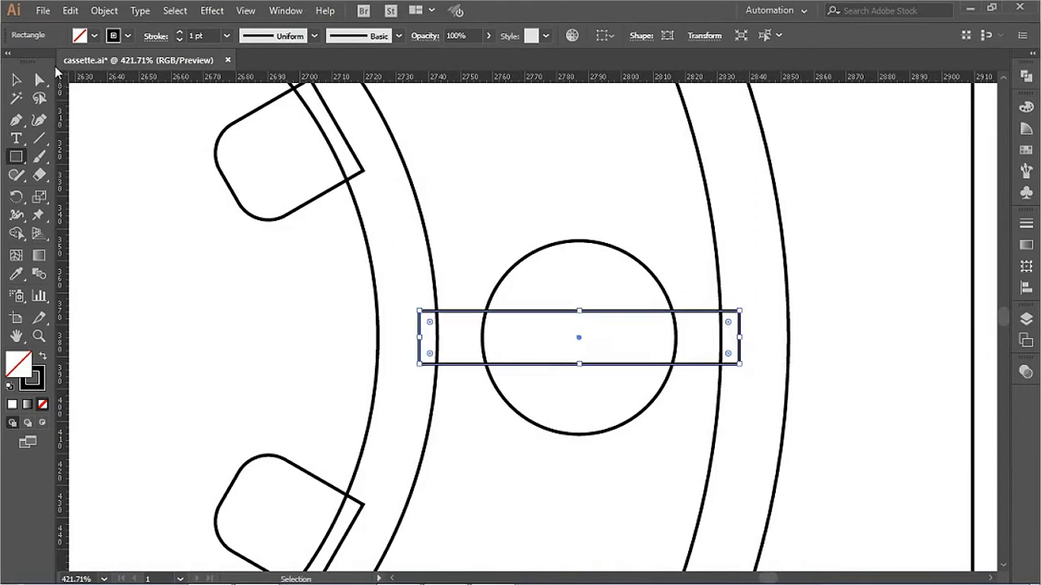
{"action": "key", "text": "ctrl+minus"}
{"action": "key", "text": "ctrl+minus"}
{"action": "key", "text": "ctrl+minus"}
{"action": "key", "text": "v"}
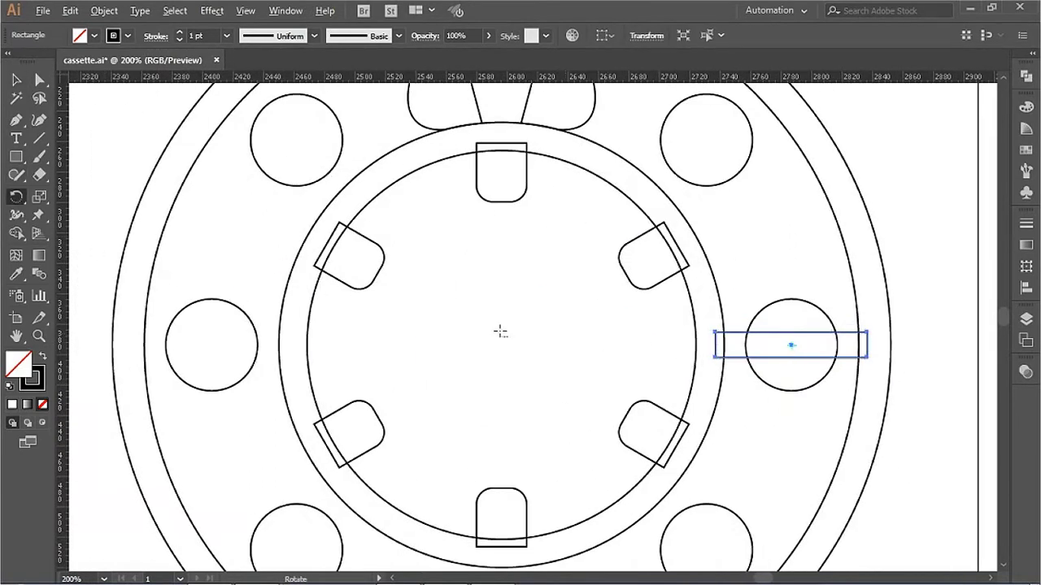
{"action": "left_click", "coordinate": [707, 274]}
{"action": "left_click", "coordinate": [776, 340]}
Step: Rotate the bar 22.5° around the hub centre
{"action": "key", "text": "r"}
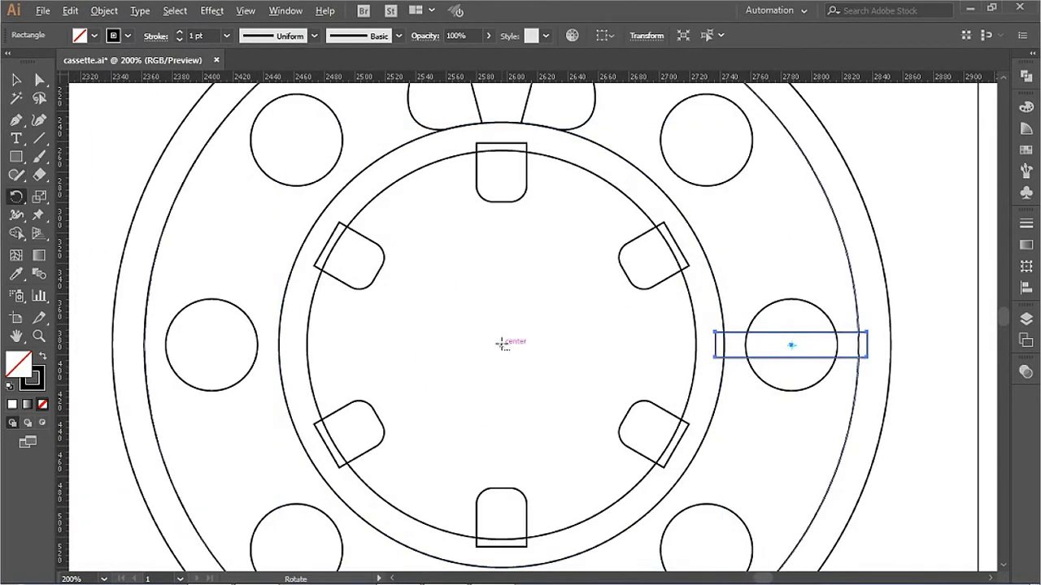
{"action": "left_click", "coordinate": [502, 343], "text": "alt"}
{"action": "type", "text": "22"}
{"action": "type", "text": "5"}
{"action": "left_click", "coordinate": [825, 385]}
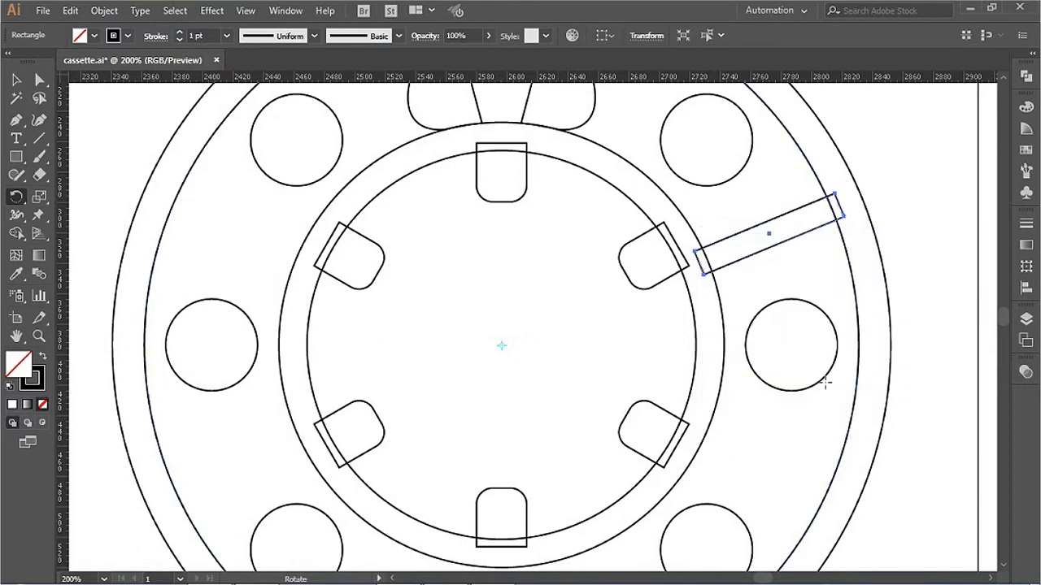
Step: Repeat 45° rotated copies of the bar to form spokes around the reel ring
{"action": "left_click", "coordinate": [501, 344], "text": "alt"}
{"action": "type", "text": "5"}
{"action": "left_click", "coordinate": [753, 392]}
{"action": "key", "text": "ctrl+d"}
{"action": "key", "text": "ctrl+d"}
{"action": "key", "text": "ctrl+d"}
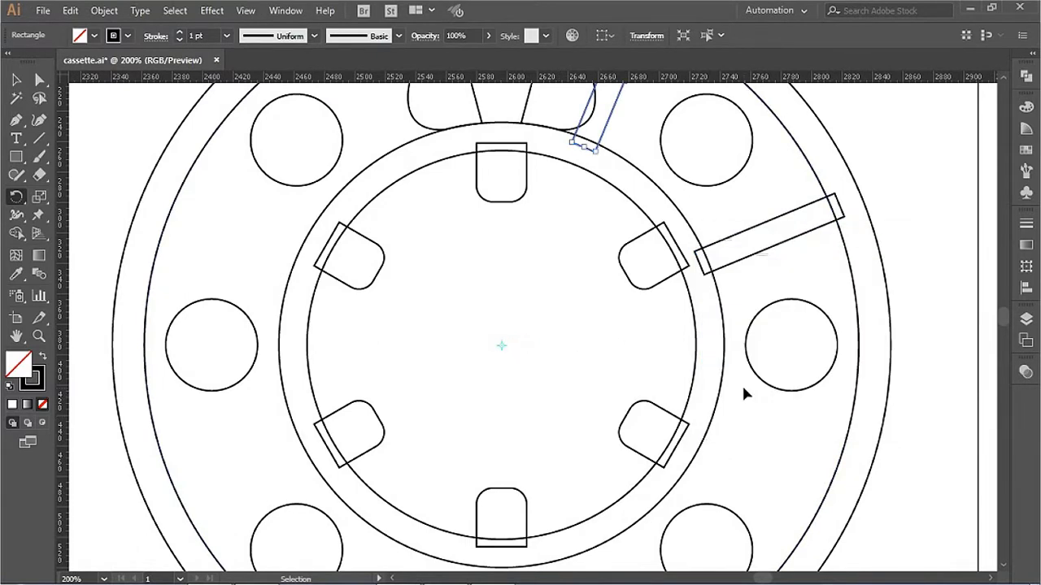
{"action": "key", "text": "ctrl+d"}
{"action": "key", "text": "ctrl+d"}
{"action": "key", "text": "ctrl+d"}
{"action": "key", "text": "ctrl+minus"}
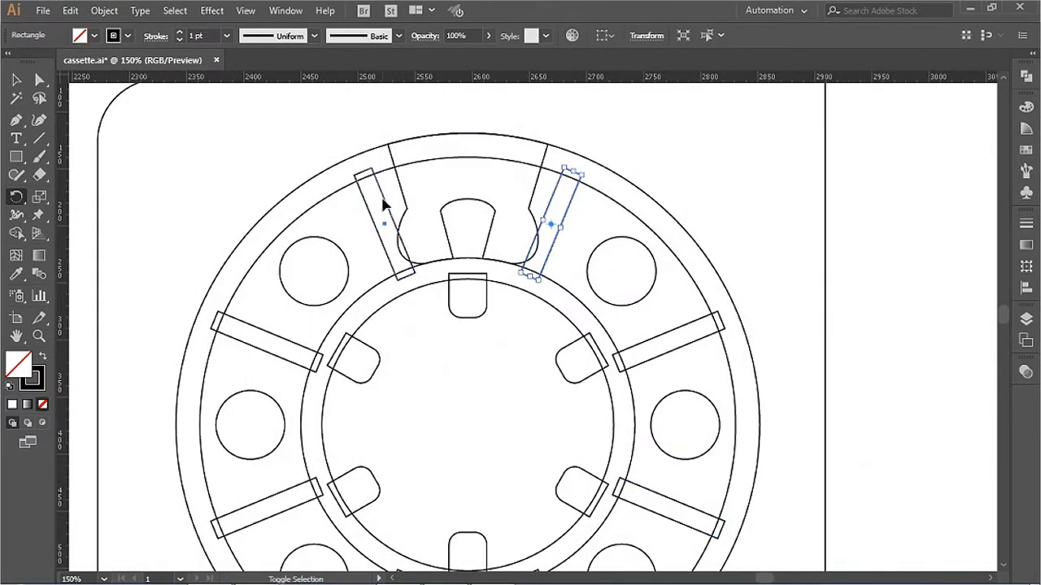
{"action": "key", "text": "v"}
{"action": "left_click", "coordinate": [601, 334]}
{"action": "key", "text": "ctrl+minus"}
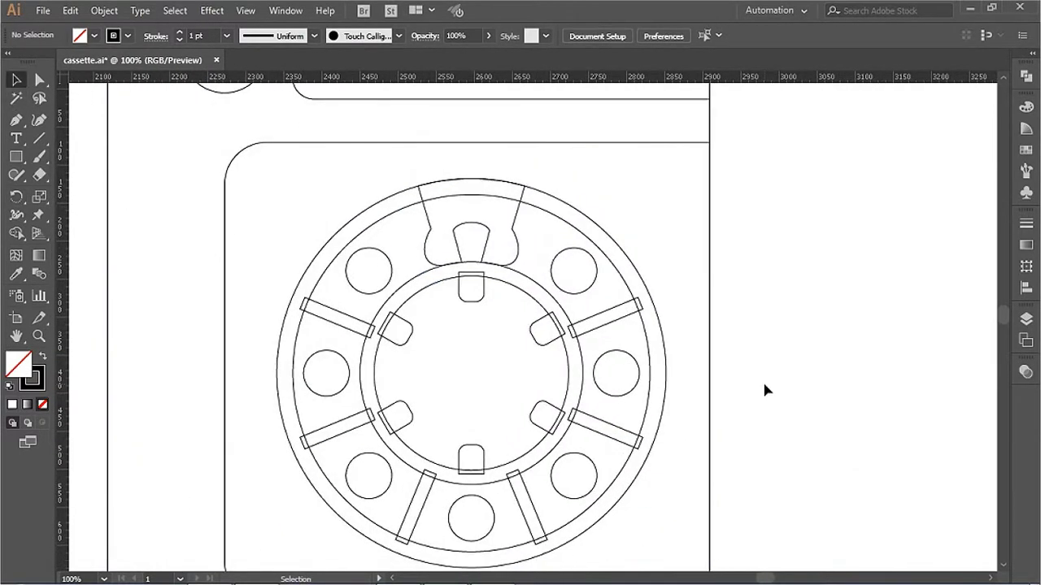
{"action": "key", "text": "ctrl+plus"}
Step: Trim the spoke ends sticking past the reel's ring band with the Shape Builder
{"action": "left_click", "coordinate": [285, 460]}
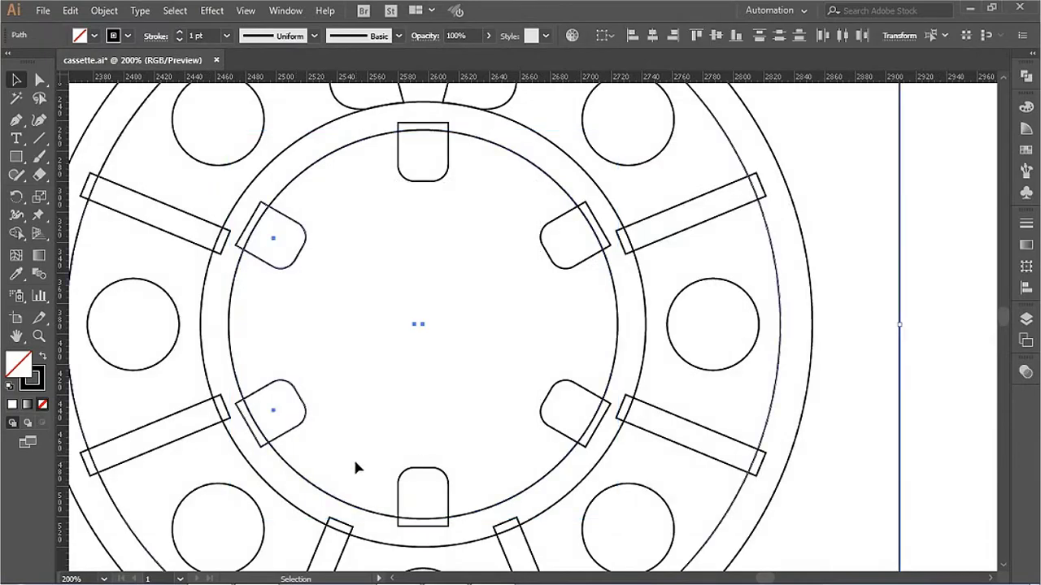
{"action": "left_click", "coordinate": [22, 235]}
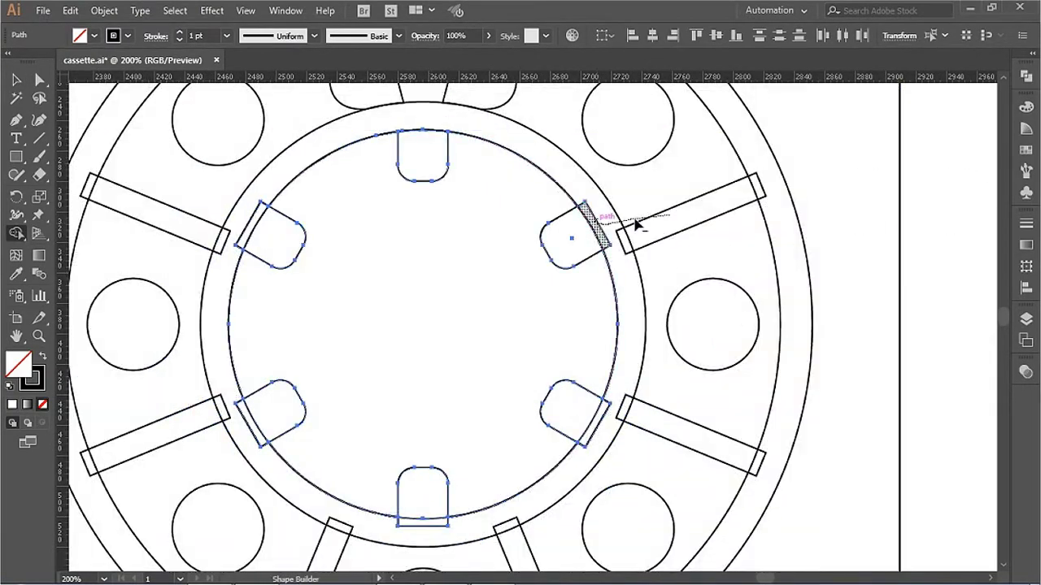
{"action": "scroll", "coordinate": [347, 518], "scroll_direction": "down", "scroll_amount": 2}
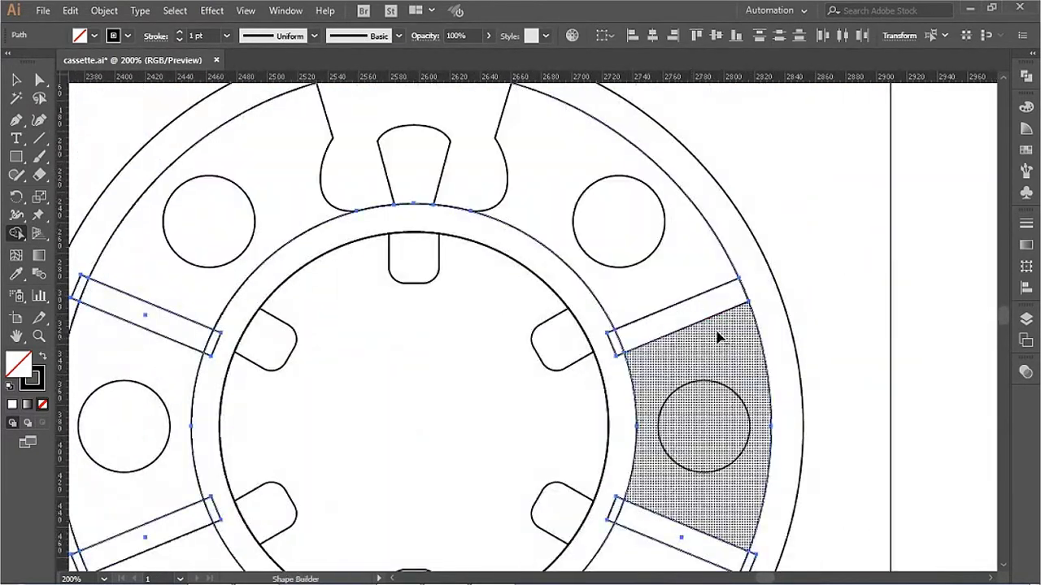
{"action": "mouse_move", "coordinate": [242, 437]}
{"action": "left_mouse_down"}
{"action": "mouse_move", "coordinate": [360, 437]}
{"action": "mouse_move", "coordinate": [341, 211]}
{"action": "left_mouse_up"}
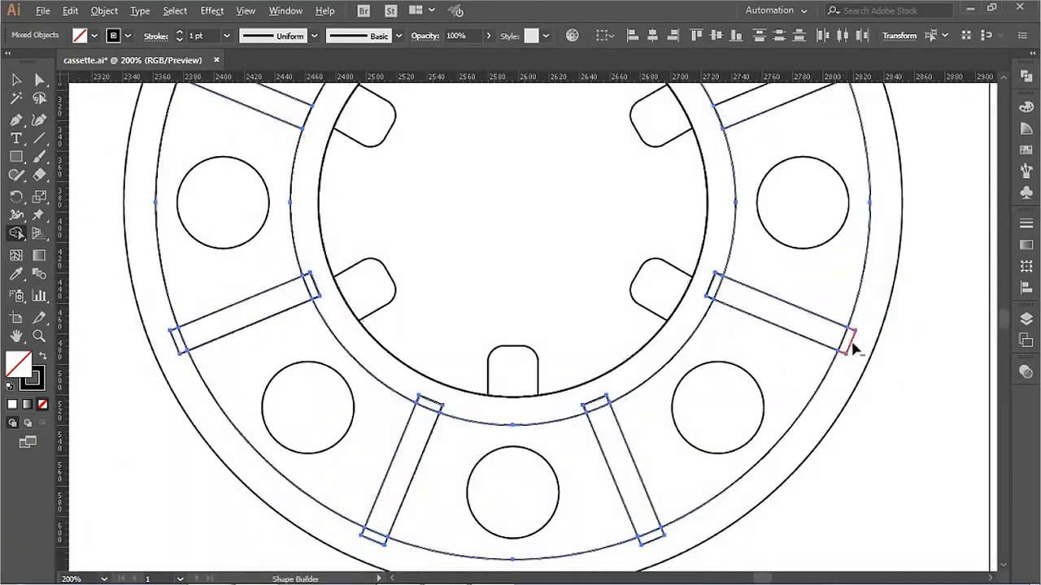
{"action": "key", "text": "ctrl+minus"}
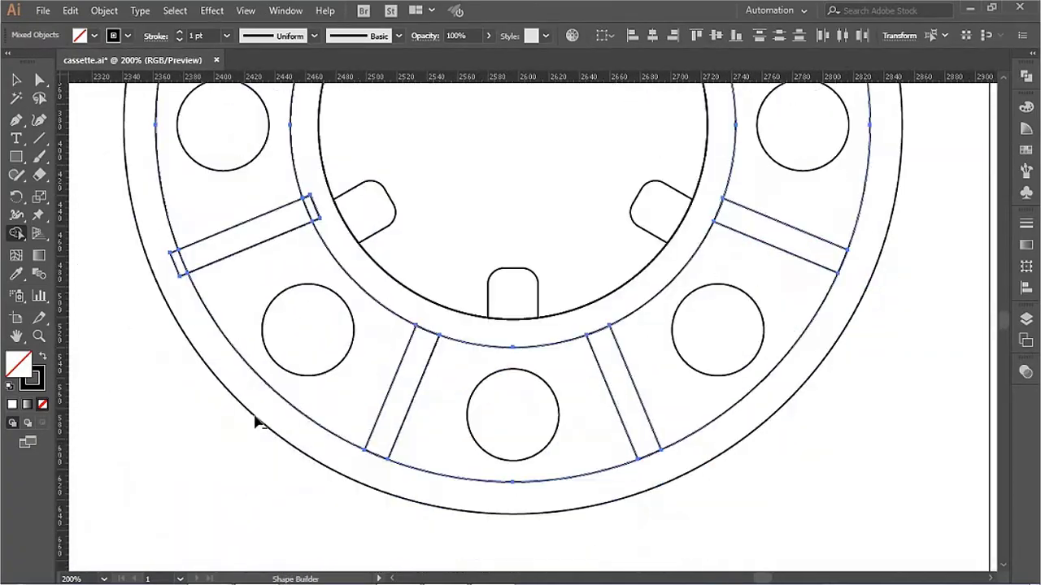
{"action": "key", "text": "ctrl+minus"}
{"action": "key", "text": "ctrl+minus"}
{"action": "key", "text": "ctrl+shift+a"}
{"action": "key", "text": "a"}
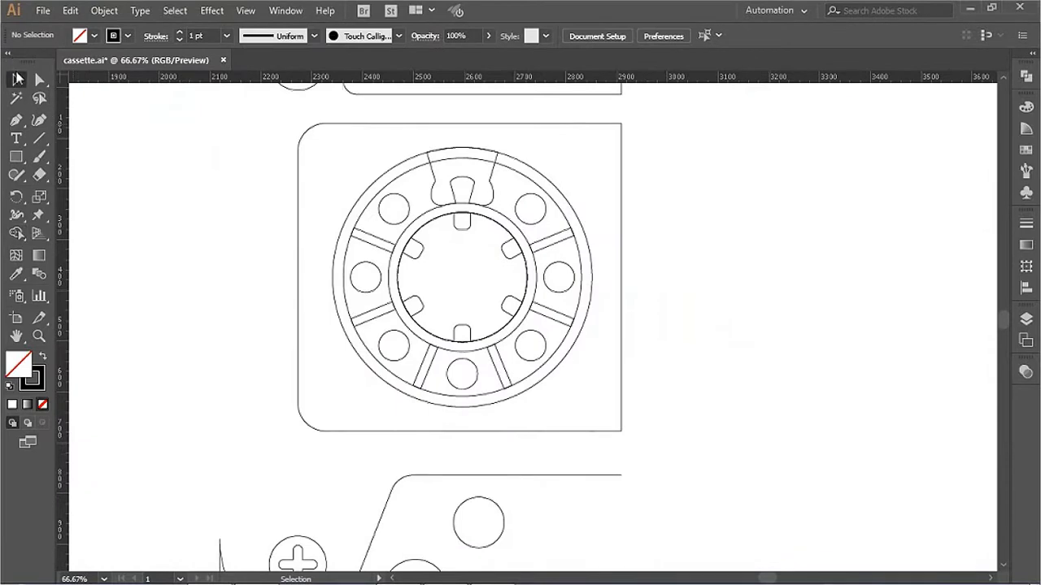
{"action": "key", "text": "ctrl+minus"}
{"action": "key", "text": "ctrl+minus"}
{"action": "left_click", "coordinate": [395, 423]}
Step: Duplicate the rounded bottom corner path and reflect it to form the matching top corner
{"action": "left_click", "coordinate": [449, 468]}
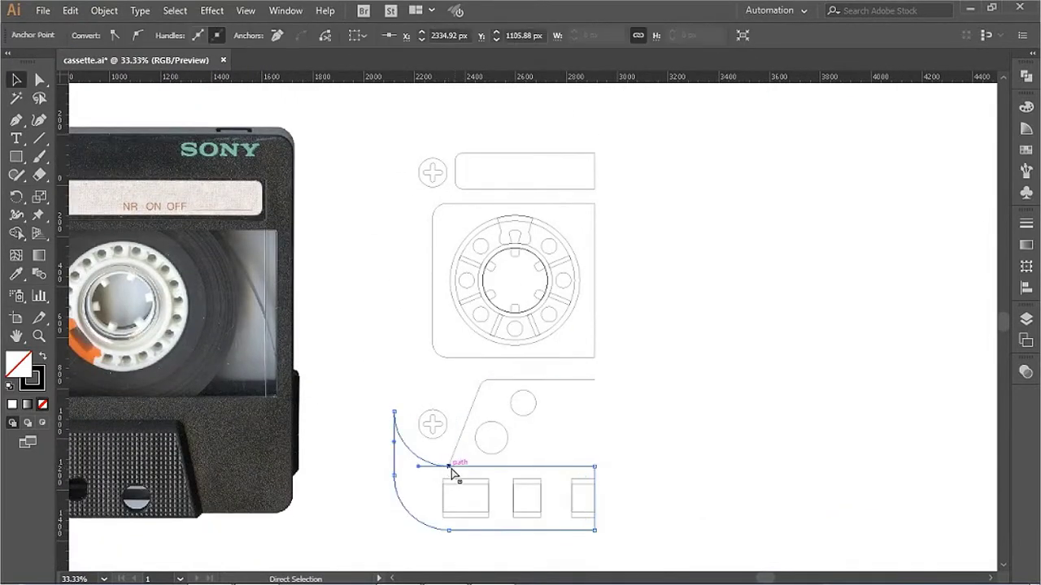
{"action": "key", "text": "v"}
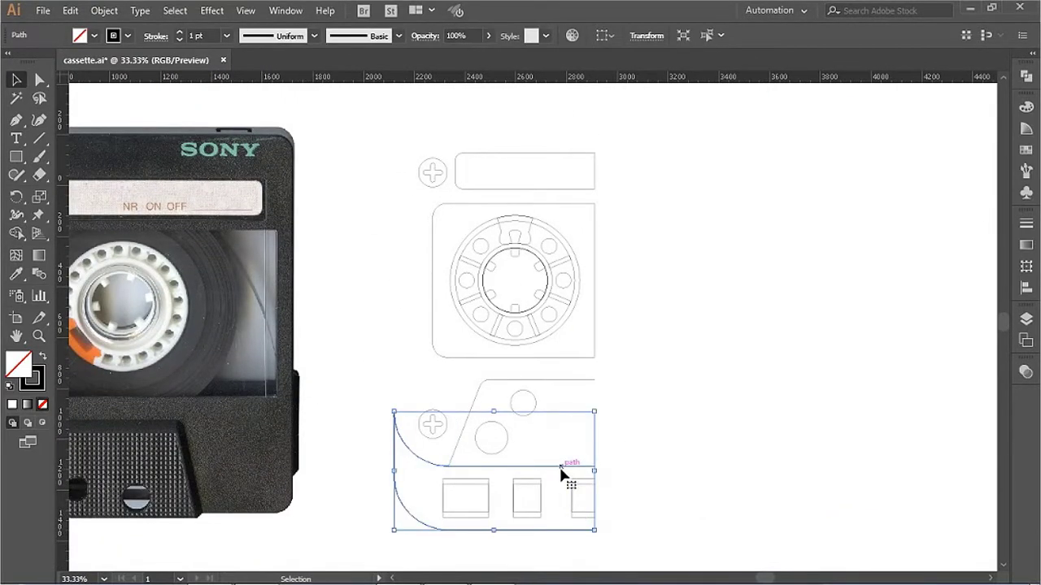
{"action": "double_click", "coordinate": [561, 467]}
{"action": "left_click_drag", "start_coordinate": [417, 524], "coordinate": [417, 292]}
{"action": "right_click", "coordinate": [398, 246]}
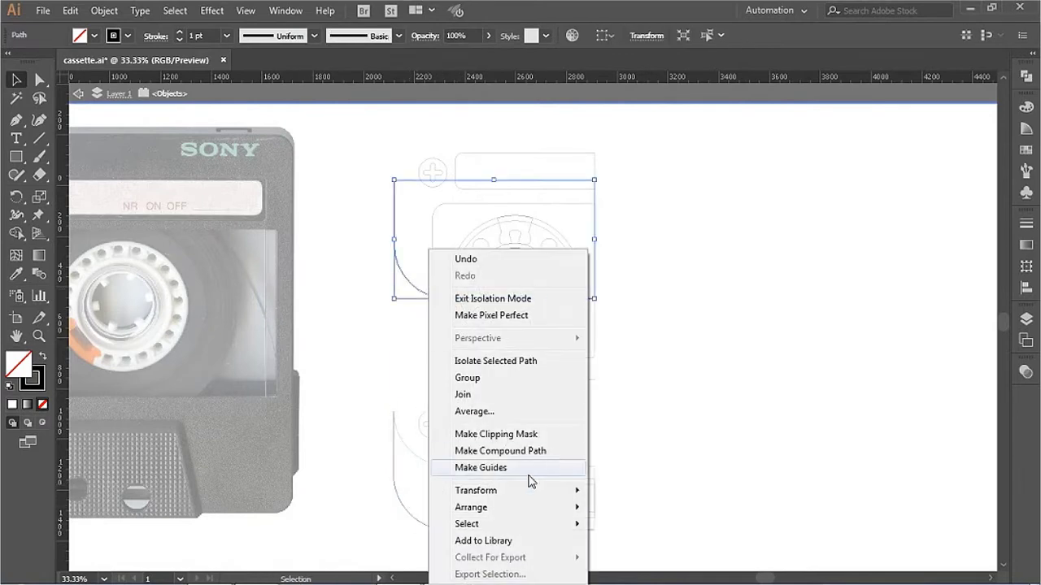
{"action": "left_click", "coordinate": [643, 418]}
{"action": "key", "text": "Return"}
{"action": "left_click_drag", "start_coordinate": [539, 242], "coordinate": [544, 285]}
{"action": "left_click", "coordinate": [509, 220]}
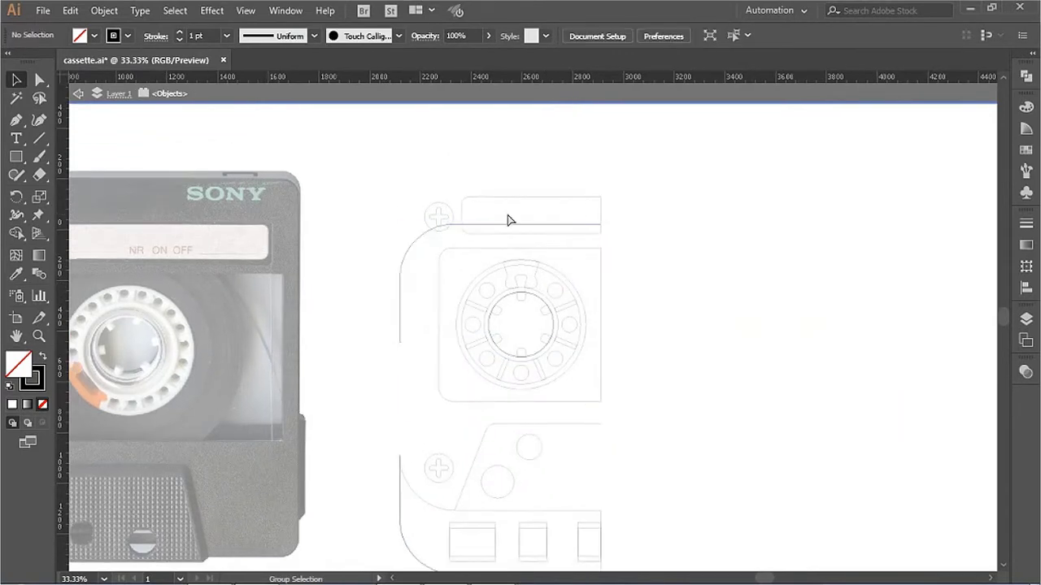
{"action": "left_click_drag", "start_coordinate": [504, 178], "coordinate": [504, 179]}
Step: Join the top and bottom corner curves with the Pen tool to close the left-half outline
{"action": "key", "text": "p"}
{"action": "key", "text": "Escape"}
{"action": "scroll", "coordinate": [467, 260], "scroll_direction": "down", "scroll_amount": 2}
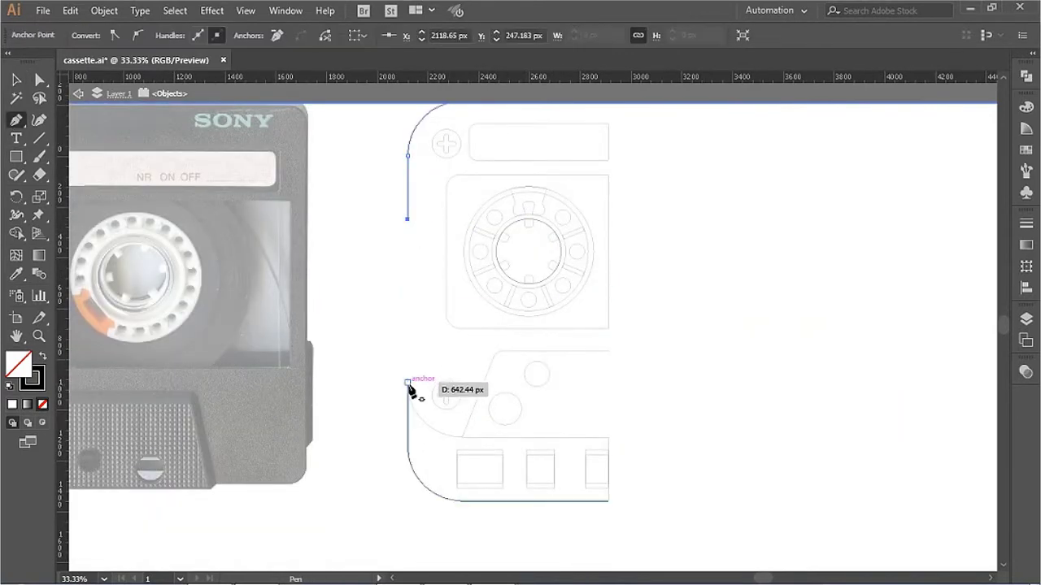
{"action": "left_click", "coordinate": [626, 306], "text": "ctrl"}
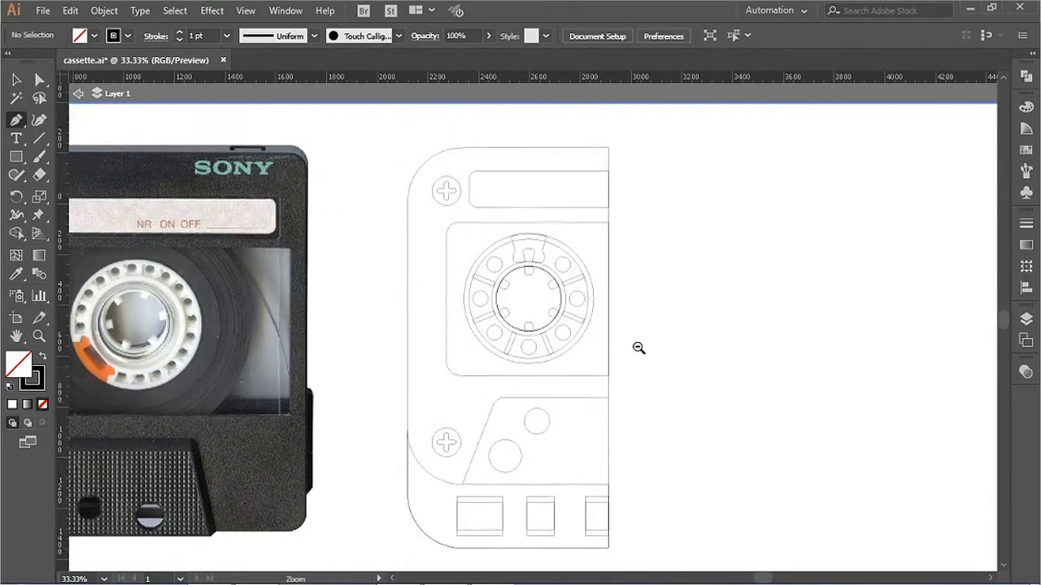
{"action": "key", "text": "ctrl+minus"}
{"action": "key", "text": "v"}
{"action": "scroll", "coordinate": [884, 333], "scroll_direction": "left", "scroll_amount": 2}
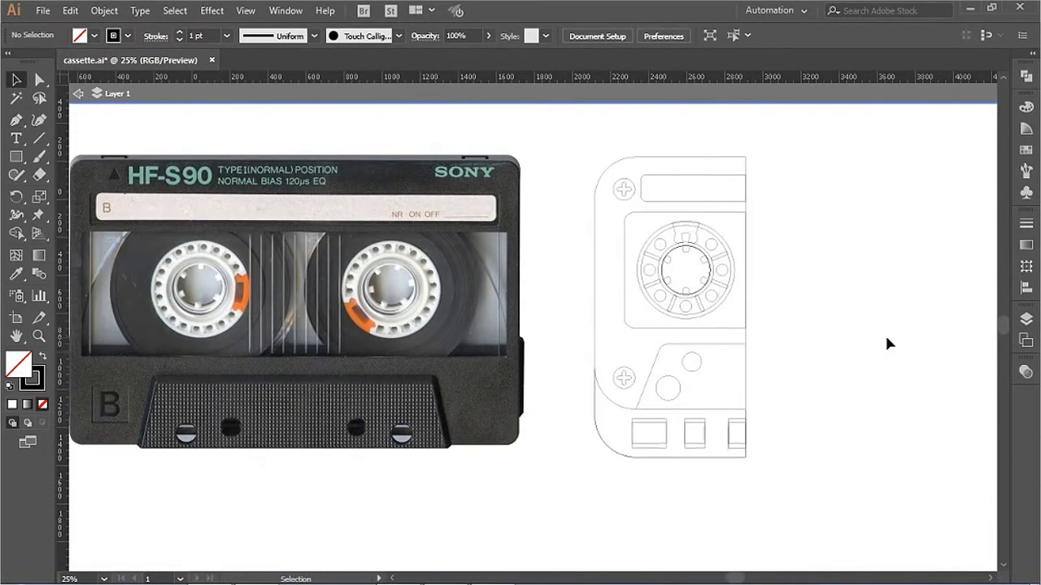
{"action": "key", "text": "ctrl+plus"}
{"action": "key", "text": "ctrl+plus"}
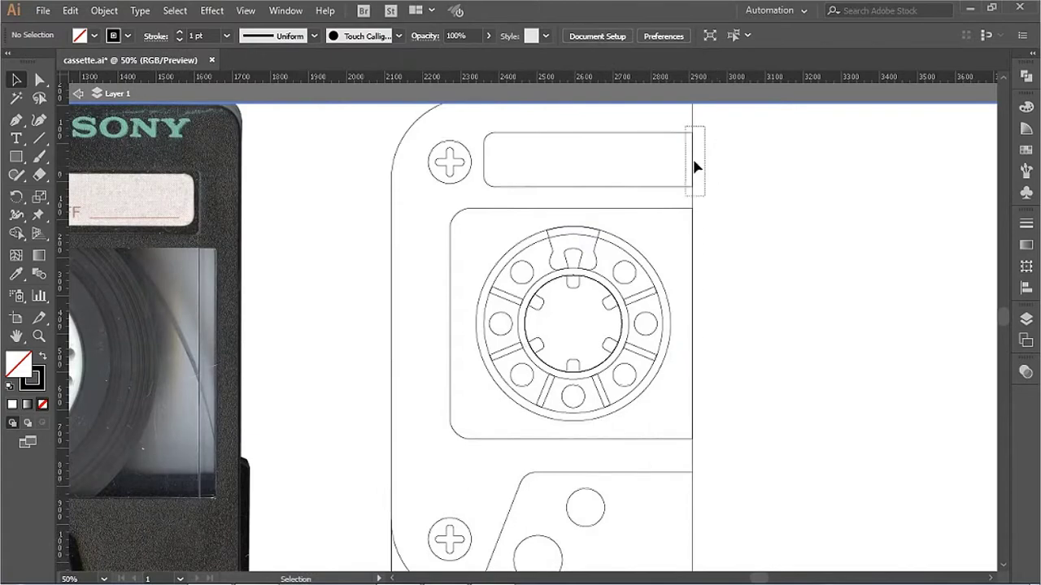
Step: Nudge the label slot rectangle so it sits flush with the half's straight right edge
{"action": "left_click_drag", "start_coordinate": [704, 131], "coordinate": [652, 351]}
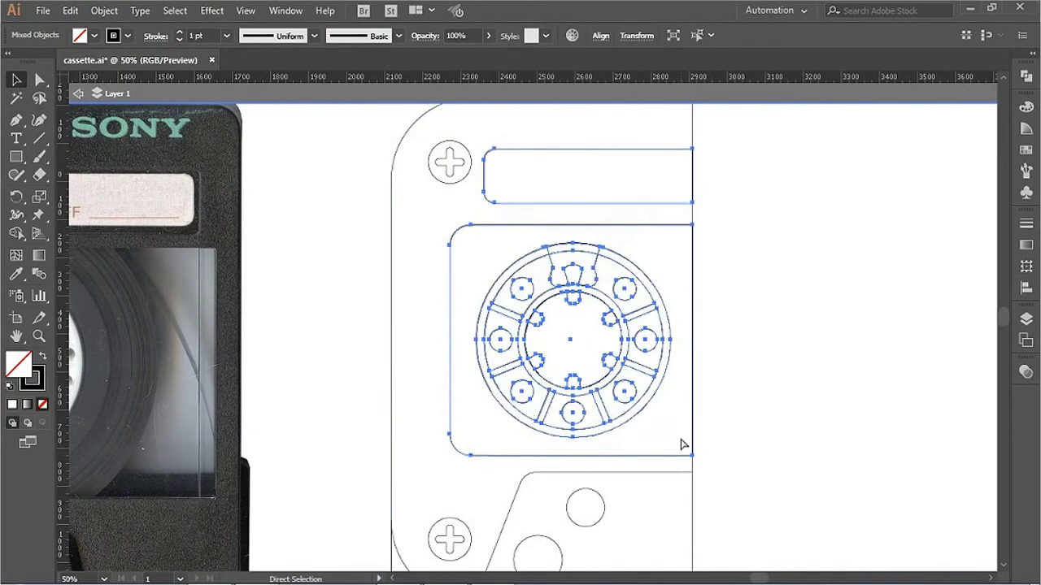
{"action": "scroll", "coordinate": [681, 448], "scroll_direction": "up", "scroll_amount": 1}
{"action": "scroll", "coordinate": [680, 448], "scroll_direction": "left", "scroll_amount": 2}
{"action": "left_click", "coordinate": [844, 275]}
{"action": "left_click_drag", "start_coordinate": [837, 277], "coordinate": [838, 279]}
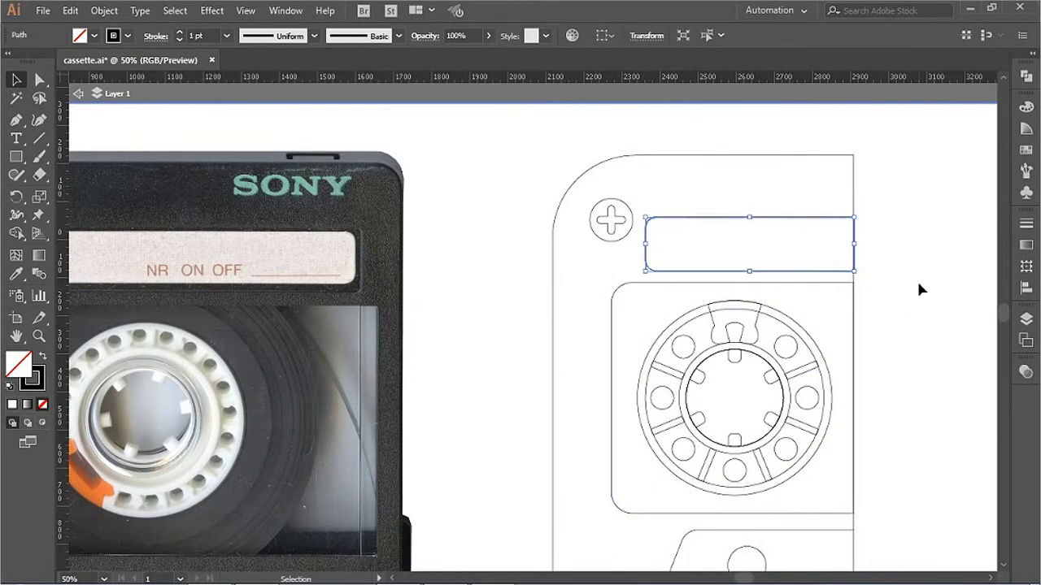
{"action": "key", "text": "Up"}
{"action": "key", "text": "Up"}
{"action": "left_click", "coordinate": [911, 307]}
{"action": "key", "text": "z"}
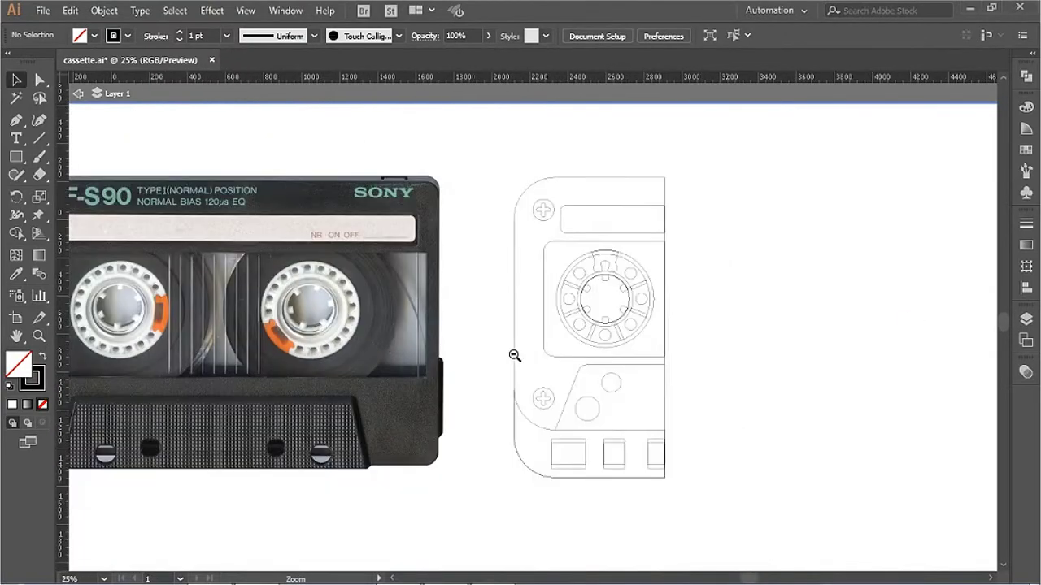
{"action": "left_click_drag", "start_coordinate": [911, 307], "coordinate": [636, 489]}
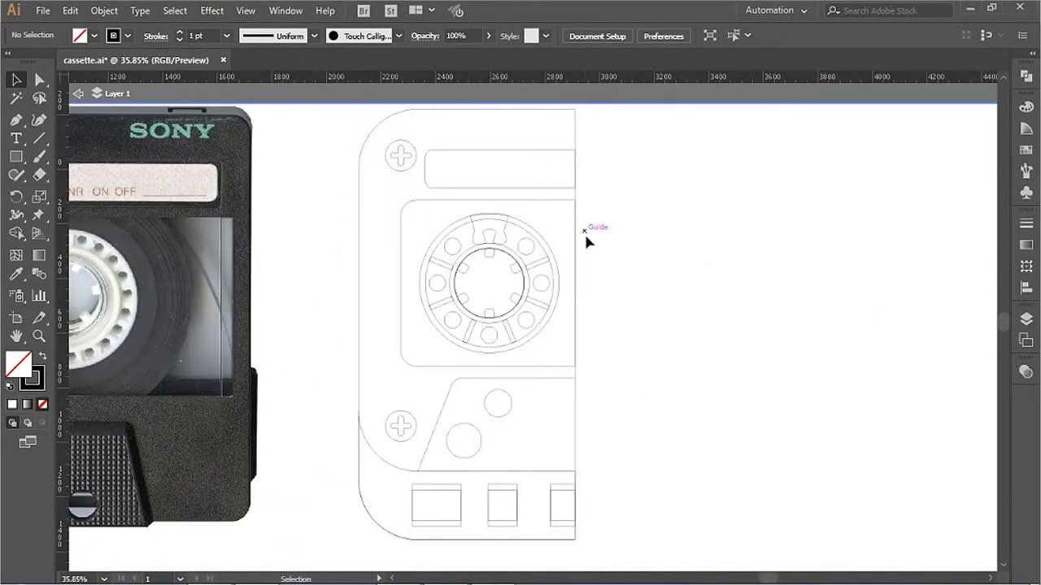
Step: Rotate the upper and lower screw crosses into X shapes
{"action": "left_click", "coordinate": [406, 140]}
{"action": "key", "text": "z"}
{"action": "left_click_drag", "start_coordinate": [344, 116], "coordinate": [575, 301]}
{"action": "key", "text": "ctrl+d"}
{"action": "key", "text": "ctrl+shift+a"}
{"action": "left_click", "coordinate": [390, 342], "text": "ctrl+alt"}
{"action": "left_click", "coordinate": [370, 366]}
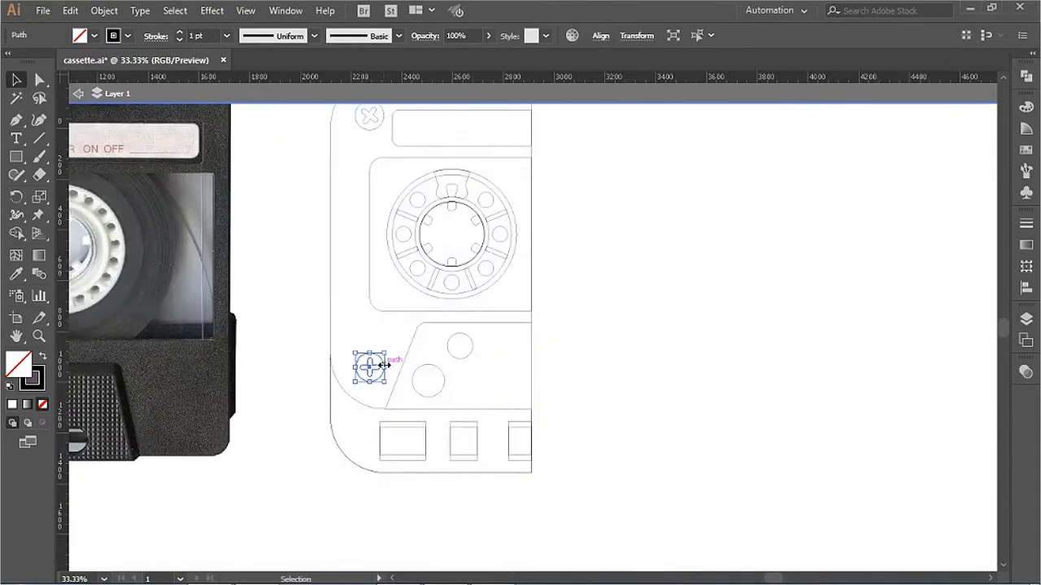
{"action": "left_click", "coordinate": [598, 162]}
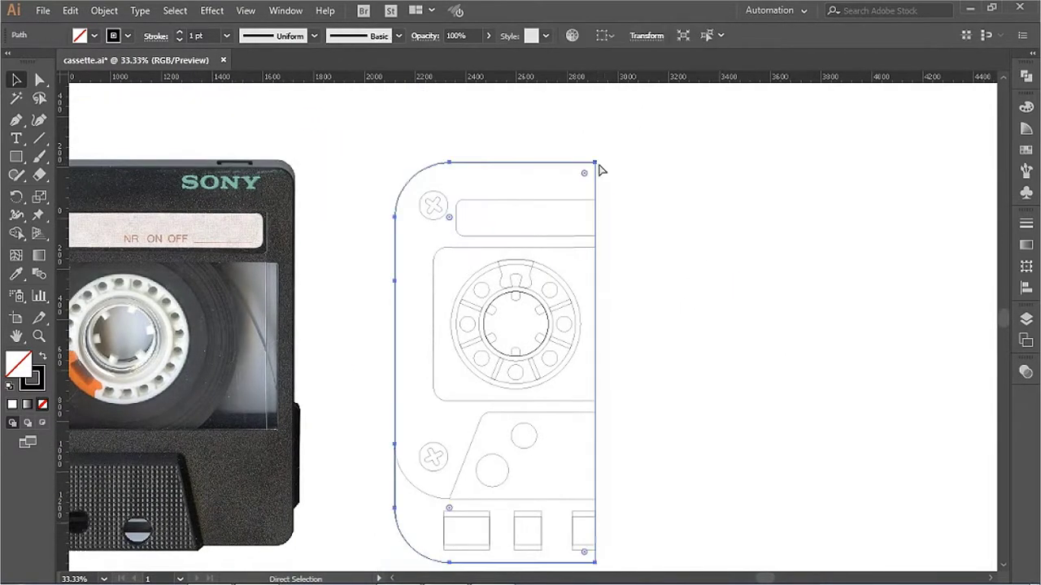
Step: Swap the body path's fill and stroke and set its fill to RGB 229 light grey
{"action": "left_click_drag", "start_coordinate": [695, 308], "coordinate": [689, 281]}
{"action": "left_click", "coordinate": [1026, 106]}
{"action": "key", "text": "shift+x"}
{"action": "left_click", "coordinate": [1001, 102]}
{"action": "left_click", "coordinate": [876, 146]}
{"action": "left_click_drag", "start_coordinate": [889, 127], "coordinate": [952, 127]}
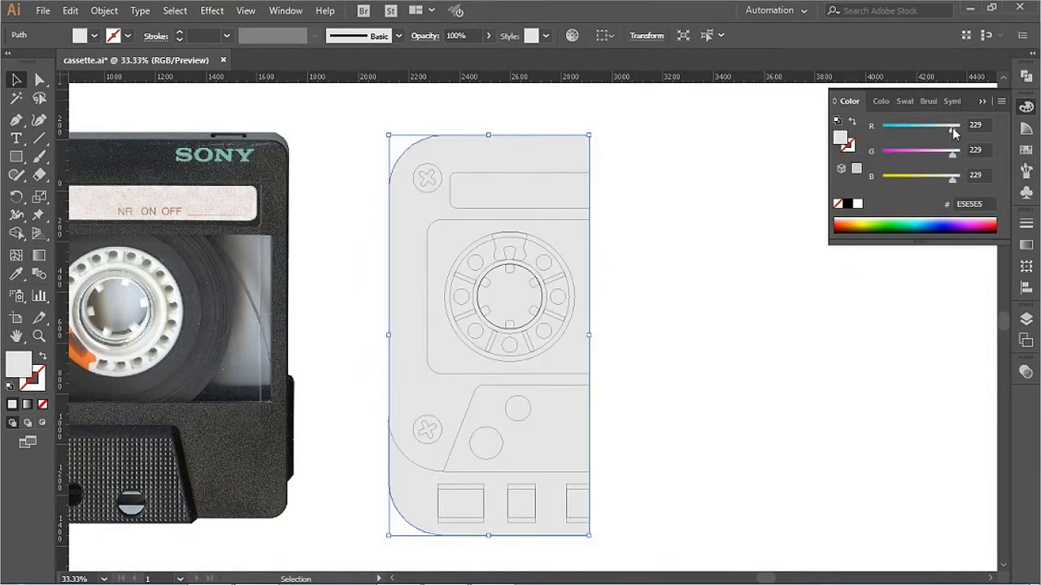
{"action": "key", "text": "ctrl+plus"}
Step: Fill the reel's inner hub circle with white
{"action": "left_click", "coordinate": [421, 309]}
{"action": "left_click_drag", "start_coordinate": [292, 225], "coordinate": [532, 400]}
{"action": "key", "text": "i"}
{"action": "left_click", "coordinate": [843, 342]}
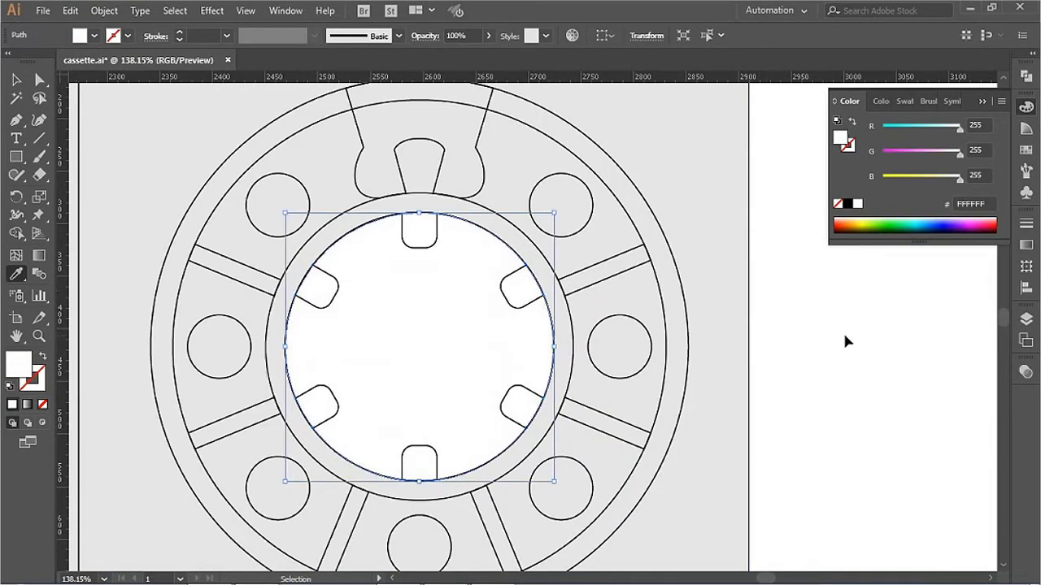
{"action": "key", "text": "ctrl+1"}
{"action": "key", "text": "ctrl+shift+a"}
{"action": "left_click", "coordinate": [16, 79]}
Step: Select the hub circle, outer ring circle and bottom-centre reel hole together
{"action": "left_click", "coordinate": [491, 240]}
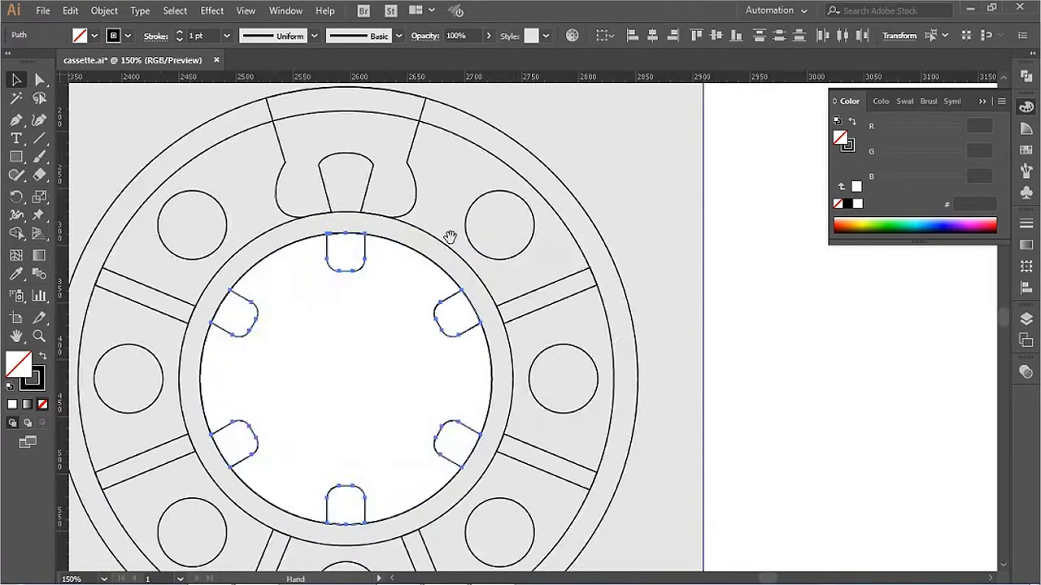
{"action": "key", "text": "ctrl+plus"}
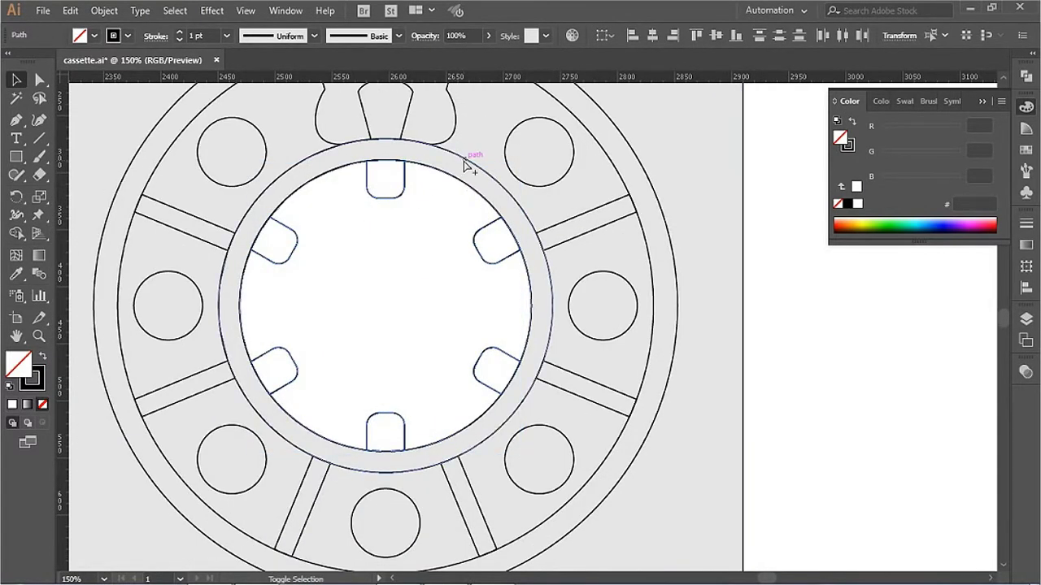
{"action": "scroll", "coordinate": [467, 165], "scroll_direction": "up", "scroll_amount": 3}
{"action": "left_click", "coordinate": [539, 177], "text": "shift"}
{"action": "scroll", "coordinate": [591, 368], "scroll_direction": "down", "scroll_amount": 5}
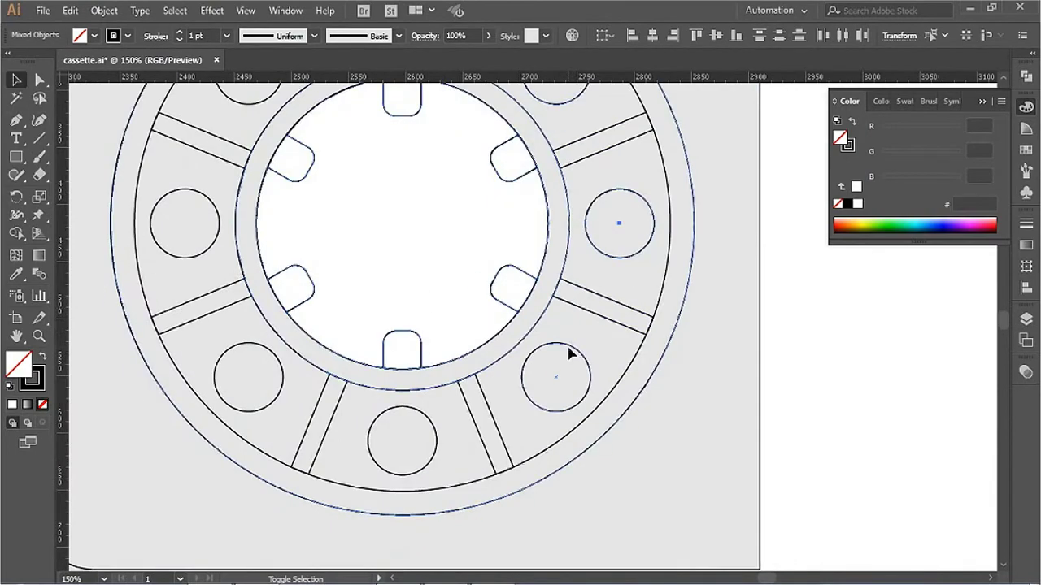
{"action": "left_click", "coordinate": [423, 413], "text": "shift"}
Step: Alt-drag a copy of the selected reel parts to the right and merge them with Shape Builder
{"action": "left_click", "coordinate": [218, 223], "text": "shift"}
{"action": "key", "text": "ctrl+minus"}
{"action": "key", "text": "ctrl+minus"}
{"action": "left_click_drag", "start_coordinate": [436, 351], "coordinate": [766, 381]}
{"action": "key", "text": "shift+m"}
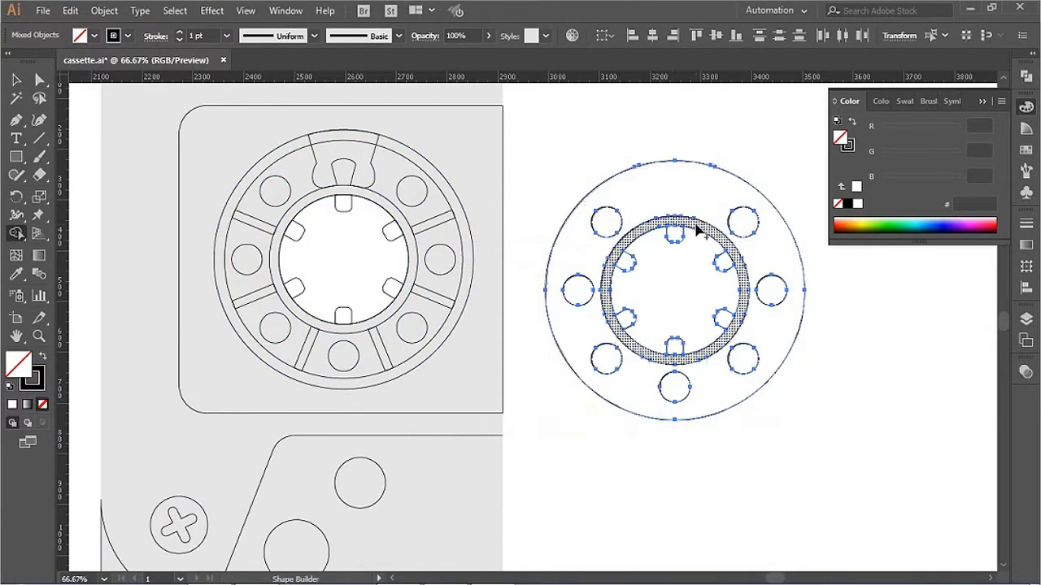
{"action": "scroll", "coordinate": [671, 230], "scroll_direction": "up", "scroll_amount": 3, "text": "alt"}
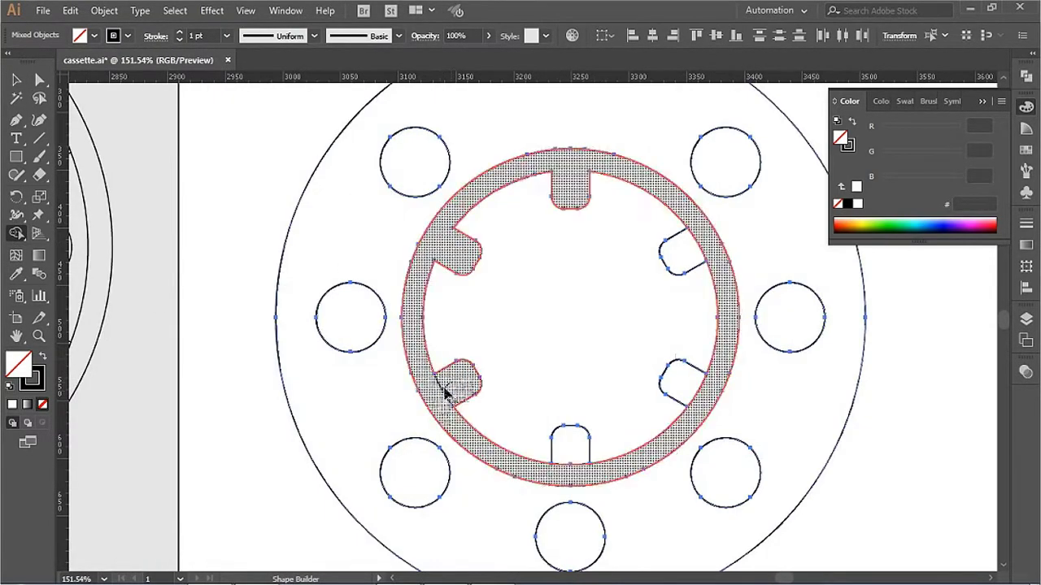
{"action": "left_click_drag", "start_coordinate": [677, 407], "coordinate": [790, 209]}
Step: Move the merged reel copy back over the original and sample the hub's white fill
{"action": "key", "text": "ctrl+minus"}
{"action": "key", "text": "ctrl+minus"}
{"action": "key", "text": "i"}
{"action": "left_click", "coordinate": [488, 179]}
{"action": "key", "text": "a"}
{"action": "left_click_drag", "start_coordinate": [808, 320], "coordinate": [476, 252]}
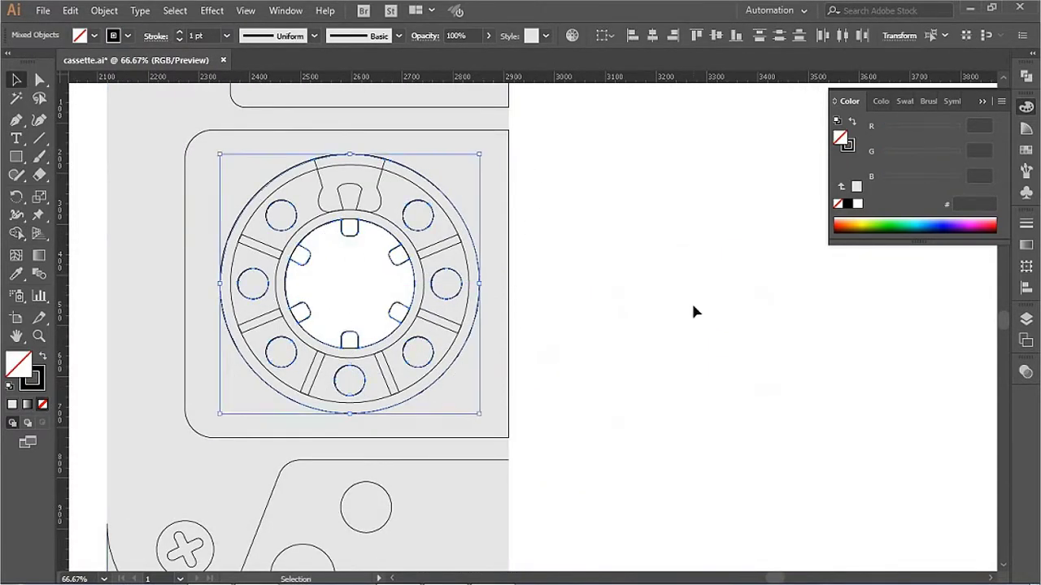
{"action": "left_click", "coordinate": [16, 274]}
{"action": "left_click", "coordinate": [493, 153]}
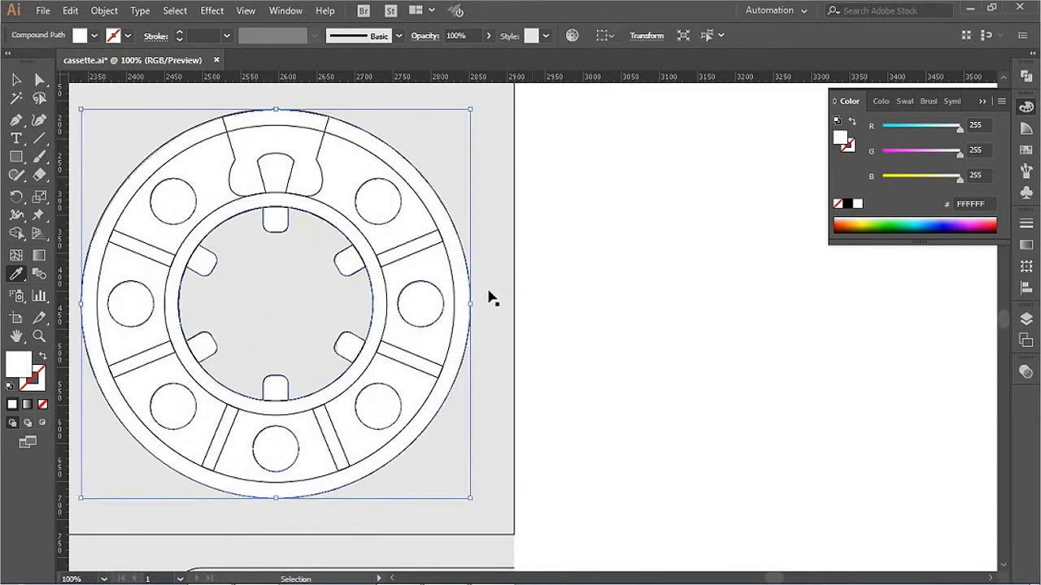
Step: Apply white to the reel and give its outer rim a pale grey 229 fill sampled from the body
{"action": "key", "text": "ctrl+plus"}
{"action": "left_click", "coordinate": [293, 195]}
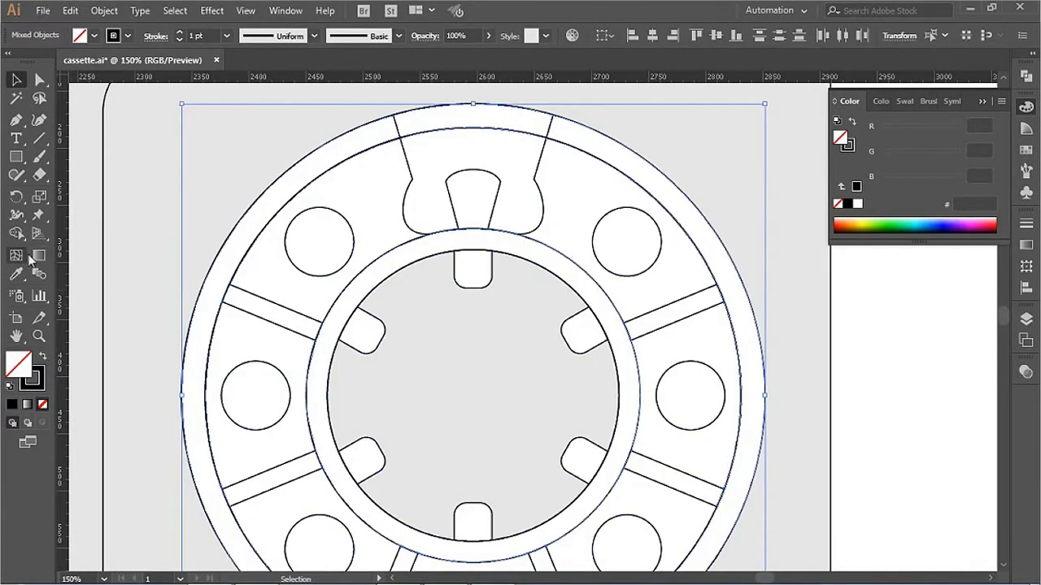
{"action": "key", "text": "ctrl+minus"}
{"action": "left_click", "coordinate": [579, 295]}
{"action": "key", "text": "shift+m"}
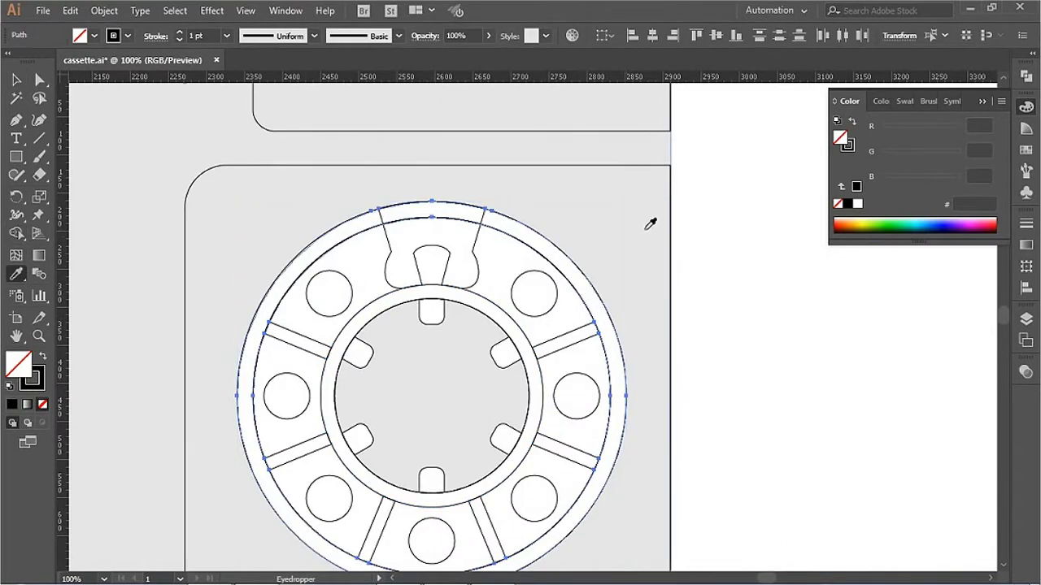
{"action": "left_click", "coordinate": [857, 203]}
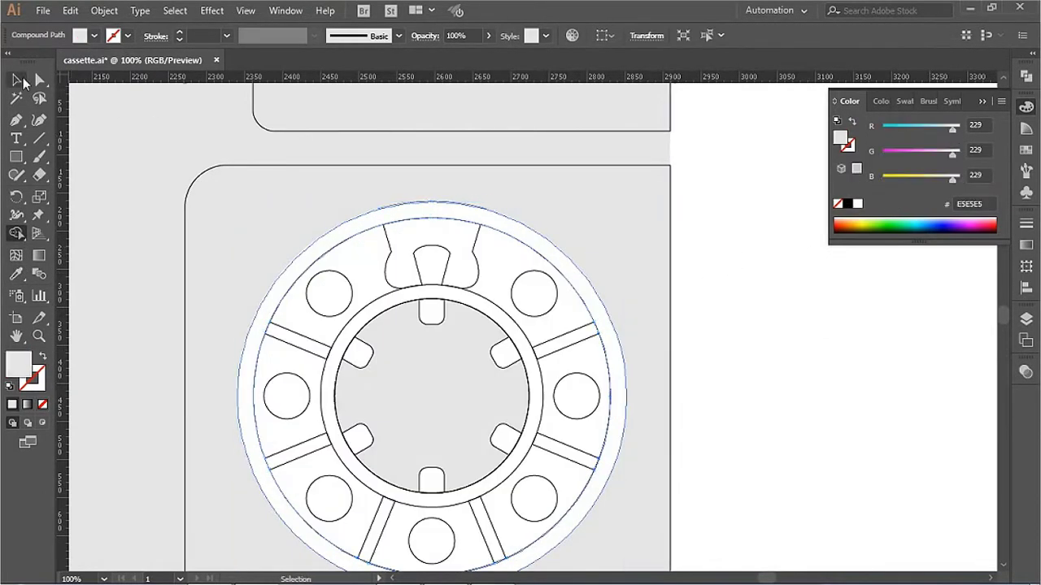
{"action": "key", "text": "v"}
{"action": "left_click_drag", "start_coordinate": [961, 128], "coordinate": [954, 127]}
Step: Select the reel's top notch path and the full artwork for Shape Builder cleanup
{"action": "key", "text": "ctrl+shift+a"}
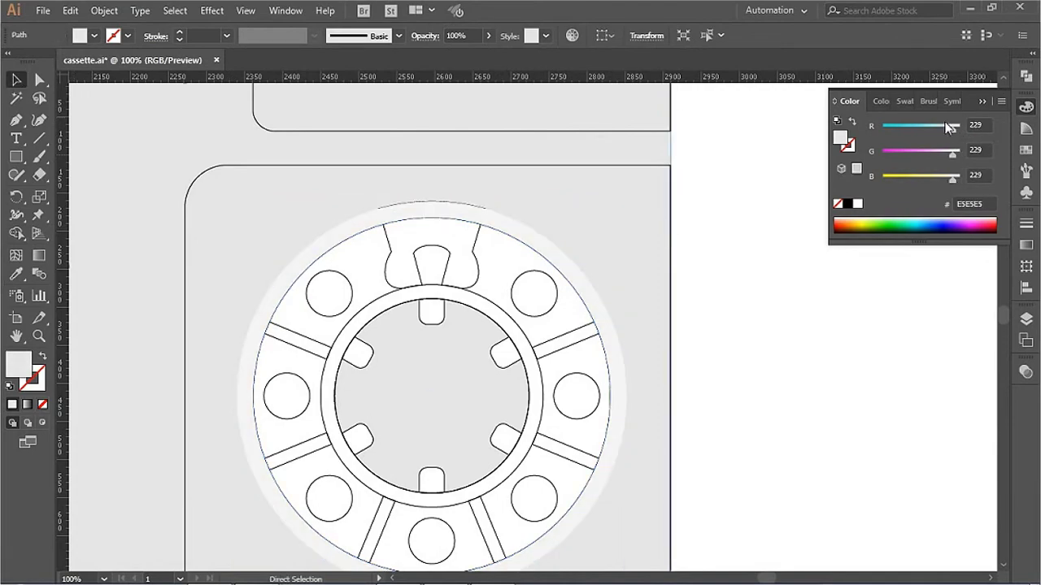
{"action": "key", "text": "a"}
{"action": "left_click", "coordinate": [594, 434], "text": "ctrl"}
{"action": "left_click", "coordinate": [502, 209]}
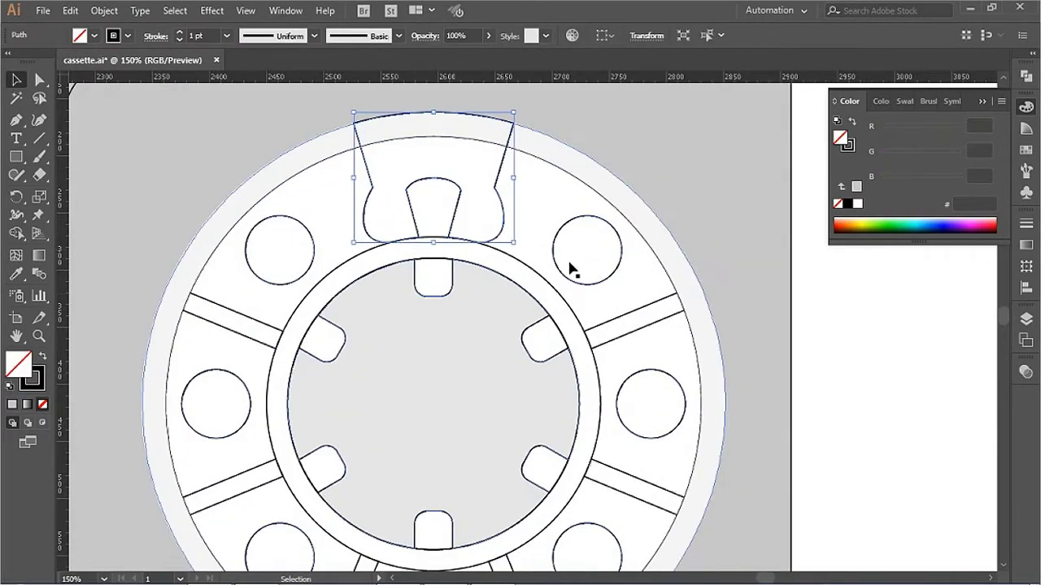
{"action": "key", "text": "ctrl+a"}
{"action": "key", "text": "shift+m"}
{"action": "key", "text": "ctrl+shift+a"}
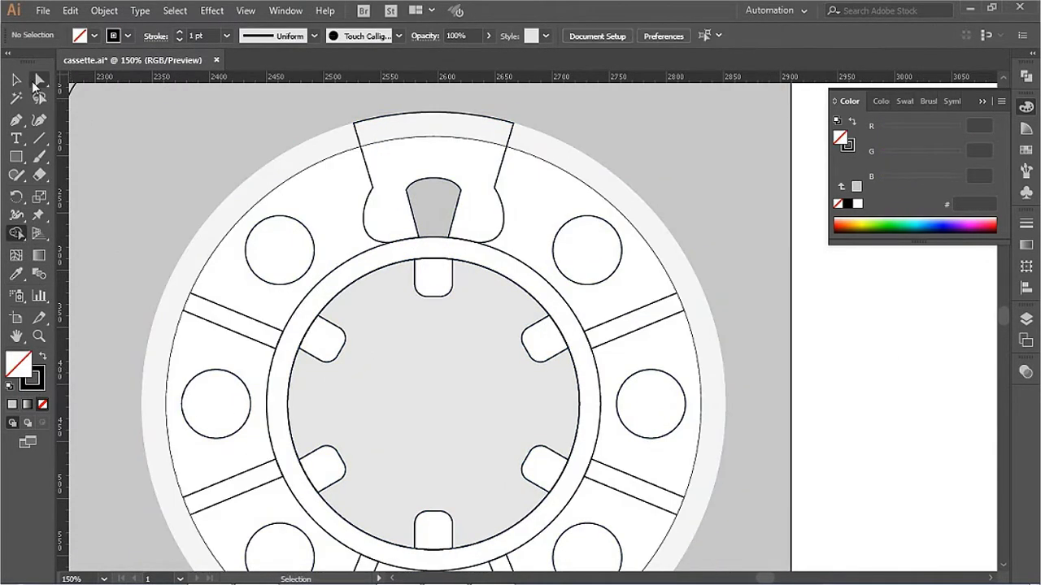
Step: Build up a selection of the reel holes around the hub
{"action": "left_click", "coordinate": [588, 244]}
{"action": "left_click", "coordinate": [279, 241], "text": "shift"}
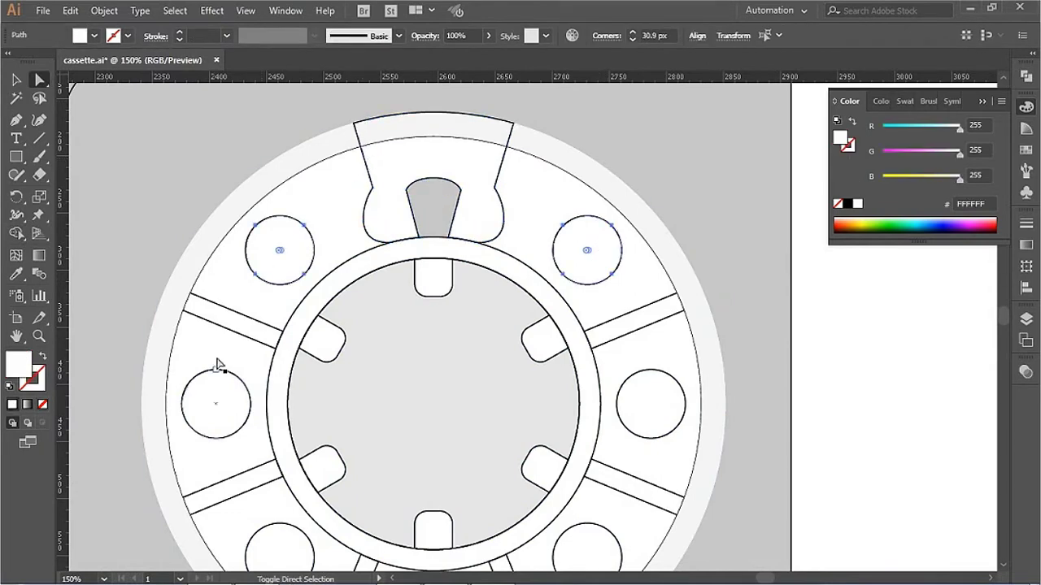
{"action": "left_click", "coordinate": [216, 374], "text": "shift"}
{"action": "scroll", "coordinate": [244, 391], "scroll_direction": "down", "scroll_amount": 3}
{"action": "left_click", "coordinate": [266, 428], "text": "shift"}
{"action": "left_click", "coordinate": [419, 492], "text": "shift"}
{"action": "key", "text": "ctrl+shift+a"}
{"action": "left_click", "coordinate": [602, 274]}
{"action": "left_click", "coordinate": [569, 431], "text": "shift"}
{"action": "left_click", "coordinate": [204, 274], "text": "shift"}
{"action": "scroll", "coordinate": [488, 325], "scroll_direction": "up", "scroll_amount": 2}
{"action": "left_click", "coordinate": [567, 165], "text": "shift"}
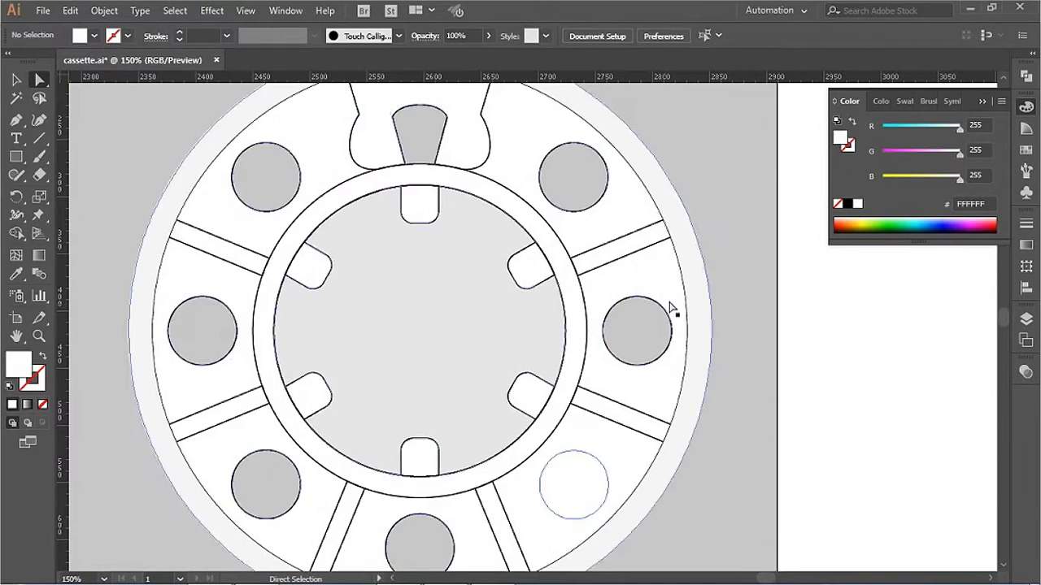
Step: Fill the reel holes and the six hub notches with light grey E5E5E5
{"action": "left_click", "coordinate": [667, 314]}
{"action": "left_click", "coordinate": [599, 161], "text": "shift"}
{"action": "left_click", "coordinate": [268, 179], "text": "shift"}
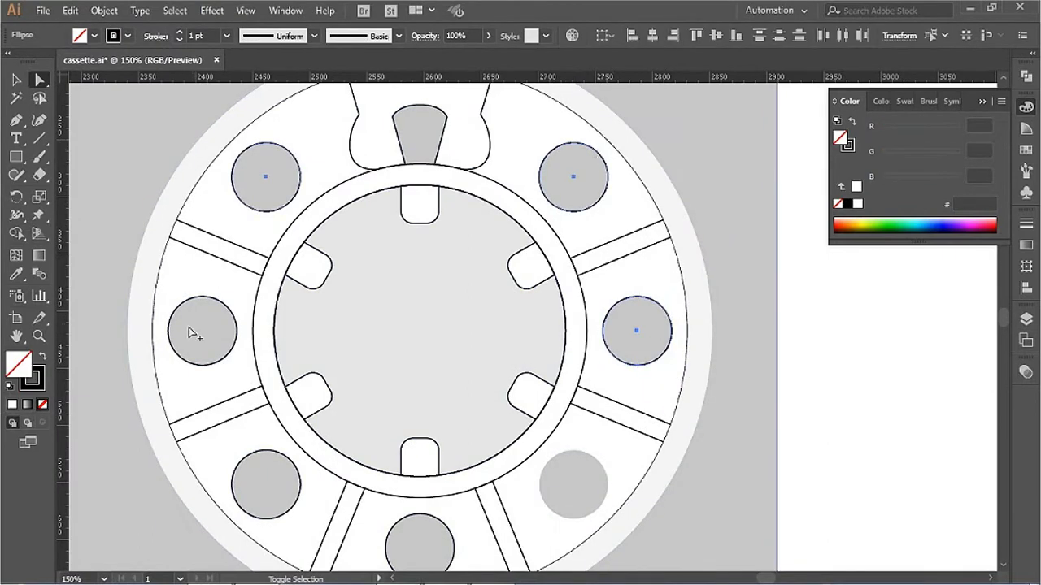
{"action": "left_click", "coordinate": [280, 460], "text": "shift"}
{"action": "left_click", "coordinate": [439, 520], "text": "shift"}
{"action": "key", "text": "ctrl+shift+a"}
{"action": "scroll", "coordinate": [550, 246], "scroll_direction": "up", "scroll_amount": 1}
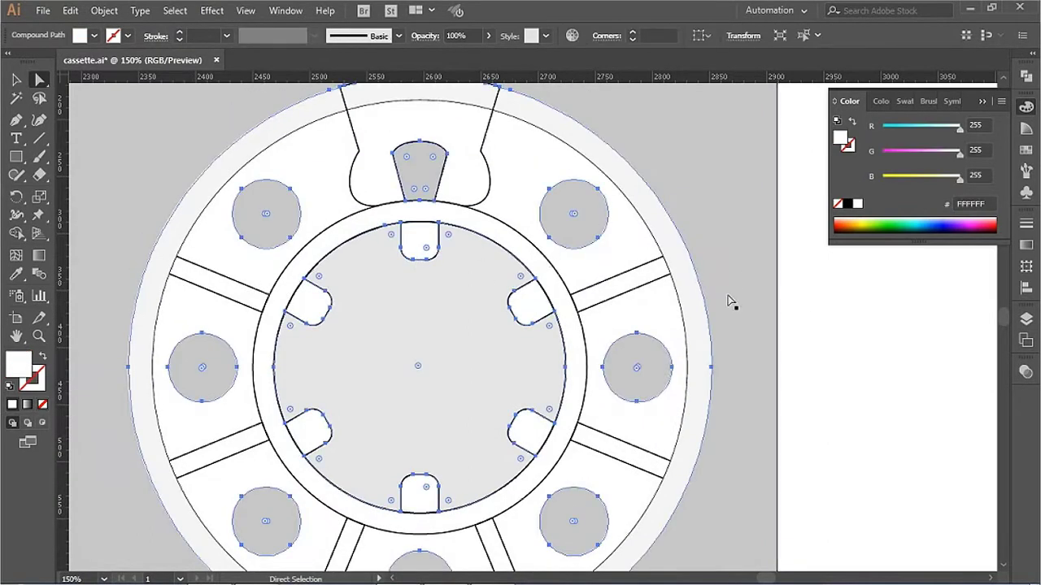
{"action": "left_click", "coordinate": [509, 285], "text": "shift"}
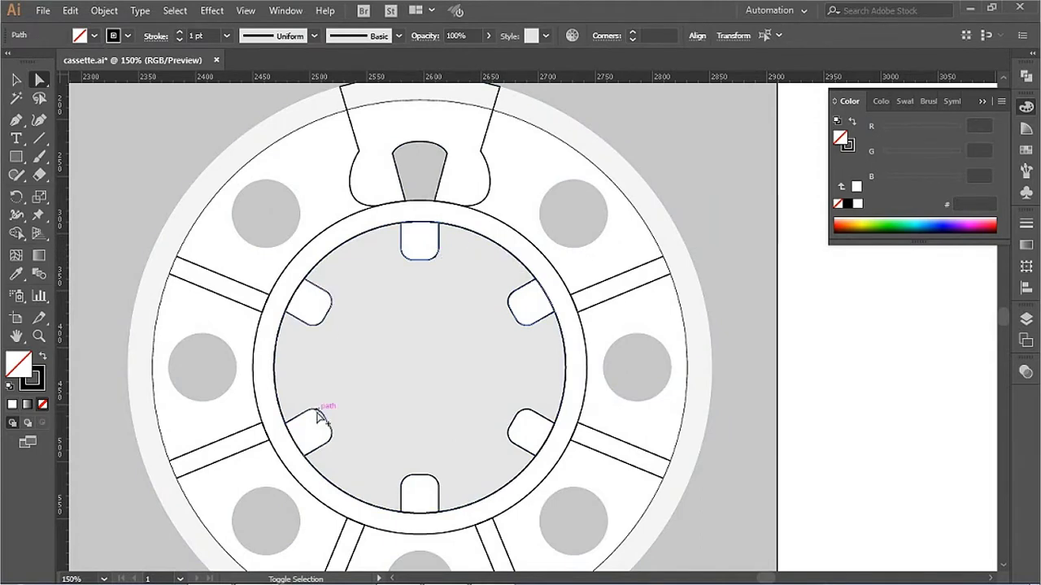
{"action": "left_click_drag", "start_coordinate": [918, 130], "coordinate": [949, 128]}
{"action": "key", "text": "ctrl+shift+a"}
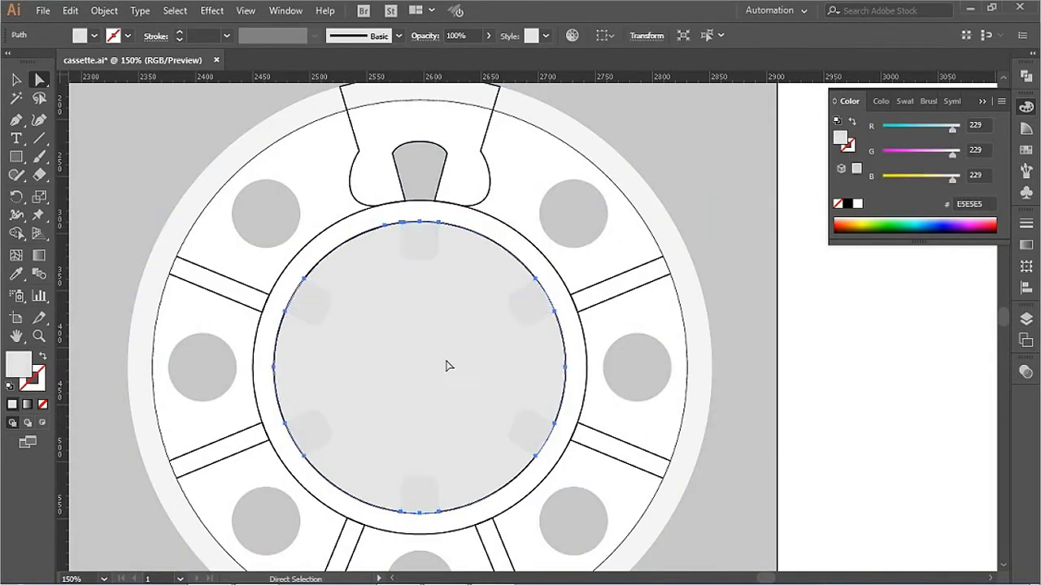
Step: Shape Builder the two inner hub circles into a light F4F4F4 ring
{"action": "left_click", "coordinate": [494, 220]}
{"action": "key", "text": "shift+m"}
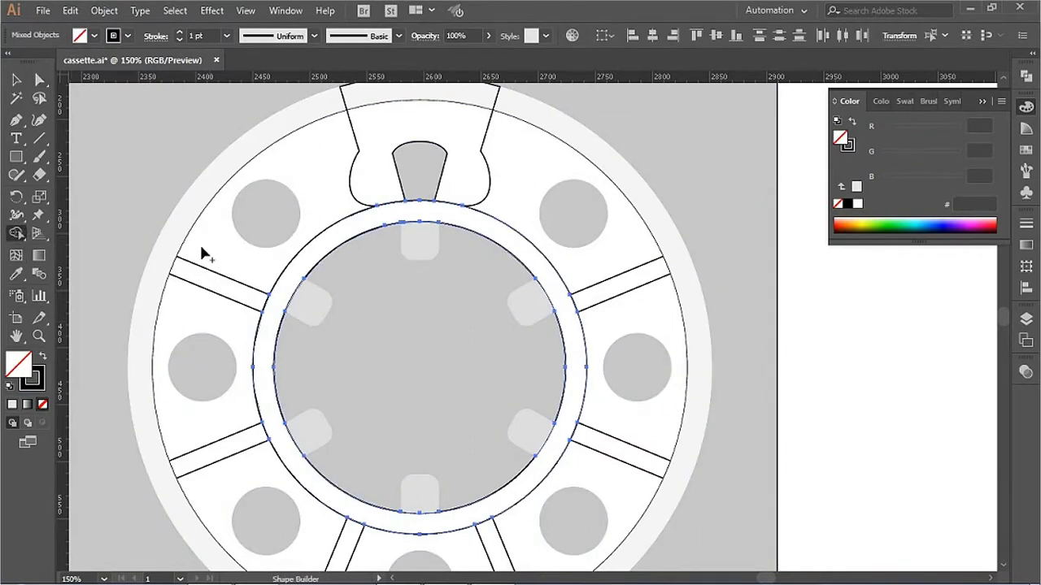
{"action": "left_click", "coordinate": [579, 342]}
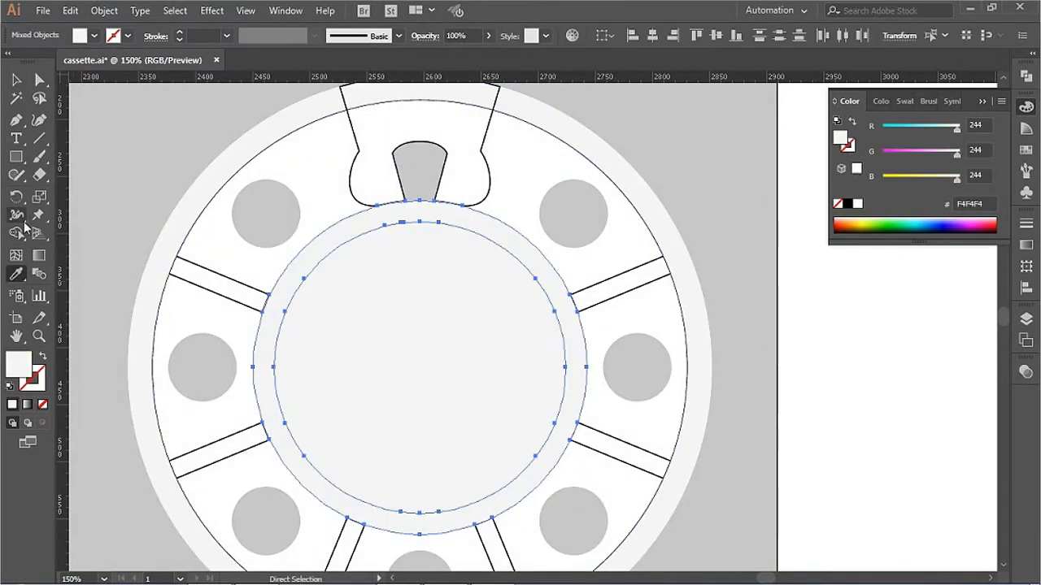
{"action": "key", "text": "ctrl+shift+a"}
{"action": "scroll", "coordinate": [768, 383], "scroll_direction": "down", "scroll_amount": 1}
{"action": "key", "text": "v"}
Step: Select the three spoke bars and fill them white using the Eyedropper
{"action": "left_click", "coordinate": [223, 256]}
{"action": "left_click", "coordinate": [221, 424], "text": "shift"}
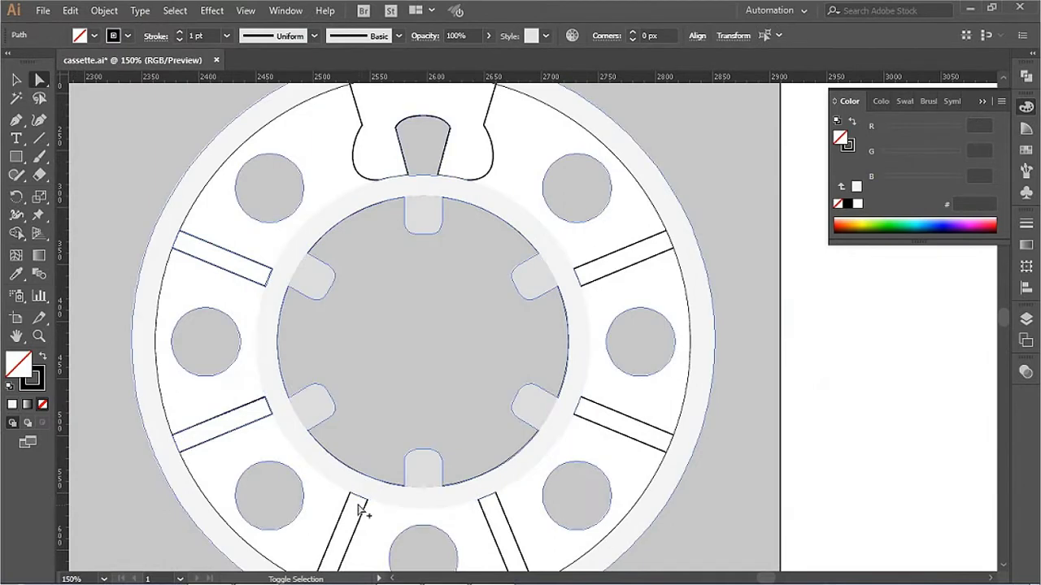
{"action": "left_click", "coordinate": [361, 515], "text": "shift"}
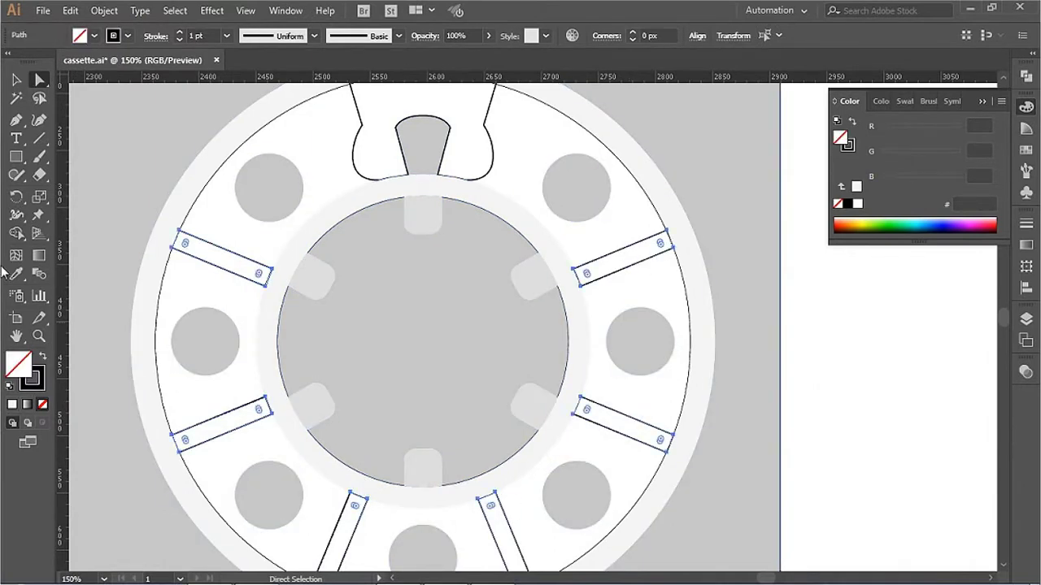
{"action": "left_click", "coordinate": [15, 274]}
{"action": "left_click", "coordinate": [313, 209]}
{"action": "scroll", "coordinate": [599, 352], "scroll_direction": "down", "scroll_amount": 2}
{"action": "scroll", "coordinate": [739, 353], "scroll_direction": "down", "scroll_amount": 2}
{"action": "scroll", "coordinate": [630, 454], "scroll_direction": "up", "scroll_amount": 3}
{"action": "left_click", "coordinate": [857, 203]}
{"action": "left_click", "coordinate": [713, 372], "text": "ctrl"}
{"action": "scroll", "coordinate": [532, 170], "scroll_direction": "down", "scroll_amount": 2}
{"action": "left_click", "coordinate": [274, 203], "text": "ctrl+alt"}
{"action": "scroll", "coordinate": [435, 167], "scroll_direction": "up", "scroll_amount": 3}
Step: Fill the reel's top notch red and set its blend mode to Multiply
{"action": "left_click", "coordinate": [435, 168], "text": "ctrl+alt"}
{"action": "left_click", "coordinate": [855, 123]}
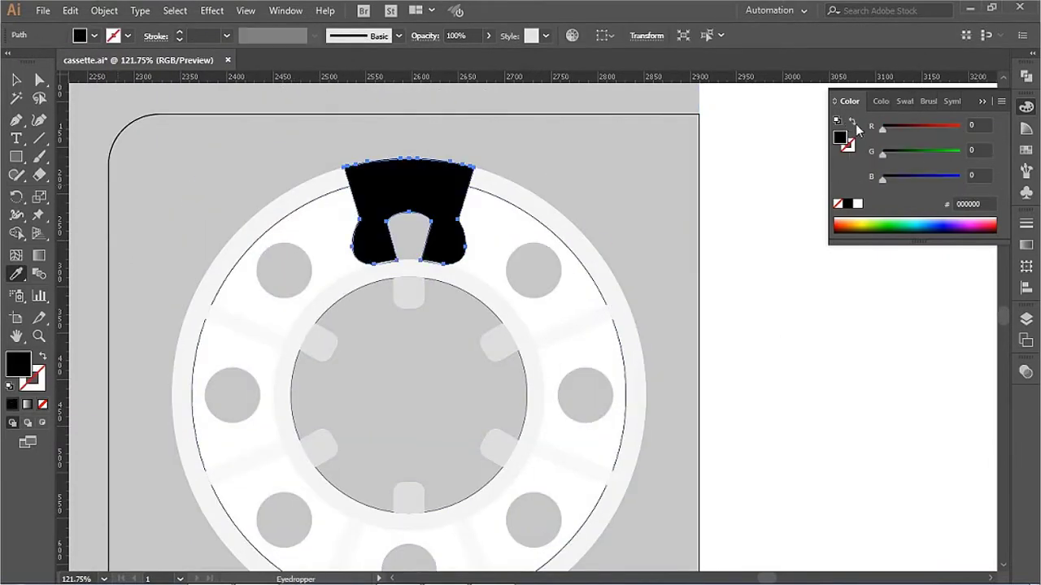
{"action": "left_click_drag", "start_coordinate": [952, 125], "coordinate": [941, 130]}
{"action": "left_click", "coordinate": [1026, 371]}
{"action": "left_click", "coordinate": [872, 388]}
{"action": "left_click", "coordinate": [873, 139]}
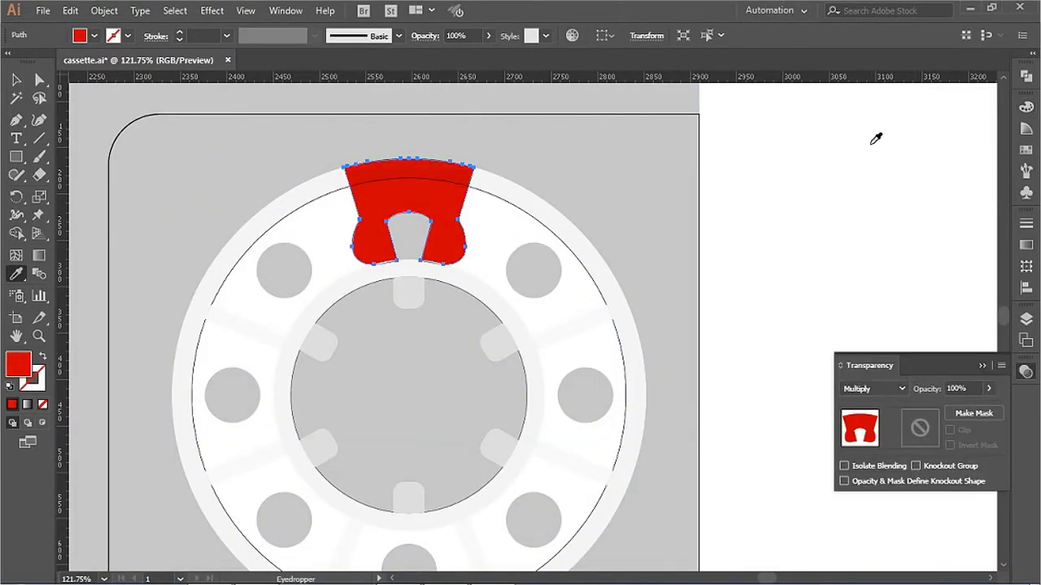
Step: Check the outer reel ring and inner hub circle, then zoom out to the whole cassette
{"action": "left_click", "coordinate": [493, 202], "text": "ctrl"}
{"action": "left_click", "coordinate": [627, 233], "text": "ctrl"}
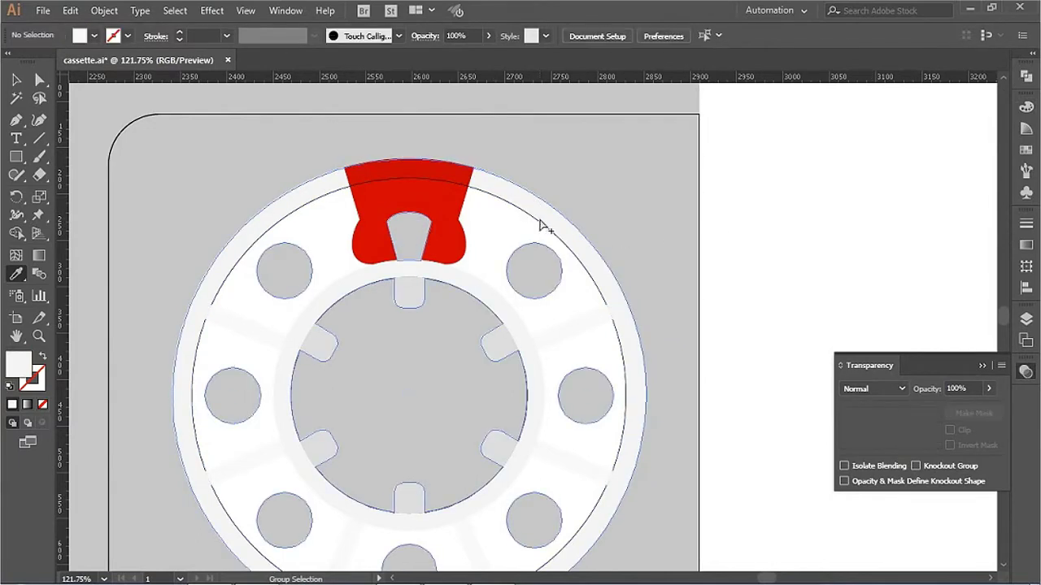
{"action": "left_click", "coordinate": [541, 226], "text": "ctrl"}
{"action": "left_click", "coordinate": [598, 240], "text": "ctrl"}
{"action": "left_click", "coordinate": [551, 214], "text": "ctrl"}
{"action": "left_click", "coordinate": [748, 318], "text": "ctrl"}
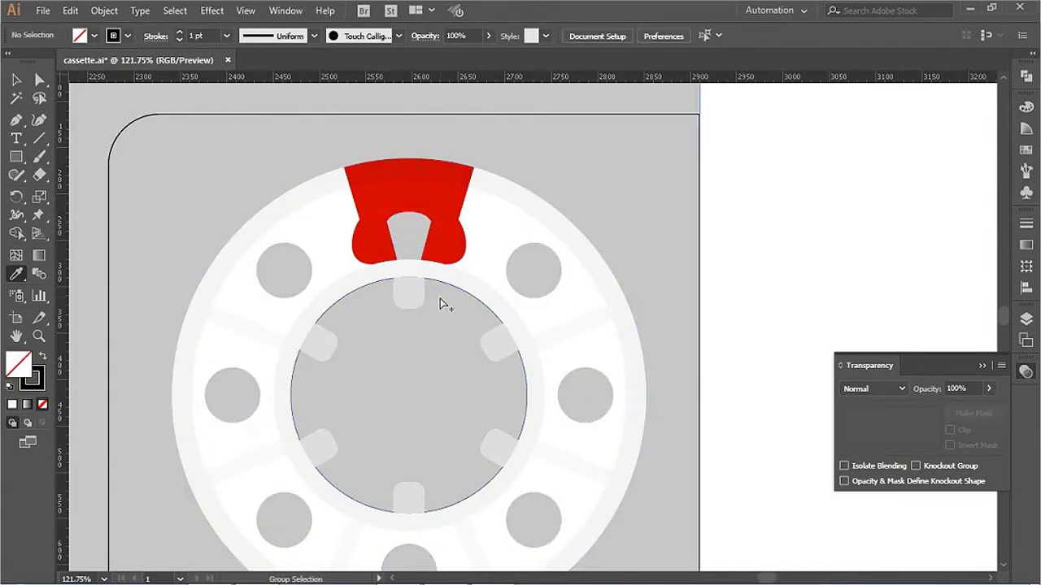
{"action": "left_click", "coordinate": [506, 315], "text": "ctrl+alt"}
{"action": "left_click", "coordinate": [477, 307], "text": "ctrl"}
{"action": "left_click", "coordinate": [690, 318], "text": "ctrl"}
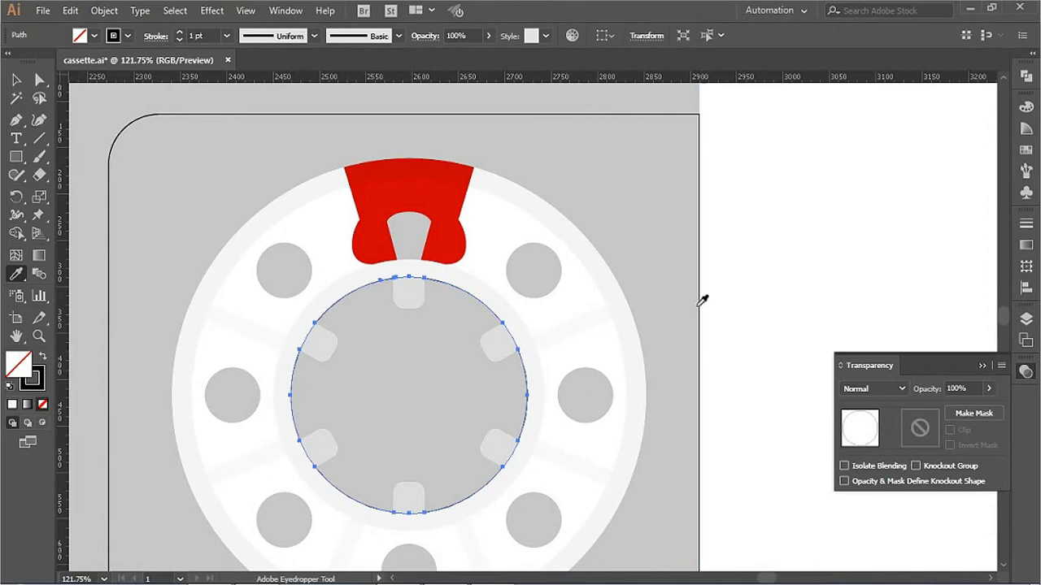
{"action": "key", "text": "ctrl+1"}
{"action": "key", "text": "ctrl+minus"}
{"action": "key", "text": "ctrl+minus"}
{"action": "key", "text": "ctrl+minus"}
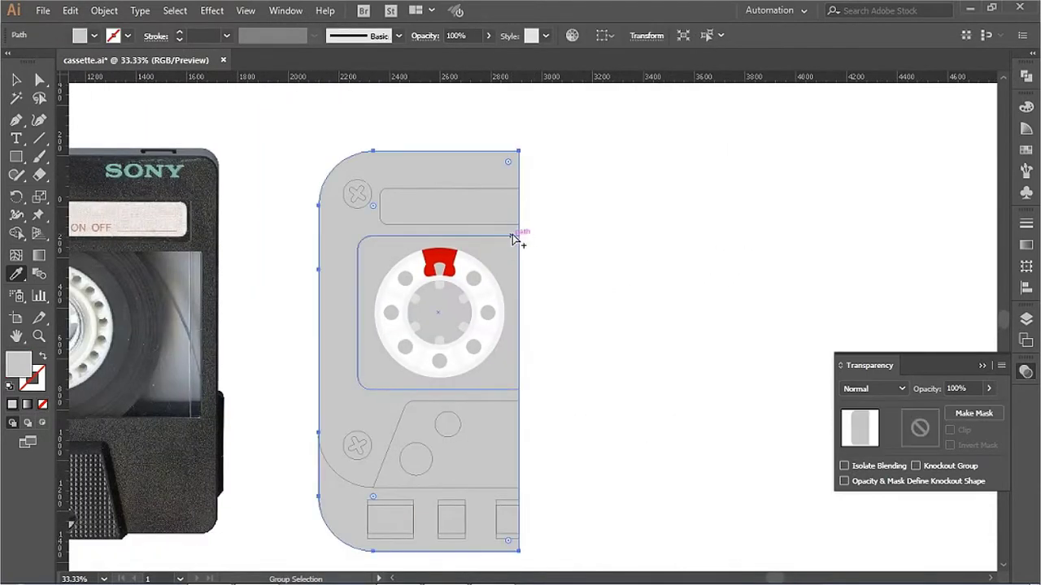
Step: Fill the rectangle behind the reel grey D8D8D8 and the reel window 868686
{"action": "left_click", "coordinate": [490, 270], "text": "ctrl"}
{"action": "left_click", "coordinate": [1026, 106]}
{"action": "left_click", "coordinate": [847, 203]}
{"action": "mouse_move", "coordinate": [884, 127]}
{"action": "left_mouse_down"}
{"action": "mouse_move", "coordinate": [948, 131]}
{"action": "mouse_move", "coordinate": [923, 129]}
{"action": "left_mouse_up"}
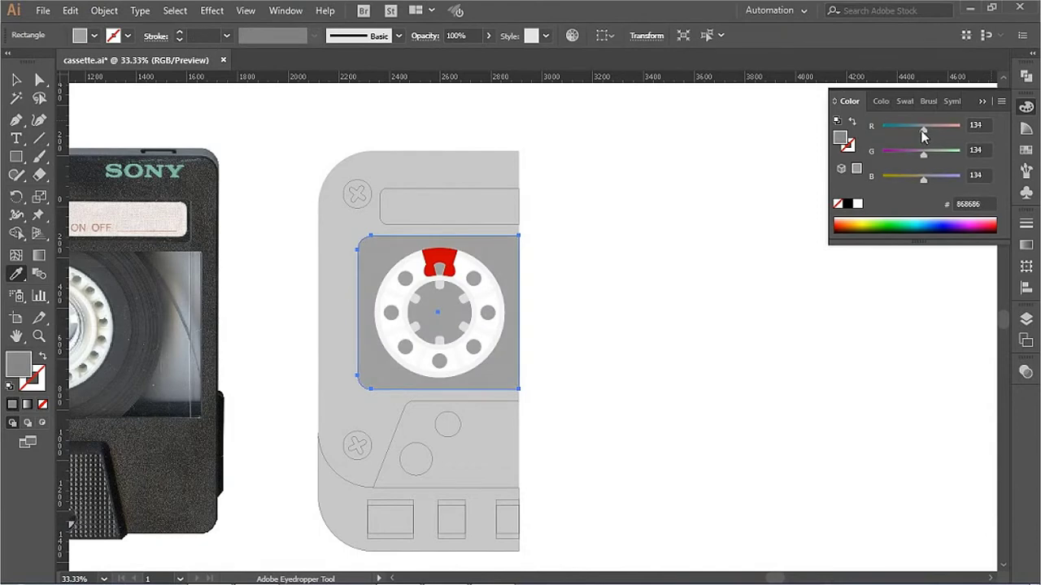
{"action": "key", "text": "ctrl+shift+a"}
{"action": "left_click_drag", "start_coordinate": [705, 358], "coordinate": [730, 354]}
{"action": "key", "text": "ctrl+plus"}
Step: Darken the cassette body fill to 727272
{"action": "left_click", "coordinate": [372, 365]}
{"action": "left_click_drag", "start_coordinate": [920, 129], "coordinate": [898, 129]}
{"action": "key", "text": "ctrl+minus"}
{"action": "key", "text": "ctrl+plus"}
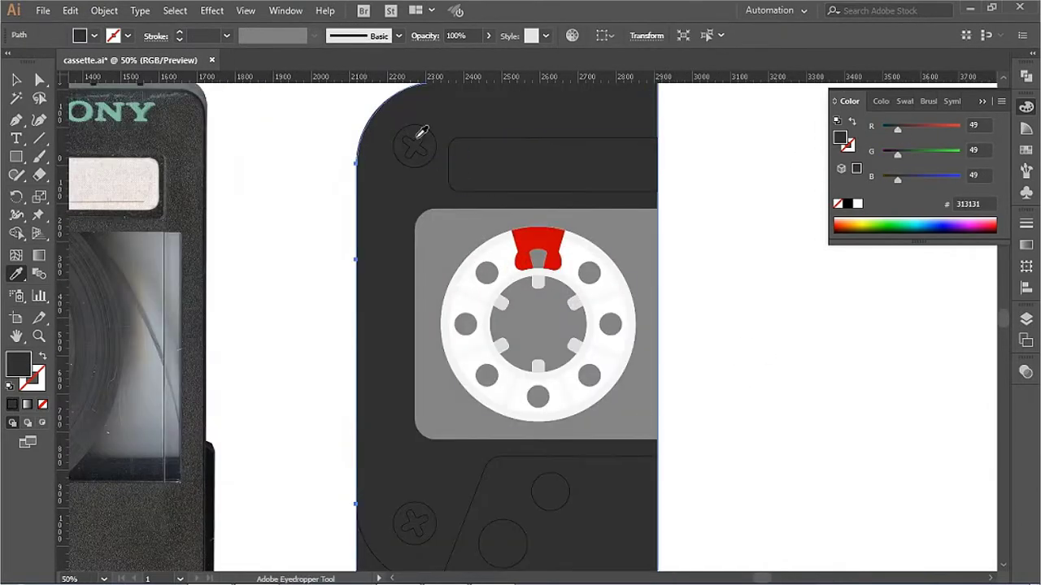
Step: Fill the top-left screw circle black and its X grey 868686
{"action": "left_click", "coordinate": [417, 130]}
{"action": "left_click", "coordinate": [847, 204]}
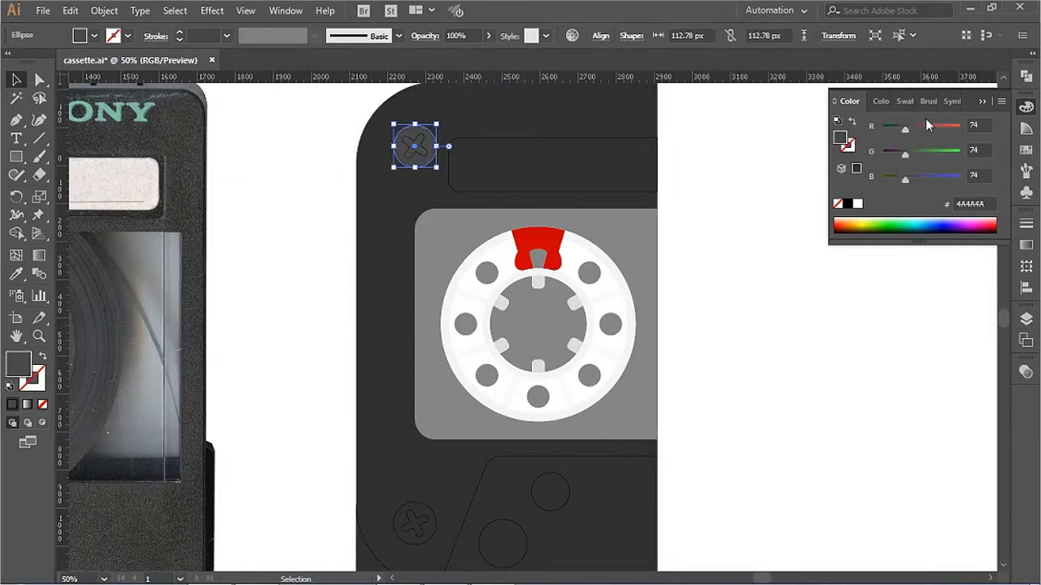
{"action": "left_click", "coordinate": [414, 146]}
{"action": "left_click_drag", "start_coordinate": [593, 219], "coordinate": [598, 225]}
{"action": "left_click", "coordinate": [778, 244]}
{"action": "key", "text": "ctrl+minus"}
{"action": "key", "text": "ctrl+minus"}
{"action": "key", "text": "ctrl+minus"}
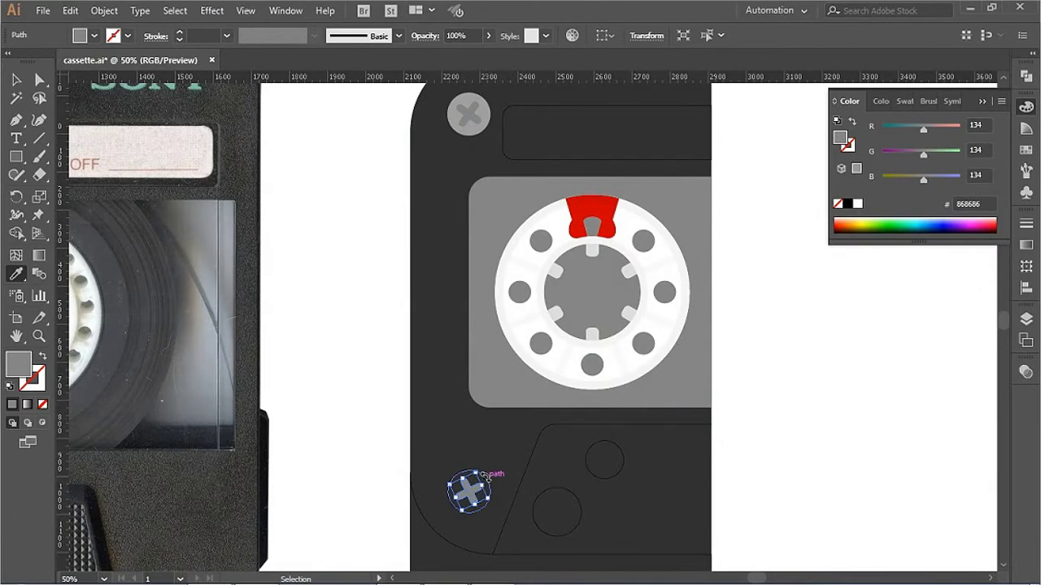
Step: Fill the two small lower circles with the screw's grey
{"action": "left_click_drag", "start_coordinate": [580, 425], "coordinate": [545, 304]}
{"action": "left_click", "coordinate": [522, 393], "text": "ctrl"}
{"action": "left_click", "coordinate": [569, 341], "text": "ctrl+shift"}
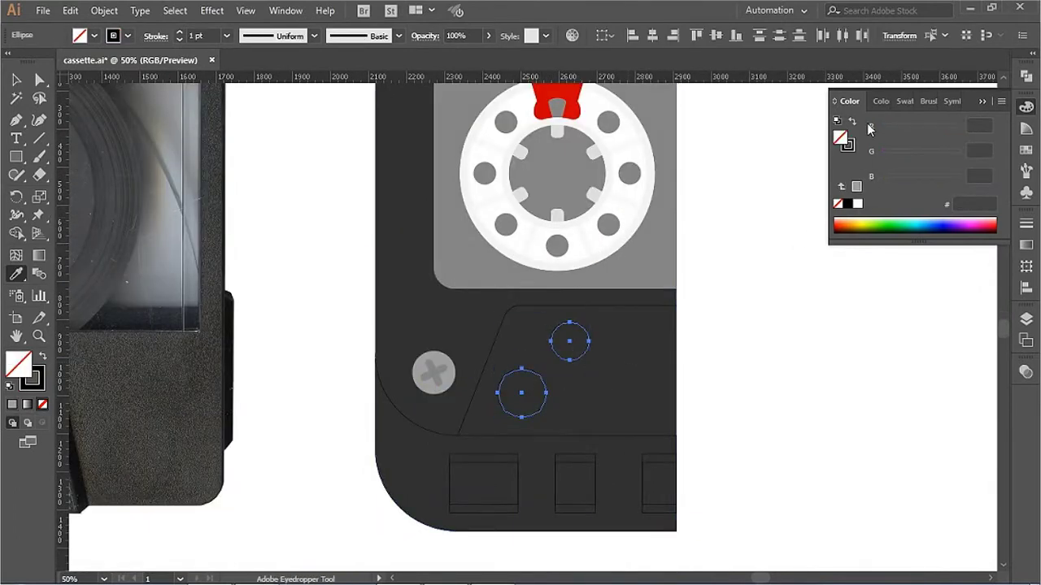
{"action": "left_click", "coordinate": [648, 267]}
Step: Darken the lower panel path's fill to 222222
{"action": "left_click", "coordinate": [574, 468], "text": "ctrl"}
{"action": "left_click", "coordinate": [542, 453], "text": "ctrl"}
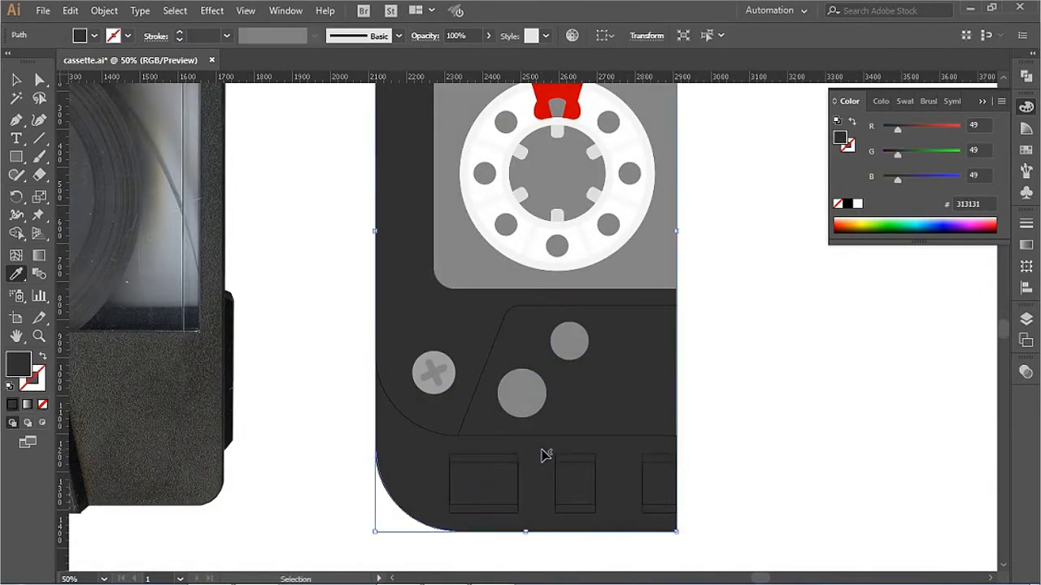
{"action": "left_click", "coordinate": [470, 311]}
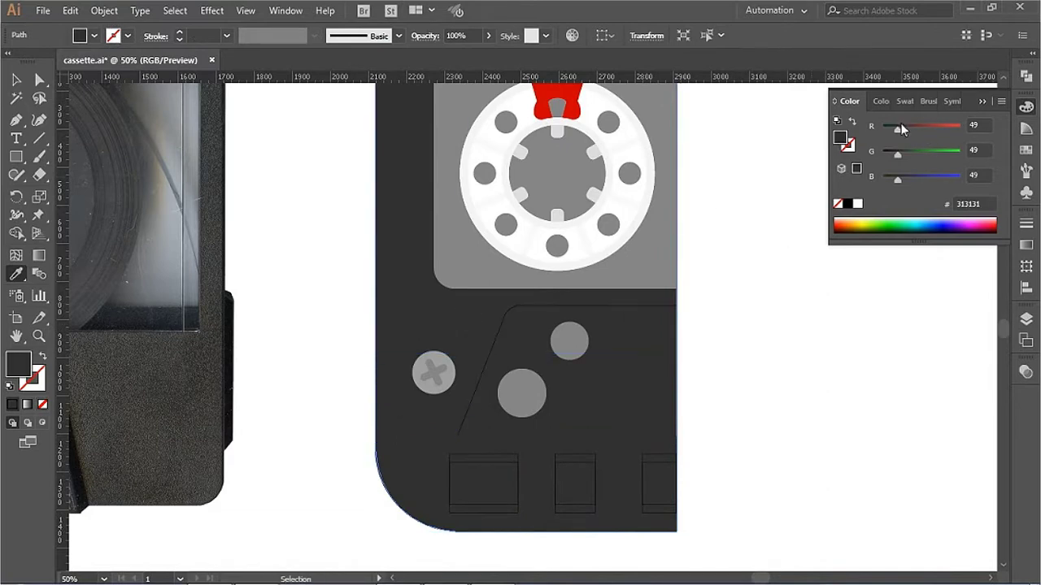
{"action": "left_click_drag", "start_coordinate": [901, 123], "coordinate": [892, 128]}
Step: Close the slanted lower panel with the Pen and fill it near-black 1B1B1B
{"action": "left_click", "coordinate": [560, 307], "text": "ctrl"}
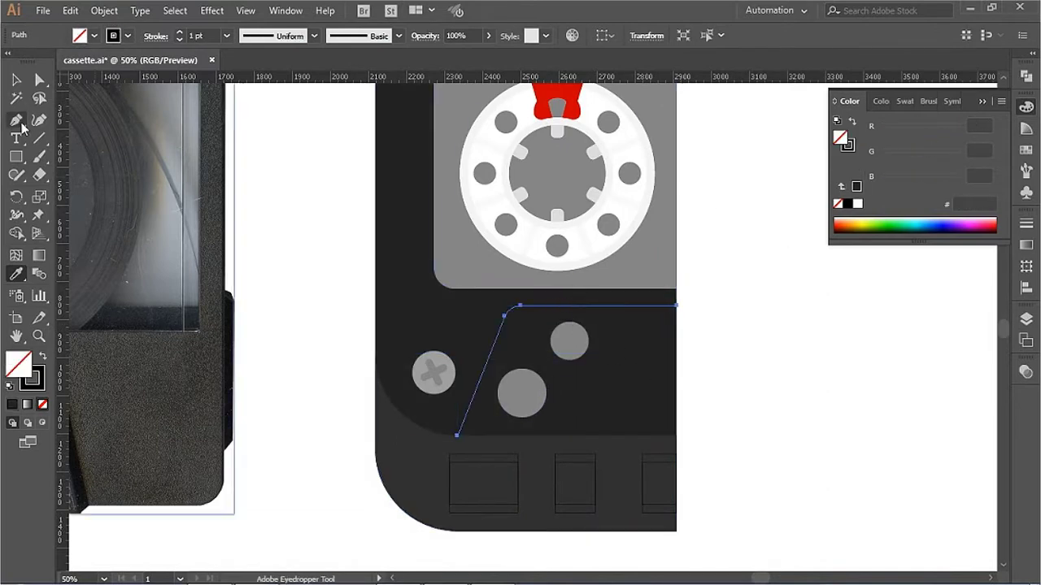
{"action": "left_click", "coordinate": [456, 435]}
{"action": "left_click", "coordinate": [677, 436]}
{"action": "left_click", "coordinate": [676, 305]}
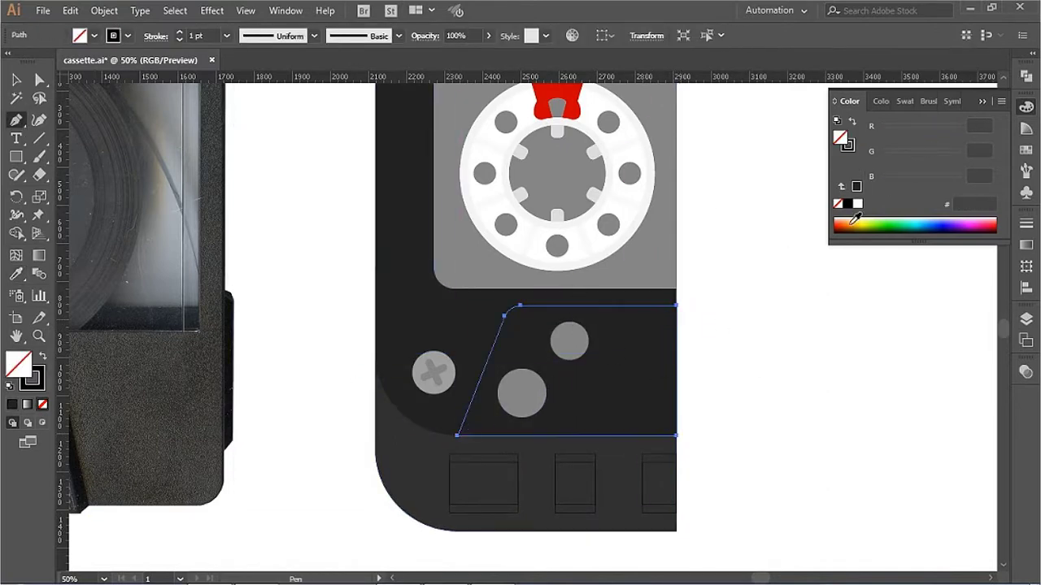
{"action": "left_click_drag", "start_coordinate": [889, 130], "coordinate": [891, 130]}
{"action": "key", "text": "ctrl+shift+a"}
Step: Send the two grey circles behind the dark lower panel
{"action": "left_click_drag", "start_coordinate": [523, 413], "coordinate": [423, 386]}
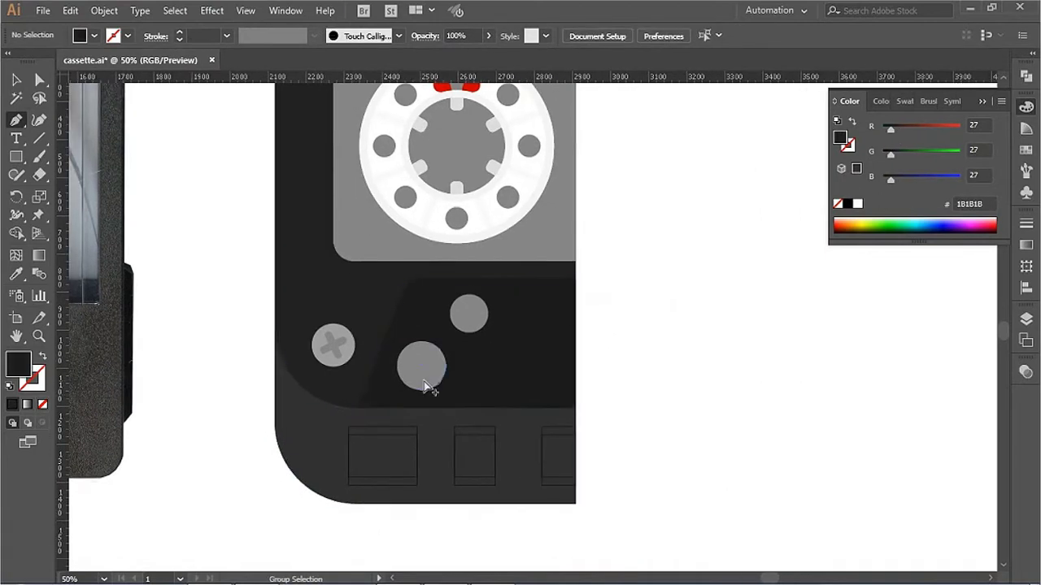
{"action": "left_click", "coordinate": [469, 314], "text": "ctrl"}
{"action": "left_click", "coordinate": [421, 366], "text": "ctrl+shift"}
{"action": "key", "text": "ctrl+shift+bracketleft"}
{"action": "left_click", "coordinate": [537, 310], "text": "ctrl"}
{"action": "left_click", "coordinate": [499, 270], "text": "ctrl+shift"}
{"action": "left_click", "coordinate": [557, 455]}
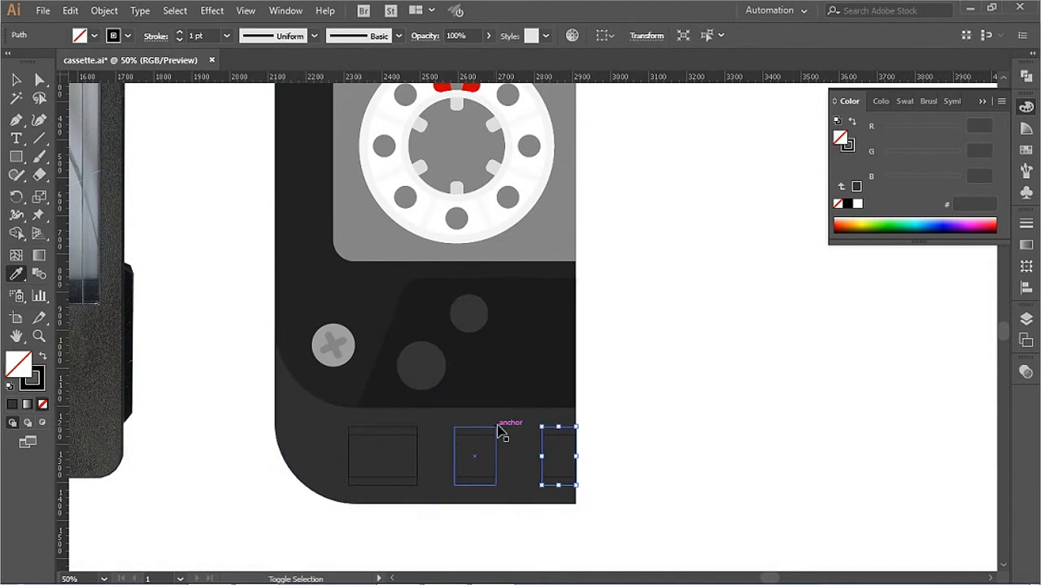
Step: Make the bottom square openings solid black with no outline
{"action": "left_click", "coordinate": [499, 447], "text": "shift"}
{"action": "key", "text": "shift+x"}
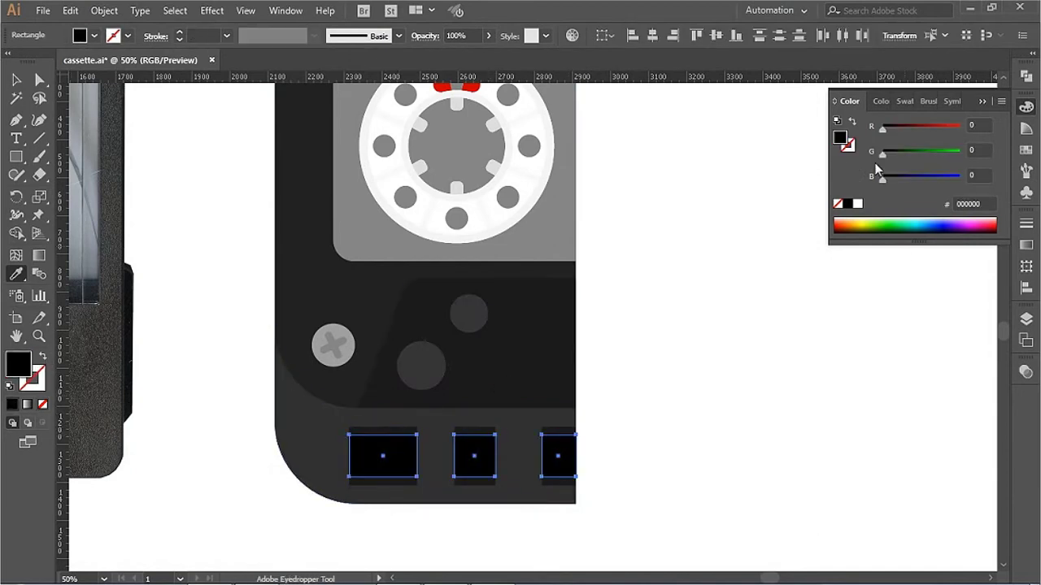
{"action": "key", "text": "ctrl+shift+a"}
{"action": "key", "text": "ctrl+minus"}
Step: Give the label rectangle a solid light grey C5C5C5 fill
{"action": "key", "text": "shift+x"}
{"action": "left_click_drag", "start_coordinate": [882, 130], "coordinate": [943, 128]}
{"action": "key", "text": "ctrl+shift+a"}
{"action": "key", "text": "ctrl+plus"}
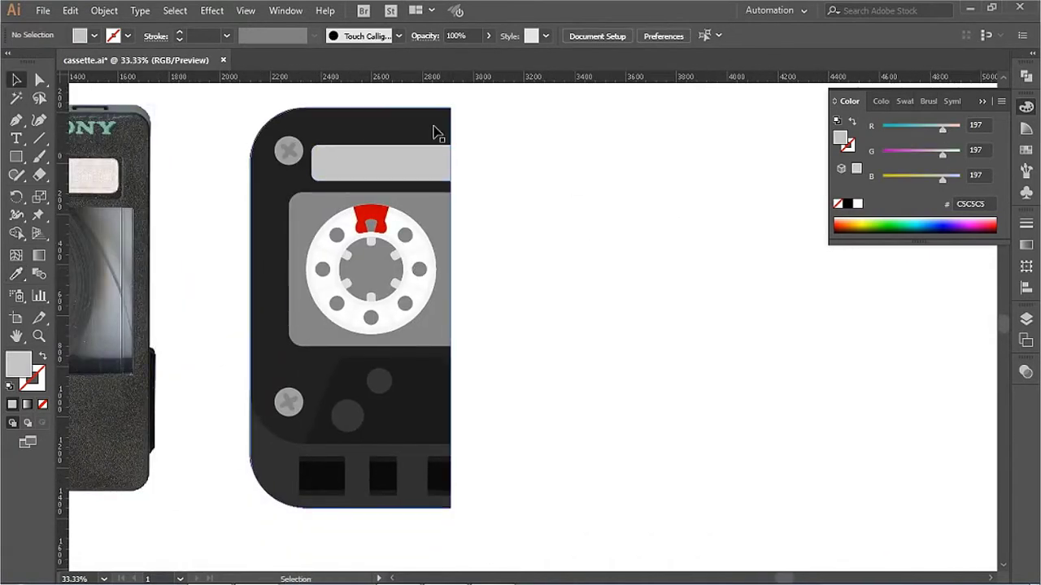
Step: Draw a larger circle centred on the reel and fill it dark maroon 2C1010
{"action": "scroll", "coordinate": [434, 132], "scroll_direction": "up", "scroll_amount": 3}
{"action": "key", "text": "l"}
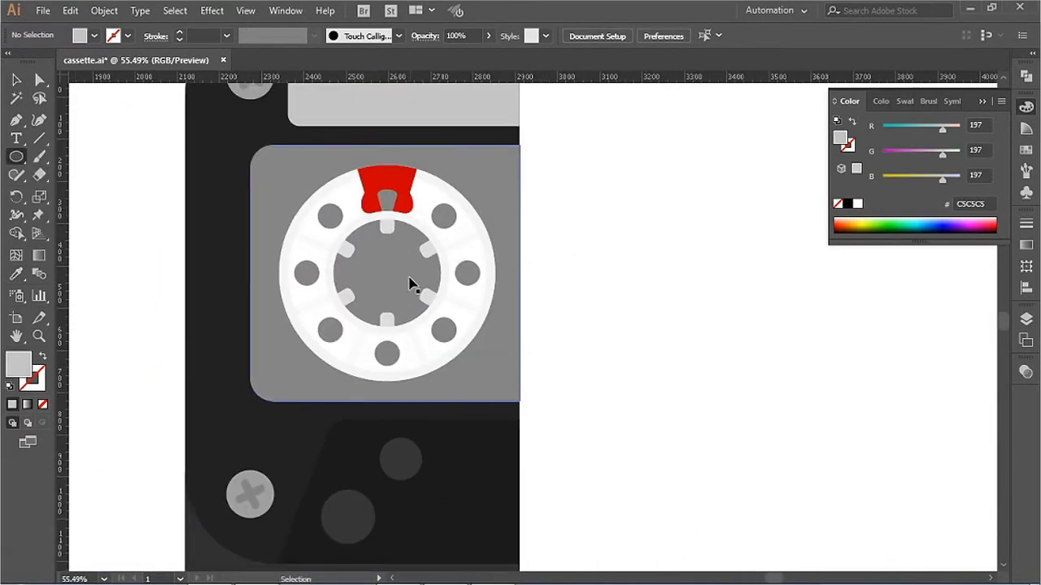
{"action": "left_click_drag", "start_coordinate": [451, 366], "coordinate": [451, 365]}
{"action": "left_click", "coordinate": [342, 287], "text": "ctrl+alt"}
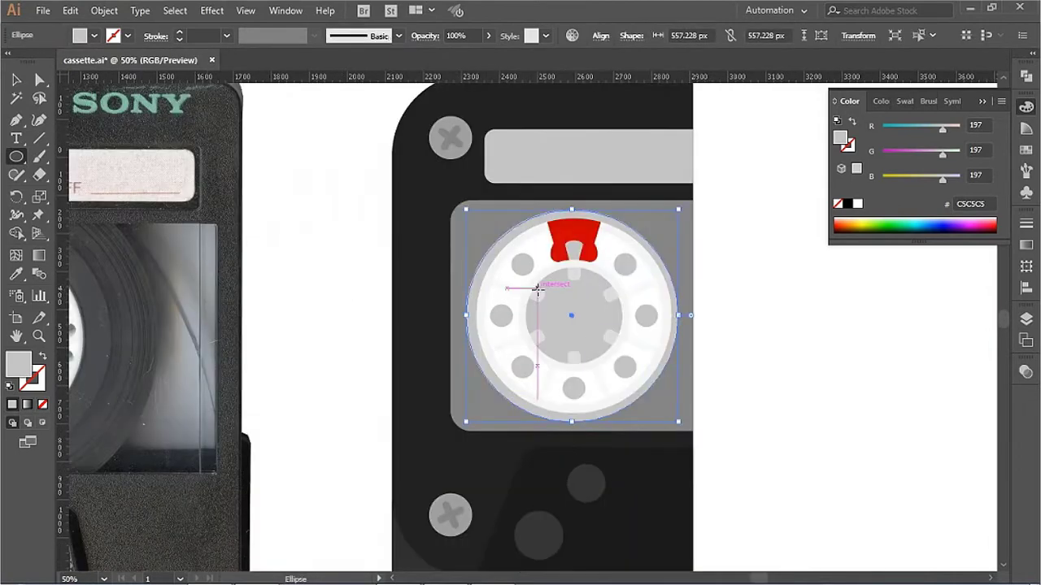
{"action": "key", "text": "ctrl+plus"}
{"action": "key", "text": "ctrl+shift+a"}
{"action": "left_click_drag", "start_coordinate": [512, 310], "coordinate": [632, 429]}
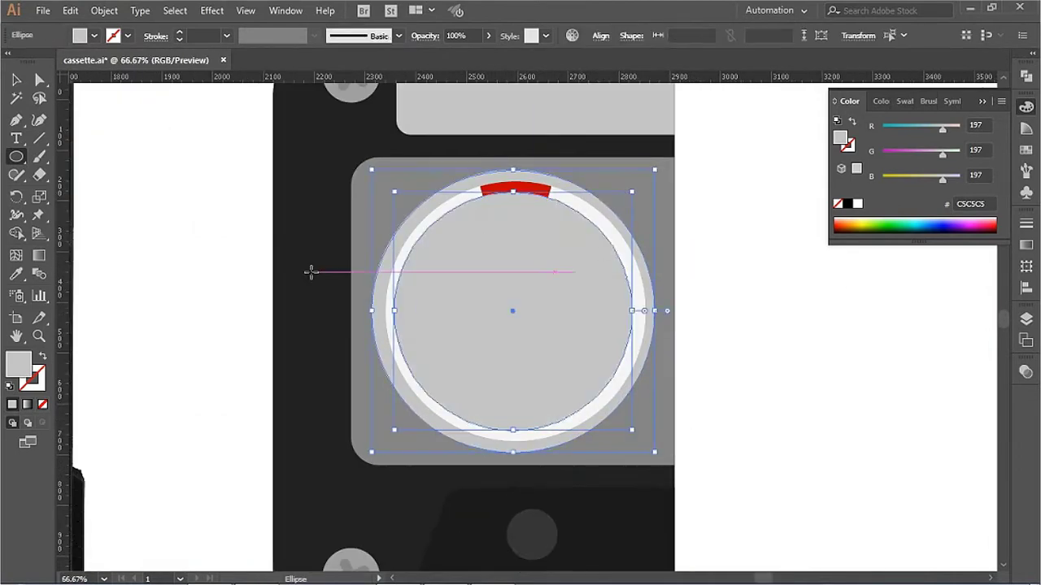
{"action": "key", "text": "shift+p"}
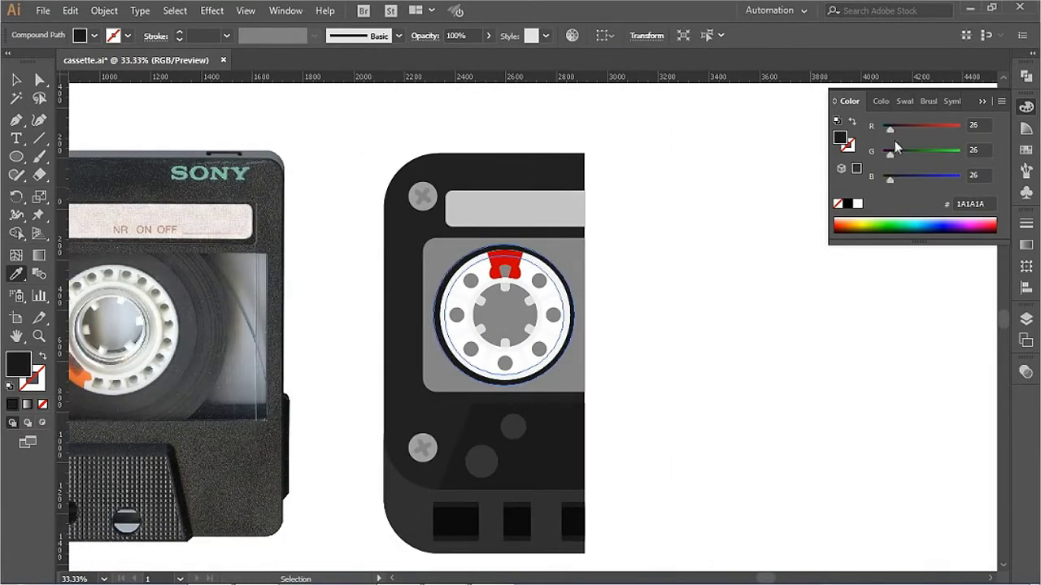
{"action": "mouse_move", "coordinate": [895, 149]}
{"action": "left_mouse_down"}
{"action": "mouse_move", "coordinate": [886, 151]}
{"action": "mouse_move", "coordinate": [903, 128]}
{"action": "left_mouse_up"}
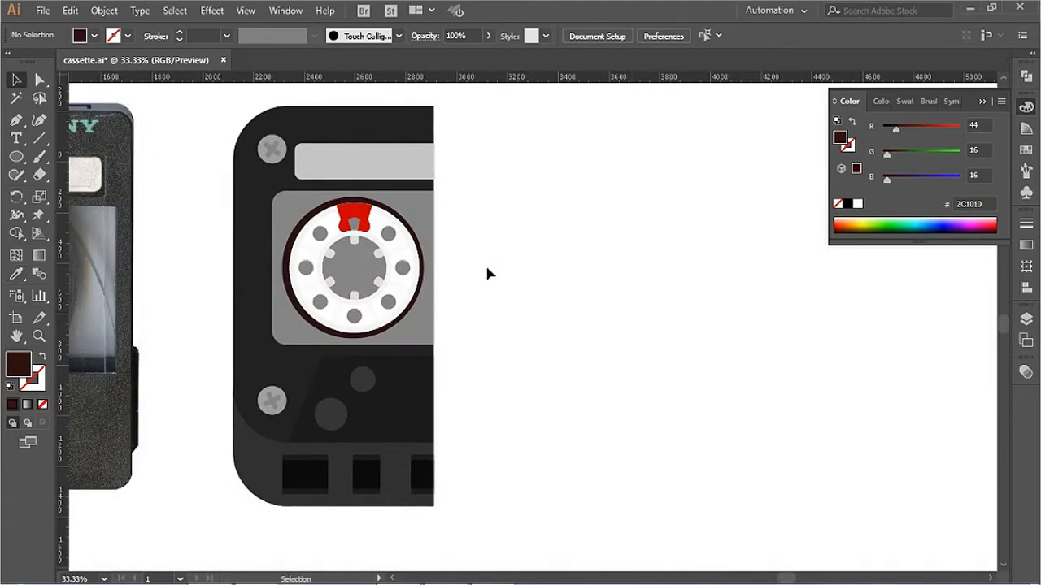
Step: Zoom in on the left reel to inspect its new outer ring
{"action": "key", "text": "ctrl+minus"}
{"action": "key", "text": "ctrl+minus"}
{"action": "left_click_drag", "start_coordinate": [318, 168], "coordinate": [574, 398]}
{"action": "left_click", "coordinate": [643, 307]}
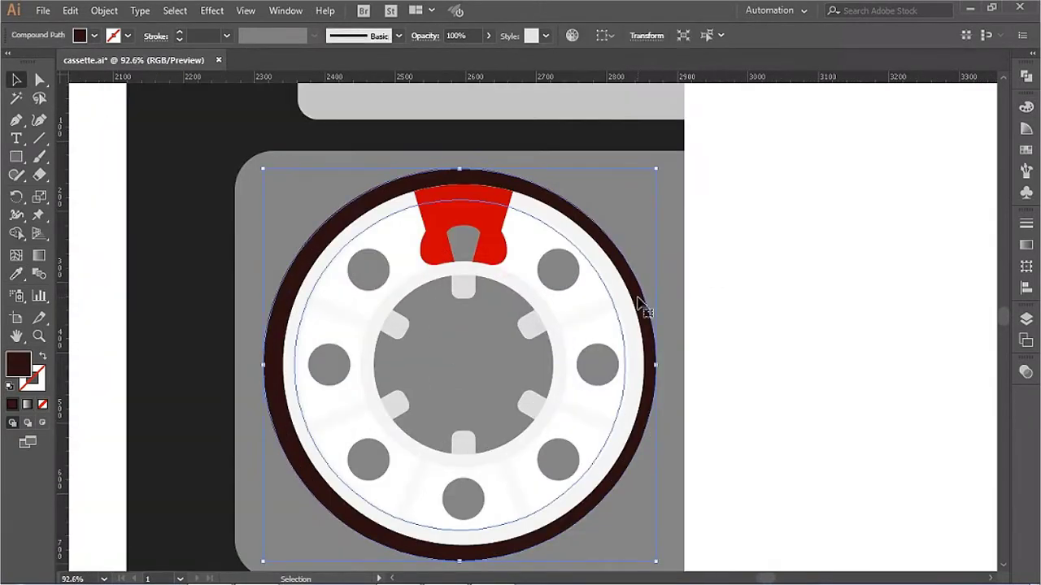
{"action": "key", "text": "ctrl+shift+a"}
{"action": "key", "text": "ctrl+minus"}
{"action": "key", "text": "ctrl+minus"}
{"action": "key", "text": "ctrl+minus"}
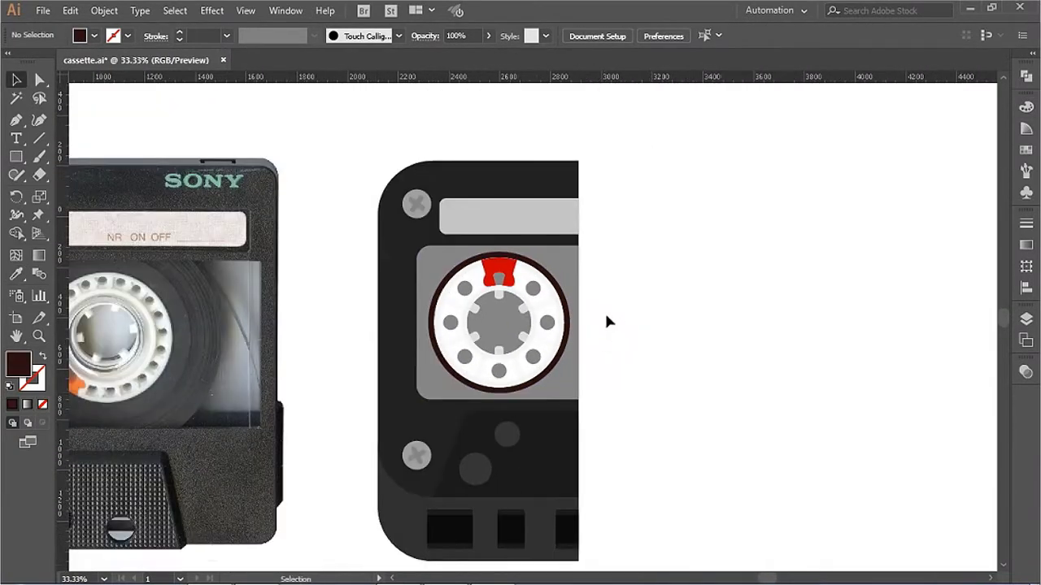
Step: Check the reel against the body in isolation, then select the whole half for transforming
{"action": "left_click_drag", "start_coordinate": [567, 404], "coordinate": [566, 404]}
{"action": "scroll", "coordinate": [590, 233], "scroll_direction": "up", "scroll_amount": 3}
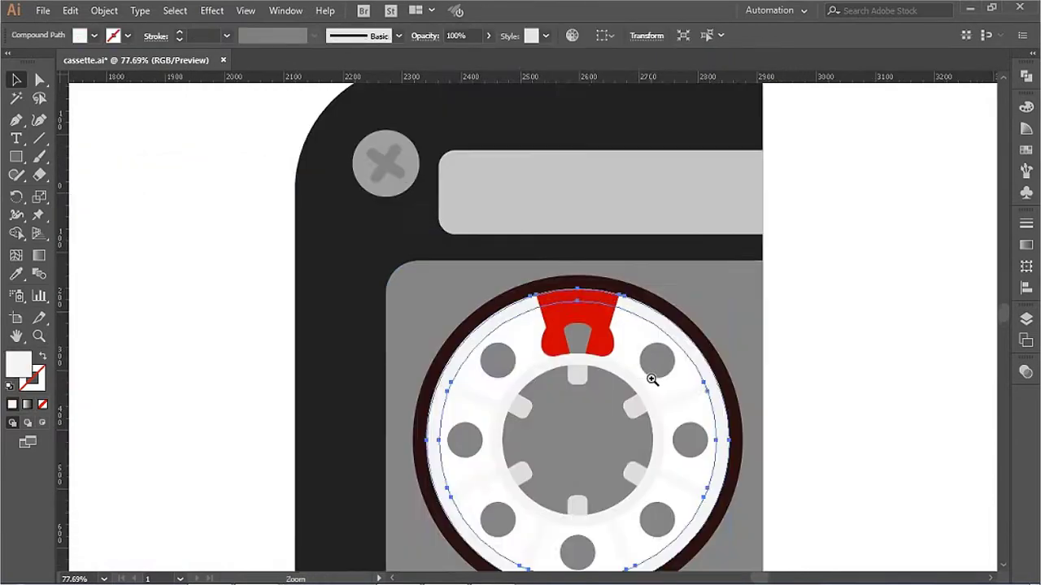
{"action": "left_click_drag", "start_coordinate": [773, 174], "coordinate": [716, 467]}
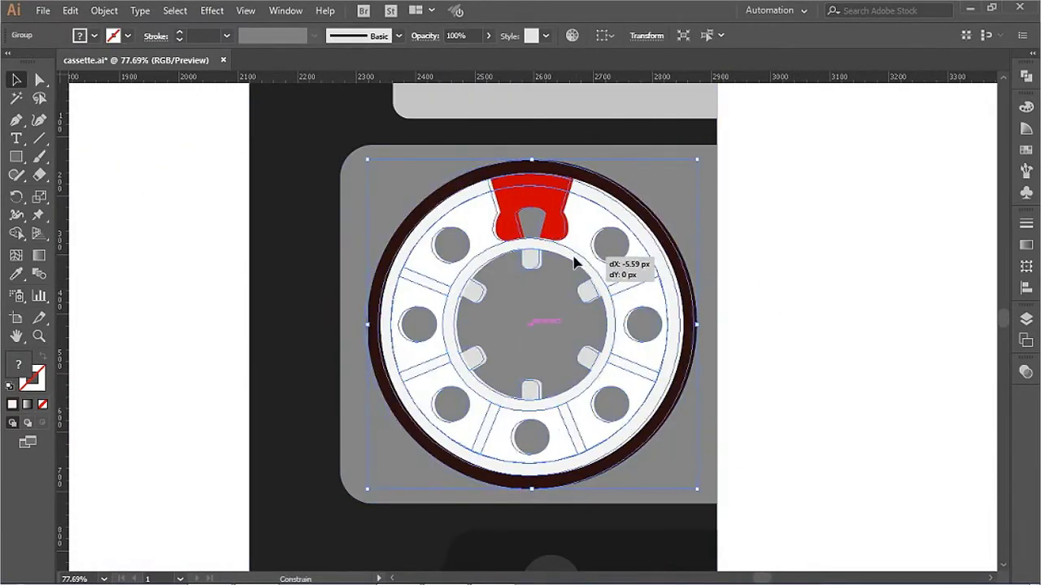
{"action": "double_click", "coordinate": [356, 495]}
{"action": "key", "text": "Escape"}
{"action": "scroll", "coordinate": [581, 353], "scroll_direction": "down", "scroll_amount": 3}
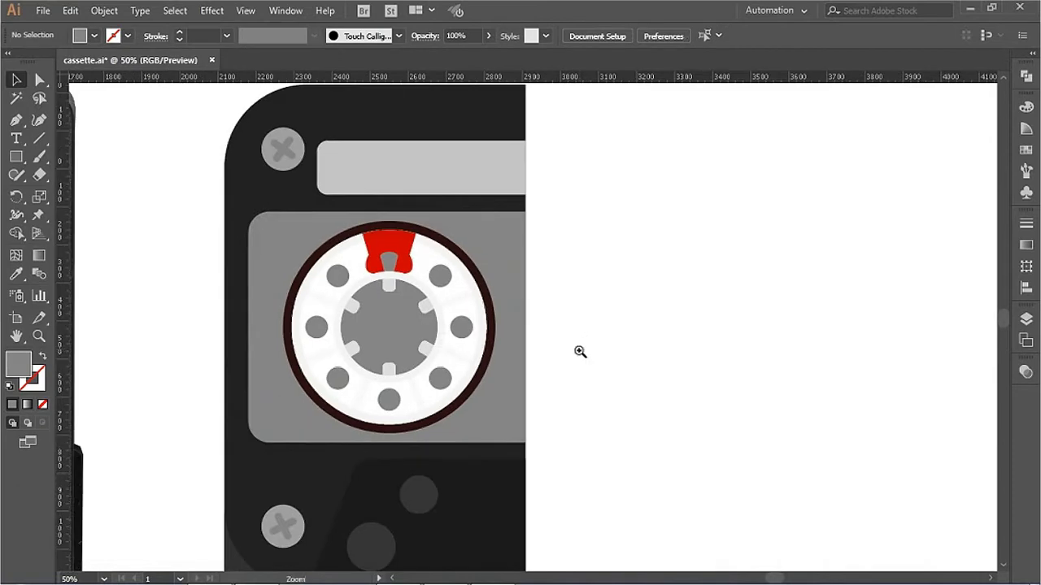
{"action": "left_click_drag", "start_coordinate": [559, 154], "coordinate": [281, 521]}
{"action": "right_click", "coordinate": [499, 214]}
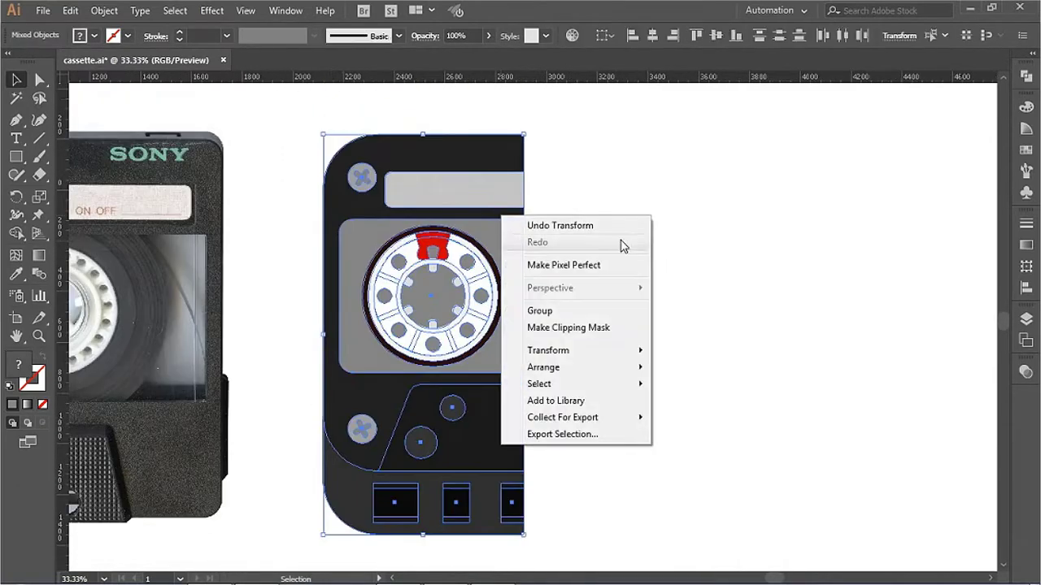
Step: Reflect a vertical copy of the half cassette and move it to the right side
{"action": "left_click", "coordinate": [699, 411]}
{"action": "key", "text": "Return"}
{"action": "right_click", "coordinate": [442, 217]}
{"action": "left_click", "coordinate": [610, 412]}
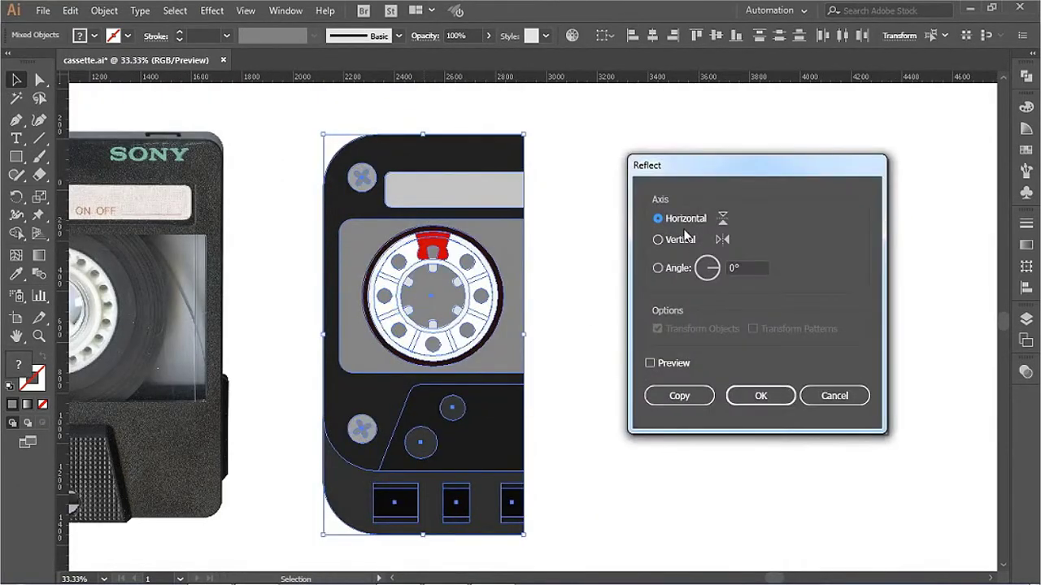
{"action": "key", "text": "Return"}
{"action": "left_click_drag", "start_coordinate": [323, 134], "coordinate": [544, 123]}
{"action": "key", "text": "ctrl+shift+a"}
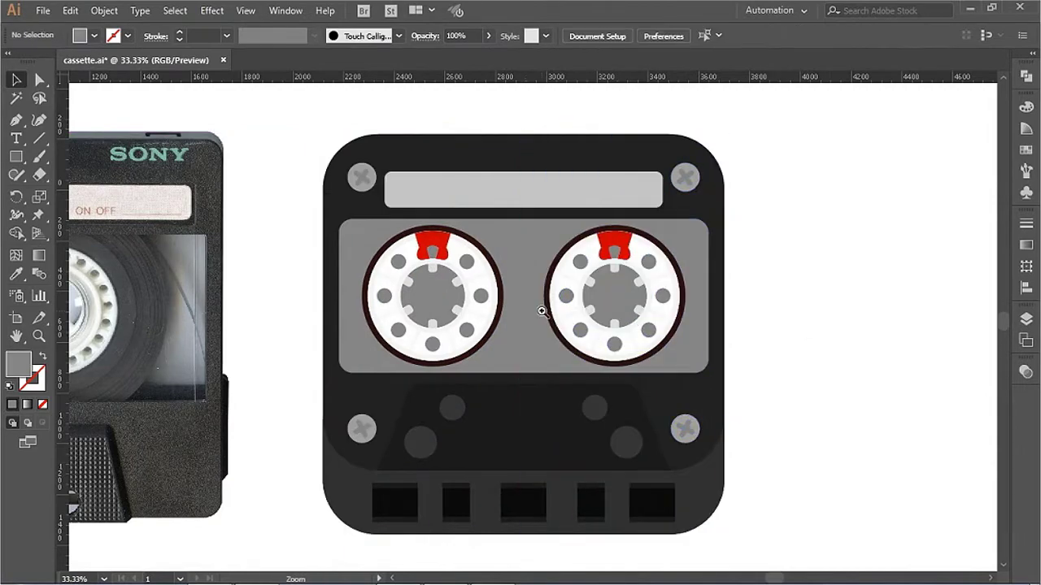
Step: Enlarge the right reel's dark tape circle
{"action": "scroll", "coordinate": [680, 397], "scroll_direction": "down", "scroll_amount": 1}
{"action": "scroll", "coordinate": [580, 367], "scroll_direction": "up", "scroll_amount": 2}
{"action": "scroll", "coordinate": [581, 367], "scroll_direction": "up", "scroll_amount": 1}
{"action": "scroll", "coordinate": [802, 175], "scroll_direction": "down", "scroll_amount": 1}
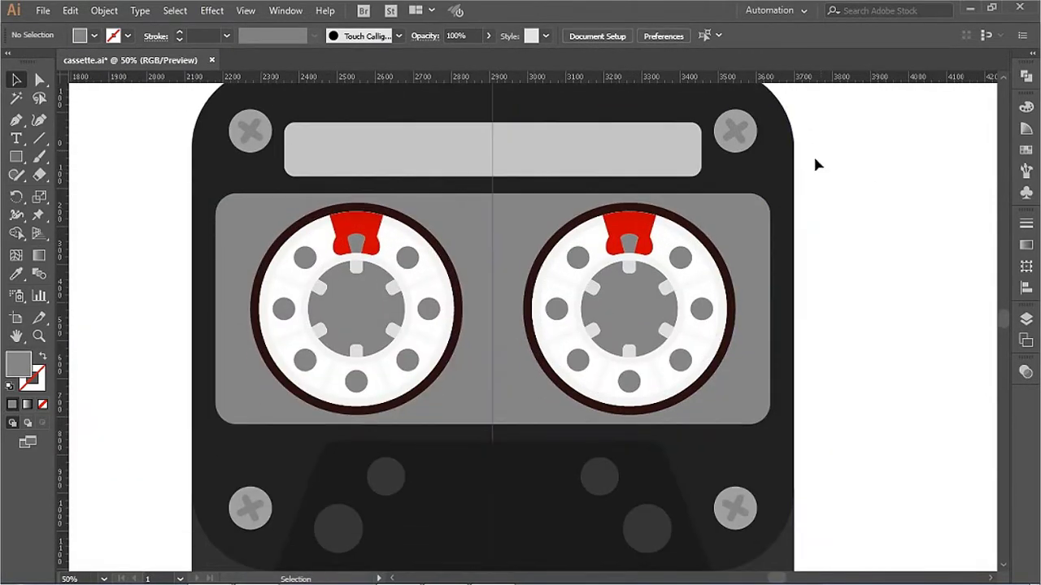
{"action": "scroll", "coordinate": [583, 562], "scroll_direction": "down", "scroll_amount": 3}
{"action": "scroll", "coordinate": [557, 550], "scroll_direction": "up", "scroll_amount": 2}
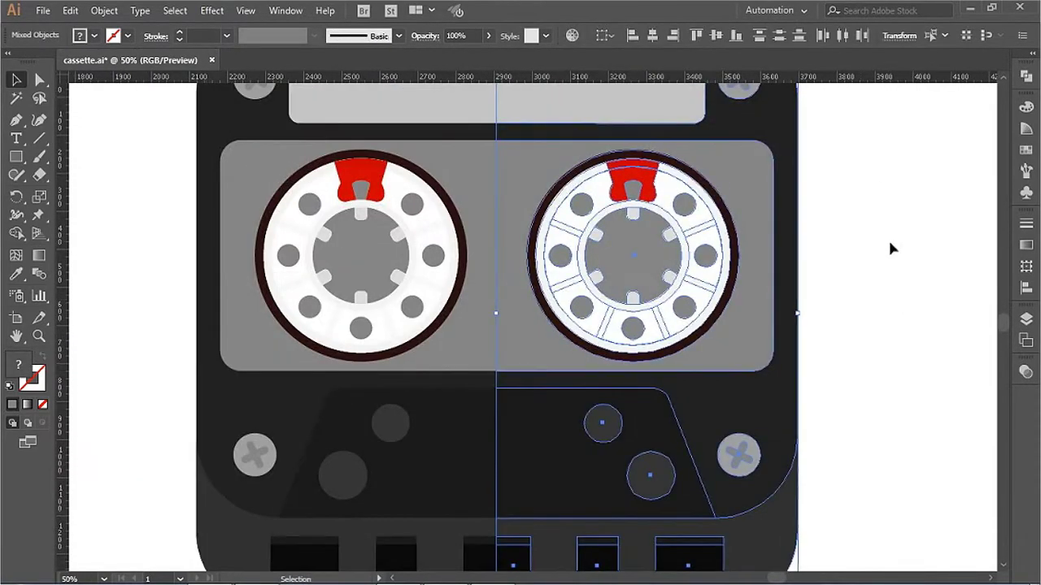
{"action": "left_click", "coordinate": [664, 259]}
{"action": "scroll", "coordinate": [781, 217], "scroll_direction": "up", "scroll_amount": 2}
{"action": "mouse_move", "coordinate": [797, 181]}
{"action": "left_mouse_down"}
{"action": "mouse_move", "coordinate": [820, 171]}
{"action": "mouse_move", "coordinate": [797, 217]}
{"action": "left_mouse_up"}
{"action": "left_click", "coordinate": [709, 205]}
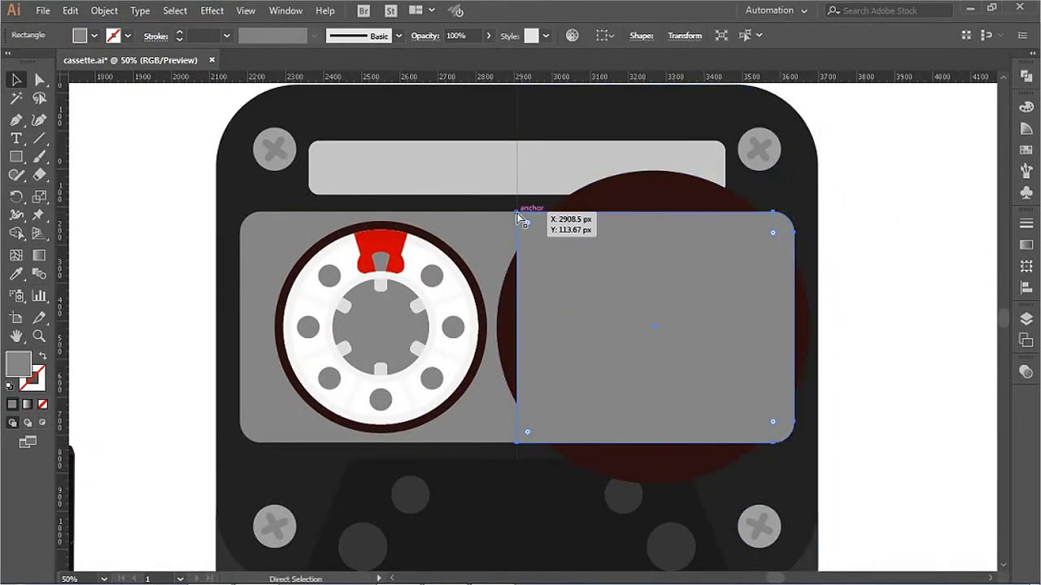
Step: Align the window's left edge to the centre and trim the tape circle outside the window
{"action": "left_click_drag", "start_coordinate": [520, 219], "coordinate": [474, 219]}
{"action": "left_click", "coordinate": [651, 468], "text": "shift"}
{"action": "key", "text": "shift+m"}
{"action": "left_click", "coordinate": [805, 341], "text": "alt"}
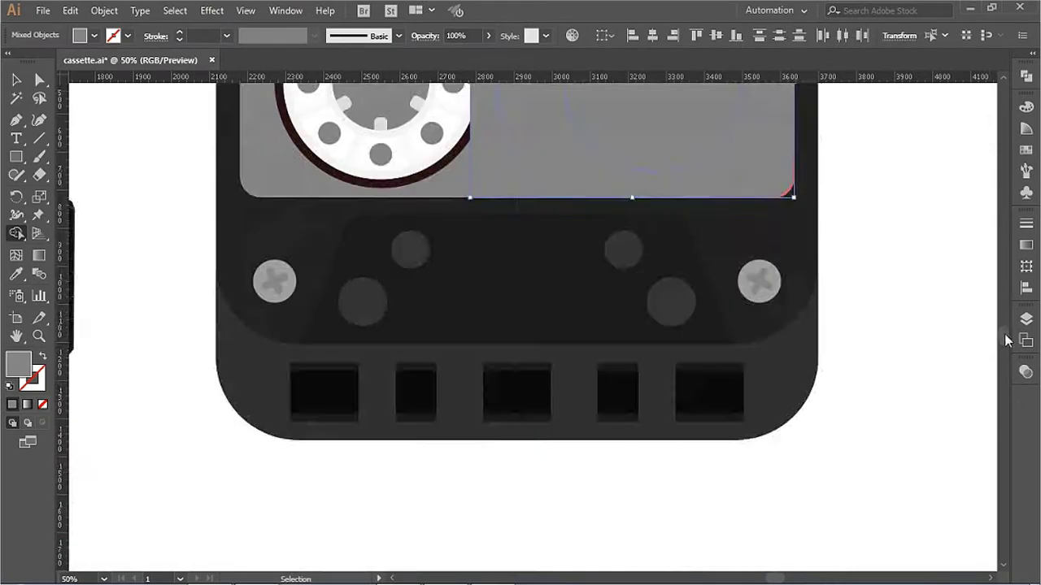
{"action": "left_click", "coordinate": [22, 235]}
{"action": "left_click", "coordinate": [502, 299]}
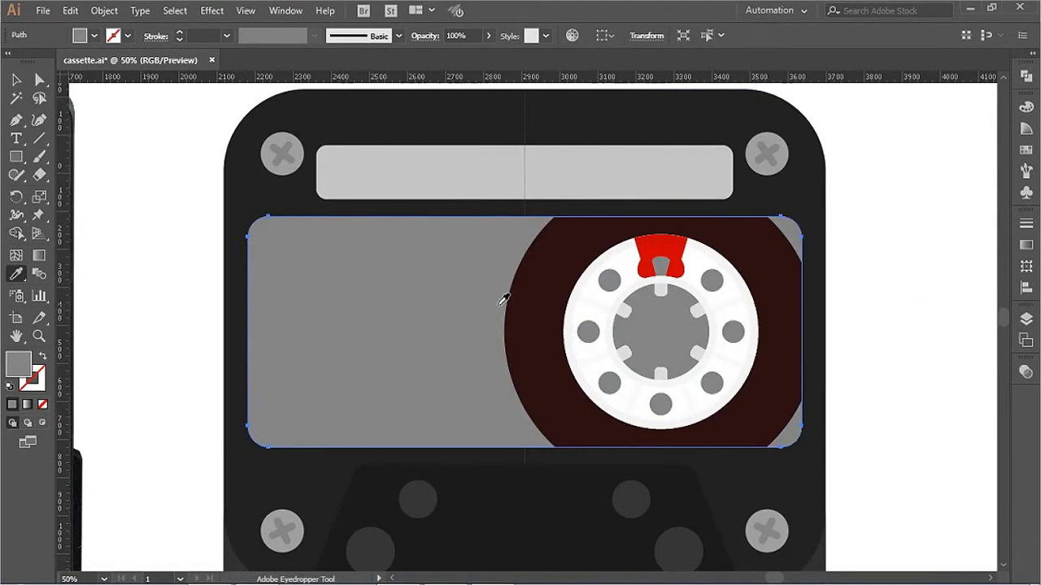
{"action": "key", "text": "ctrl+z"}
{"action": "key", "text": "ctrl+minus"}
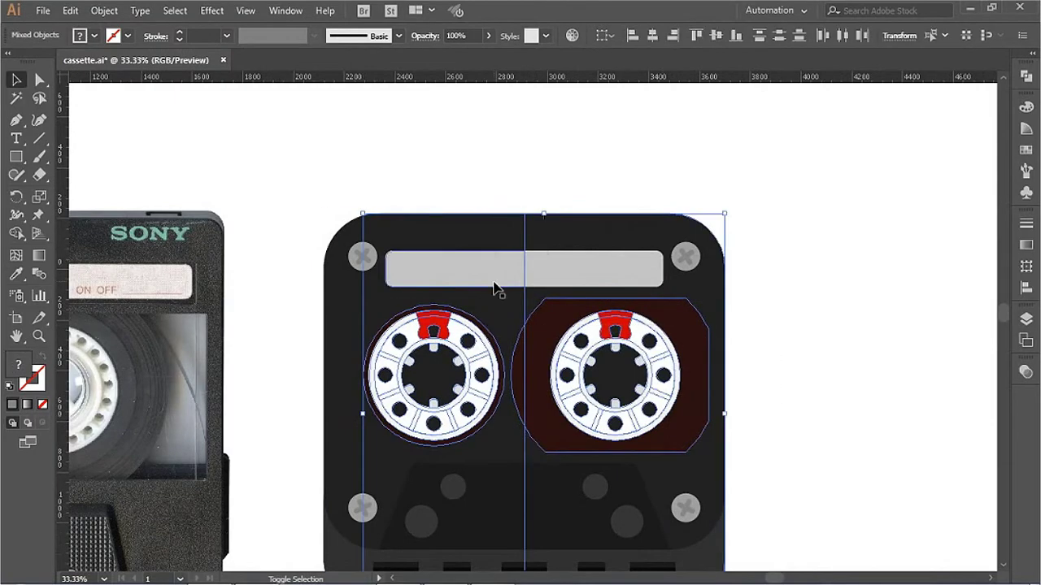
{"action": "left_click", "coordinate": [622, 300]}
{"action": "left_click", "coordinate": [484, 242]}
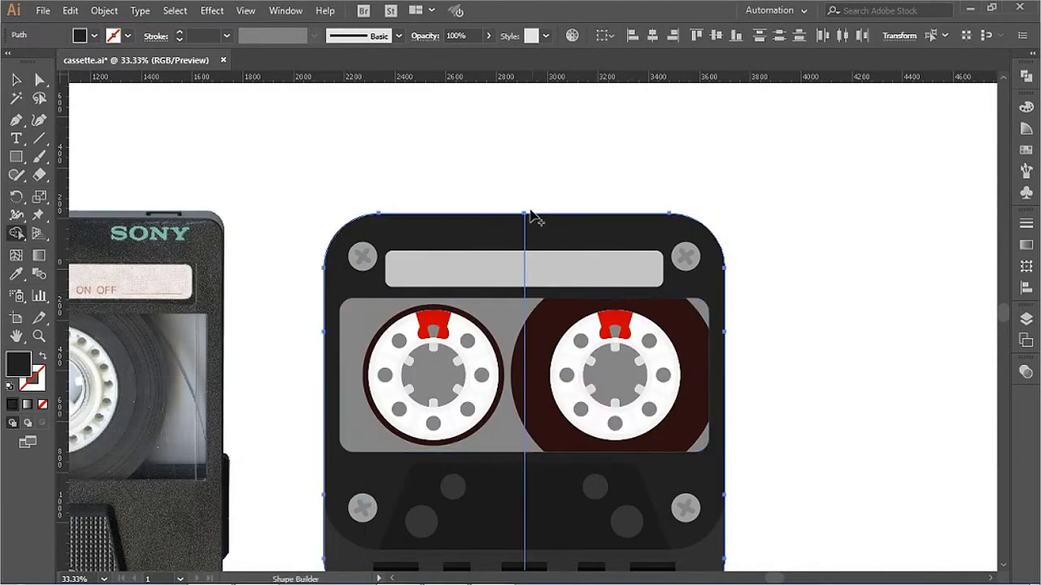
Step: Merge the two halves of the centre bottom slot into one shape with Shape Builder
{"action": "left_click", "coordinate": [609, 273]}
{"action": "scroll", "coordinate": [569, 325], "scroll_direction": "down", "scroll_amount": 2}
{"action": "left_click", "coordinate": [480, 423]}
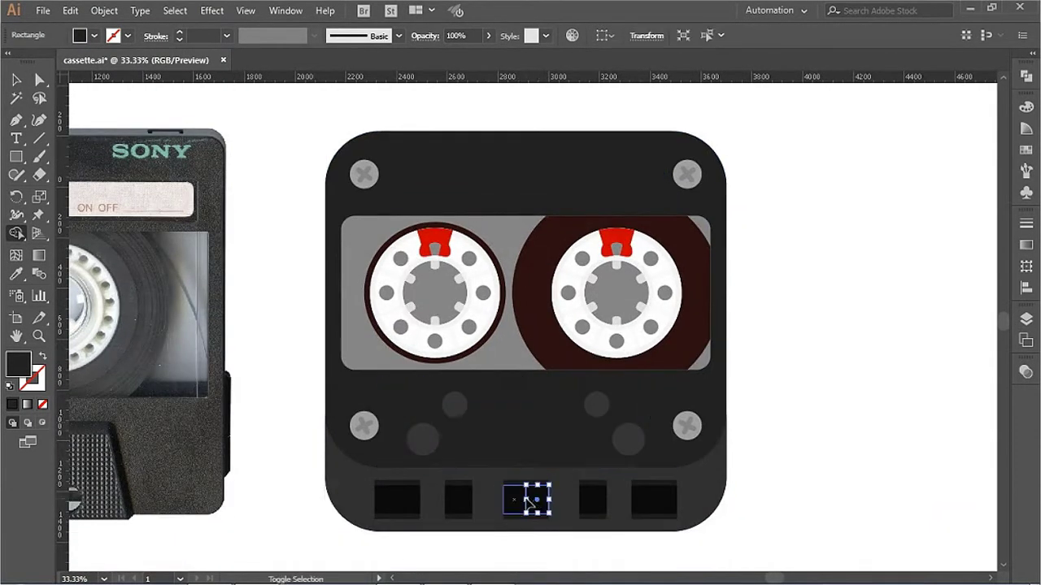
{"action": "scroll", "coordinate": [528, 504], "scroll_direction": "up", "scroll_amount": 5, "text": "alt"}
{"action": "left_click", "coordinate": [464, 329], "text": "alt"}
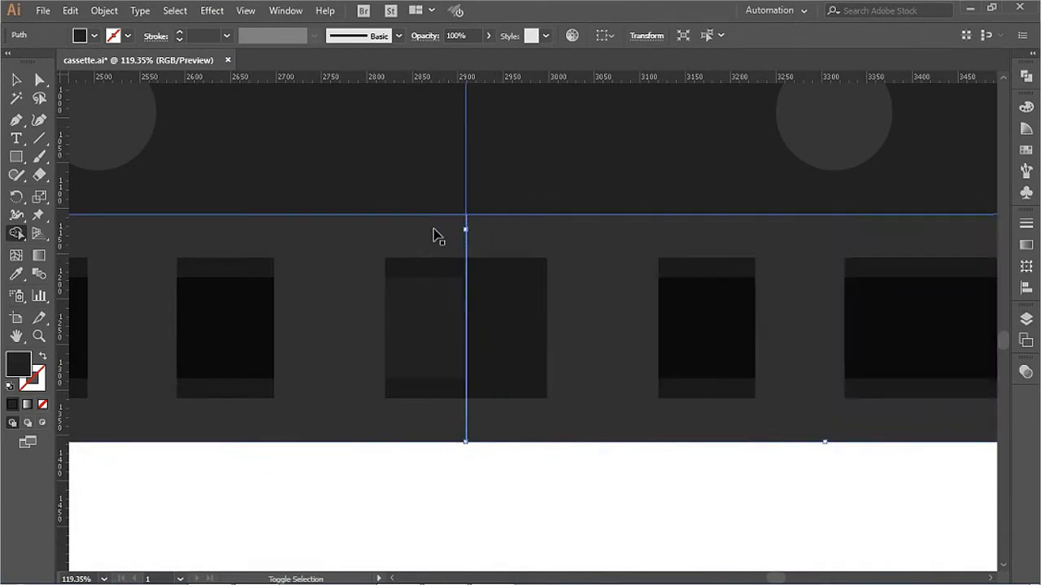
{"action": "left_click_drag", "start_coordinate": [511, 343], "coordinate": [492, 279]}
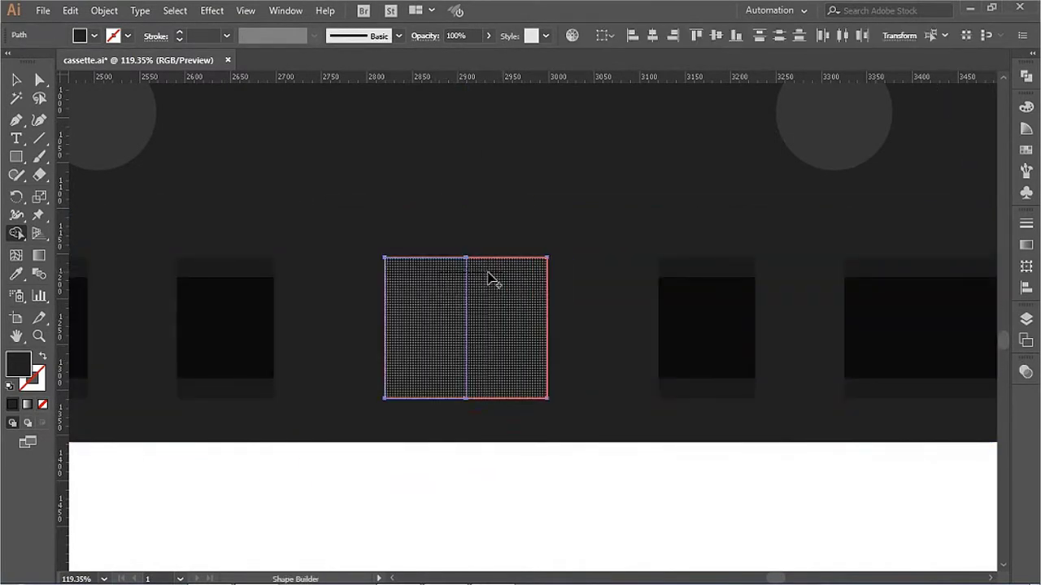
{"action": "left_click", "coordinate": [535, 310], "text": "ctrl+alt"}
{"action": "left_click", "coordinate": [535, 311], "text": "ctrl+alt"}
{"action": "left_click", "coordinate": [535, 311], "text": "ctrl+alt"}
{"action": "left_click", "coordinate": [535, 311], "text": "ctrl+alt"}
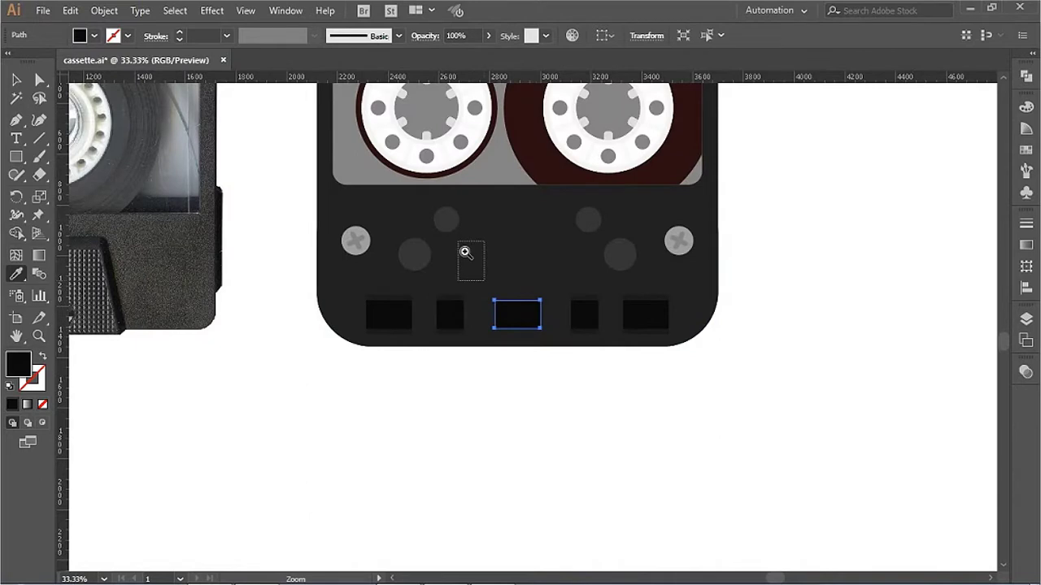
{"action": "left_click_drag", "start_coordinate": [465, 252], "coordinate": [541, 436]}
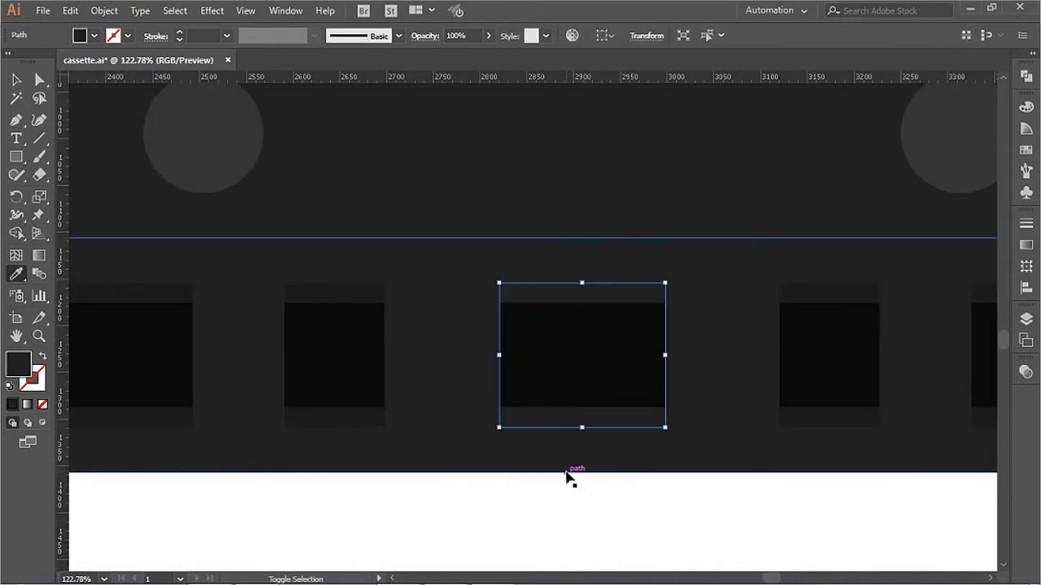
{"action": "key", "text": "ctrl+minus"}
{"action": "key", "text": "ctrl+minus"}
{"action": "key", "text": "ctrl+minus"}
Step: Darken the lower trapezoid fill to 24 grey
{"action": "scroll", "coordinate": [567, 272], "scroll_direction": "up", "scroll_amount": 2}
{"action": "left_click", "coordinate": [521, 390]}
{"action": "left_click", "coordinate": [290, 464]}
{"action": "key", "text": "F6"}
{"action": "left_click_drag", "start_coordinate": [893, 130], "coordinate": [889, 130]}
Step: Lighten the label strip fill to 159 grey (9F9F9F)
{"action": "key", "text": "ctrl+minus"}
{"action": "key", "text": "ctrl+minus"}
{"action": "left_click_drag", "start_coordinate": [277, 218], "coordinate": [458, 301]}
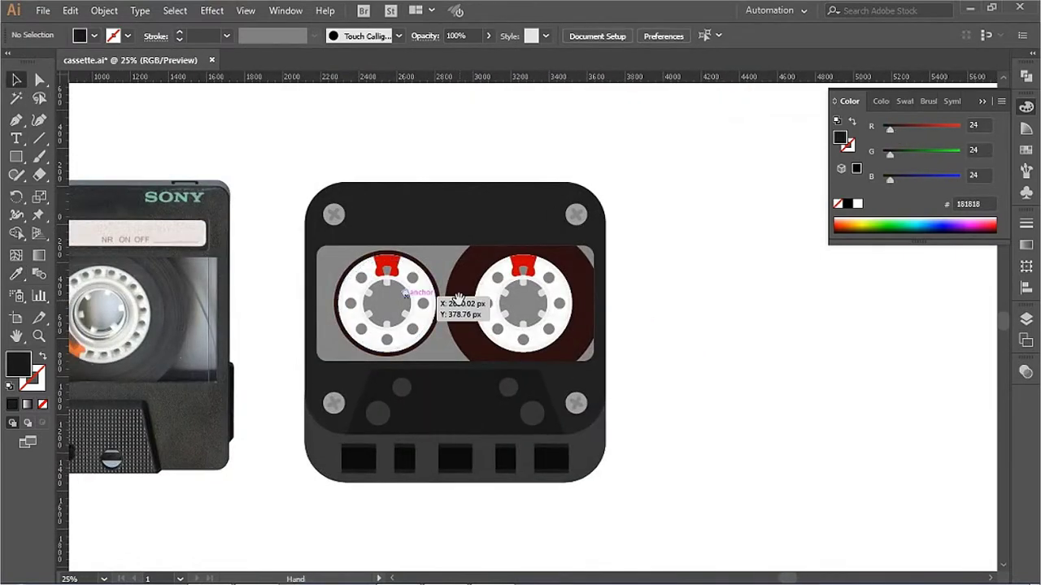
{"action": "left_click", "coordinate": [469, 200]}
{"action": "key", "text": "a"}
{"action": "left_click_drag", "start_coordinate": [893, 130], "coordinate": [931, 130], "text": "shift"}
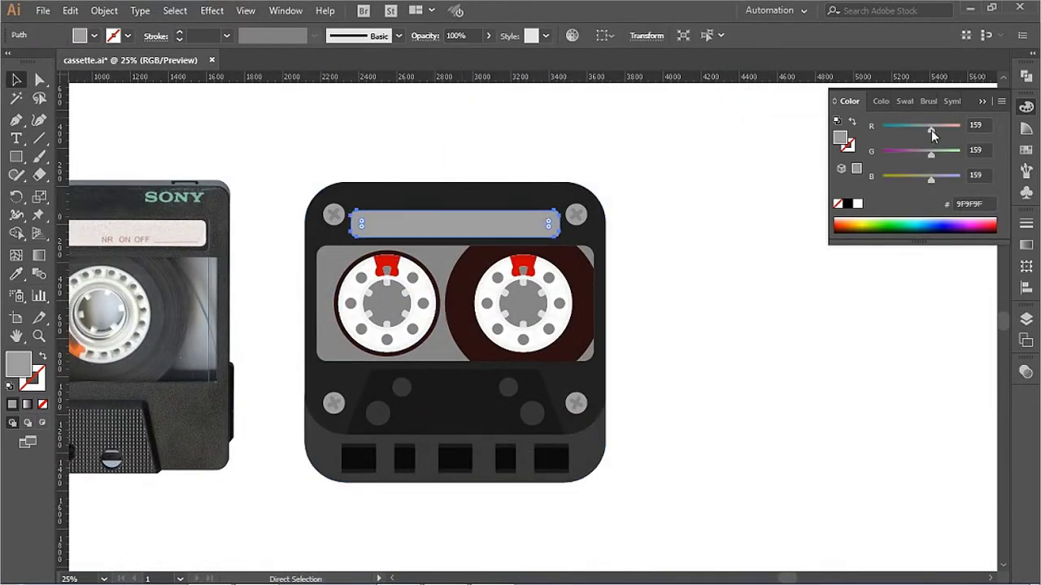
Step: Draw a thin strand path from the left reel's rim to the window's lower-left corner
{"action": "scroll", "coordinate": [569, 398], "scroll_direction": "up", "scroll_amount": 2}
{"action": "key", "text": "p"}
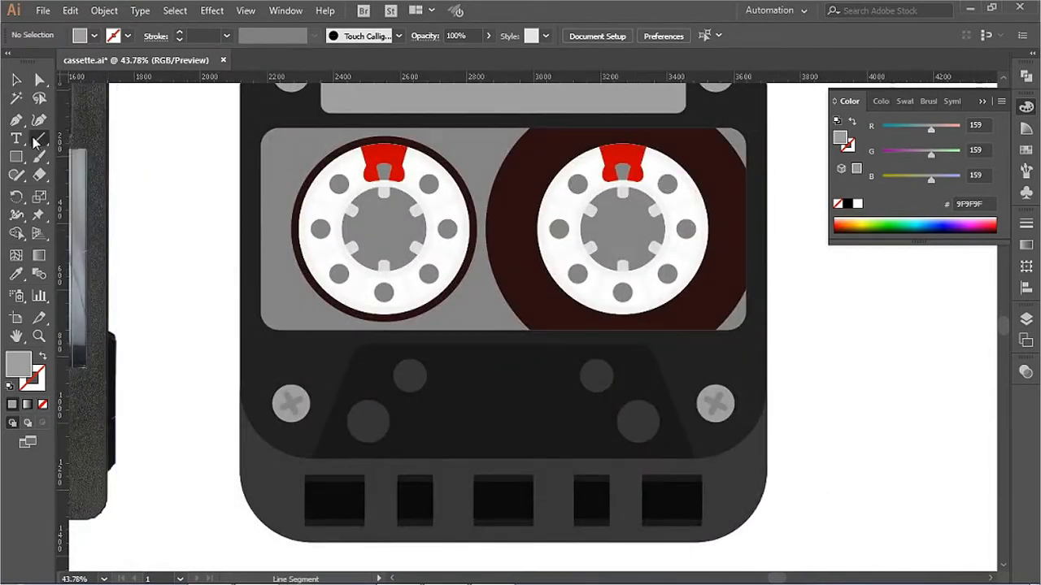
{"action": "scroll", "coordinate": [374, 329], "scroll_direction": "up", "scroll_amount": 4}
{"action": "left_click", "coordinate": [419, 239]}
{"action": "scroll", "coordinate": [409, 379], "scroll_direction": "down", "scroll_amount": 2}
{"action": "left_click_drag", "start_coordinate": [382, 498], "coordinate": [389, 505]}
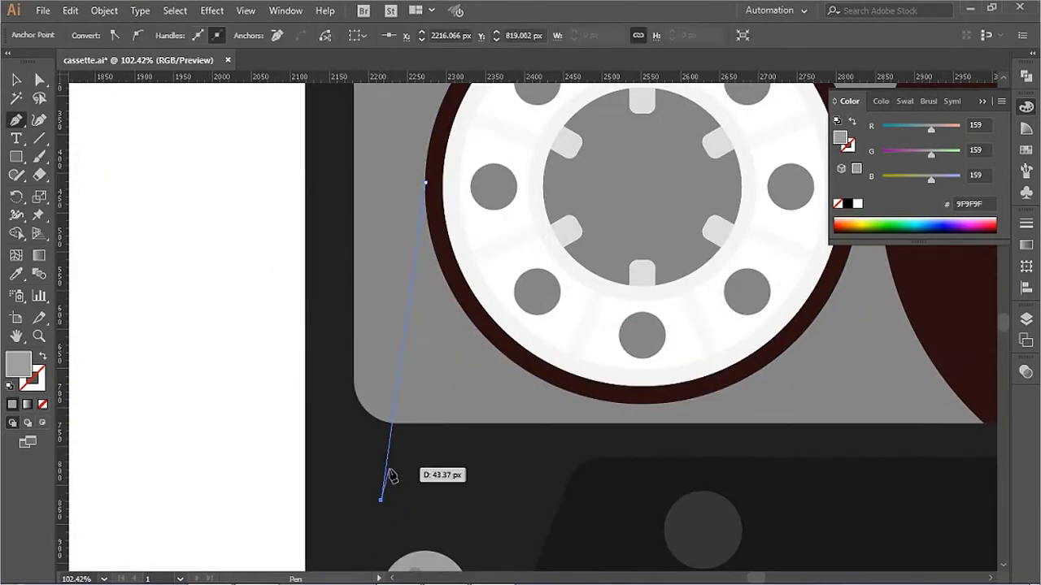
{"action": "left_click", "coordinate": [366, 503]}
{"action": "left_click_drag", "start_coordinate": [362, 130], "coordinate": [494, 226]}
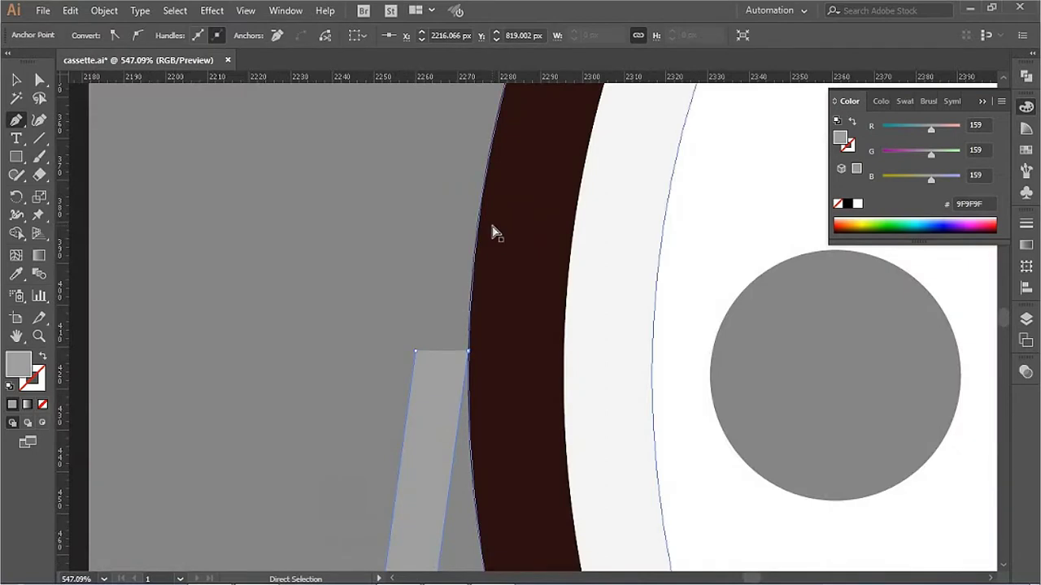
{"action": "left_click_drag", "start_coordinate": [461, 357], "coordinate": [479, 255]}
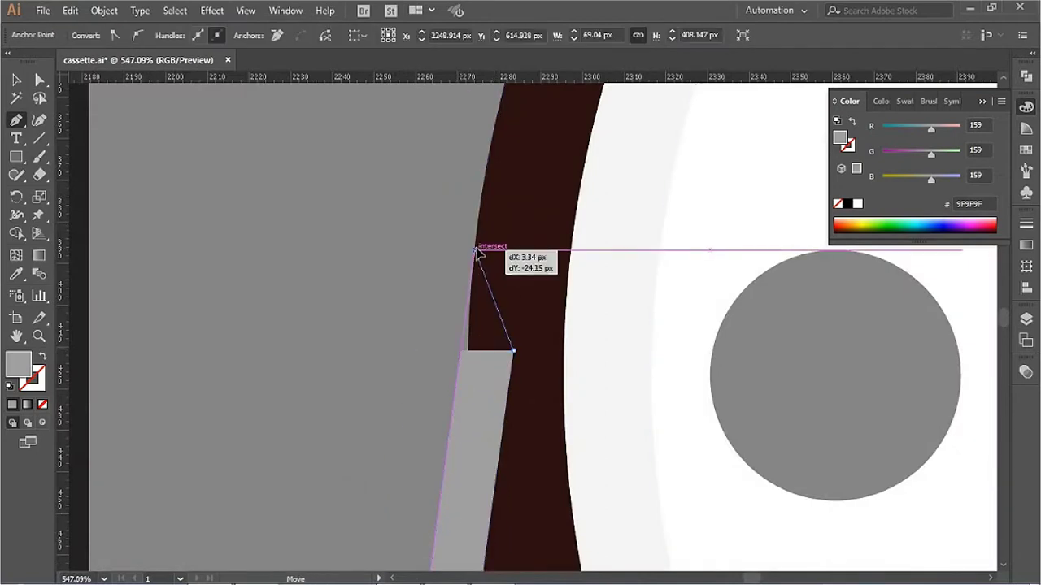
{"action": "left_click", "coordinate": [515, 342]}
Step: Fill the strand with the dark maroon tape colour using the Eyedropper
{"action": "key", "text": "i"}
{"action": "left_click", "coordinate": [534, 198]}
{"action": "scroll", "coordinate": [660, 380], "scroll_direction": "down", "scroll_amount": 5}
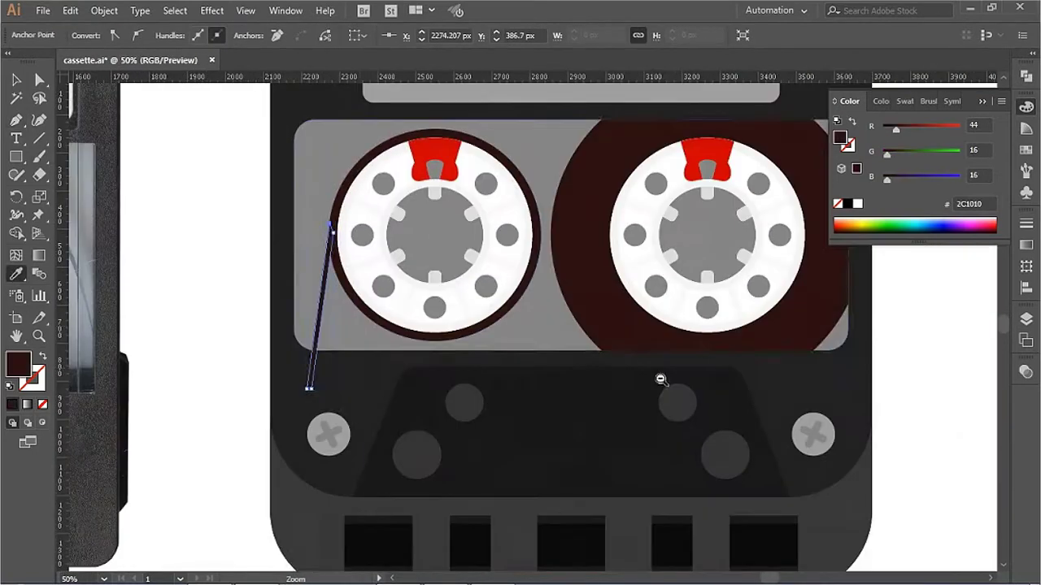
{"action": "left_click", "coordinate": [319, 325]}
{"action": "scroll", "coordinate": [419, 301], "scroll_direction": "up", "scroll_amount": 5}
{"action": "left_click", "coordinate": [407, 239], "text": "shift"}
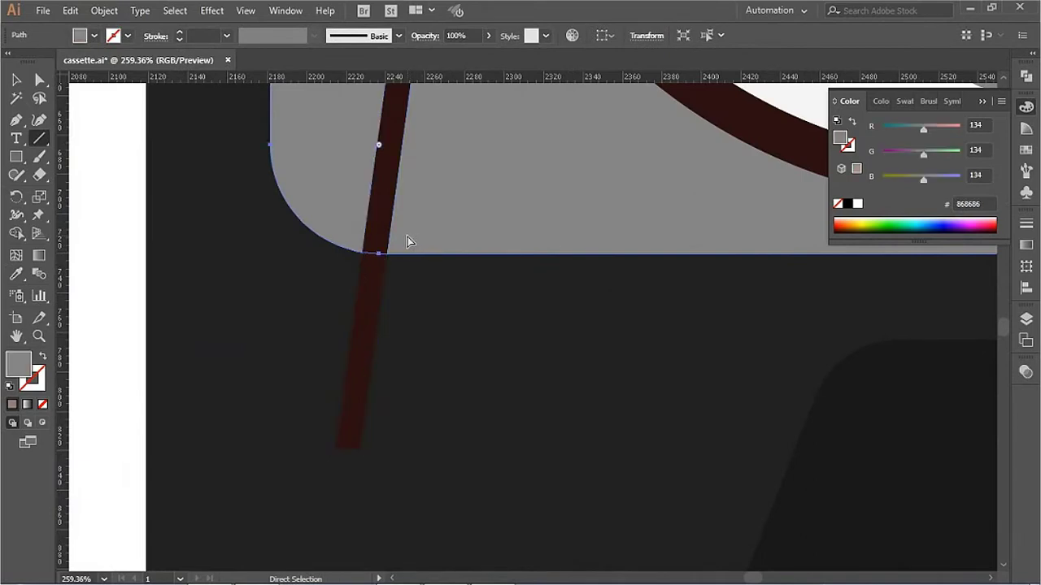
{"action": "scroll", "coordinate": [206, 289], "scroll_direction": "down", "scroll_amount": 10}
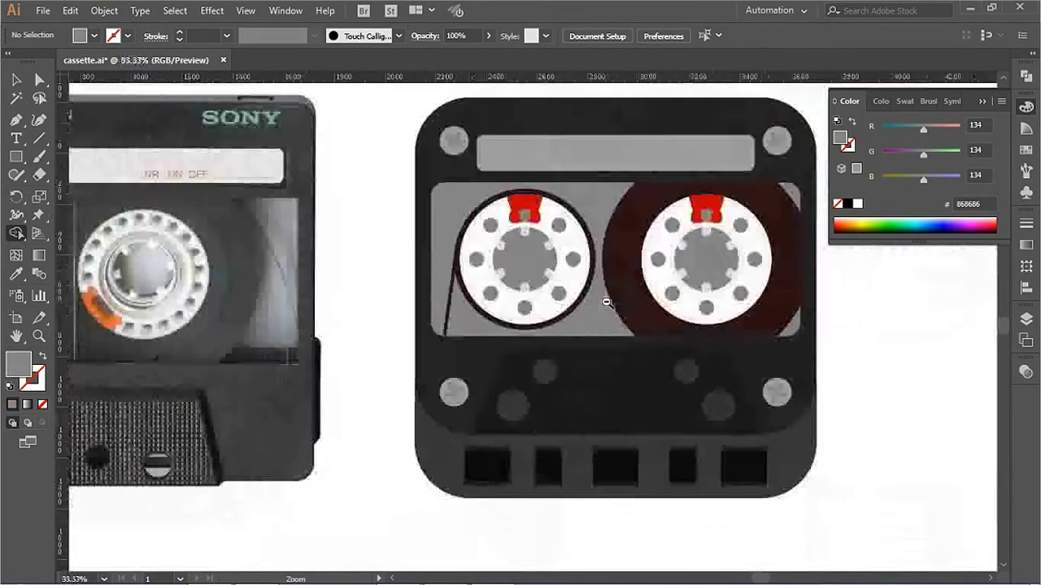
Step: Fill the bottom slot rectangles with the dark red reel colour, slightly darkened
{"action": "key", "text": "v"}
{"action": "scroll", "coordinate": [868, 157], "scroll_direction": "up", "scroll_amount": 1}
{"action": "scroll", "coordinate": [675, 387], "scroll_direction": "up", "scroll_amount": 2}
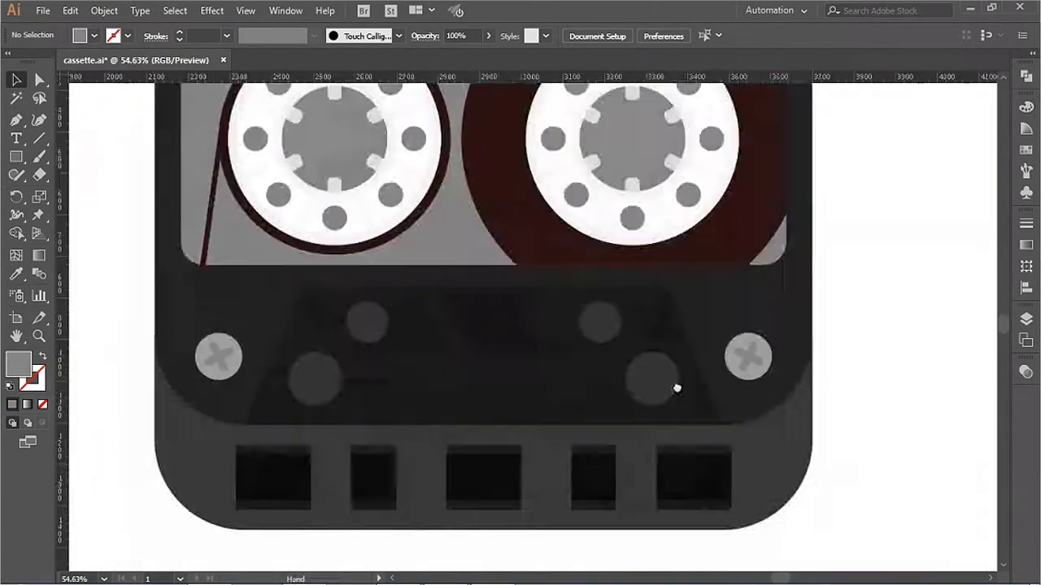
{"action": "left_click", "coordinate": [699, 468]}
{"action": "left_click", "coordinate": [600, 467], "text": "shift"}
{"action": "left_click", "coordinate": [517, 461], "text": "shift"}
{"action": "key", "text": "i"}
{"action": "left_click", "coordinate": [570, 181]}
{"action": "left_click", "coordinate": [516, 202]}
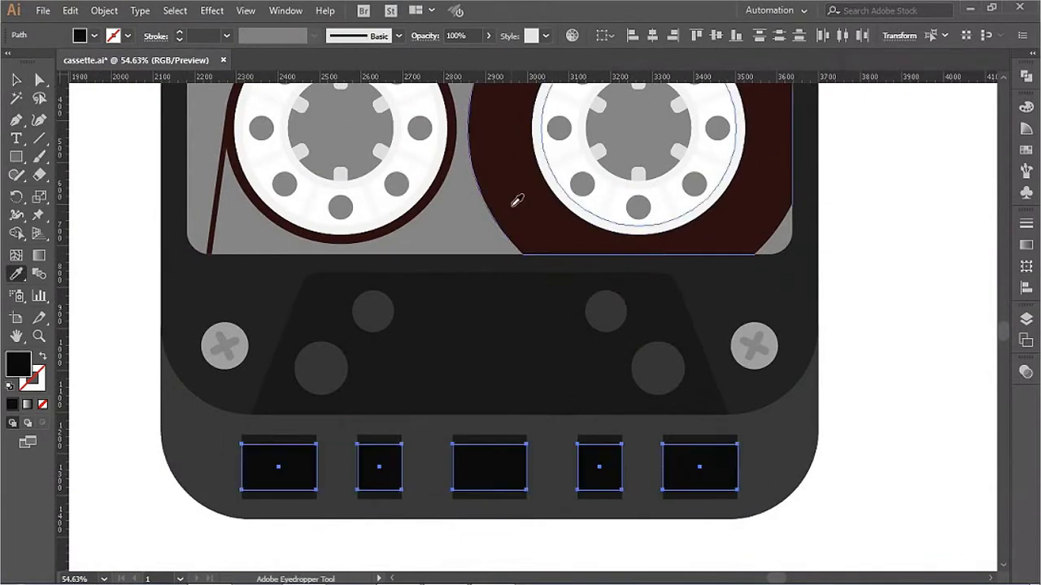
{"action": "scroll", "coordinate": [515, 203], "scroll_direction": "up", "scroll_amount": 3}
{"action": "scroll", "coordinate": [557, 421], "scroll_direction": "down", "scroll_amount": 3}
{"action": "scroll", "coordinate": [557, 421], "scroll_direction": "up", "scroll_amount": 2}
{"action": "left_click", "coordinate": [268, 353], "text": "shift"}
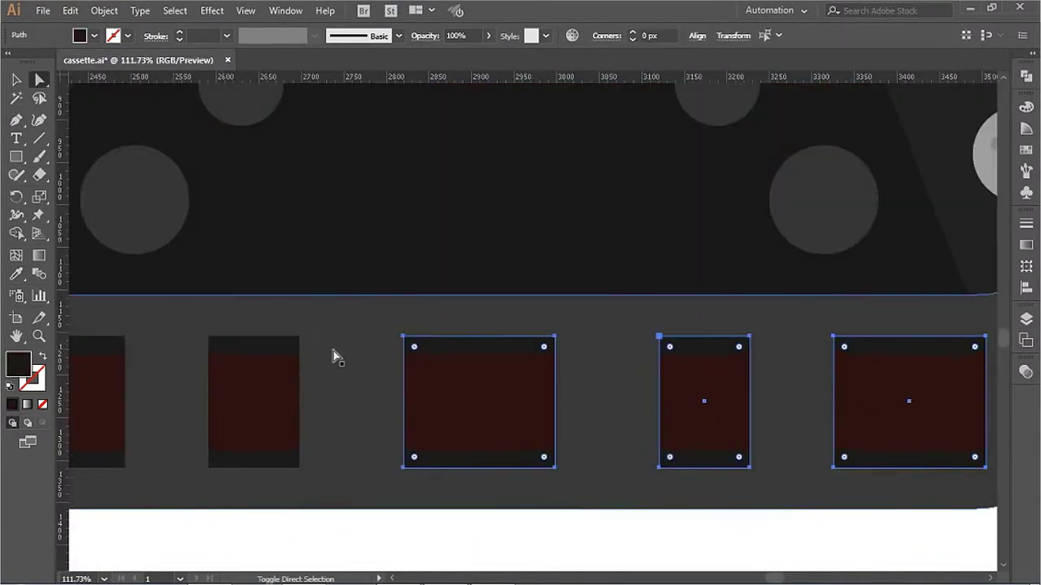
{"action": "scroll", "coordinate": [333, 353], "scroll_direction": "right", "scroll_amount": 3}
{"action": "left_click", "coordinate": [1026, 106]}
{"action": "left_click_drag", "start_coordinate": [894, 128], "coordinate": [884, 130]}
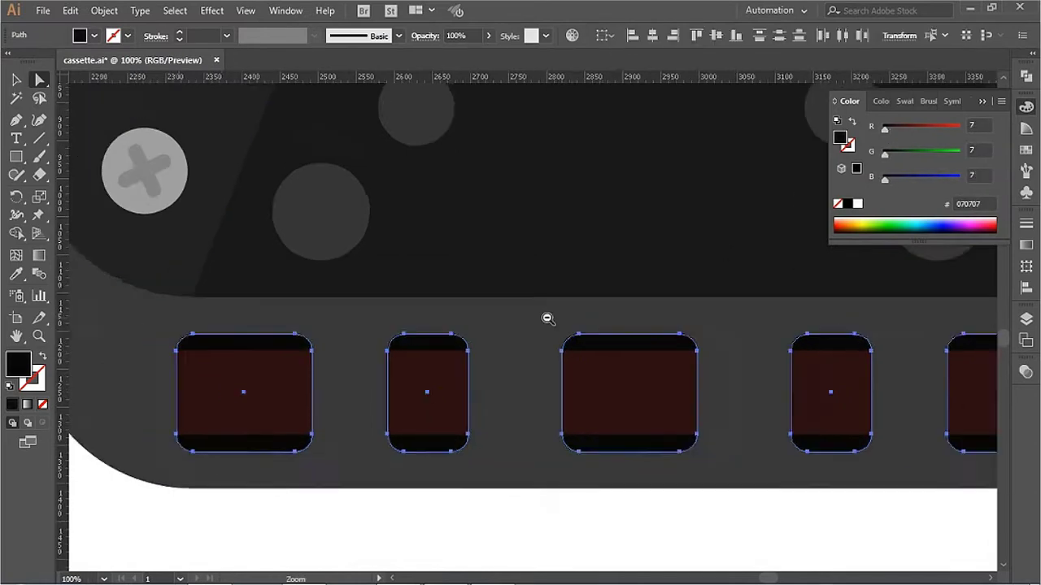
{"action": "scroll", "coordinate": [546, 314], "scroll_direction": "down", "scroll_amount": 3}
Step: Select the five bottom slot windows and round their corners
{"action": "left_click", "coordinate": [672, 482]}
{"action": "left_click", "coordinate": [352, 287]}
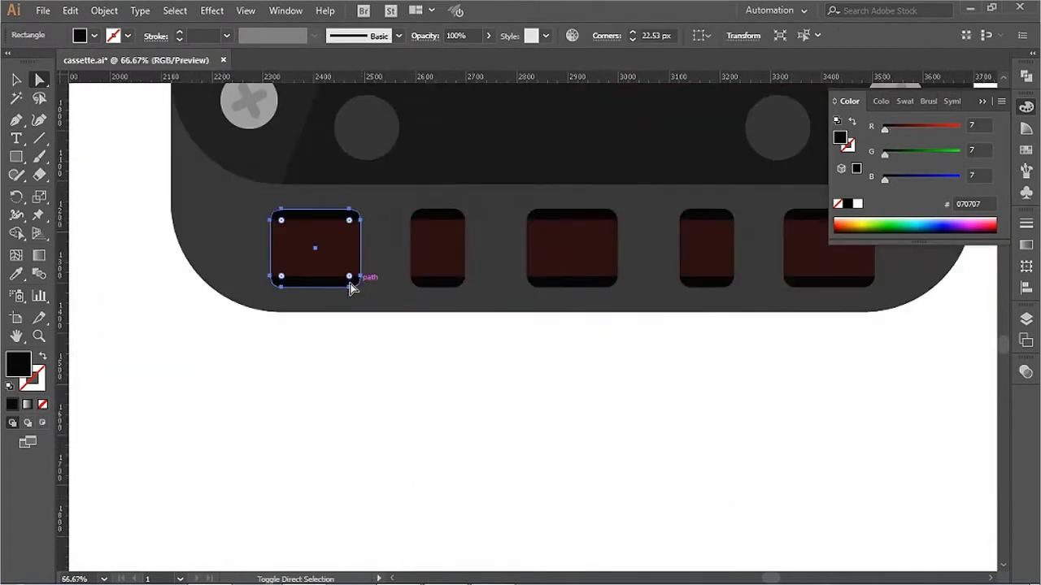
{"action": "left_click", "coordinate": [547, 289], "text": "shift"}
{"action": "left_click", "coordinate": [727, 283], "text": "shift"}
{"action": "left_click", "coordinate": [813, 281], "text": "shift"}
{"action": "left_click_drag", "start_coordinate": [695, 440], "coordinate": [662, 344]}
{"action": "left_click", "coordinate": [657, 365]}
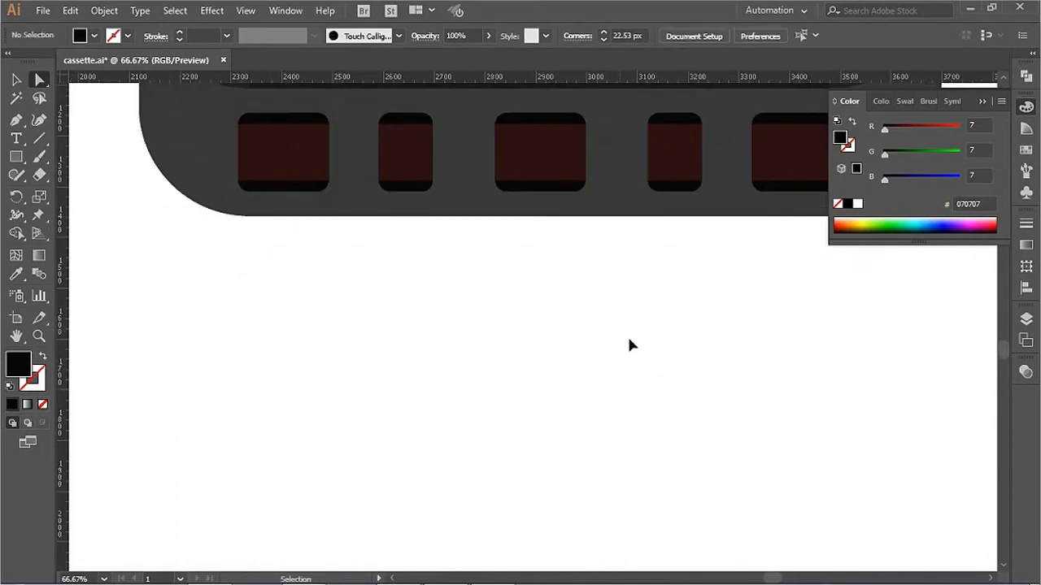
Step: Paste copies of the five windows and delete their tops, keeping only the bottom curves
{"action": "key", "text": "ctrl+v"}
{"action": "left_click_drag", "start_coordinate": [550, 367], "coordinate": [541, 365]}
{"action": "key", "text": "a"}
{"action": "left_click_drag", "start_coordinate": [220, 267], "coordinate": [862, 368]}
{"action": "left_click_drag", "start_coordinate": [158, 251], "coordinate": [841, 337]}
{"action": "key", "text": "Delete"}
Step: Colour the bottom curves grey 707070 and place them behind the windows as lips
{"action": "key", "text": "i"}
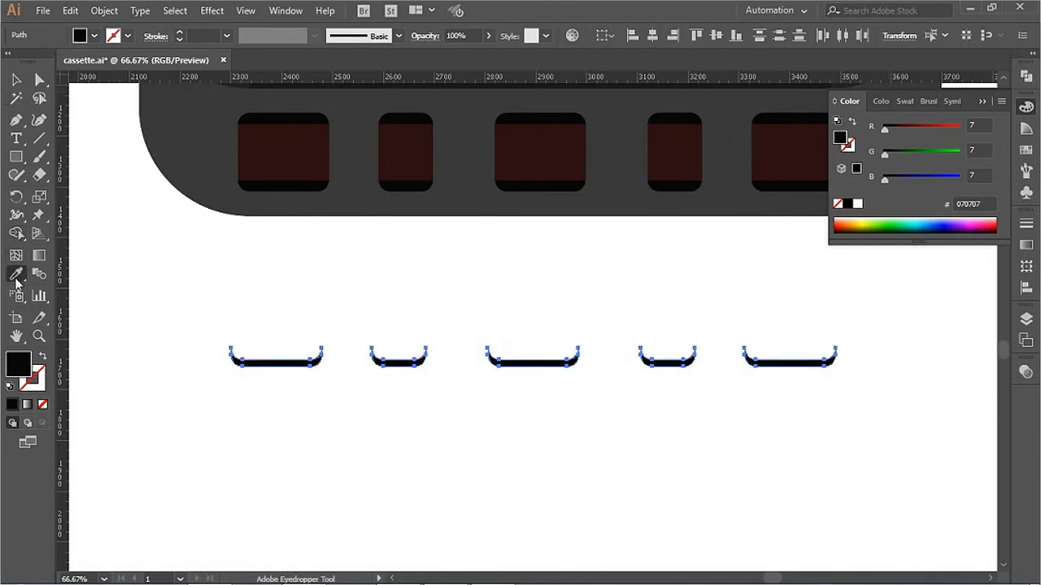
{"action": "left_click", "coordinate": [732, 169]}
{"action": "left_click_drag", "start_coordinate": [244, 360], "coordinate": [248, 196]}
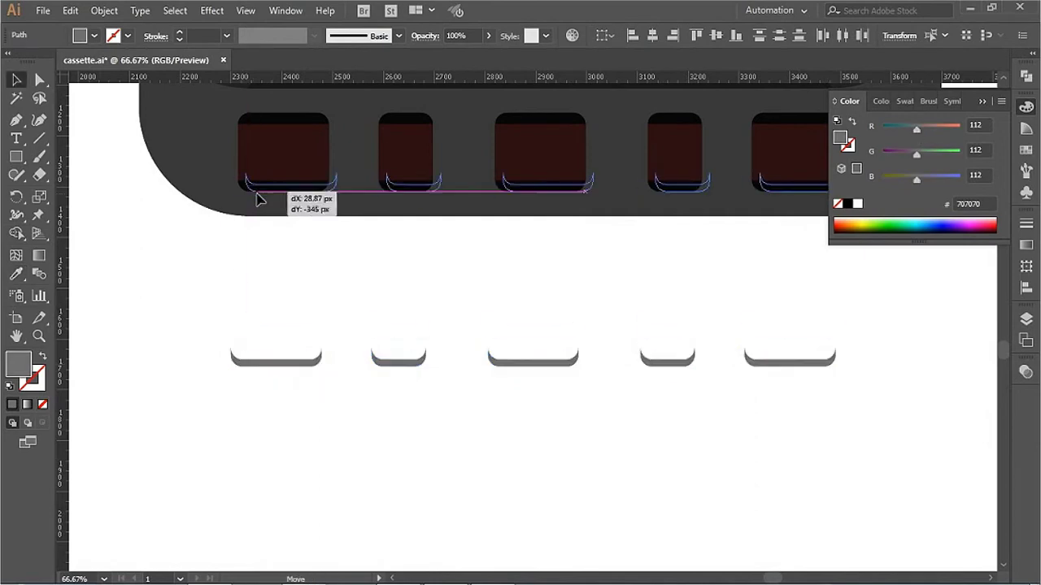
{"action": "key", "text": "v"}
{"action": "left_click", "coordinate": [482, 309]}
{"action": "key", "text": "ctrl+minus"}
{"action": "scroll", "coordinate": [802, 414], "scroll_direction": "down", "scroll_amount": 1}
{"action": "scroll", "coordinate": [651, 469], "scroll_direction": "up", "scroll_amount": 2}
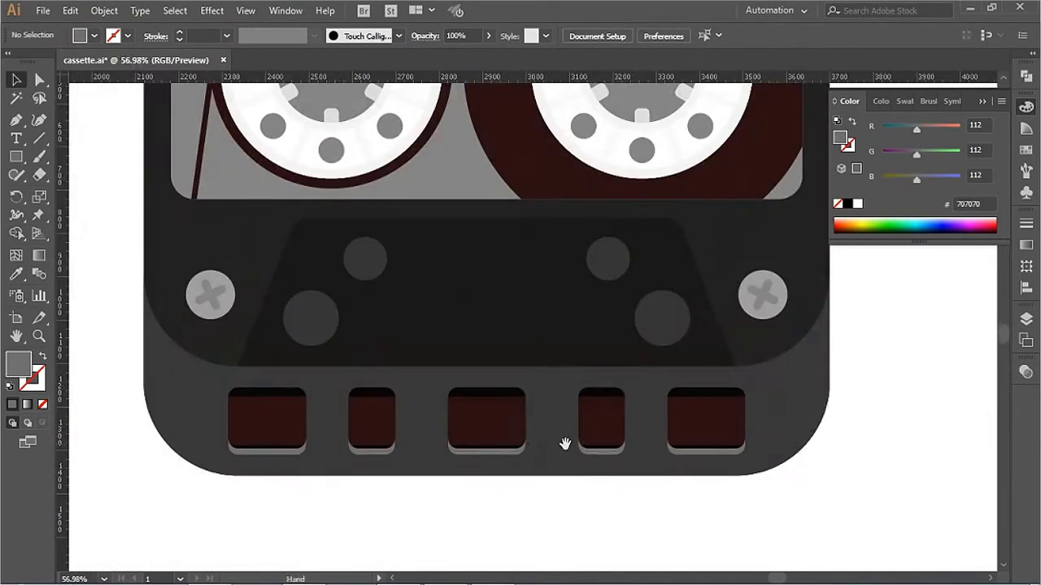
Step: Draw a rectangle over the first bottom window
{"action": "left_click_drag", "start_coordinate": [503, 473], "coordinate": [503, 473]}
{"action": "left_click", "coordinate": [398, 358], "text": "ctrl"}
{"action": "left_click_drag", "start_coordinate": [355, 335], "coordinate": [380, 399]}
{"action": "key", "text": "v"}
{"action": "left_click", "coordinate": [344, 435]}
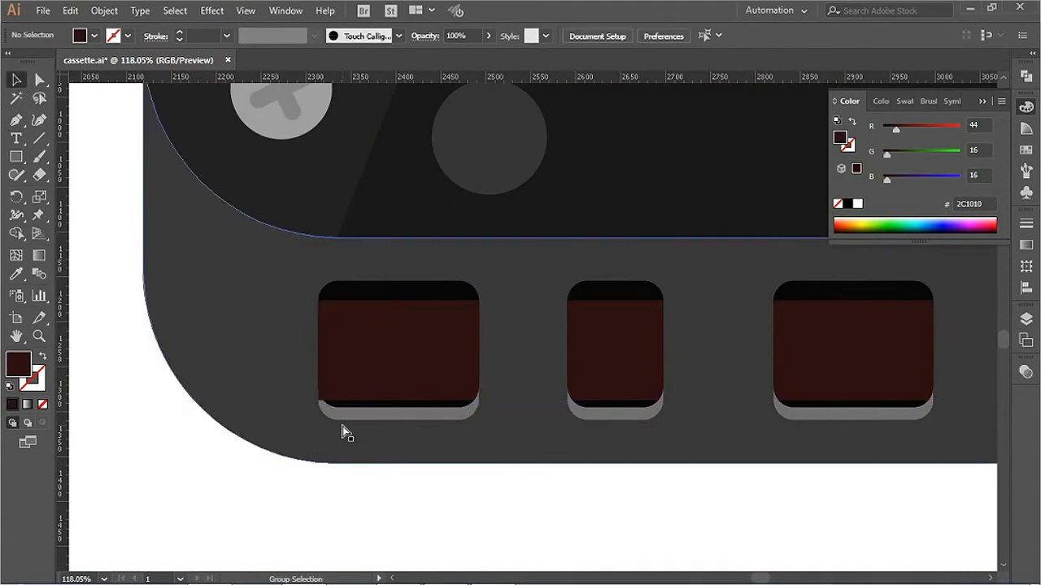
Step: Give the rectangle a linear gradient with an added middle stop and a near-black left stop
{"action": "key", "text": "a"}
{"action": "left_click", "coordinate": [342, 411]}
{"action": "key", "text": "ctrl+F9"}
{"action": "key", "text": "v"}
{"action": "left_click", "coordinate": [850, 244]}
{"action": "left_click_drag", "start_coordinate": [380, 350], "coordinate": [480, 350]}
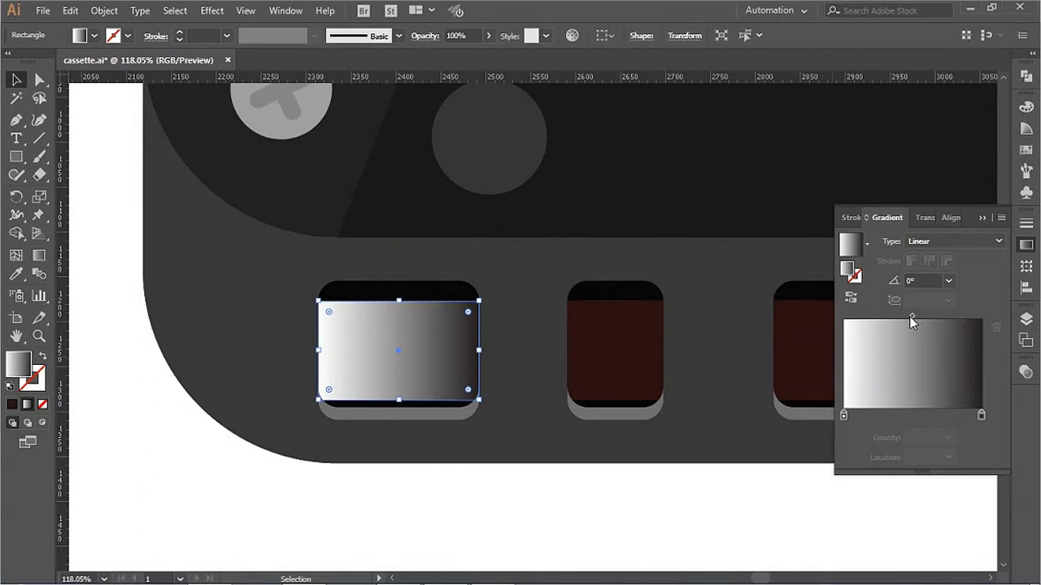
{"action": "left_click_drag", "start_coordinate": [911, 318], "coordinate": [958, 317]}
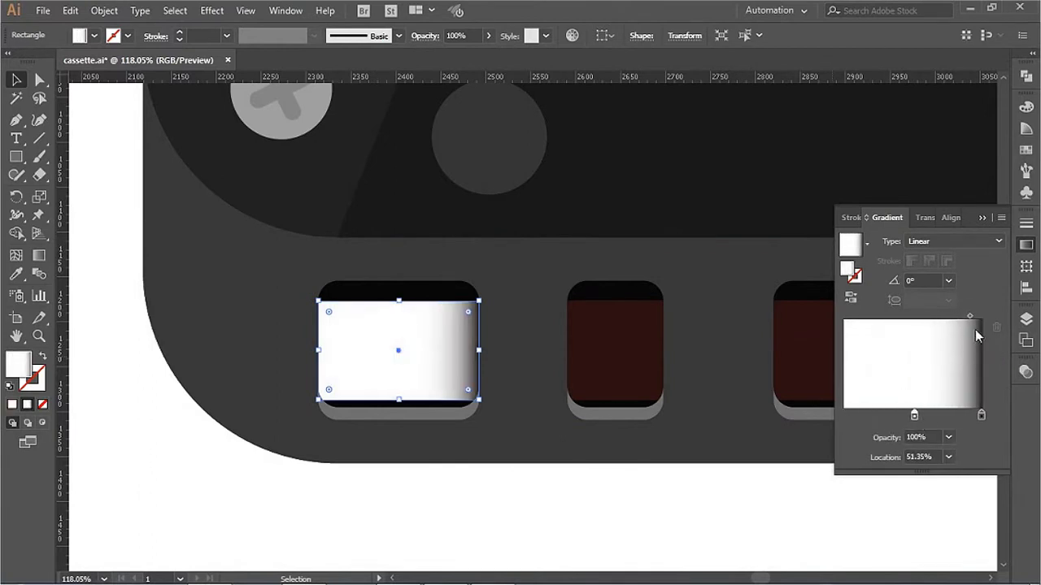
{"action": "left_click", "coordinate": [914, 416]}
{"action": "left_click", "coordinate": [843, 416]}
{"action": "double_click", "coordinate": [843, 417]}
{"action": "left_click_drag", "start_coordinate": [919, 244], "coordinate": [854, 244]}
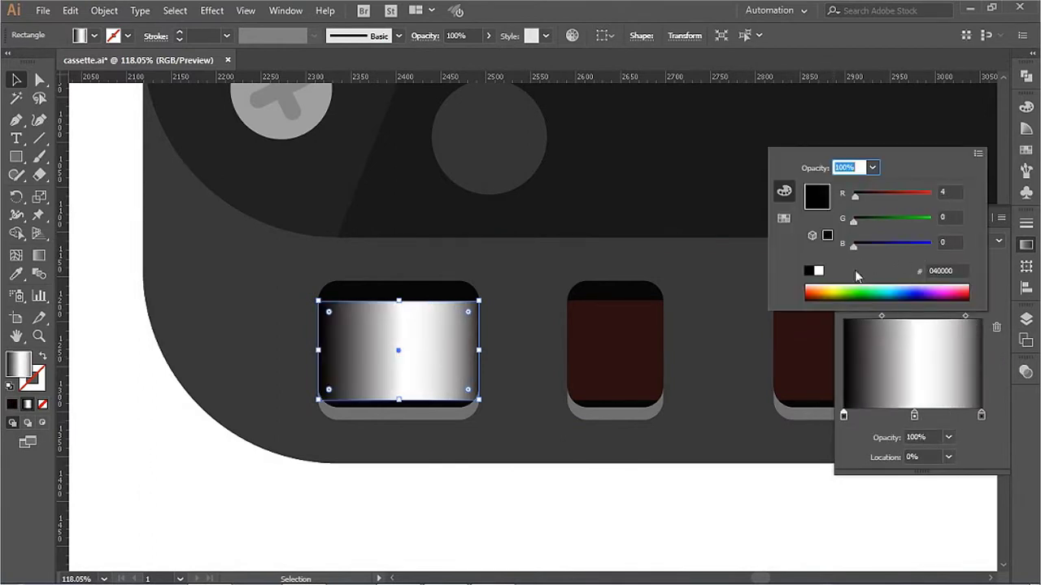
{"action": "left_click_drag", "start_coordinate": [879, 316], "coordinate": [855, 316]}
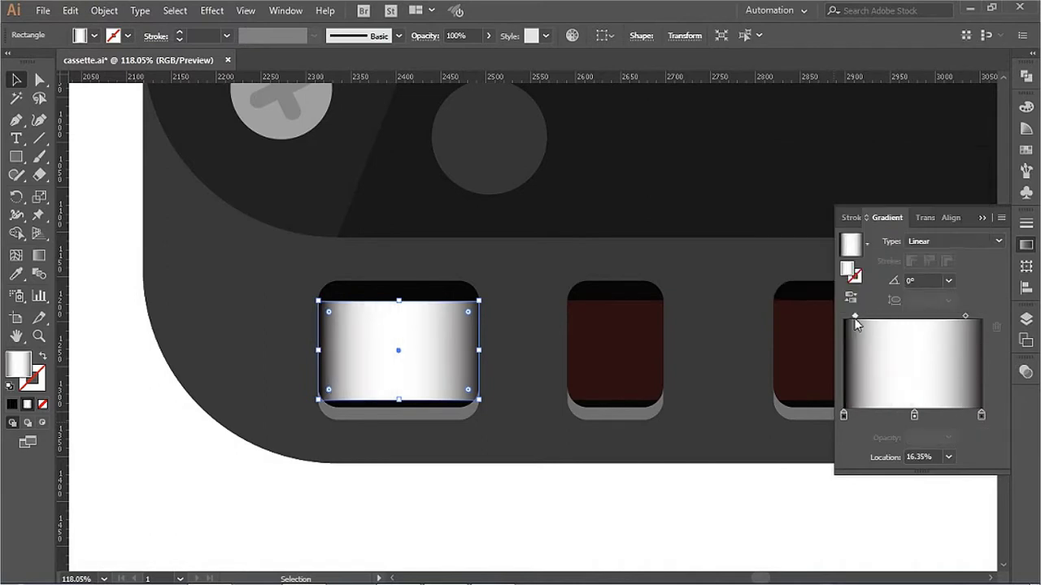
Step: Set the right gradient stop to black and blend the rectangle as Multiply at 30% opacity
{"action": "double_click", "coordinate": [981, 417]}
{"action": "left_click", "coordinate": [975, 155]}
{"action": "left_click", "coordinate": [870, 186]}
{"action": "key", "text": "Escape"}
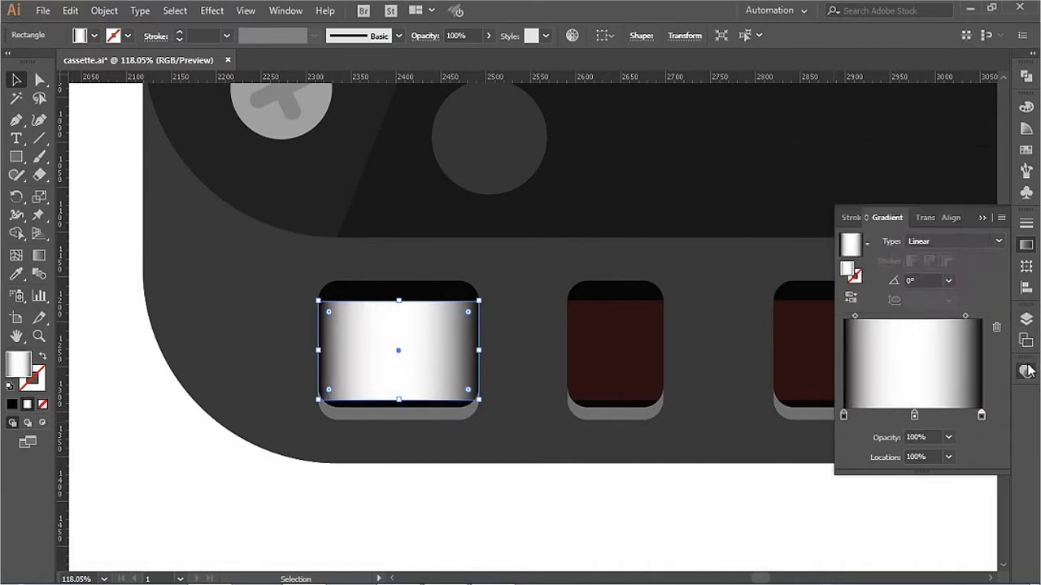
{"action": "key", "text": "ctrl+shift+F10"}
{"action": "left_click", "coordinate": [879, 389]}
{"action": "left_click", "coordinate": [870, 139]}
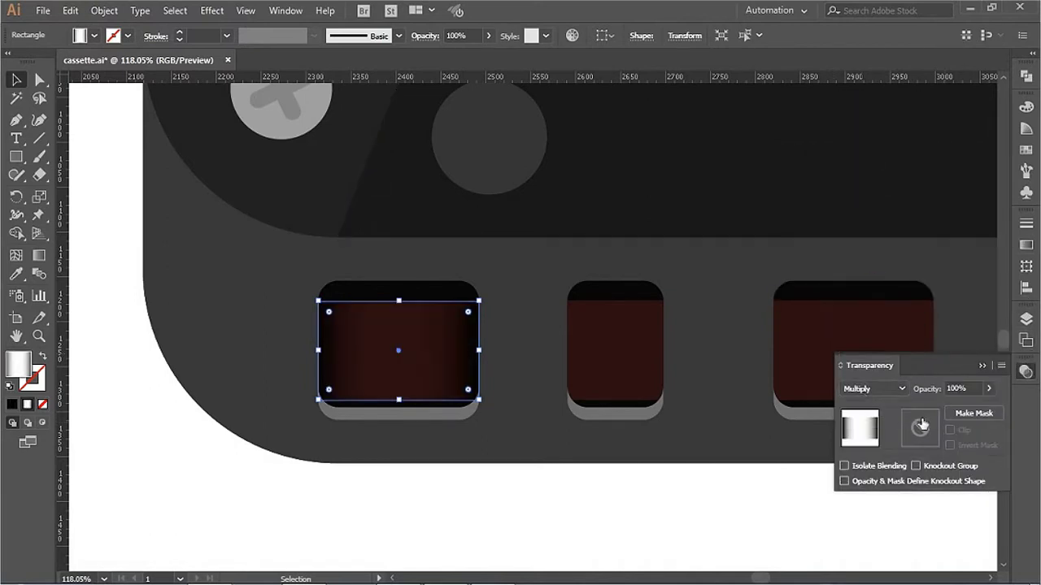
Step: Copy the sheen rectangle onto the other bottom windows, widening one copy to fit
{"action": "scroll", "coordinate": [657, 474], "scroll_direction": "right", "scroll_amount": 5}
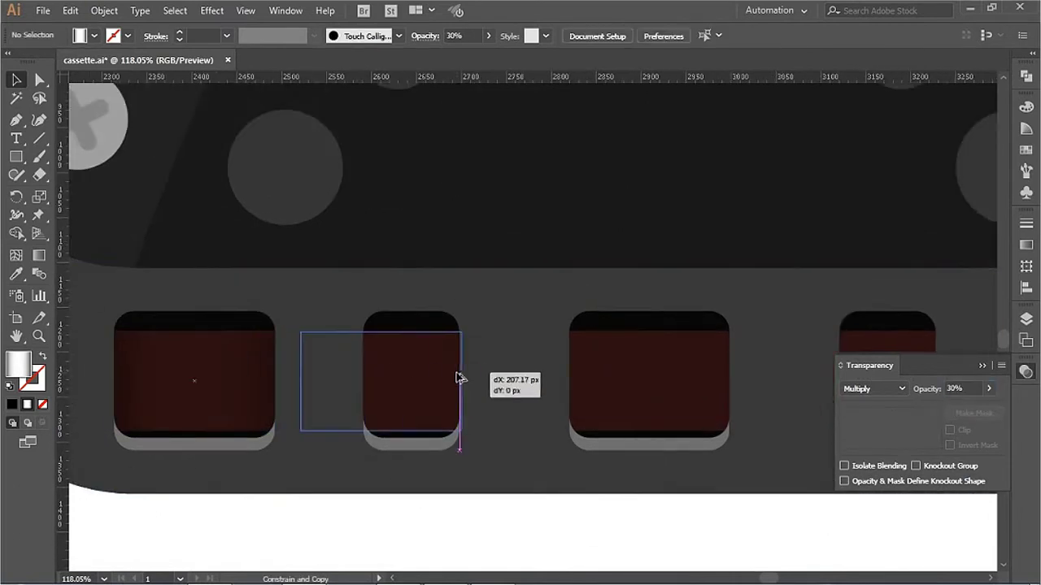
{"action": "left_click_drag", "start_coordinate": [145, 372], "coordinate": [362, 374]}
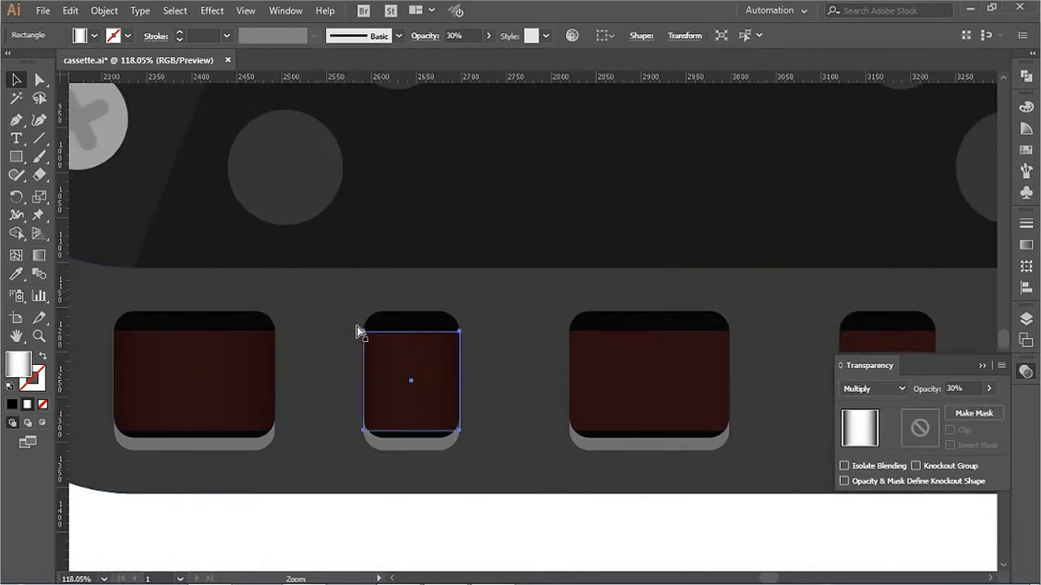
{"action": "scroll", "coordinate": [482, 362], "scroll_direction": "up", "scroll_amount": 1}
{"action": "scroll", "coordinate": [559, 460], "scroll_direction": "right", "scroll_amount": 5}
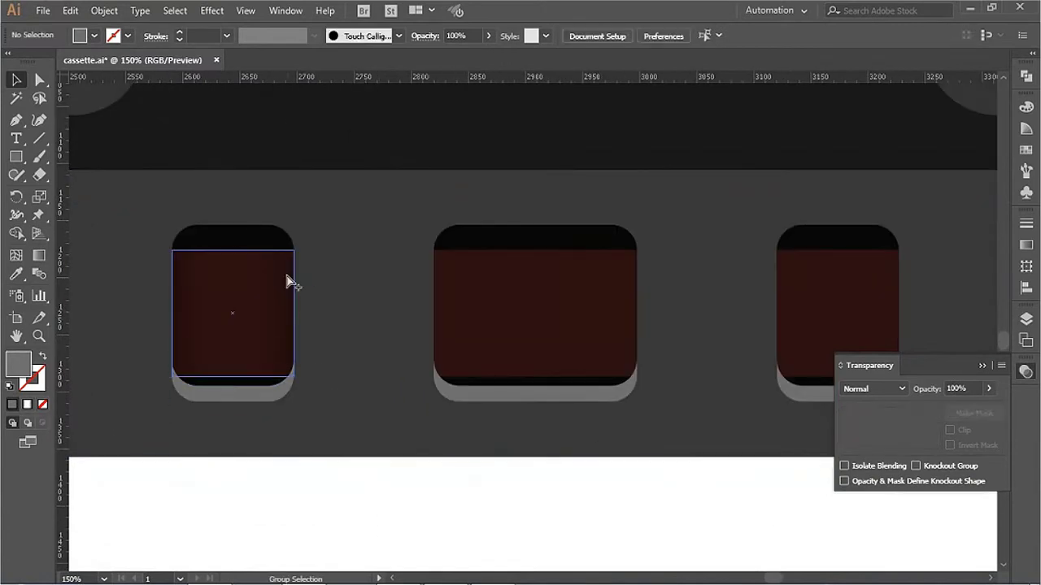
{"action": "left_click_drag", "start_coordinate": [285, 279], "coordinate": [641, 291]}
{"action": "left_click_drag", "start_coordinate": [433, 308], "coordinate": [615, 351]}
{"action": "scroll", "coordinate": [156, 307], "scroll_direction": "down", "scroll_amount": 2}
{"action": "scroll", "coordinate": [604, 383], "scroll_direction": "left", "scroll_amount": 3}
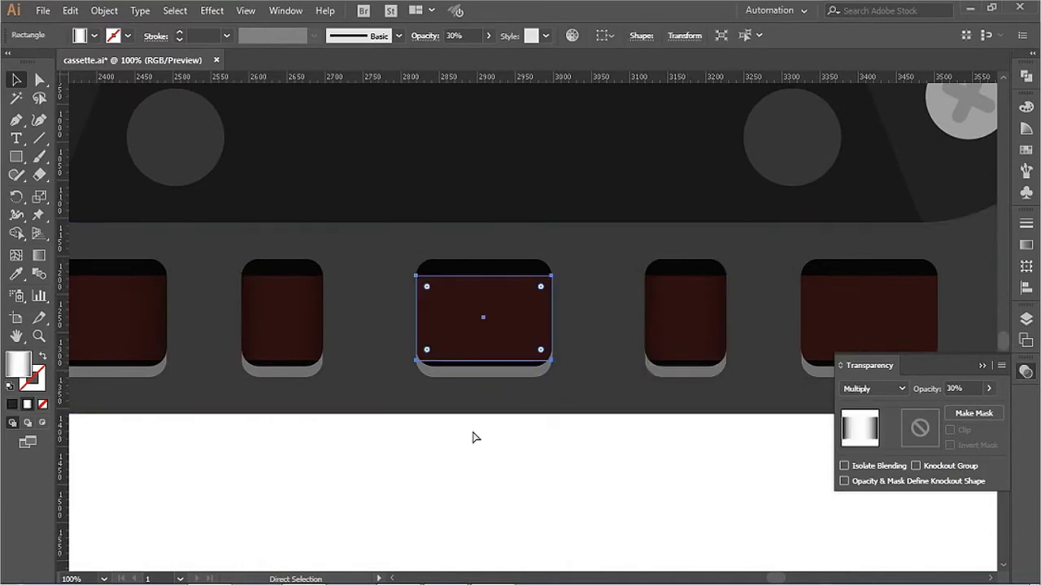
{"action": "scroll", "coordinate": [500, 398], "scroll_direction": "left", "scroll_amount": 10}
{"action": "scroll", "coordinate": [348, 390], "scroll_direction": "right", "scroll_amount": 10}
{"action": "left_click_drag", "start_coordinate": [338, 275], "coordinate": [575, 275]}
{"action": "left_click", "coordinate": [476, 367]}
{"action": "scroll", "coordinate": [530, 302], "scroll_direction": "down", "scroll_amount": 3}
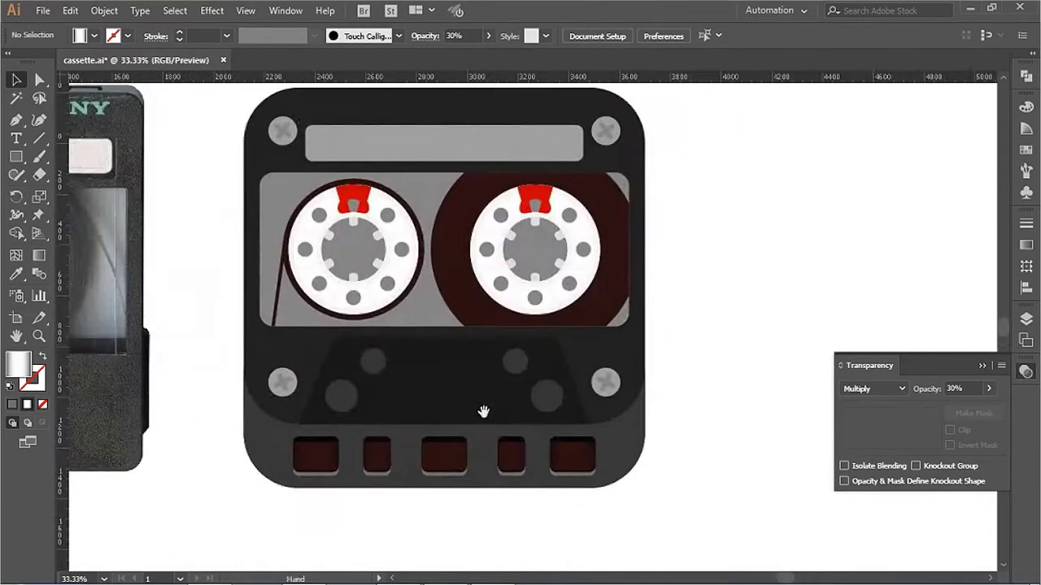
{"action": "scroll", "coordinate": [483, 410], "scroll_direction": "up", "scroll_amount": 1}
{"action": "scroll", "coordinate": [593, 309], "scroll_direction": "up", "scroll_amount": 1}
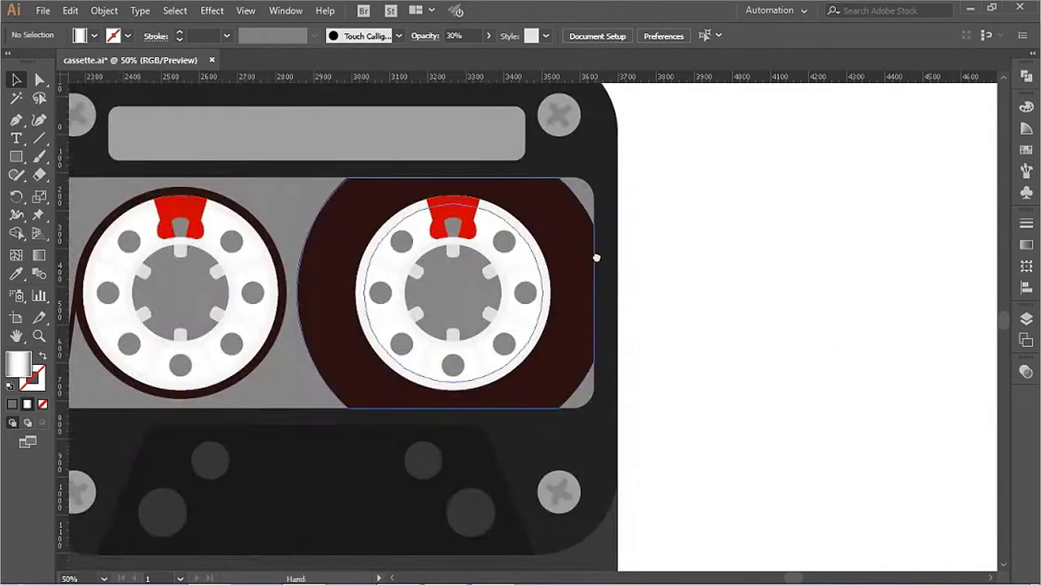
Step: Select the lower panel's trapezoid tape-path shape
{"action": "scroll", "coordinate": [581, 258], "scroll_direction": "left", "scroll_amount": 3}
{"action": "scroll", "coordinate": [542, 436], "scroll_direction": "down", "scroll_amount": 3}
{"action": "left_click", "coordinate": [451, 387]}
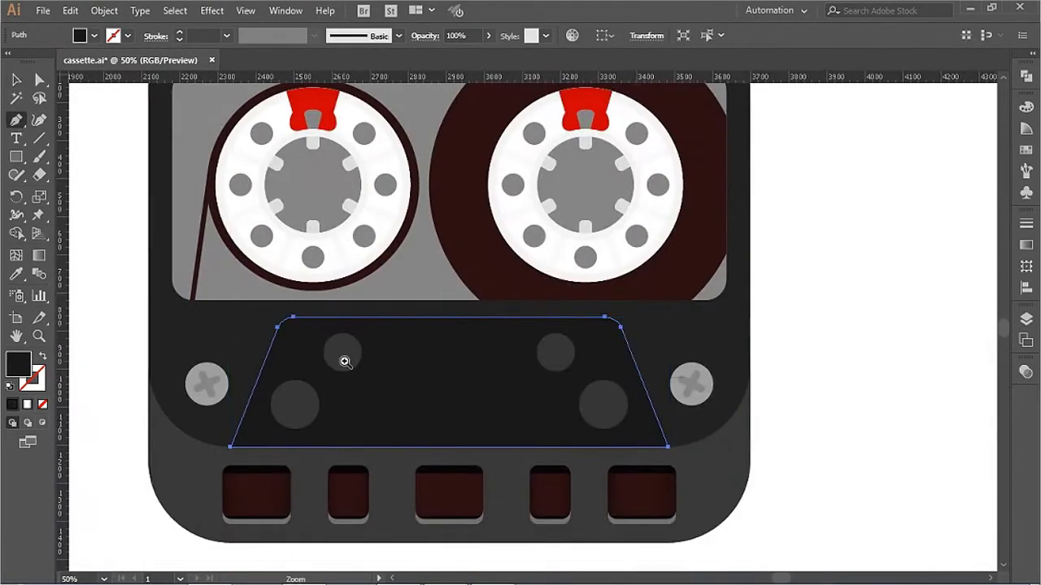
{"action": "scroll", "coordinate": [157, 231], "scroll_direction": "up", "scroll_amount": 1}
{"action": "left_click", "coordinate": [476, 268], "text": "ctrl"}
{"action": "scroll", "coordinate": [477, 267], "scroll_direction": "right", "scroll_amount": 3}
{"action": "left_click", "coordinate": [293, 274], "text": "ctrl"}
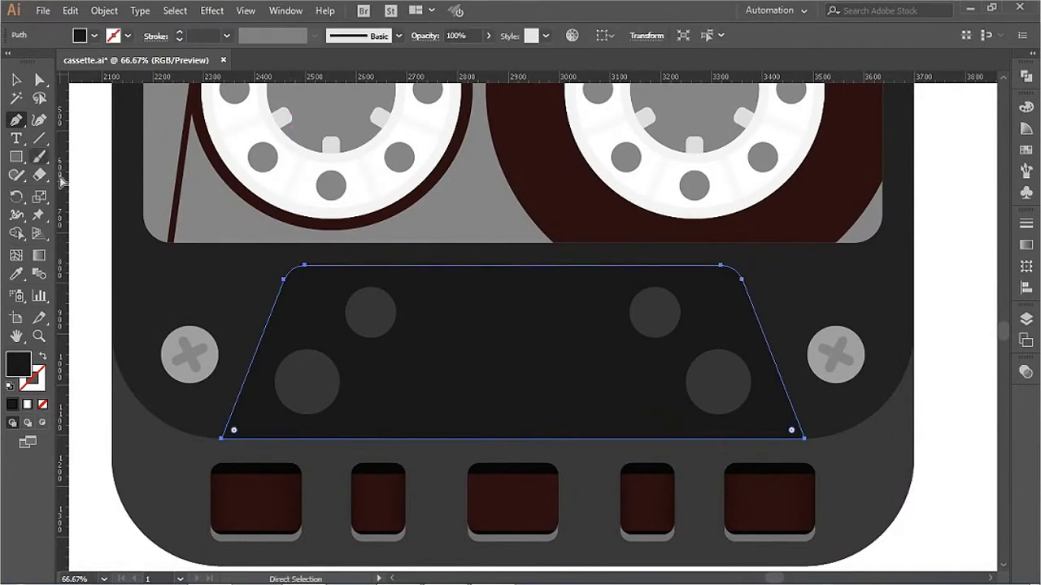
{"action": "left_click", "coordinate": [39, 138]}
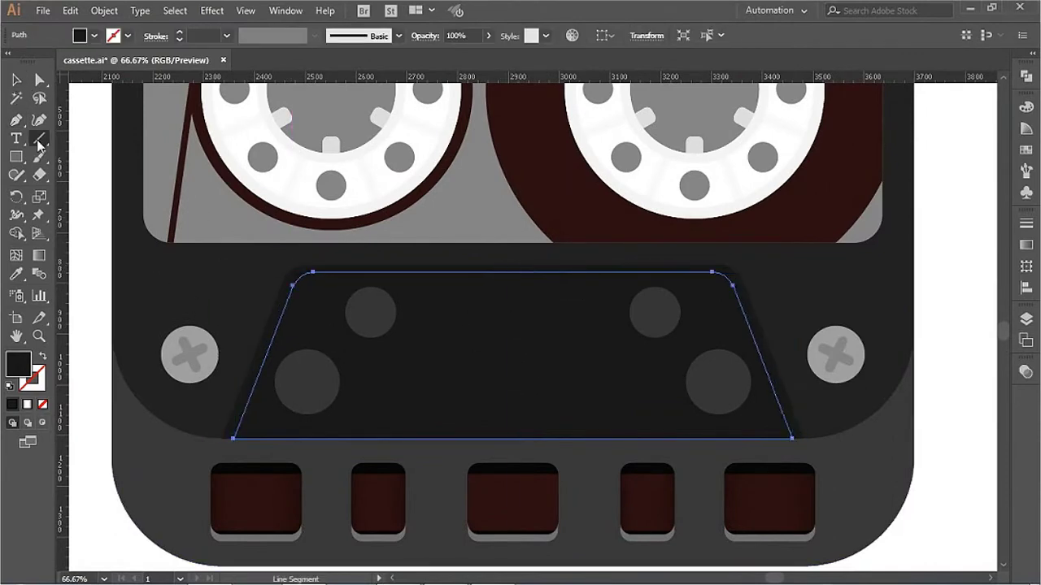
{"action": "scroll", "coordinate": [228, 244], "scroll_direction": "up", "scroll_amount": 3}
{"action": "scroll", "coordinate": [704, 269], "scroll_direction": "right", "scroll_amount": 5}
{"action": "scroll", "coordinate": [648, 316], "scroll_direction": "down", "scroll_amount": 3}
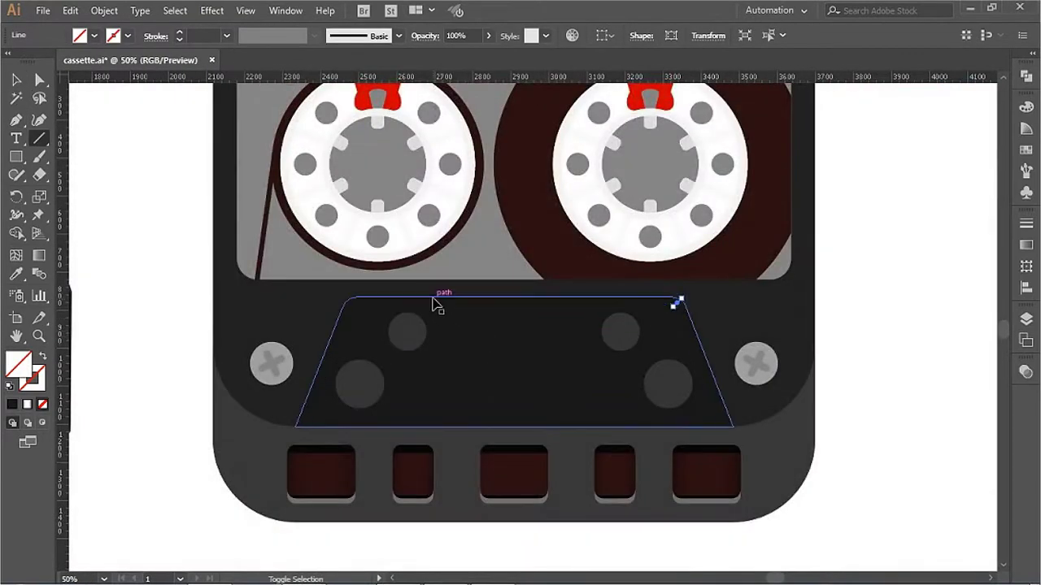
Step: Darken the left, top and right edge strips of the lower panel to dark grey
{"action": "key", "text": "i"}
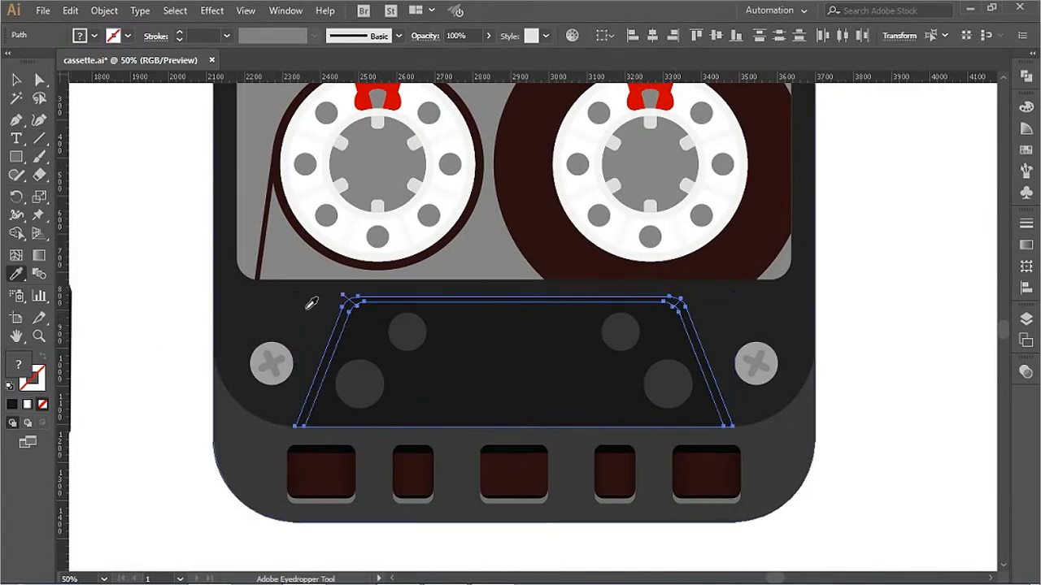
{"action": "scroll", "coordinate": [722, 326], "scroll_direction": "up", "scroll_amount": 4}
{"action": "scroll", "coordinate": [699, 301], "scroll_direction": "down", "scroll_amount": 1}
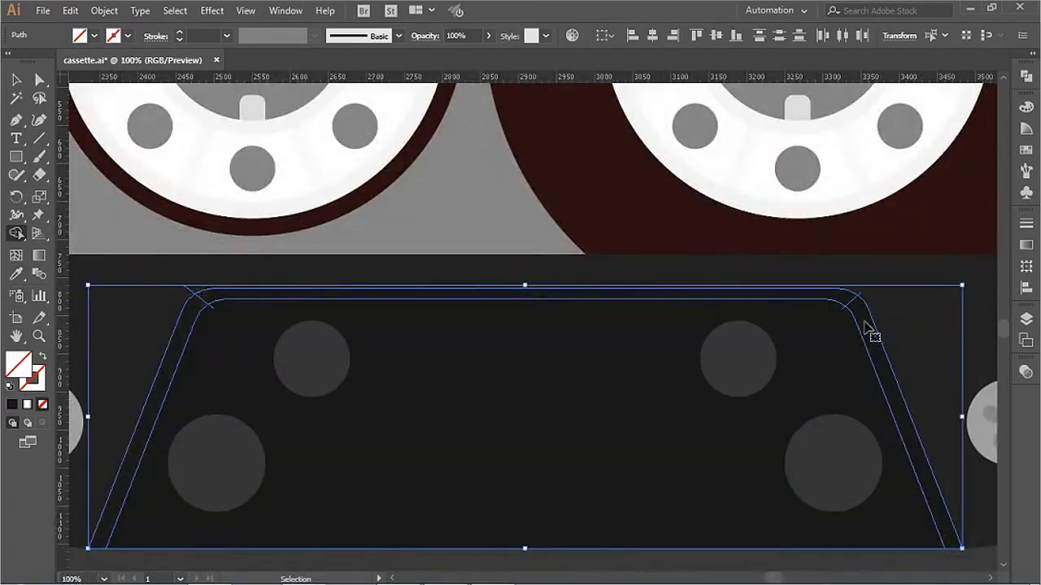
{"action": "key", "text": "v"}
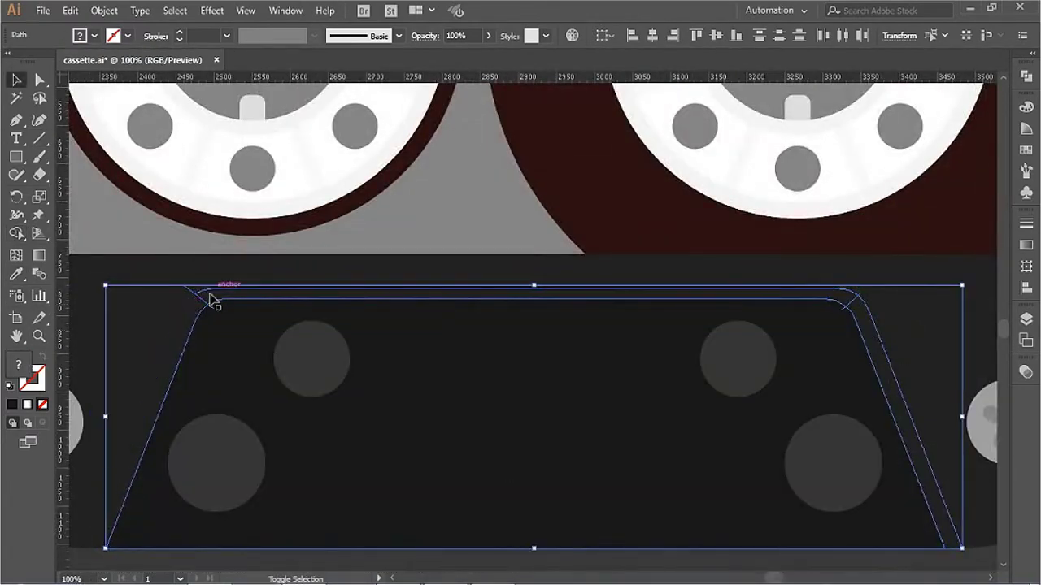
{"action": "key", "text": "ctrl+minus"}
{"action": "left_click", "coordinate": [341, 348]}
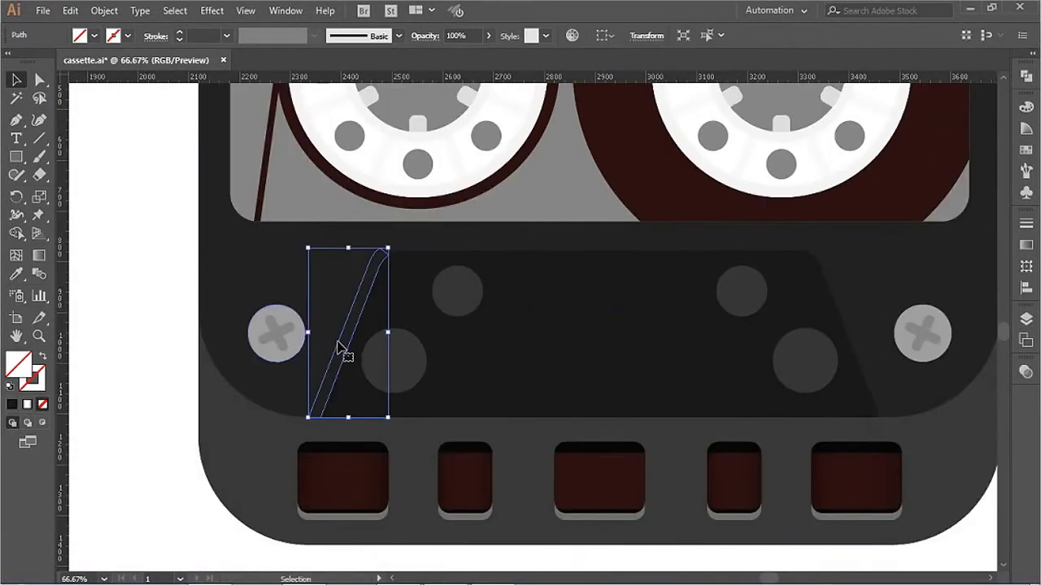
{"action": "left_click", "coordinate": [254, 268]}
{"action": "left_click", "coordinate": [697, 245], "text": "ctrl+shift"}
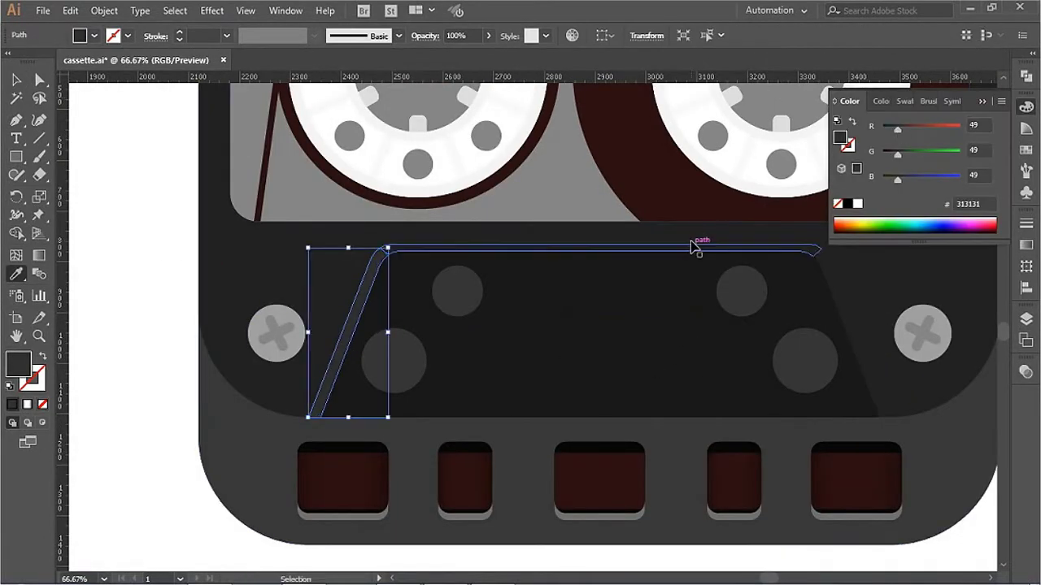
{"action": "left_click_drag", "start_coordinate": [901, 131], "coordinate": [889, 130]}
{"action": "scroll", "coordinate": [743, 512], "scroll_direction": "right", "scroll_amount": 5}
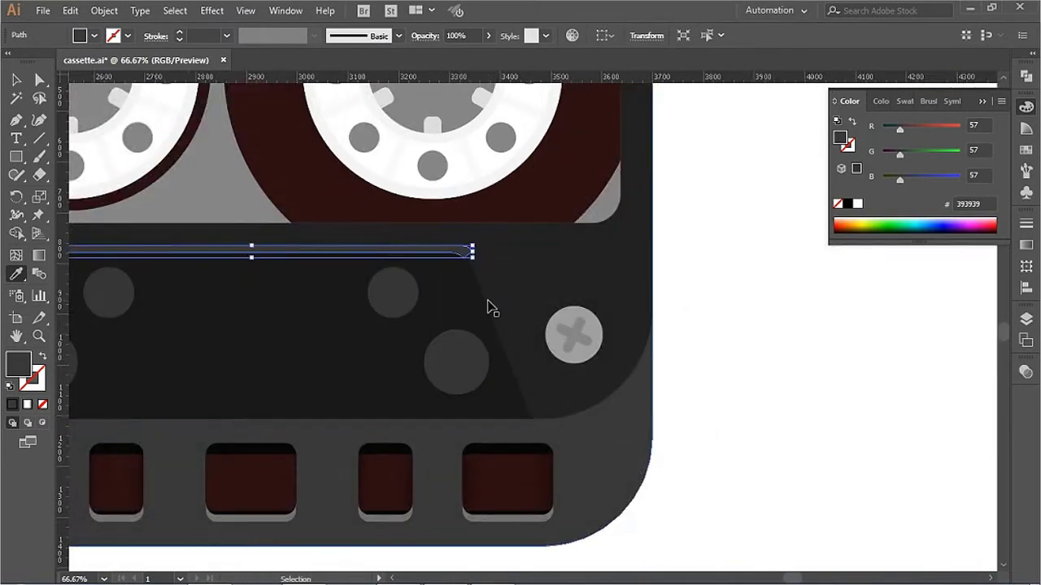
{"action": "left_click", "coordinate": [488, 301], "text": "ctrl+shift"}
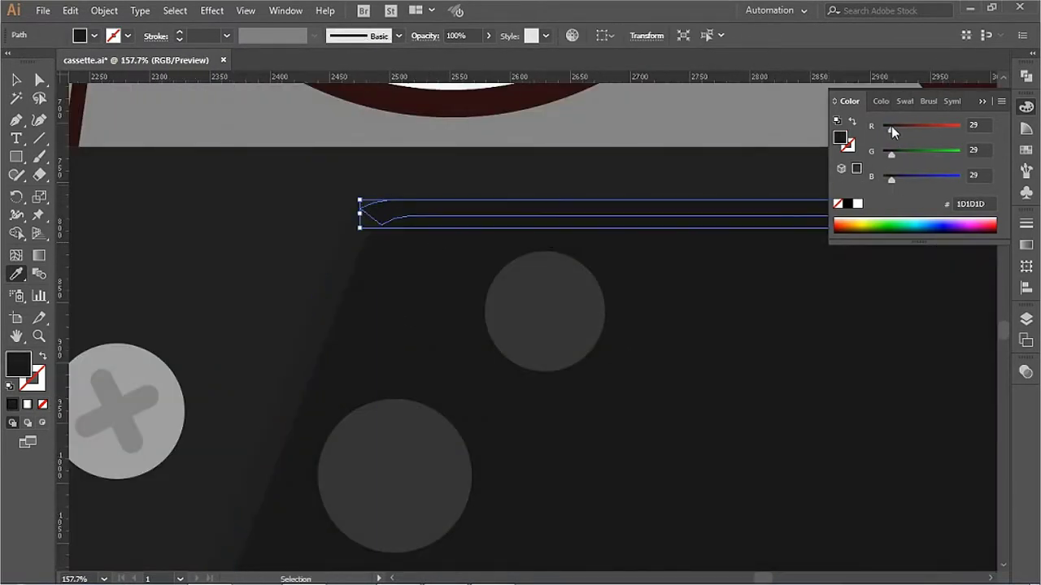
{"action": "left_click_drag", "start_coordinate": [891, 128], "coordinate": [895, 127]}
{"action": "scroll", "coordinate": [521, 366], "scroll_direction": "right", "scroll_amount": 10}
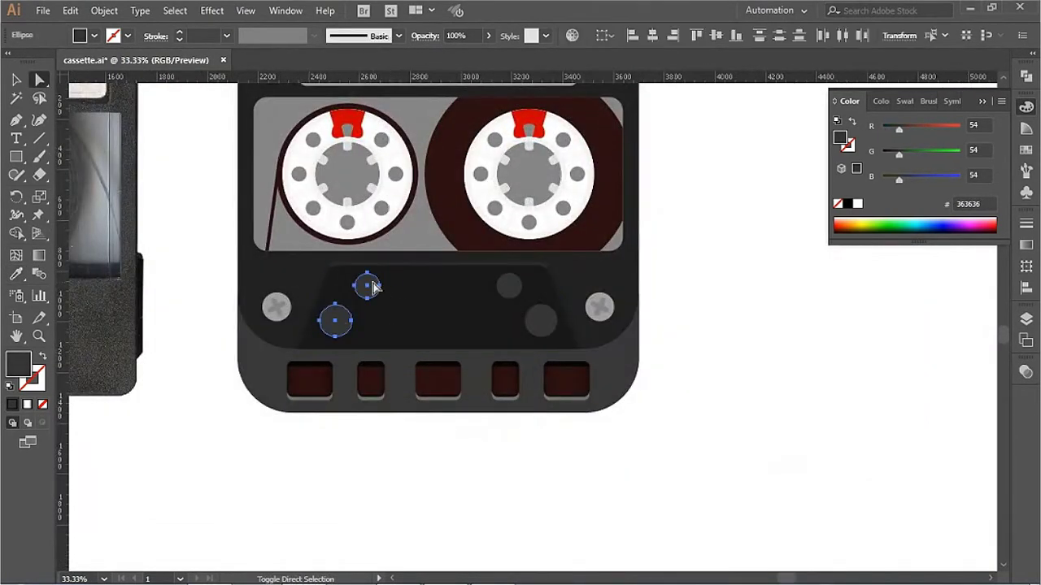
Step: Fill the four holes near-black 070707 and cut offset copies into crescents with Shape Builder
{"action": "left_click", "coordinate": [16, 272]}
{"action": "left_click", "coordinate": [268, 290]}
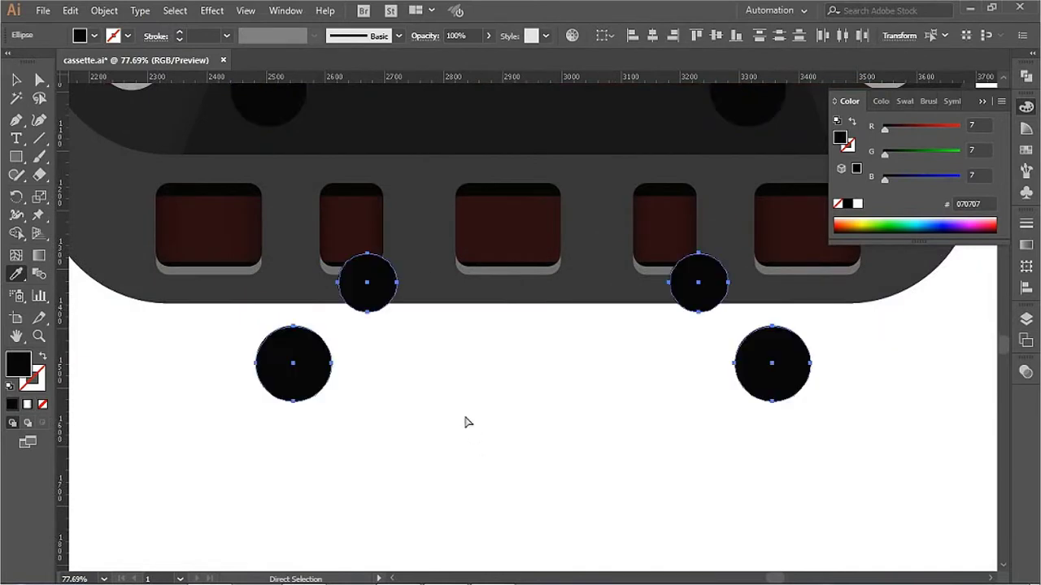
{"action": "left_click_drag", "start_coordinate": [295, 407], "coordinate": [299, 478]}
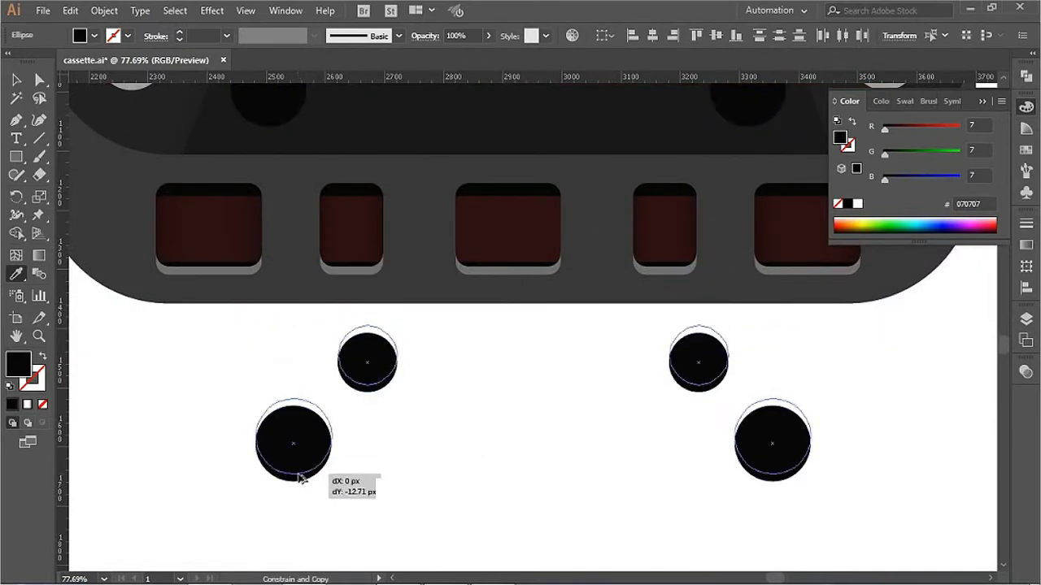
{"action": "key", "text": "shift+m"}
{"action": "left_click", "coordinate": [293, 431], "text": "alt"}
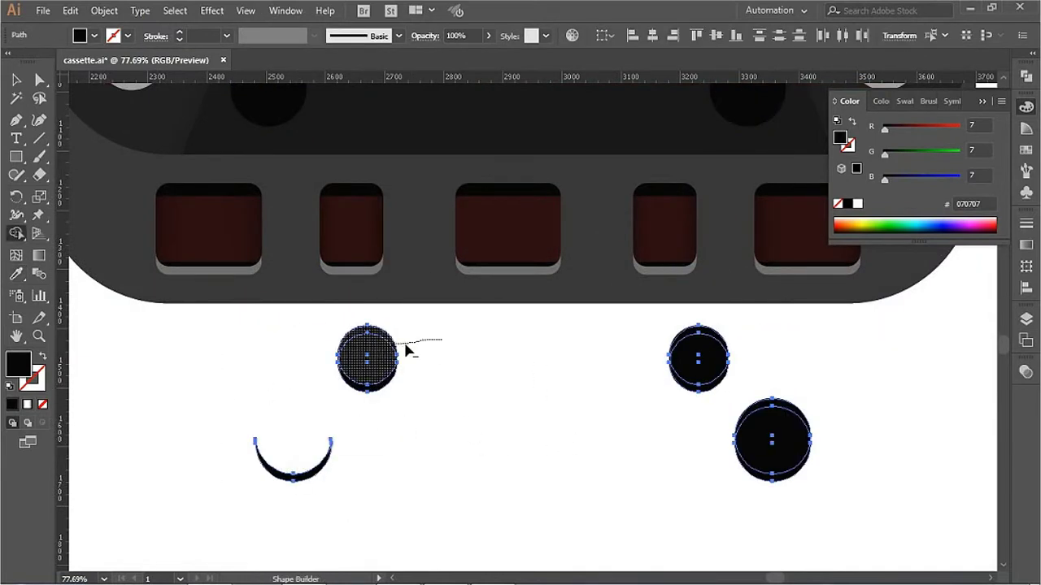
{"action": "left_click", "coordinate": [773, 413], "text": "alt"}
Step: Move the crescents beneath the holes and recolour them dark grey 282828
{"action": "key", "text": "i"}
{"action": "left_click", "coordinate": [197, 269]}
{"action": "key", "text": "v"}
{"action": "left_click_drag", "start_coordinate": [295, 480], "coordinate": [270, 132]}
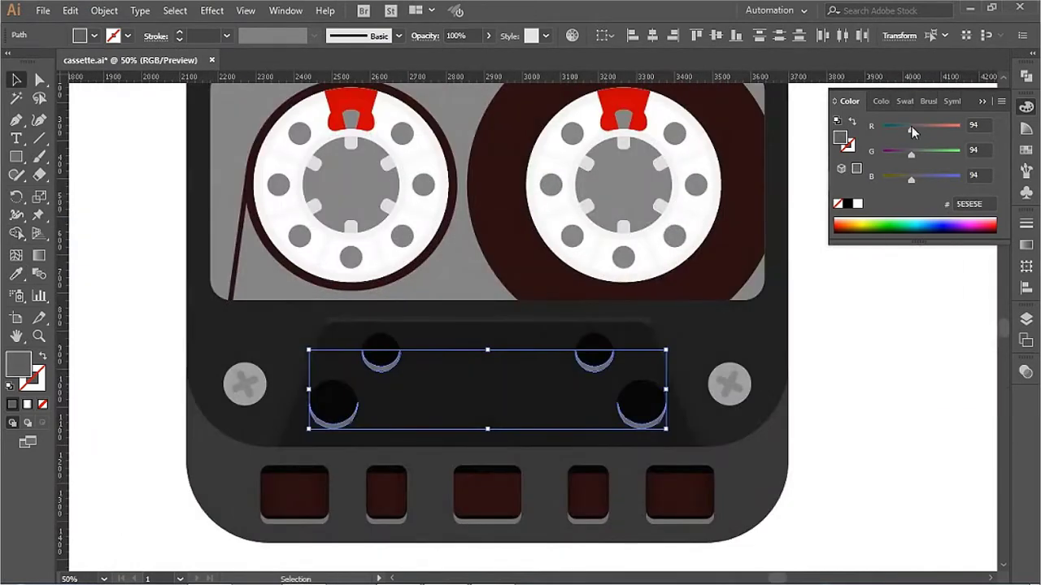
{"action": "left_click_drag", "start_coordinate": [912, 130], "coordinate": [897, 127]}
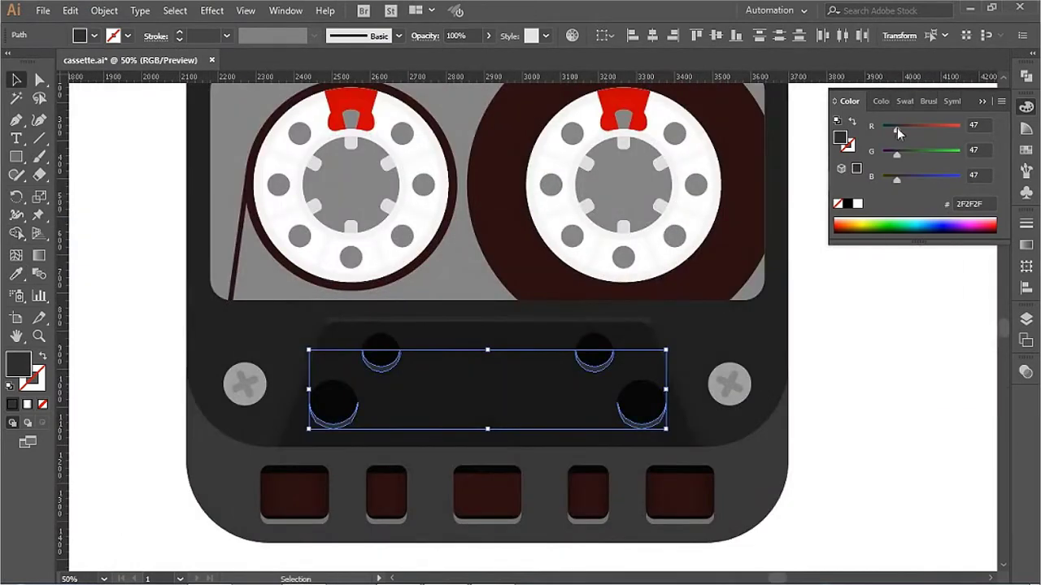
{"action": "left_click", "coordinate": [883, 427]}
{"action": "key", "text": "ctrl+minus"}
{"action": "left_click_drag", "start_coordinate": [497, 445], "coordinate": [493, 451]}
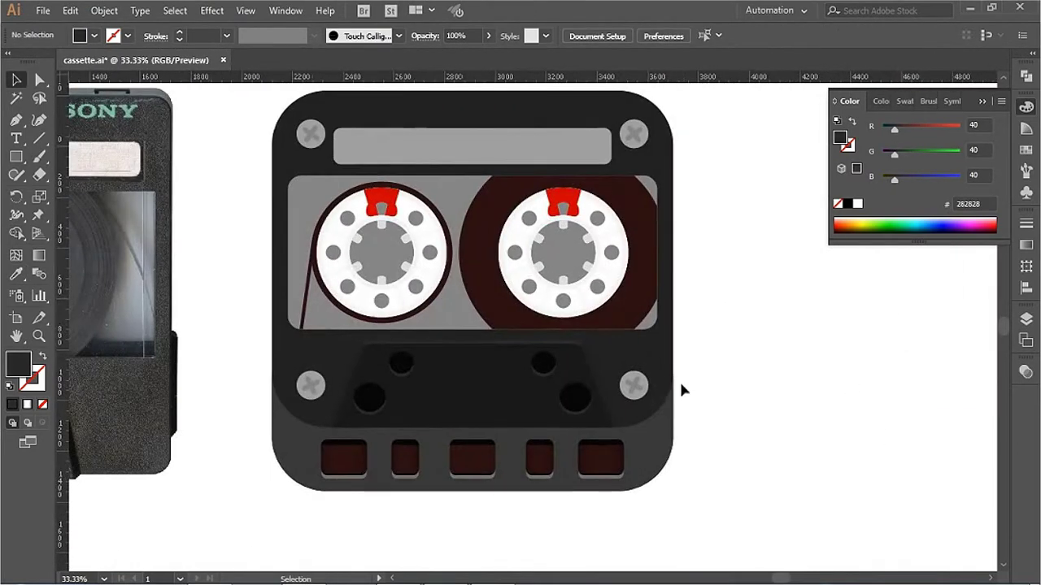
Step: Give the top-right screw a 12 pt dark outline by swapping its fill and stroke
{"action": "left_click", "coordinate": [646, 126]}
{"action": "scroll", "coordinate": [647, 126], "scroll_direction": "up", "scroll_amount": 5}
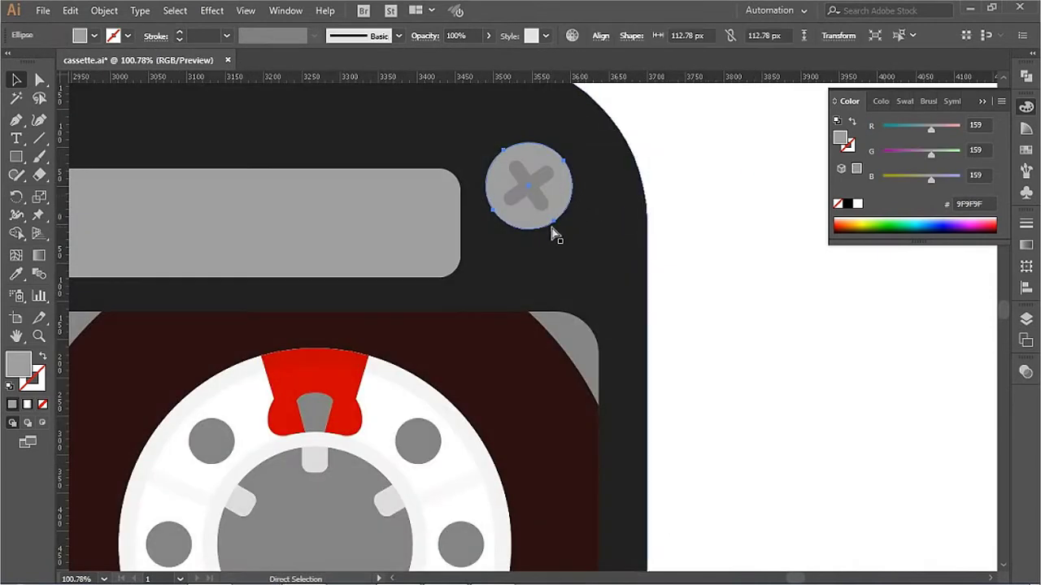
{"action": "key", "text": "shift+x"}
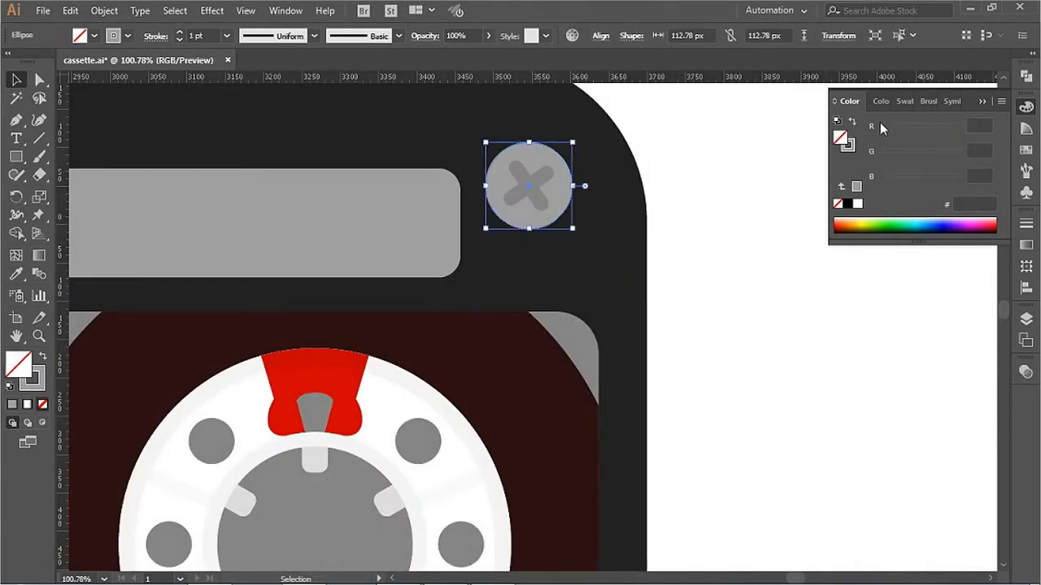
{"action": "key", "text": "v"}
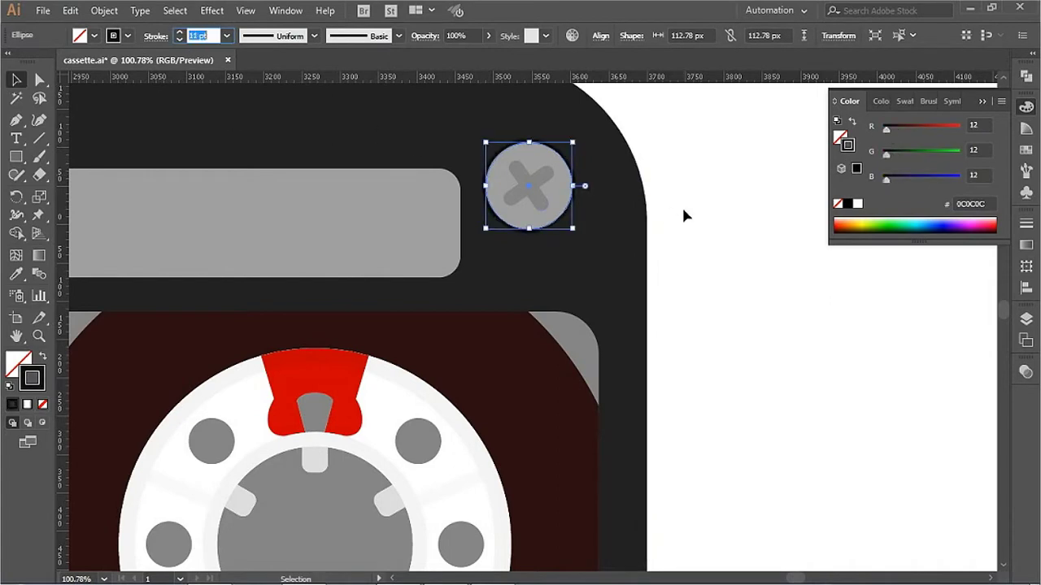
{"action": "type", "text": "12"}
{"action": "key", "text": "Return"}
{"action": "key", "text": "ctrl+shift+a"}
{"action": "key", "text": "ctrl+0"}
{"action": "scroll", "coordinate": [603, 394], "scroll_direction": "up", "scroll_amount": 5}
Step: Draw a circle over the screw and give it a radial gradient fill
{"action": "left_click_drag", "start_coordinate": [281, 215], "coordinate": [411, 372]}
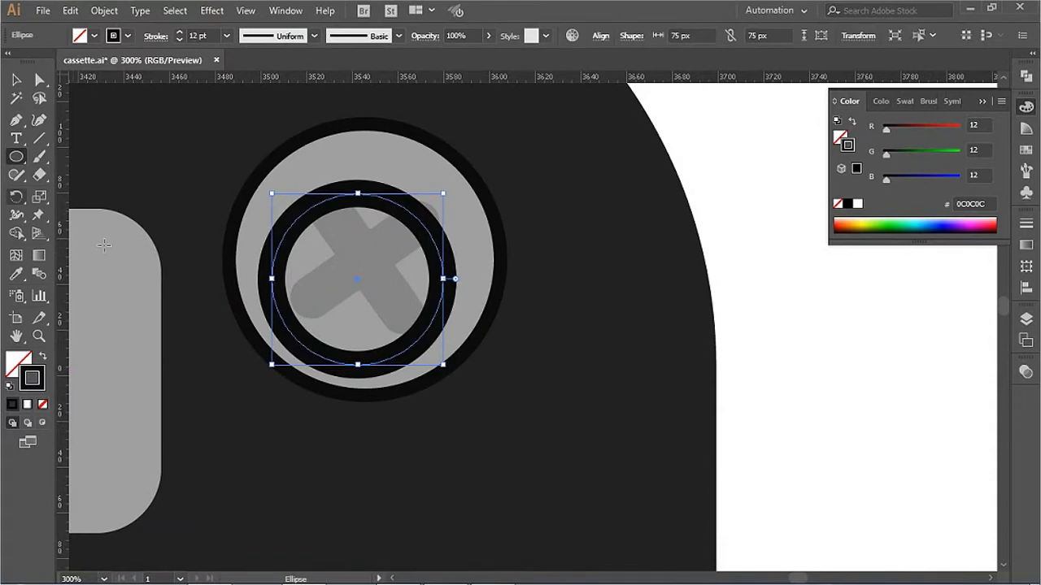
{"action": "left_click", "coordinate": [44, 356]}
{"action": "key", "text": "period"}
{"action": "left_click", "coordinate": [996, 326]}
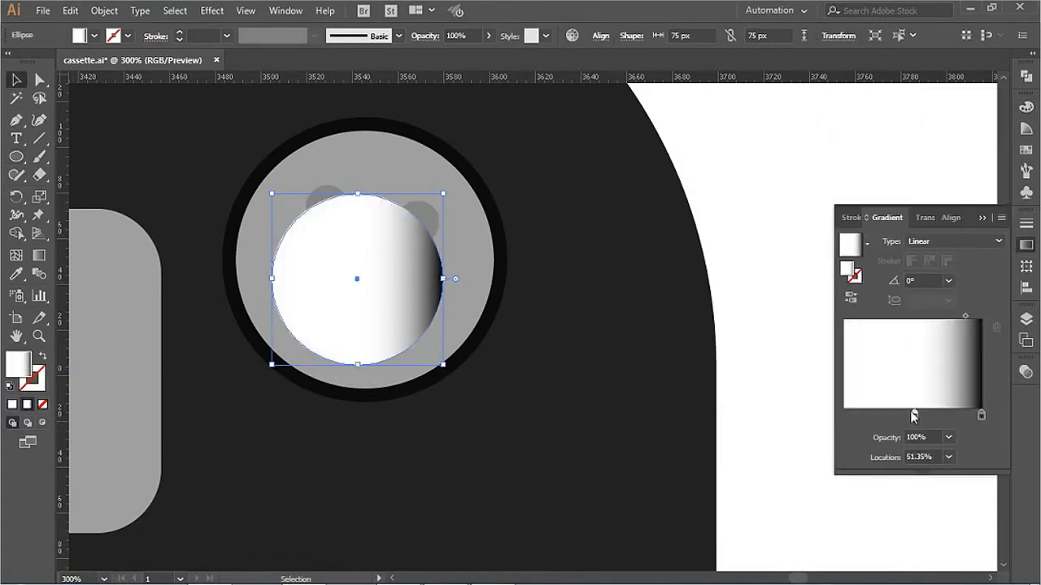
{"action": "left_click_drag", "start_coordinate": [914, 415], "coordinate": [823, 419]}
{"action": "left_click", "coordinate": [975, 240]}
{"action": "left_click", "coordinate": [966, 268]}
{"action": "key", "text": "v"}
{"action": "left_click_drag", "start_coordinate": [948, 315], "coordinate": [903, 315]}
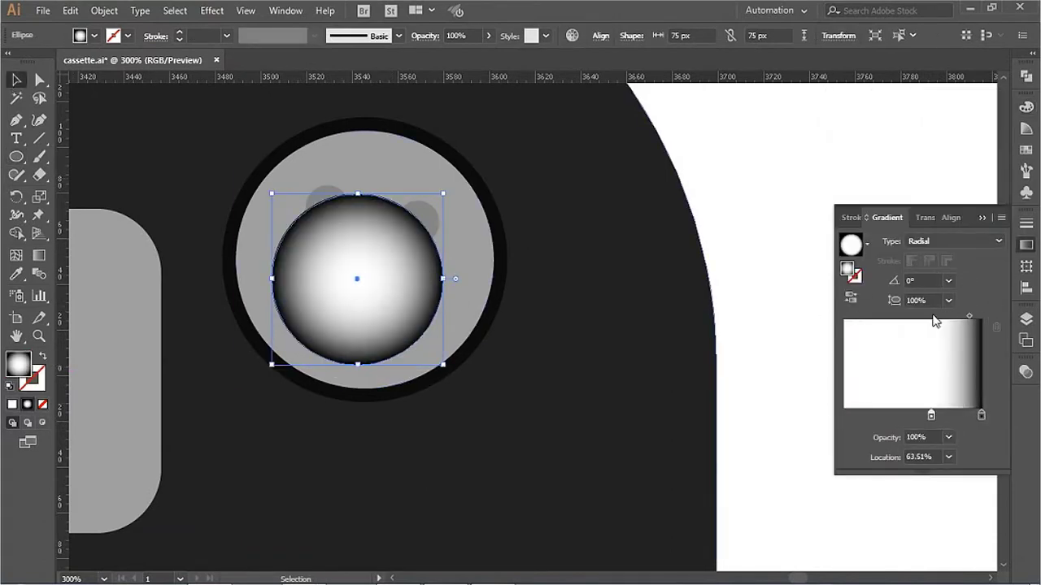
{"action": "left_click_drag", "start_coordinate": [443, 192], "coordinate": [462, 174]}
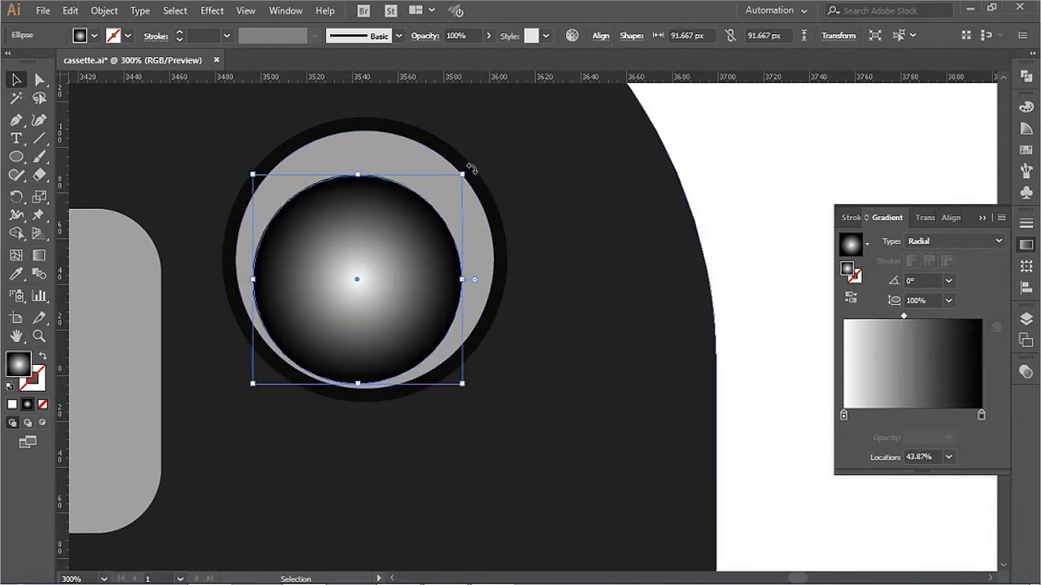
Step: Make the gradient's end stop white at 0% opacity and resize the highlight to fit the screw
{"action": "left_click", "coordinate": [1025, 372]}
{"action": "left_click", "coordinate": [874, 389]}
{"action": "left_click", "coordinate": [1026, 243]}
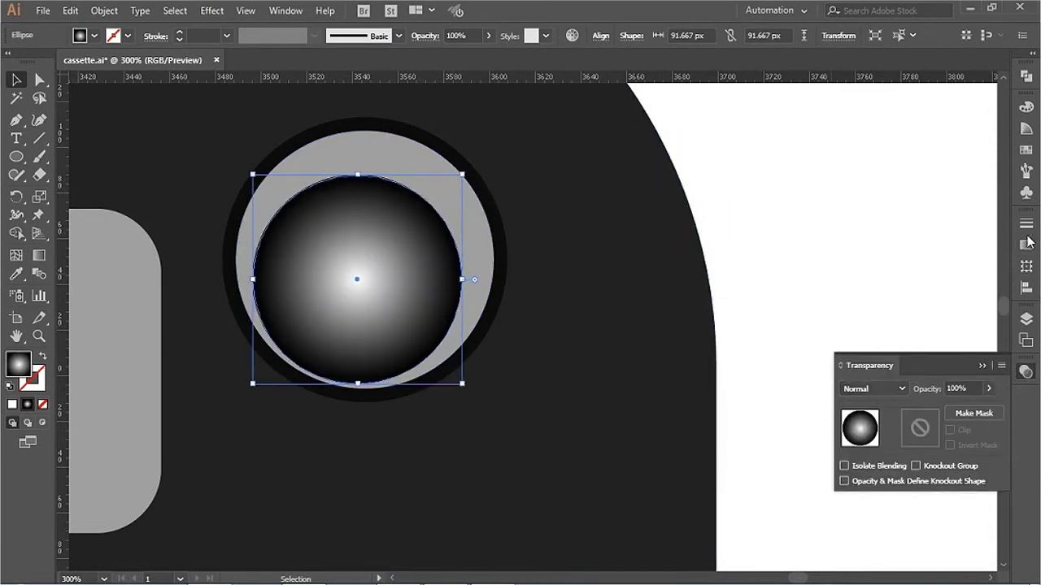
{"action": "left_click", "coordinate": [948, 437]}
{"action": "left_click", "coordinate": [964, 255]}
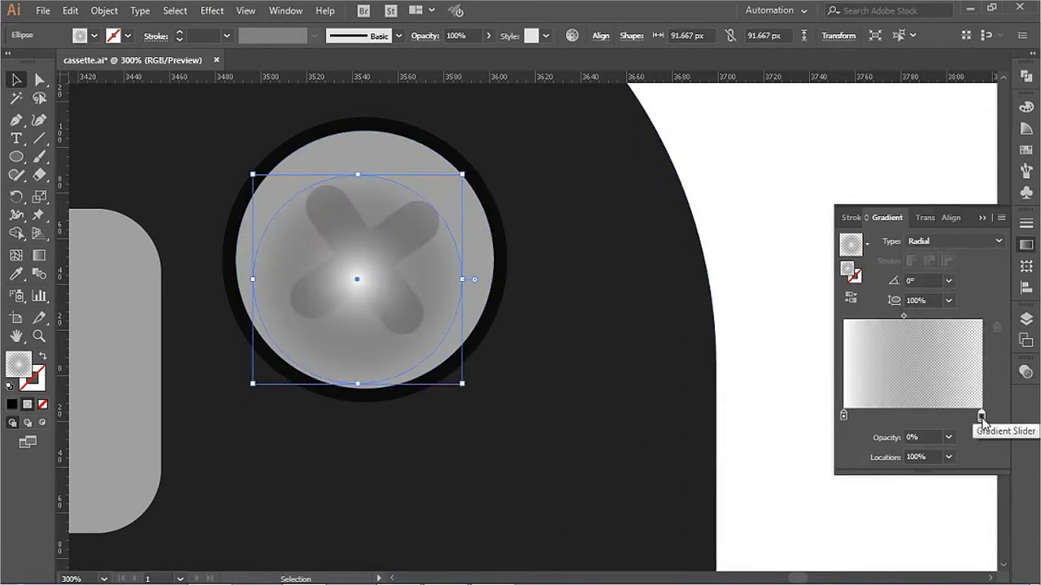
{"action": "double_click", "coordinate": [981, 416]}
{"action": "left_click", "coordinate": [809, 269]}
{"action": "key", "text": "ctrl+shift+a"}
{"action": "left_click", "coordinate": [354, 328]}
{"action": "left_click_drag", "start_coordinate": [358, 154], "coordinate": [365, 144]}
{"action": "left_click", "coordinate": [534, 346], "text": "ctrl+alt"}
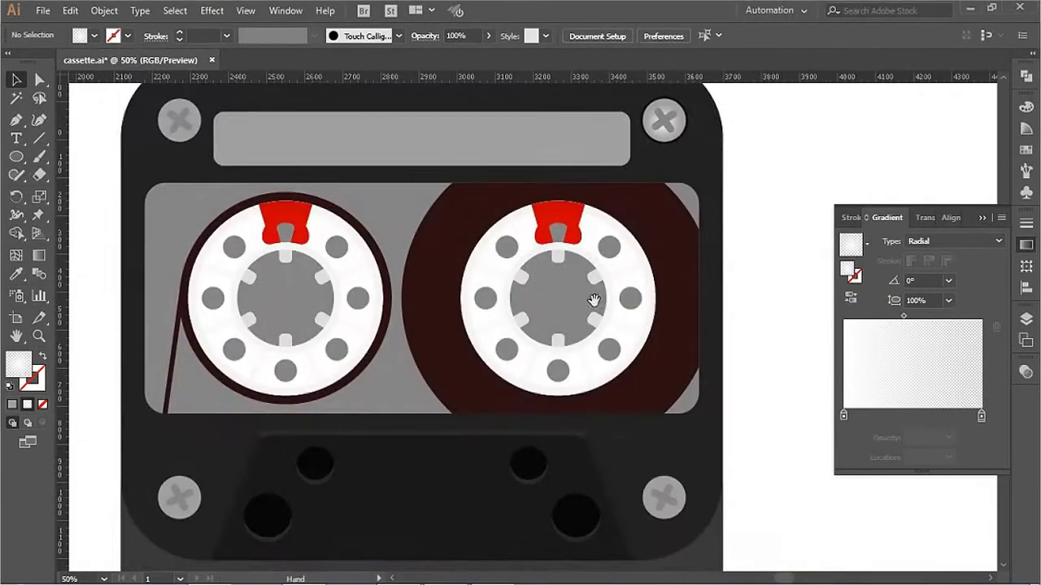
Step: Select the right and left reel rings and tint them light grey DDDDDD
{"action": "scroll", "coordinate": [491, 260], "scroll_direction": "left", "scroll_amount": 2}
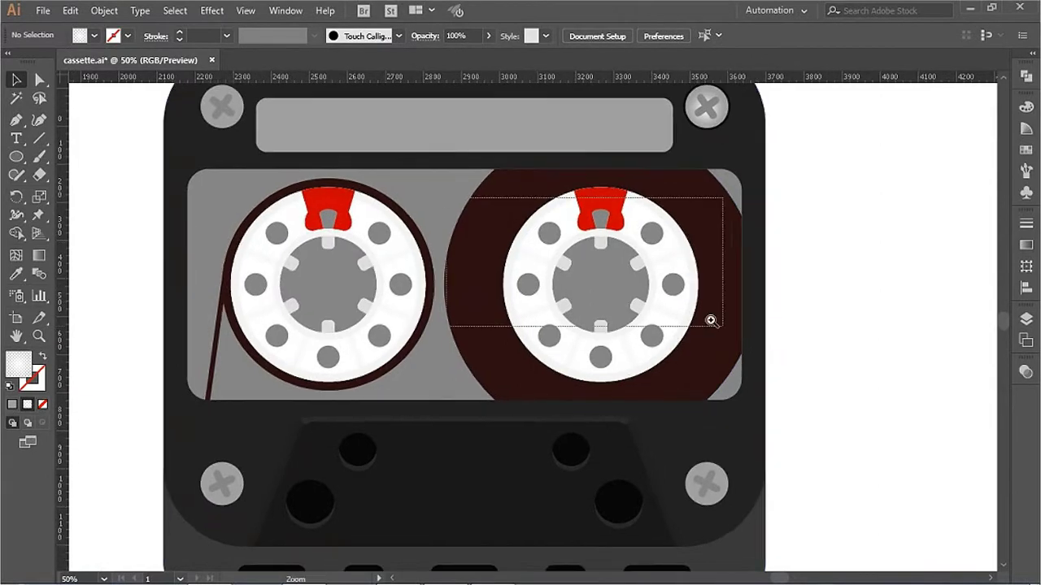
{"action": "scroll", "coordinate": [634, 247], "scroll_direction": "up", "scroll_amount": 5}
{"action": "left_click", "coordinate": [634, 247], "text": "alt"}
{"action": "key", "text": "ctrl+1"}
{"action": "scroll", "coordinate": [432, 330], "scroll_direction": "left", "scroll_amount": 3}
{"action": "left_click", "coordinate": [249, 248], "text": "shift"}
{"action": "left_click", "coordinate": [1026, 106]}
{"action": "left_click_drag", "start_coordinate": [909, 139], "coordinate": [938, 129]}
Step: Reselect both reel rings and set them to light grey D9D9D9
{"action": "left_click", "coordinate": [789, 274]}
{"action": "left_click", "coordinate": [787, 360], "text": "shift"}
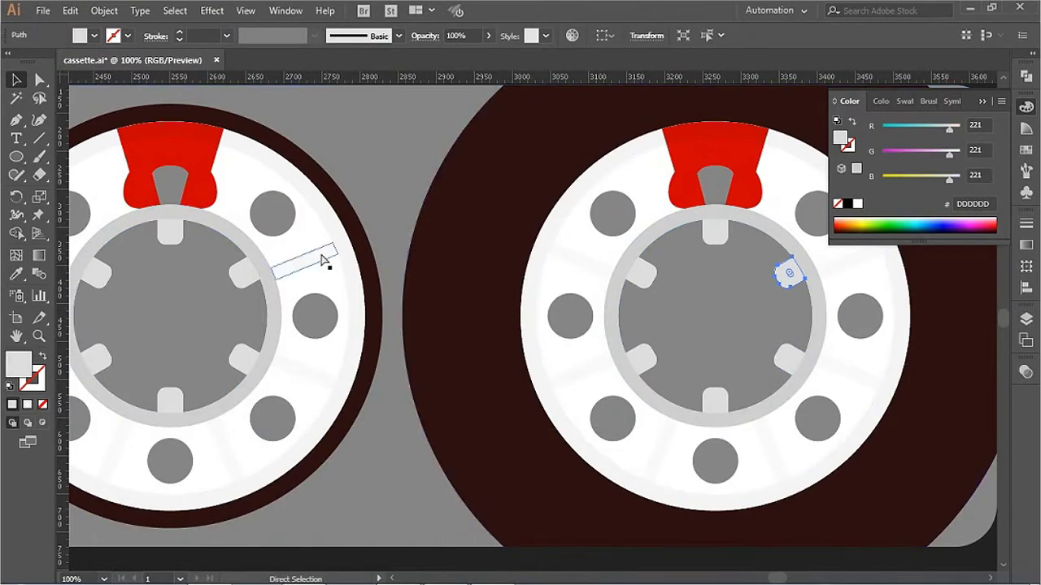
{"action": "left_click_drag", "start_coordinate": [272, 275], "coordinate": [324, 258]}
{"action": "key", "text": "ctrl+minus"}
{"action": "key", "text": "ctrl+minus"}
{"action": "key", "text": "ctrl+minus"}
{"action": "key", "text": "ctrl+shift+a"}
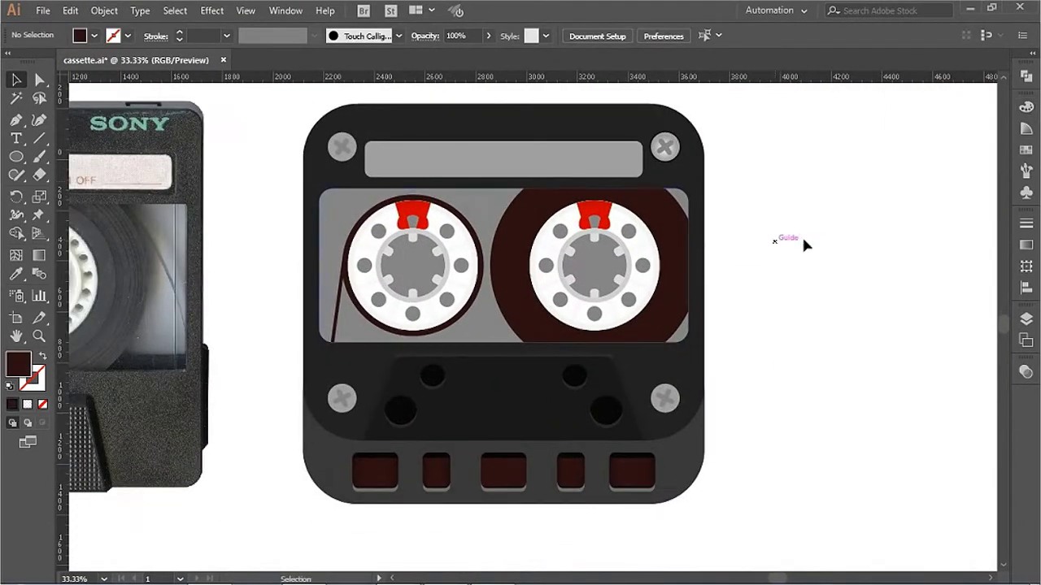
{"action": "scroll", "coordinate": [550, 186], "scroll_direction": "up", "scroll_amount": 5}
{"action": "left_click", "coordinate": [311, 240]}
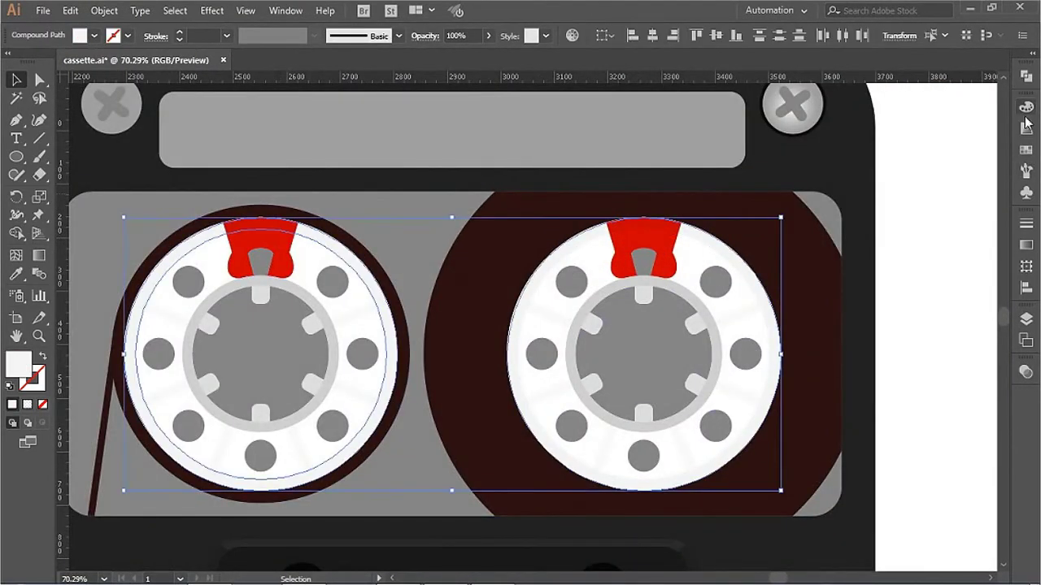
{"action": "left_click", "coordinate": [1026, 106]}
{"action": "left_click_drag", "start_coordinate": [954, 128], "coordinate": [948, 128]}
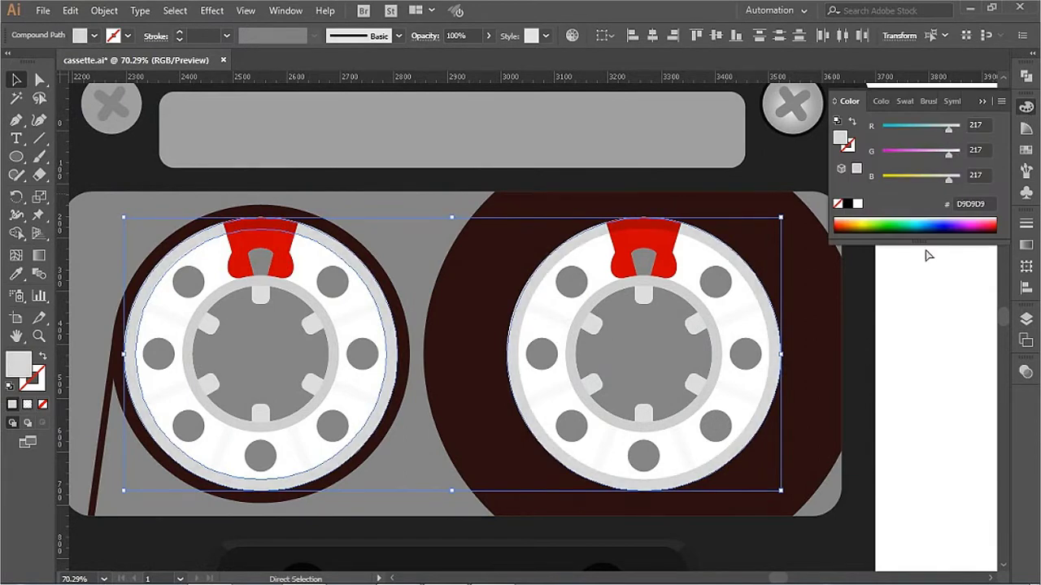
{"action": "left_click", "coordinate": [928, 256]}
Step: Give the right reel's circle no fill and a 13 pt outline
{"action": "key", "text": "ctrl+minus"}
{"action": "key", "text": "l"}
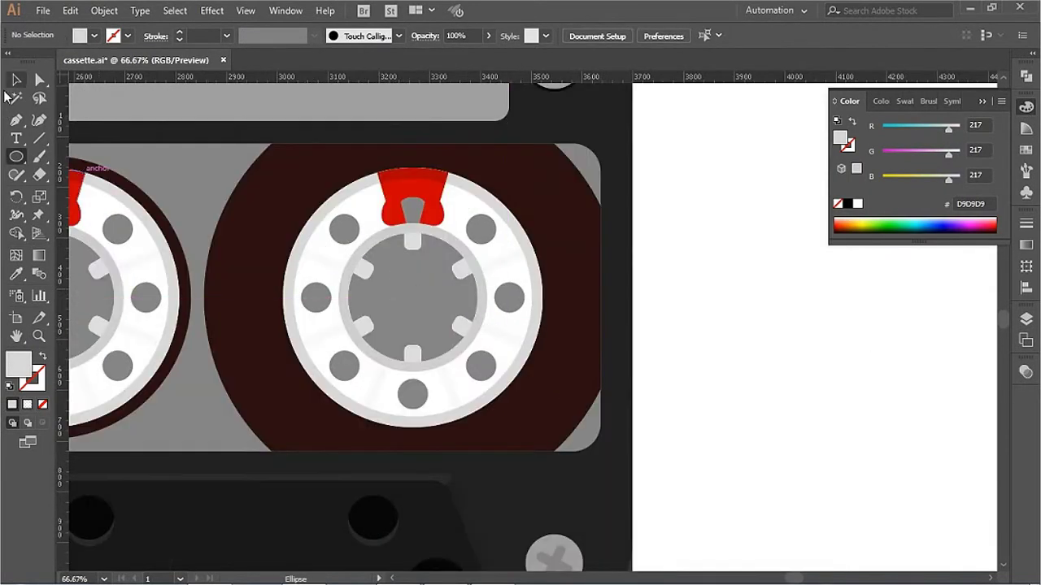
{"action": "left_click", "coordinate": [15, 79]}
{"action": "left_click", "coordinate": [360, 175]}
{"action": "key", "text": "a"}
{"action": "left_click", "coordinate": [404, 250]}
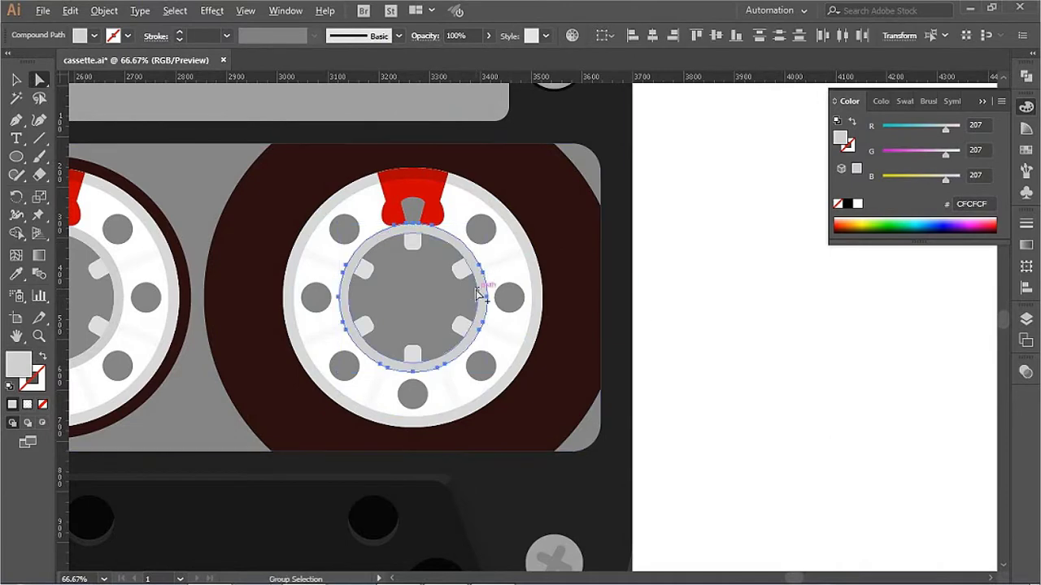
{"action": "key", "text": "ctrl+z"}
{"action": "key", "text": "ctrl+z"}
{"action": "key", "text": "ctrl+z"}
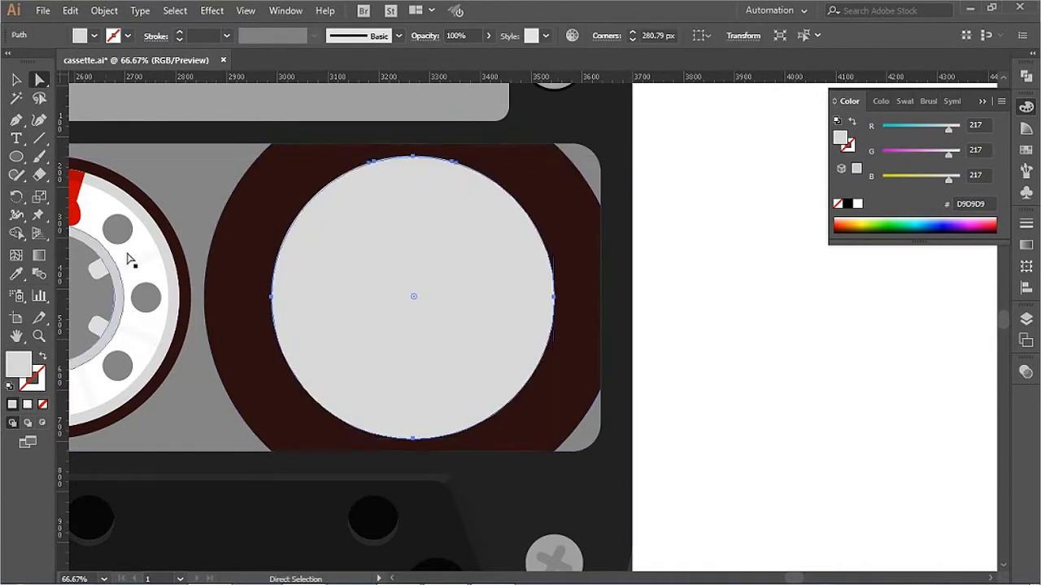
{"action": "left_click", "coordinate": [43, 356]}
{"action": "left_click", "coordinate": [198, 35]}
{"action": "type", "text": "13"}
{"action": "key", "text": "Return"}
{"action": "left_click", "coordinate": [1026, 244]}
{"action": "scroll", "coordinate": [451, 432], "scroll_direction": "down", "scroll_amount": 5}
Step: Enlarge the dark ring behind the right reel and set its stroke to 55 pt
{"action": "key", "text": "i"}
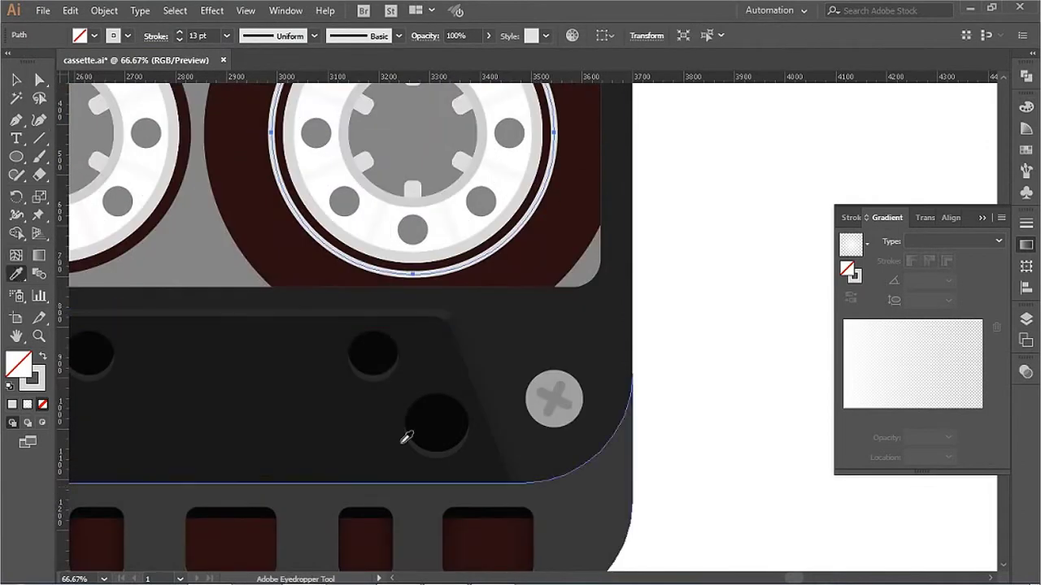
{"action": "left_click", "coordinate": [843, 417]}
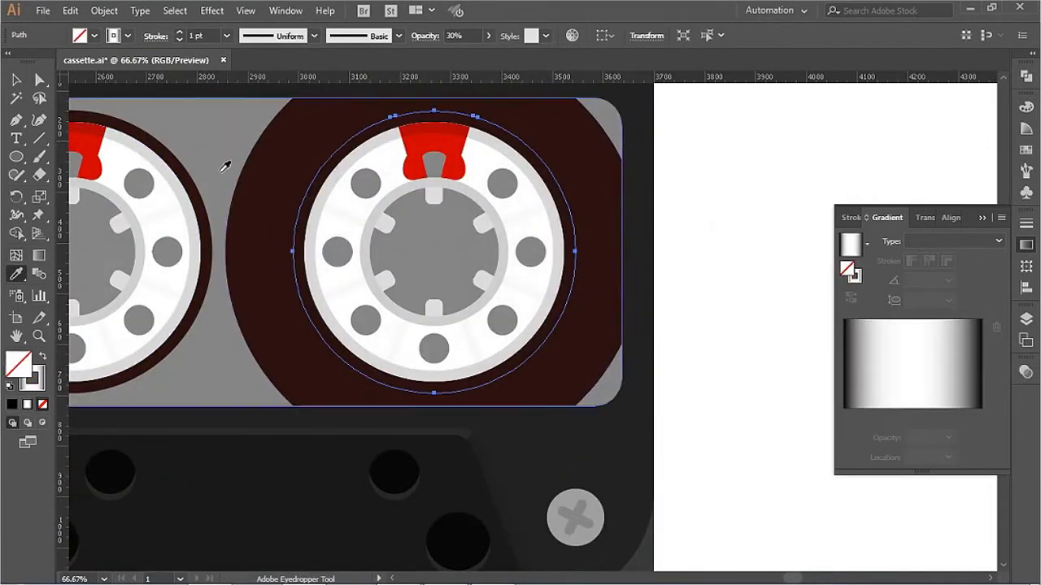
{"action": "scroll", "coordinate": [778, 216], "scroll_direction": "up", "scroll_amount": 2}
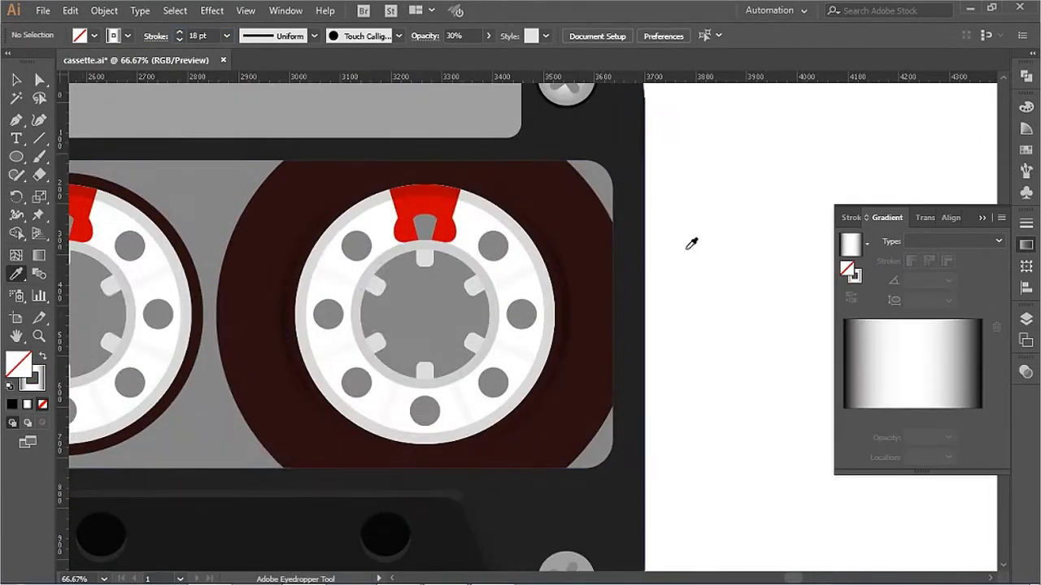
{"action": "key", "text": "v"}
{"action": "left_click", "coordinate": [521, 195]}
{"action": "left_click_drag", "start_coordinate": [566, 192], "coordinate": [606, 137]}
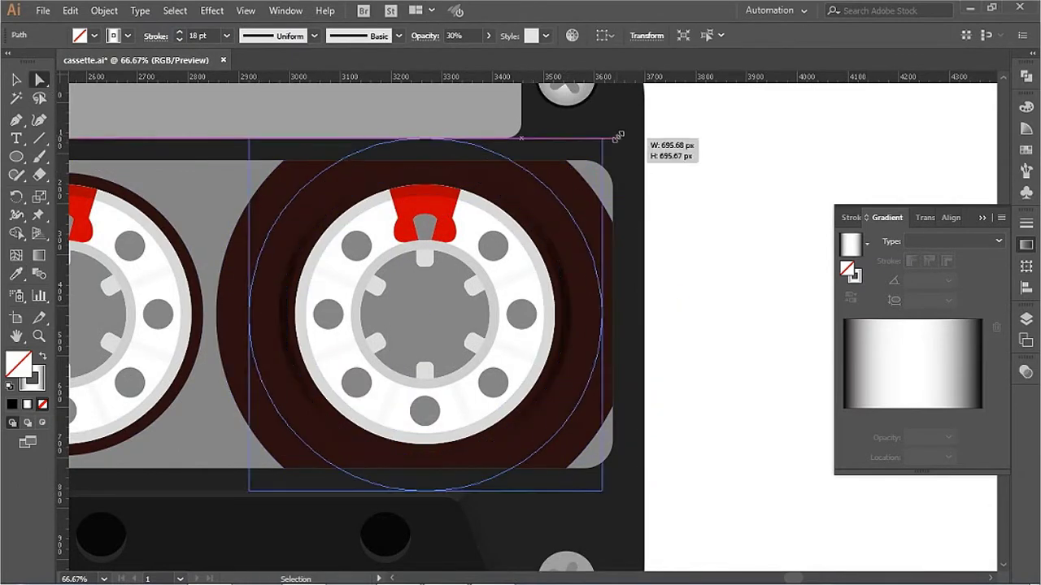
{"action": "type", "text": "55"}
{"action": "key", "text": "Return"}
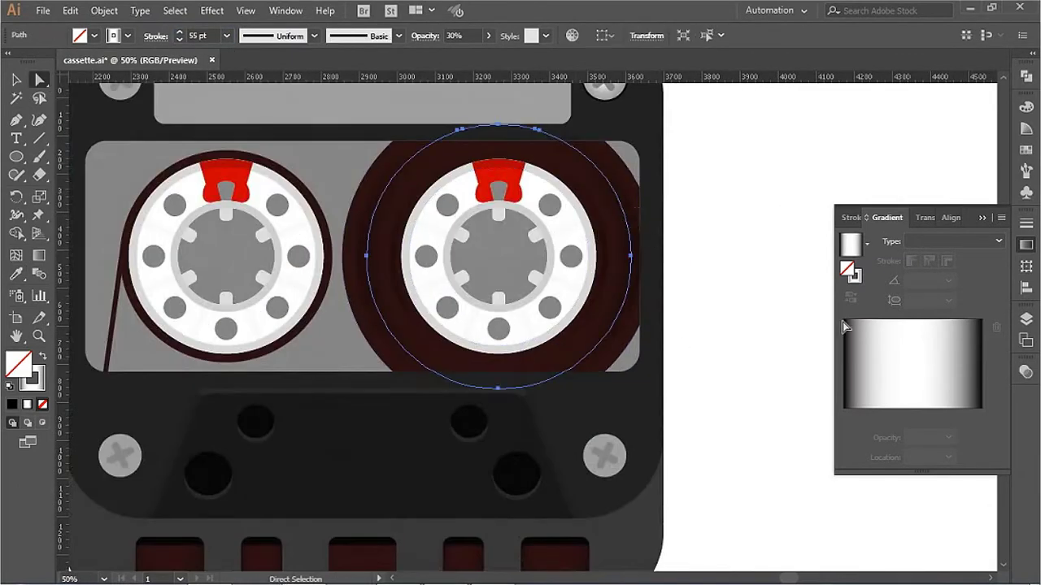
Step: Set the dark ring's blend mode to Overlay
{"action": "left_click", "coordinate": [1026, 371]}
{"action": "left_click", "coordinate": [874, 389]}
{"action": "left_click", "coordinate": [868, 230]}
{"action": "left_click", "coordinate": [837, 223]}
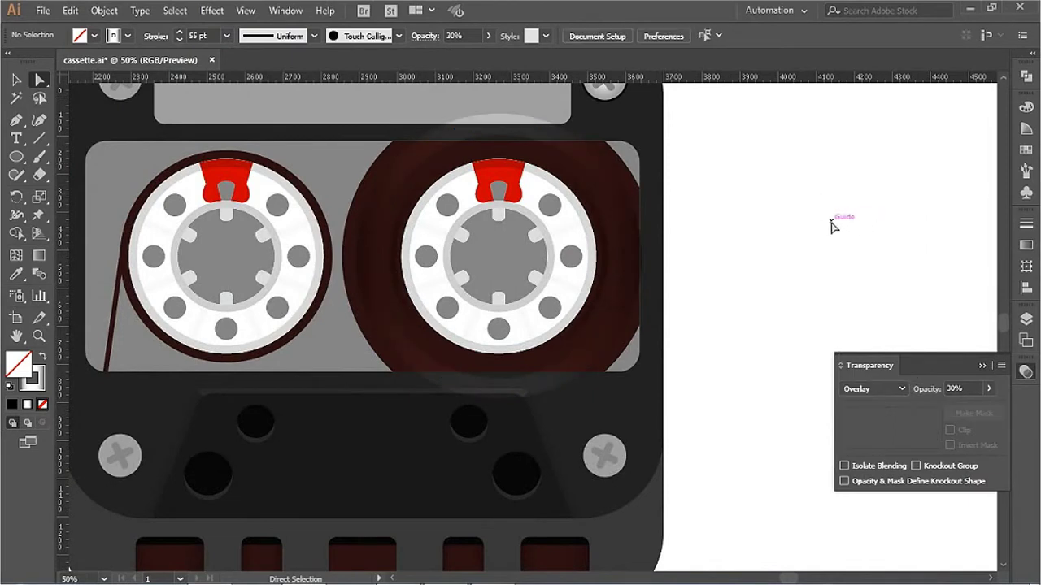
{"action": "left_click_drag", "start_coordinate": [816, 208], "coordinate": [825, 238]}
Step: Expand the ring's stroke and trim it to the reel window with Shape Builder
{"action": "left_click", "coordinate": [437, 198]}
{"action": "left_click", "coordinate": [104, 10]}
{"action": "left_click", "coordinate": [181, 162]}
{"action": "left_click", "coordinate": [484, 374]}
{"action": "left_click", "coordinate": [638, 181], "text": "shift"}
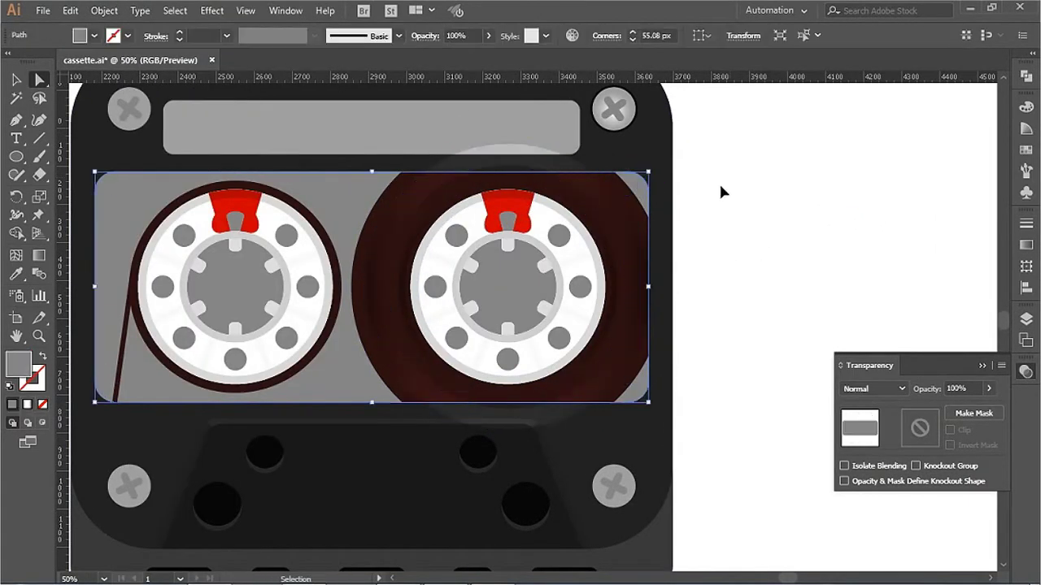
{"action": "key", "text": "ctrl+shift+bracketright"}
{"action": "left_click", "coordinate": [17, 233]}
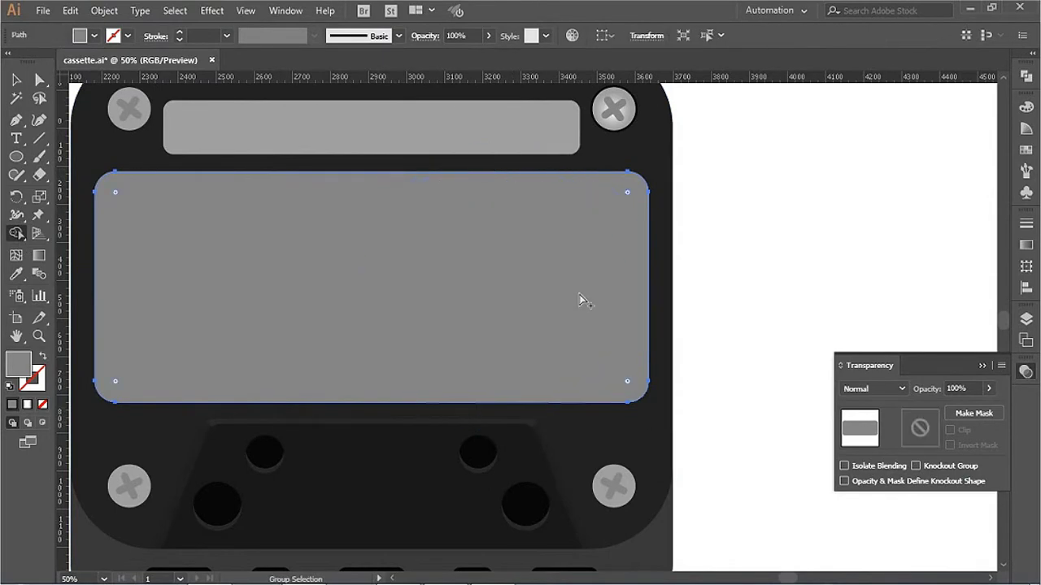
{"action": "key", "text": "ctrl+z"}
Step: Try a gradient fill on the reel ring, then deselect it
{"action": "left_click", "coordinate": [382, 244]}
{"action": "left_click", "coordinate": [1026, 244]}
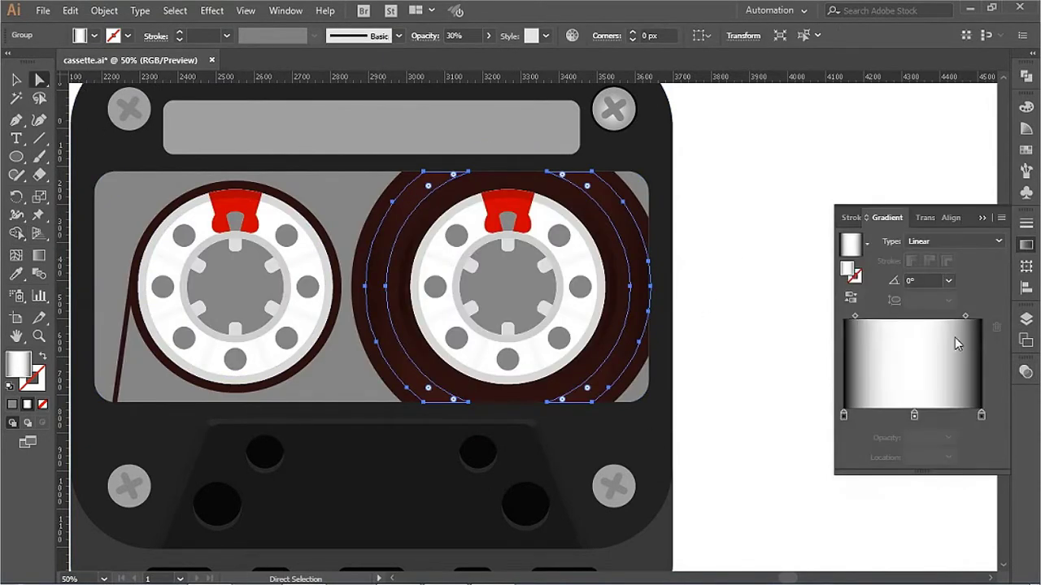
{"action": "left_click", "coordinate": [851, 244]}
{"action": "key", "text": "ctrl+shift+a"}
{"action": "key", "text": "ctrl+0"}
{"action": "left_click", "coordinate": [425, 291]}
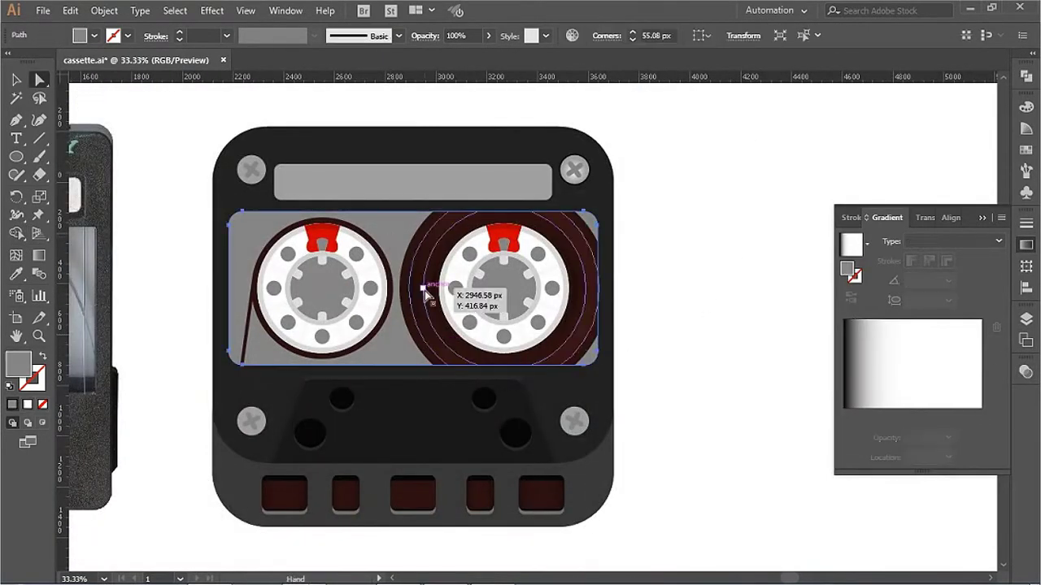
Step: Offset a copy of the window rectangle and keep a thin top band set to Multiply
{"action": "left_click", "coordinate": [659, 260]}
{"action": "left_click", "coordinate": [733, 202]}
{"action": "left_click_drag", "start_coordinate": [495, 214], "coordinate": [490, 235]}
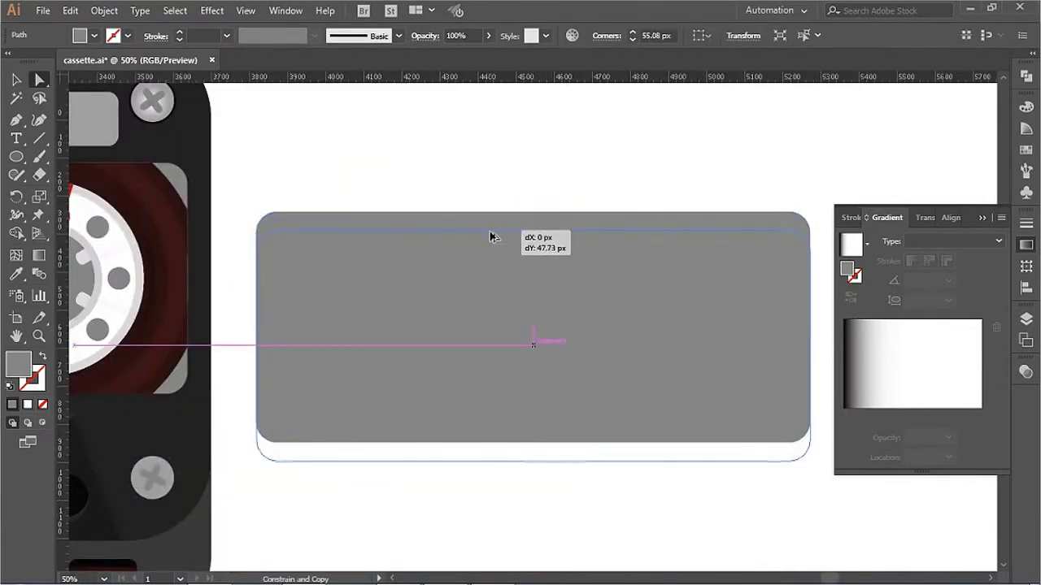
{"action": "key", "text": "shift+m"}
{"action": "left_click", "coordinate": [414, 267], "text": "alt"}
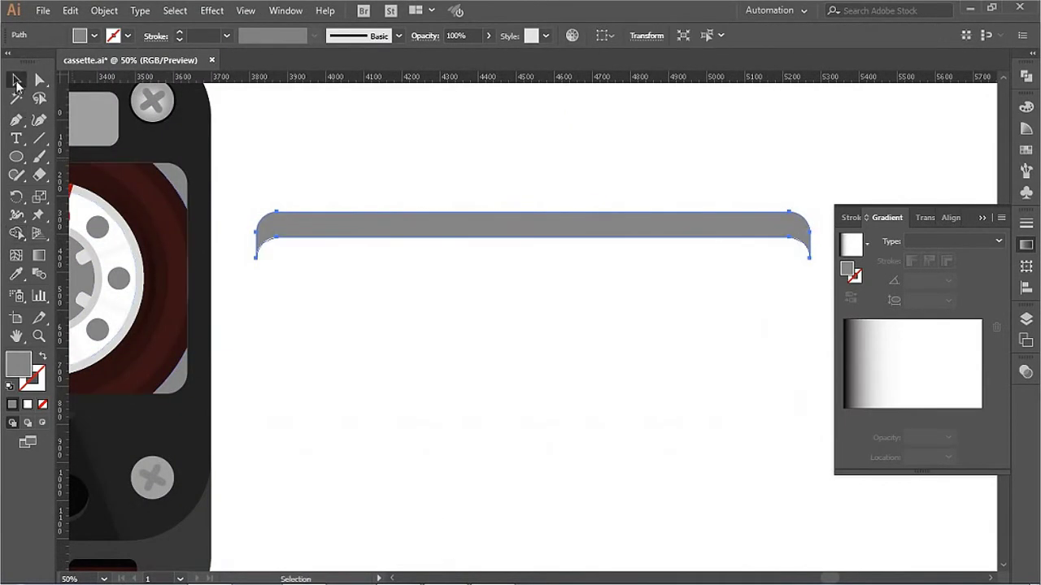
{"action": "scroll", "coordinate": [713, 251], "scroll_direction": "left", "scroll_amount": 10}
{"action": "left_click_drag", "start_coordinate": [712, 251], "coordinate": [90, 202]}
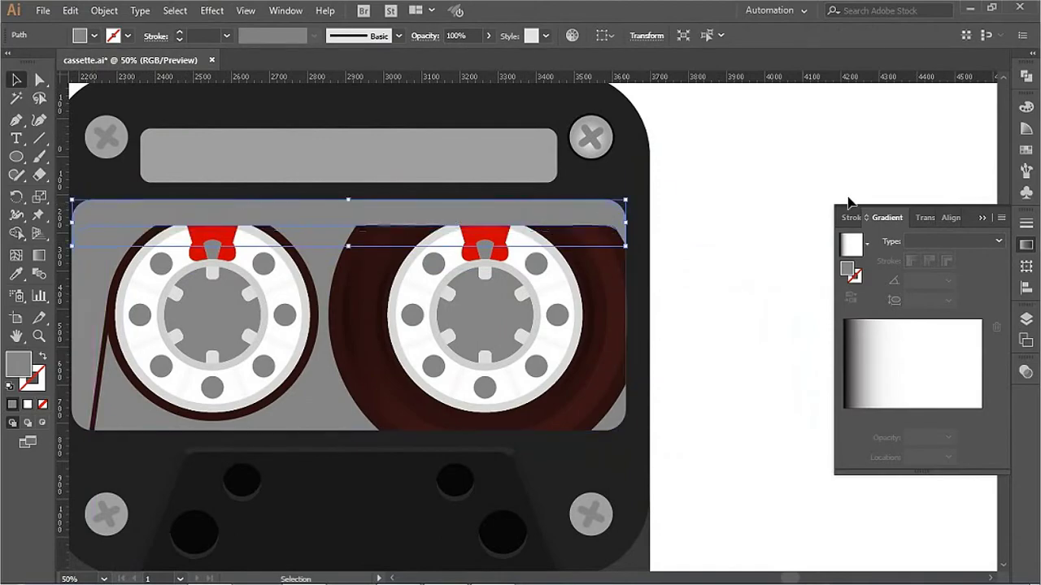
{"action": "left_click", "coordinate": [1026, 374]}
Step: Adjust the band's corner anchors to fit the window, then remove the window's fill
{"action": "key", "text": "ctrl+minus"}
{"action": "scroll", "coordinate": [520, 325], "scroll_direction": "right", "scroll_amount": 3}
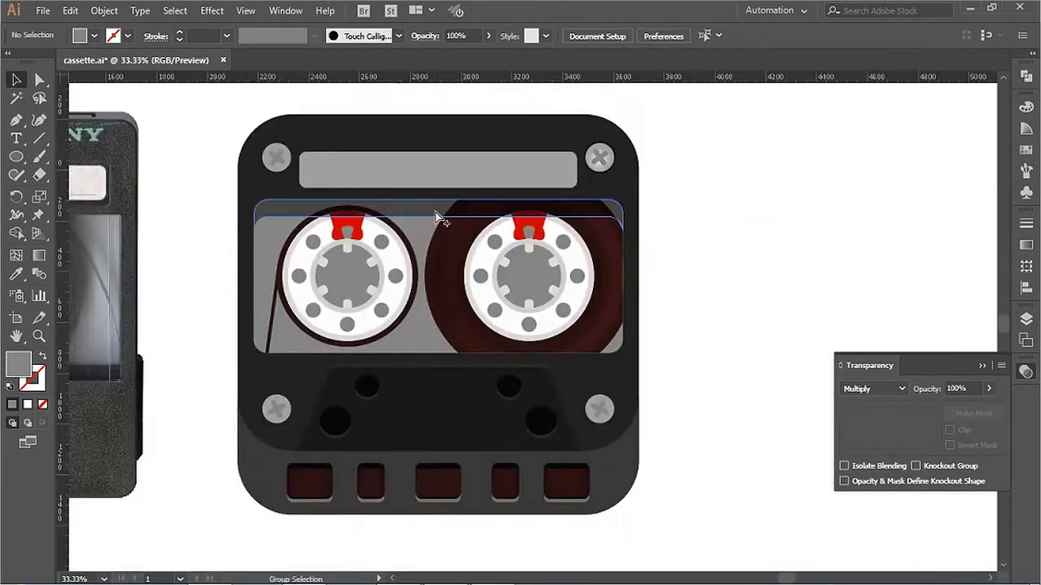
{"action": "left_click_drag", "start_coordinate": [251, 166], "coordinate": [580, 339]}
{"action": "left_click", "coordinate": [169, 291]}
{"action": "scroll", "coordinate": [585, 208], "scroll_direction": "right", "scroll_amount": 5}
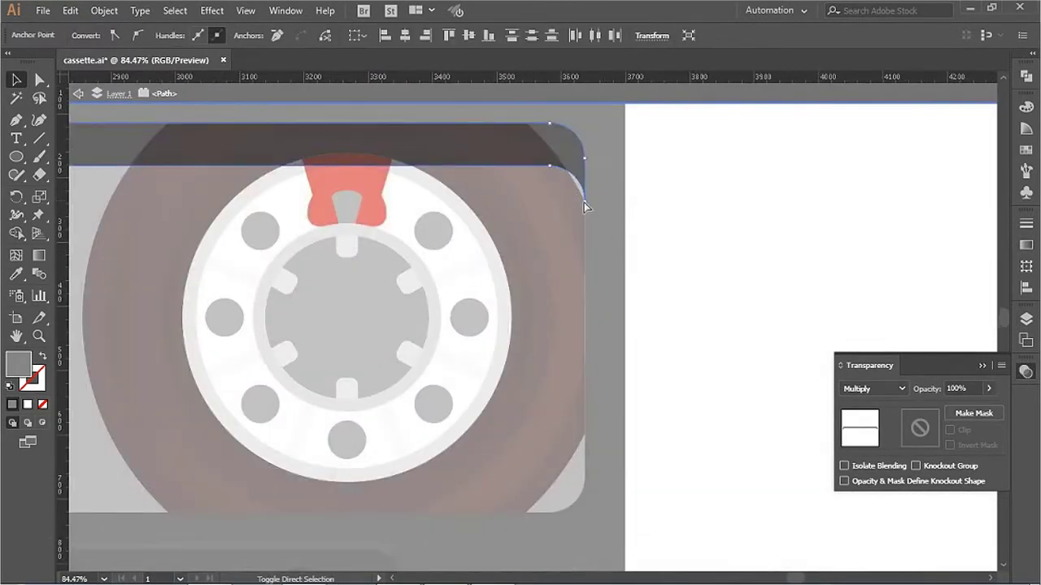
{"action": "scroll", "coordinate": [564, 209], "scroll_direction": "left", "scroll_amount": 5}
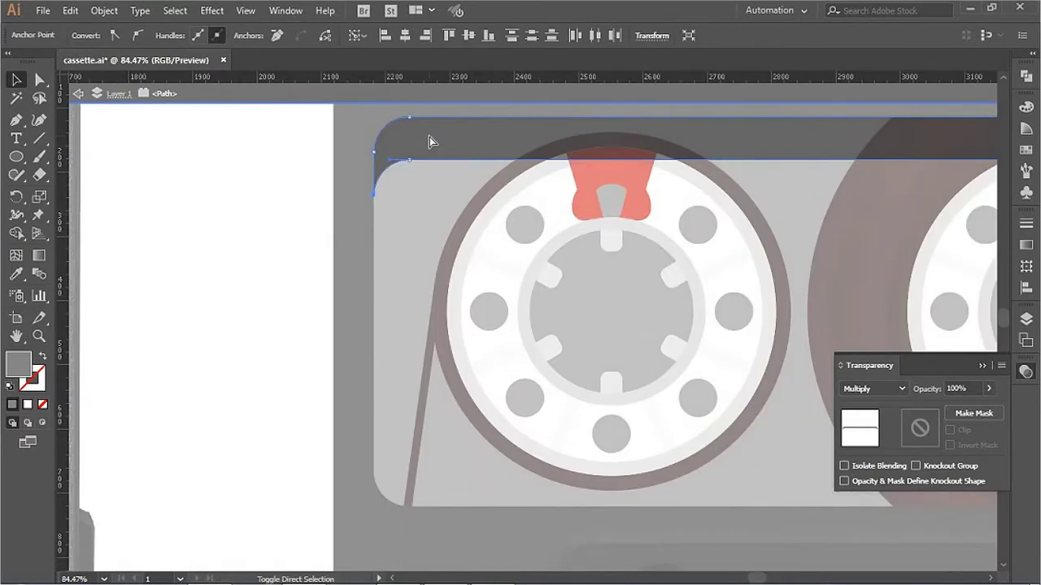
{"action": "key", "text": "ctrl+0"}
{"action": "double_click", "coordinate": [685, 170]}
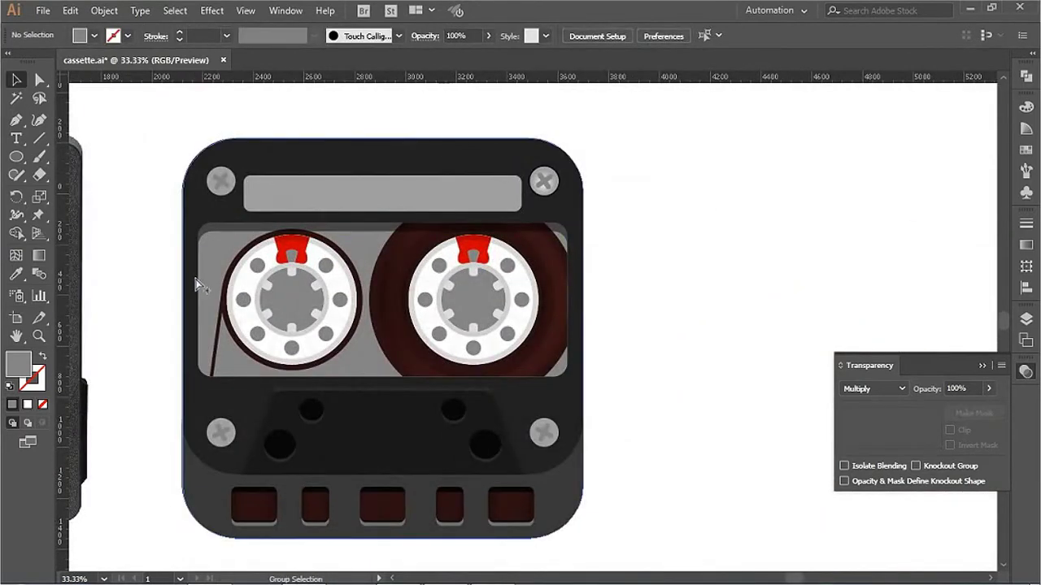
{"action": "left_click", "coordinate": [553, 317]}
{"action": "left_click", "coordinate": [10, 388]}
{"action": "key", "text": "slash"}
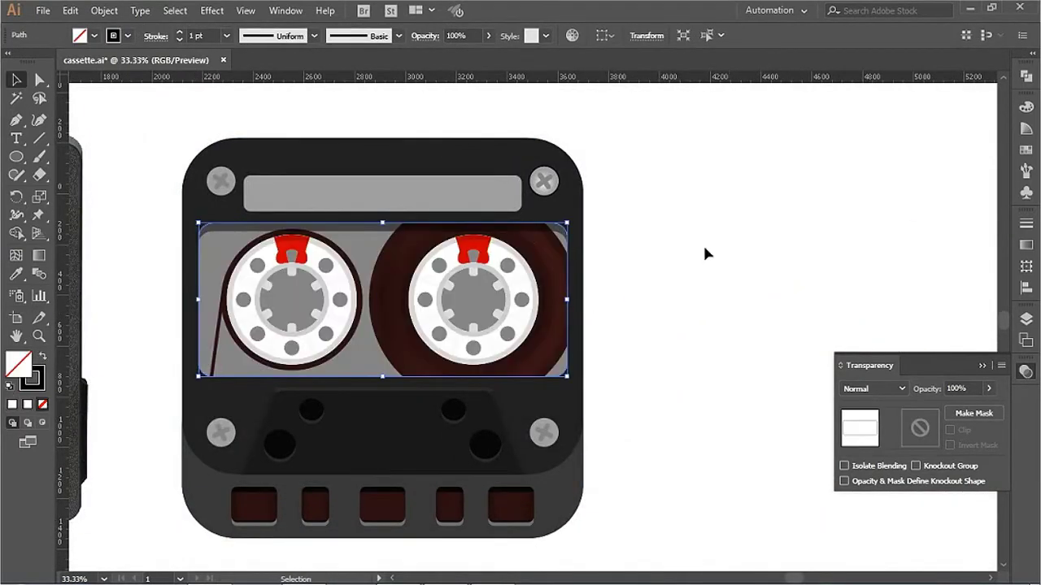
Step: Give the reel window a 6 pt dark grey outline
{"action": "key", "text": "ctrl+F10"}
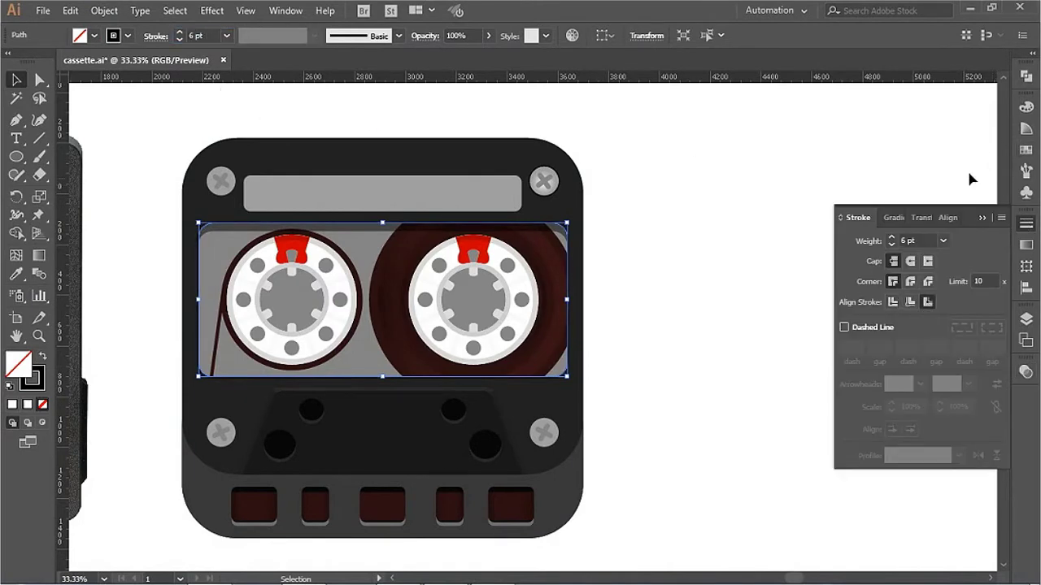
{"action": "key", "text": "F6"}
{"action": "scroll", "coordinate": [580, 180], "scroll_direction": "up", "scroll_amount": 5}
{"action": "mouse_move", "coordinate": [882, 129]}
{"action": "left_mouse_down"}
{"action": "mouse_move", "coordinate": [901, 129]}
{"action": "mouse_move", "coordinate": [892, 130]}
{"action": "left_mouse_up"}
{"action": "left_click", "coordinate": [715, 234]}
{"action": "key", "text": "ctrl+minus"}
{"action": "key", "text": "ctrl+minus"}
{"action": "key", "text": "ctrl+minus"}
Step: Give the top label a 6 pt near-black 424242 outline
{"action": "left_click", "coordinate": [499, 291]}
{"action": "key", "text": "i"}
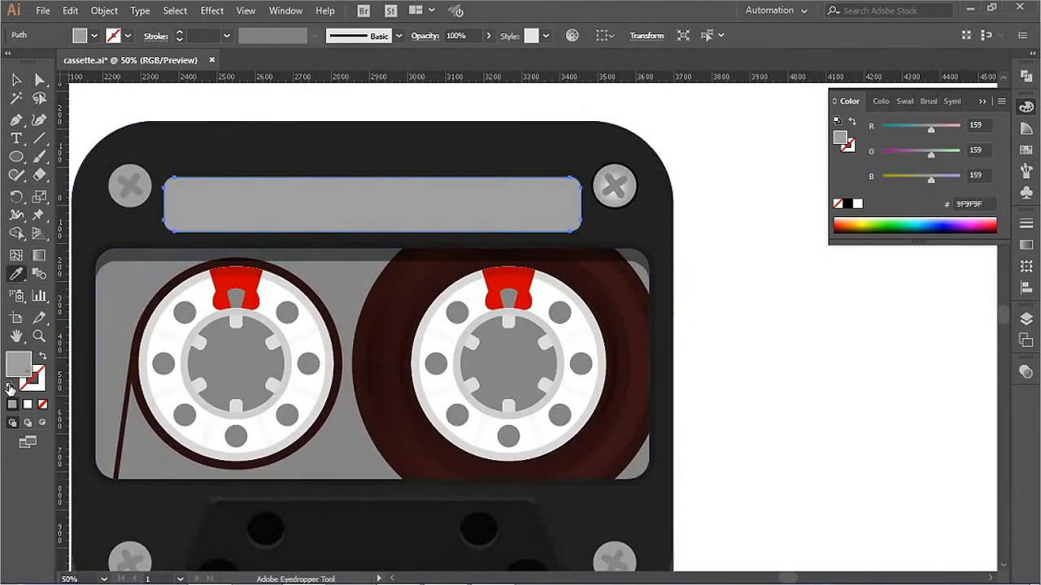
{"action": "left_click", "coordinate": [852, 122]}
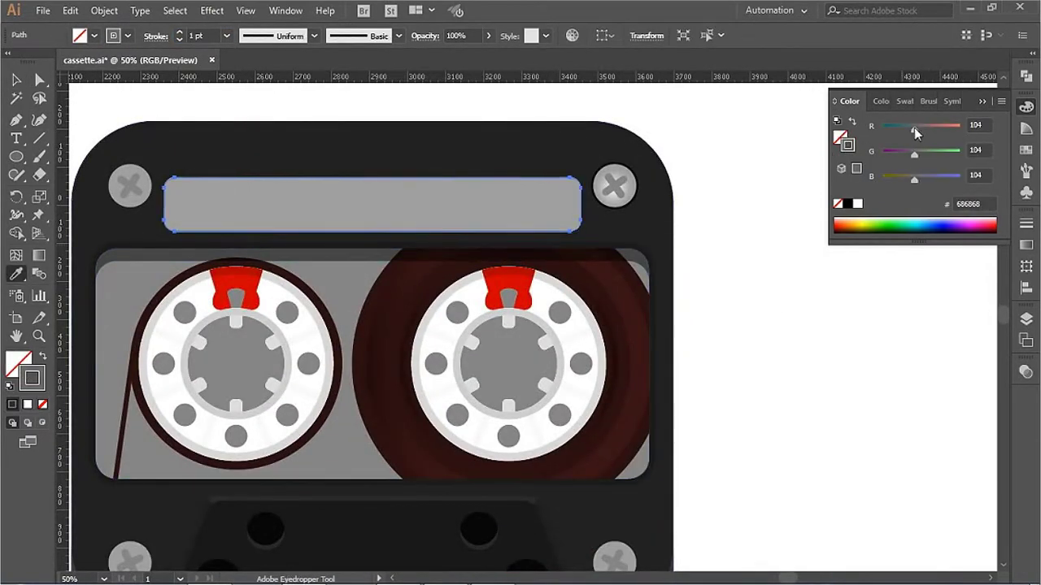
{"action": "left_click", "coordinate": [1026, 224]}
{"action": "left_click_drag", "start_coordinate": [525, 151], "coordinate": [537, 163]}
{"action": "left_click", "coordinate": [691, 255]}
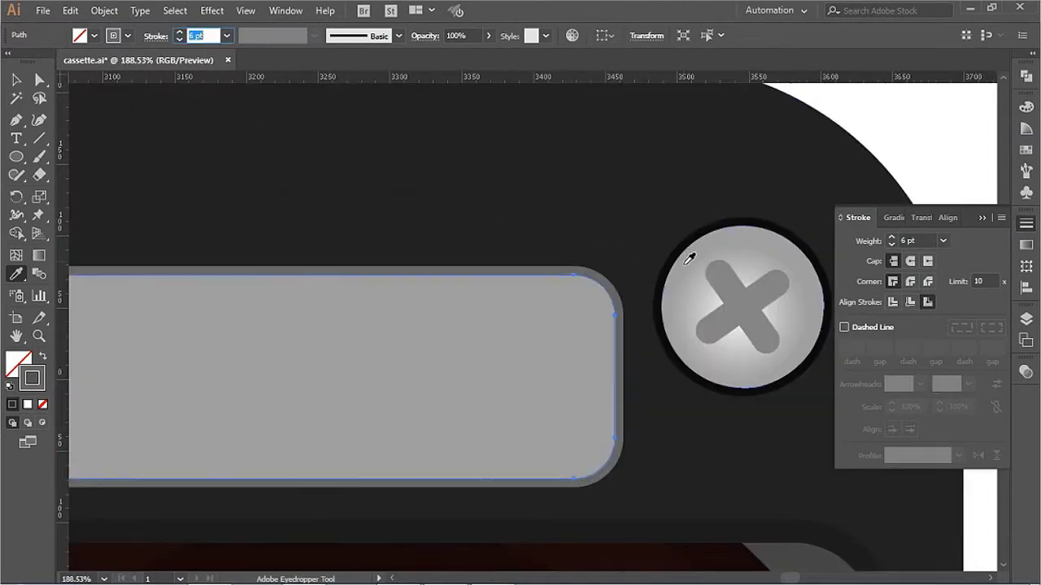
{"action": "key", "text": "ctrl+z"}
{"action": "left_click", "coordinate": [1026, 108]}
{"action": "left_click", "coordinate": [894, 127]}
{"action": "left_click_drag", "start_coordinate": [685, 276], "coordinate": [517, 364]}
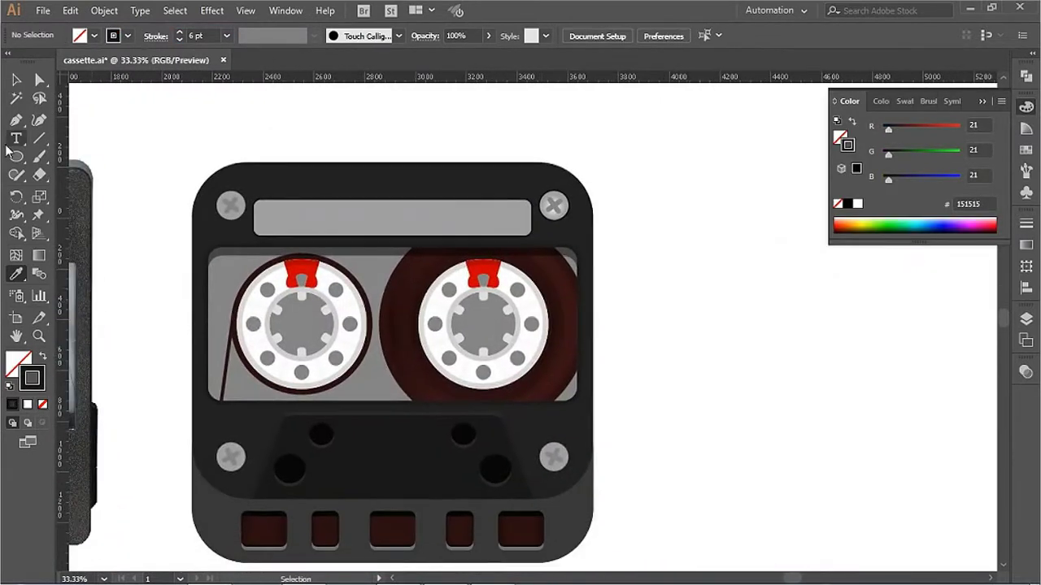
{"action": "left_click", "coordinate": [339, 444]}
Step: Draw a thin horizontal bar across the trapezoid top and place a copy 10 px lower
{"action": "left_click", "coordinate": [365, 350]}
{"action": "left_click_drag", "start_coordinate": [17, 156], "coordinate": [93, 155]}
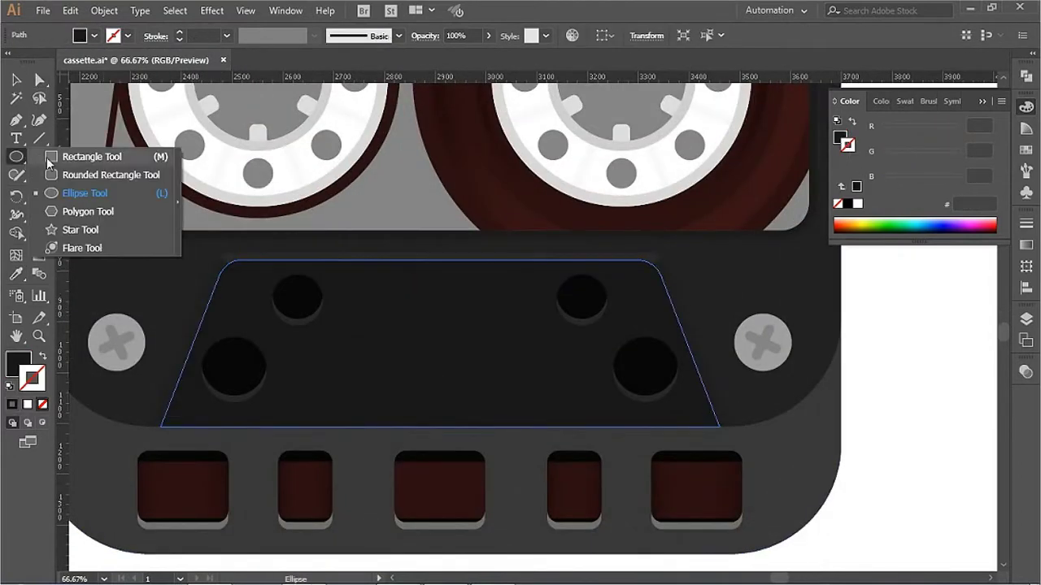
{"action": "key", "text": "ctrl+1"}
{"action": "mouse_move", "coordinate": [87, 208]}
{"action": "left_mouse_down"}
{"action": "mouse_move", "coordinate": [497, 248]}
{"action": "mouse_move", "coordinate": [780, 218]}
{"action": "left_mouse_up"}
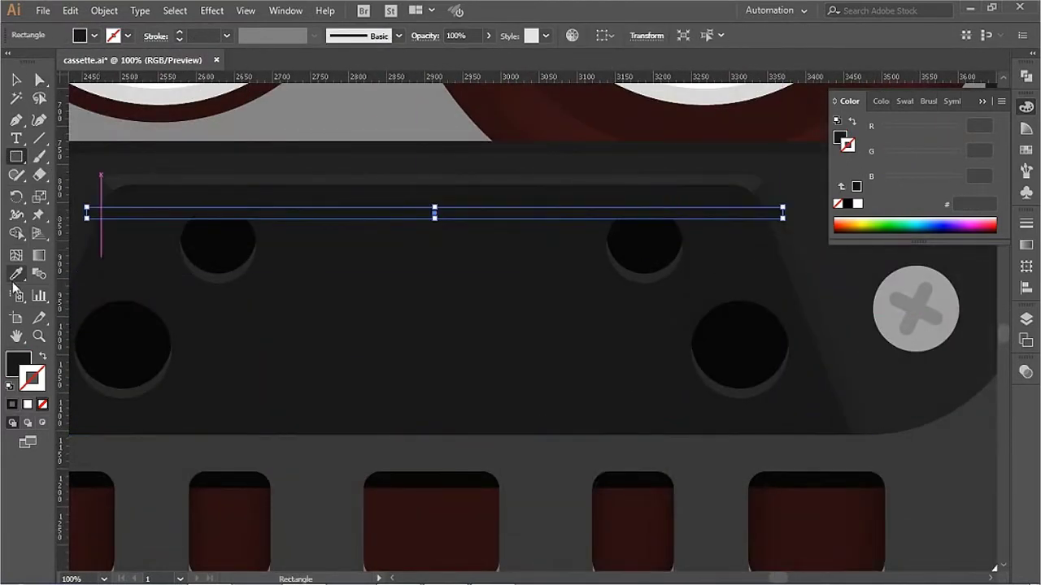
{"action": "key", "text": "ctrl+minus"}
{"action": "mouse_move", "coordinate": [618, 175]}
{"action": "left_mouse_down"}
{"action": "mouse_move", "coordinate": [551, 270]}
{"action": "mouse_move", "coordinate": [552, 288]}
{"action": "left_mouse_up"}
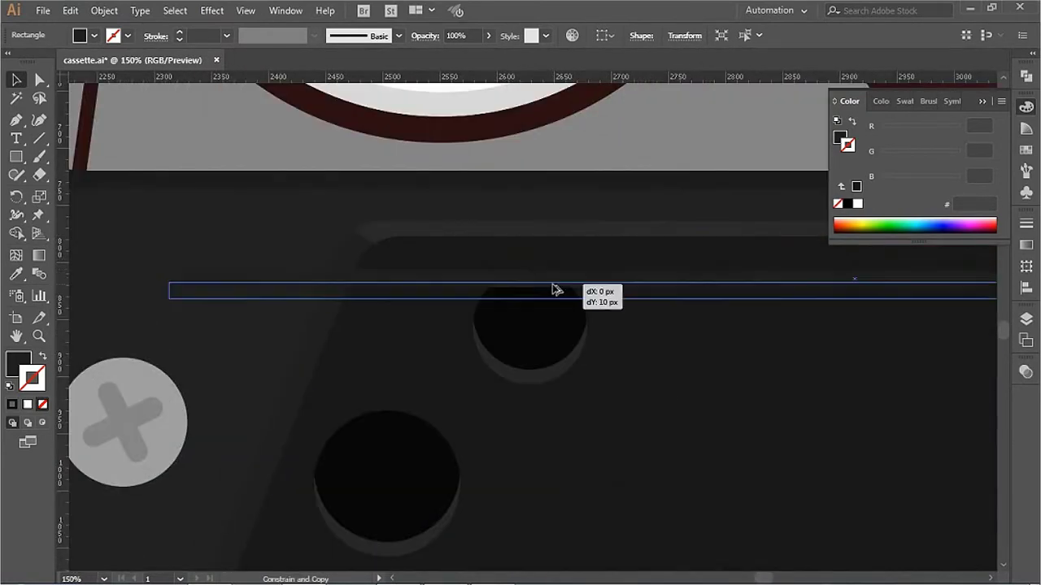
{"action": "left_click_drag", "start_coordinate": [618, 329], "coordinate": [617, 332]}
Step: Match the bar styles and repeat the copy to fill the trapezoid with evenly spaced bars
{"action": "left_click", "coordinate": [22, 275]}
{"action": "left_click", "coordinate": [140, 309], "text": "ctrl"}
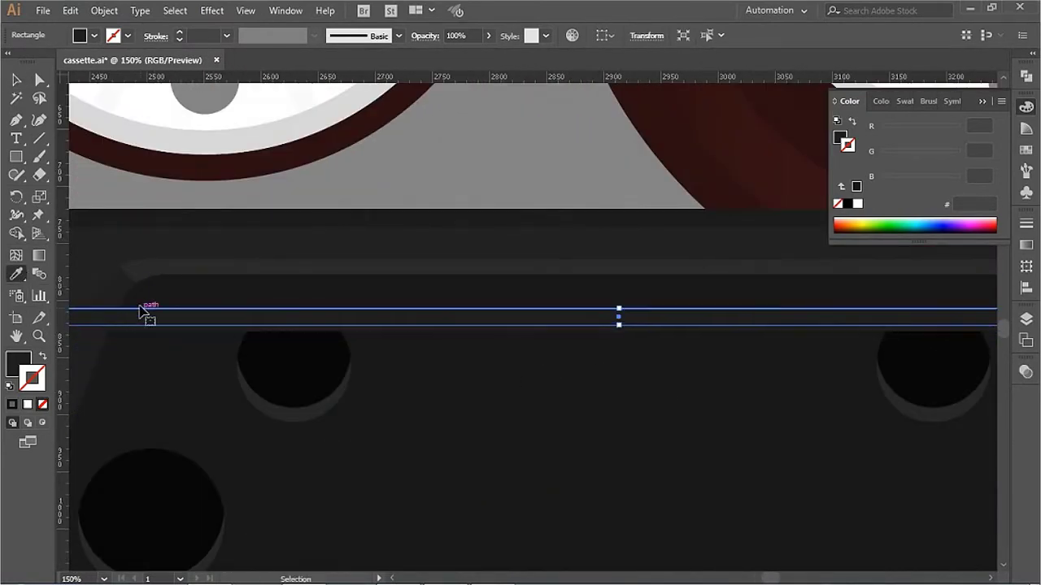
{"action": "left_click", "coordinate": [149, 318]}
{"action": "key", "text": "a"}
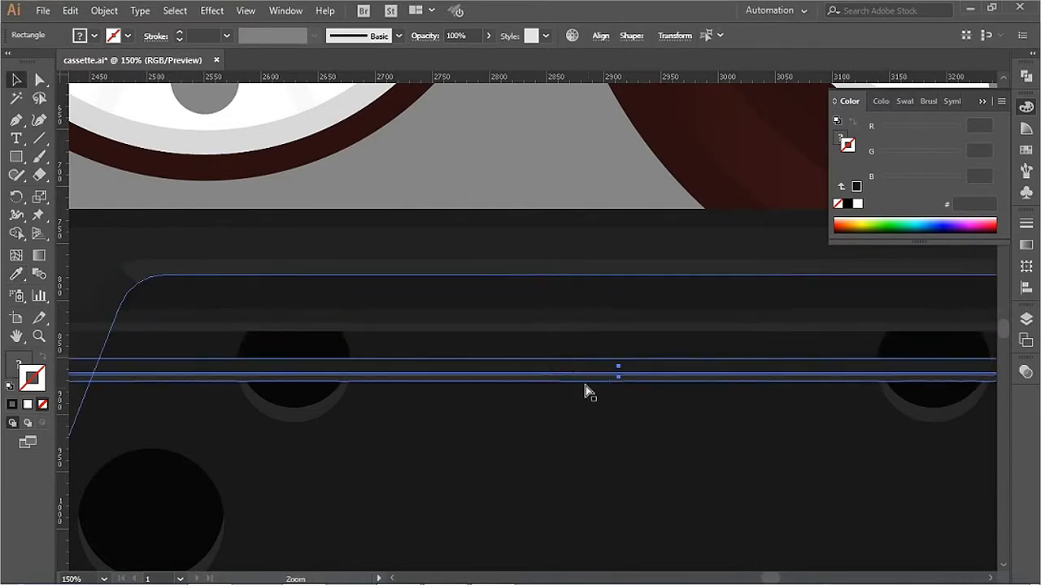
{"action": "key", "text": "ctrl+minus"}
{"action": "key", "text": "ctrl+minus"}
{"action": "key", "text": "ctrl+minus"}
{"action": "mouse_move", "coordinate": [687, 355]}
{"action": "left_mouse_down"}
{"action": "mouse_move", "coordinate": [683, 408]}
{"action": "mouse_move", "coordinate": [729, 462]}
{"action": "left_mouse_up"}
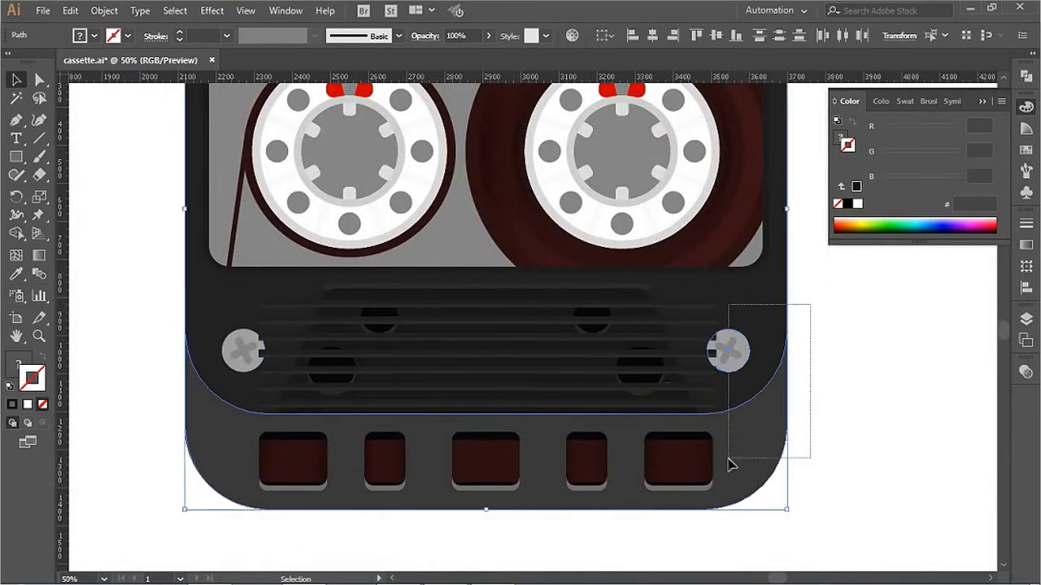
Step: Trim the grille bars to the trapezoid's shape with Shape Builder
{"action": "left_click_drag", "start_coordinate": [743, 296], "coordinate": [704, 427]}
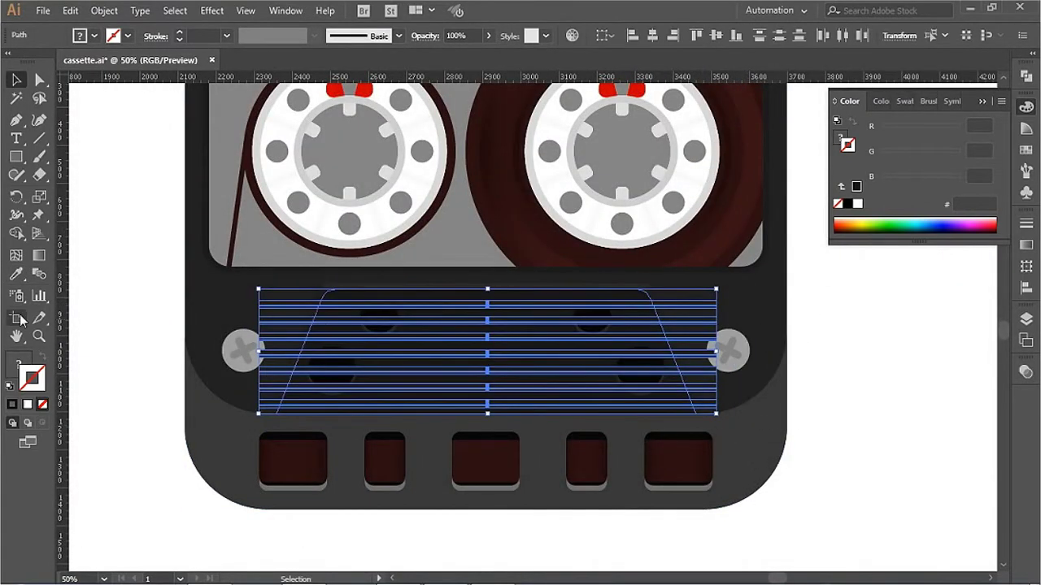
{"action": "key", "text": "shift+m"}
{"action": "left_click_drag", "start_coordinate": [156, 260], "coordinate": [251, 460]}
{"action": "left_click_drag", "start_coordinate": [718, 294], "coordinate": [720, 413]}
{"action": "scroll", "coordinate": [493, 309], "scroll_direction": "up", "scroll_amount": 3}
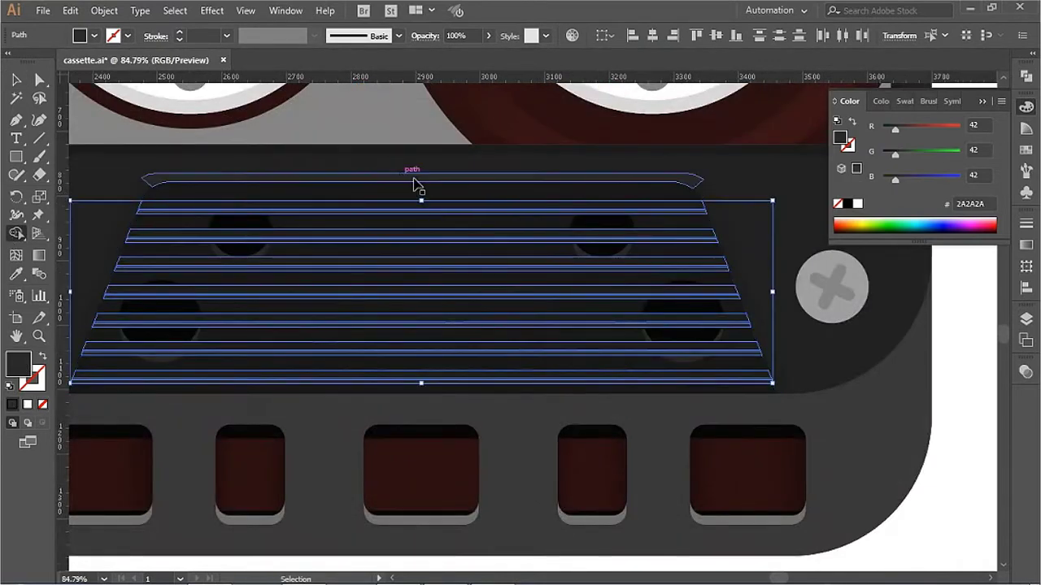
Step: Group the trimmed grille bars and set the group to 50% opacity
{"action": "key", "text": "v"}
{"action": "left_click", "coordinate": [1026, 371]}
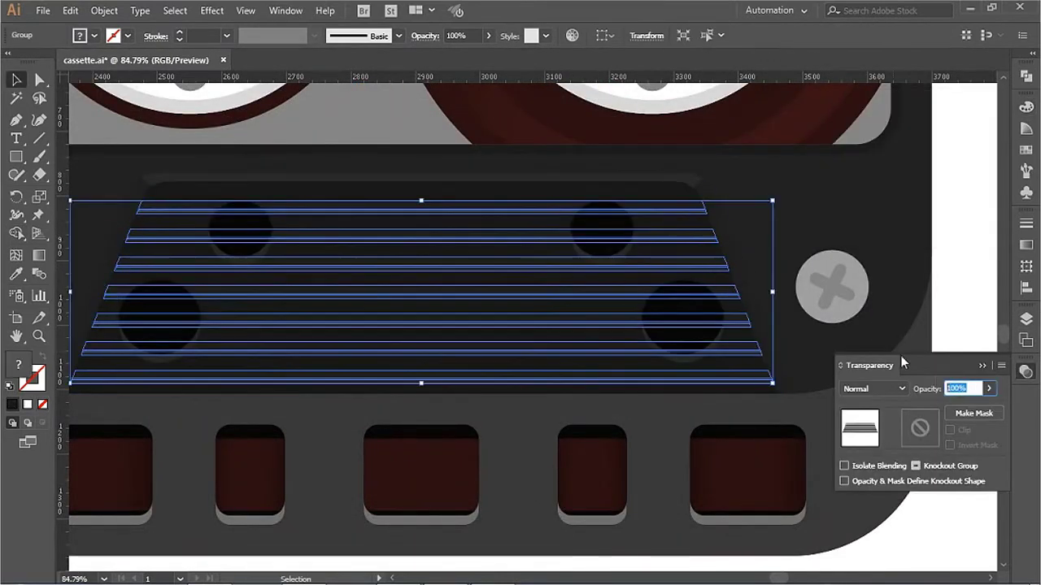
{"action": "left_click", "coordinate": [962, 242]}
{"action": "key", "text": "ctrl+minus"}
{"action": "key", "text": "ctrl+minus"}
{"action": "key", "text": "ctrl+minus"}
{"action": "left_click", "coordinate": [991, 363]}
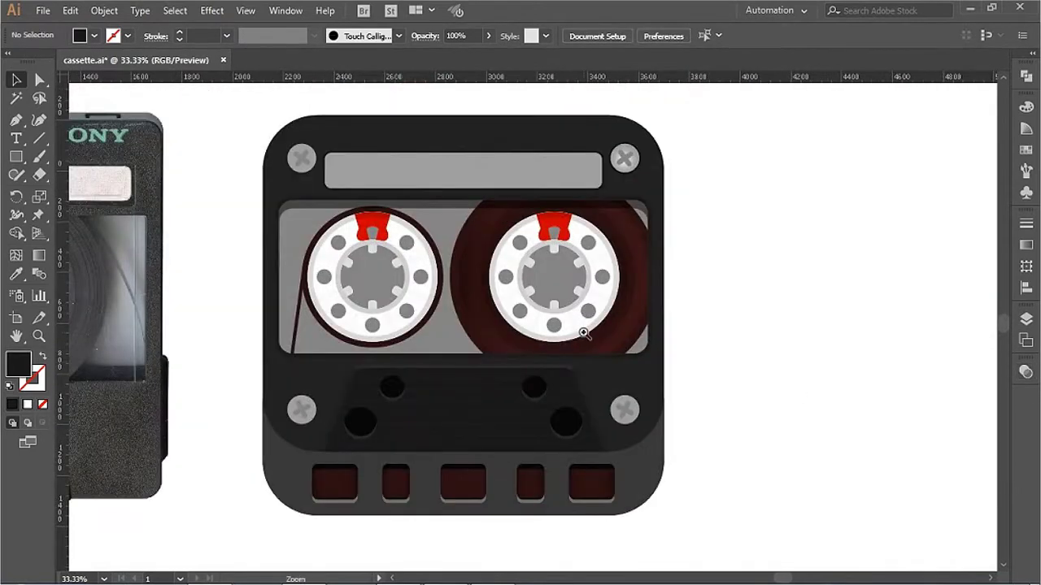
Step: Draw a white rectangle over the right reel and shear it into a parallelogram
{"action": "scroll", "coordinate": [355, 248], "scroll_direction": "up", "scroll_amount": 1}
{"action": "left_click", "coordinate": [863, 298]}
{"action": "key", "text": "m"}
{"action": "mouse_move", "coordinate": [482, 213]}
{"action": "left_mouse_down"}
{"action": "mouse_move", "coordinate": [663, 522]}
{"action": "mouse_move", "coordinate": [556, 522]}
{"action": "left_mouse_up"}
{"action": "key", "text": "i"}
{"action": "left_click_drag", "start_coordinate": [477, 360], "coordinate": [530, 360]}
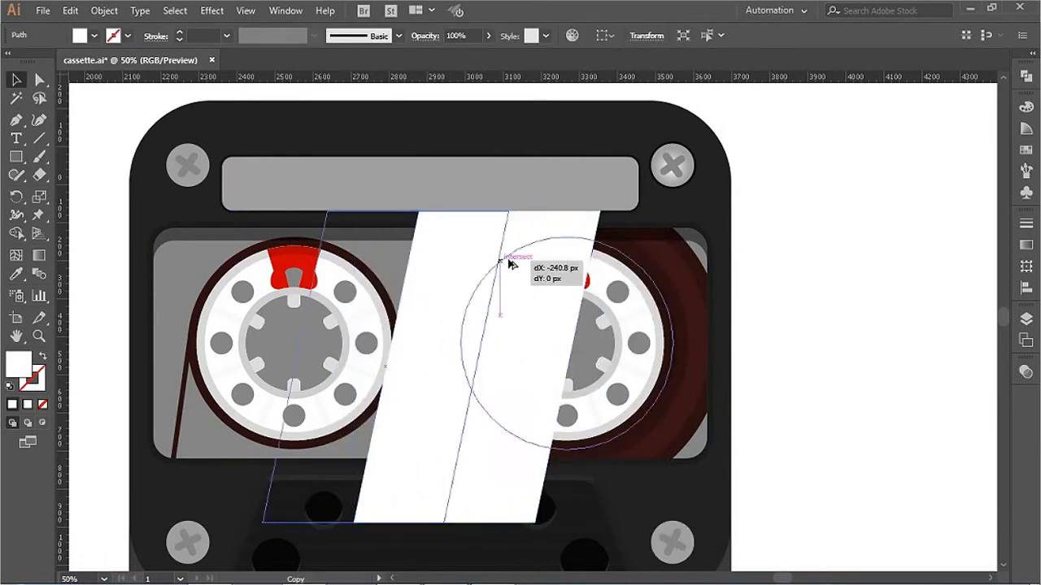
Step: Duplicate the slanted strip to the left and resize both strips to fit the window
{"action": "left_click_drag", "start_coordinate": [579, 273], "coordinate": [386, 273]}
{"action": "left_click_drag", "start_coordinate": [162, 520], "coordinate": [267, 520]}
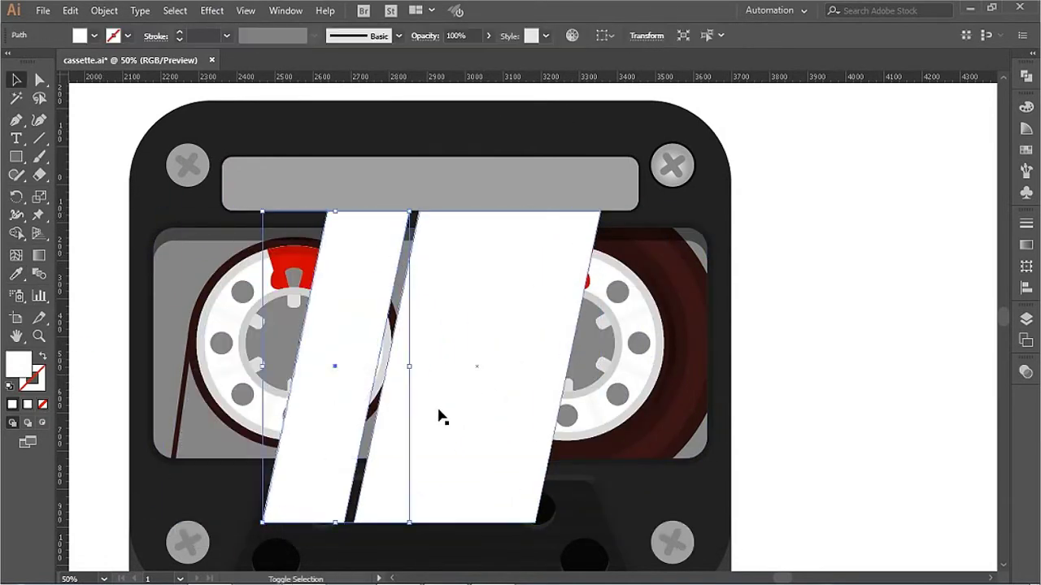
{"action": "left_click_drag", "start_coordinate": [439, 414], "coordinate": [434, 457]}
{"action": "scroll", "coordinate": [434, 458], "scroll_direction": "up", "scroll_amount": 2}
{"action": "left_click_drag", "start_coordinate": [434, 152], "coordinate": [483, 174]}
{"action": "scroll", "coordinate": [523, 406], "scroll_direction": "down", "scroll_amount": 2}
{"action": "scroll", "coordinate": [696, 365], "scroll_direction": "up", "scroll_amount": 2}
{"action": "scroll", "coordinate": [569, 233], "scroll_direction": "up", "scroll_amount": 3}
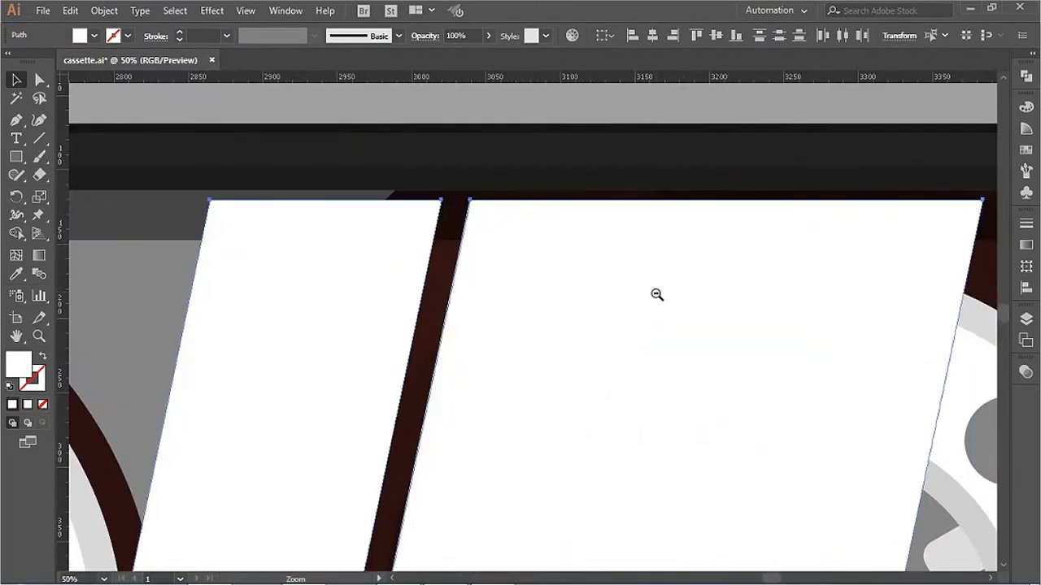
{"action": "scroll", "coordinate": [655, 293], "scroll_direction": "down", "scroll_amount": 4}
Step: Set the two reflection strips to 10% opacity
{"action": "key", "text": "ctrl+shift+F10"}
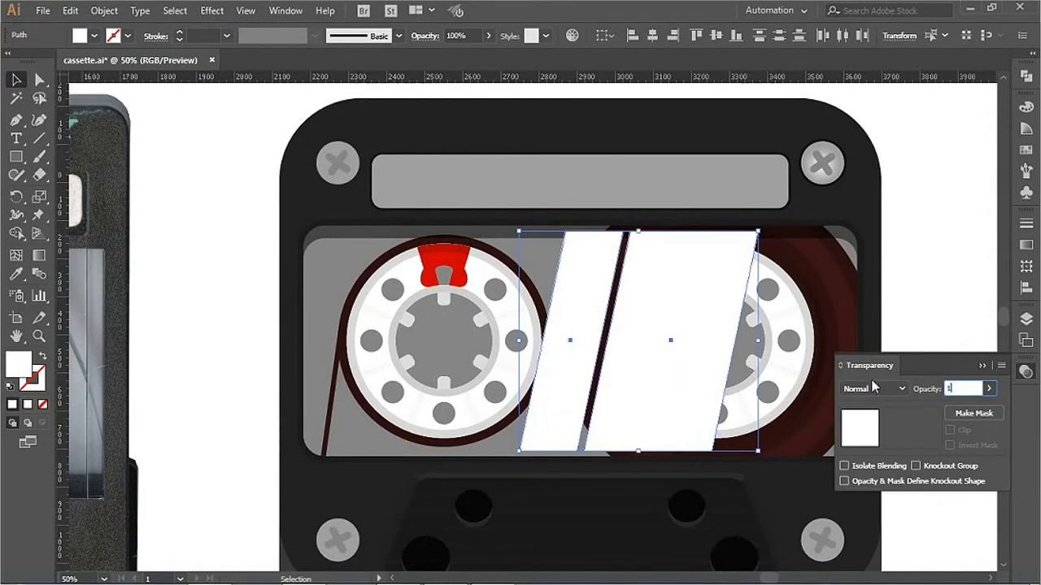
{"action": "type", "text": "0"}
{"action": "key", "text": "Return"}
{"action": "scroll", "coordinate": [787, 265], "scroll_direction": "down", "scroll_amount": 1}
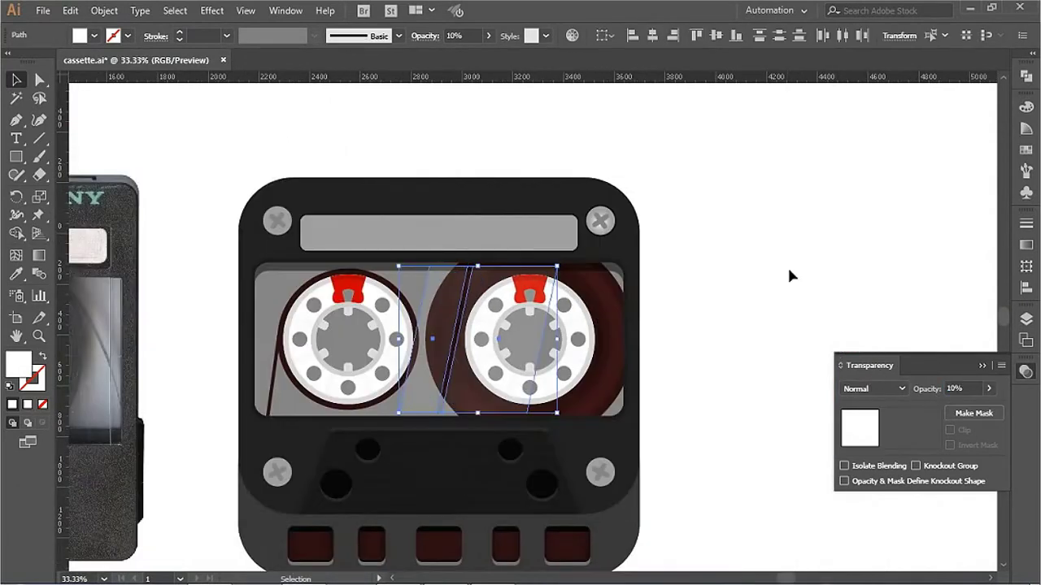
Step: Deselect the reflection strips and select the cassette body shape
{"action": "left_click", "coordinate": [787, 265]}
{"action": "scroll", "coordinate": [753, 361], "scroll_direction": "down", "scroll_amount": 1}
{"action": "key", "text": "a"}
{"action": "left_click", "coordinate": [683, 383]}
Step: Fill the cassette body with a 90° linear gradient and shift its midpoint to darken it
{"action": "key", "text": "v"}
{"action": "key", "text": "ctrl+F9"}
{"action": "left_click", "coordinate": [849, 244]}
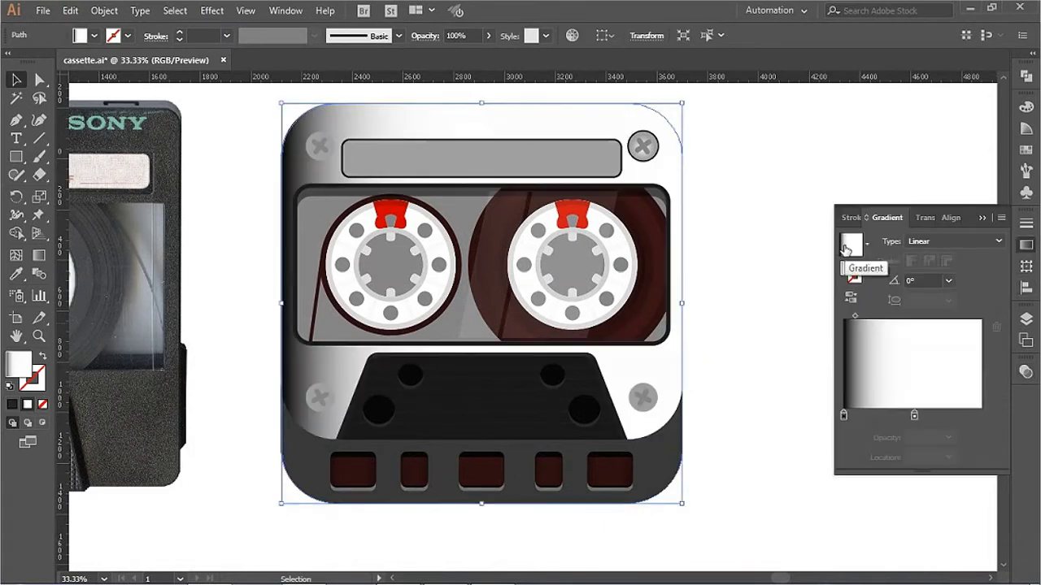
{"action": "key", "text": "Return"}
{"action": "left_click_drag", "start_coordinate": [914, 414], "coordinate": [981, 415]}
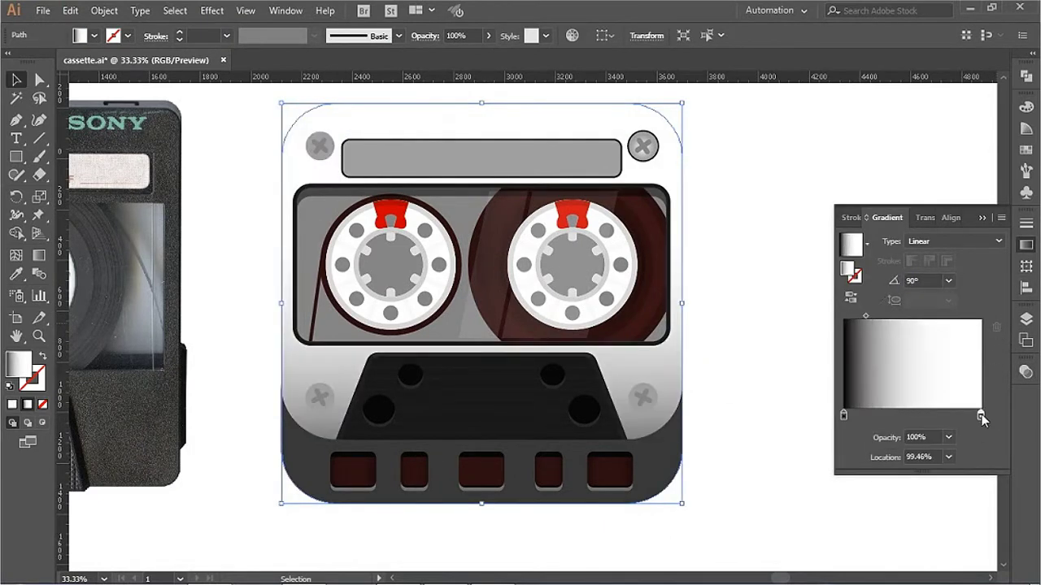
{"action": "double_click", "coordinate": [844, 416]}
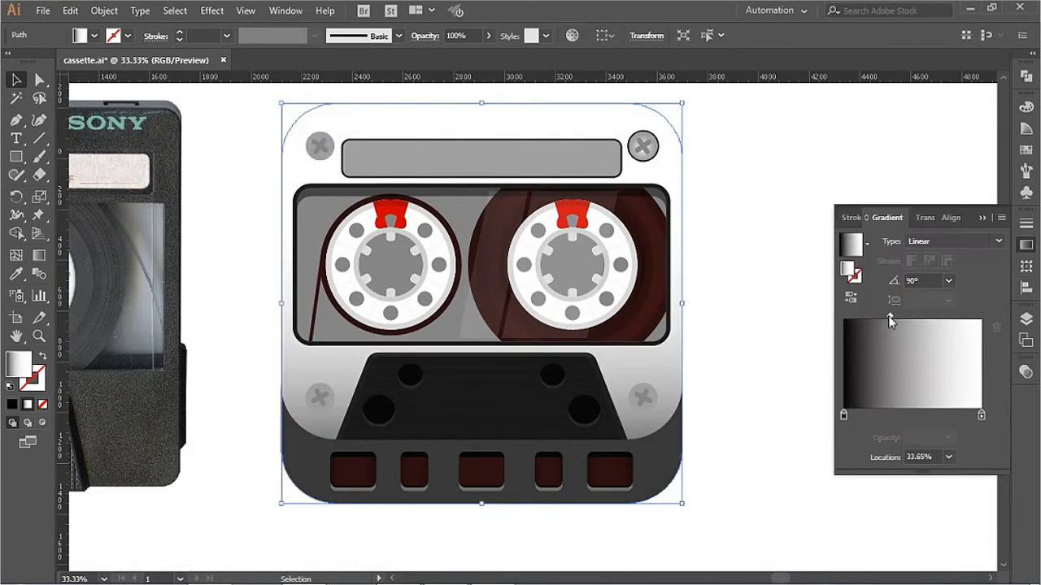
{"action": "left_click_drag", "start_coordinate": [866, 316], "coordinate": [917, 315]}
Step: Set the body gradient stops to RGB dark greys 343434 and 110D0D
{"action": "double_click", "coordinate": [982, 415]}
{"action": "left_click", "coordinate": [978, 153]}
{"action": "left_click", "coordinate": [885, 175]}
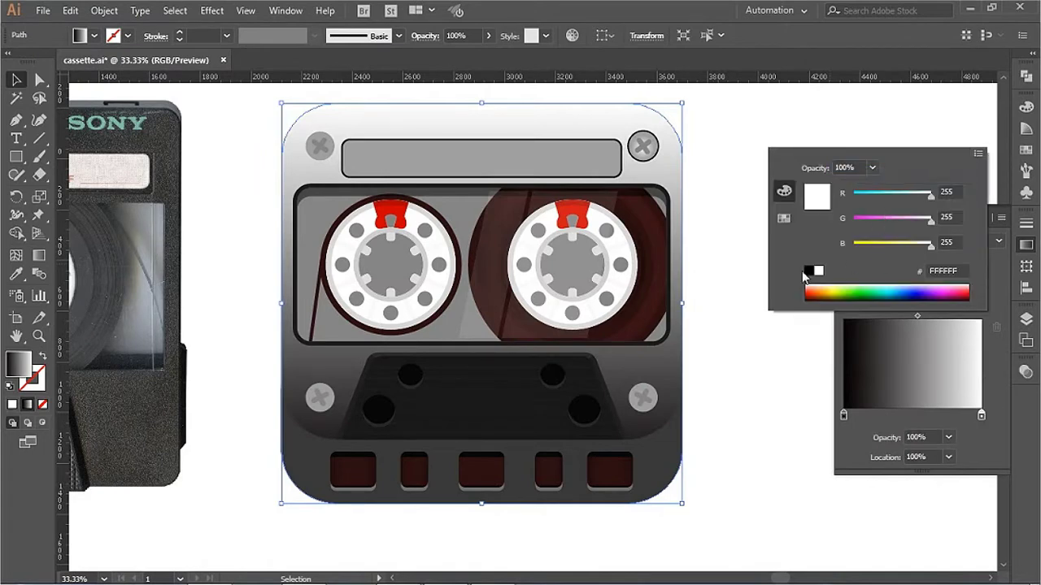
{"action": "left_click_drag", "start_coordinate": [929, 199], "coordinate": [870, 194]}
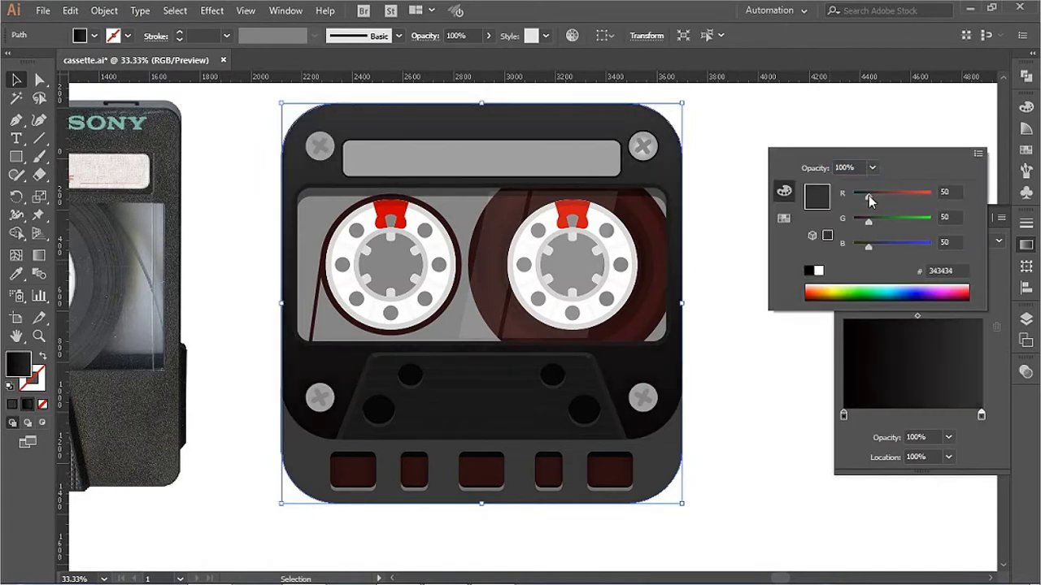
{"action": "double_click", "coordinate": [843, 415]}
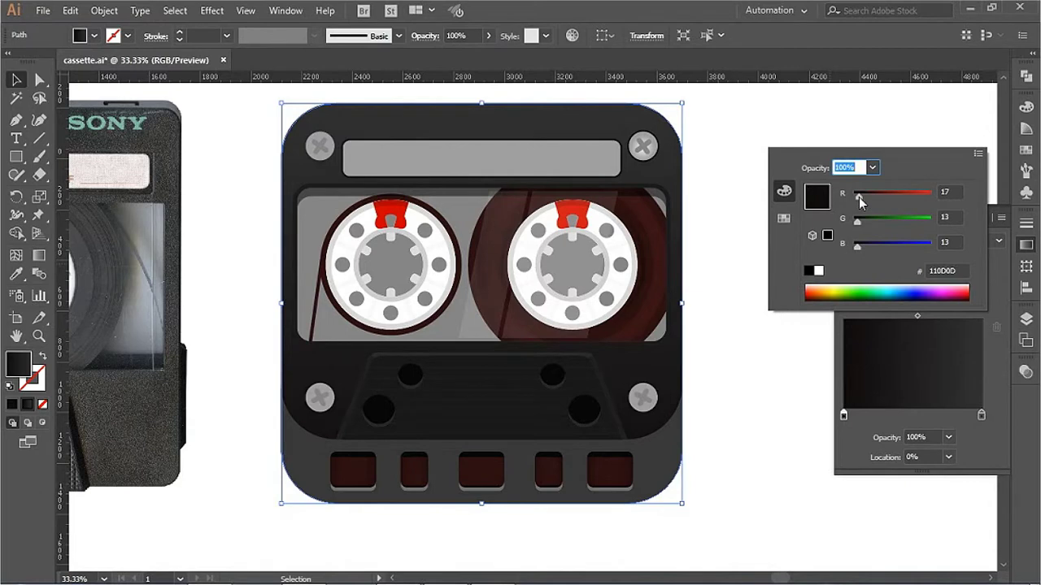
{"action": "left_click", "coordinate": [758, 360]}
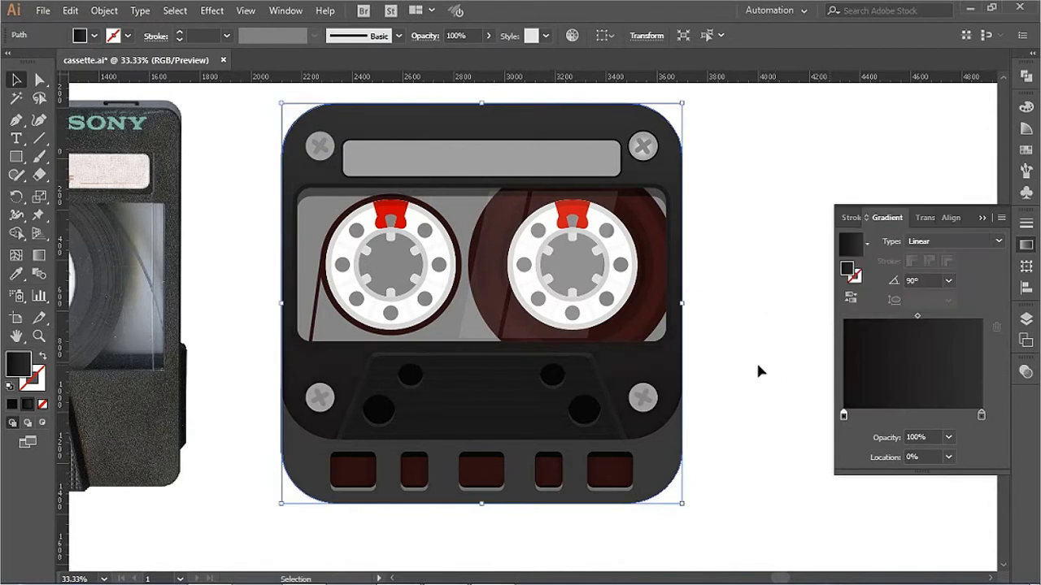
Step: Eyedrop the body gradient onto the bottom section and reposition its stops
{"action": "left_click", "coordinate": [672, 462], "text": "alt"}
{"action": "key", "text": "i"}
{"action": "left_click_drag", "start_coordinate": [981, 415], "coordinate": [887, 415]}
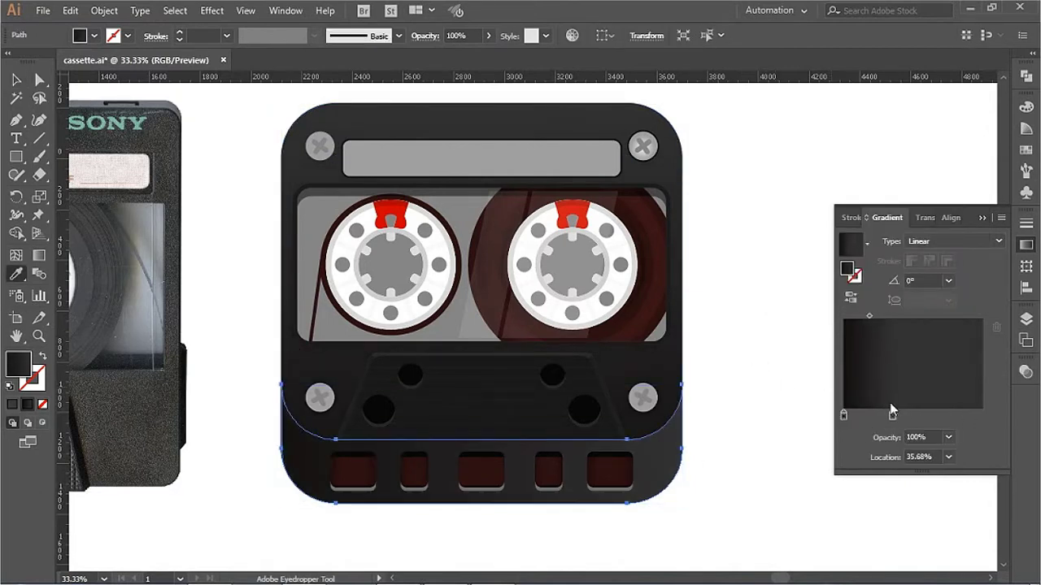
{"action": "double_click", "coordinate": [843, 415]}
{"action": "left_click", "coordinate": [968, 410]}
{"action": "left_click_drag", "start_coordinate": [968, 415], "coordinate": [849, 405]}
Step: Recolour the bottom gradient stops to dark greys like 1D1D1D, adding a stop near 76%
{"action": "double_click", "coordinate": [981, 416]}
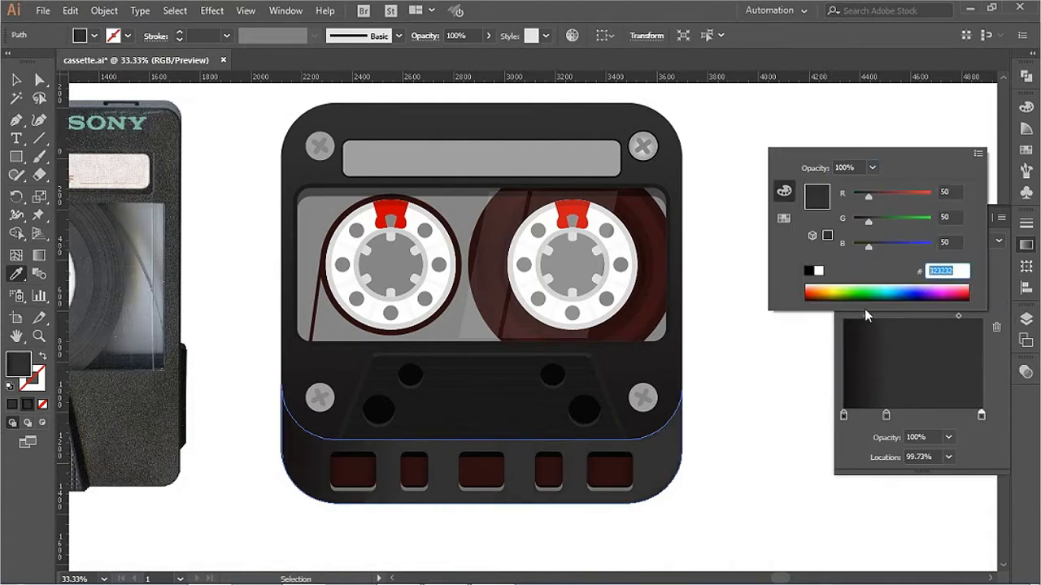
{"action": "left_click", "coordinate": [843, 416]}
{"action": "double_click", "coordinate": [843, 415]}
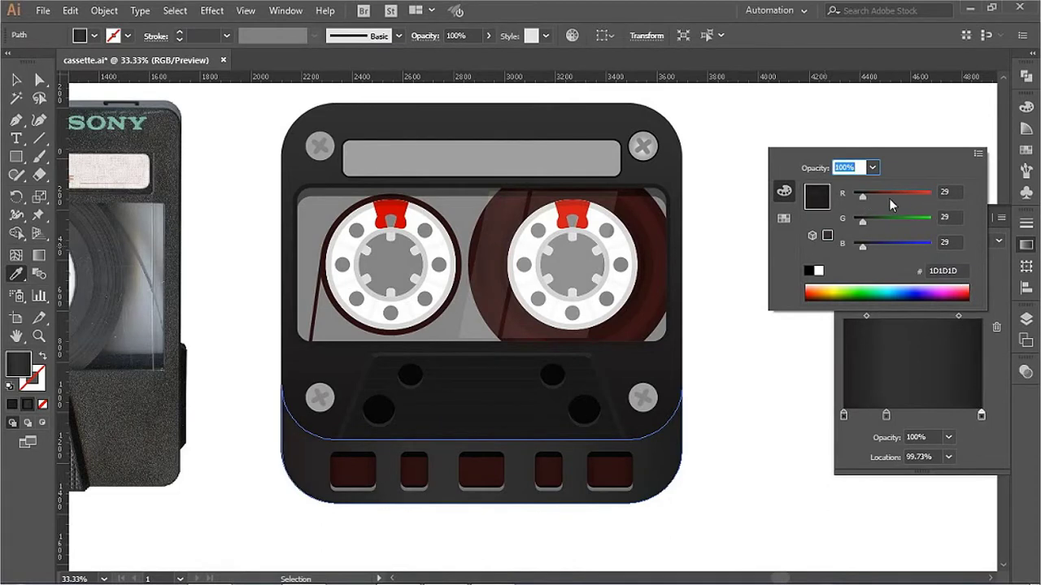
{"action": "left_click", "coordinate": [885, 415]}
{"action": "double_click", "coordinate": [885, 415]}
{"action": "left_click", "coordinate": [948, 416]}
{"action": "double_click", "coordinate": [948, 415]}
{"action": "key", "text": "Escape"}
{"action": "key", "text": "ctrl+shift+a"}
{"action": "key", "text": "ctrl+minus"}
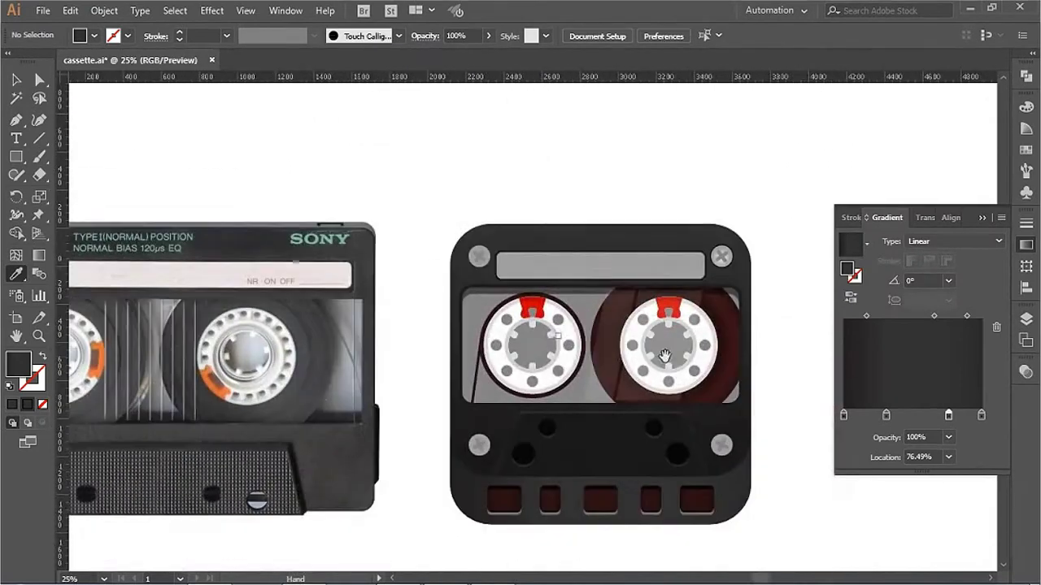
Step: Lighten the cassette label fill to near white
{"action": "left_click", "coordinate": [676, 267], "text": "ctrl"}
{"action": "left_click", "coordinate": [1026, 106]}
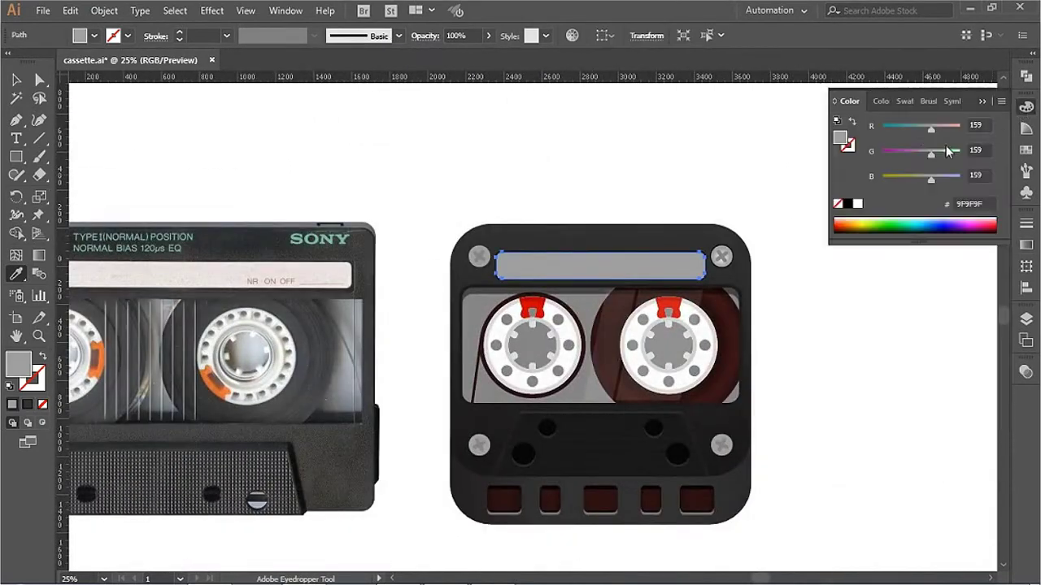
{"action": "left_click", "coordinate": [947, 151], "text": "shift"}
{"action": "key", "text": "ctrl+shift+a"}
Step: Turn the left hub ring into a 7 pt white stroke with a tapered width profile
{"action": "scroll", "coordinate": [646, 379], "scroll_direction": "up", "scroll_amount": 5}
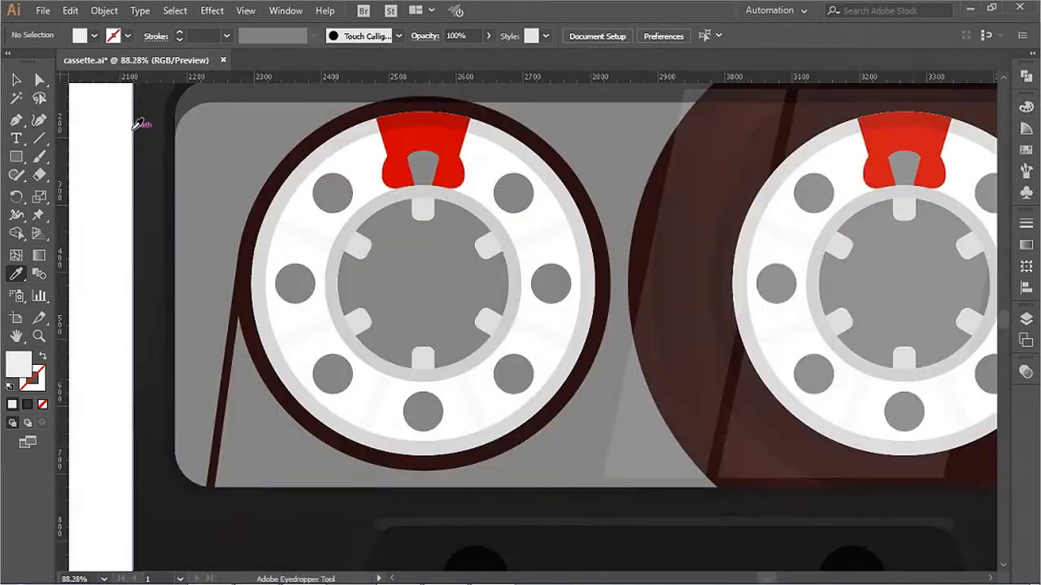
{"action": "left_click", "coordinate": [459, 214]}
{"action": "scroll", "coordinate": [610, 425], "scroll_direction": "up", "scroll_amount": 3}
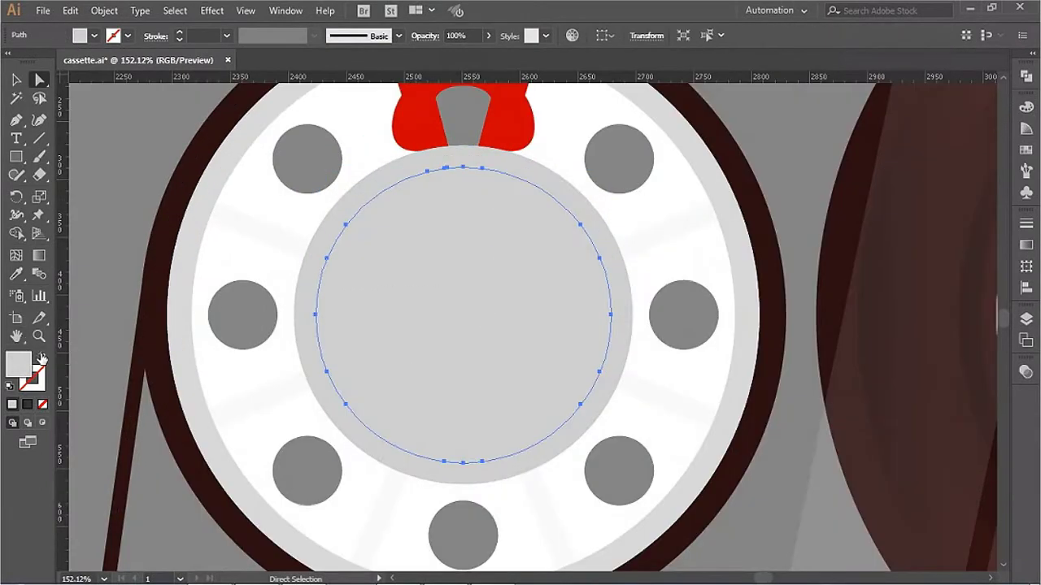
{"action": "left_click", "coordinate": [463, 159]}
{"action": "left_click", "coordinate": [1026, 107]}
{"action": "key", "text": "a"}
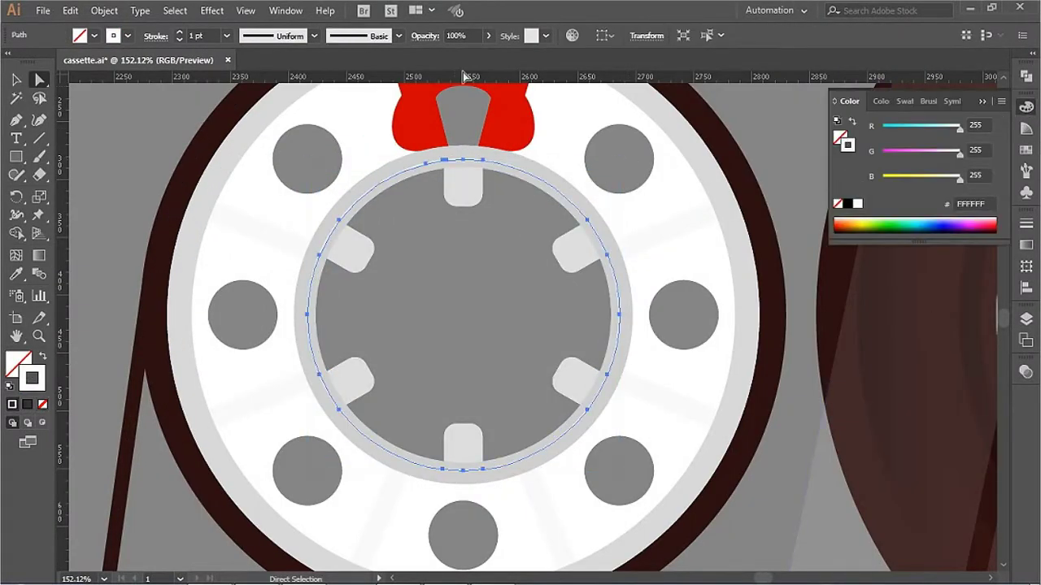
{"action": "left_click", "coordinate": [226, 36]}
{"action": "left_click", "coordinate": [314, 36]}
{"action": "scroll", "coordinate": [639, 284], "scroll_direction": "down", "scroll_amount": 3}
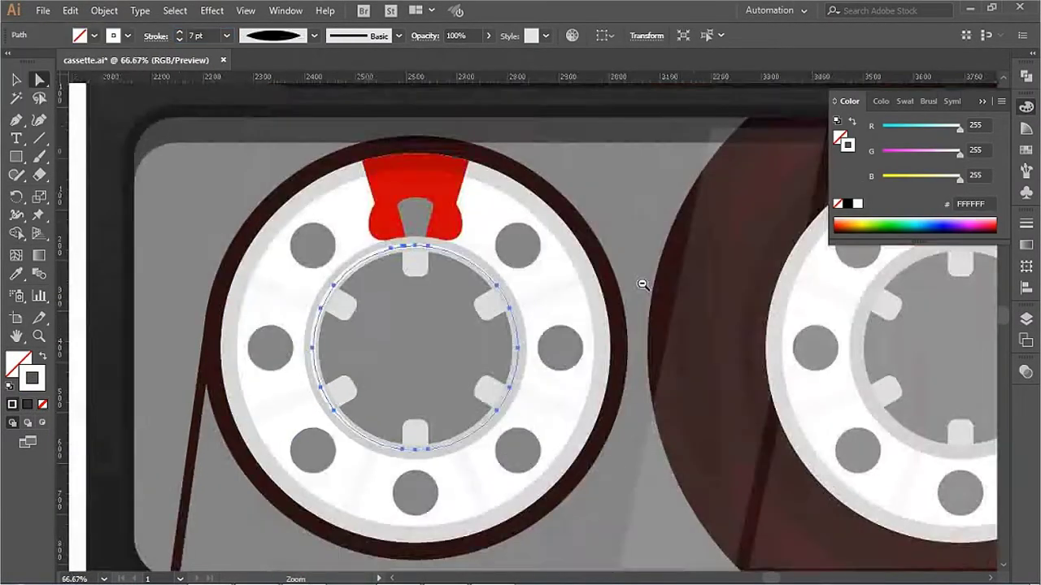
Step: Copy the tapered ring onto the right reel's hub and rotate it to vary the taper
{"action": "left_click_drag", "start_coordinate": [321, 366], "coordinate": [684, 367]}
{"action": "left_click_drag", "start_coordinate": [690, 309], "coordinate": [825, 398]}
{"action": "key", "text": "ctrl+plus"}
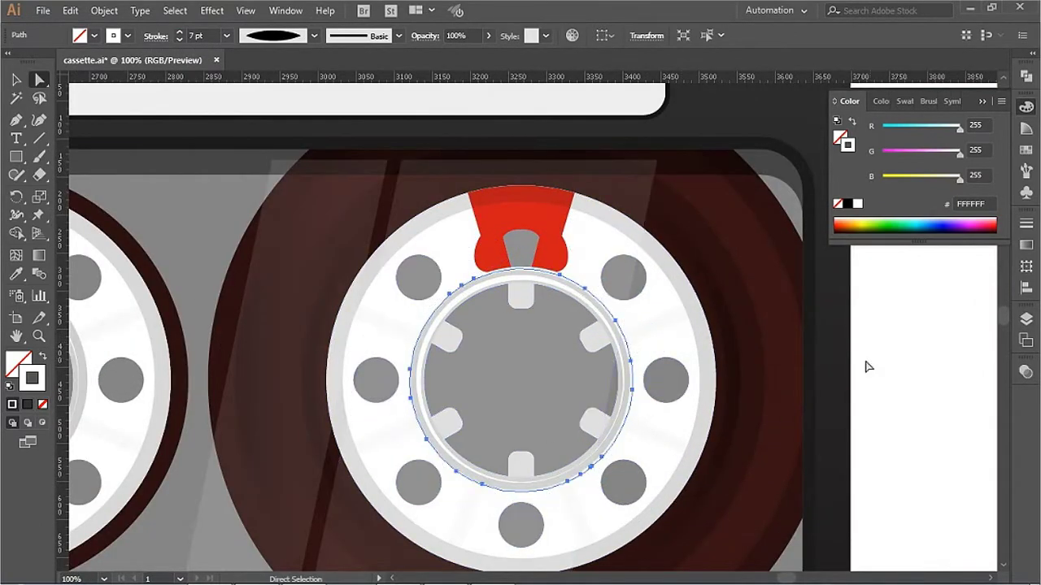
{"action": "key", "text": "ctrl+minus"}
{"action": "scroll", "coordinate": [688, 425], "scroll_direction": "up", "scroll_amount": 3}
{"action": "mouse_move", "coordinate": [825, 398]}
{"action": "left_mouse_down"}
{"action": "mouse_move", "coordinate": [781, 362]}
{"action": "mouse_move", "coordinate": [753, 370]}
{"action": "mouse_move", "coordinate": [623, 339]}
{"action": "left_mouse_up"}
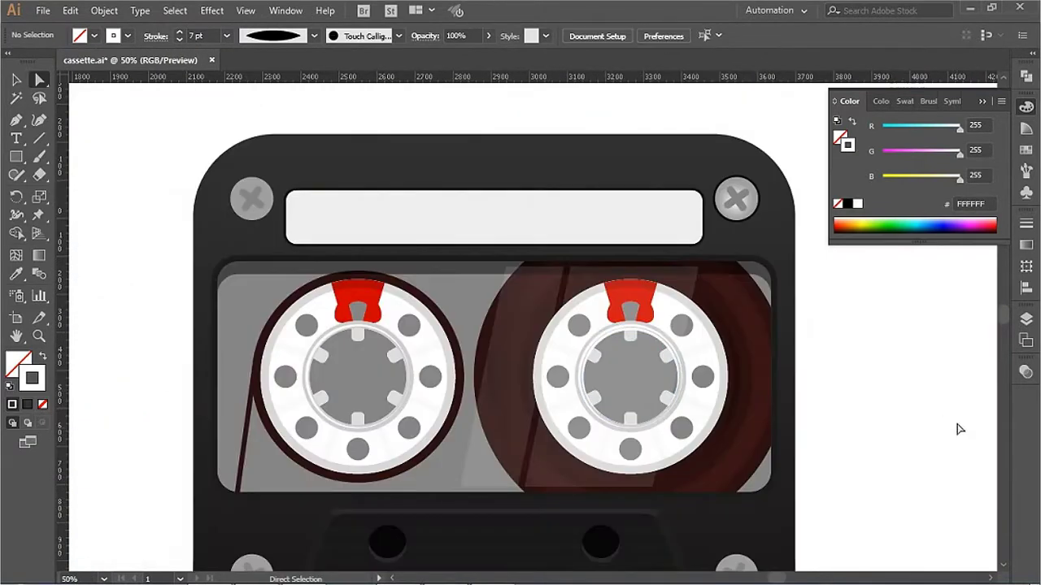
{"action": "left_click", "coordinate": [425, 301]}
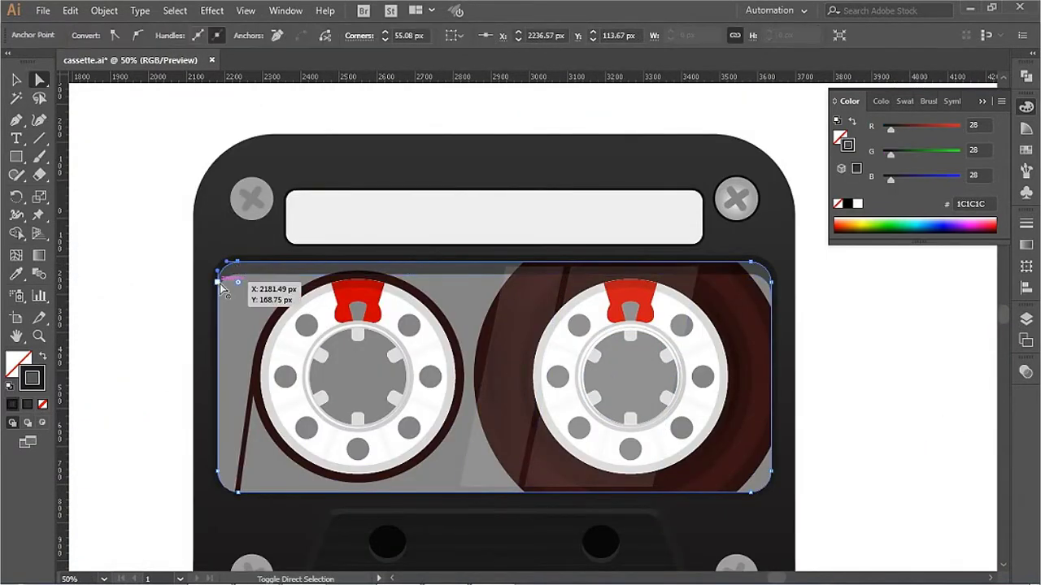
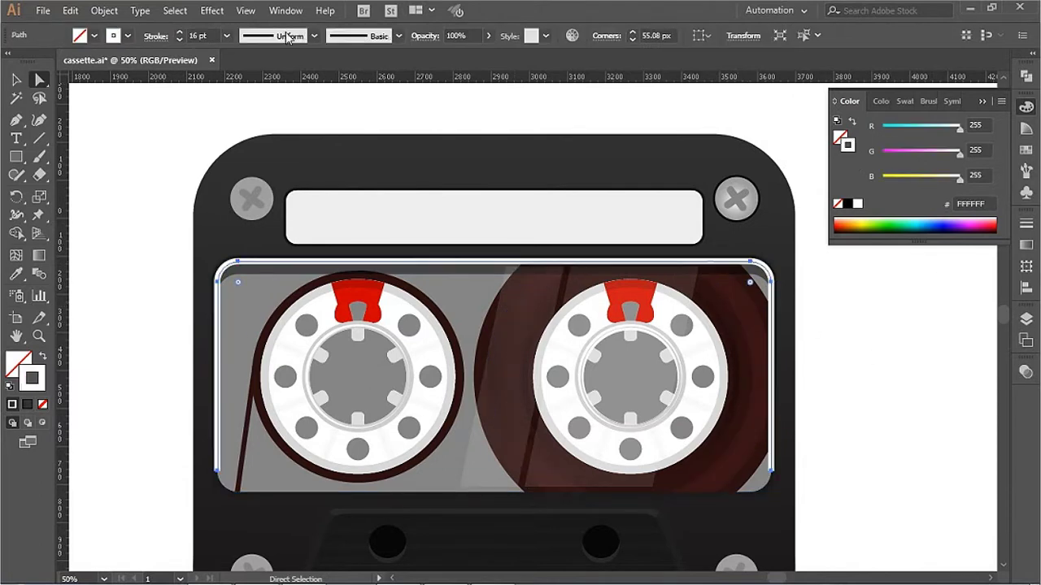
Step: Give the tape window a 6 pt light grey D9D9D9 outline
{"action": "type", "text": "6"}
{"action": "key", "text": "Return"}
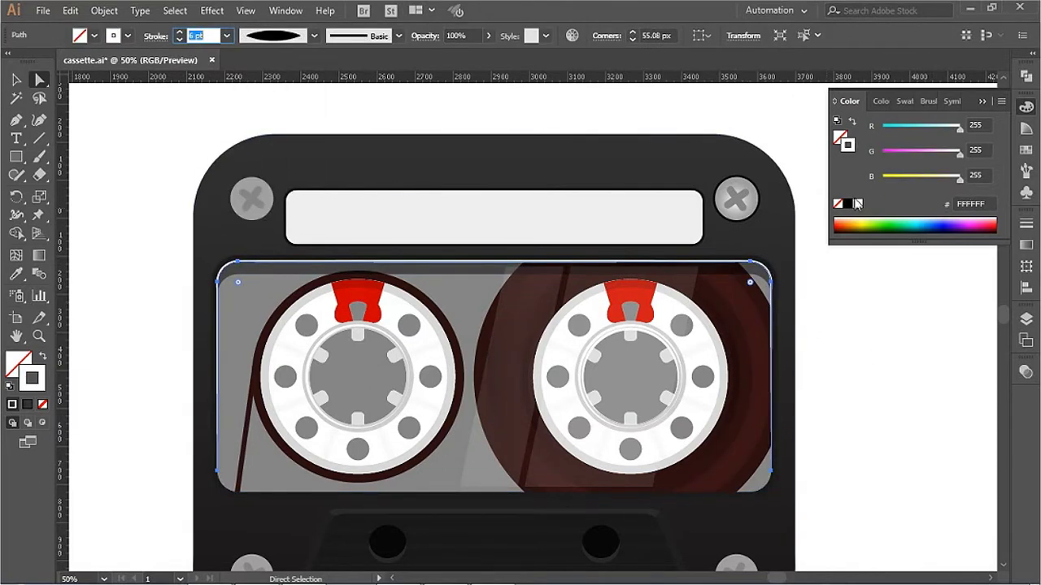
{"action": "left_click_drag", "start_coordinate": [959, 128], "coordinate": [950, 130]}
{"action": "left_click", "coordinate": [774, 474]}
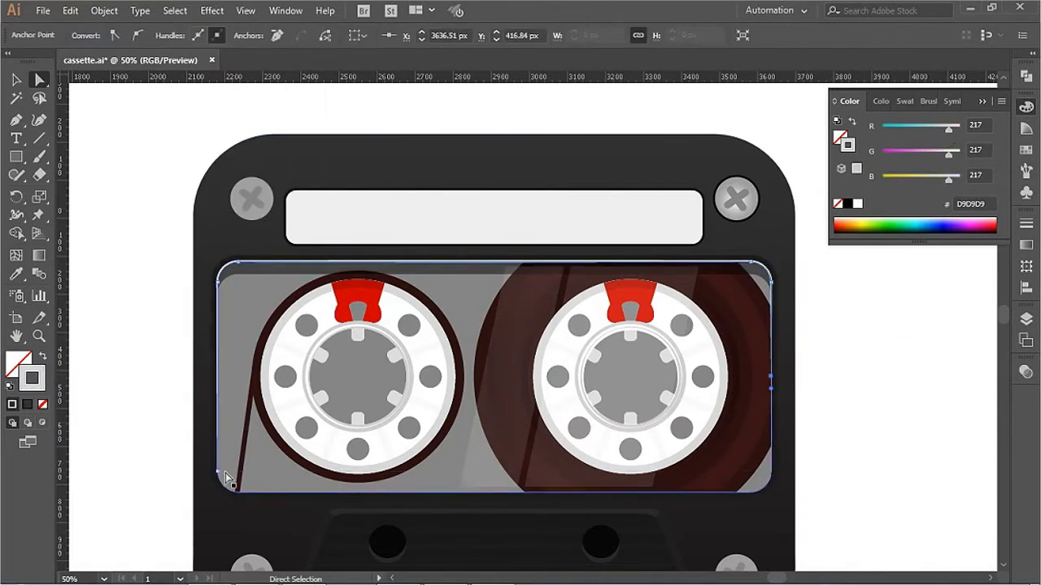
{"action": "left_click", "coordinate": [936, 344]}
{"action": "left_click_drag", "start_coordinate": [936, 344], "coordinate": [786, 374]}
{"action": "left_click", "coordinate": [902, 367]}
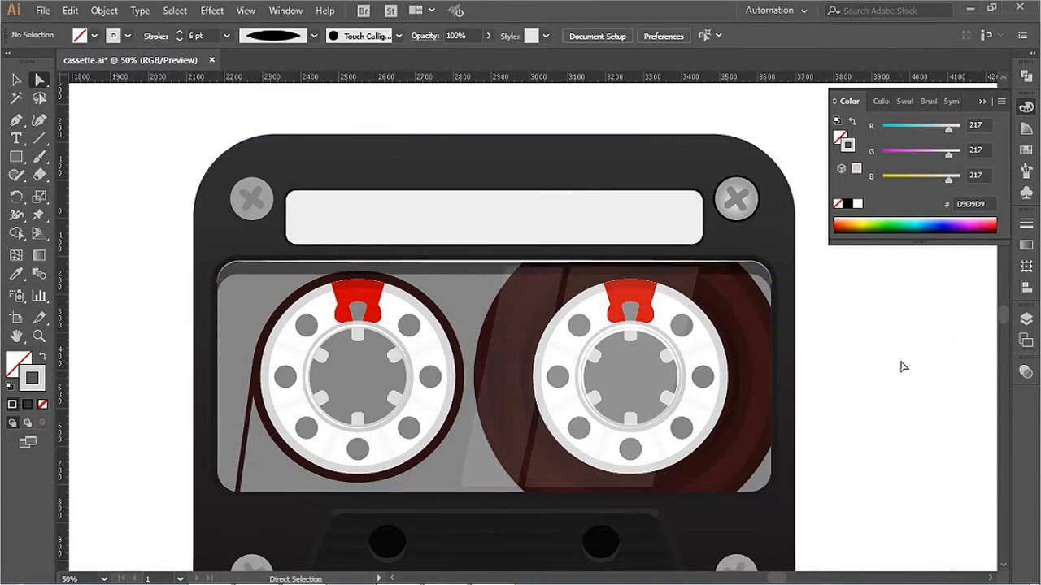
Step: Draw a horizontal line along the tape window's bottom edge
{"action": "scroll", "coordinate": [448, 339], "scroll_direction": "down", "scroll_amount": 2}
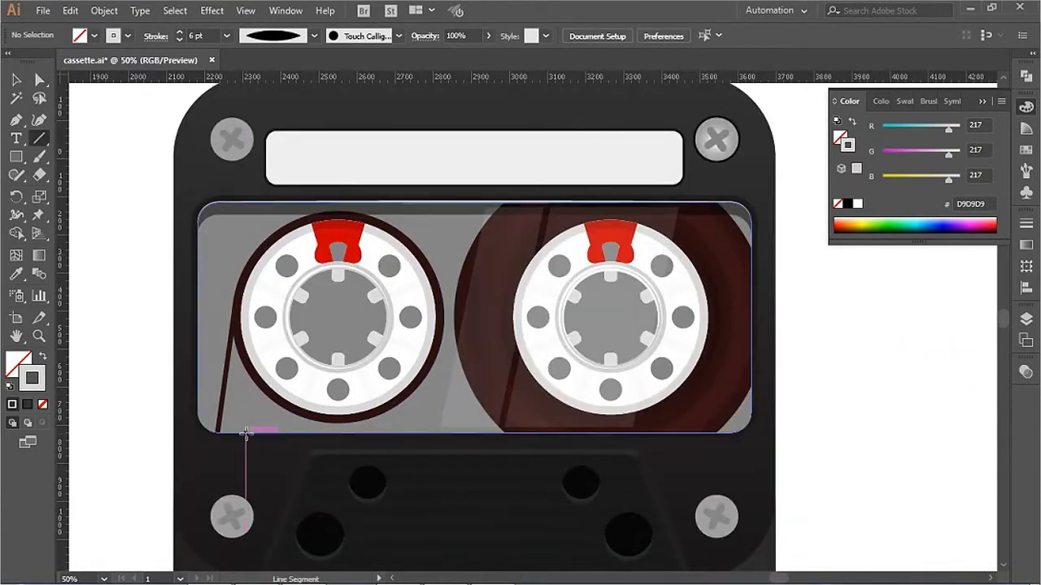
{"action": "left_click_drag", "start_coordinate": [245, 433], "coordinate": [714, 433]}
{"action": "key", "text": "i"}
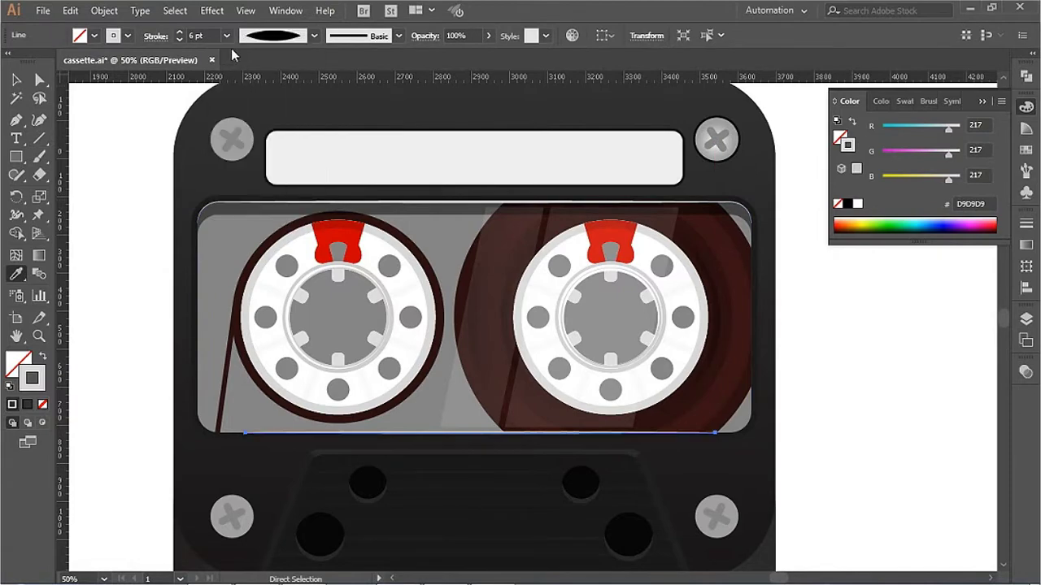
{"action": "key", "text": "ctrl+shift+a"}
{"action": "key", "text": "ctrl+minus"}
{"action": "scroll", "coordinate": [520, 325], "scroll_direction": "up", "scroll_amount": 1}
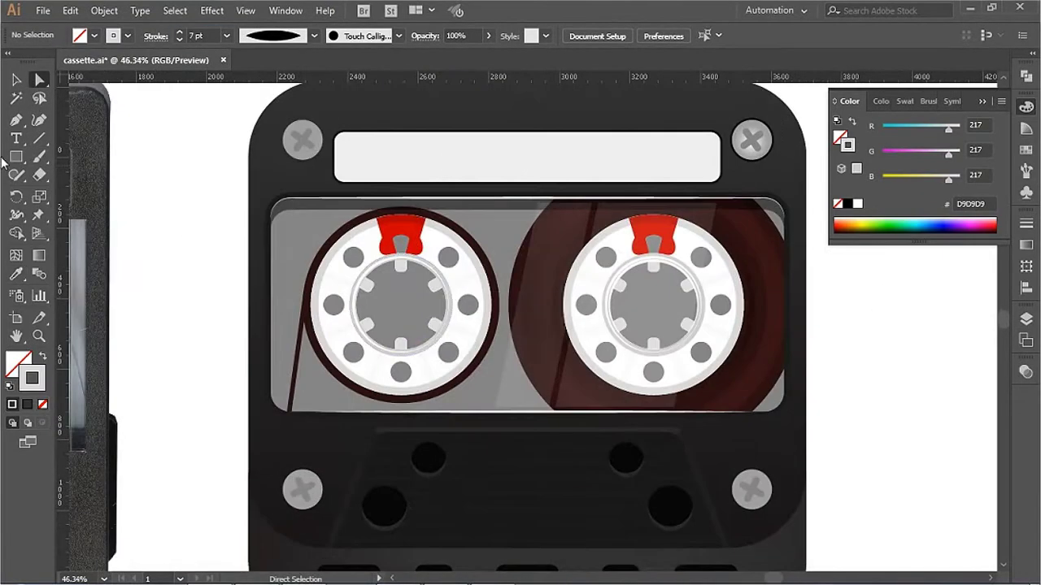
Step: Rotate the left reel 90° clockwise and the right reel 45° counterclockwise
{"action": "key", "text": "v"}
{"action": "left_click", "coordinate": [458, 252]}
{"action": "left_click_drag", "start_coordinate": [498, 214], "coordinate": [537, 284]}
{"action": "left_click", "coordinate": [952, 402]}
{"action": "left_click", "coordinate": [699, 281]}
{"action": "left_click", "coordinate": [757, 249]}
{"action": "left_click_drag", "start_coordinate": [781, 292], "coordinate": [760, 204]}
{"action": "left_click", "coordinate": [966, 365]}
{"action": "key", "text": "ctrl+minus"}
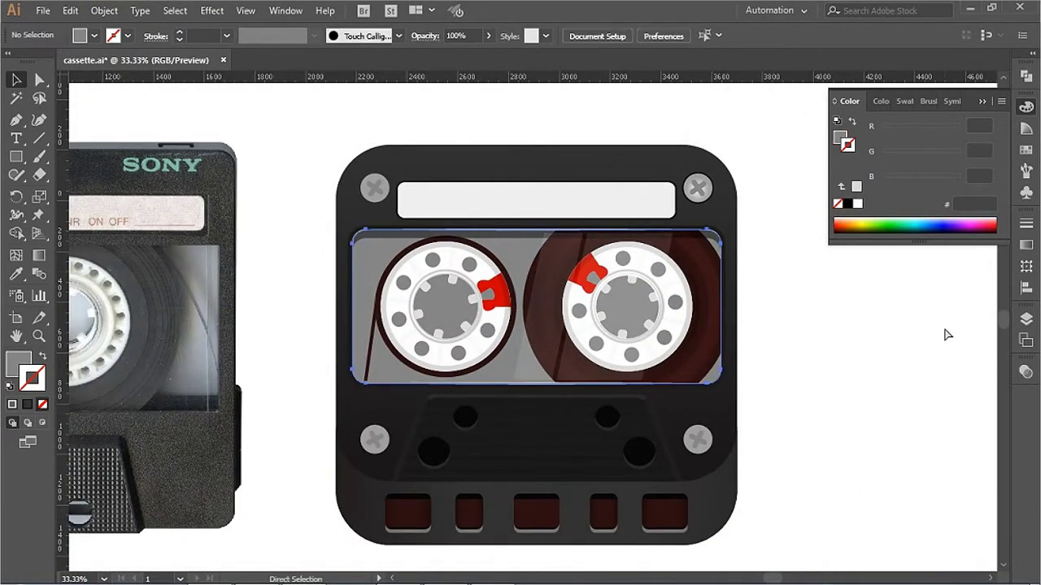
Step: Bring the window rectangle to front and set it to Overlay blending at 10% opacity
{"action": "key", "text": "v"}
{"action": "key", "text": "ctrl+shift+bracketright"}
{"action": "left_click", "coordinate": [1026, 371]}
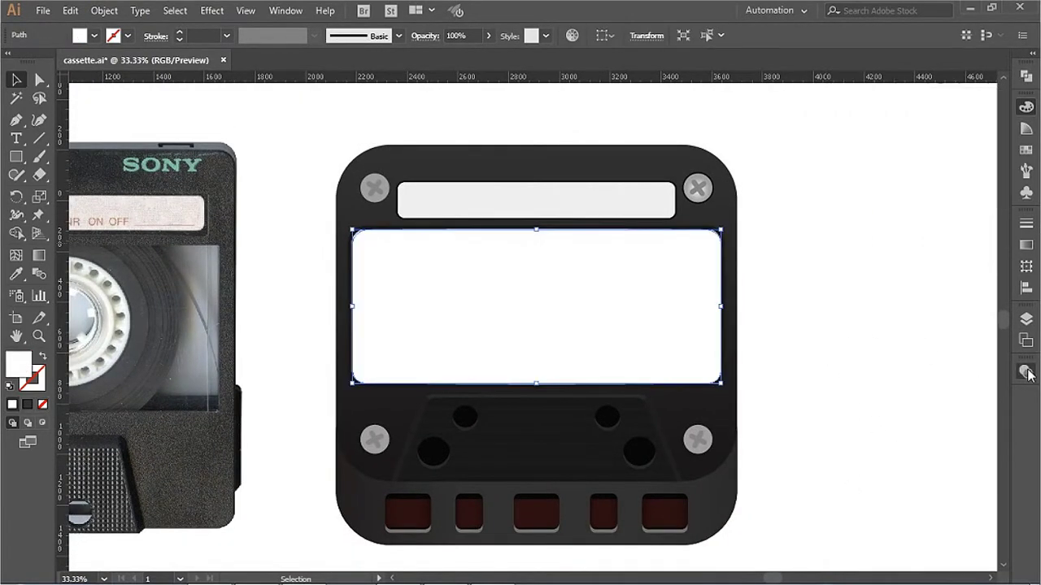
{"action": "left_click", "coordinate": [872, 389]}
{"action": "left_click", "coordinate": [864, 228]}
{"action": "key", "text": "ctrl+plus"}
{"action": "type", "text": "100"}
{"action": "key", "text": "Return"}
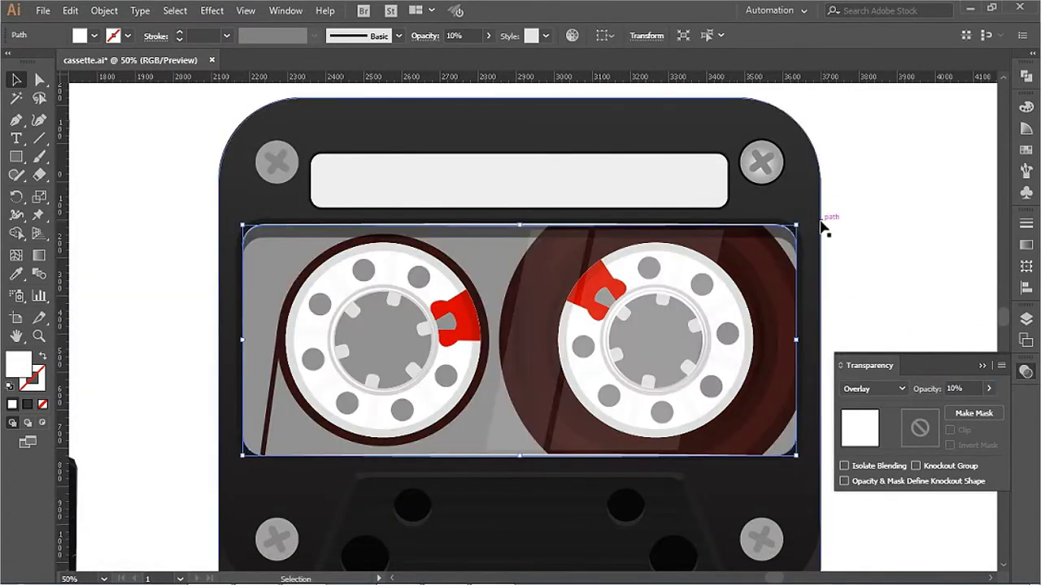
Step: Resize the glass sheet to fit the tape window frame
{"action": "left_click", "coordinate": [883, 226]}
{"action": "key", "text": "ctrl+plus"}
{"action": "left_click_drag", "start_coordinate": [136, 180], "coordinate": [144, 185]}
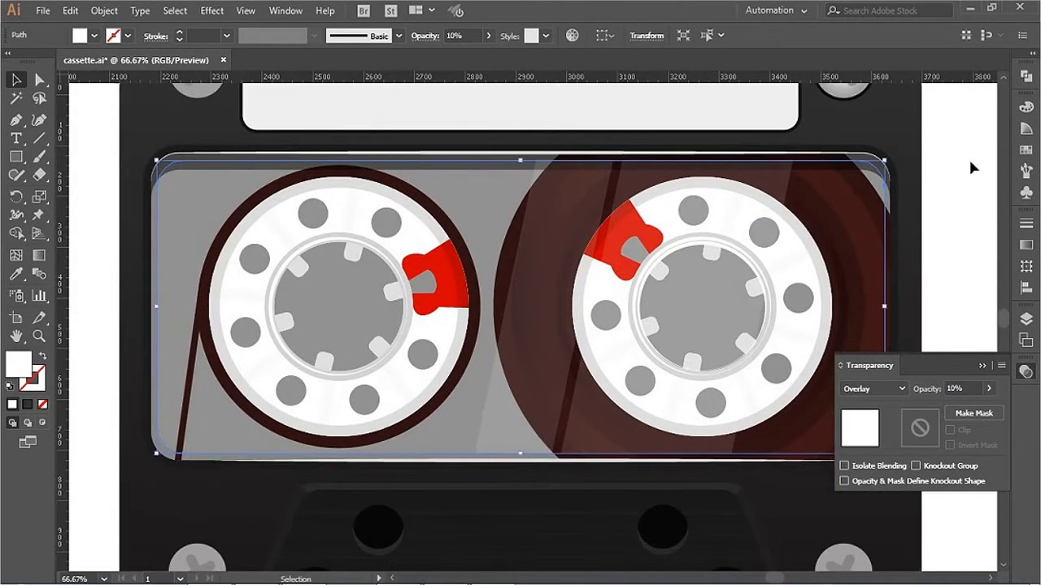
{"action": "left_click", "coordinate": [971, 168]}
{"action": "key", "text": "p"}
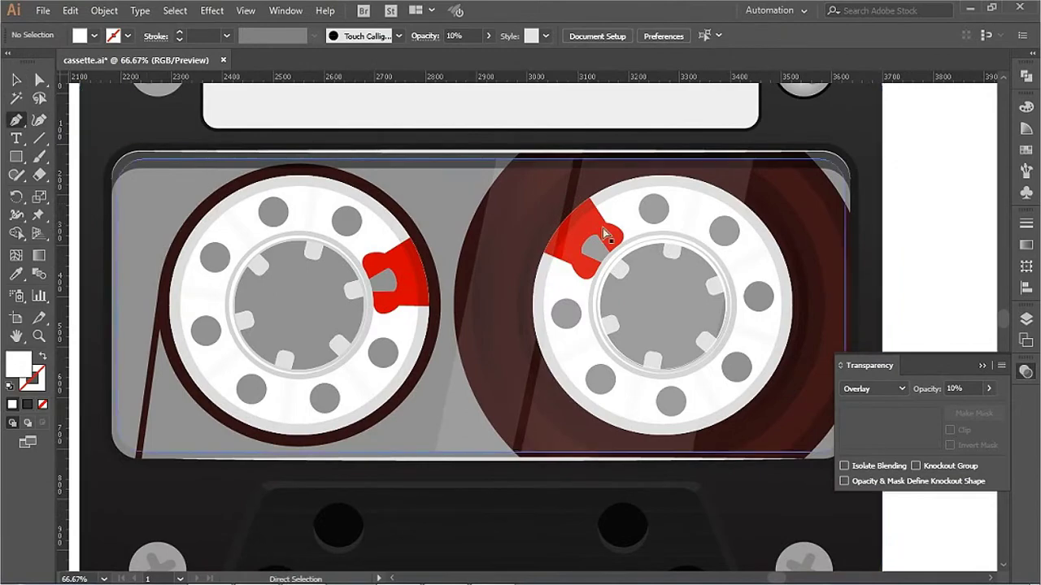
{"action": "left_click", "coordinate": [499, 329]}
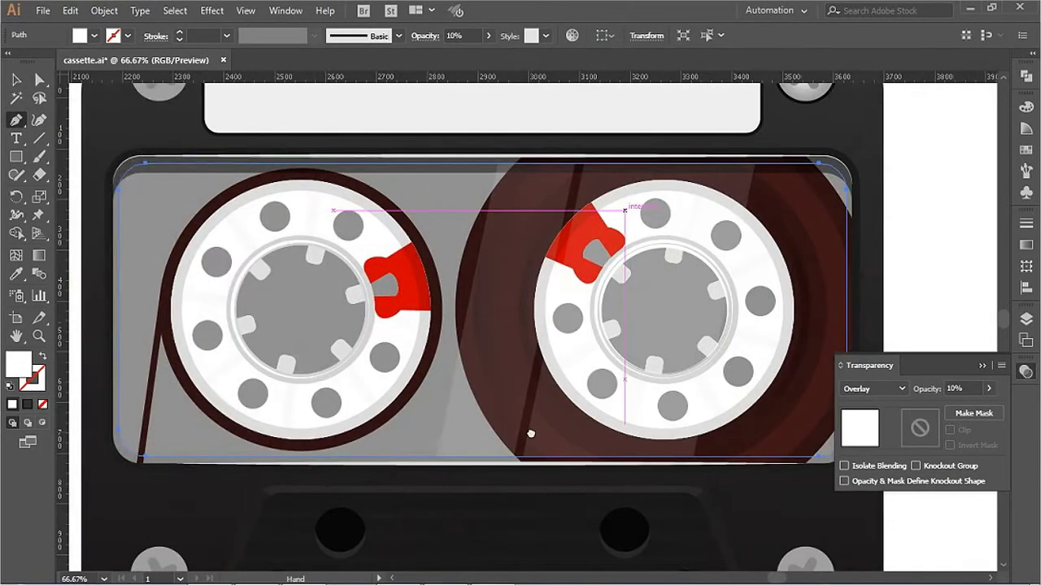
Step: Draw a vertical line through the cassette's middle and isolate it
{"action": "scroll", "coordinate": [512, 407], "scroll_direction": "down", "scroll_amount": 5}
{"action": "left_click", "coordinate": [504, 315]}
{"action": "left_click", "coordinate": [504, 534]}
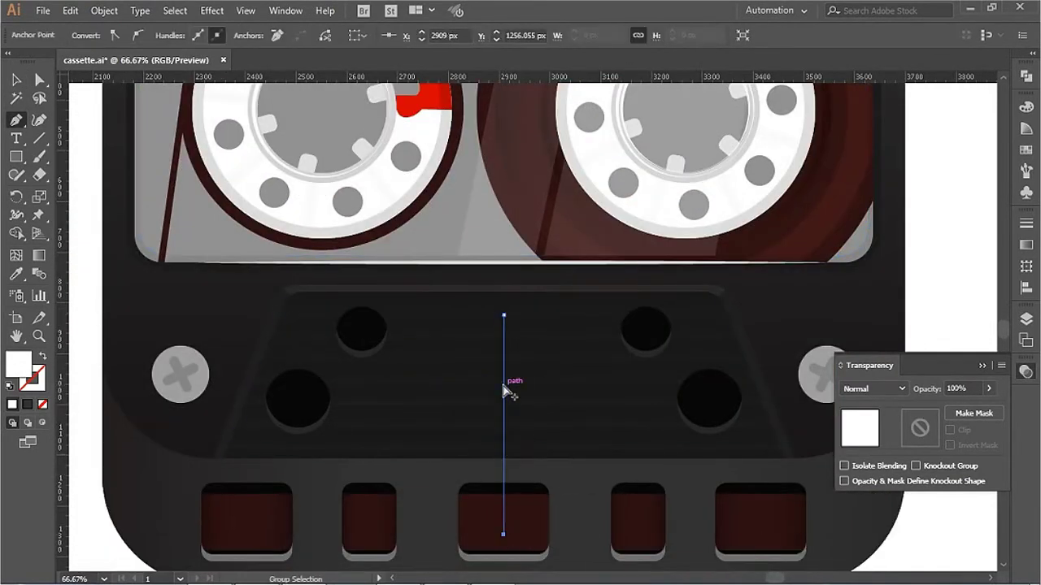
{"action": "double_click", "coordinate": [445, 355]}
{"action": "scroll", "coordinate": [510, 323], "scroll_direction": "up", "scroll_amount": 4}
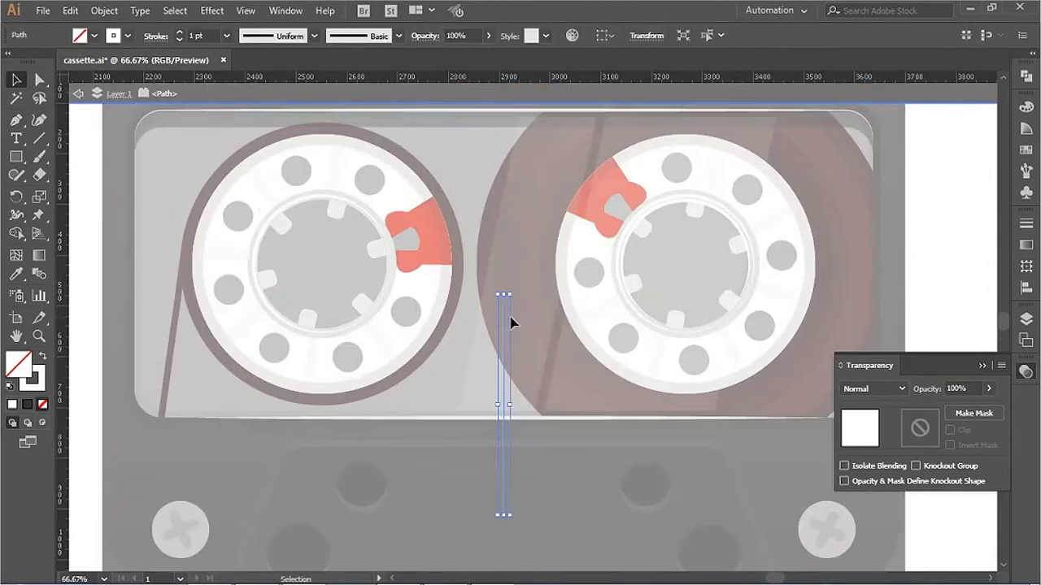
Step: Duplicate the vertical line into a row and move the copies between the reels
{"action": "left_click", "coordinate": [1026, 223]}
{"action": "key", "text": "ctrl+plus"}
{"action": "key", "text": "ctrl+d"}
{"action": "key", "text": "ctrl+d"}
{"action": "key", "text": "ctrl+d"}
{"action": "key", "text": "ctrl+minus"}
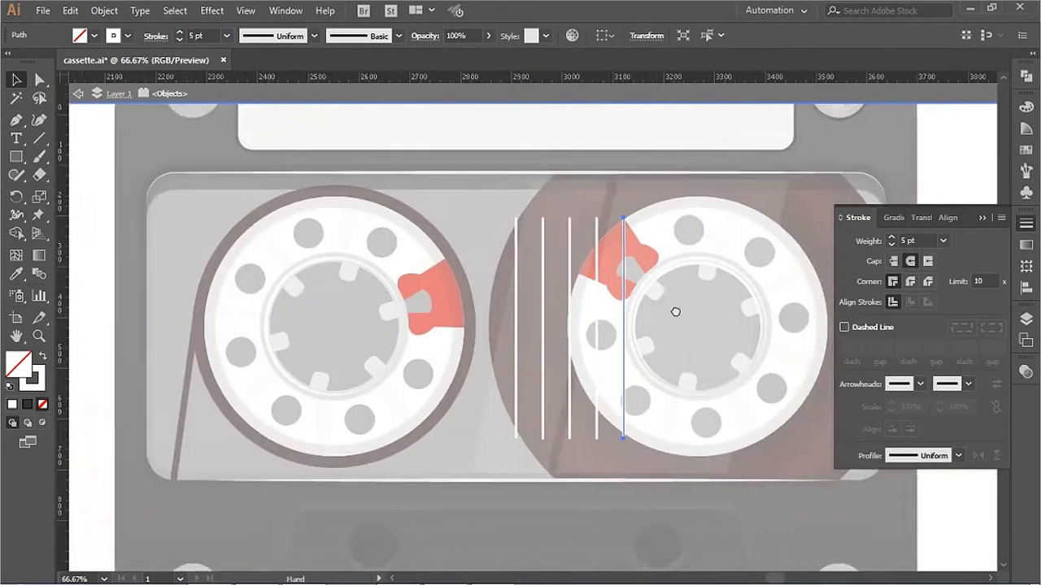
{"action": "scroll", "coordinate": [604, 309], "scroll_direction": "down", "scroll_amount": 3}
{"action": "left_click_drag", "start_coordinate": [679, 209], "coordinate": [613, 208]}
{"action": "key", "text": "ctrl+minus"}
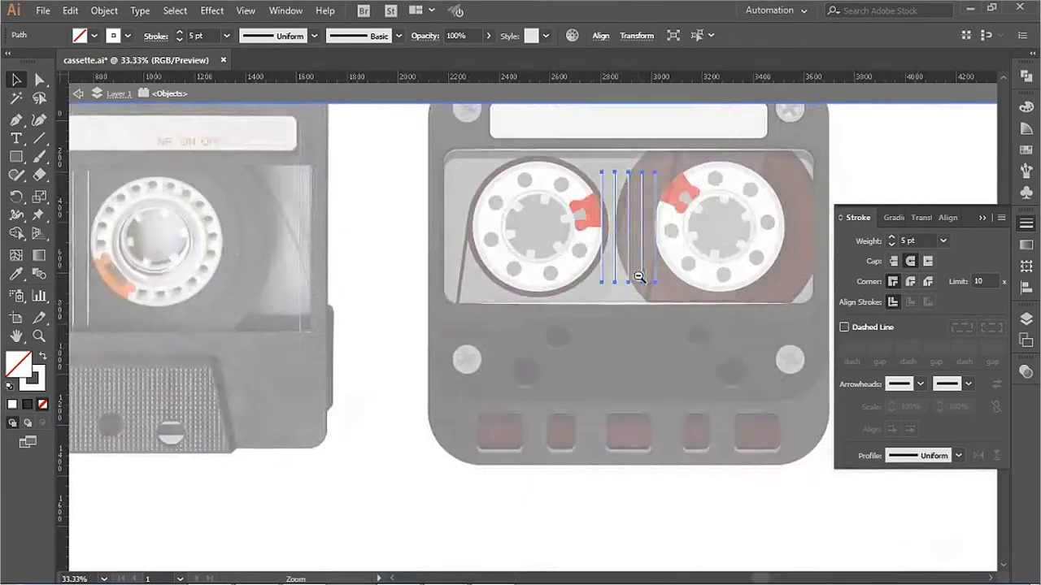
{"action": "key", "text": "Escape"}
{"action": "key", "text": "ctrl+plus"}
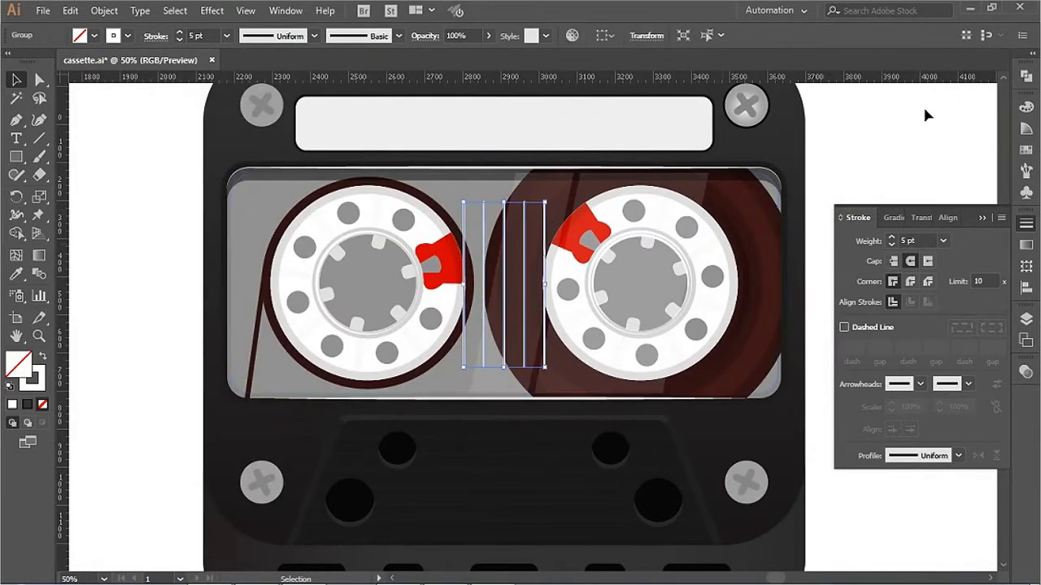
Step: Lower the glare line group's opacity to 40%
{"action": "left_click", "coordinate": [1026, 371]}
{"action": "type", "text": "0"}
{"action": "key", "text": "Return"}
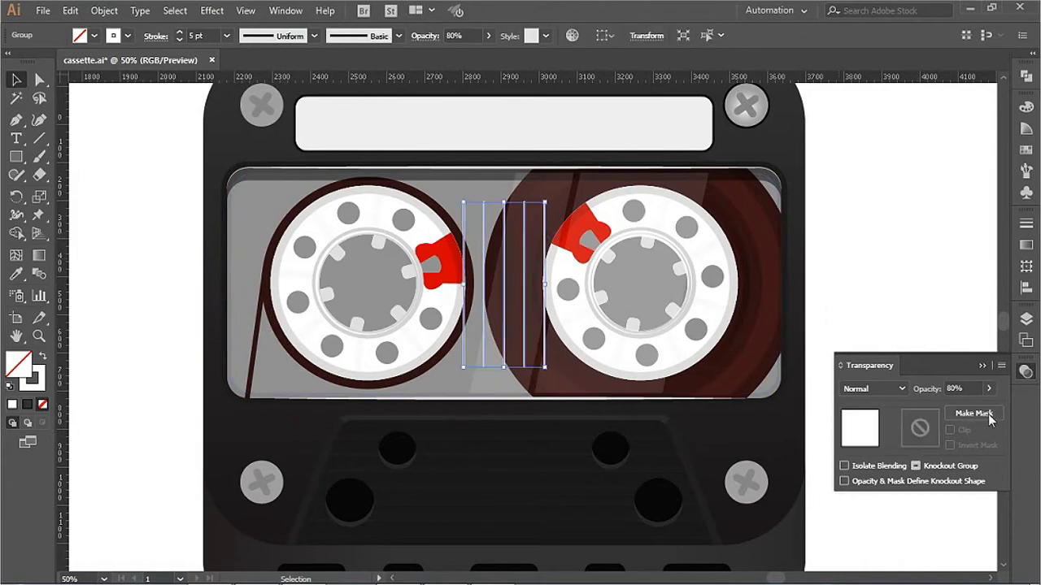
{"action": "key", "text": "Return"}
{"action": "key", "text": "ctrl+shift+a"}
{"action": "key", "text": "ctrl+minus"}
{"action": "key", "text": "ctrl+plus"}
{"action": "left_click", "coordinate": [591, 341]}
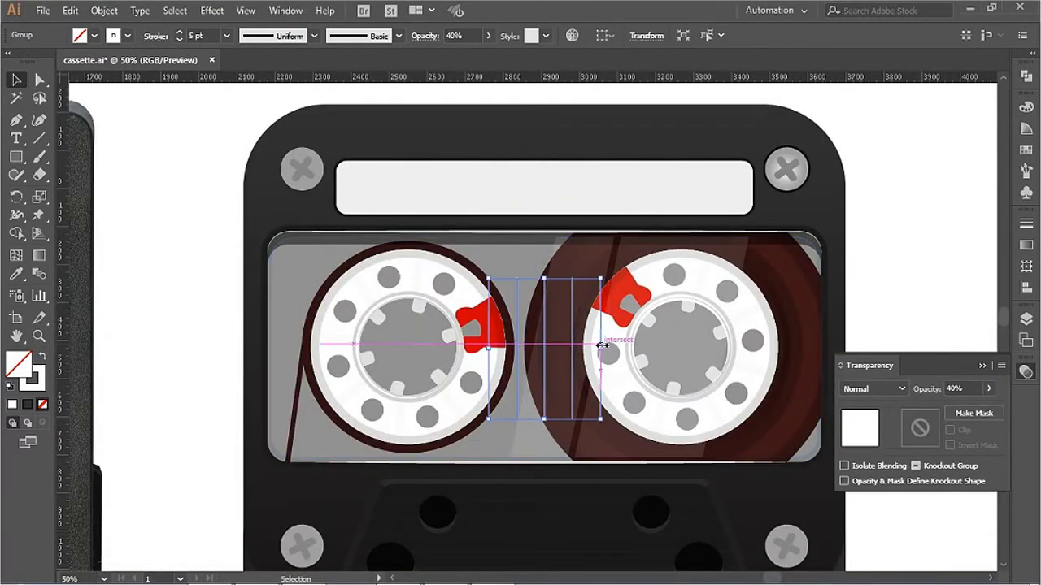
{"action": "key", "text": "ctrl+shift+a"}
{"action": "key", "text": "ctrl+minus"}
{"action": "left_click", "coordinate": [979, 367]}
{"action": "key", "text": "ctrl+plus"}
{"action": "key", "text": "ctrl+plus"}
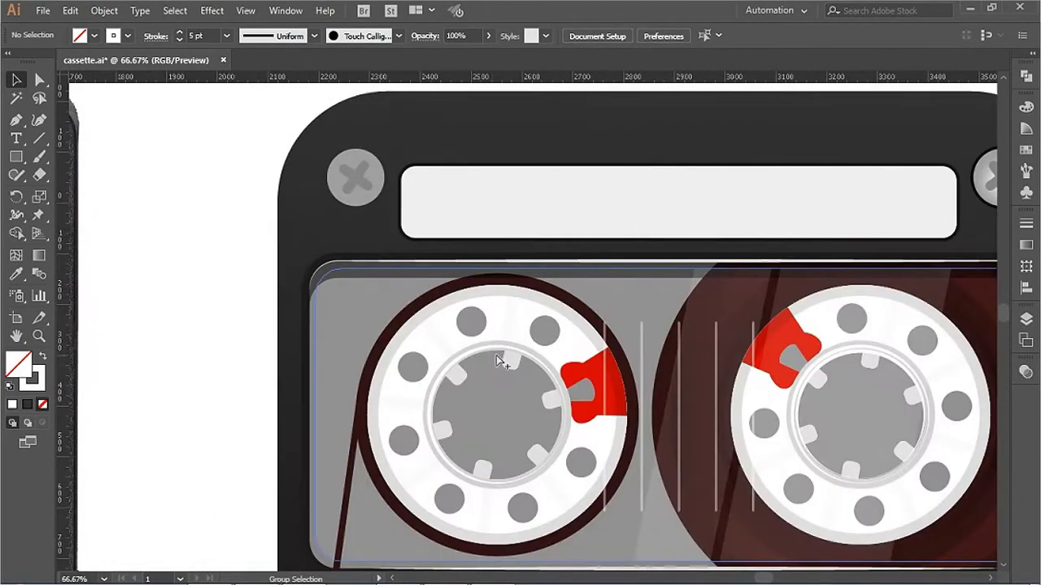
Step: Enlarge the left reel's inner circle
{"action": "scroll", "coordinate": [505, 376], "scroll_direction": "up", "scroll_amount": 5}
{"action": "left_click", "coordinate": [564, 239]}
{"action": "mouse_move", "coordinate": [623, 205]}
{"action": "left_mouse_down"}
{"action": "mouse_move", "coordinate": [611, 358]}
{"action": "mouse_move", "coordinate": [662, 372]}
{"action": "left_mouse_up"}
{"action": "key", "text": "ctrl+minus"}
{"action": "key", "text": "ctrl+minus"}
{"action": "key", "text": "ctrl+minus"}
{"action": "scroll", "coordinate": [627, 360], "scroll_direction": "up", "scroll_amount": 5}
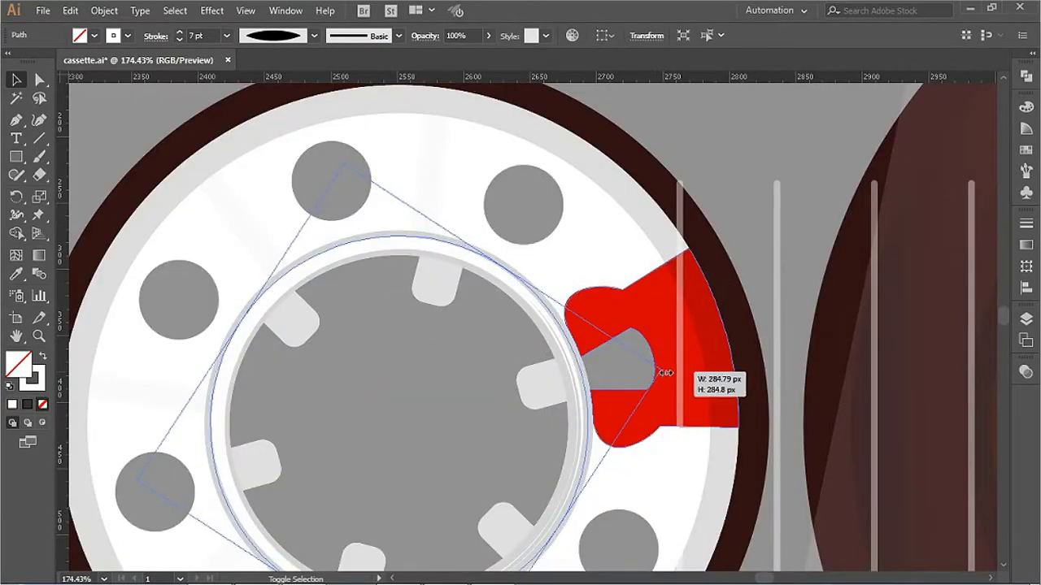
{"action": "key", "text": "ctrl+minus"}
{"action": "key", "text": "ctrl+minus"}
{"action": "key", "text": "ctrl+minus"}
Step: Move the reel's hub circle onto empty canvas and cut its notches with Shape Builder
{"action": "left_click", "coordinate": [611, 390], "text": "alt"}
{"action": "left_click", "coordinate": [831, 317]}
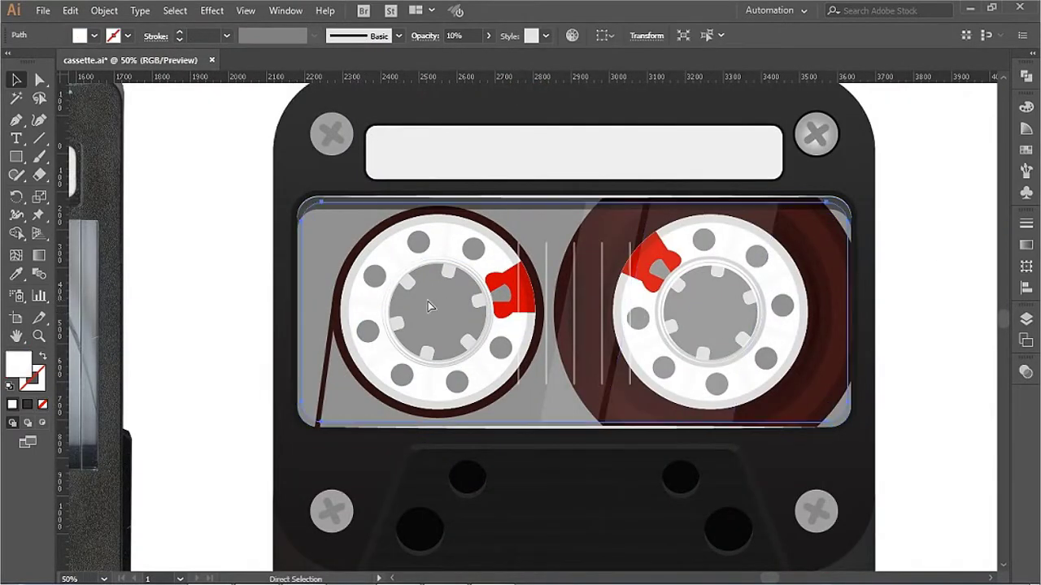
{"action": "double_click", "coordinate": [461, 254]}
{"action": "key", "text": "ctrl+a"}
{"action": "key", "text": "shift+m"}
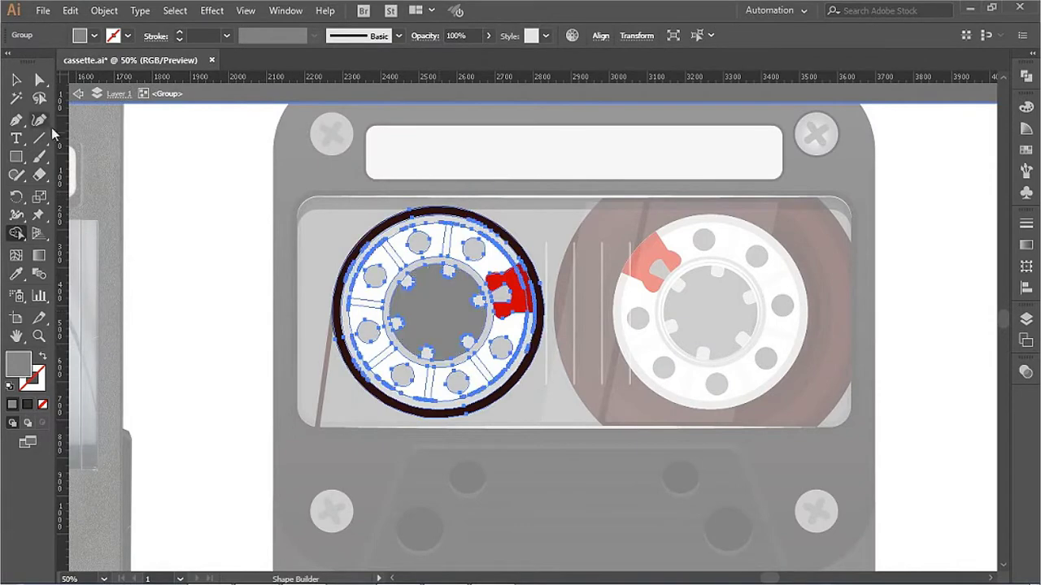
{"action": "left_click", "coordinate": [585, 447]}
{"action": "scroll", "coordinate": [529, 244], "scroll_direction": "up", "scroll_amount": 5}
{"action": "left_click", "coordinate": [492, 246]}
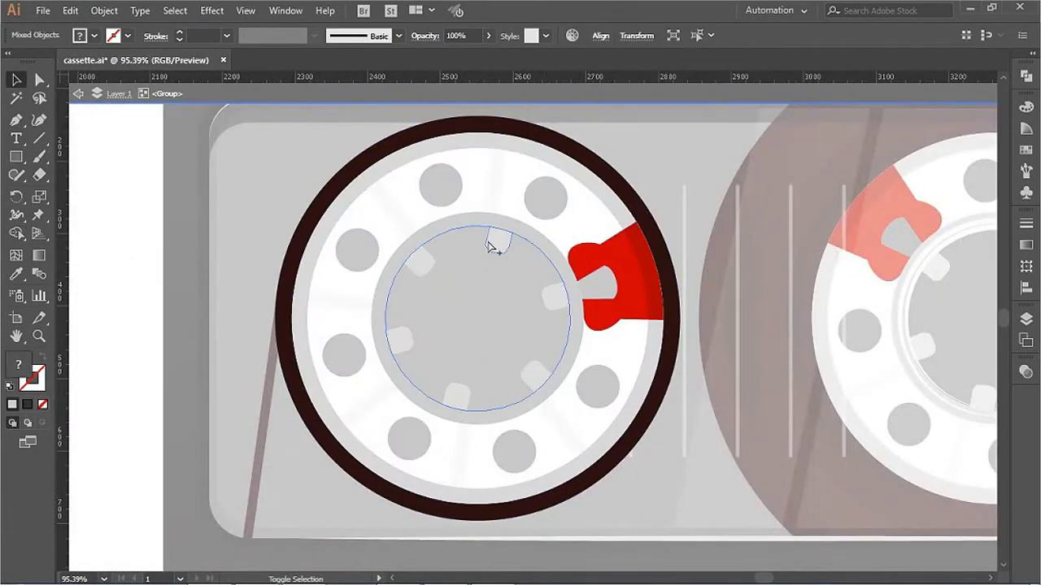
{"action": "scroll", "coordinate": [558, 285], "scroll_direction": "down", "scroll_amount": 2}
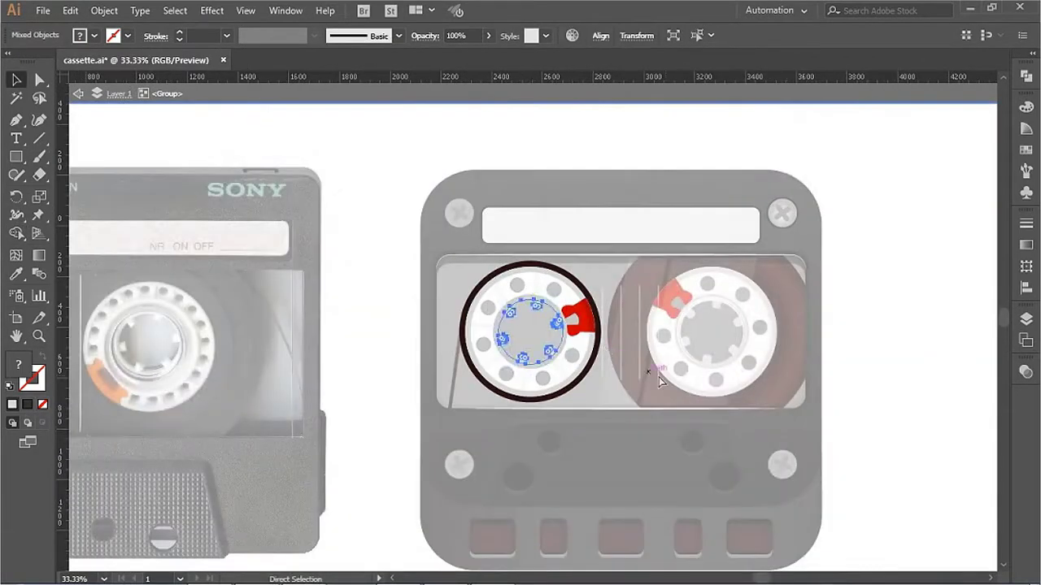
{"action": "left_click_drag", "start_coordinate": [495, 327], "coordinate": [810, 348]}
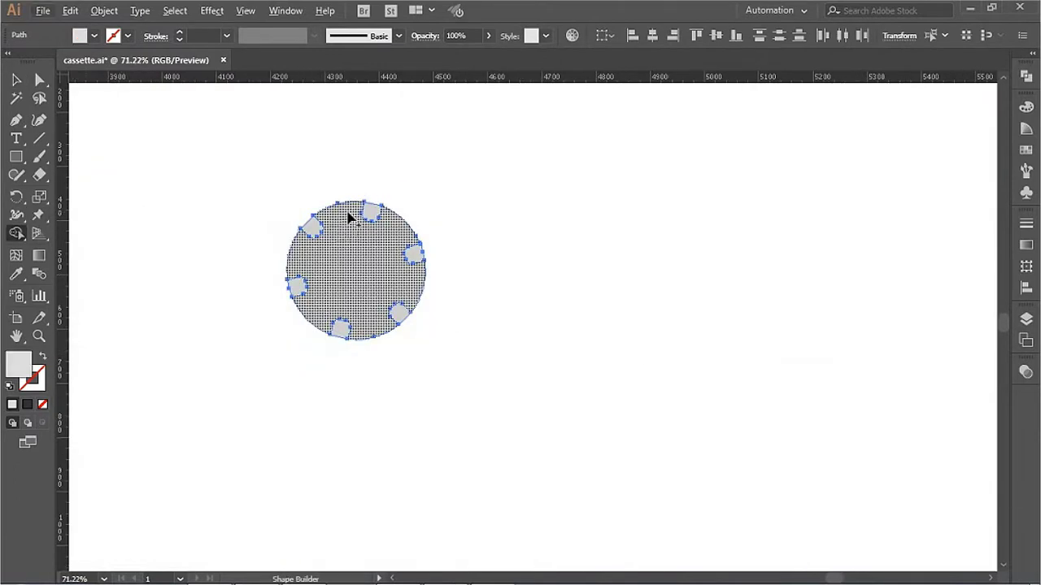
{"action": "left_click_drag", "start_coordinate": [349, 213], "coordinate": [261, 239]}
{"action": "key", "text": "v"}
Step: Centre the notched hub on the left reel and colour it dark grey 545454
{"action": "scroll", "coordinate": [752, 384], "scroll_direction": "down", "scroll_amount": 1}
{"action": "left_click", "coordinate": [753, 384]}
{"action": "scroll", "coordinate": [752, 384], "scroll_direction": "left", "scroll_amount": 3}
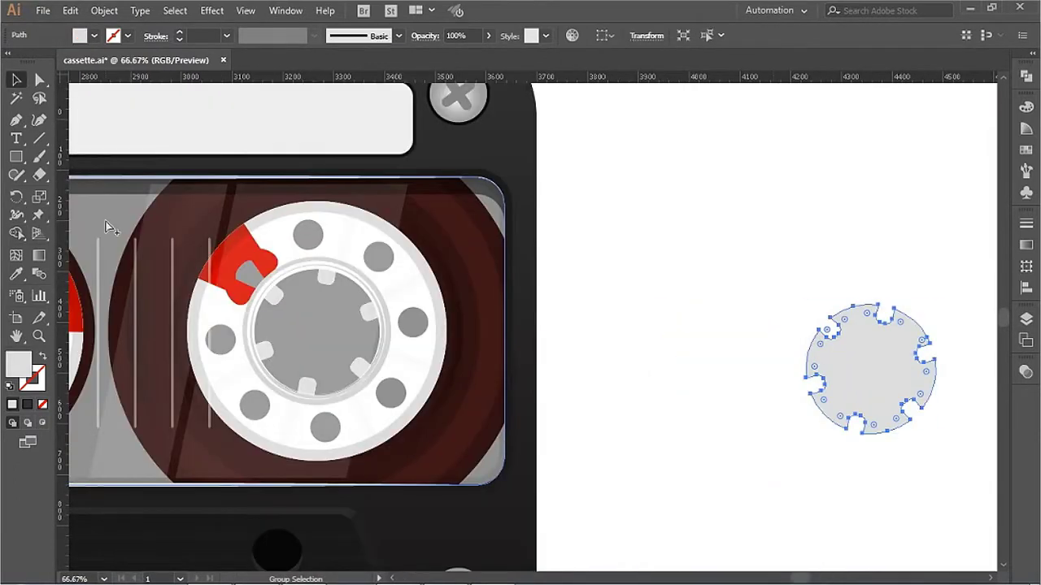
{"action": "scroll", "coordinate": [651, 221], "scroll_direction": "down", "scroll_amount": 1}
{"action": "scroll", "coordinate": [721, 365], "scroll_direction": "left", "scroll_amount": 3}
{"action": "left_click", "coordinate": [1024, 377]}
{"action": "left_click", "coordinate": [1026, 107]}
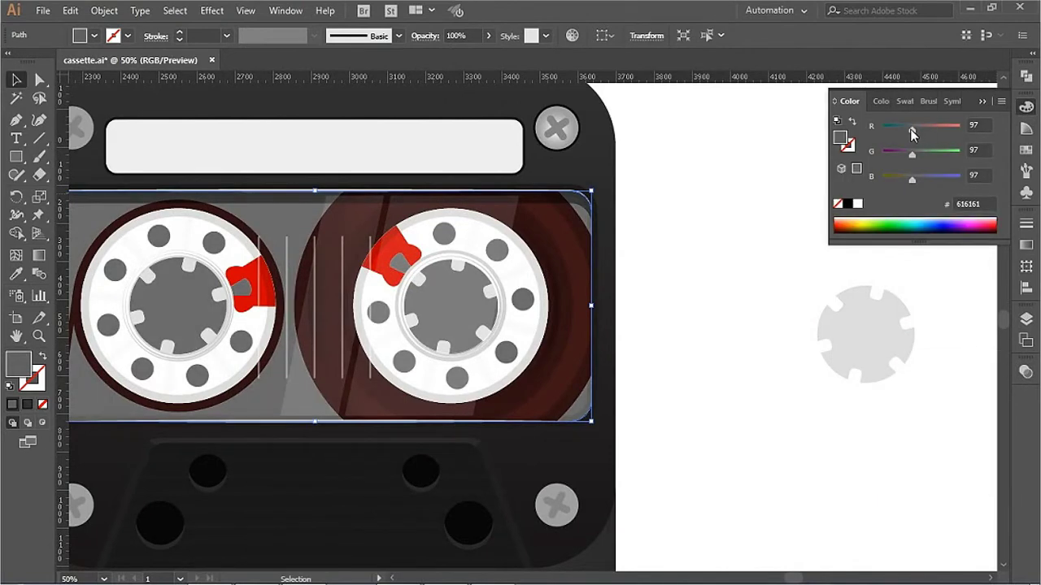
{"action": "left_click_drag", "start_coordinate": [865, 346], "coordinate": [423, 346]}
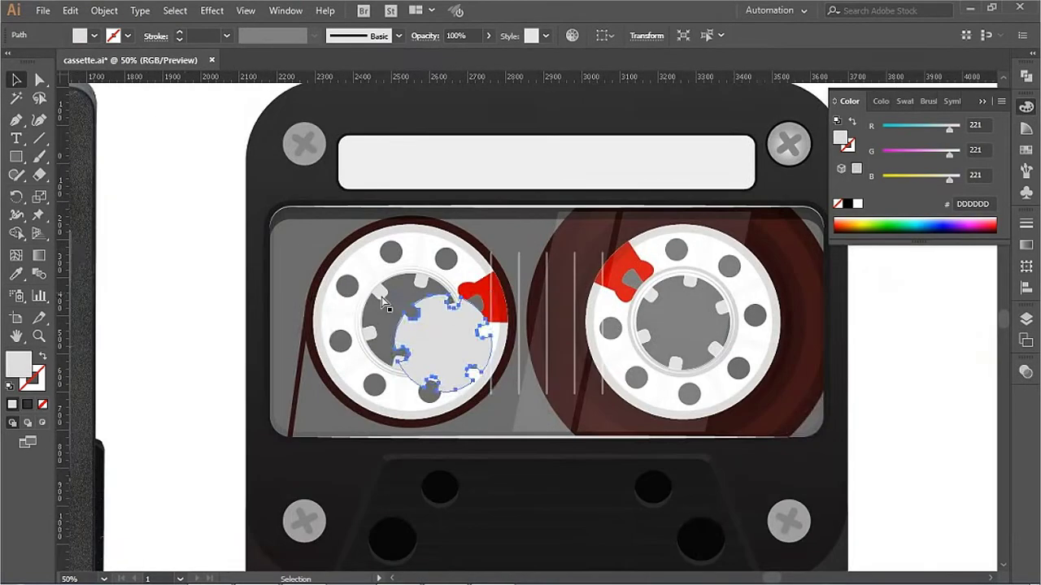
{"action": "scroll", "coordinate": [382, 373], "scroll_direction": "up", "scroll_amount": 5}
{"action": "left_click_drag", "start_coordinate": [476, 301], "coordinate": [436, 274]}
{"action": "left_click_drag", "start_coordinate": [949, 130], "coordinate": [908, 127]}
{"action": "key", "text": "ctrl+minus"}
{"action": "key", "text": "ctrl+minus"}
{"action": "key", "text": "ctrl+minus"}
{"action": "left_click", "coordinate": [688, 366]}
Step: Zoom into the left reel and select its hub's inner circle
{"action": "scroll", "coordinate": [688, 370], "scroll_direction": "left", "scroll_amount": 5}
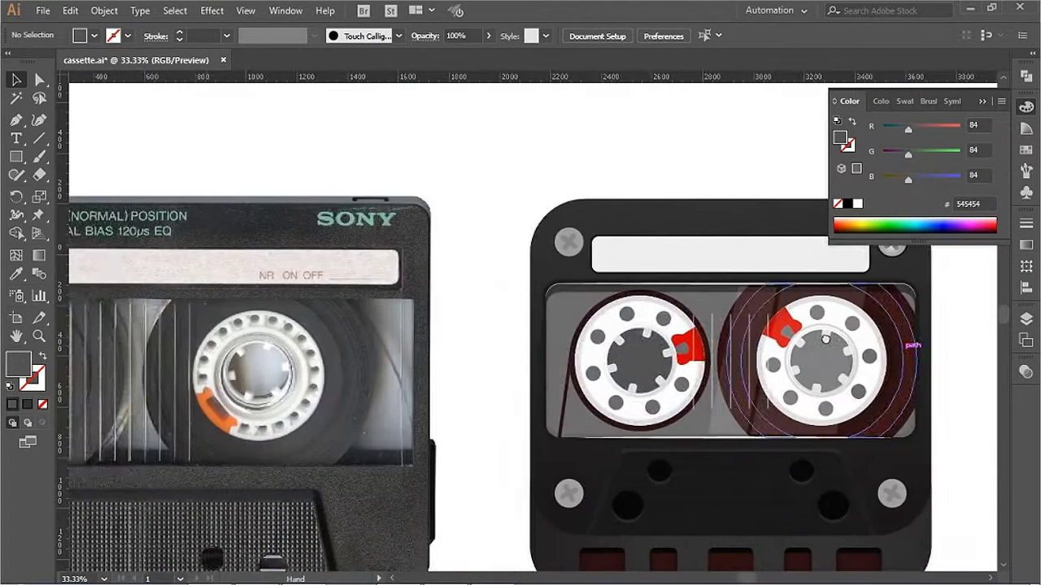
{"action": "left_click_drag", "start_coordinate": [476, 278], "coordinate": [889, 430]}
{"action": "left_click", "coordinate": [349, 293]}
{"action": "scroll", "coordinate": [422, 290], "scroll_direction": "up", "scroll_amount": 5}
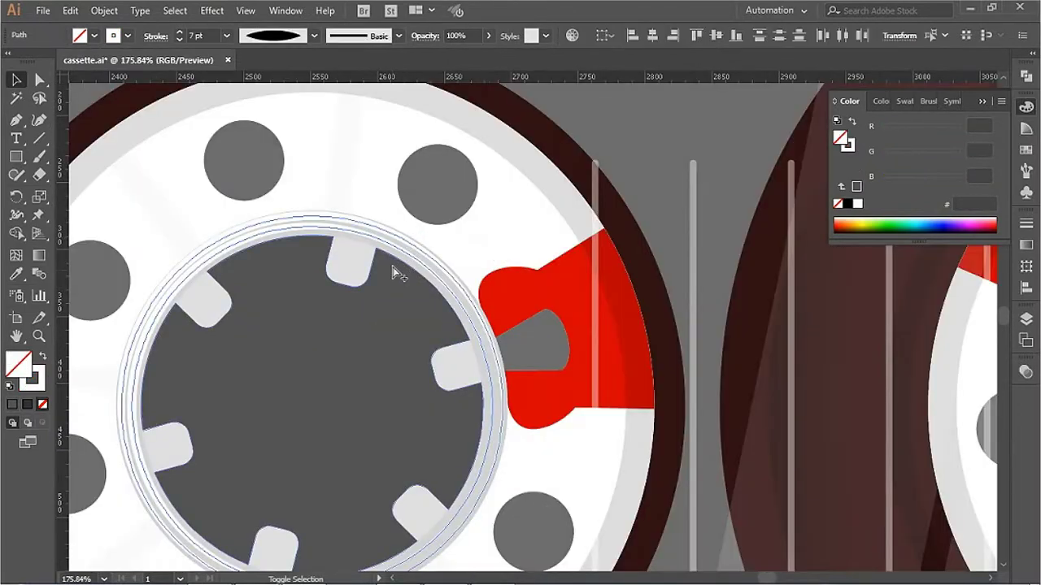
{"action": "left_click", "coordinate": [396, 273]}
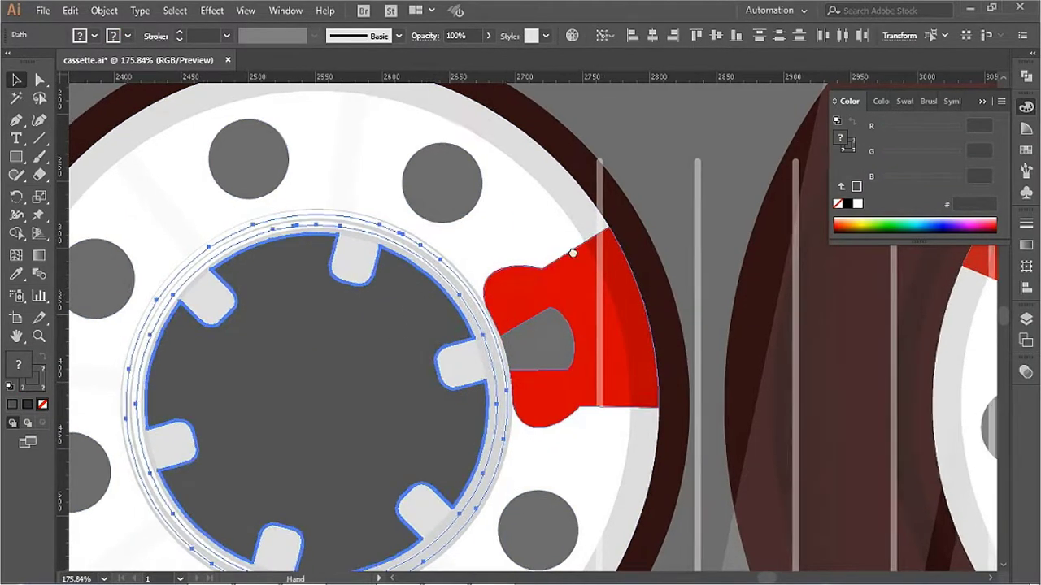
{"action": "scroll", "coordinate": [476, 266], "scroll_direction": "left", "scroll_amount": 3}
{"action": "key", "text": "ctrl+shift+a"}
{"action": "left_click_drag", "start_coordinate": [17, 156], "coordinate": [49, 194]}
{"action": "left_click", "coordinate": [49, 193]}
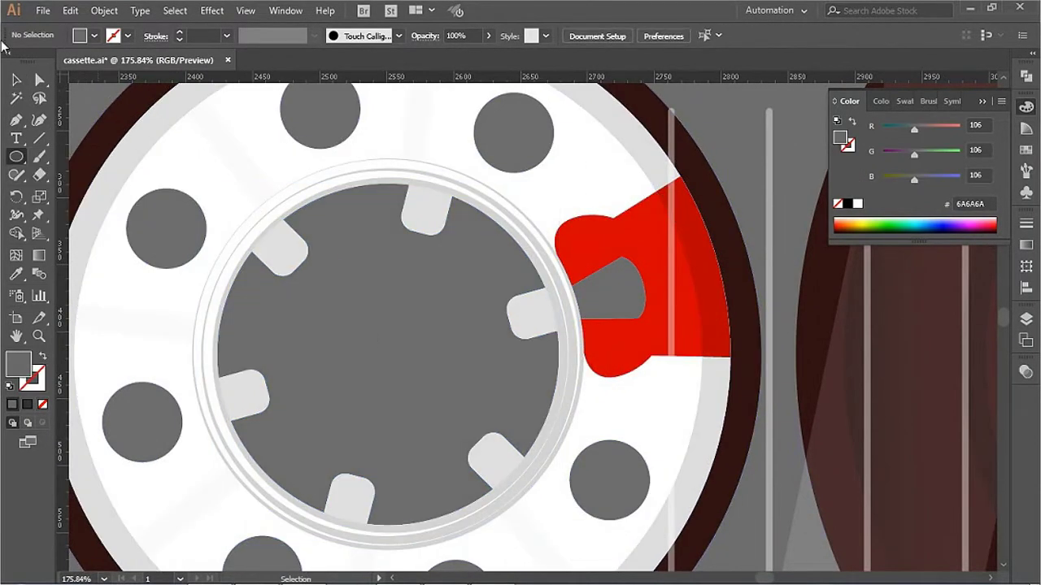
{"action": "left_click", "coordinate": [391, 182]}
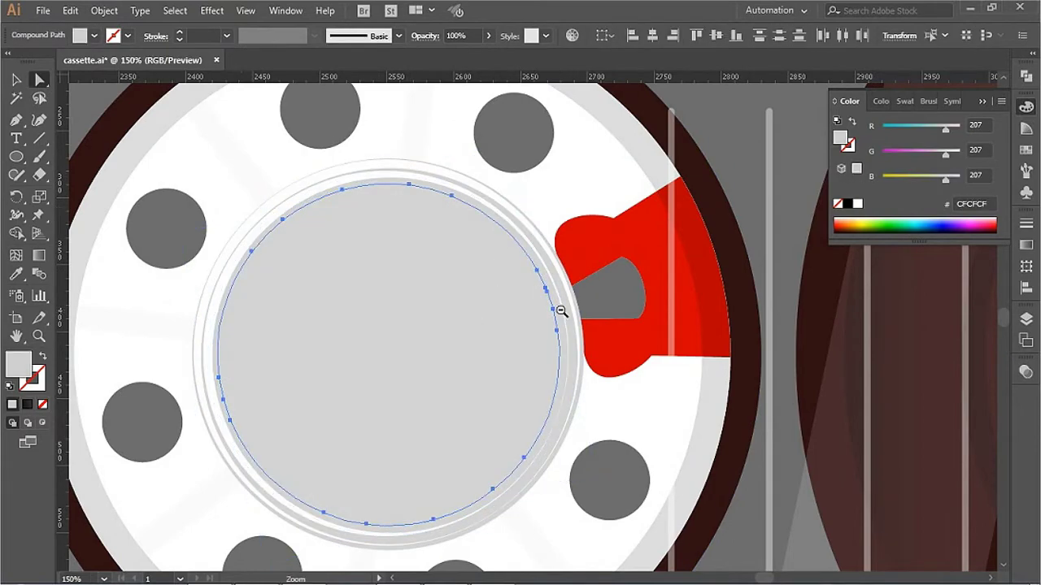
Step: Remove the light inner circle covering the left reel's hub with Shape Builder
{"action": "key", "text": "ctrl+shift+a"}
{"action": "key", "text": "ctrl+minus"}
{"action": "key", "text": "ctrl+minus"}
{"action": "key", "text": "ctrl+minus"}
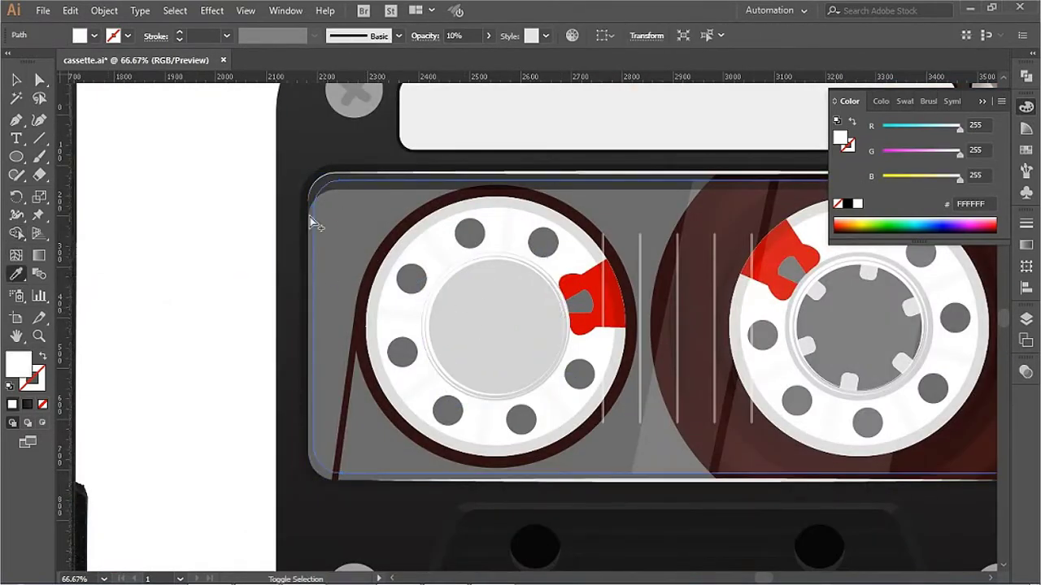
{"action": "key", "text": "ctrl+plus"}
{"action": "key", "text": "shift+m"}
{"action": "key", "text": "ctrl+shift+a"}
{"action": "left_click", "coordinate": [690, 345]}
{"action": "key", "text": "shift+m"}
{"action": "left_click_drag", "start_coordinate": [727, 395], "coordinate": [581, 382]}
{"action": "left_click", "coordinate": [479, 390], "text": "alt"}
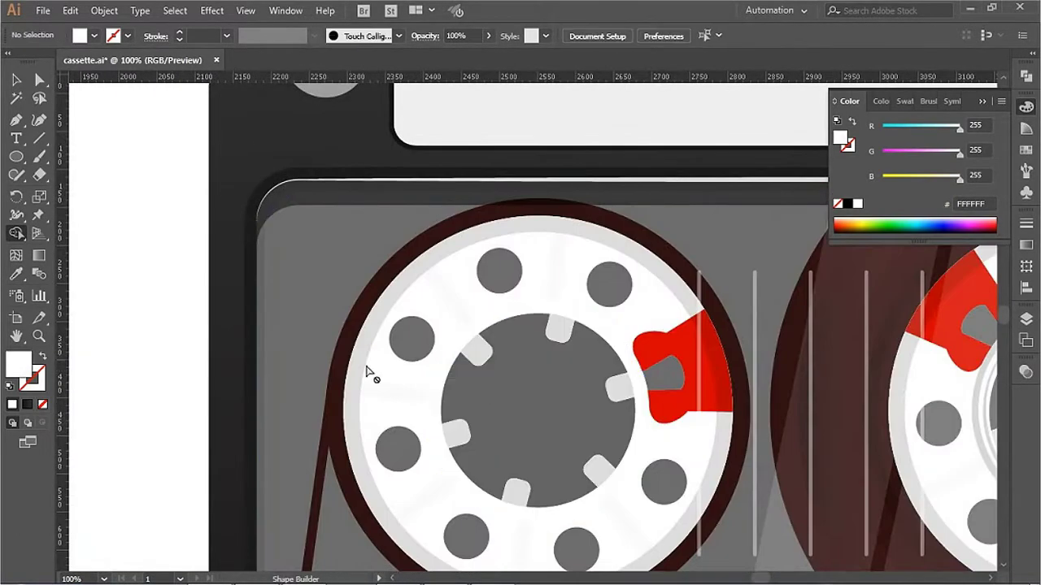
{"action": "left_click", "coordinate": [570, 358], "text": "ctrl+alt"}
Step: Resize the right reel's inner ring so it hugs the hub
{"action": "key", "text": "v"}
{"action": "left_click", "coordinate": [683, 435]}
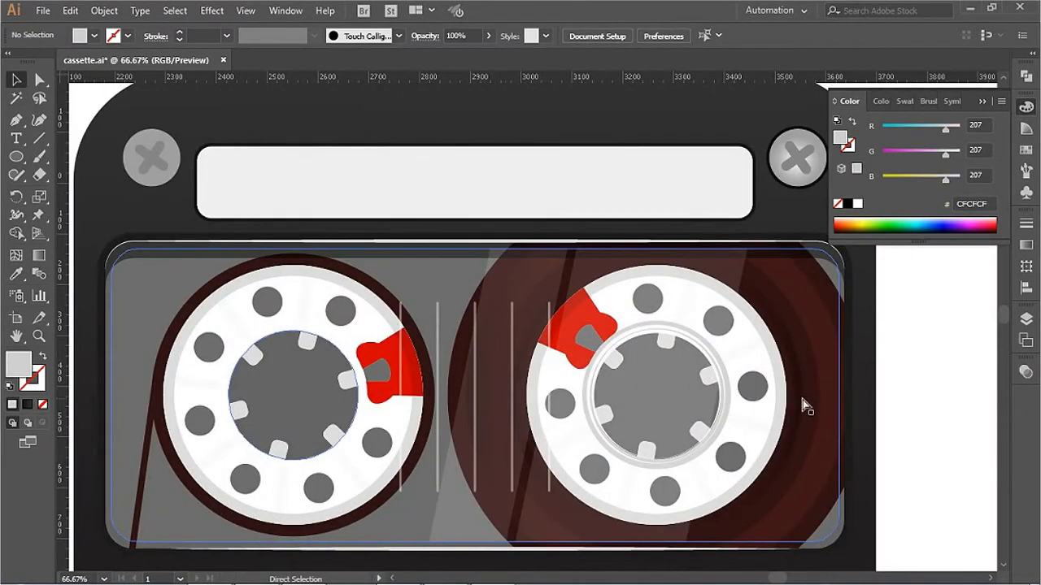
{"action": "scroll", "coordinate": [749, 387], "scroll_direction": "up", "scroll_amount": 4}
{"action": "left_click", "coordinate": [654, 365]}
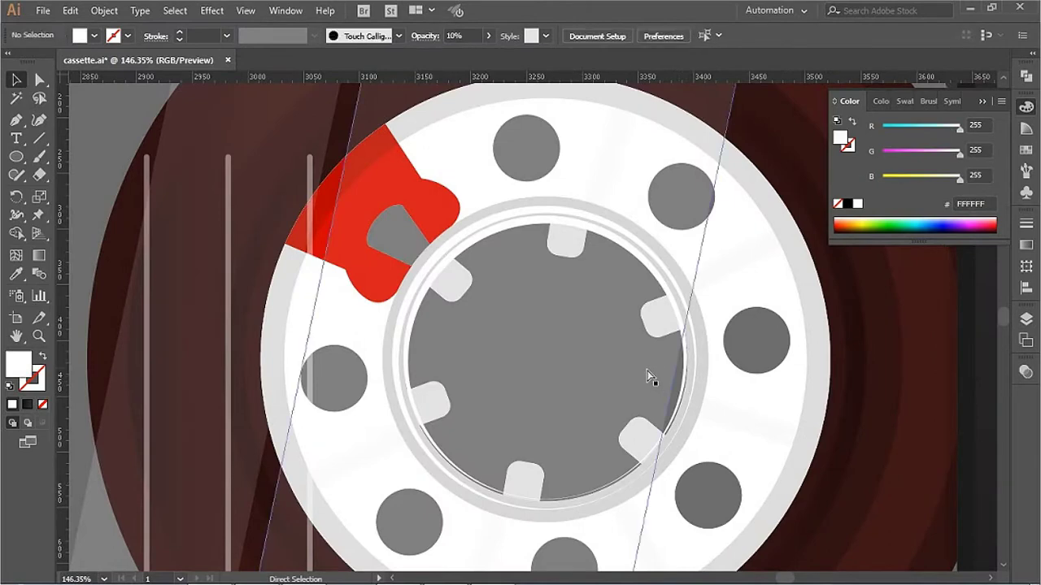
{"action": "left_click", "coordinate": [488, 244]}
{"action": "key", "text": "ctrl+minus"}
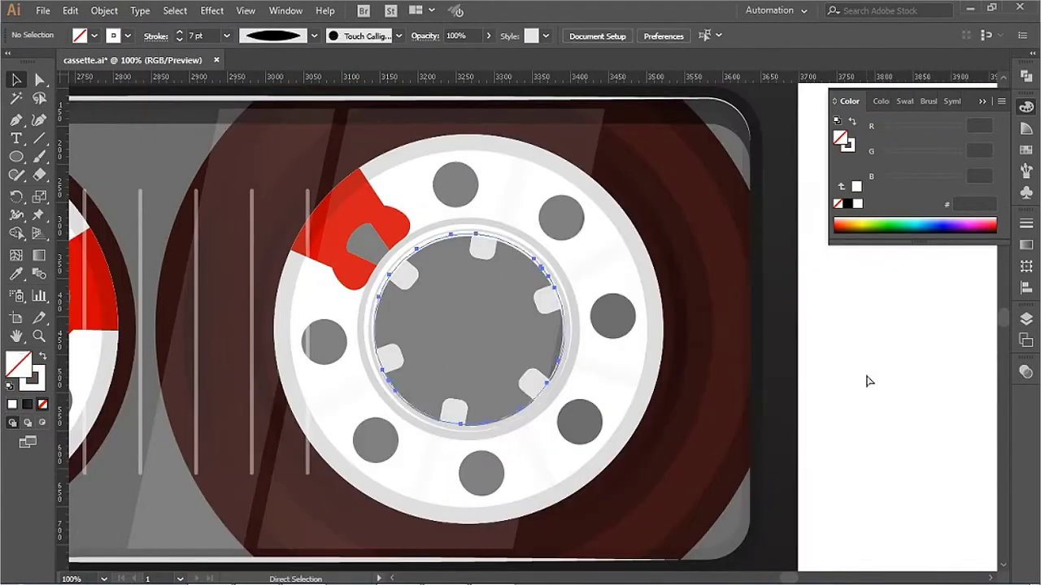
{"action": "scroll", "coordinate": [674, 414], "scroll_direction": "up", "scroll_amount": 4}
{"action": "left_click_drag", "start_coordinate": [675, 415], "coordinate": [696, 422]}
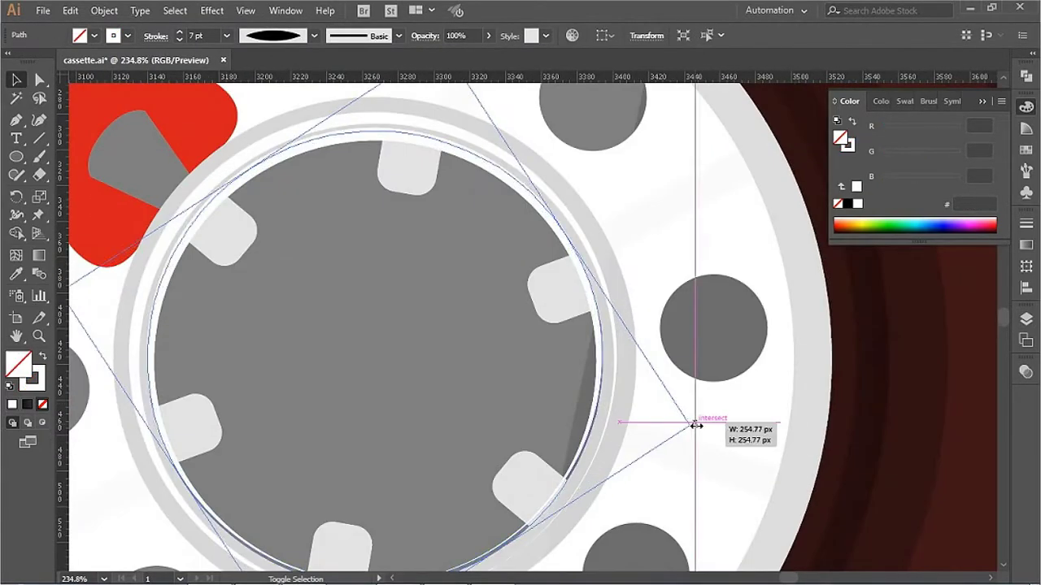
{"action": "key", "text": "ctrl+minus"}
{"action": "key", "text": "ctrl+minus"}
{"action": "key", "text": "ctrl+minus"}
{"action": "scroll", "coordinate": [593, 298], "scroll_direction": "up", "scroll_amount": 4}
{"action": "left_click_drag", "start_coordinate": [606, 435], "coordinate": [667, 397]}
{"action": "key", "text": "ctrl+minus"}
{"action": "key", "text": "ctrl+minus"}
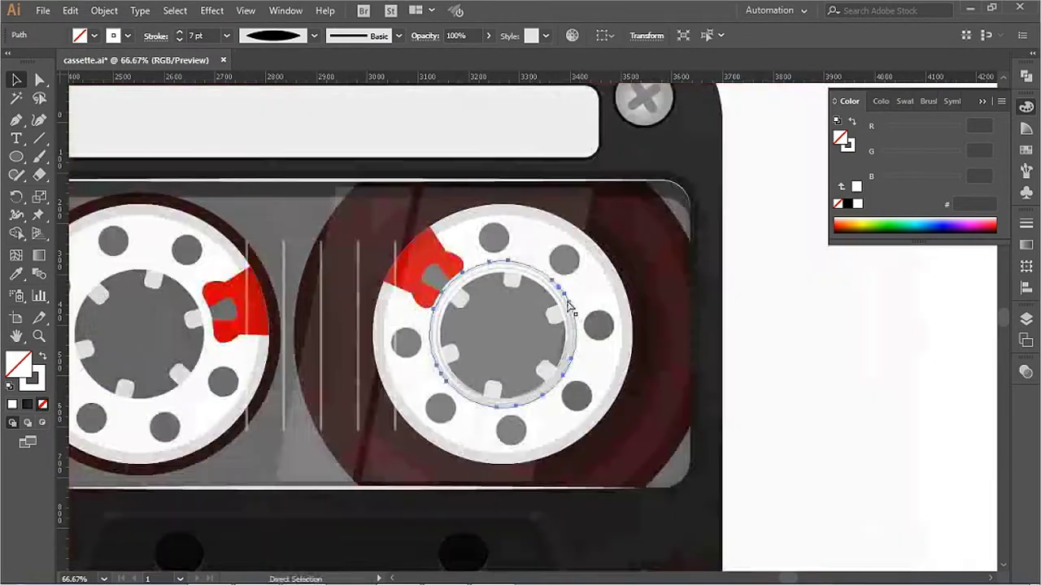
Step: Delete the right reel's white inner circle and select the slanted window highlight
{"action": "key", "text": "ctrl+shift+a"}
{"action": "left_click", "coordinate": [536, 331]}
{"action": "left_click", "coordinate": [569, 333]}
{"action": "left_click", "coordinate": [682, 232], "text": "shift"}
{"action": "left_click", "coordinate": [16, 234]}
{"action": "left_click", "coordinate": [503, 292], "text": "alt"}
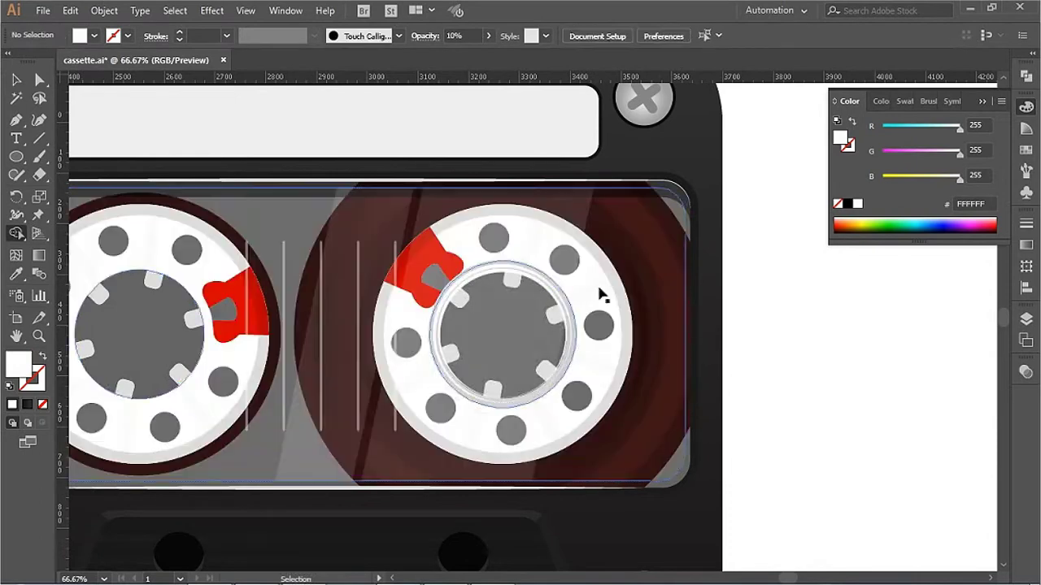
{"action": "left_click", "coordinate": [571, 223]}
{"action": "left_click", "coordinate": [657, 220]}
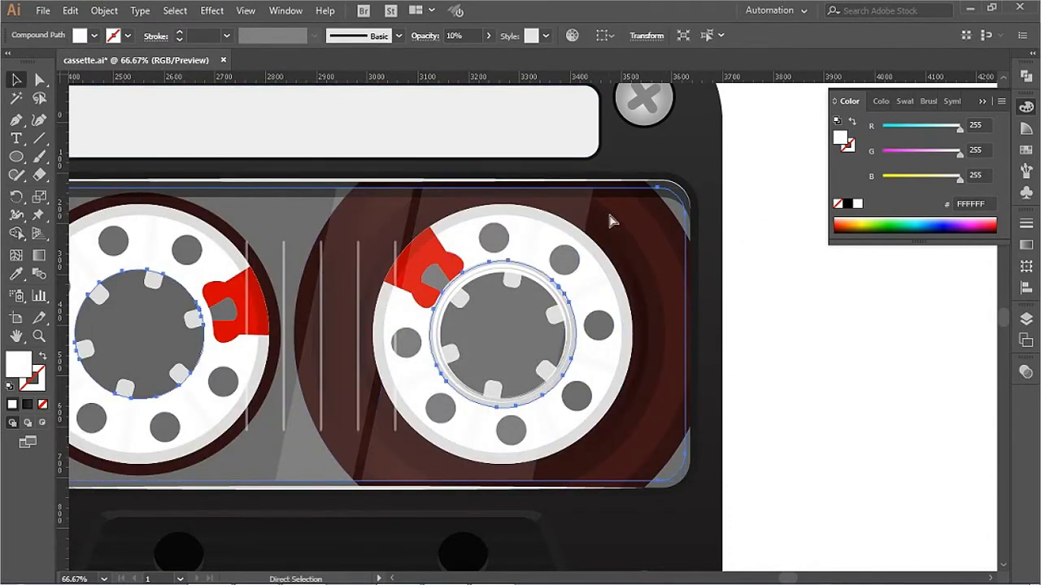
{"action": "scroll", "coordinate": [643, 304], "scroll_direction": "up", "scroll_amount": 5}
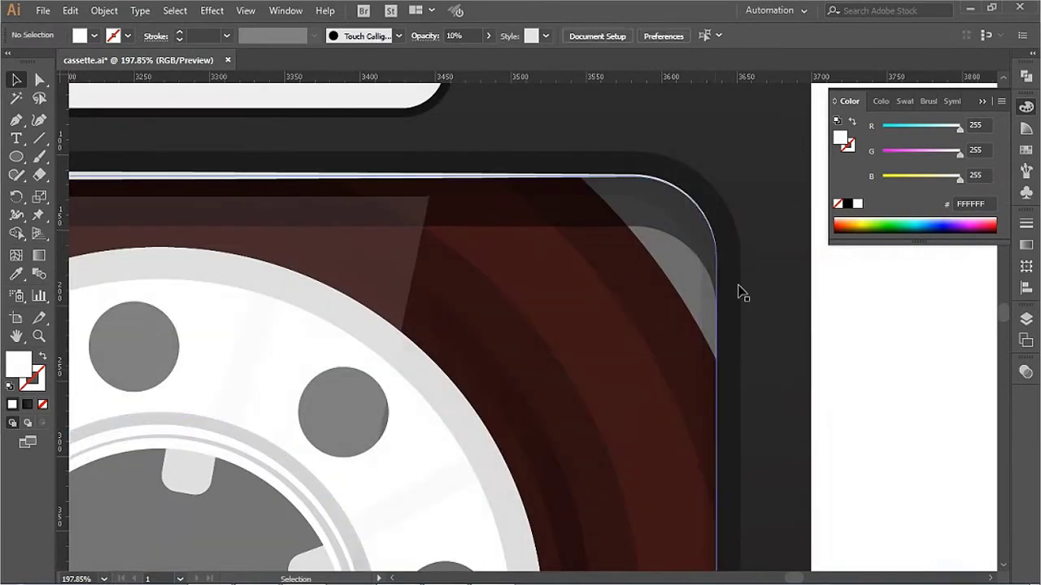
{"action": "left_click", "coordinate": [696, 193]}
{"action": "left_click", "coordinate": [402, 202], "text": "shift"}
{"action": "key", "text": "ctrl+minus"}
{"action": "key", "text": "ctrl+minus"}
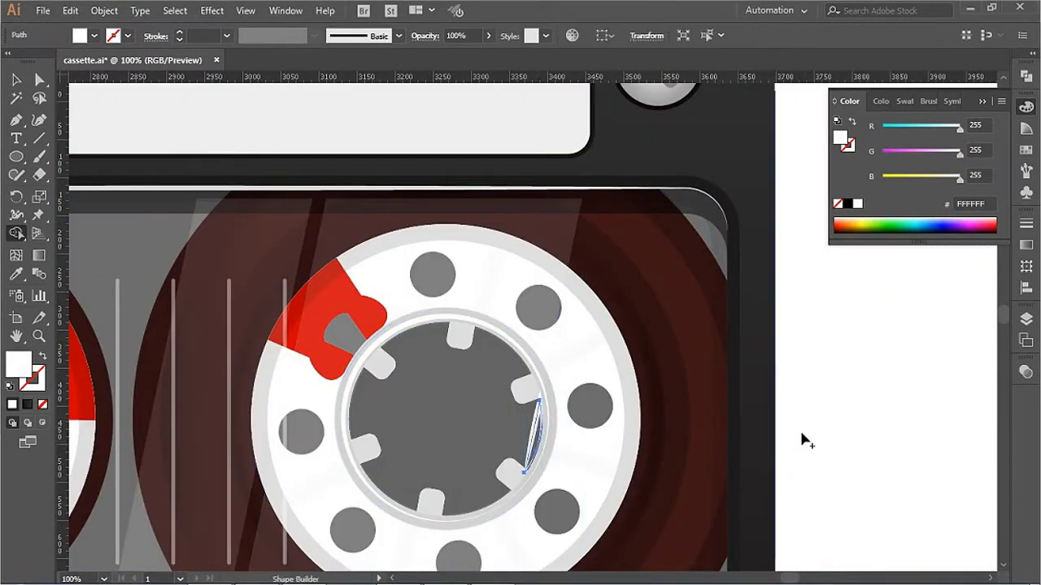
Step: Duplicate the right reel's ring and shrink the copy for the left hub
{"action": "key", "text": "ctrl+shift+a"}
{"action": "scroll", "coordinate": [521, 325], "scroll_direction": "left", "scroll_amount": 5}
{"action": "left_click", "coordinate": [39, 79]}
{"action": "left_click_drag", "start_coordinate": [325, 358], "coordinate": [349, 370]}
{"action": "key", "text": "ctrl+minus"}
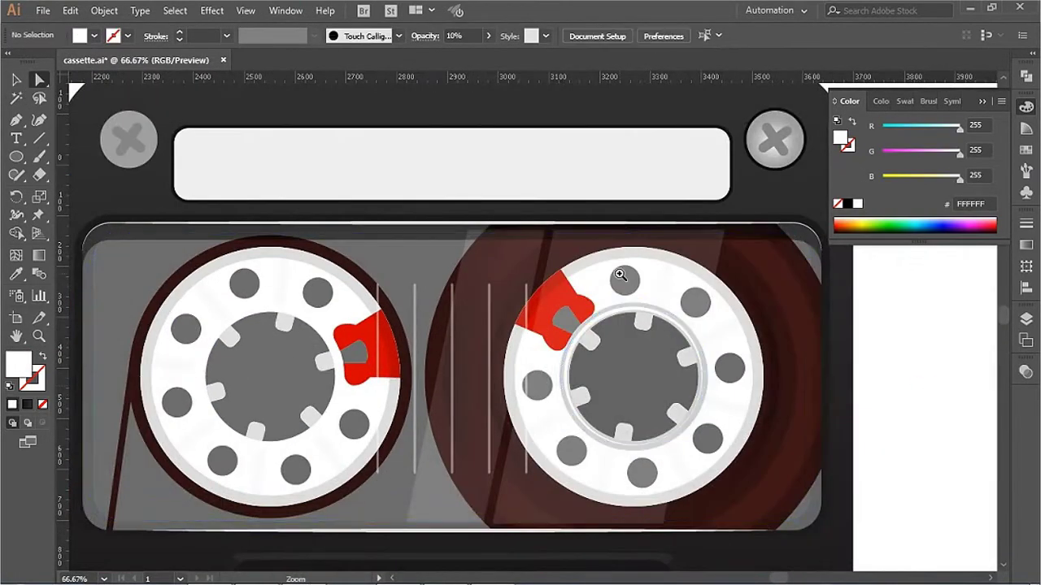
{"action": "left_click", "coordinate": [623, 279]}
{"action": "left_click", "coordinate": [437, 332]}
{"action": "key", "text": "ctrl+c"}
{"action": "key", "text": "ctrl+v"}
{"action": "mouse_move", "coordinate": [699, 495]}
{"action": "left_mouse_down"}
{"action": "mouse_move", "coordinate": [657, 395]}
{"action": "mouse_move", "coordinate": [657, 458]}
{"action": "left_mouse_up"}
Step: Move, rotate and enlarge the ring copy so it frames the left hub
{"action": "key", "text": "ctrl+minus"}
{"action": "left_click", "coordinate": [696, 412], "text": "ctrl+alt"}
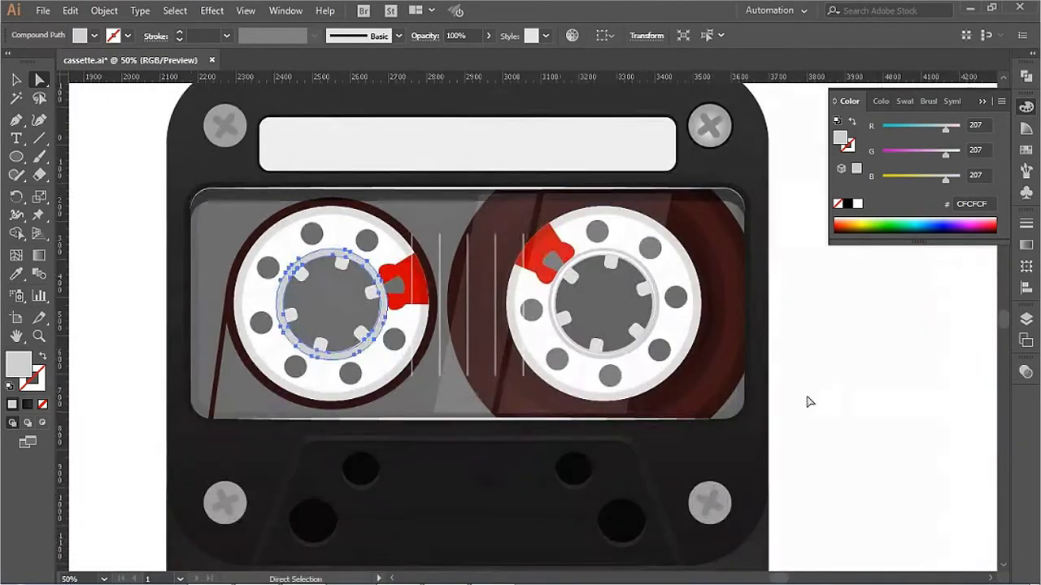
{"action": "key", "text": "ctrl+plus"}
{"action": "mouse_move", "coordinate": [446, 204]}
{"action": "left_mouse_down"}
{"action": "mouse_move", "coordinate": [257, 204]}
{"action": "mouse_move", "coordinate": [226, 176]}
{"action": "left_mouse_up"}
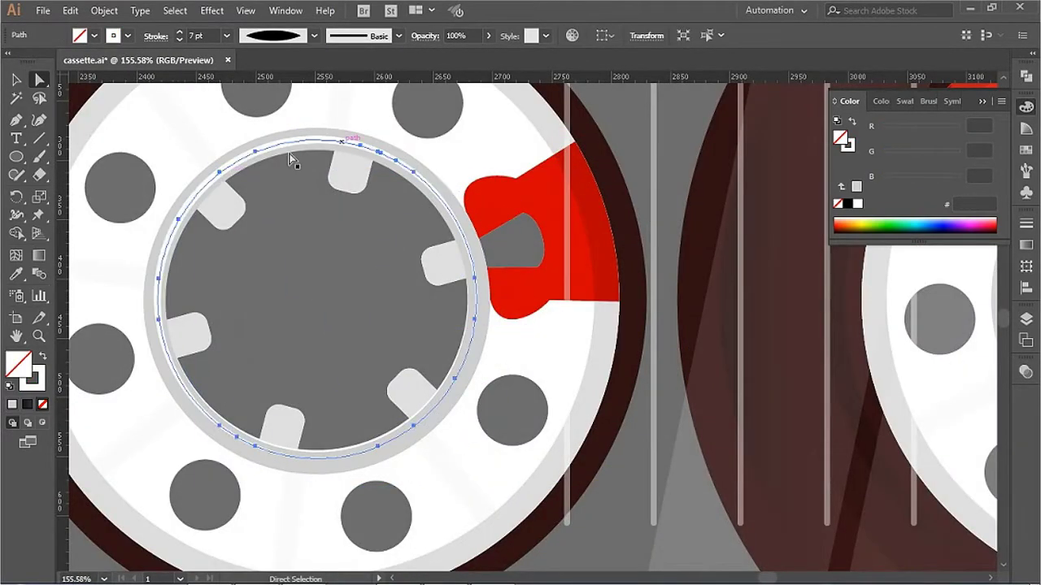
{"action": "left_click_drag", "start_coordinate": [549, 299], "coordinate": [544, 240]}
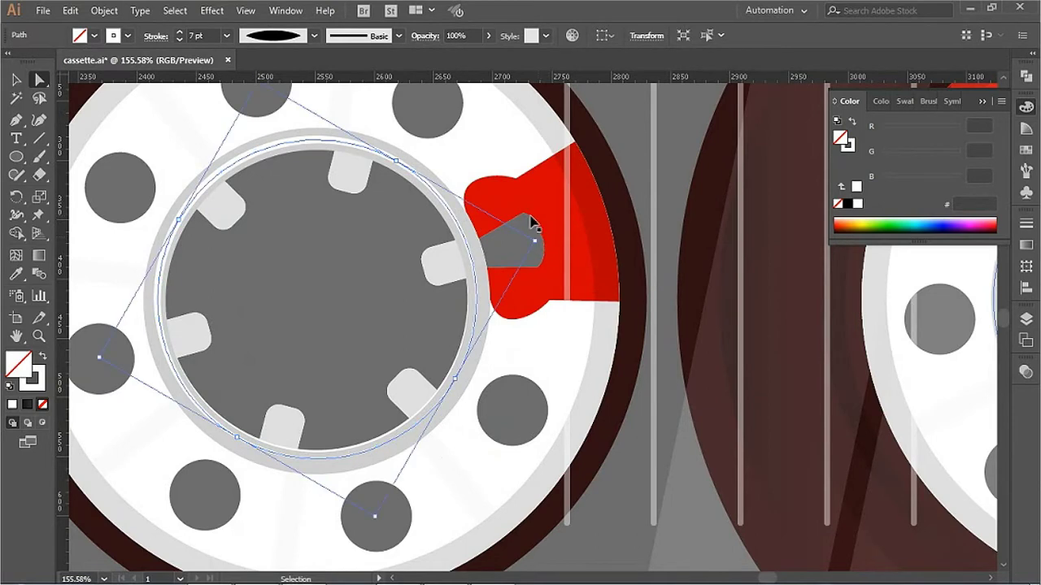
{"action": "scroll", "coordinate": [342, 145], "scroll_direction": "up", "scroll_amount": 2}
{"action": "left_click_drag", "start_coordinate": [325, 148], "coordinate": [325, 149]}
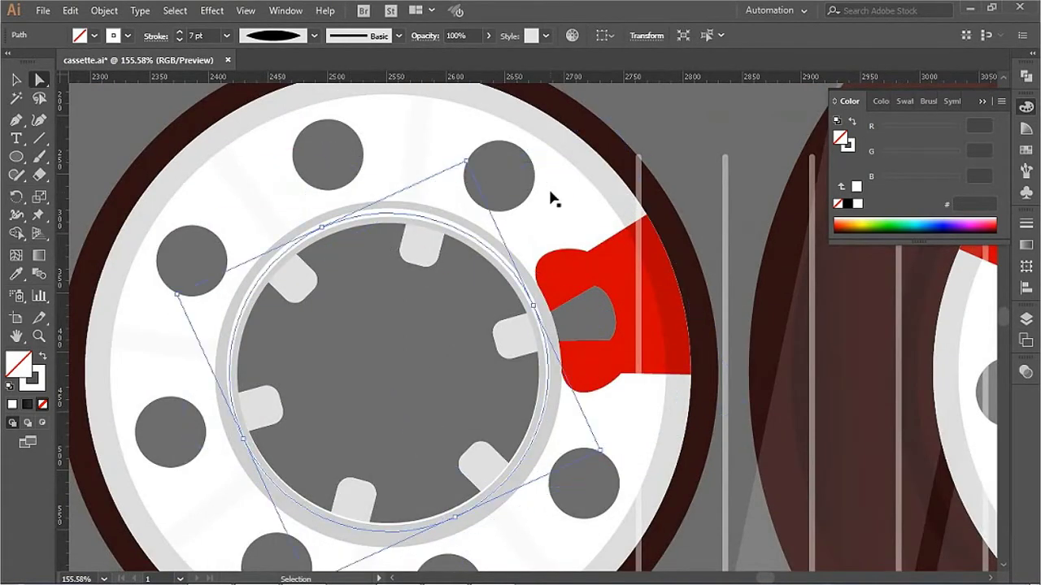
{"action": "left_click_drag", "start_coordinate": [472, 162], "coordinate": [472, 145]}
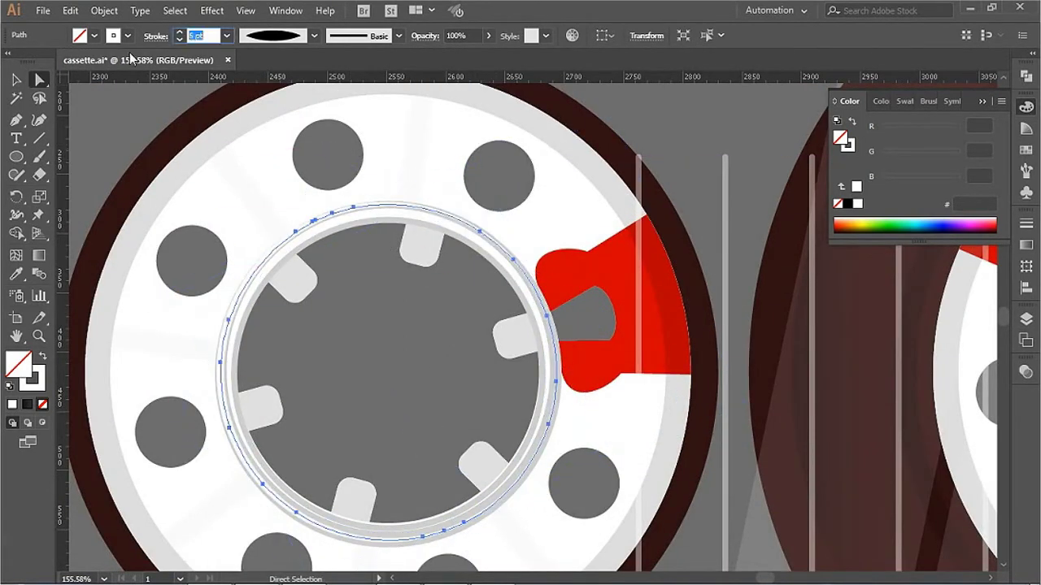
{"action": "key", "text": "ctrl+shift+a"}
{"action": "key", "text": "ctrl+0"}
{"action": "left_click_drag", "start_coordinate": [576, 108], "coordinate": [926, 328]}
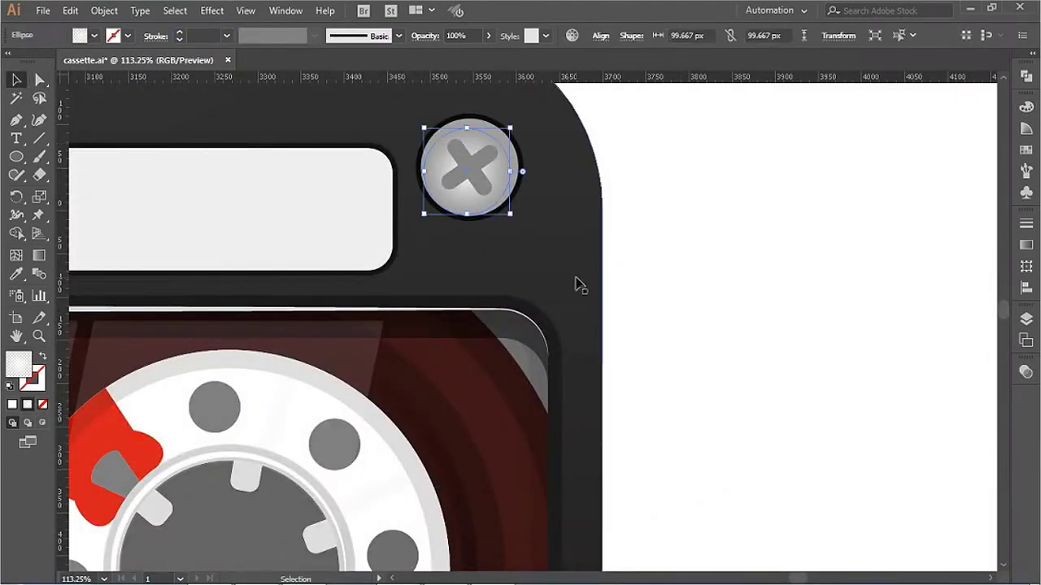
Step: Draw a slanted parallelogram glint over the middle bottom slot with the Pen tool
{"action": "key", "text": "ctrl+minus"}
{"action": "scroll", "coordinate": [541, 323], "scroll_direction": "down", "scroll_amount": 5}
{"action": "key", "text": "p"}
{"action": "left_click", "coordinate": [449, 408]}
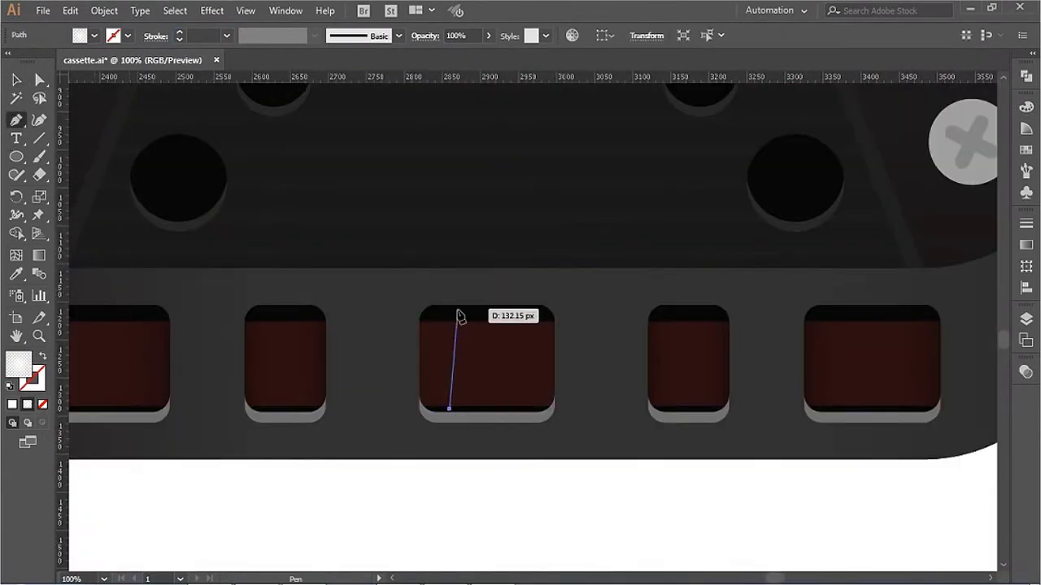
{"action": "left_click", "coordinate": [492, 281]}
{"action": "left_click", "coordinate": [548, 281]}
{"action": "left_click", "coordinate": [505, 409]}
{"action": "left_click", "coordinate": [450, 408]}
{"action": "key", "text": "ctrl+j"}
{"action": "key", "text": "Return"}
Step: Fill the glint white, set it to Overlay, and trim it to the slot
{"action": "key", "text": "i"}
{"action": "left_click", "coordinate": [355, 548]}
{"action": "left_click", "coordinate": [1026, 372]}
{"action": "left_click", "coordinate": [874, 389]}
{"action": "left_click", "coordinate": [873, 228]}
{"action": "left_click", "coordinate": [455, 418], "text": "ctrl+shift"}
{"action": "key", "text": "shift+m"}
{"action": "left_click", "coordinate": [520, 297], "text": "alt"}
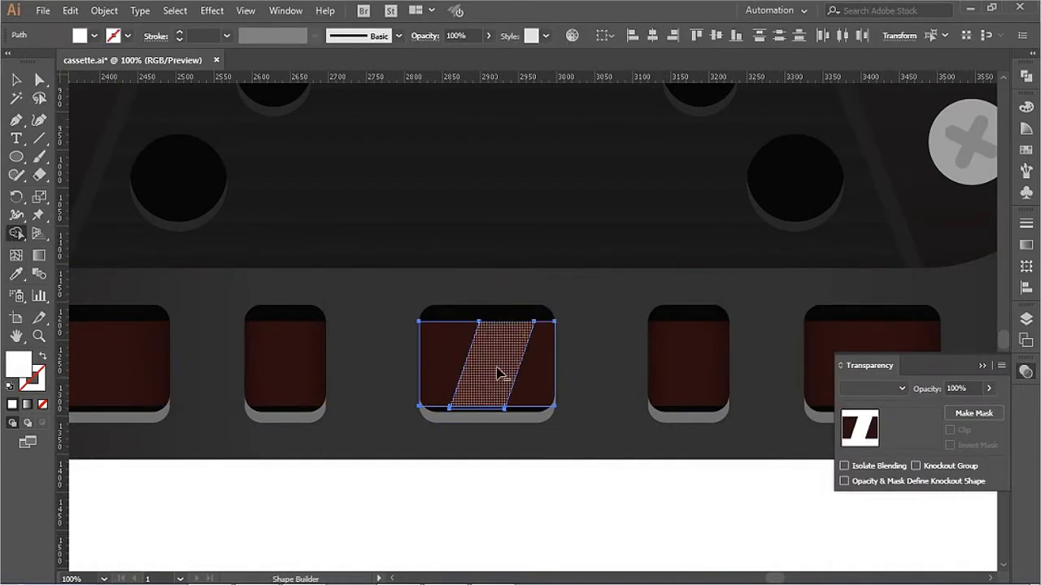
{"action": "key", "text": "ctrl+shift+a"}
Step: Narrow the glint and drop a copy into the fourth slot
{"action": "left_click_drag", "start_coordinate": [477, 332], "coordinate": [495, 332]}
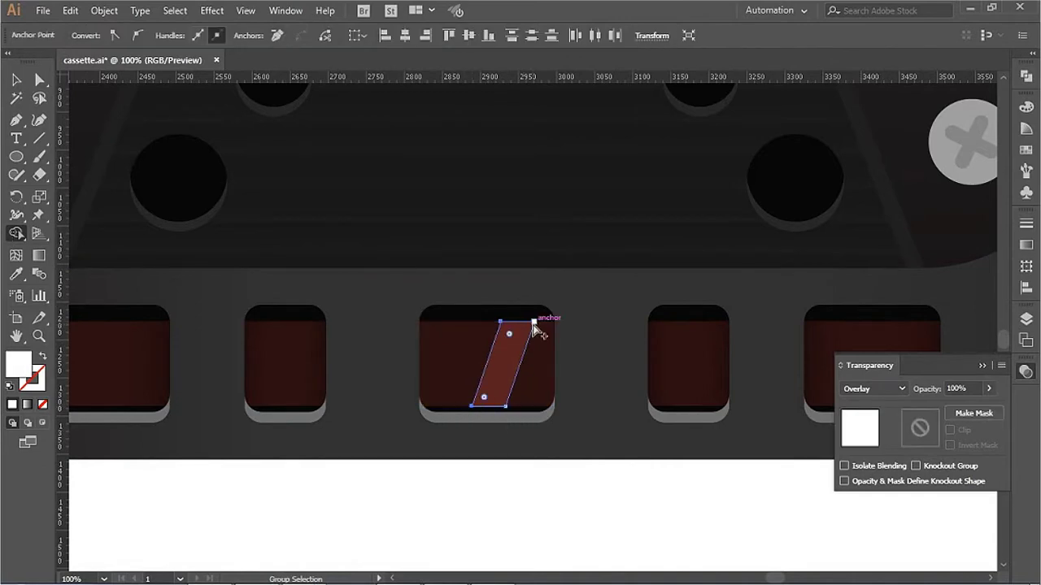
{"action": "left_click_drag", "start_coordinate": [721, 326], "coordinate": [721, 326]}
{"action": "left_click_drag", "start_coordinate": [657, 404], "coordinate": [679, 407]}
{"action": "key", "text": "ctrl+minus"}
{"action": "key", "text": "ctrl+minus"}
{"action": "key", "text": "ctrl+minus"}
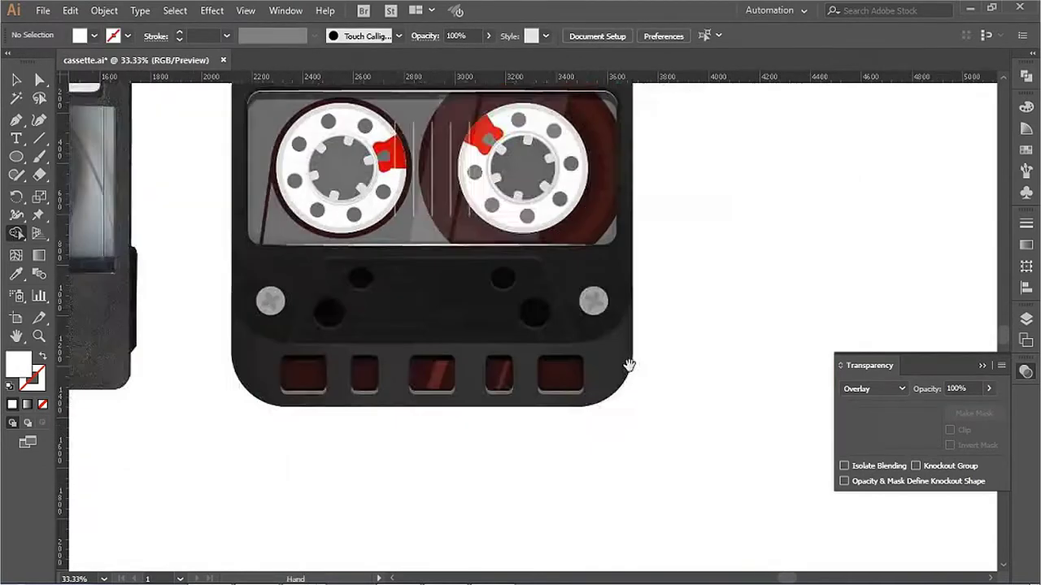
{"action": "key", "text": "ctrl+z"}
{"action": "key", "text": "ctrl+z"}
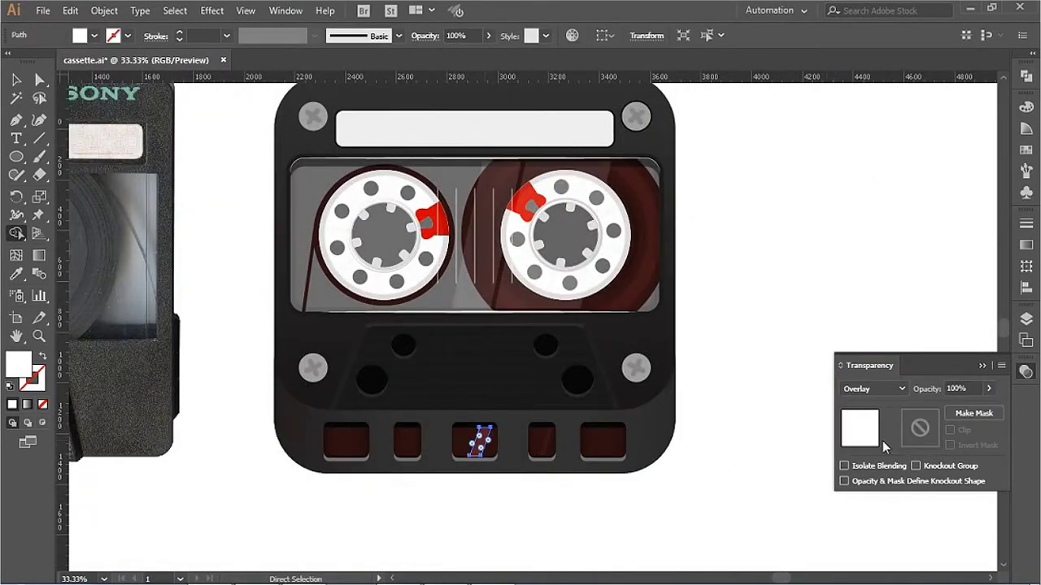
Step: Zoom to the cassette's lower half and select the right screw
{"action": "scroll", "coordinate": [586, 543], "scroll_direction": "up", "scroll_amount": 2}
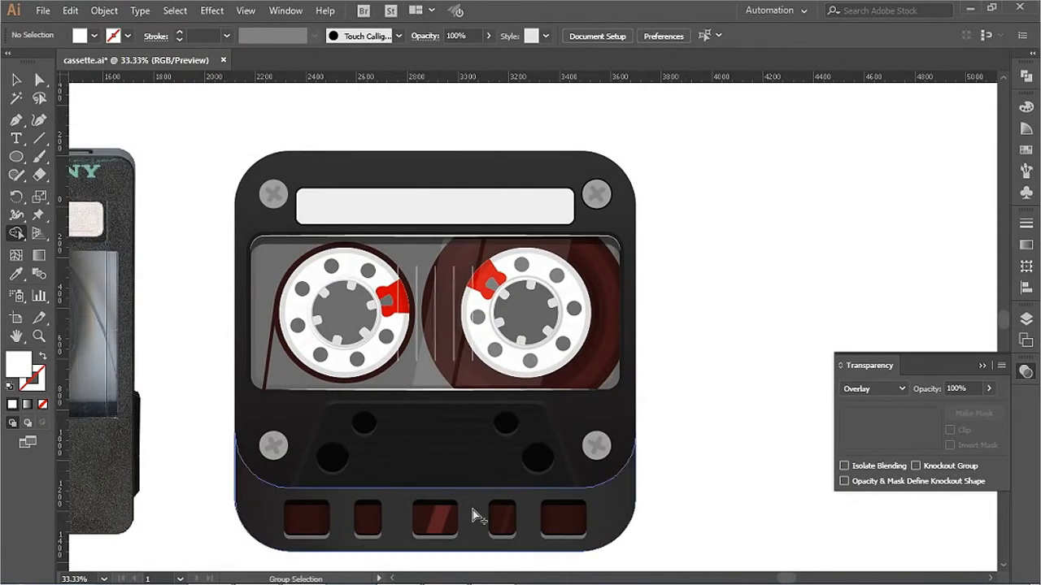
{"action": "key", "text": "ctrl+shift+a"}
{"action": "key", "text": "ctrl+plus"}
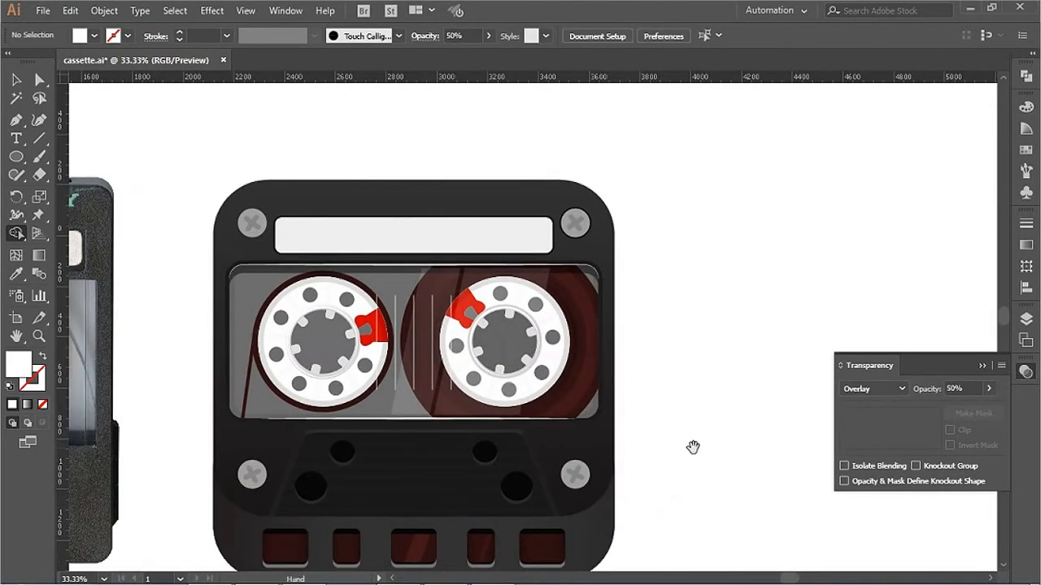
{"action": "left_click", "coordinate": [669, 404]}
{"action": "left_click", "coordinate": [569, 232]}
{"action": "key", "text": "ctrl+minus"}
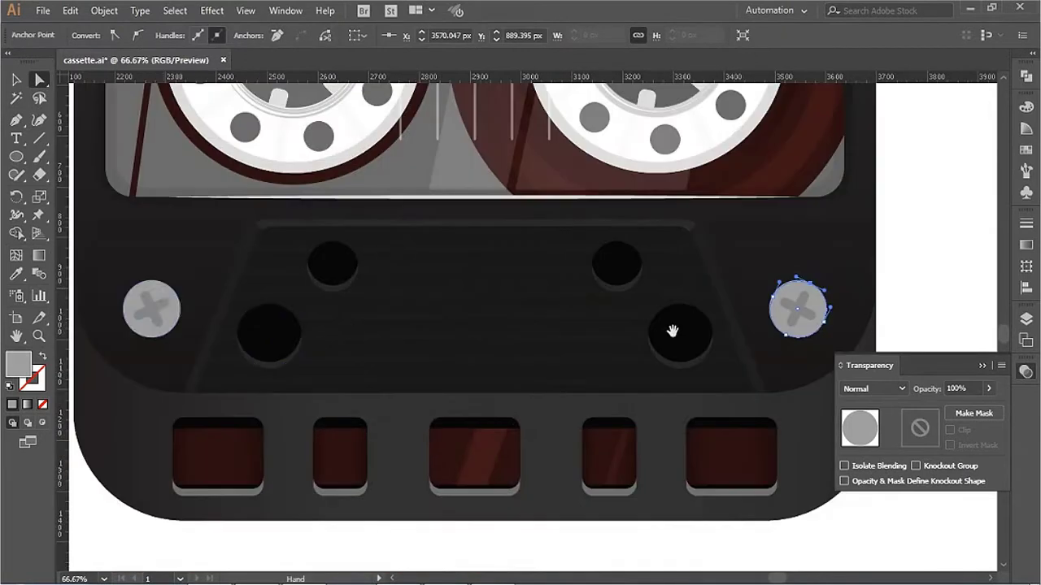
Step: Give the screw arc a white tapered stroke and move it onto the right screw
{"action": "left_click", "coordinate": [820, 288], "text": "shift"}
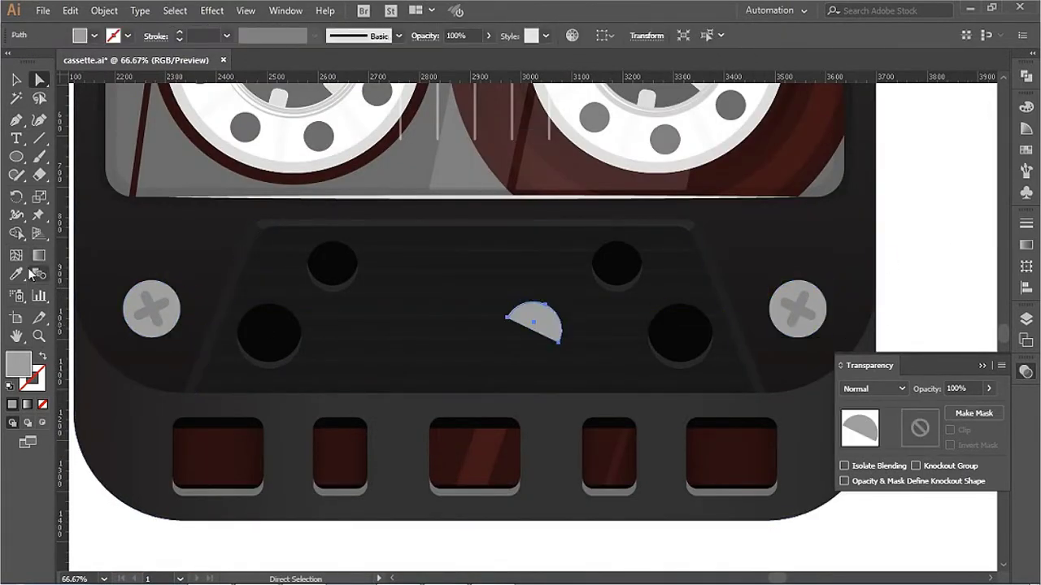
{"action": "left_click", "coordinate": [39, 358]}
{"action": "left_click", "coordinate": [32, 375]}
{"action": "left_click", "coordinate": [856, 204]}
{"action": "left_click", "coordinate": [314, 36]}
{"action": "left_click", "coordinate": [244, 75]}
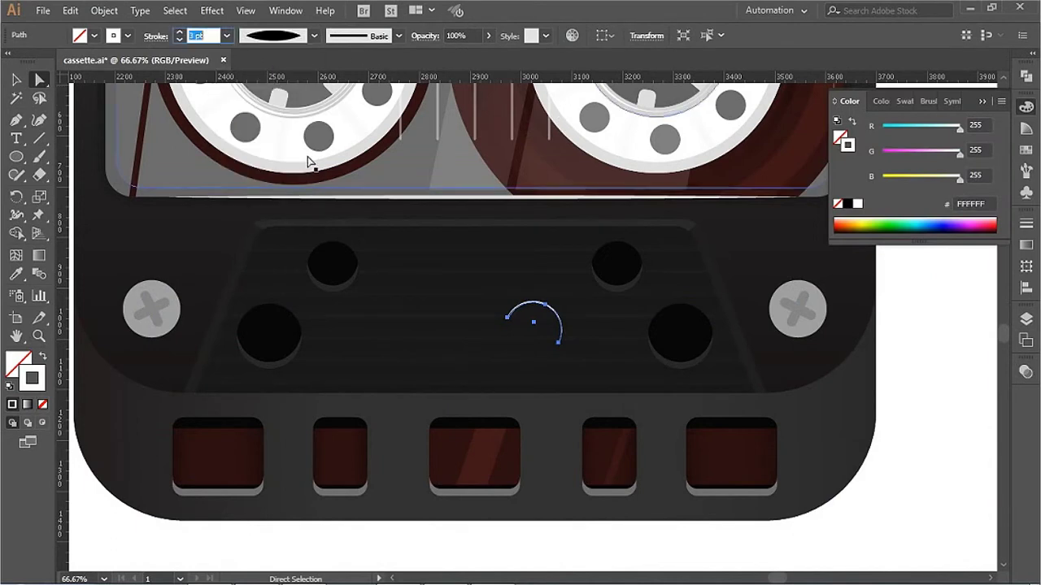
{"action": "left_click_drag", "start_coordinate": [550, 310], "coordinate": [813, 305]}
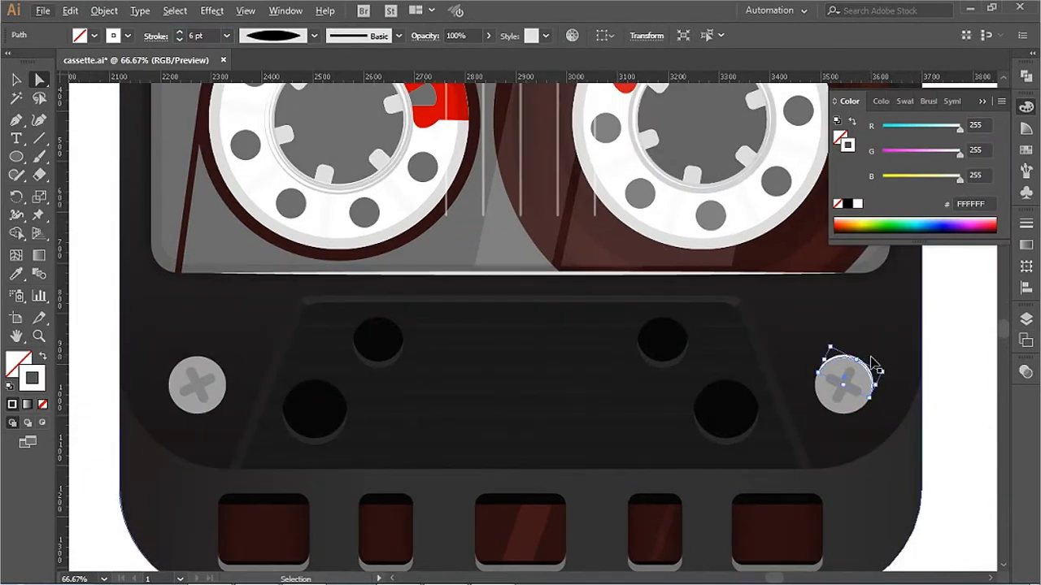
{"action": "left_click", "coordinate": [851, 380], "text": "shift"}
{"action": "key", "text": "ctrl+z"}
Step: Recolour the arc stroke light grey CFCFCF and copy it onto the left screw
{"action": "left_click_drag", "start_coordinate": [752, 322], "coordinate": [921, 515]}
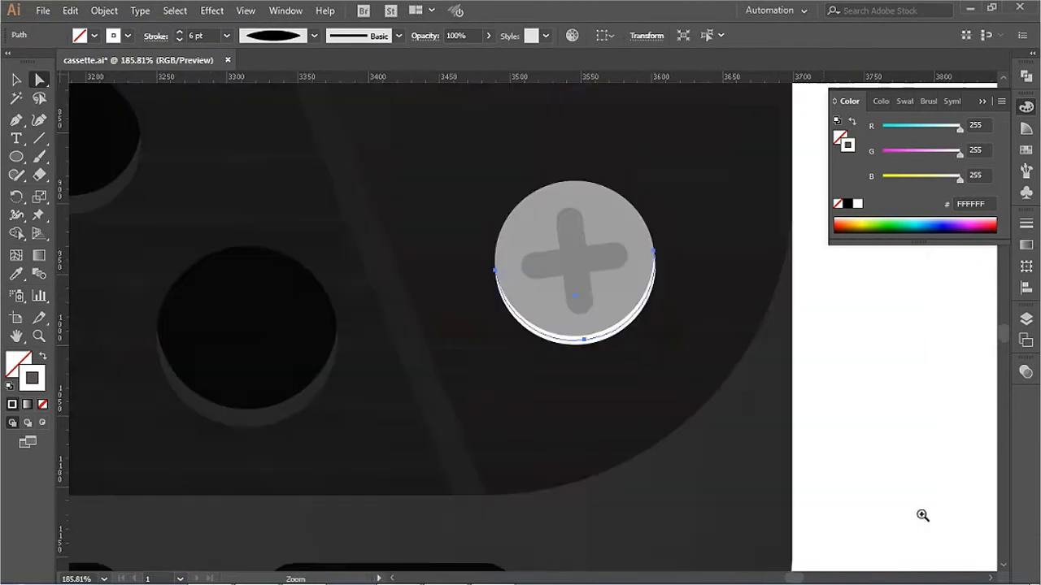
{"action": "left_click", "coordinate": [943, 128], "text": "shift"}
{"action": "key", "text": "v"}
{"action": "key", "text": "ctrl+minus"}
{"action": "key", "text": "ctrl+minus"}
{"action": "key", "text": "ctrl+minus"}
{"action": "left_click_drag", "start_coordinate": [845, 430], "coordinate": [191, 430]}
{"action": "left_click_drag", "start_coordinate": [138, 349], "coordinate": [206, 470]}
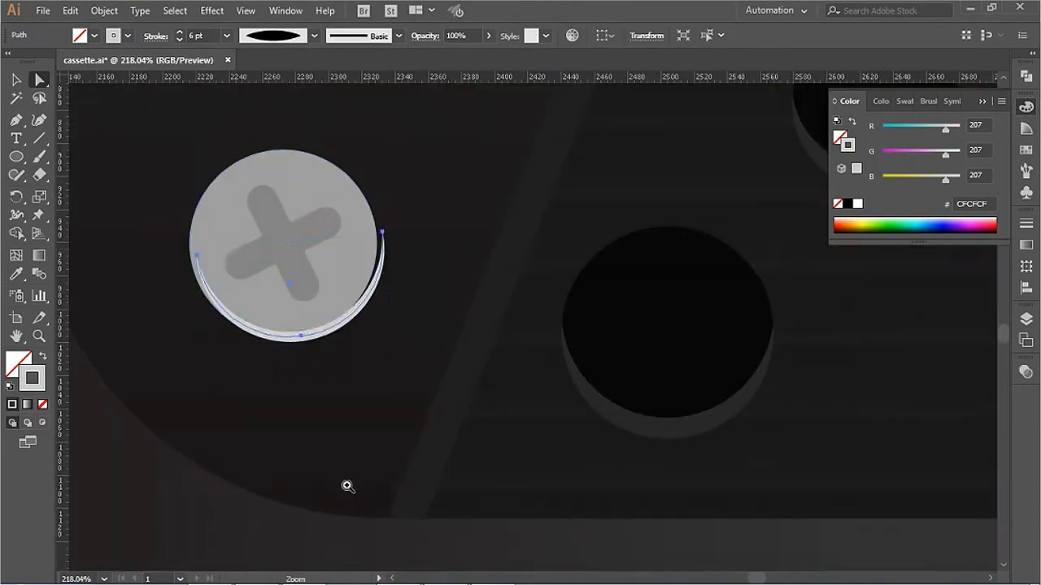
{"action": "key", "text": "ctrl+minus"}
{"action": "key", "text": "ctrl+minus"}
Step: Position copies of the grey circle as 17 pt dark rings around each screw
{"action": "scroll", "coordinate": [456, 304], "scroll_direction": "up", "scroll_amount": 5}
{"action": "left_click", "coordinate": [422, 276]}
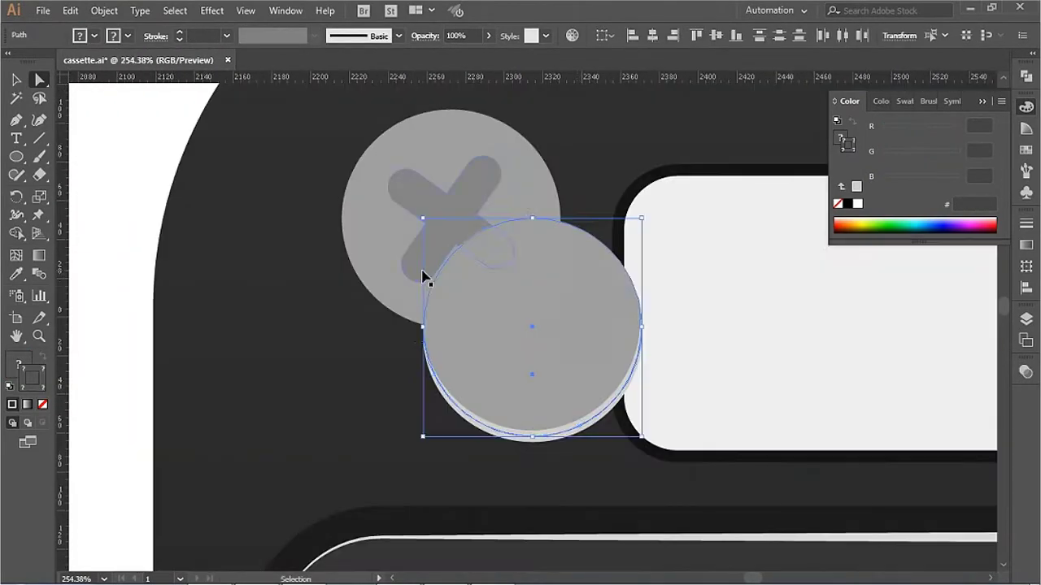
{"action": "left_click_drag", "start_coordinate": [481, 232], "coordinate": [399, 128]}
{"action": "key", "text": "ctrl+shift+a"}
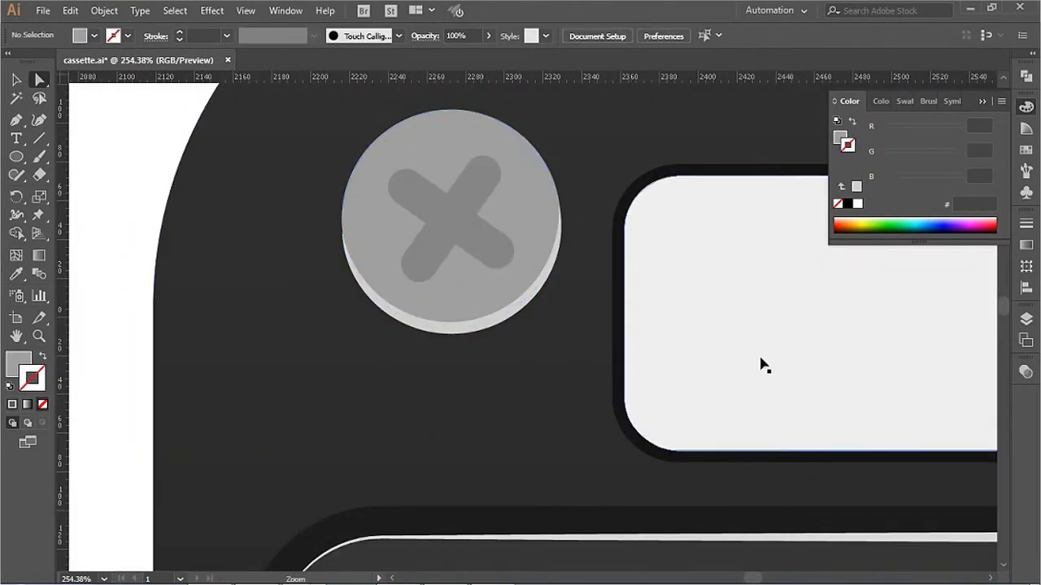
{"action": "key", "text": "ctrl+1"}
{"action": "key", "text": "ctrl+v"}
{"action": "mouse_move", "coordinate": [732, 251]}
{"action": "left_mouse_down"}
{"action": "mouse_move", "coordinate": [614, 333]}
{"action": "mouse_move", "coordinate": [493, 213]}
{"action": "left_mouse_up"}
{"action": "left_click", "coordinate": [726, 160]}
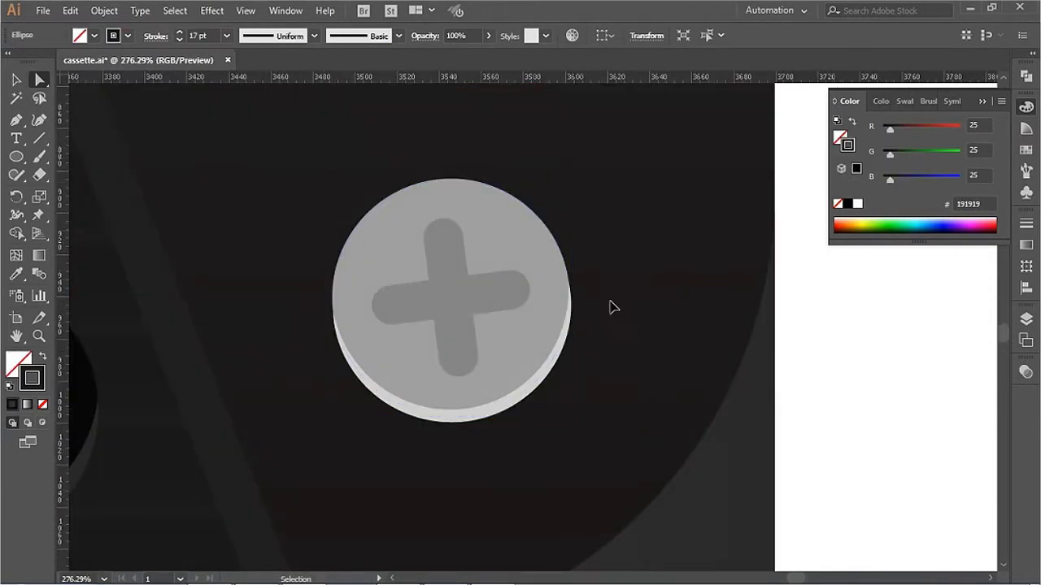
{"action": "left_click_drag", "start_coordinate": [634, 266], "coordinate": [547, 234]}
Step: Set the dark ring to Multiply at 50% opacity, keeping the screw face in front
{"action": "left_click", "coordinate": [1026, 370]}
{"action": "left_click", "coordinate": [871, 388]}
{"action": "left_click", "coordinate": [865, 143]}
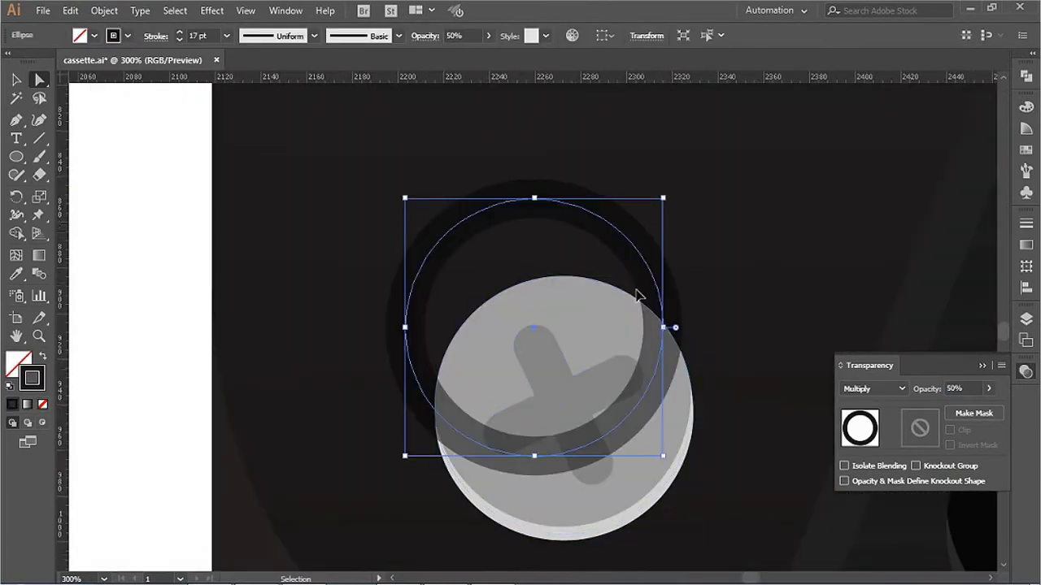
{"action": "left_click_drag", "start_coordinate": [638, 297], "coordinate": [565, 281]}
{"action": "left_click", "coordinate": [572, 309]}
{"action": "key", "text": "ctrl+shift+bracketright"}
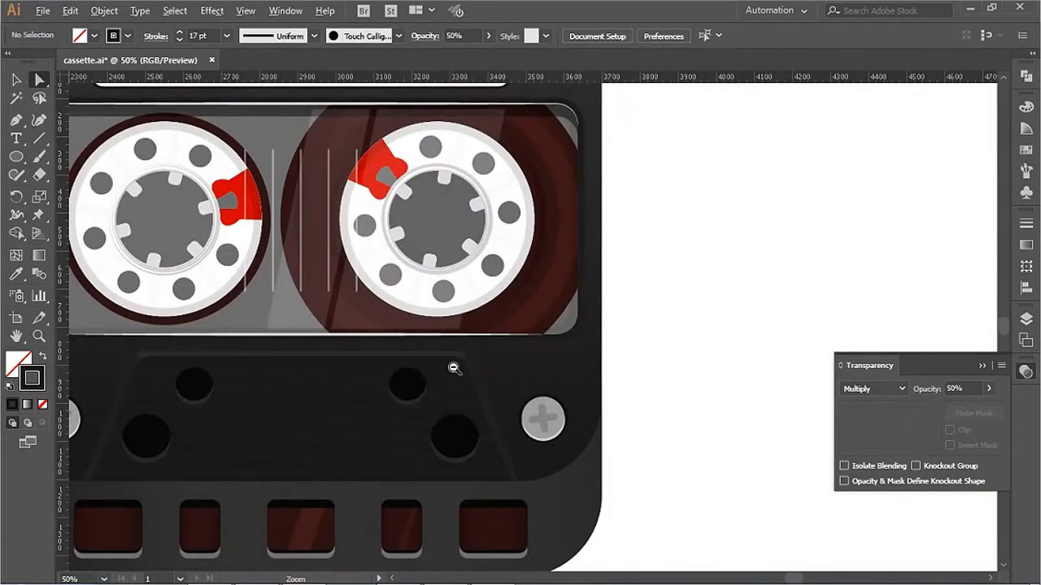
{"action": "left_click", "coordinate": [541, 333]}
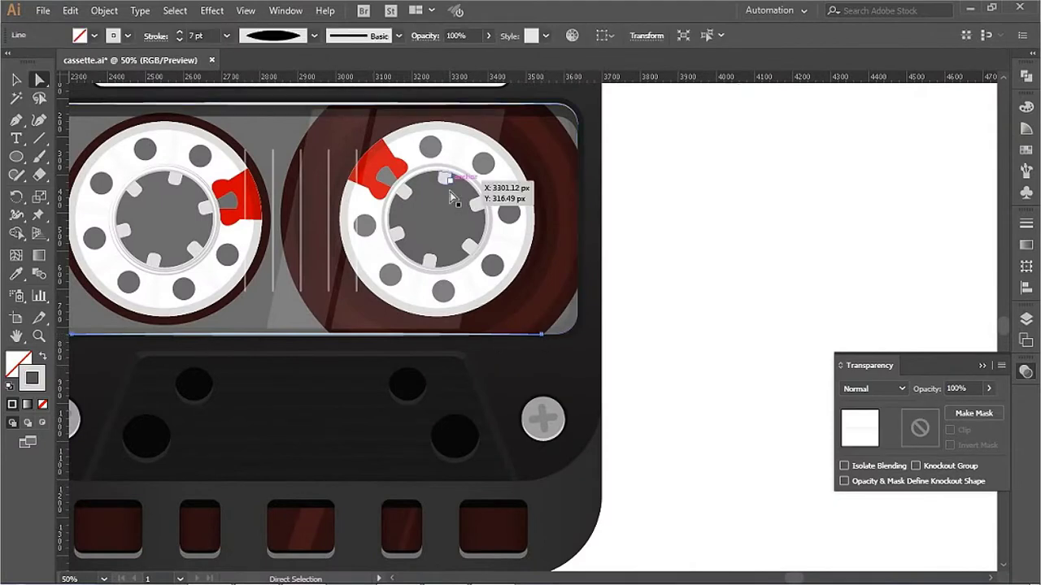
Step: Thin the tape lines' stroke to 5 pt
{"action": "key", "text": "Down"}
{"action": "key", "text": "Down"}
{"action": "left_click_drag", "start_coordinate": [630, 240], "coordinate": [742, 262]}
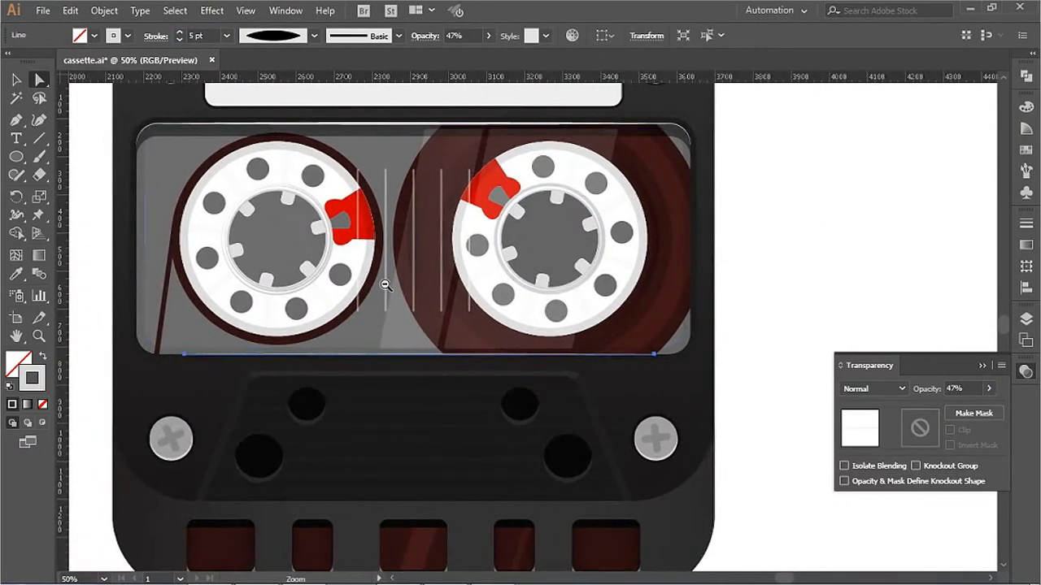
{"action": "left_click", "coordinate": [278, 236]}
{"action": "left_click", "coordinate": [193, 103]}
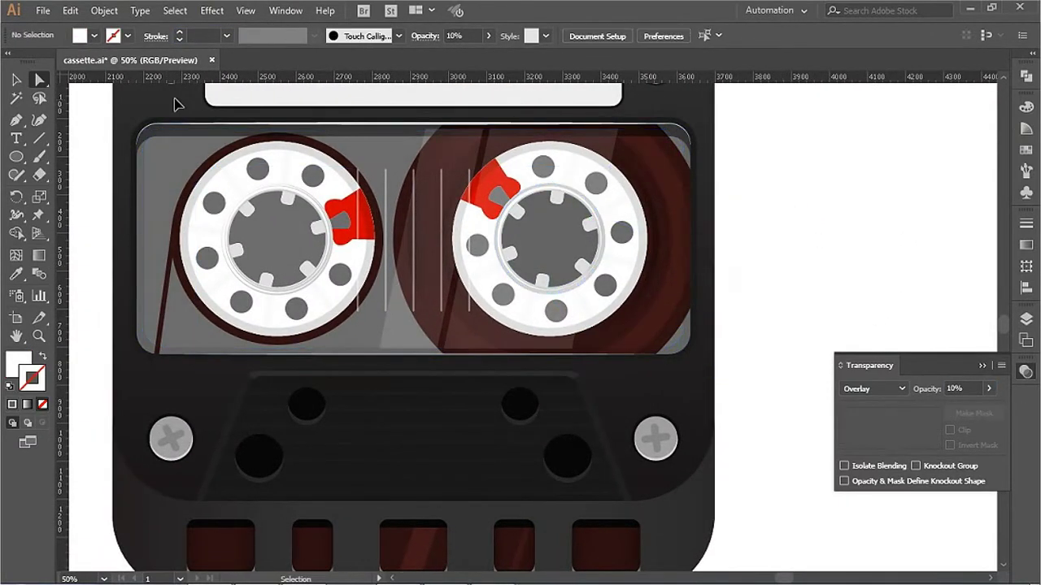
{"action": "scroll", "coordinate": [193, 313], "scroll_direction": "up", "scroll_amount": 3}
Step: Darken the window frame's fill to 313131
{"action": "left_click", "coordinate": [193, 314]}
{"action": "left_click_drag", "start_coordinate": [706, 190], "coordinate": [488, 144]}
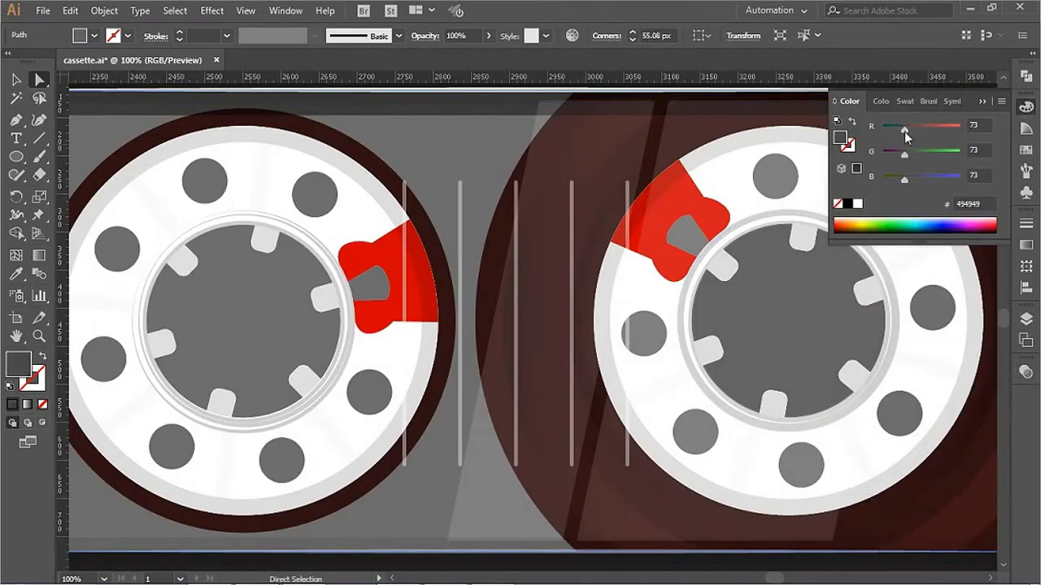
{"action": "left_click_drag", "start_coordinate": [904, 130], "coordinate": [898, 131]}
{"action": "key", "text": "ctrl+shift+a"}
{"action": "key", "text": "ctrl+minus"}
{"action": "key", "text": "ctrl+minus"}
{"action": "key", "text": "ctrl+minus"}
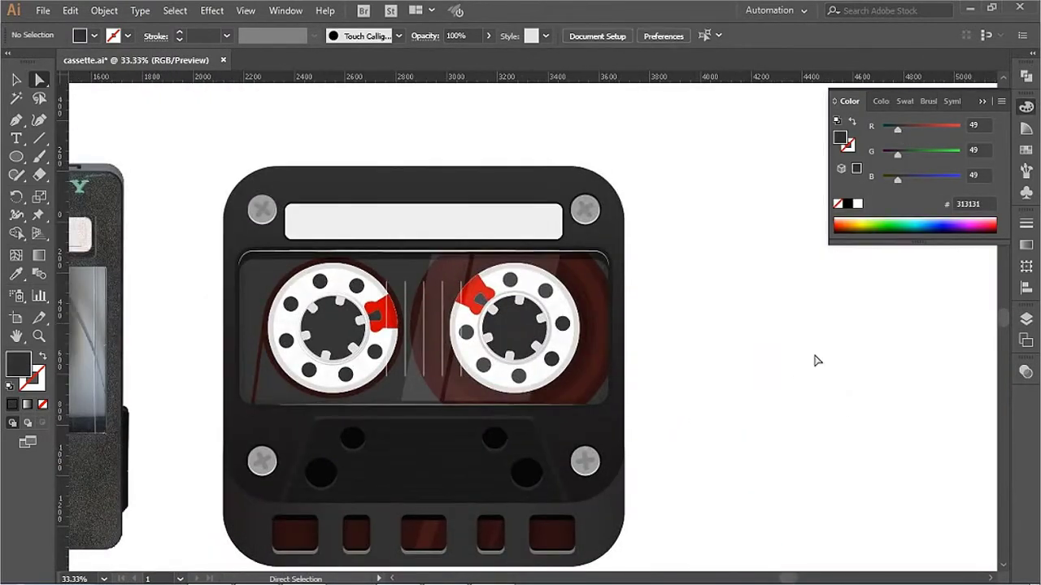
Step: Set the window glass to Normal blending at 10% opacity
{"action": "left_click", "coordinate": [577, 272]}
{"action": "left_click", "coordinate": [1026, 371]}
{"action": "left_click", "coordinate": [989, 389]}
{"action": "left_click_drag", "start_coordinate": [928, 410], "coordinate": [970, 409]}
{"action": "left_click", "coordinate": [889, 389]}
{"action": "left_click", "coordinate": [869, 101]}
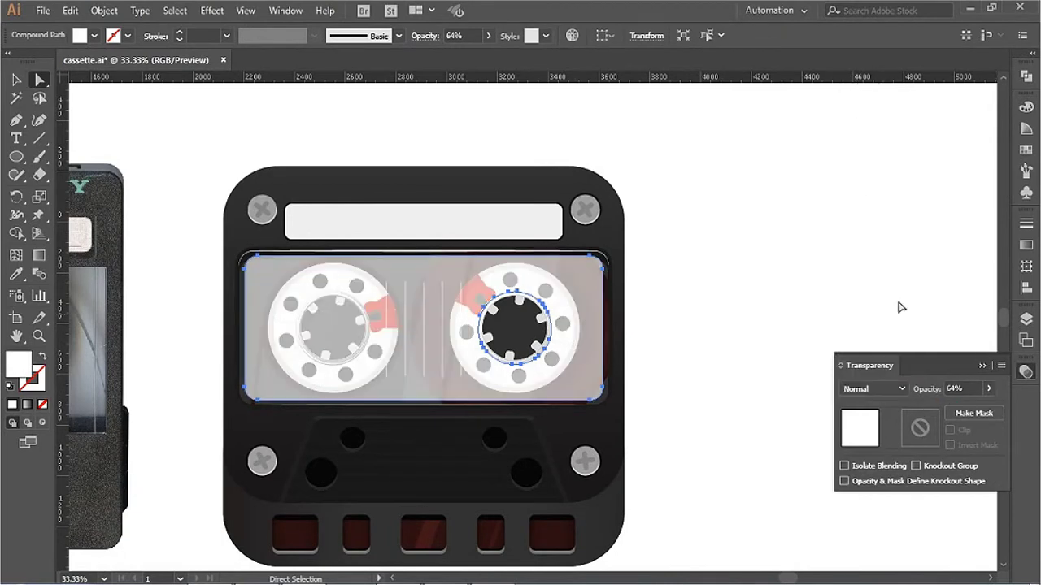
{"action": "type", "text": "10"}
{"action": "key", "text": "Return"}
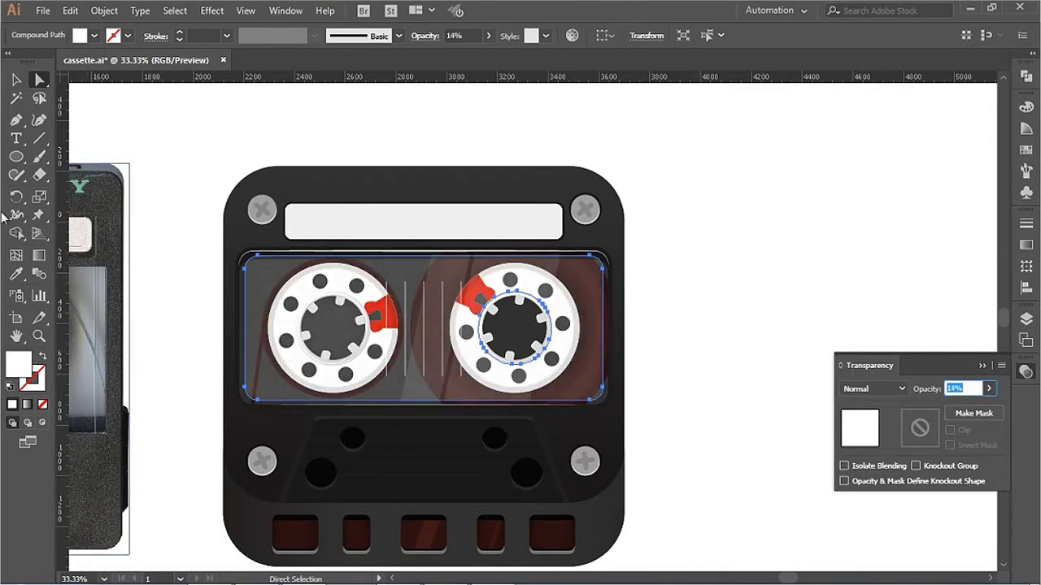
Step: Draw a slanted line across the window and split the glass along it with Shape Builder
{"action": "left_click_drag", "start_coordinate": [429, 258], "coordinate": [383, 480]}
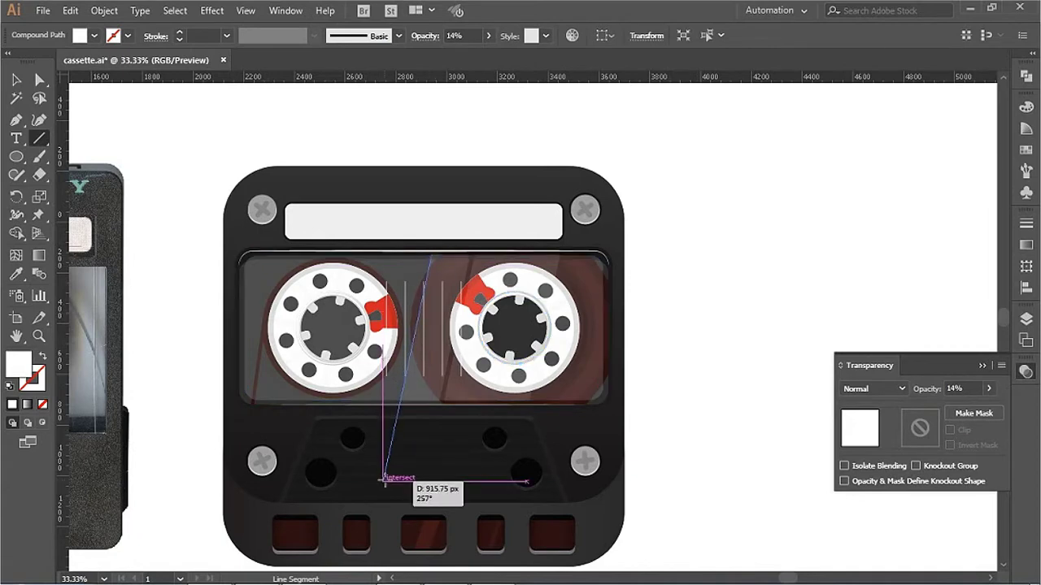
{"action": "left_click", "coordinate": [414, 264], "text": "shift"}
{"action": "key", "text": "shift+m"}
{"action": "left_click", "coordinate": [249, 274]}
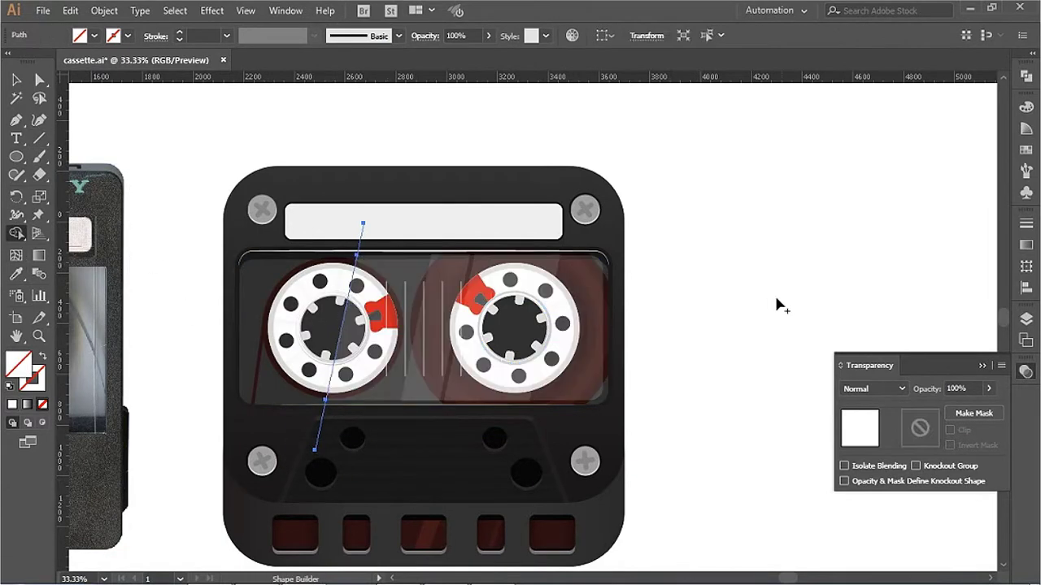
{"action": "left_click", "coordinate": [774, 293]}
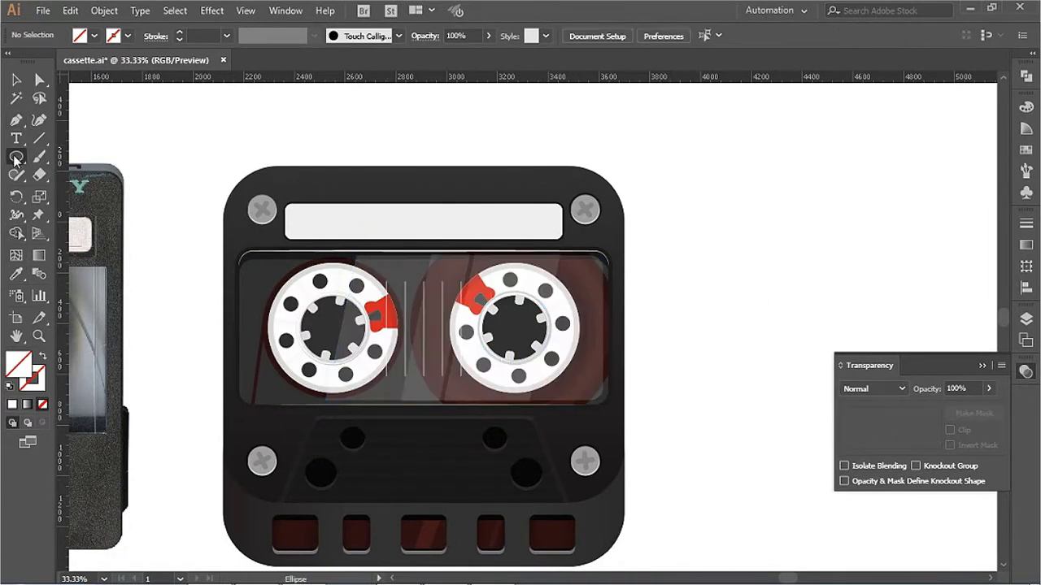
{"action": "left_click_drag", "start_coordinate": [514, 328], "coordinate": [681, 279]}
Step: Draw a large circle filled with a white-to-transparent radial gradient
{"action": "type", "text": "10"}
{"action": "key", "text": "Return"}
{"action": "left_click_drag", "start_coordinate": [317, 158], "coordinate": [634, 475]}
{"action": "left_click", "coordinate": [1026, 244]}
{"action": "left_click", "coordinate": [986, 413]}
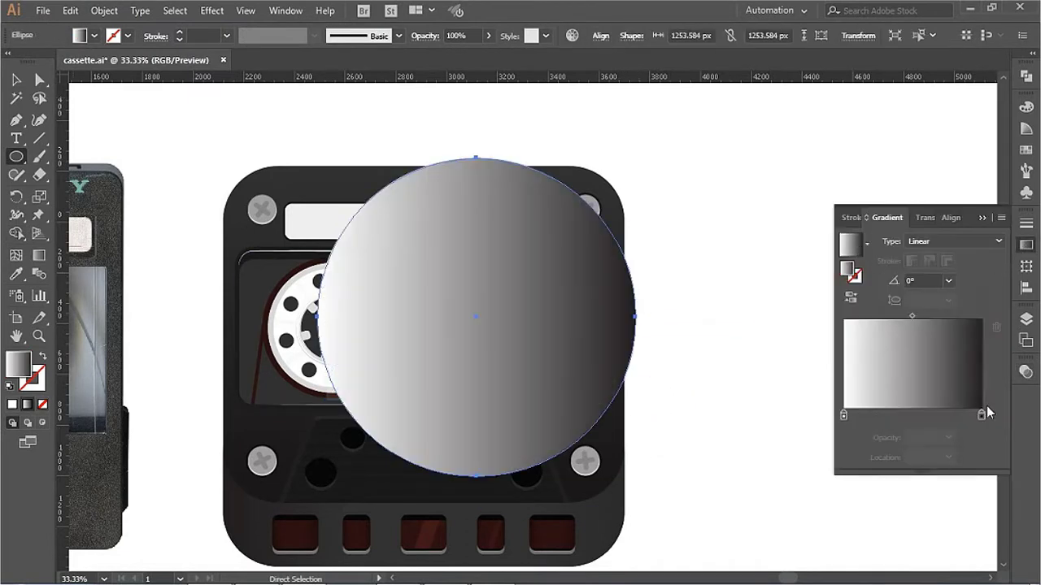
{"action": "double_click", "coordinate": [979, 415]}
{"action": "left_click", "coordinate": [839, 204]}
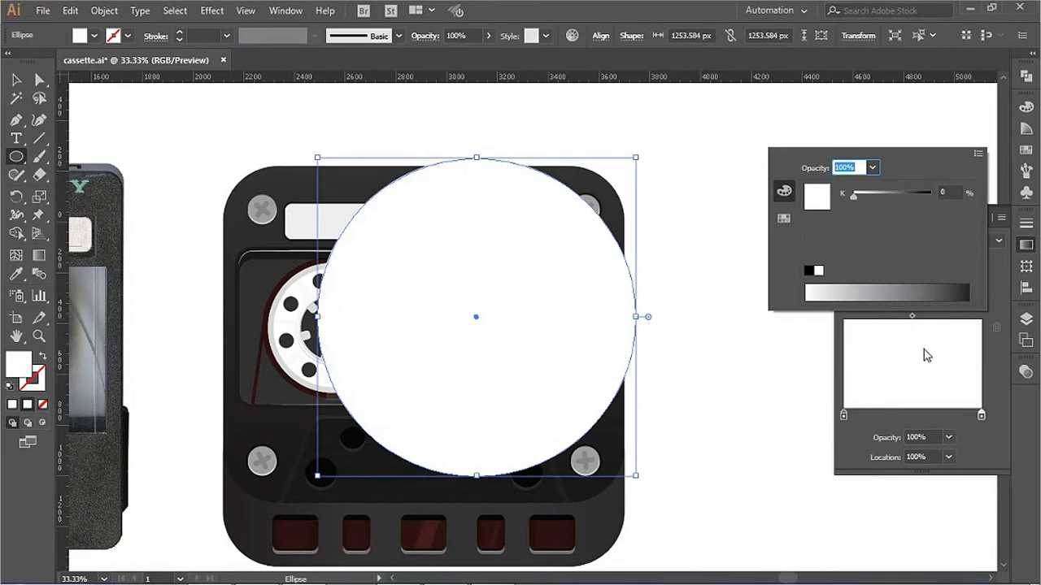
{"action": "left_click", "coordinate": [948, 437]}
{"action": "left_click", "coordinate": [960, 253]}
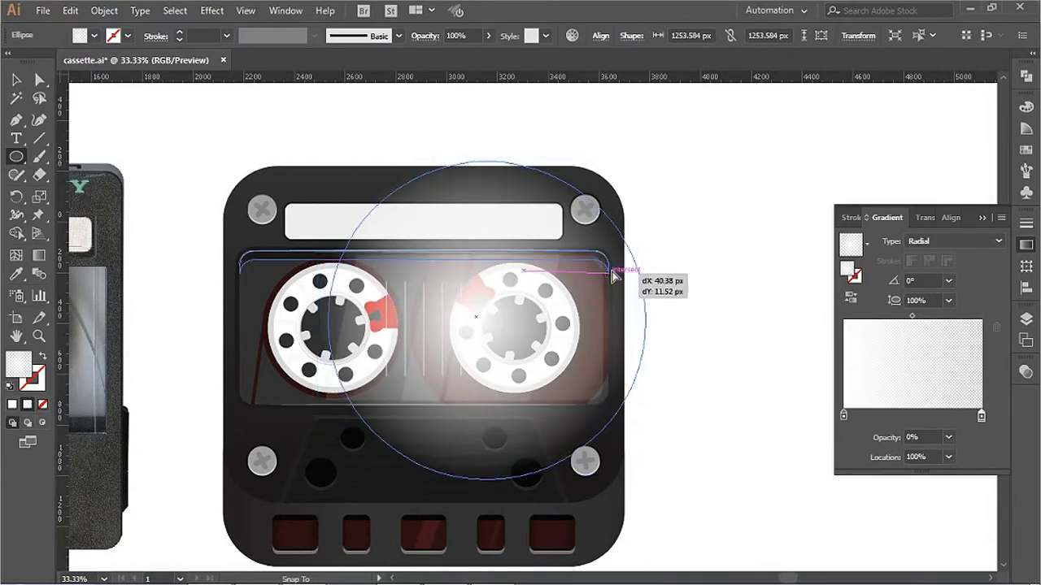
Step: Enlarge the glow over the right reel, set it to Overlay, and adjust the window group's opacity
{"action": "left_click_drag", "start_coordinate": [636, 157], "coordinate": [715, 98]}
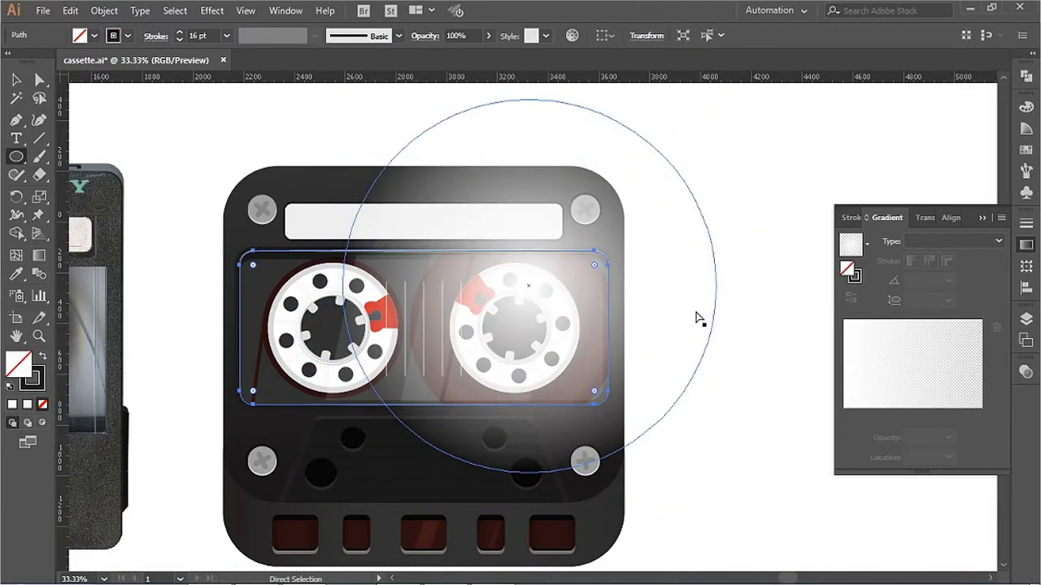
{"action": "key", "text": "ctrl+shift+a"}
{"action": "left_click", "coordinate": [680, 279], "text": "ctrl"}
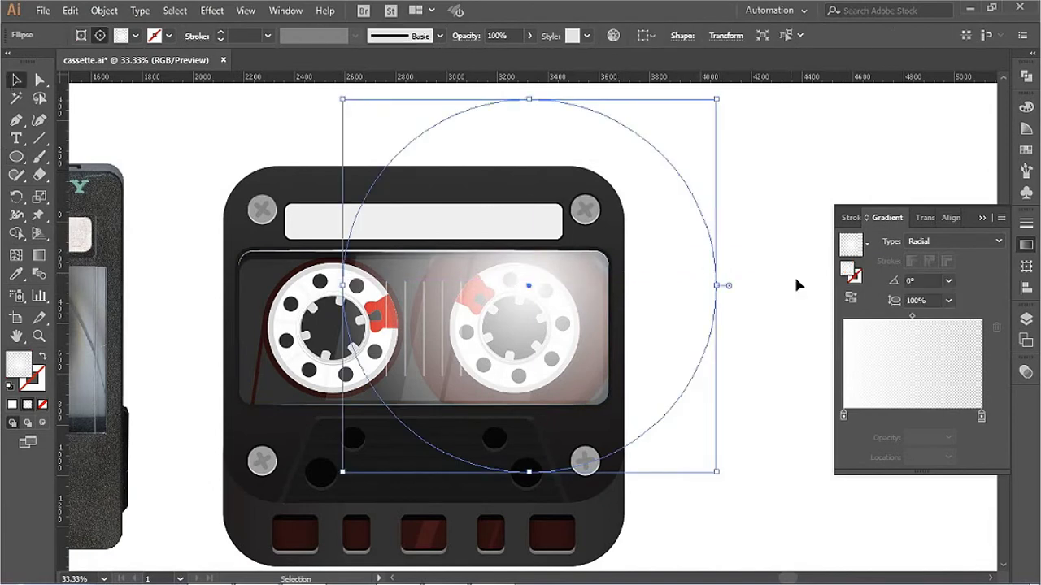
{"action": "left_click", "coordinate": [1026, 372]}
{"action": "left_click", "coordinate": [871, 388]}
{"action": "left_click", "coordinate": [867, 230]}
{"action": "left_click", "coordinate": [666, 258]}
{"action": "left_click", "coordinate": [681, 295]}
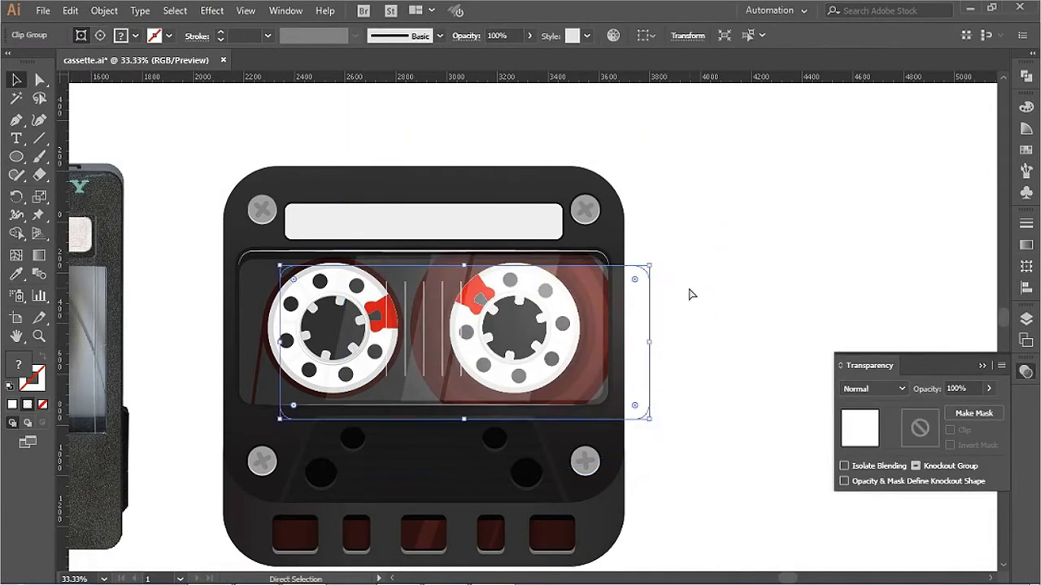
{"action": "key", "text": "Return"}
{"action": "left_click", "coordinate": [750, 223]}
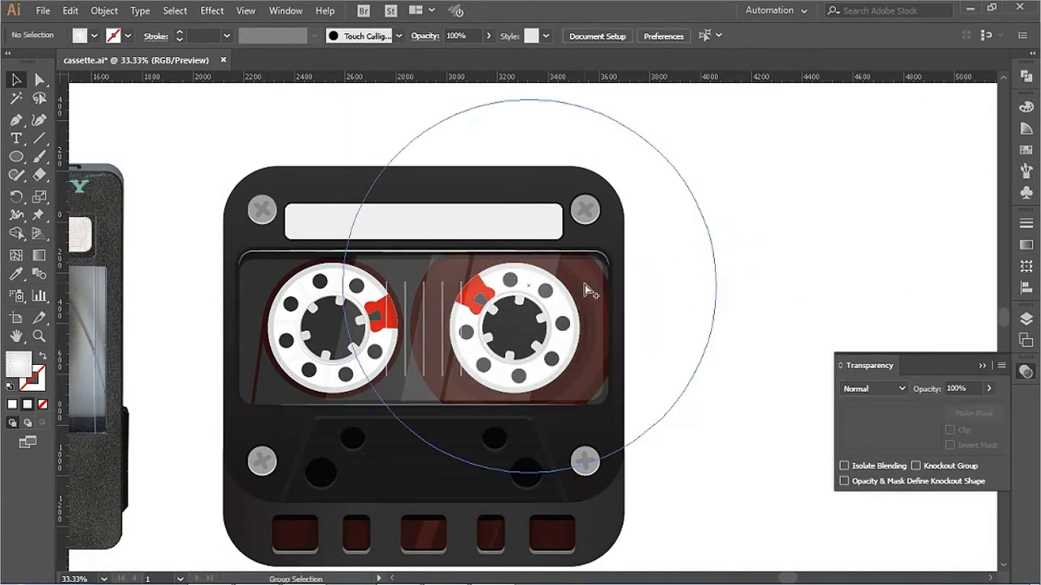
Step: Check the window group's blend mode and select the glare shape and reel hub inside it
{"action": "left_click", "coordinate": [580, 293]}
{"action": "left_click", "coordinate": [871, 388]}
{"action": "left_click", "coordinate": [871, 124]}
{"action": "left_click", "coordinate": [599, 279]}
{"action": "left_click", "coordinate": [834, 214]}
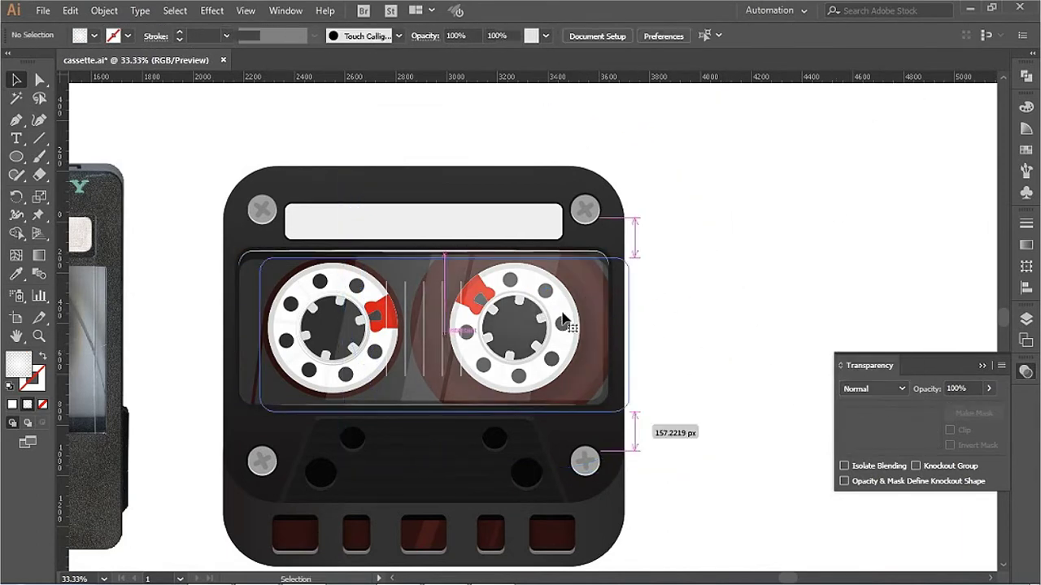
{"action": "left_click", "coordinate": [560, 317]}
{"action": "left_click", "coordinate": [669, 304]}
{"action": "left_click", "coordinate": [572, 324], "text": "ctrl"}
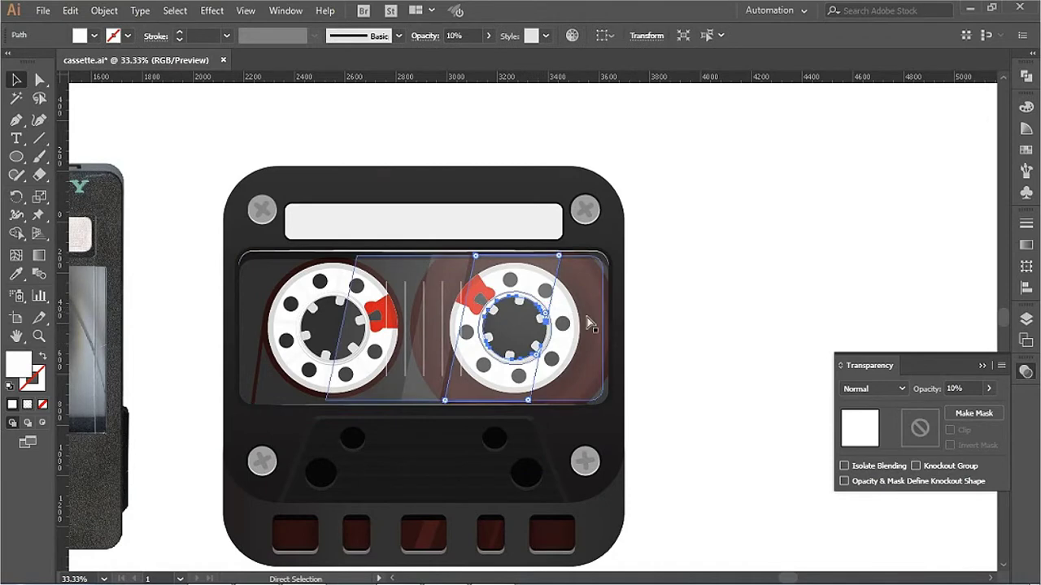
{"action": "scroll", "coordinate": [571, 323], "scroll_direction": "up", "scroll_amount": 4}
{"action": "left_click", "coordinate": [526, 324], "text": "shift"}
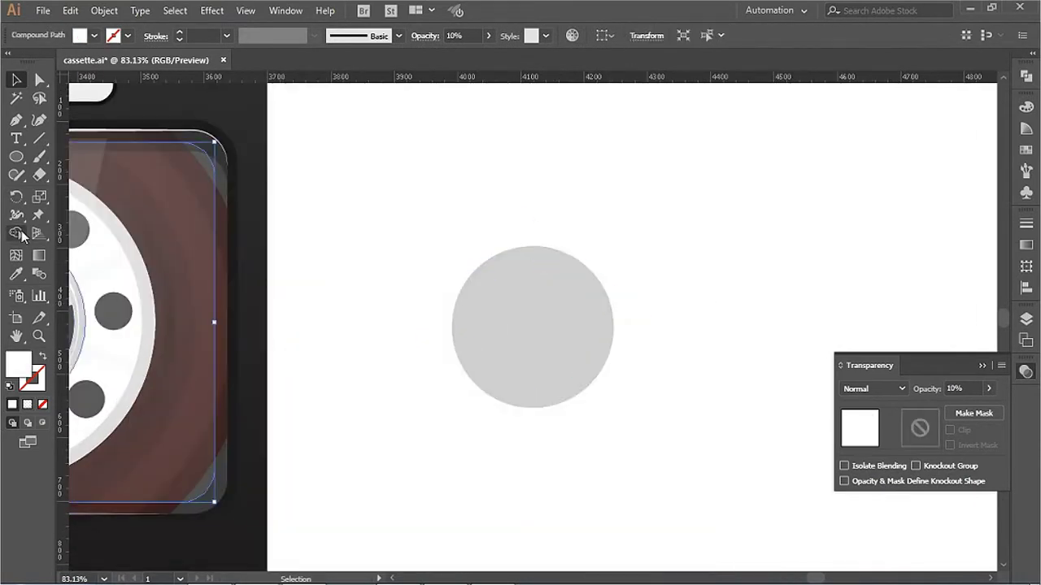
Step: Move the notched hub shape onto the left reel and rotate it to align with the spokes
{"action": "key", "text": "F12"}
{"action": "left_click", "coordinate": [522, 318]}
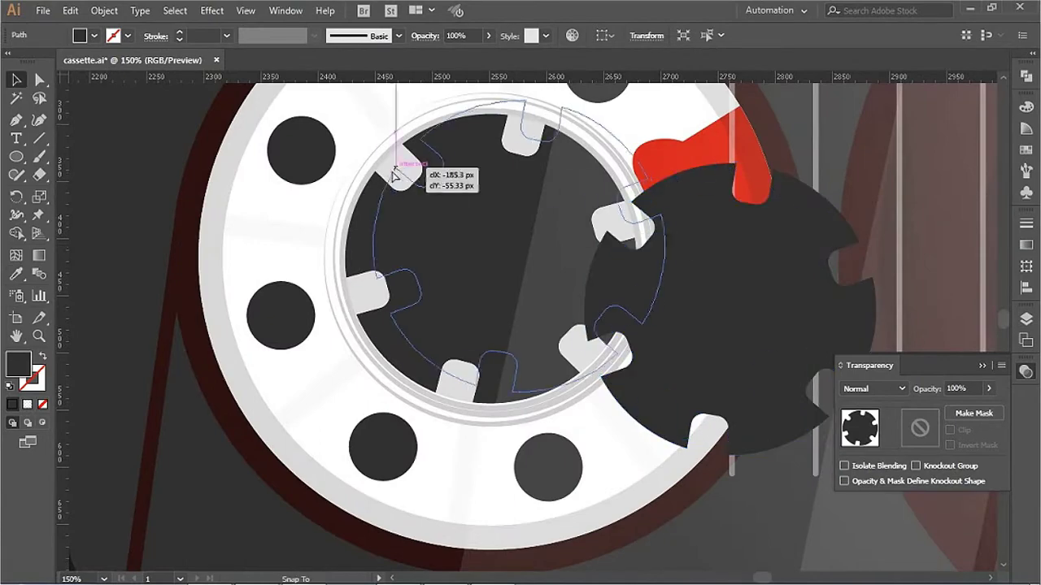
{"action": "left_click_drag", "start_coordinate": [611, 239], "coordinate": [351, 181]}
{"action": "key", "text": "v"}
{"action": "key", "text": "ctrl+equal"}
{"action": "left_click_drag", "start_coordinate": [569, 162], "coordinate": [594, 162]}
{"action": "left_click_drag", "start_coordinate": [558, 278], "coordinate": [509, 318]}
{"action": "key", "text": "ctrl+minus"}
{"action": "key", "text": "ctrl+minus"}
{"action": "key", "text": "ctrl+minus"}
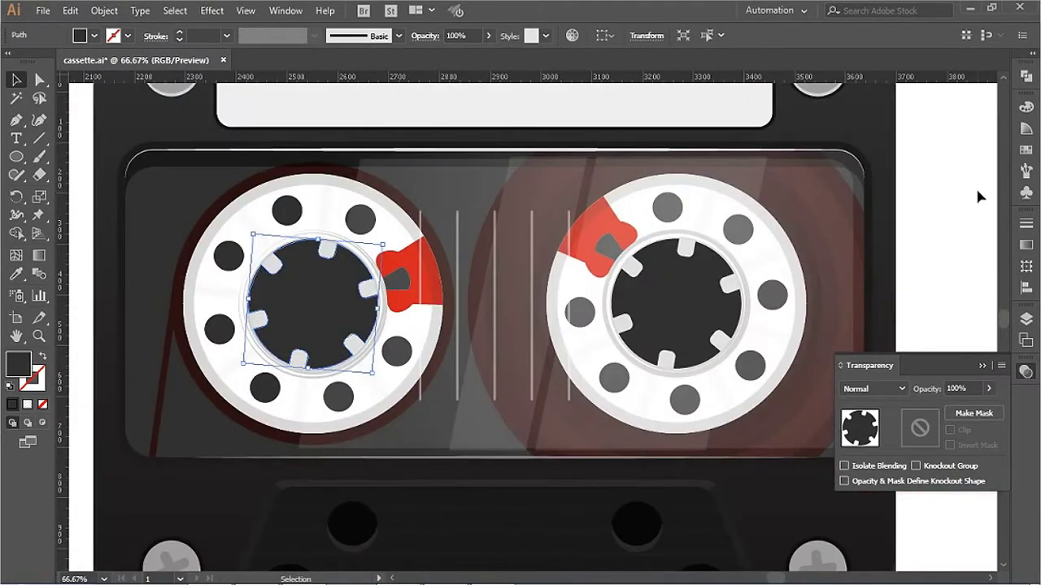
{"action": "key", "text": "ctrl+shift+a"}
{"action": "key", "text": "ctrl+minus"}
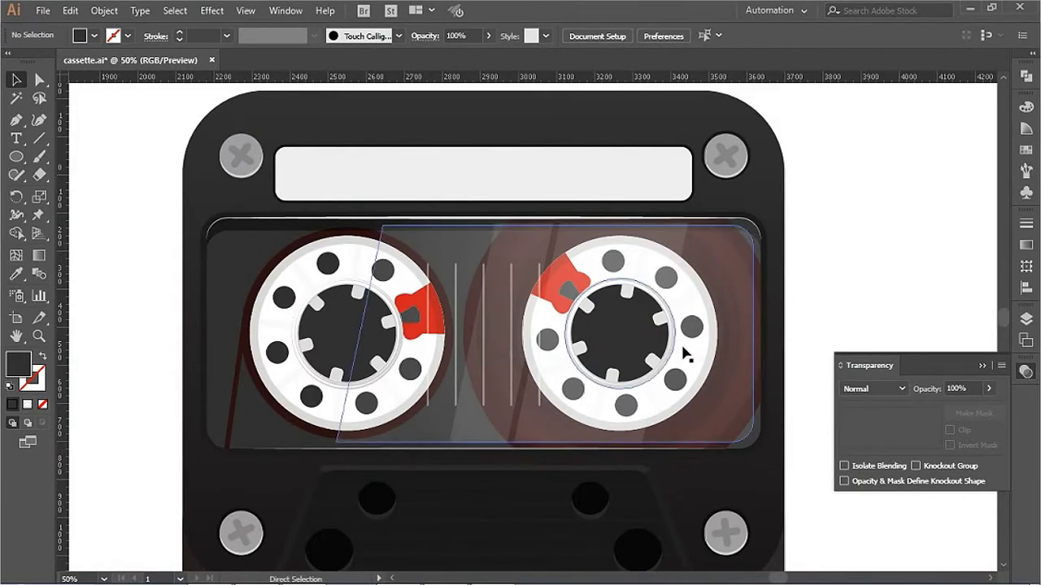
Step: Find a spare copy of the screw's cross slot and zoom in on it
{"action": "key", "text": "ctrl+minus"}
{"action": "left_click_drag", "start_coordinate": [657, 262], "coordinate": [679, 255]}
{"action": "left_click", "coordinate": [192, 160]}
{"action": "scroll", "coordinate": [192, 159], "scroll_direction": "up", "scroll_amount": 5}
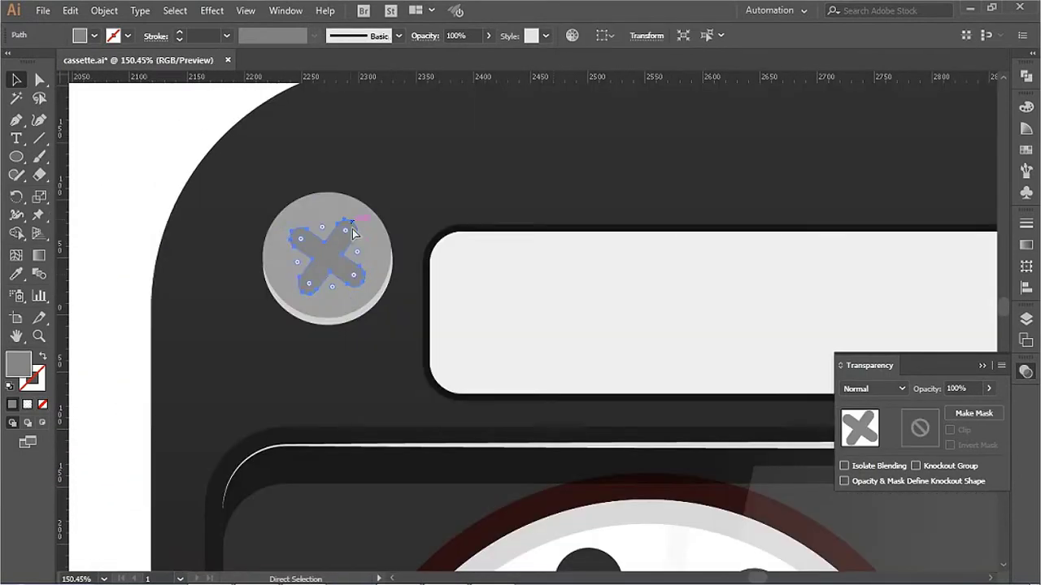
{"action": "scroll", "coordinate": [431, 256], "scroll_direction": "up", "scroll_amount": 3}
{"action": "scroll", "coordinate": [431, 377], "scroll_direction": "down", "scroll_amount": 4}
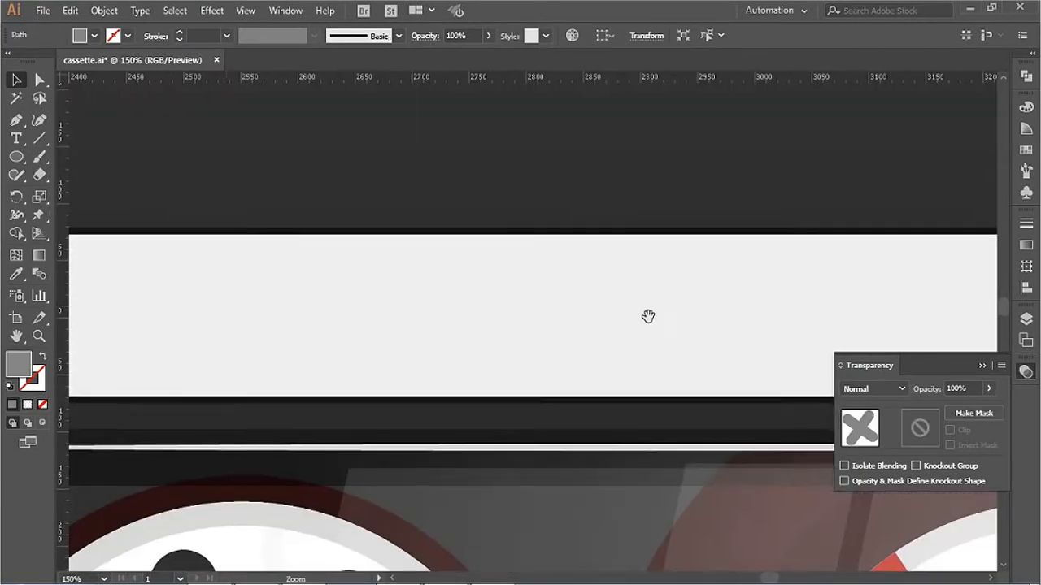
{"action": "scroll", "coordinate": [607, 325], "scroll_direction": "down", "scroll_amount": 2}
{"action": "left_click", "coordinate": [774, 310]}
{"action": "scroll", "coordinate": [774, 310], "scroll_direction": "down", "scroll_amount": 1}
{"action": "scroll", "coordinate": [639, 442], "scroll_direction": "down", "scroll_amount": 5}
{"action": "scroll", "coordinate": [623, 351], "scroll_direction": "up", "scroll_amount": 5}
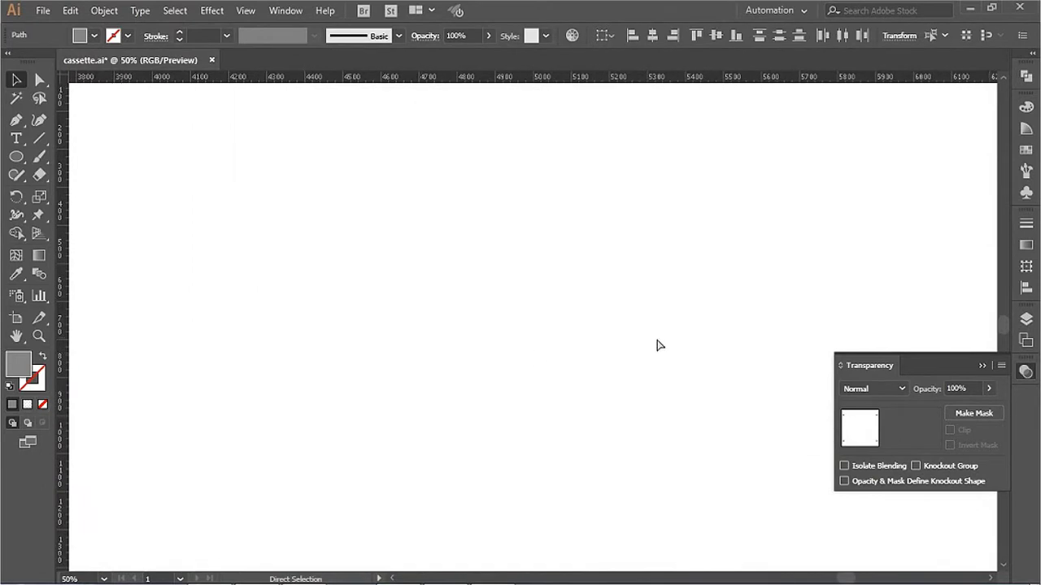
{"action": "scroll", "coordinate": [391, 185], "scroll_direction": "up", "scroll_amount": 2}
{"action": "scroll", "coordinate": [391, 186], "scroll_direction": "down", "scroll_amount": 4}
{"action": "left_click_drag", "start_coordinate": [302, 155], "coordinate": [485, 288]}
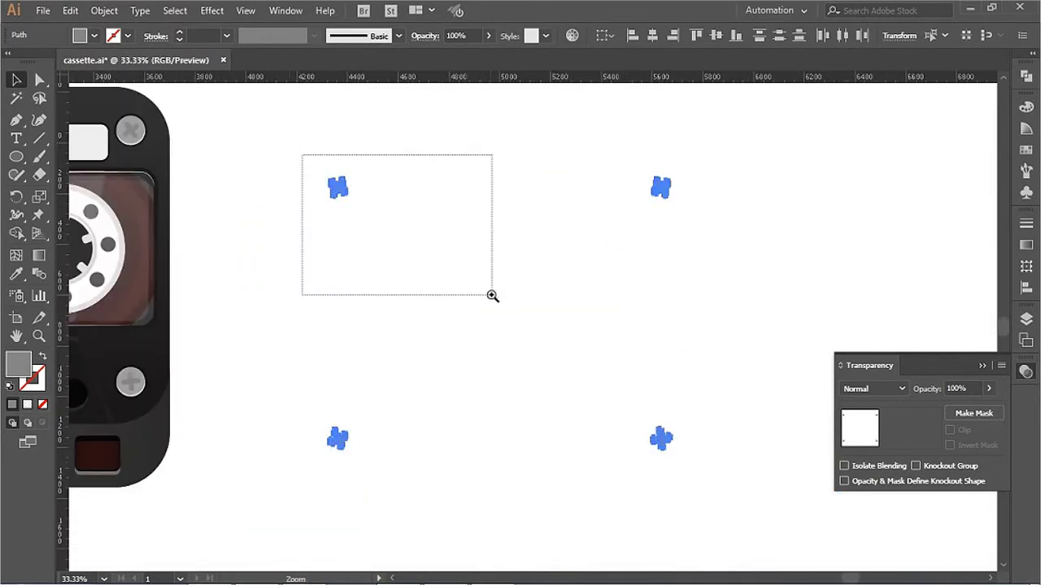
{"action": "key", "text": "v"}
Step: Trim the cross's inner piece with Shape Builder and move it onto the lower-left screw
{"action": "left_click", "coordinate": [15, 236]}
{"action": "scroll", "coordinate": [493, 264], "scroll_direction": "up", "scroll_amount": 3}
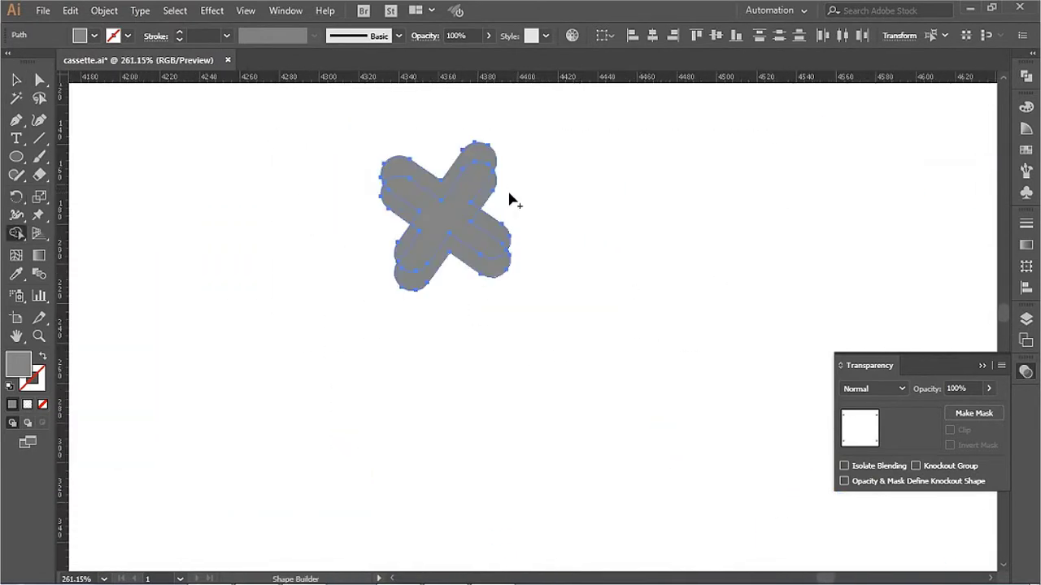
{"action": "left_click", "coordinate": [485, 229], "text": "alt"}
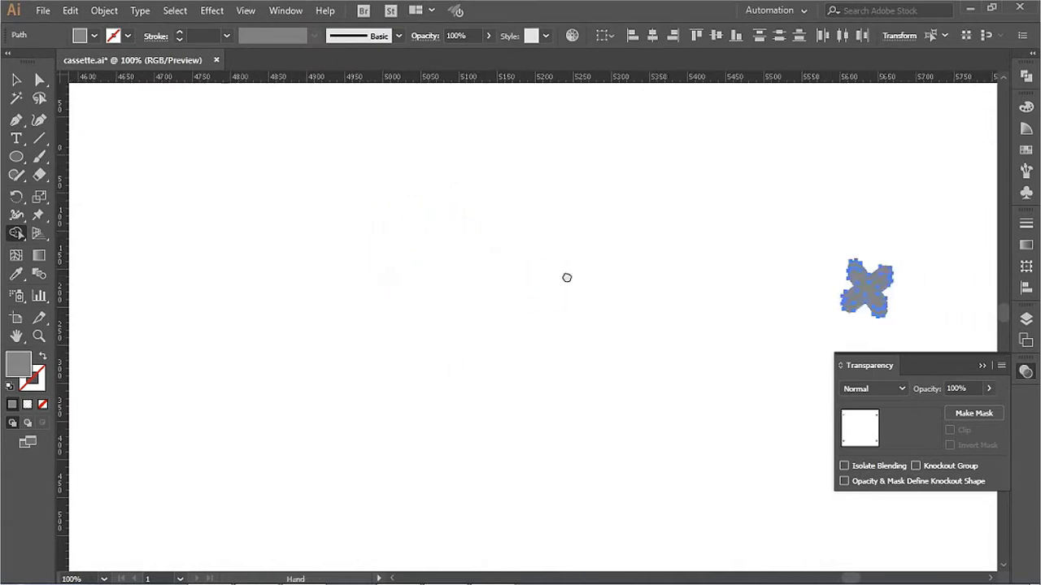
{"action": "left_click_drag", "start_coordinate": [499, 307], "coordinate": [648, 504]}
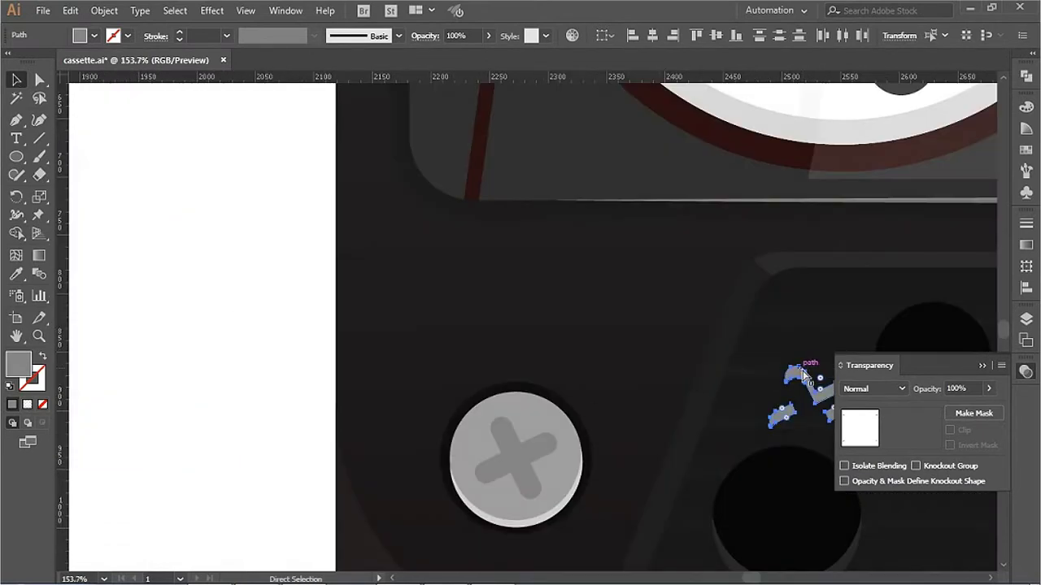
{"action": "left_click_drag", "start_coordinate": [504, 429], "coordinate": [504, 430]}
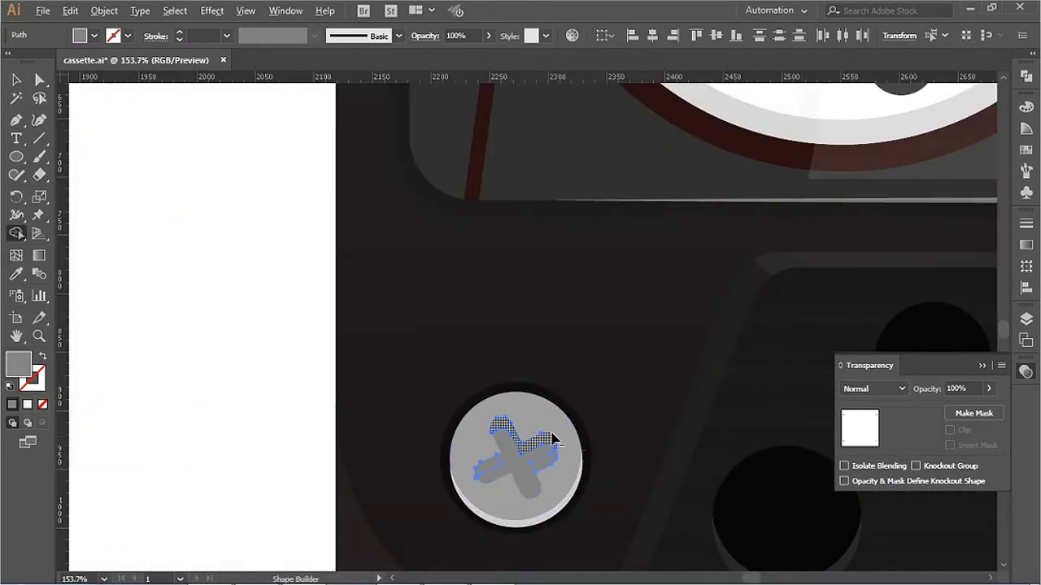
Step: Recolour the cross pieces' fill to grey 7D7D7D
{"action": "scroll", "coordinate": [553, 439], "scroll_direction": "right", "scroll_amount": 5}
{"action": "left_click", "coordinate": [1026, 106]}
{"action": "key", "text": "v"}
{"action": "left_click", "coordinate": [923, 126], "text": "shift"}
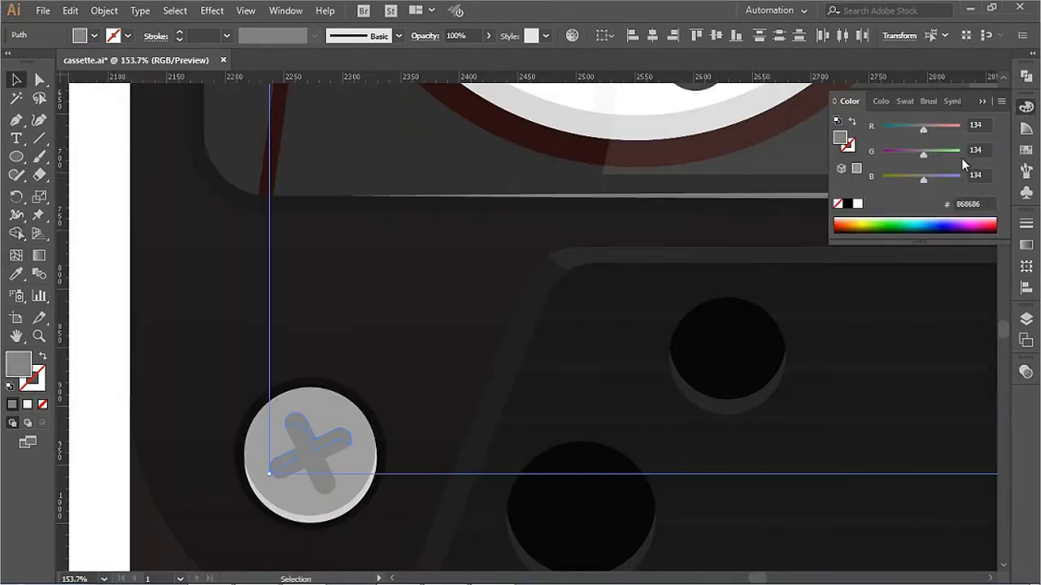
{"action": "left_click_drag", "start_coordinate": [914, 131], "coordinate": [920, 131]}
{"action": "key", "text": "ctrl+0"}
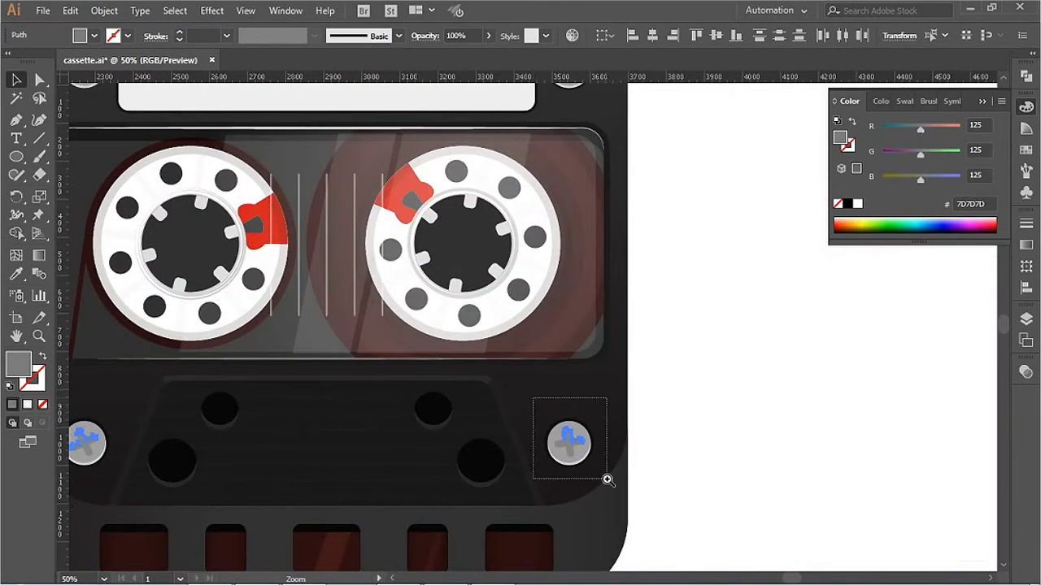
{"action": "key", "text": "ctrl+1"}
{"action": "left_click_drag", "start_coordinate": [508, 295], "coordinate": [478, 376]}
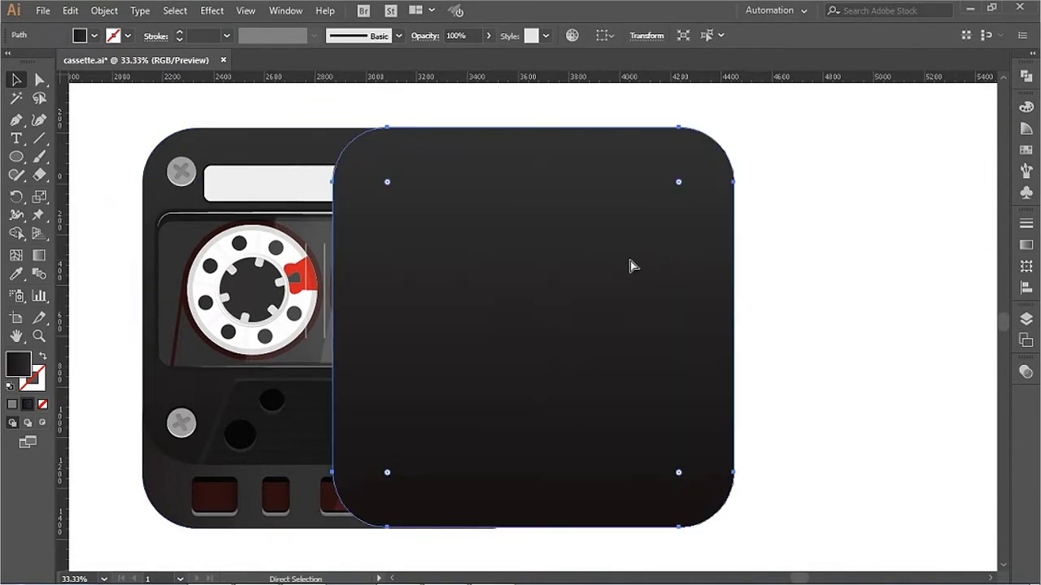
Step: Position the white glow circle over the body and clip it to the body shape
{"action": "left_click_drag", "start_coordinate": [631, 268], "coordinate": [732, 242]}
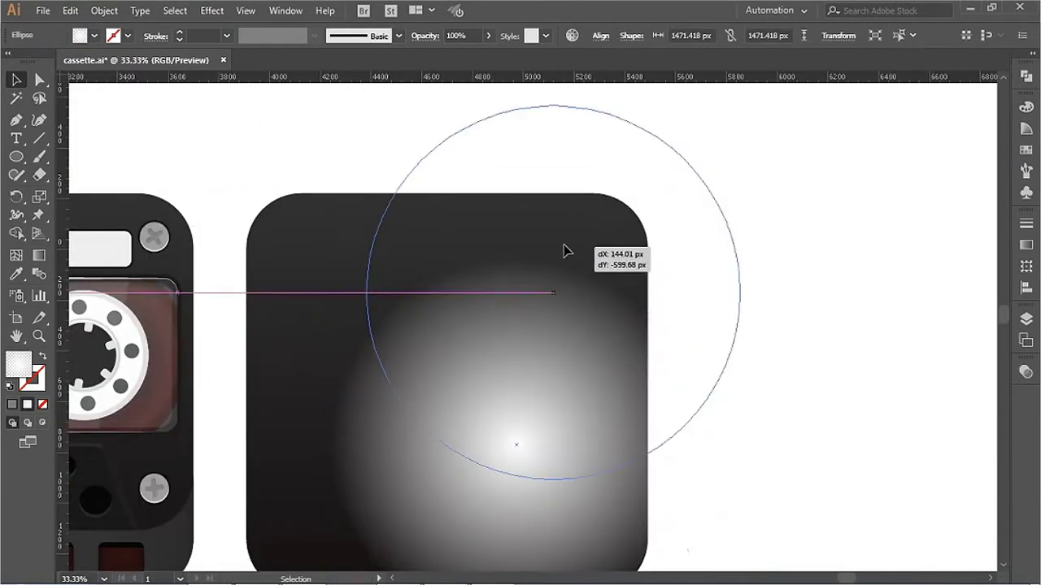
{"action": "left_click", "coordinate": [588, 314], "text": "alt"}
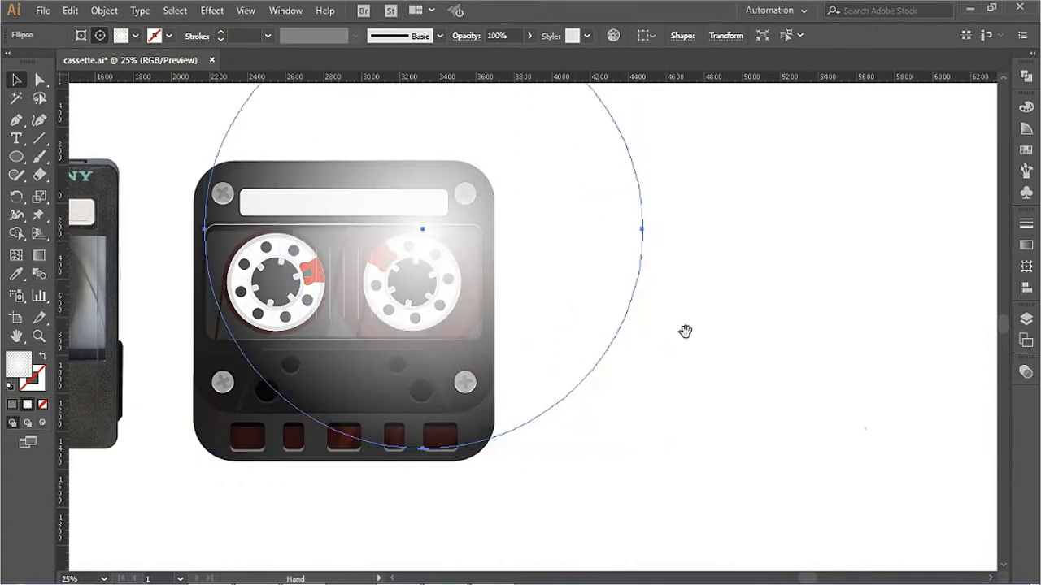
{"action": "left_click_drag", "start_coordinate": [685, 332], "coordinate": [728, 354]}
Step: Set the clipped body glow to Overlay blending
{"action": "left_click", "coordinate": [1026, 244]}
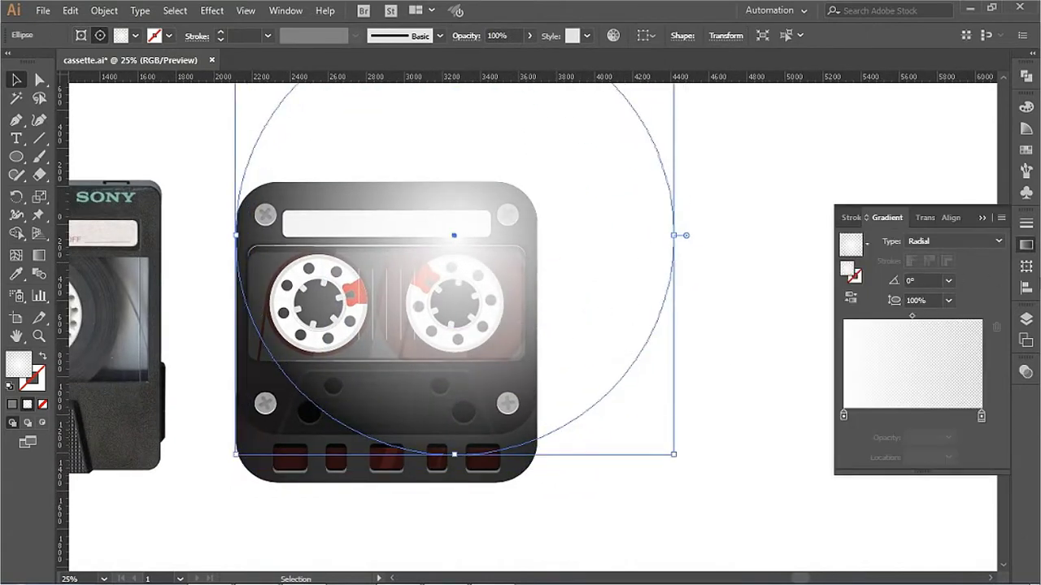
{"action": "left_click", "coordinate": [1024, 373]}
{"action": "left_click", "coordinate": [873, 389]}
{"action": "left_click", "coordinate": [870, 231]}
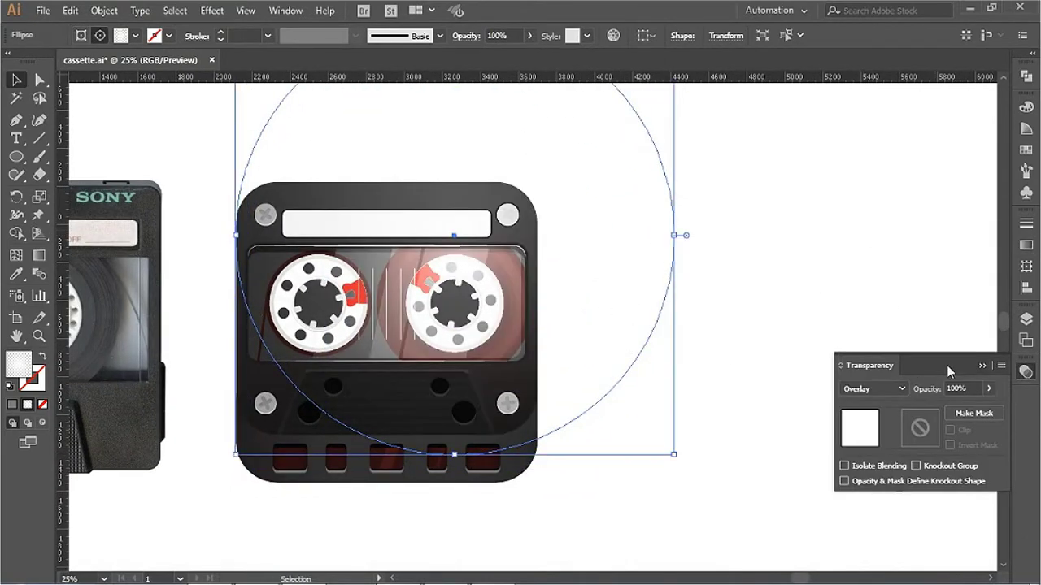
{"action": "left_click", "coordinate": [496, 174]}
{"action": "left_click", "coordinate": [499, 194]}
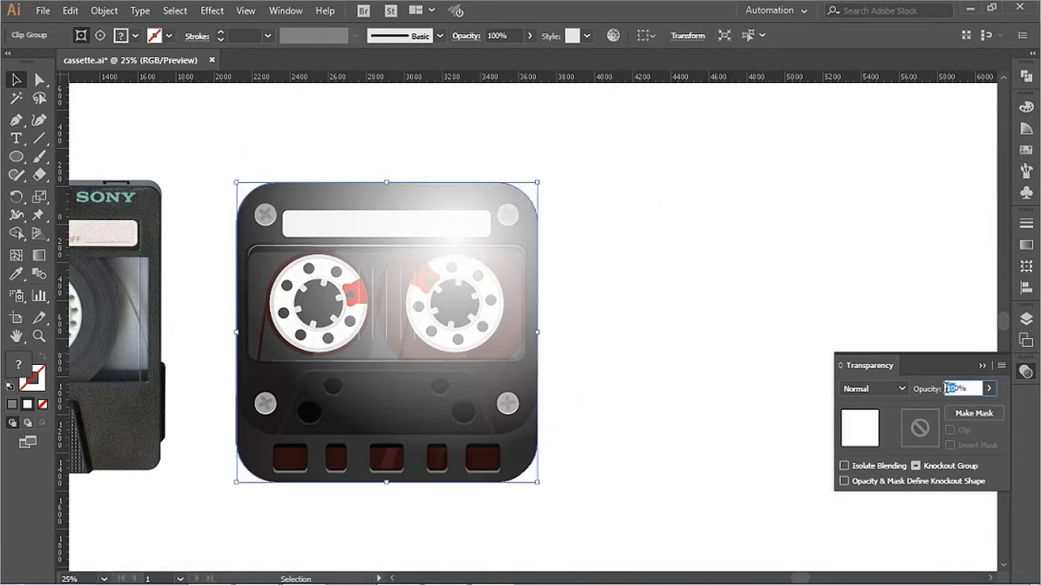
{"action": "left_click", "coordinate": [632, 323]}
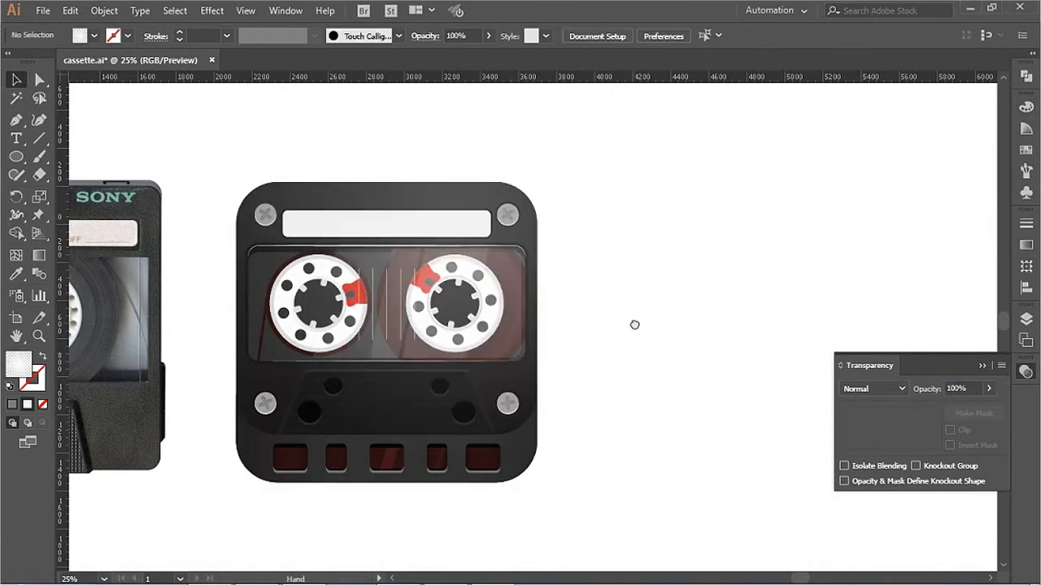
{"action": "left_click_drag", "start_coordinate": [423, 162], "coordinate": [660, 334]}
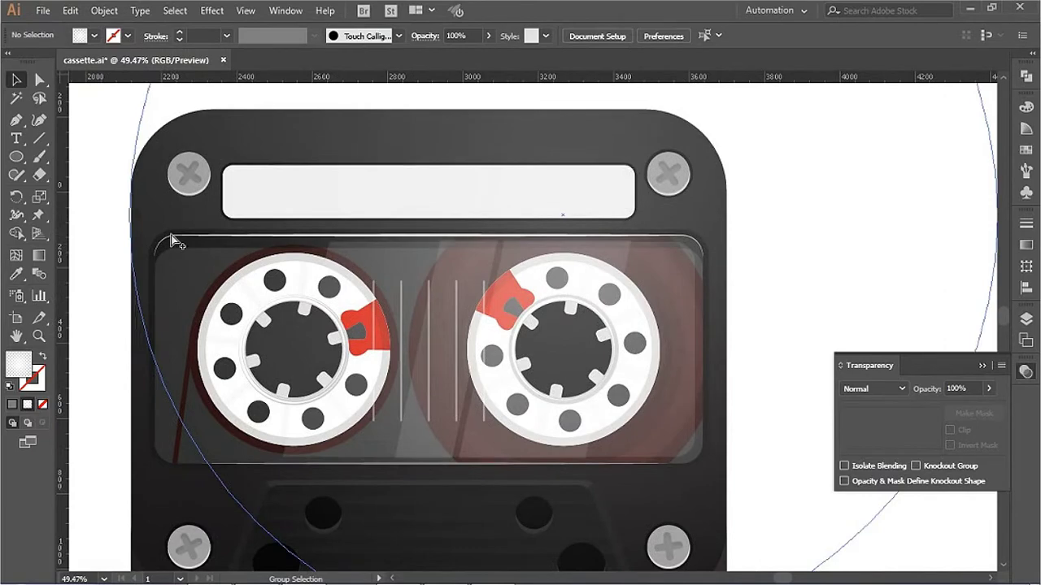
Step: Paste a copy of the window outline, then undo it
{"action": "left_click", "coordinate": [175, 245]}
{"action": "key", "text": "ctrl+v"}
{"action": "left_click_drag", "start_coordinate": [811, 237], "coordinate": [704, 272]}
{"action": "key", "text": "ctrl+z"}
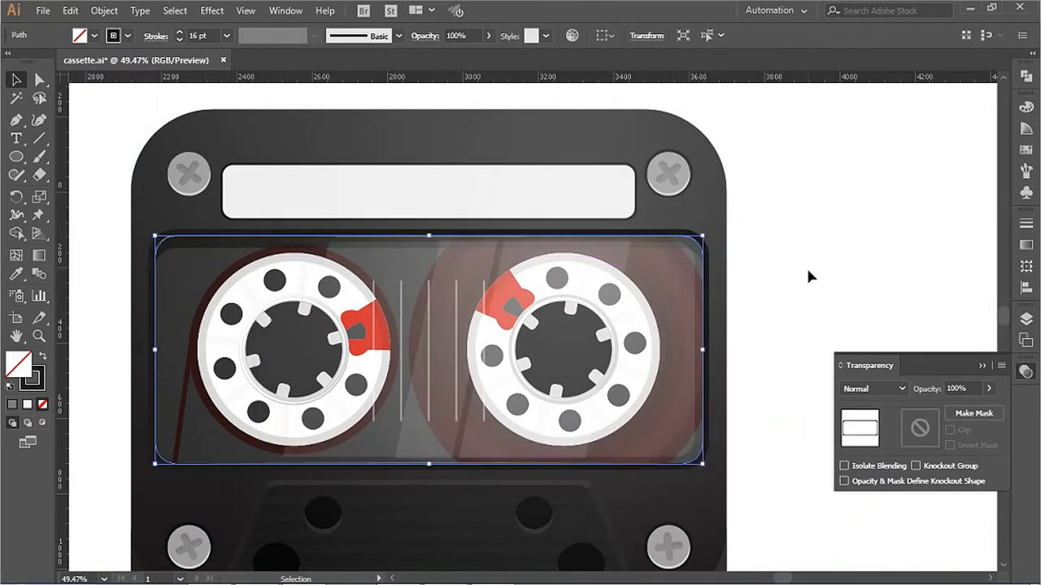
{"action": "key", "text": "ctrl+minus"}
{"action": "left_click_drag", "start_coordinate": [623, 292], "coordinate": [645, 289]}
{"action": "key", "text": "ctrl+minus"}
Step: Select the reel hubs, then locate the glare paths within the glass group
{"action": "left_click", "coordinate": [452, 380]}
{"action": "left_click", "coordinate": [405, 392]}
{"action": "left_click", "coordinate": [267, 392], "text": "shift"}
{"action": "scroll", "coordinate": [366, 391], "scroll_direction": "up", "scroll_amount": 3}
{"action": "left_click", "coordinate": [490, 401], "text": "alt"}
{"action": "left_click", "coordinate": [491, 401], "text": "alt"}
{"action": "left_click", "coordinate": [490, 401], "text": "alt"}
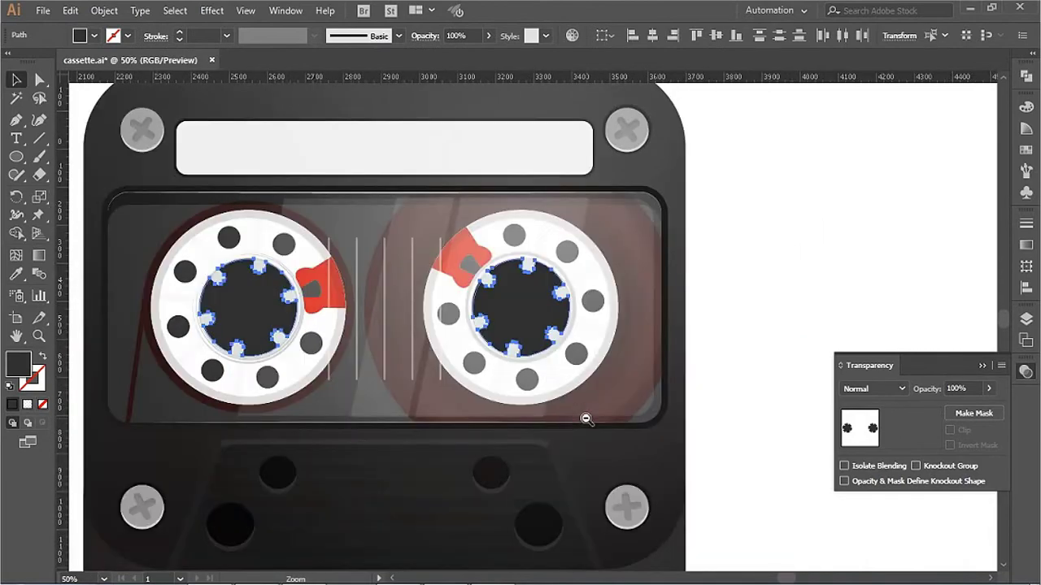
{"action": "left_click", "coordinate": [600, 300]}
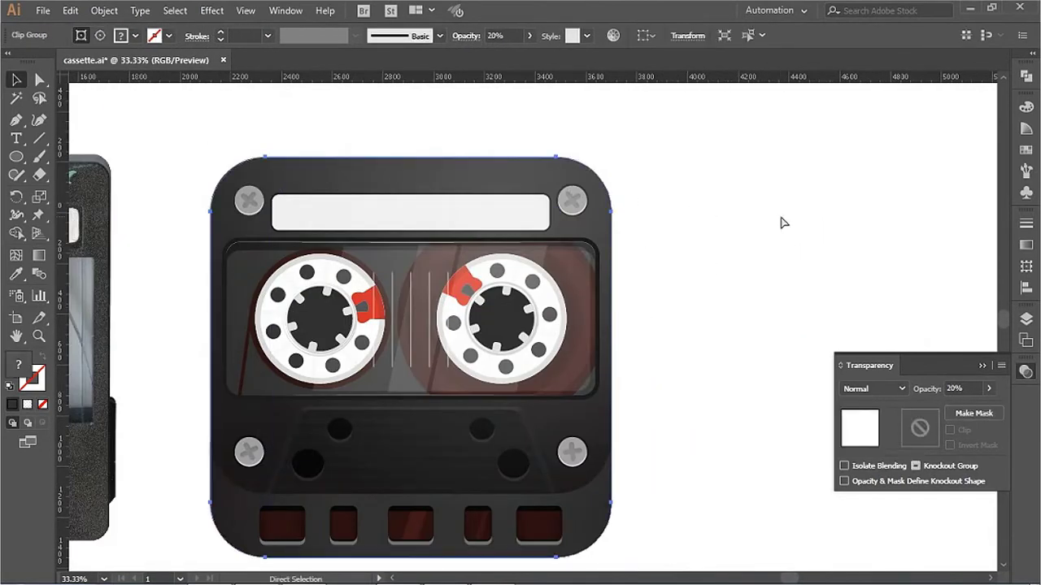
{"action": "left_click", "coordinate": [686, 350]}
{"action": "left_click", "coordinate": [621, 374]}
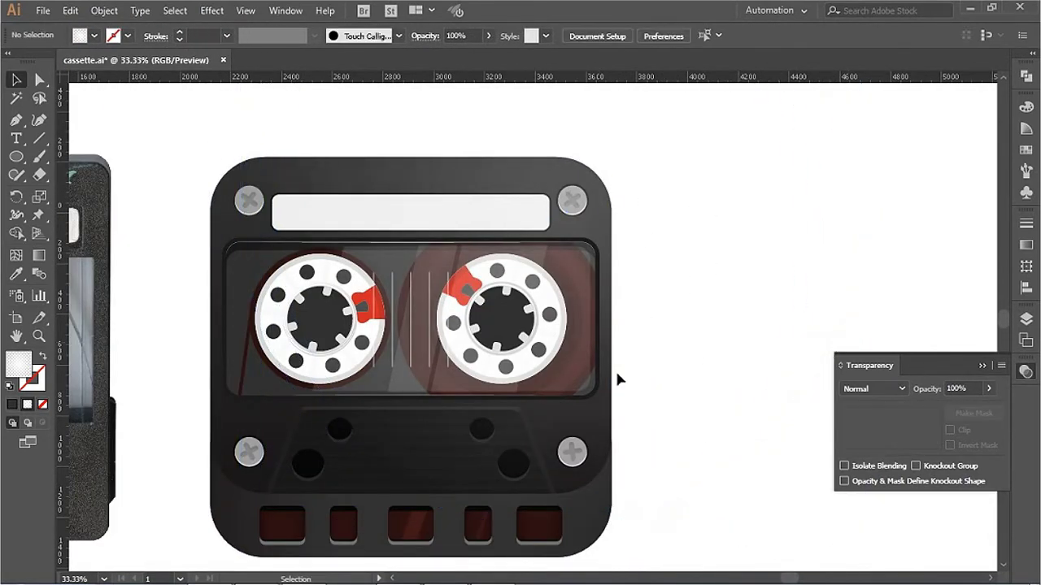
{"action": "left_click_drag", "start_coordinate": [659, 390], "coordinate": [662, 401]}
{"action": "left_click", "coordinate": [584, 291]}
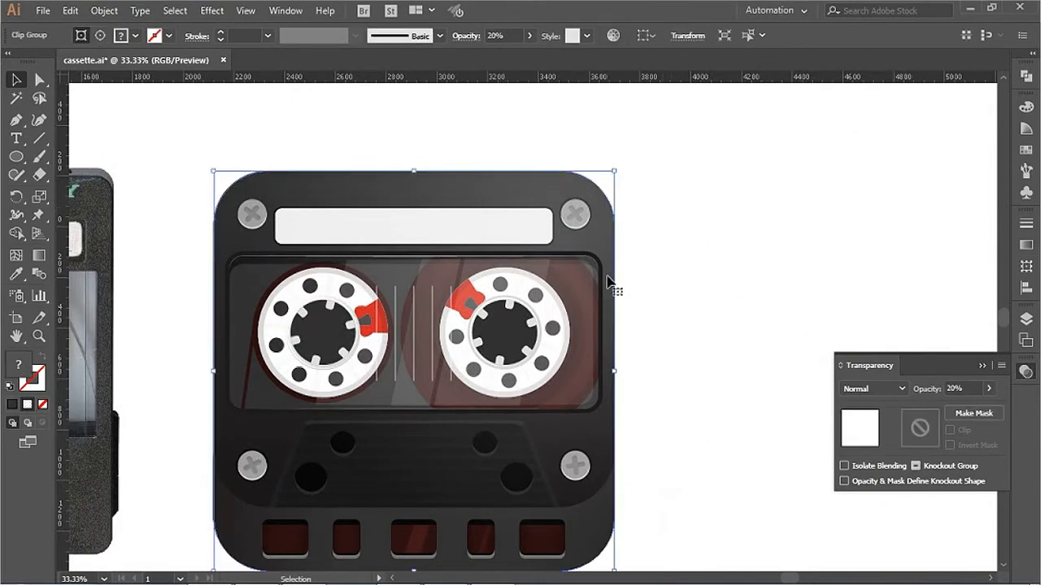
Step: Lower the slanted glare streaks' opacity, setting one to 5%
{"action": "left_click", "coordinate": [622, 304]}
{"action": "scroll", "coordinate": [383, 335], "scroll_direction": "up", "scroll_amount": 2}
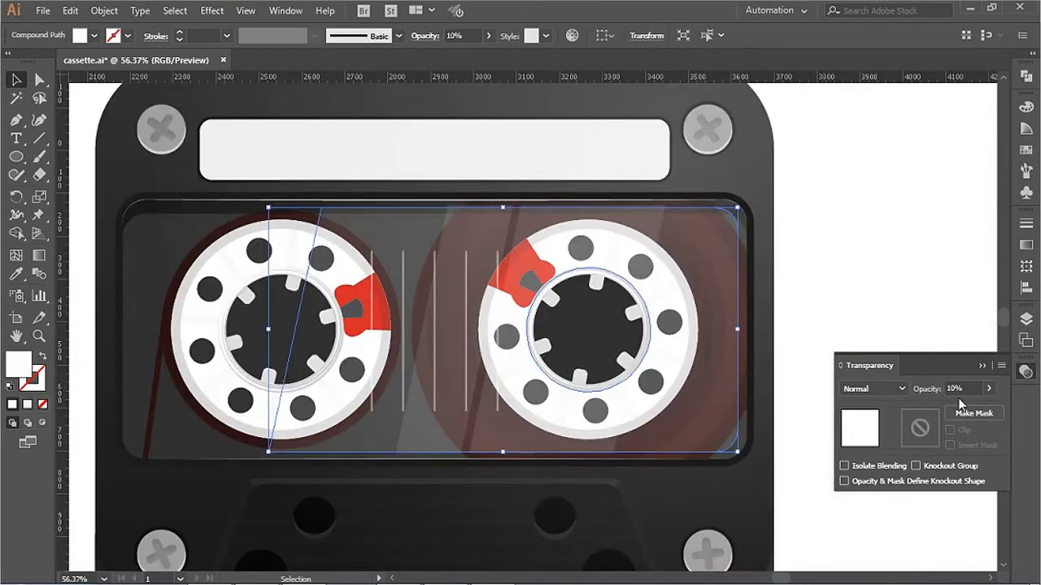
{"action": "key", "text": "Return"}
{"action": "left_click", "coordinate": [499, 232]}
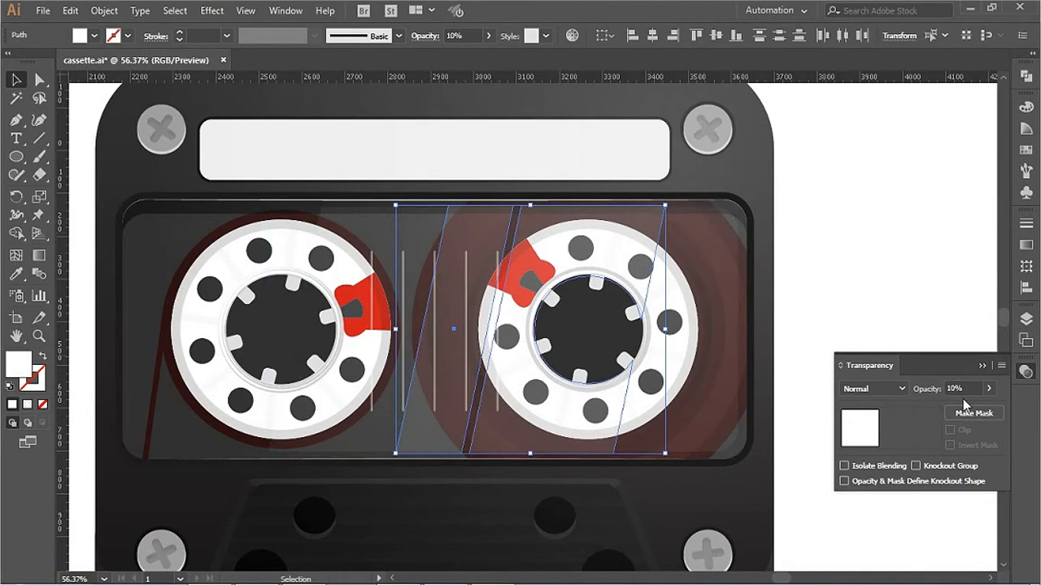
{"action": "type", "text": "5"}
{"action": "key", "text": "Return"}
{"action": "left_click", "coordinate": [876, 246]}
{"action": "scroll", "coordinate": [521, 297], "scroll_direction": "down", "scroll_amount": 2}
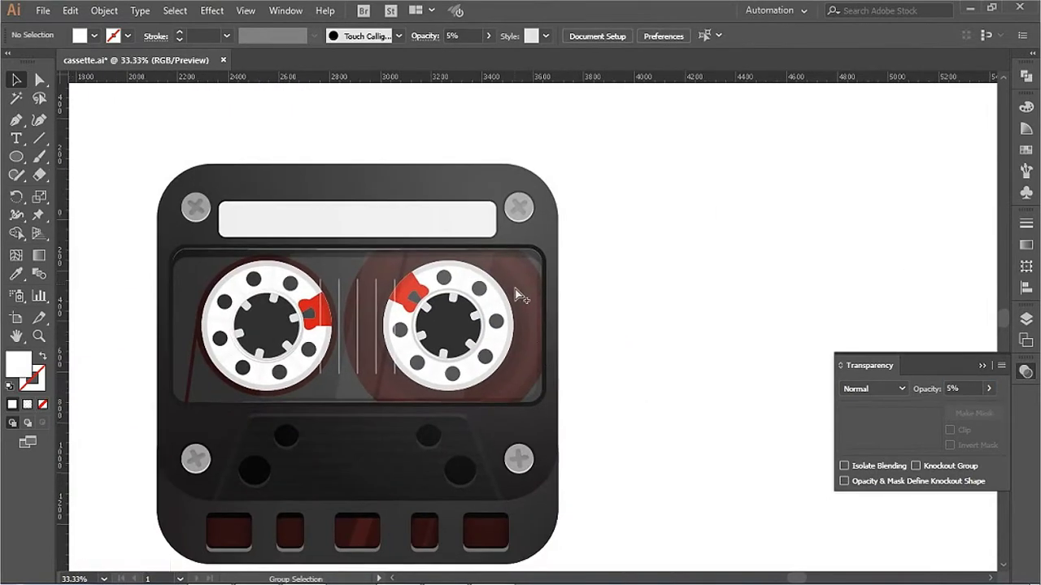
Step: Draw a new large circle over the cassette with the Ellipse tool
{"action": "left_click", "coordinate": [607, 329], "text": "alt"}
{"action": "key", "text": "l"}
{"action": "mouse_move", "coordinate": [276, 401]}
{"action": "left_mouse_down"}
{"action": "mouse_move", "coordinate": [511, 167]}
{"action": "mouse_move", "coordinate": [291, 402]}
{"action": "left_mouse_up"}
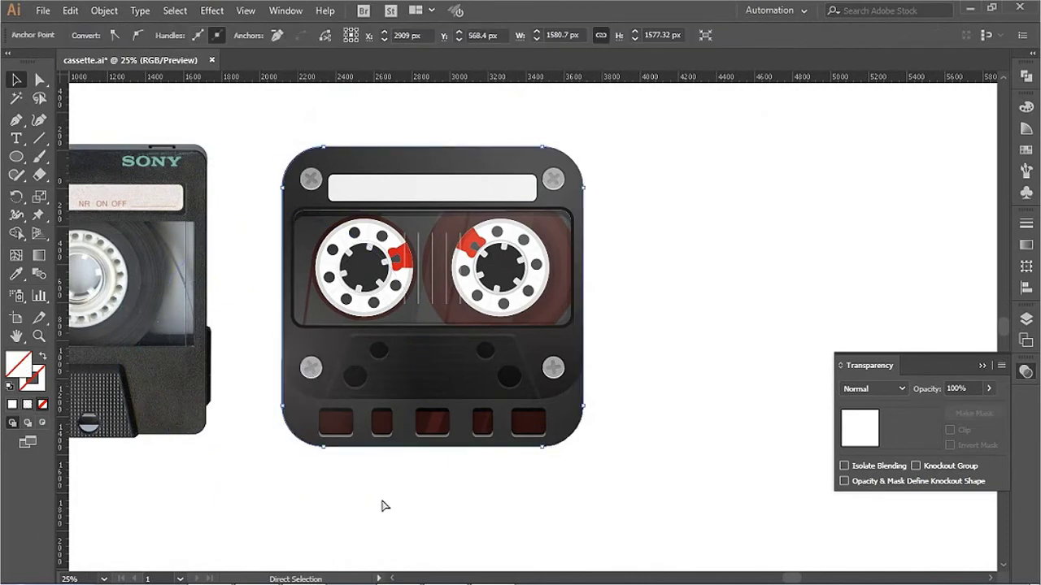
{"action": "left_click", "coordinate": [506, 262]}
{"action": "left_click_drag", "start_coordinate": [488, 488], "coordinate": [429, 457]}
{"action": "left_click", "coordinate": [362, 342], "text": "ctrl"}
{"action": "left_click", "coordinate": [650, 421]}
{"action": "left_click_drag", "start_coordinate": [651, 421], "coordinate": [366, 493]}
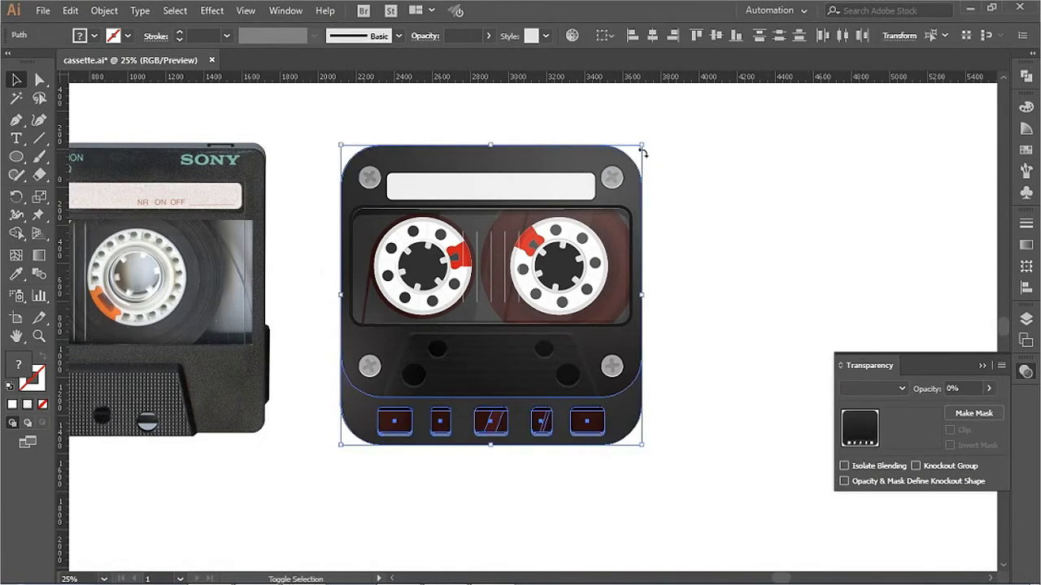
{"action": "left_click_drag", "start_coordinate": [638, 197], "coordinate": [638, 199]}
{"action": "left_click", "coordinate": [588, 422]}
{"action": "left_click_drag", "start_coordinate": [674, 425], "coordinate": [525, 489]}
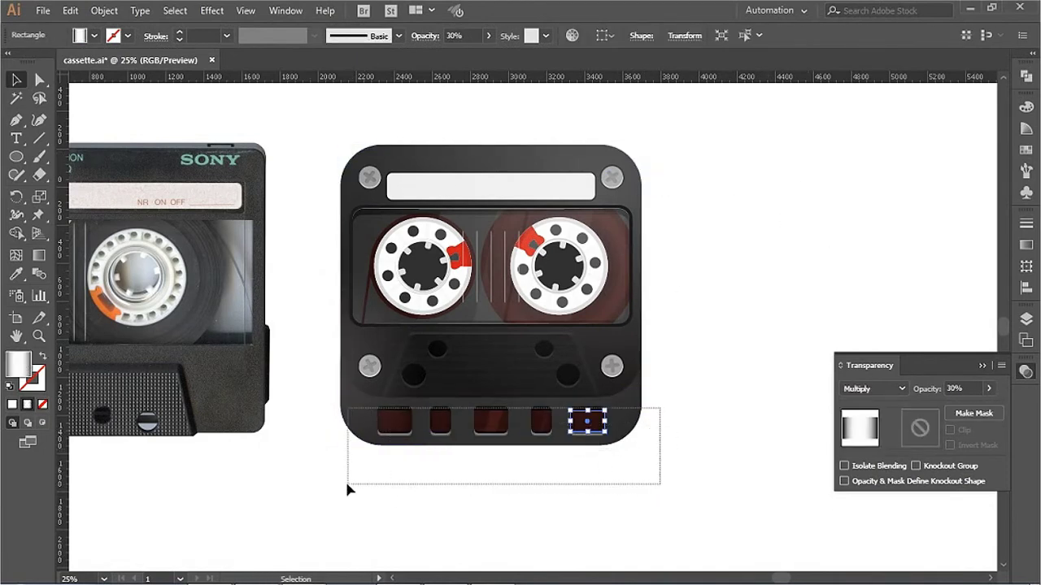
{"action": "left_click_drag", "start_coordinate": [362, 488], "coordinate": [362, 488]}
{"action": "left_click", "coordinate": [614, 156], "text": "shift"}
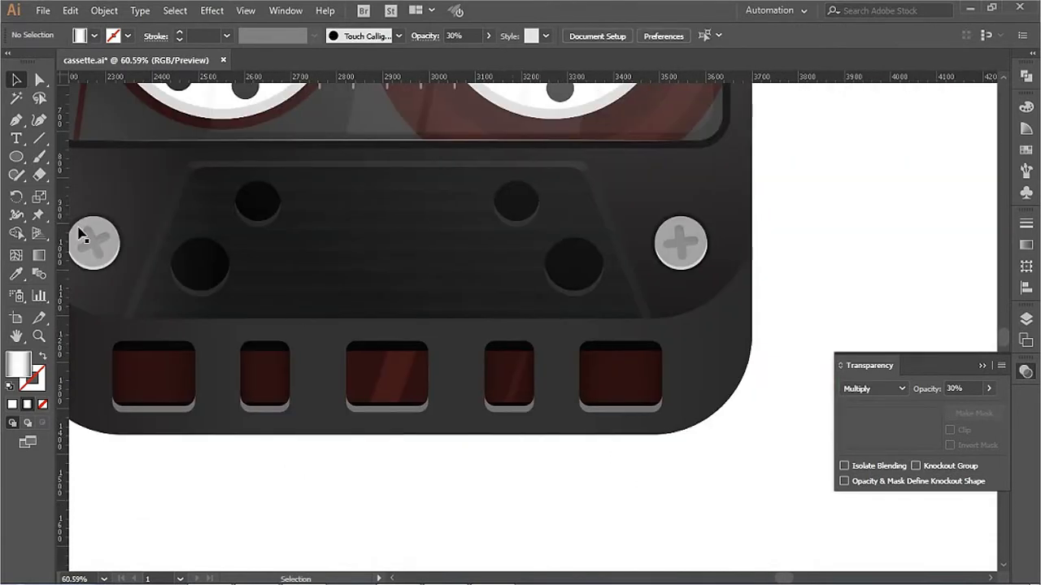
Step: Draw a horizontal line below the hole panel with a 7 pt elliptical width profile, stroked 090909
{"action": "left_click_drag", "start_coordinate": [162, 243], "coordinate": [222, 231]}
{"action": "left_click_drag", "start_coordinate": [188, 306], "coordinate": [704, 307]}
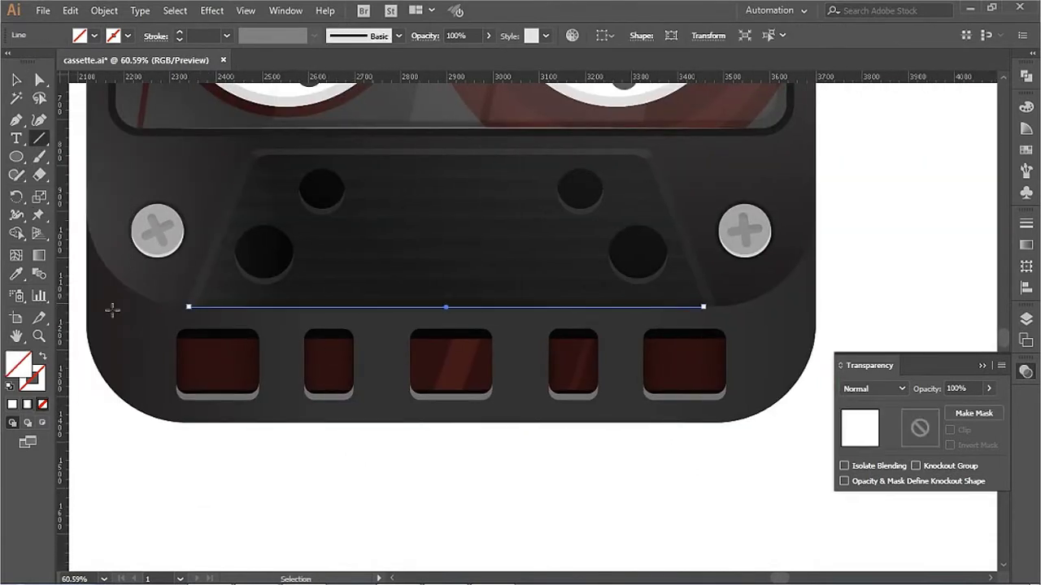
{"action": "left_click", "coordinate": [32, 372]}
{"action": "left_click", "coordinate": [105, 327]}
{"action": "left_click", "coordinate": [268, 42]}
{"action": "left_click", "coordinate": [268, 84]}
{"action": "left_click", "coordinate": [851, 145]}
{"action": "left_click_drag", "start_coordinate": [959, 129], "coordinate": [893, 130]}
{"action": "key", "text": "ctrl+shift+a"}
Step: Select the crescents under the four holes and darken them to RGB 30 (1E1E1E)
{"action": "key", "text": "ctrl+minus"}
{"action": "key", "text": "ctrl+minus"}
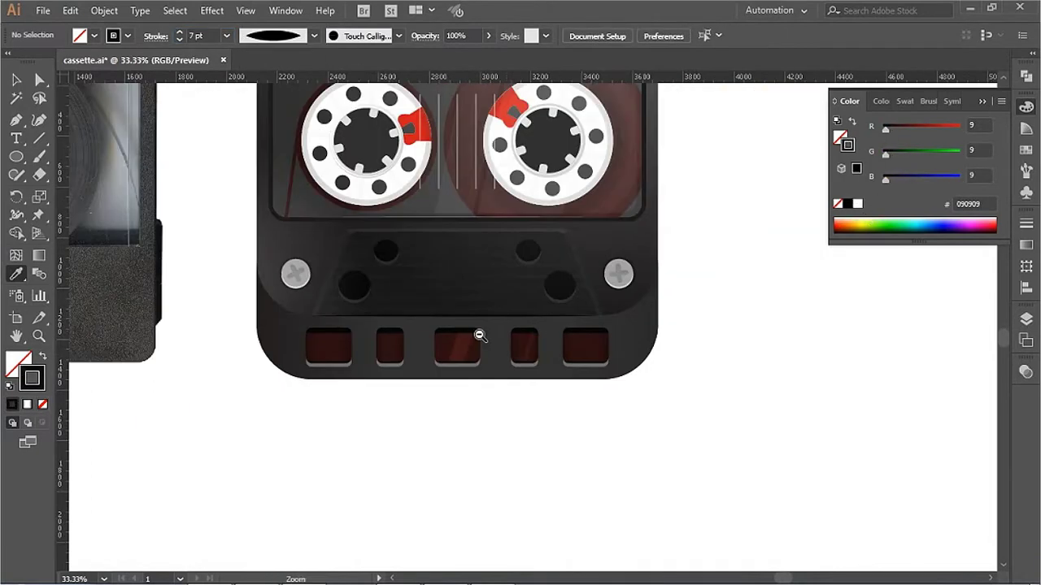
{"action": "scroll", "coordinate": [726, 456], "scroll_direction": "up", "scroll_amount": 3}
{"action": "left_click", "coordinate": [40, 79]}
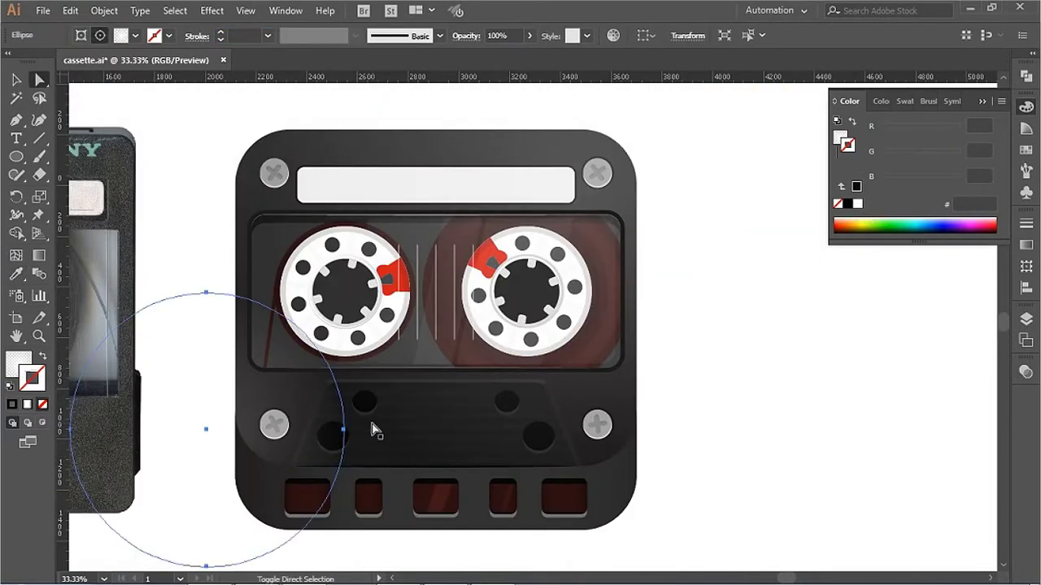
{"action": "left_click", "coordinate": [332, 438]}
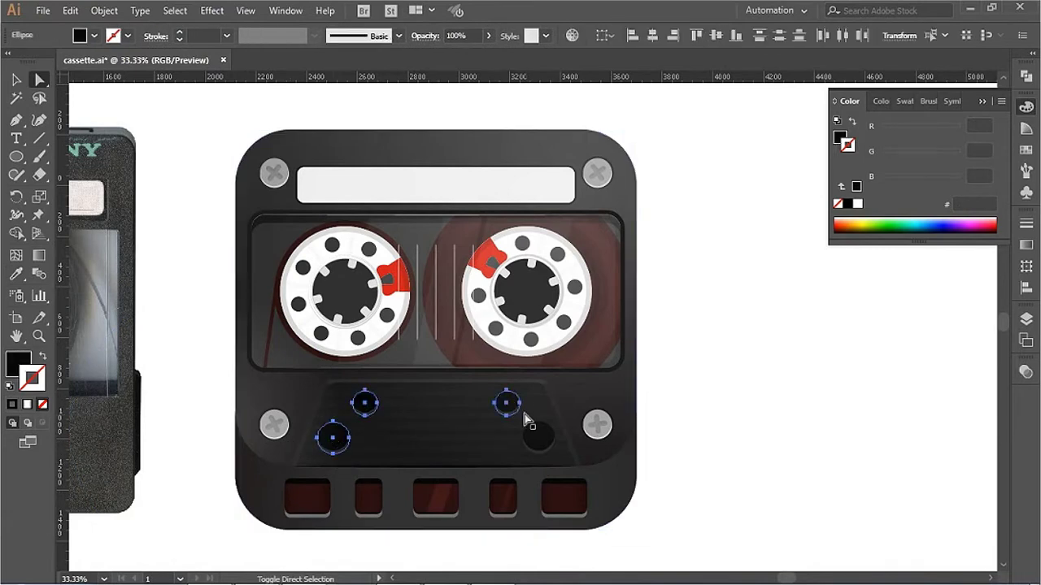
{"action": "key", "text": "v"}
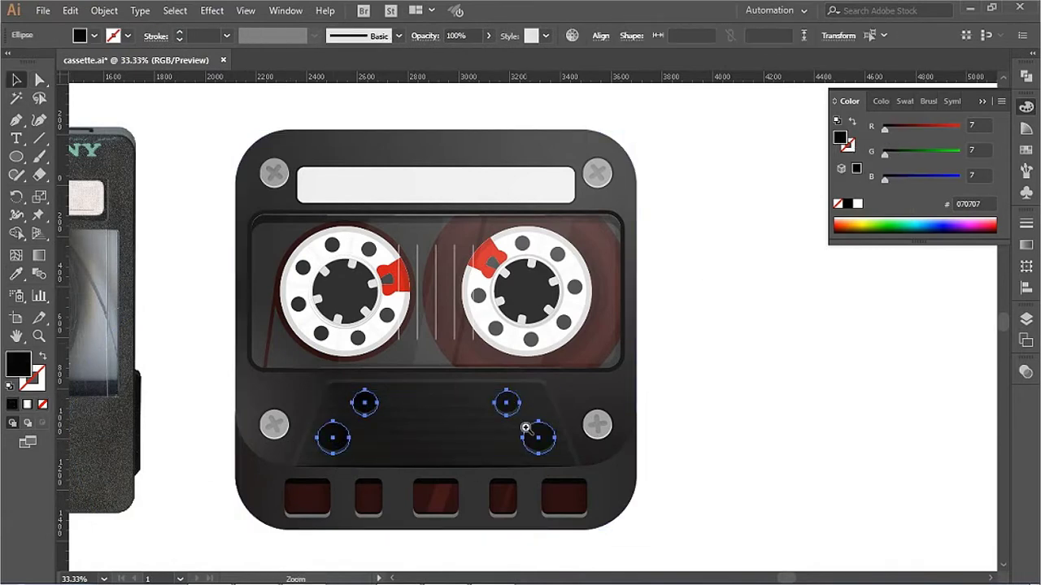
{"action": "key", "text": "ctrl+plus"}
{"action": "left_click", "coordinate": [552, 343]}
{"action": "left_click", "coordinate": [504, 293], "text": "shift"}
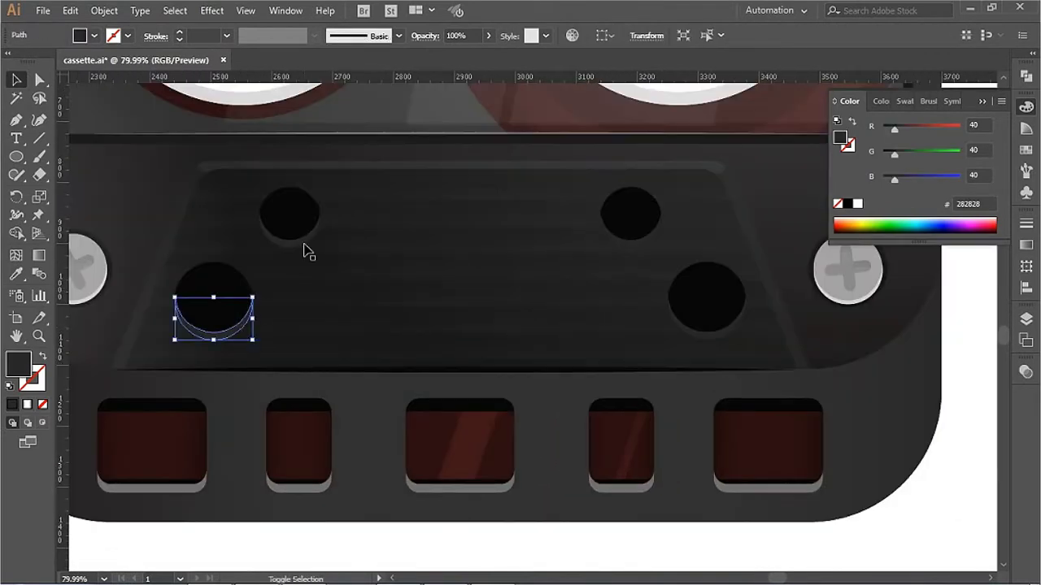
{"action": "left_click", "coordinate": [306, 245], "text": "shift"}
{"action": "left_click", "coordinate": [632, 244], "text": "shift"}
{"action": "left_click_drag", "start_coordinate": [894, 130], "coordinate": [891, 130]}
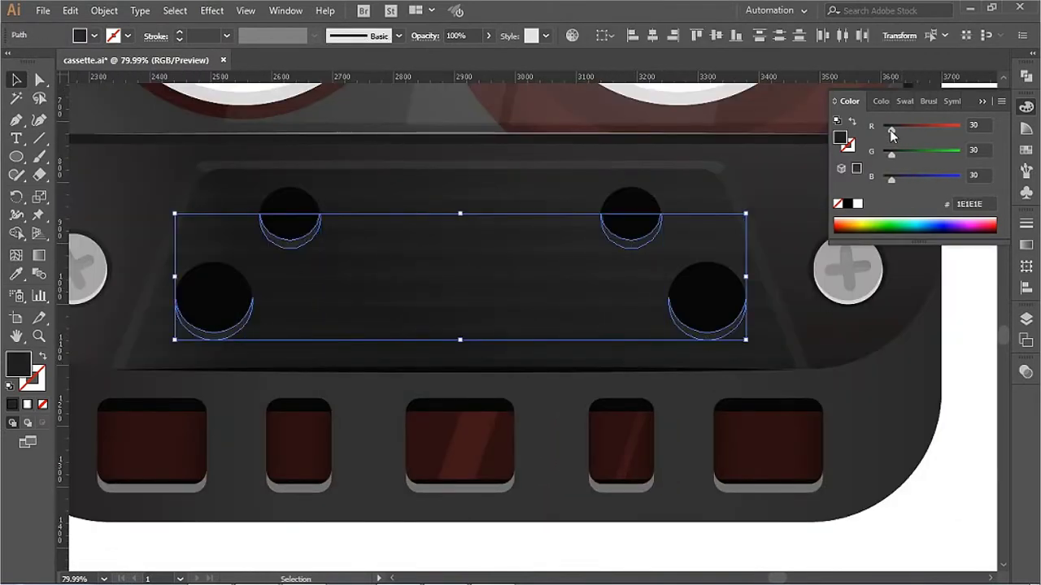
{"action": "scroll", "coordinate": [741, 448], "scroll_direction": "down", "scroll_amount": 1}
{"action": "key", "text": "ctrl+shift+a"}
{"action": "scroll", "coordinate": [605, 399], "scroll_direction": "down", "scroll_amount": 1}
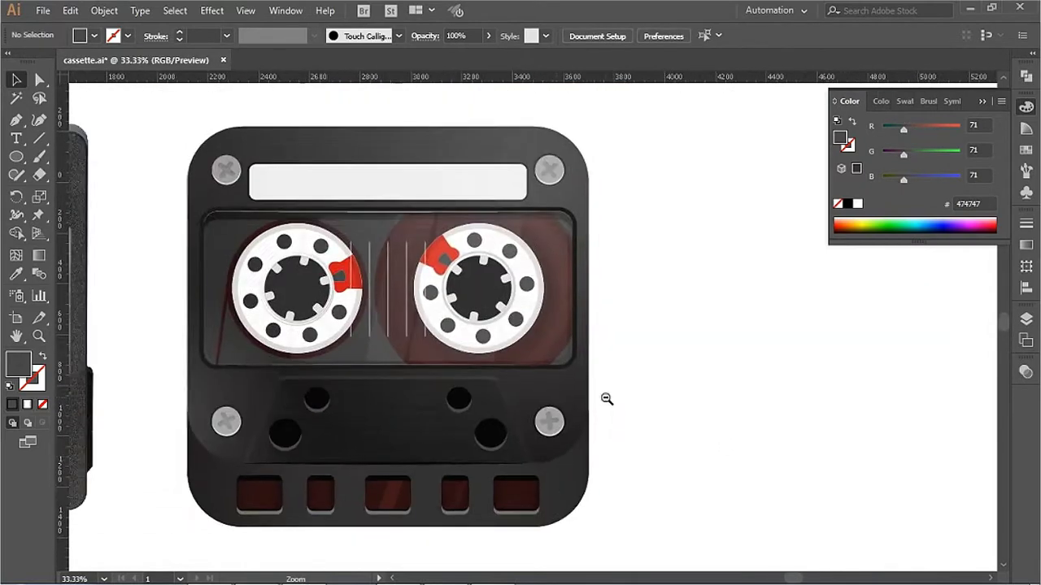
Step: Draw a tall dark rectangle along the cassette body's lower left edge
{"action": "left_click_drag", "start_coordinate": [604, 399], "coordinate": [621, 427]}
{"action": "left_click_drag", "start_coordinate": [658, 511], "coordinate": [657, 511]}
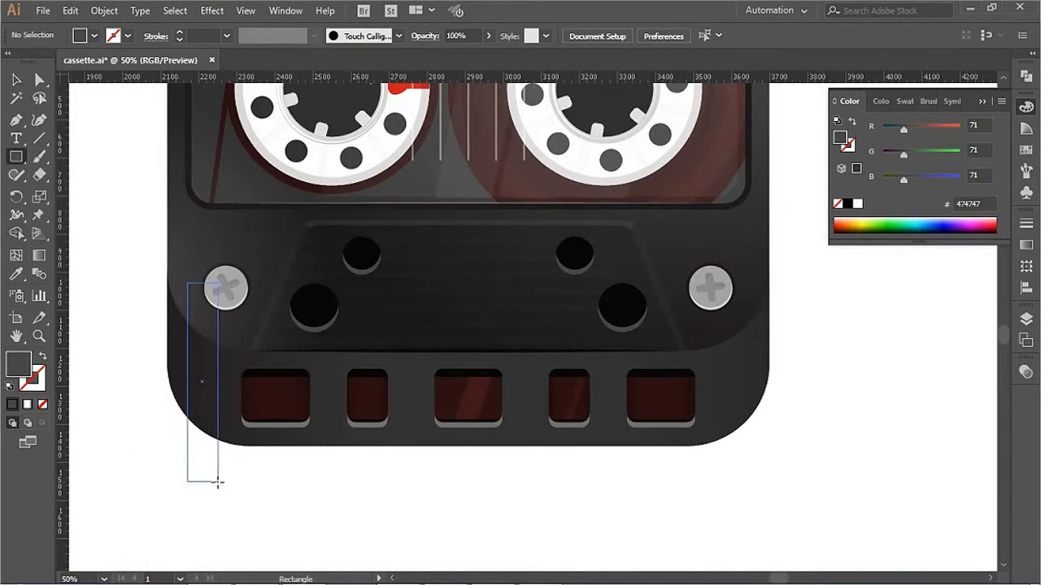
{"action": "left_click_drag", "start_coordinate": [221, 481], "coordinate": [208, 481]}
{"action": "key", "text": "a"}
{"action": "scroll", "coordinate": [333, 453], "scroll_direction": "up", "scroll_amount": 2}
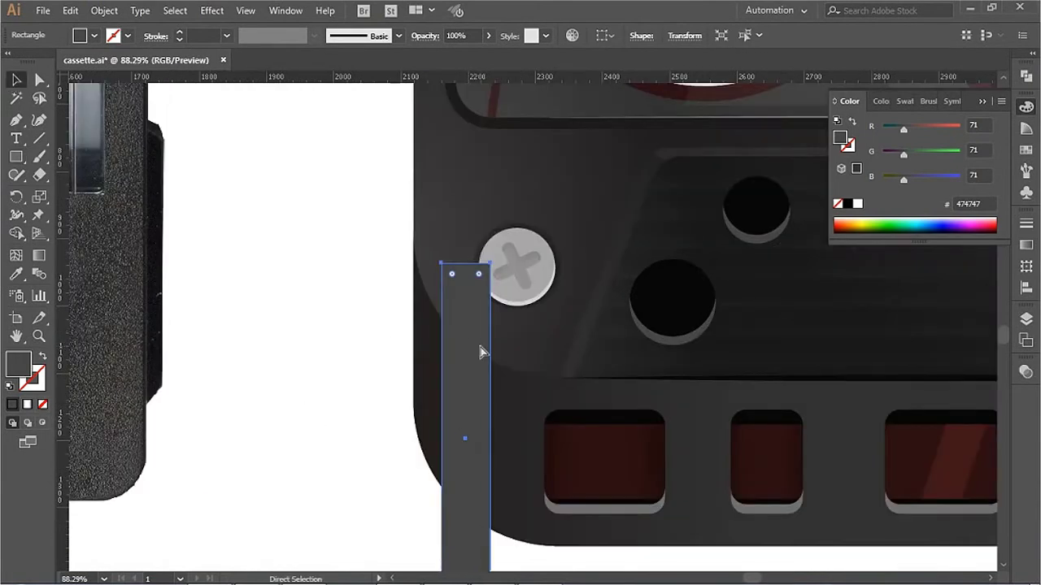
{"action": "left_click_drag", "start_coordinate": [488, 366], "coordinate": [463, 394]}
{"action": "left_click_drag", "start_coordinate": [395, 336], "coordinate": [385, 313]}
{"action": "left_click_drag", "start_coordinate": [904, 129], "coordinate": [894, 134]}
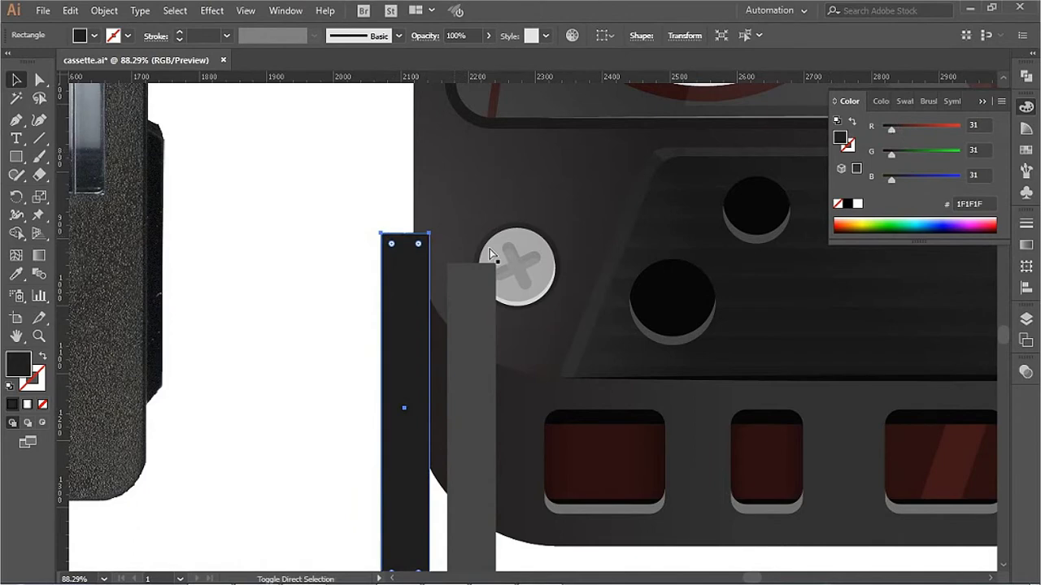
{"action": "left_click", "coordinate": [409, 260]}
Step: Trim the rectangle to the cassette body with the Shape Builder
{"action": "left_click", "coordinate": [494, 443]}
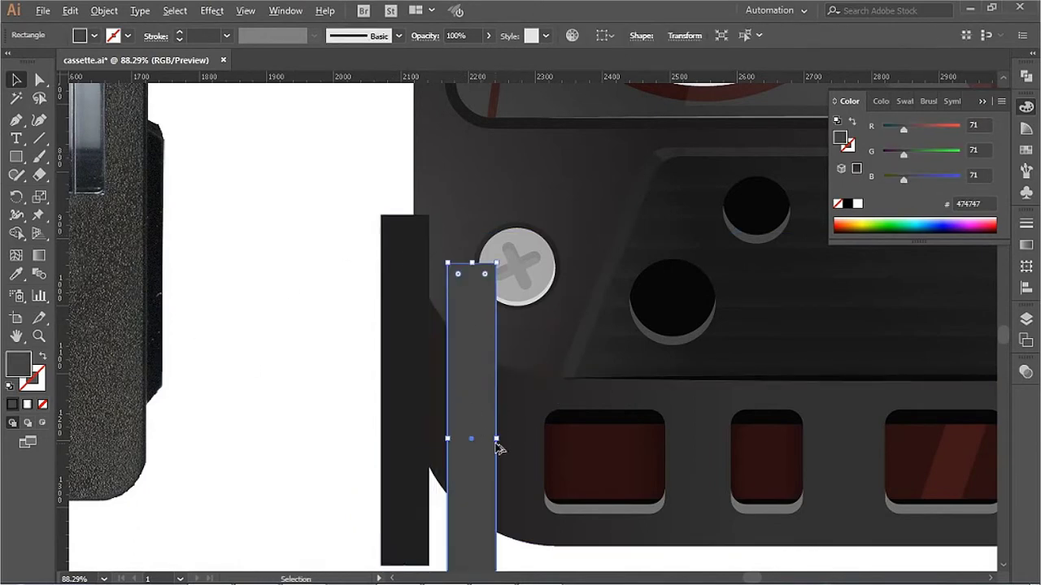
{"action": "left_click", "coordinate": [399, 249], "text": "shift"}
{"action": "key", "text": "shift+m"}
{"action": "left_click", "coordinate": [384, 403], "text": "alt"}
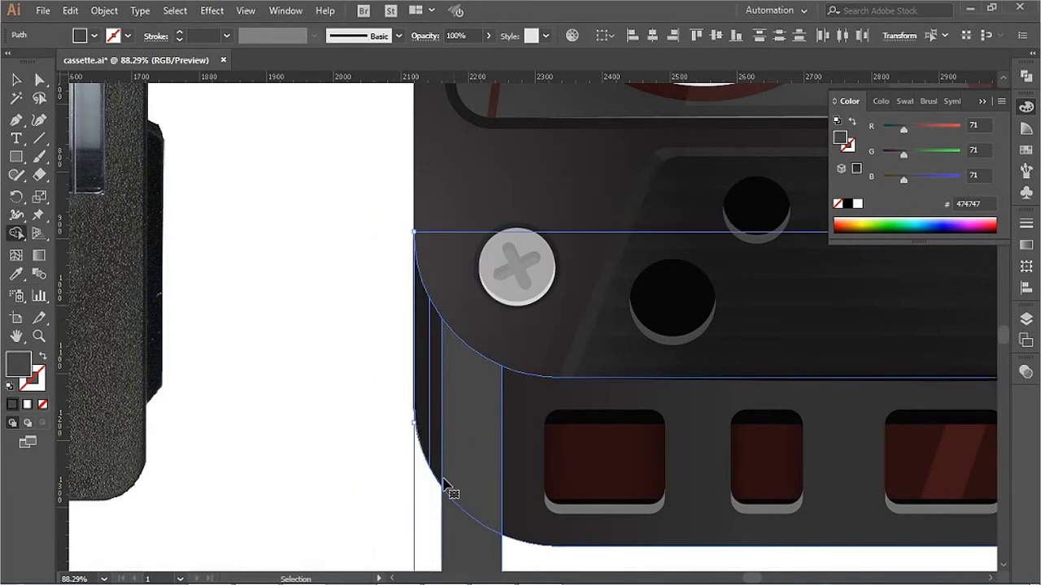
Step: Set the left shading strip to Multiply blending in the Transparency panel
{"action": "key", "text": "ctrl+shift+a"}
{"action": "key", "text": "a"}
{"action": "scroll", "coordinate": [528, 403], "scroll_direction": "down", "scroll_amount": 5}
{"action": "scroll", "coordinate": [529, 403], "scroll_direction": "up", "scroll_amount": 3}
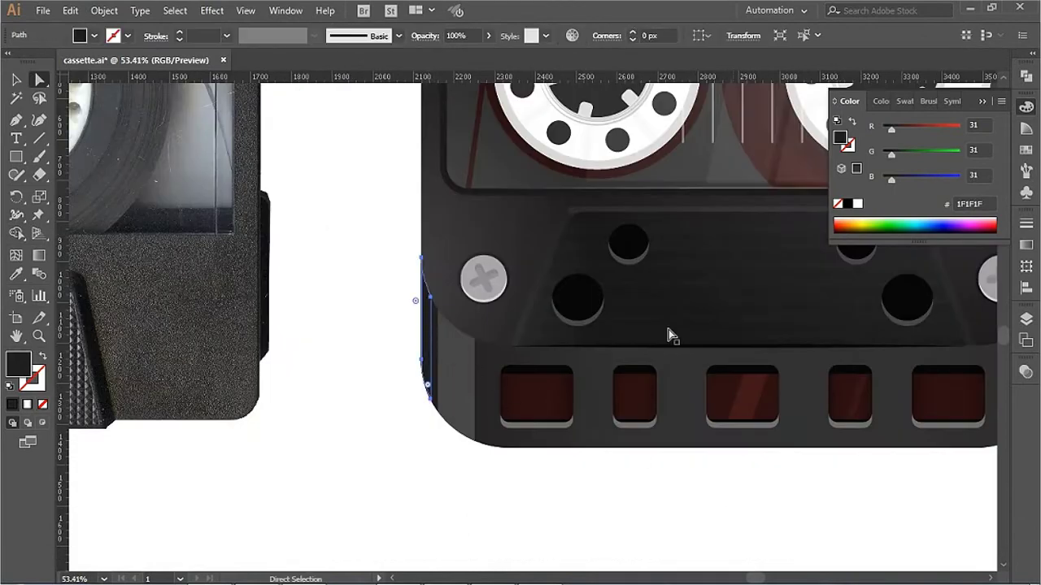
{"action": "left_click", "coordinate": [1026, 372]}
{"action": "left_click", "coordinate": [872, 389]}
{"action": "left_click", "coordinate": [866, 148]}
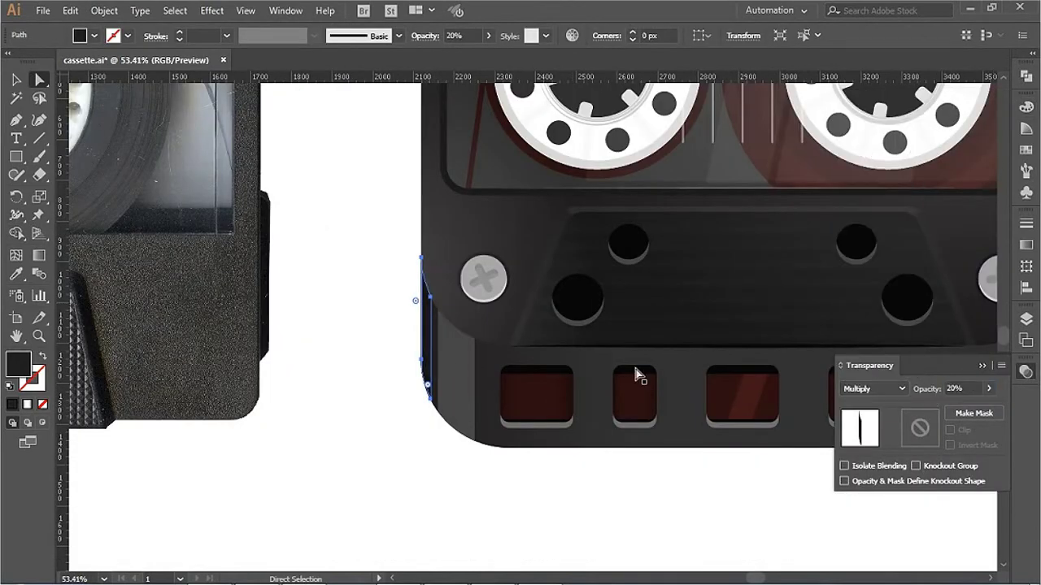
Step: Select the thin strip and the right-edge strip for the same shading treatment
{"action": "left_click", "coordinate": [953, 388]}
{"action": "left_click", "coordinate": [455, 378], "text": "shift"}
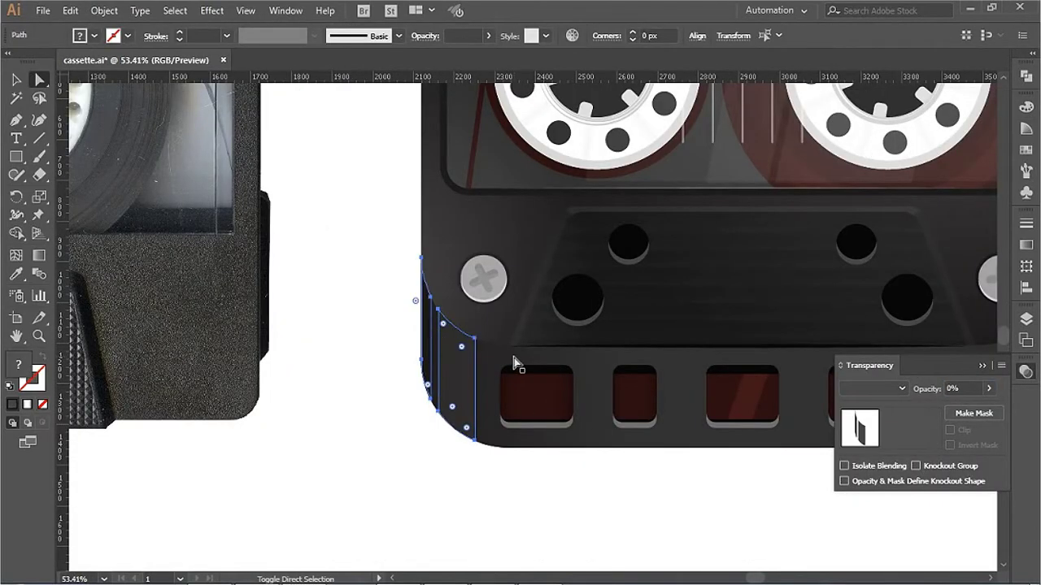
{"action": "right_click", "coordinate": [514, 362]}
{"action": "left_click", "coordinate": [616, 485]}
{"action": "left_click_drag", "start_coordinate": [673, 367], "coordinate": [280, 367]}
{"action": "left_click", "coordinate": [615, 363]}
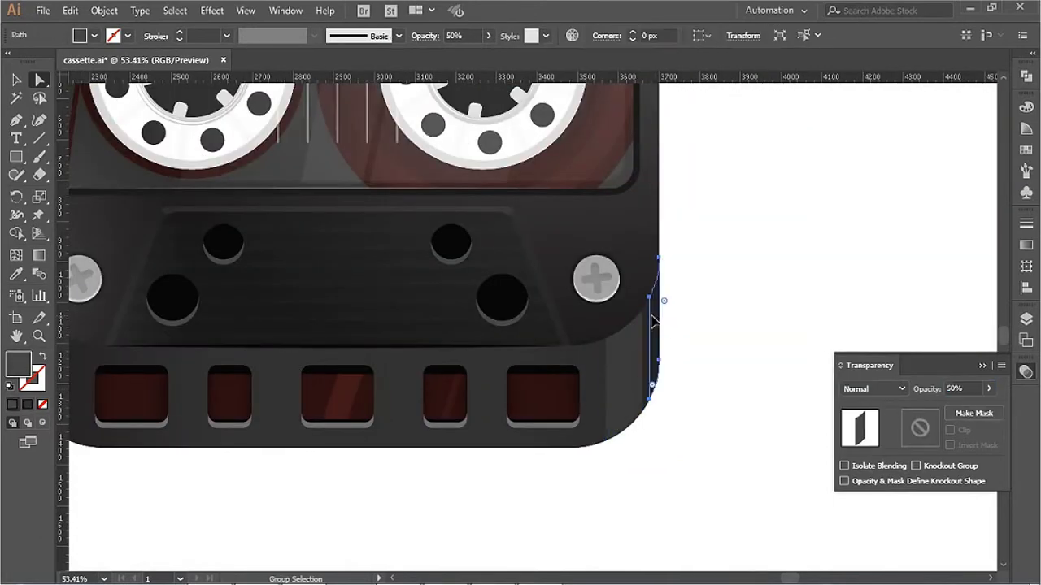
{"action": "key", "text": "ctrl+shift+a"}
{"action": "scroll", "coordinate": [734, 365], "scroll_direction": "down", "scroll_amount": 3}
{"action": "left_click_drag", "start_coordinate": [734, 365], "coordinate": [279, 261]}
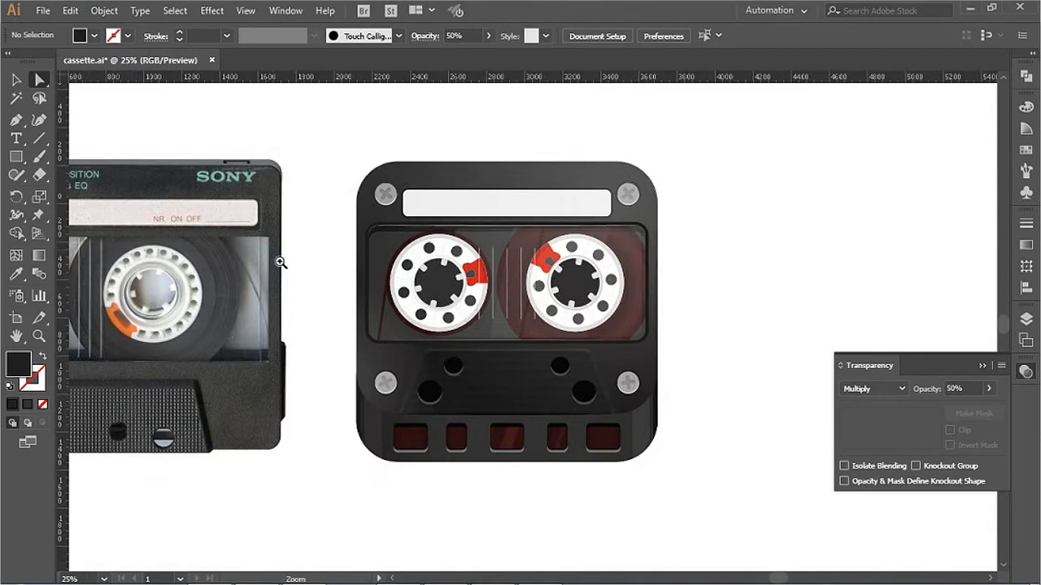
Step: Set the tape window's fill to mid grey 4B4B4B (RGB 75)
{"action": "scroll", "coordinate": [582, 449], "scroll_direction": "up", "scroll_amount": 1}
{"action": "scroll", "coordinate": [604, 412], "scroll_direction": "up", "scroll_amount": 1}
{"action": "scroll", "coordinate": [460, 422], "scroll_direction": "down", "scroll_amount": 3}
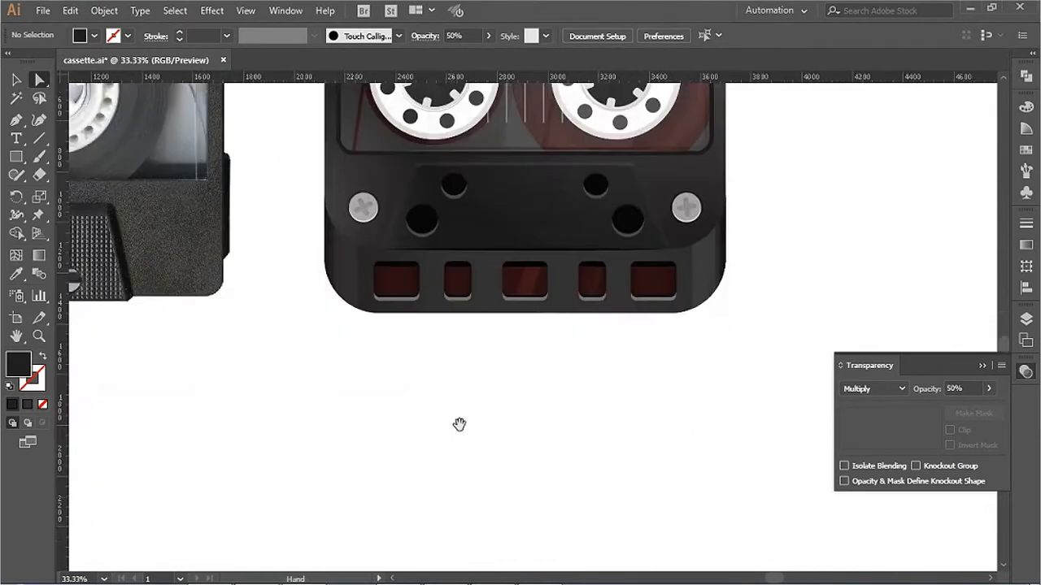
{"action": "scroll", "coordinate": [569, 434], "scroll_direction": "up", "scroll_amount": 1}
{"action": "scroll", "coordinate": [569, 434], "scroll_direction": "up", "scroll_amount": 3}
{"action": "scroll", "coordinate": [430, 314], "scroll_direction": "up", "scroll_amount": 1}
{"action": "left_click", "coordinate": [446, 291], "text": "ctrl"}
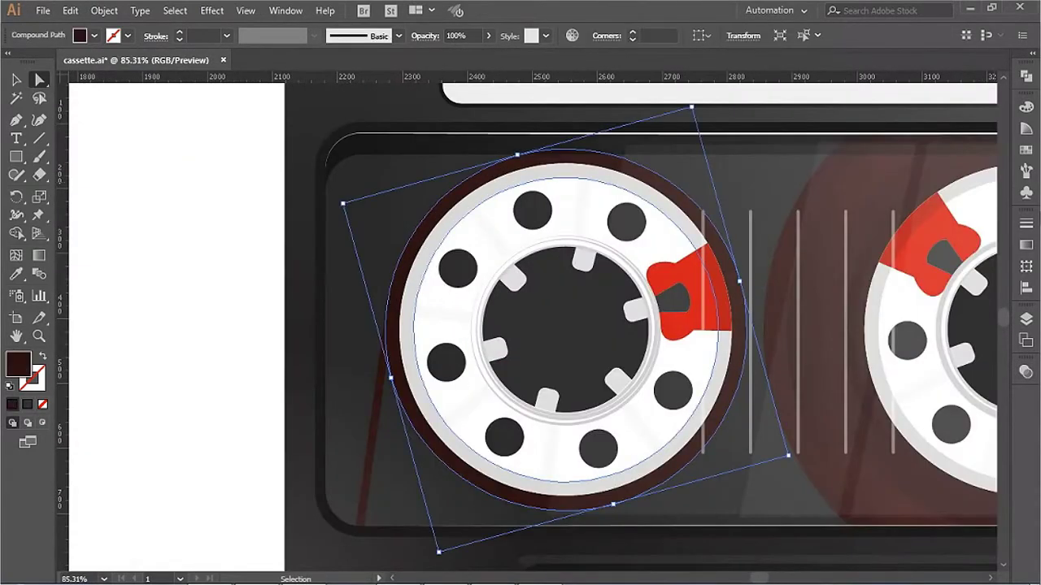
{"action": "left_click", "coordinate": [1026, 371]}
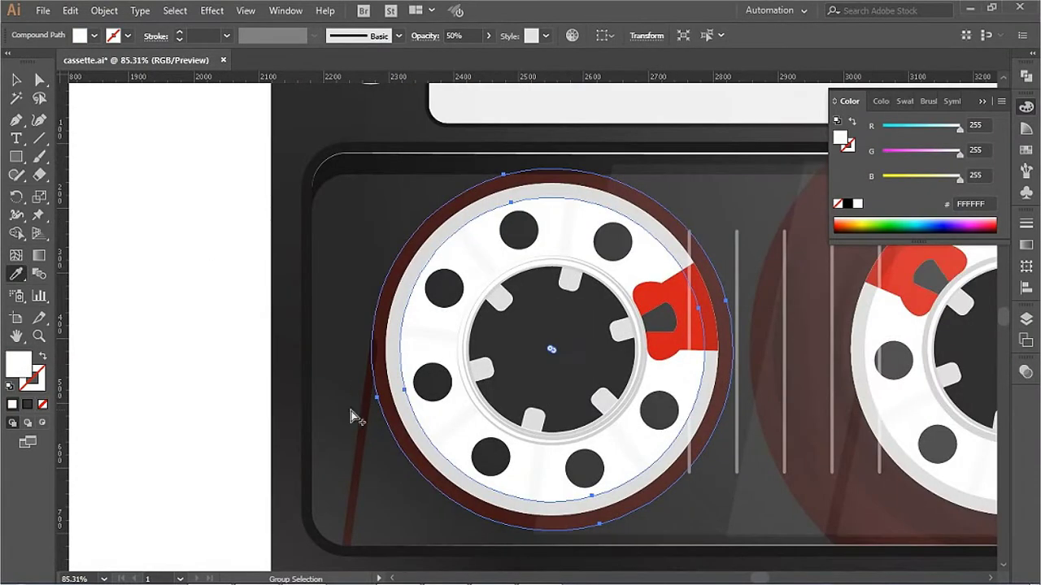
{"action": "left_click", "coordinate": [355, 417]}
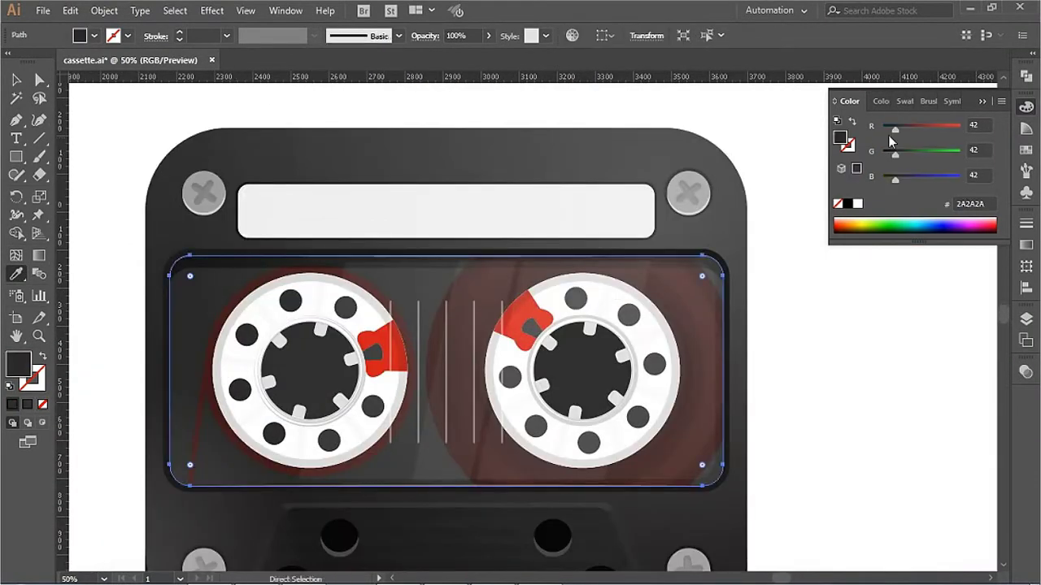
{"action": "left_click_drag", "start_coordinate": [888, 135], "coordinate": [906, 129]}
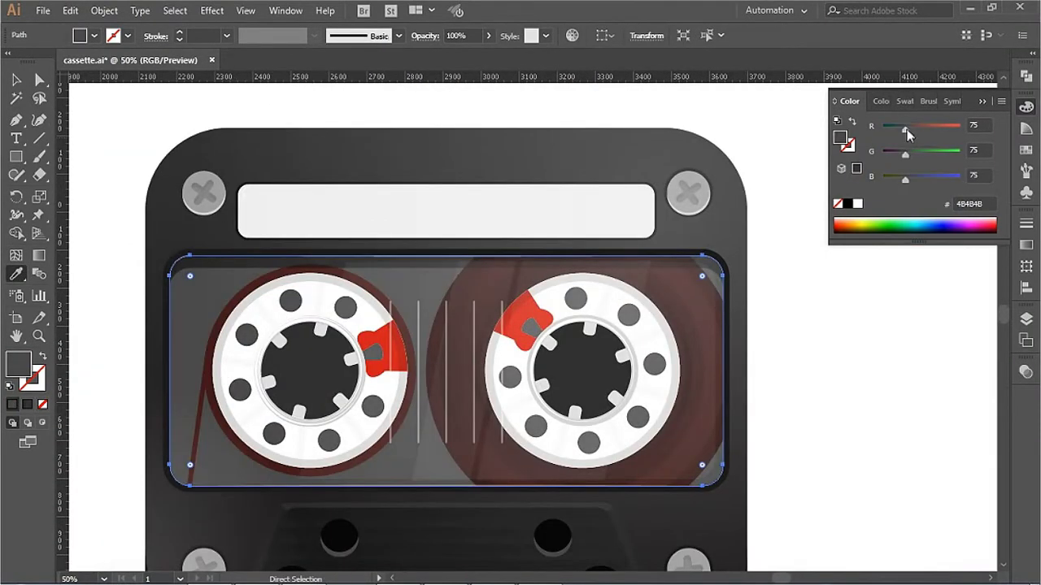
Step: Select the two reel hubs, then the faint circle around the right reel
{"action": "left_click", "coordinate": [561, 357]}
{"action": "left_click", "coordinate": [301, 371], "text": "shift"}
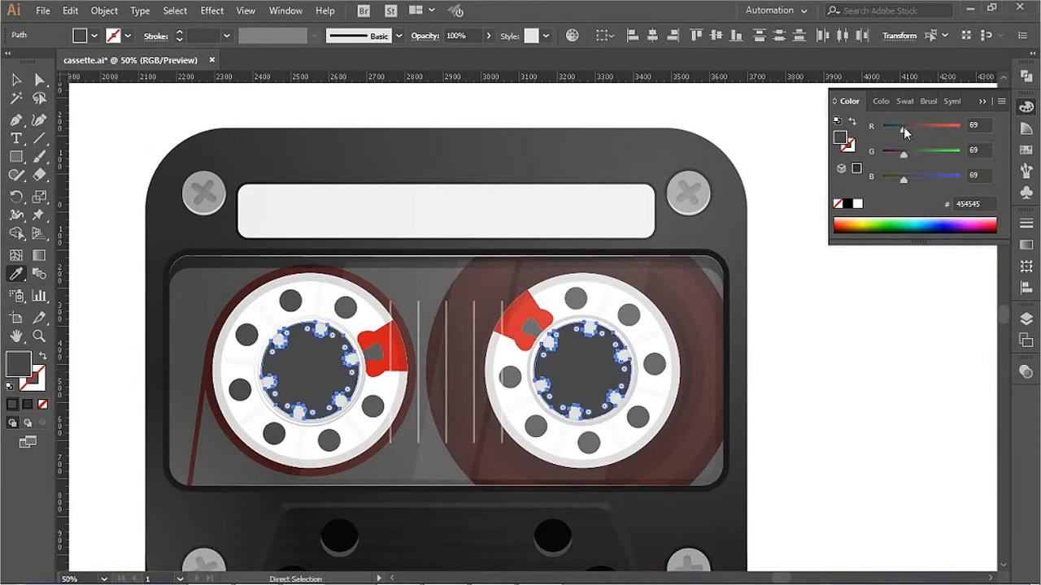
{"action": "key", "text": "ctrl+shift+a"}
{"action": "left_click", "coordinate": [702, 300]}
{"action": "key", "text": "ctrl+shift+a"}
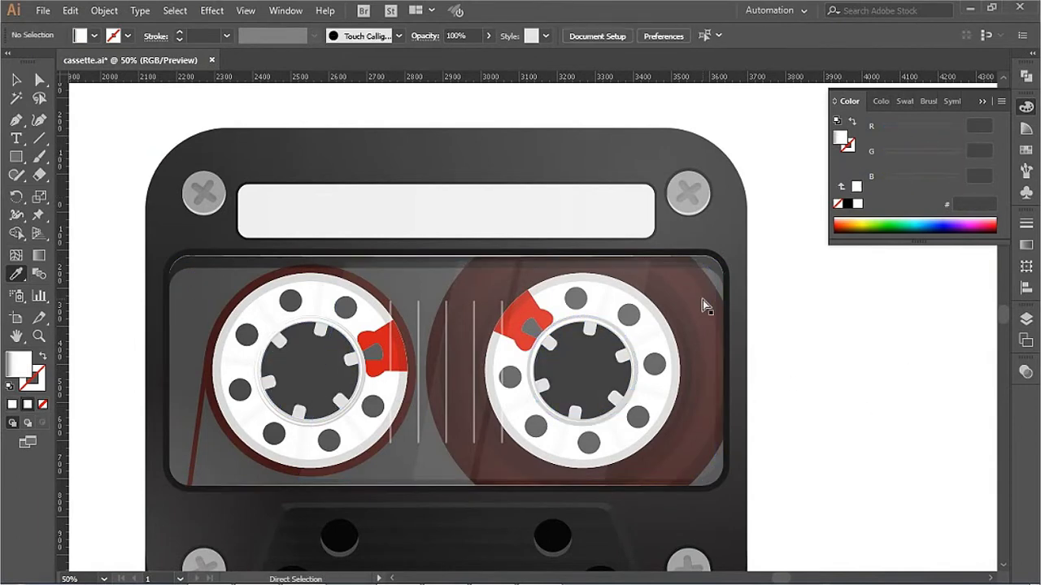
{"action": "left_click", "coordinate": [682, 329]}
Step: Enlarge the circle around the right reel and copy a semi-transparent style onto it
{"action": "left_click_drag", "start_coordinate": [693, 264], "coordinate": [731, 226]}
{"action": "left_click_drag", "start_coordinate": [580, 209], "coordinate": [864, 511]}
{"action": "key", "text": "i"}
{"action": "left_click", "coordinate": [283, 507]}
{"action": "key", "text": "ctrl+minus"}
{"action": "left_click_drag", "start_coordinate": [459, 90], "coordinate": [500, 328]}
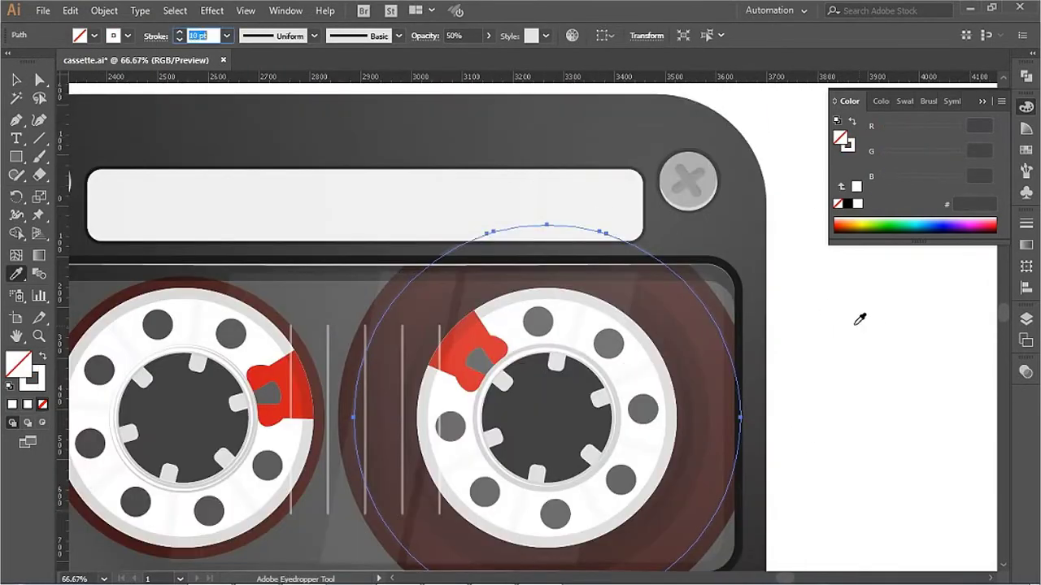
{"action": "key", "text": "ctrl+minus"}
Step: Set the circle to 30% opacity and expand its stroke into a shape
{"action": "left_click", "coordinate": [1026, 371]}
{"action": "type", "text": "30"}
{"action": "key", "text": "Return"}
{"action": "left_click", "coordinate": [104, 11]}
{"action": "left_click", "coordinate": [163, 163]}
{"action": "left_click", "coordinate": [481, 374]}
Step: Trim the large circle to the tape window outline with the Shape Builder
{"action": "left_click", "coordinate": [513, 286], "text": "ctrl"}
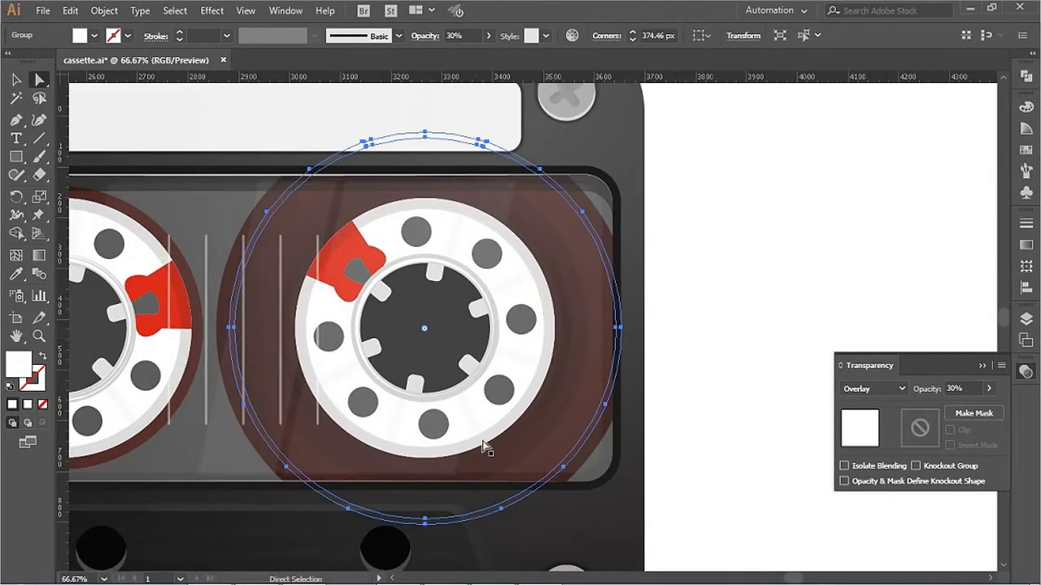
{"action": "left_click", "coordinate": [459, 485]}
{"action": "left_click", "coordinate": [593, 260], "text": "shift"}
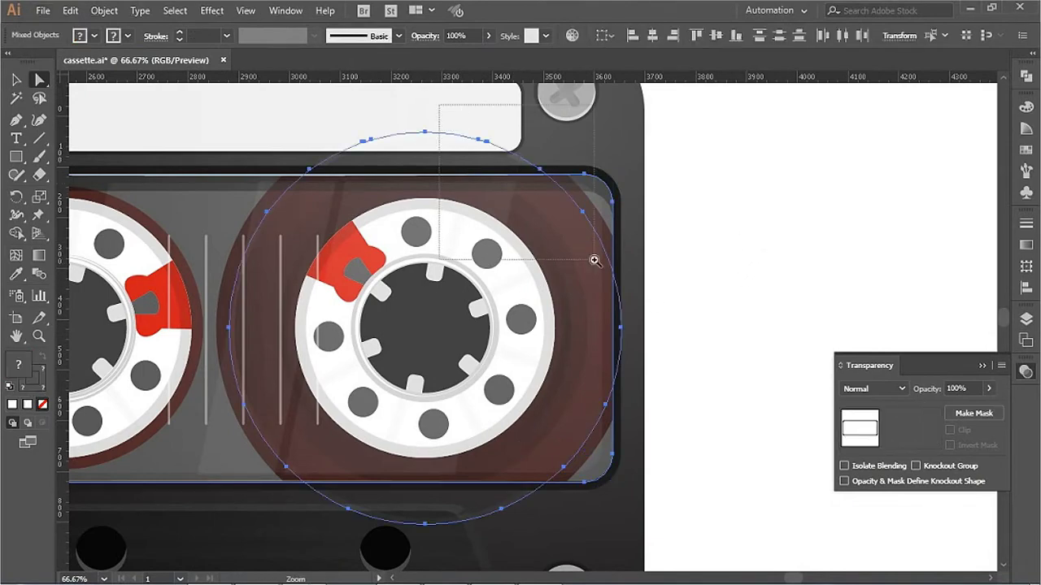
{"action": "scroll", "coordinate": [512, 122], "scroll_direction": "up", "scroll_amount": 5}
{"action": "key", "text": "shift+m"}
{"action": "scroll", "coordinate": [472, 158], "scroll_direction": "down", "scroll_amount": 5}
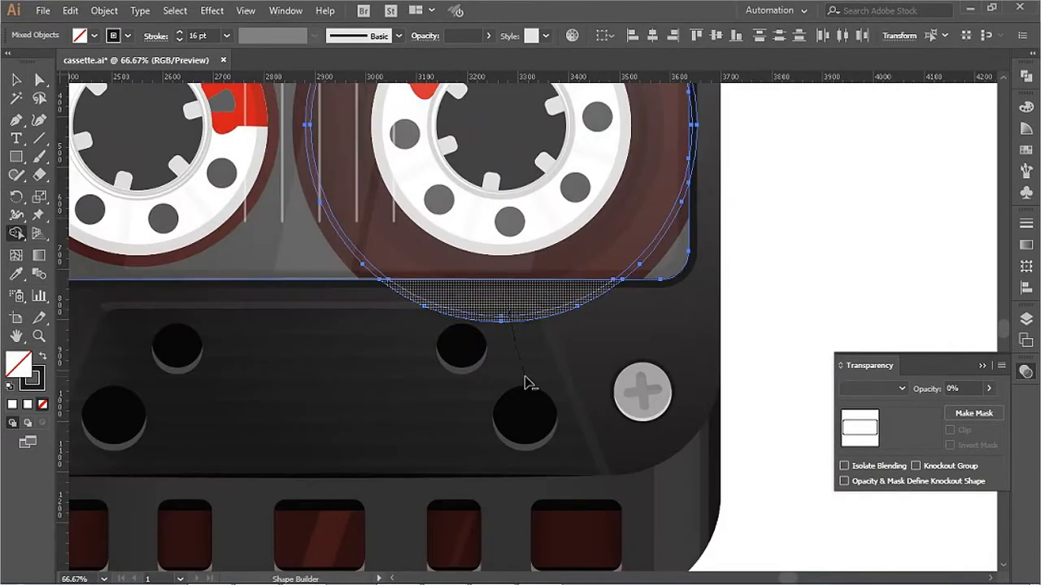
{"action": "key", "text": "ctrl+shift+a"}
{"action": "scroll", "coordinate": [841, 321], "scroll_direction": "down", "scroll_amount": 2}
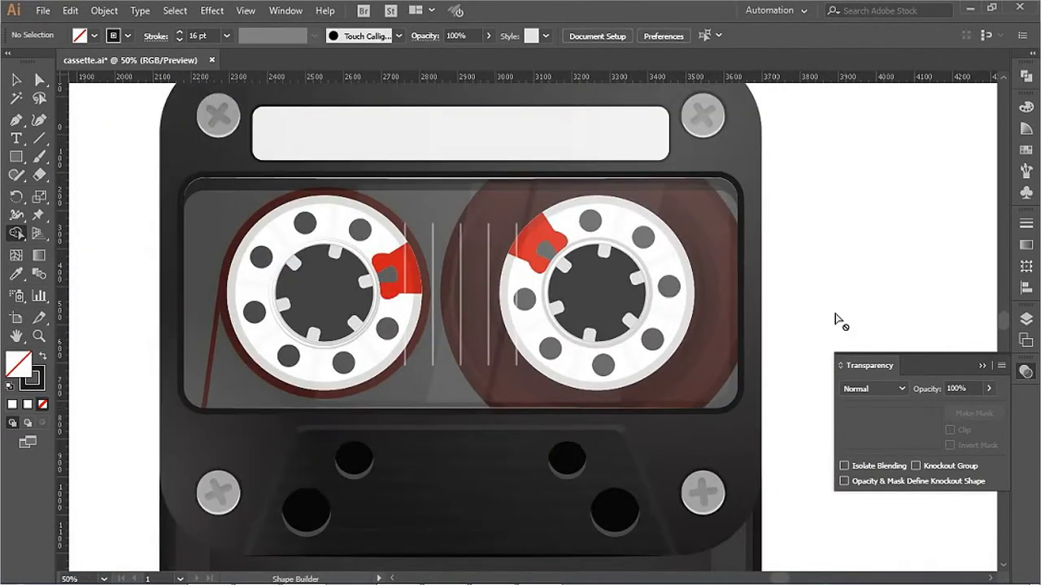
{"action": "scroll", "coordinate": [881, 344], "scroll_direction": "down", "scroll_amount": 1}
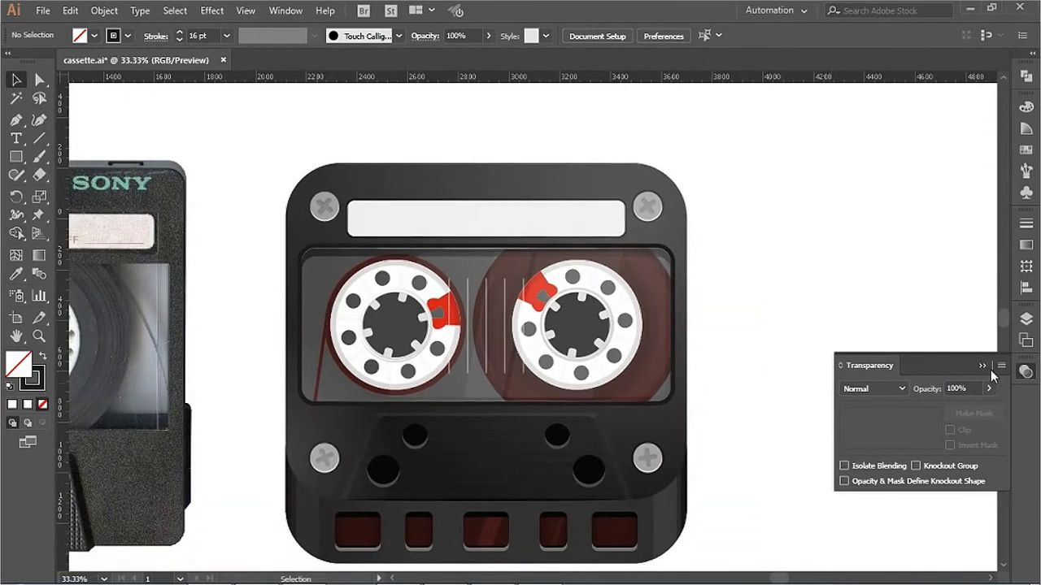
Step: Draw a large rectangle around the cassette and fill it dark grey 444444 as a backdrop
{"action": "left_click", "coordinate": [990, 370]}
{"action": "key", "text": "ctrl+minus"}
{"action": "key", "text": "ctrl+a"}
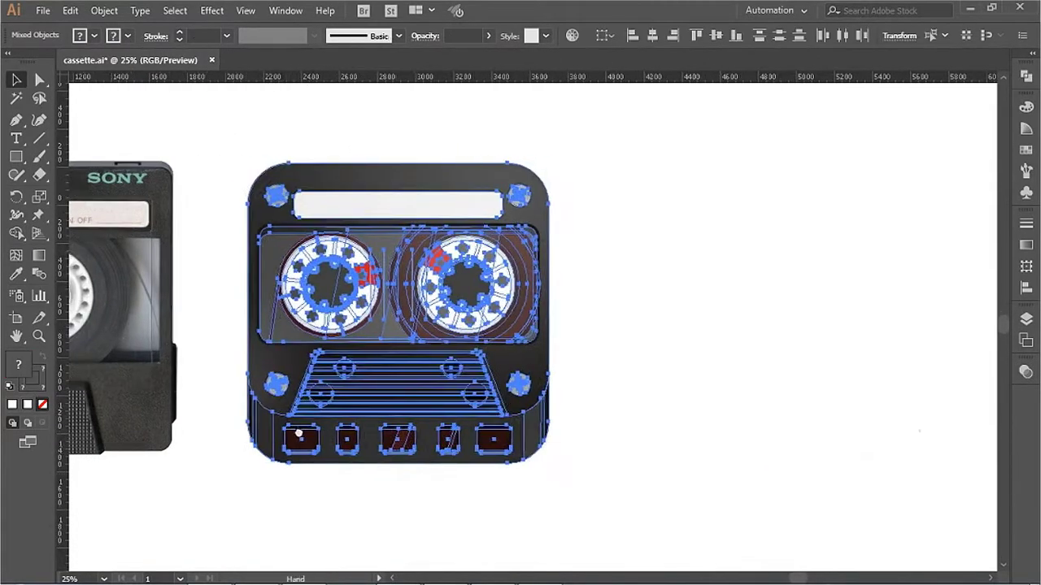
{"action": "left_click_drag", "start_coordinate": [197, 318], "coordinate": [348, 318]}
{"action": "key", "text": "ctrl+shift+a"}
{"action": "left_click", "coordinate": [17, 157]}
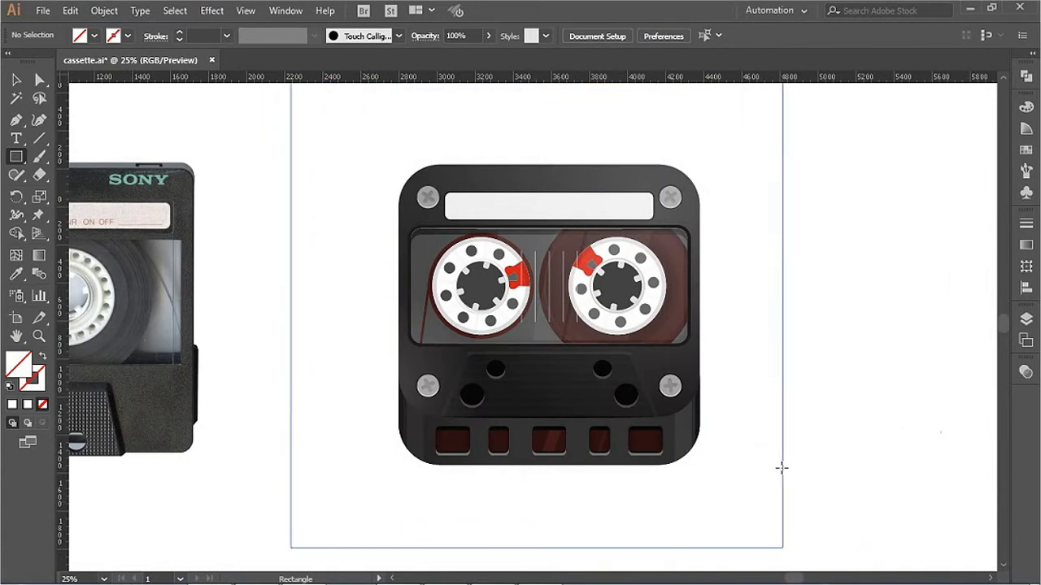
{"action": "left_click_drag", "start_coordinate": [622, 413], "coordinate": [785, 472]}
{"action": "left_click", "coordinate": [1026, 107]}
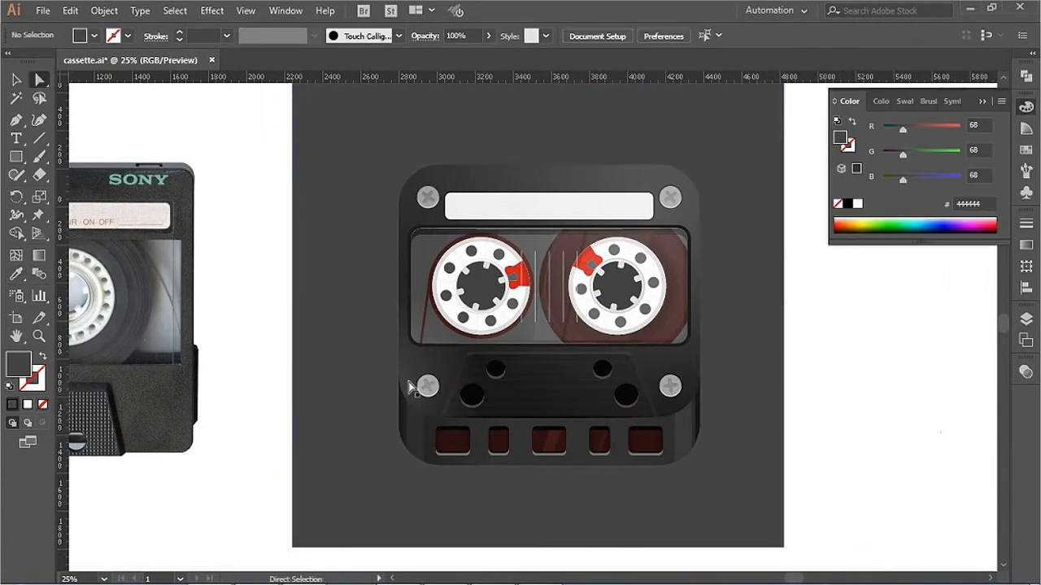
{"action": "left_click_drag", "start_coordinate": [410, 389], "coordinate": [546, 493]}
{"action": "left_click", "coordinate": [848, 437]}
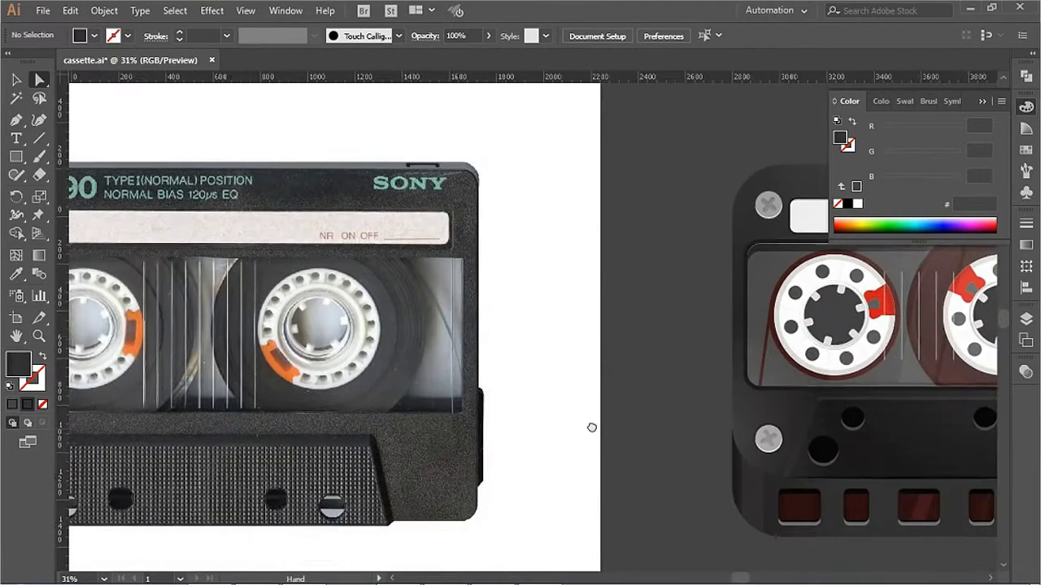
{"action": "key", "text": "t"}
{"action": "left_click", "coordinate": [742, 402]}
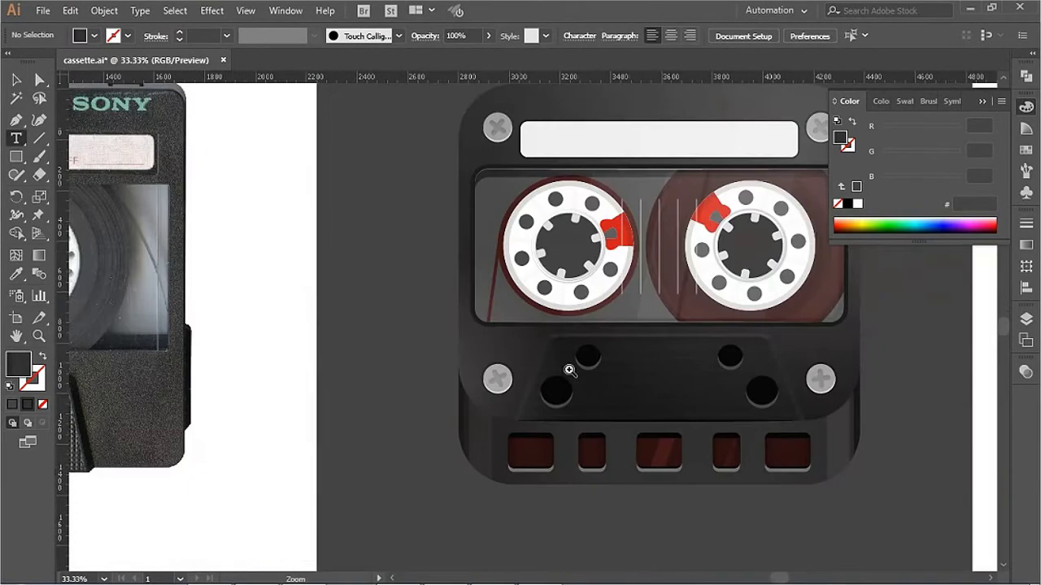
Step: Make the letter B bold and scale it to size
{"action": "scroll", "coordinate": [506, 341], "scroll_direction": "up", "scroll_amount": 2}
{"action": "scroll", "coordinate": [385, 440], "scroll_direction": "up", "scroll_amount": 3}
{"action": "left_click", "coordinate": [665, 35]}
{"action": "left_click", "coordinate": [654, 186]}
{"action": "key", "text": "Escape"}
{"action": "mouse_move", "coordinate": [370, 218]}
{"action": "left_mouse_down"}
{"action": "mouse_move", "coordinate": [483, 314]}
{"action": "mouse_move", "coordinate": [699, 173]}
{"action": "mouse_move", "coordinate": [566, 265]}
{"action": "mouse_move", "coordinate": [609, 186]}
{"action": "left_mouse_up"}
{"action": "left_click_drag", "start_coordinate": [570, 278], "coordinate": [594, 294]}
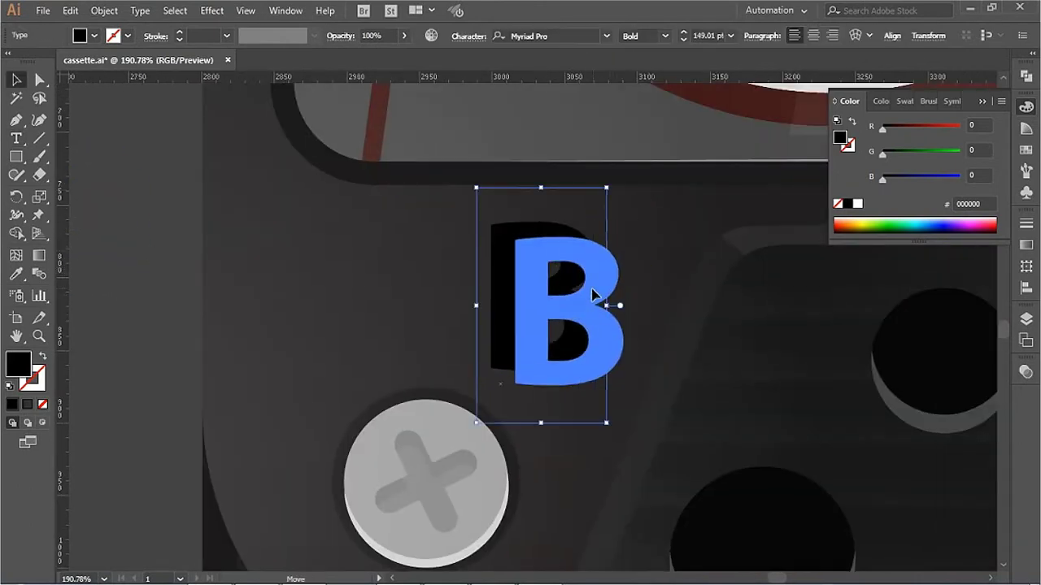
{"action": "left_click_drag", "start_coordinate": [606, 188], "coordinate": [623, 220]}
{"action": "scroll", "coordinate": [521, 325], "scroll_direction": "right", "scroll_amount": 2}
Step: Draw an outlined, no-fill square around the letter B
{"action": "left_click", "coordinate": [17, 157]}
{"action": "left_click_drag", "start_coordinate": [552, 406], "coordinate": [552, 403]}
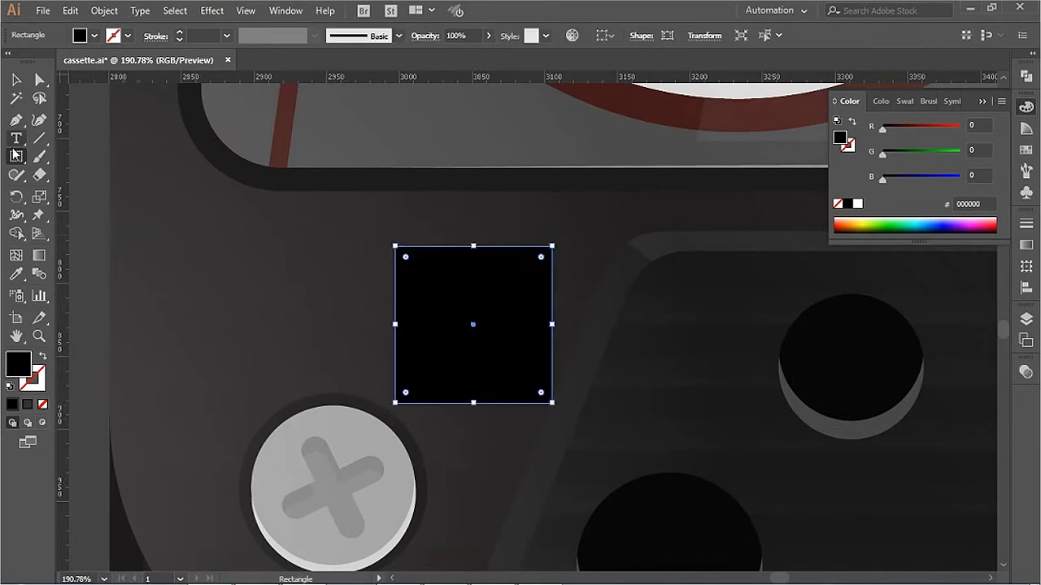
{"action": "left_click", "coordinate": [42, 356]}
{"action": "left_click", "coordinate": [545, 291]}
{"action": "left_click", "coordinate": [104, 10]}
{"action": "left_click", "coordinate": [506, 365]}
{"action": "left_click", "coordinate": [525, 268]}
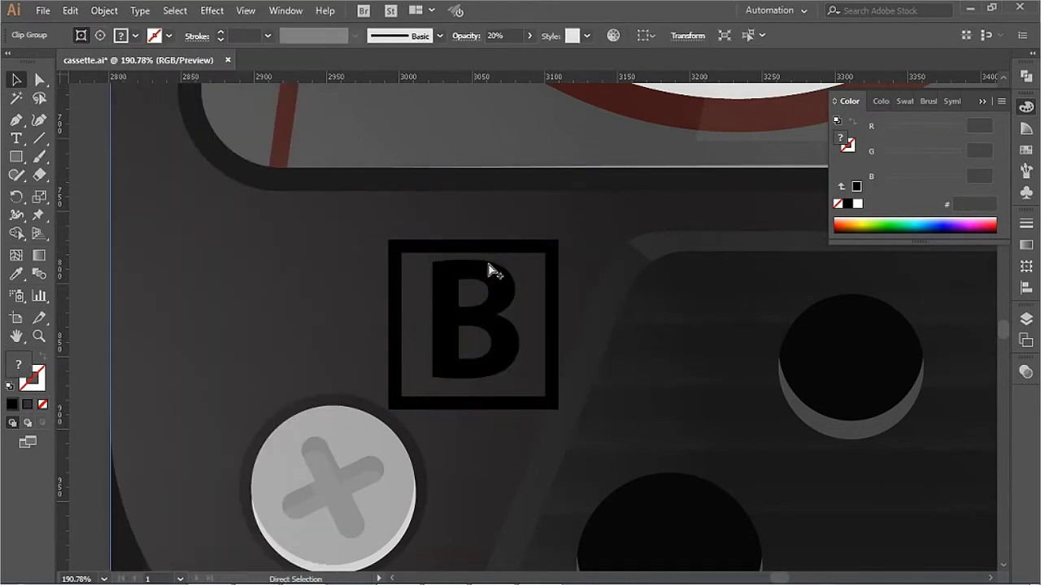
{"action": "scroll", "coordinate": [515, 255], "scroll_direction": "down", "scroll_amount": 1}
{"action": "scroll", "coordinate": [558, 219], "scroll_direction": "down", "scroll_amount": 1}
Step: Expand the B and its square into shapes and shift the badge up slightly
{"action": "left_click_drag", "start_coordinate": [569, 244], "coordinate": [539, 327]}
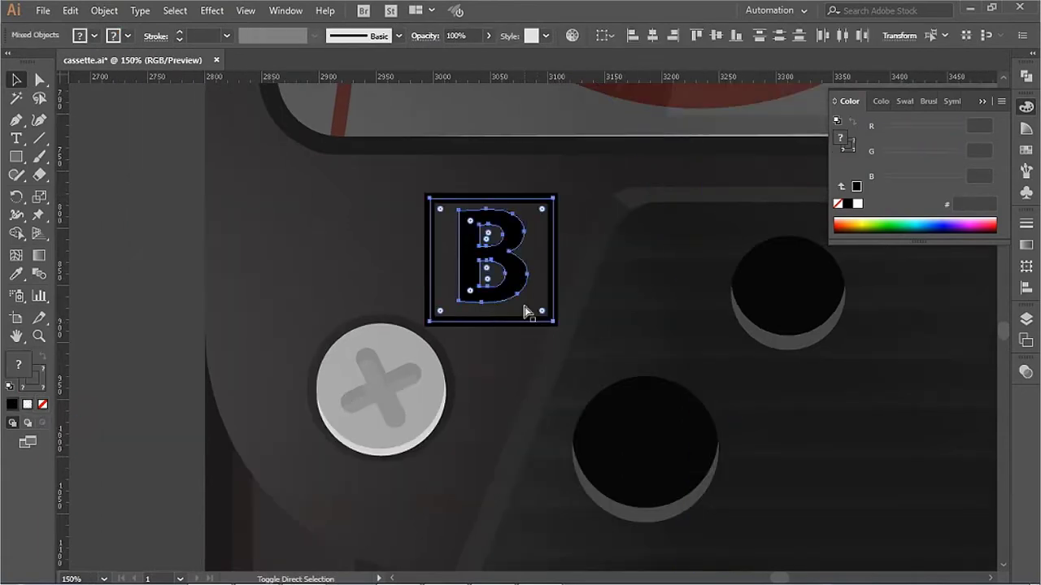
{"action": "left_click", "coordinate": [104, 10]}
{"action": "left_click", "coordinate": [134, 176]}
{"action": "left_click", "coordinate": [467, 376]}
{"action": "left_click_drag", "start_coordinate": [491, 260], "coordinate": [492, 235]}
Step: Colour the B badge dark grey 171717 and nudge it into place below the window
{"action": "left_click", "coordinate": [245, 10]}
{"action": "left_click", "coordinate": [349, 480]}
{"action": "left_click_drag", "start_coordinate": [883, 129], "coordinate": [891, 132]}
{"action": "scroll", "coordinate": [439, 360], "scroll_direction": "down", "scroll_amount": 2}
{"action": "left_click", "coordinate": [439, 361]}
{"action": "scroll", "coordinate": [439, 360], "scroll_direction": "down", "scroll_amount": 3}
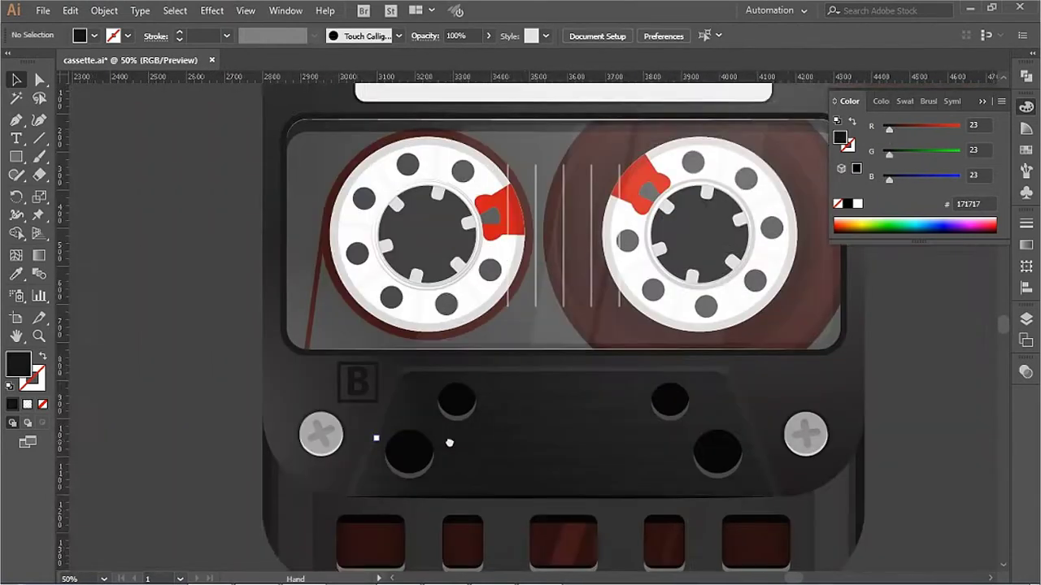
{"action": "scroll", "coordinate": [135, 365], "scroll_direction": "up", "scroll_amount": 1}
{"action": "scroll", "coordinate": [378, 396], "scroll_direction": "up", "scroll_amount": 4}
{"action": "left_click", "coordinate": [358, 368]}
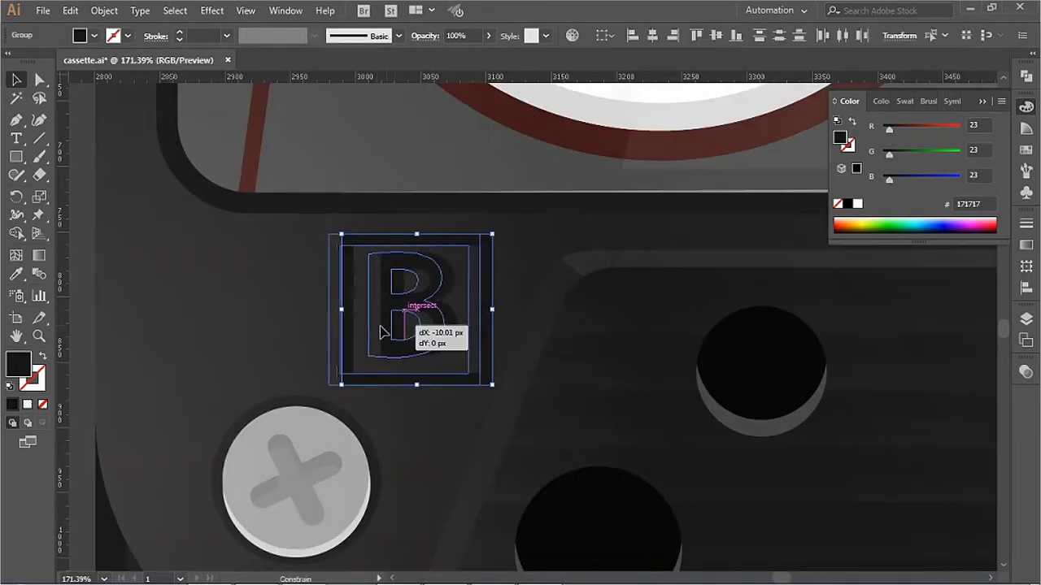
{"action": "scroll", "coordinate": [585, 322], "scroll_direction": "down", "scroll_amount": 5}
{"action": "scroll", "coordinate": [585, 322], "scroll_direction": "down", "scroll_amount": 1}
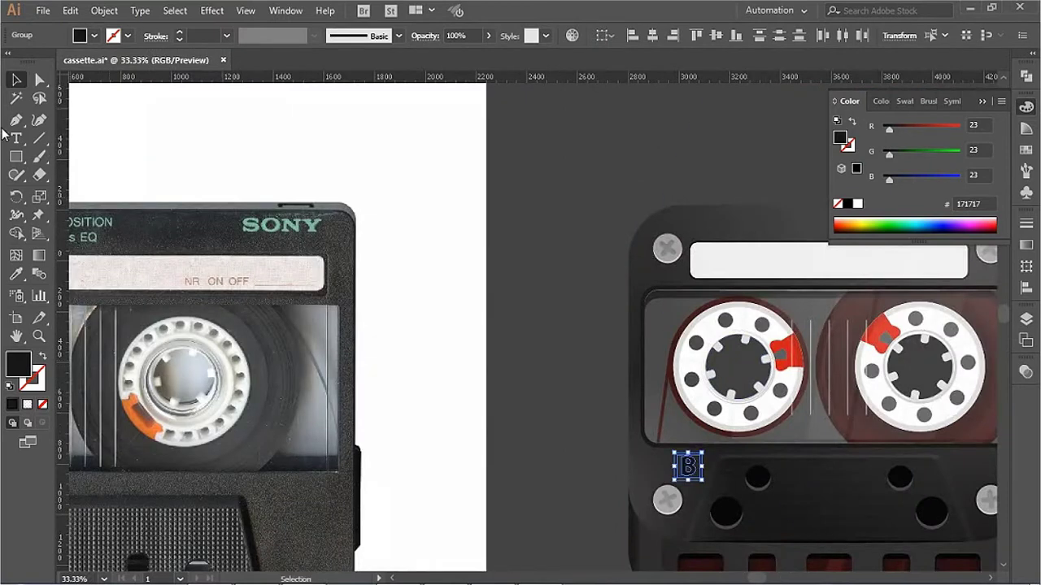
{"action": "left_click", "coordinate": [433, 359]}
Step: Set the NR ON OFF text to 48 pt in the HK Grotesk font
{"action": "left_click", "coordinate": [729, 36]}
{"action": "left_click", "coordinate": [757, 236]}
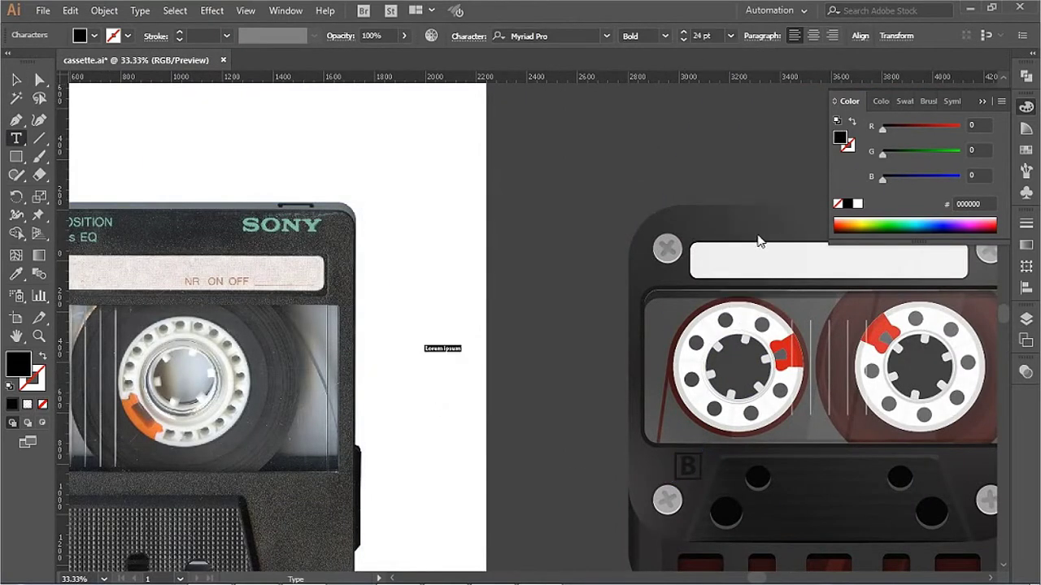
{"action": "left_click", "coordinate": [730, 36]}
{"action": "left_click", "coordinate": [757, 285]}
{"action": "left_click", "coordinate": [665, 35]}
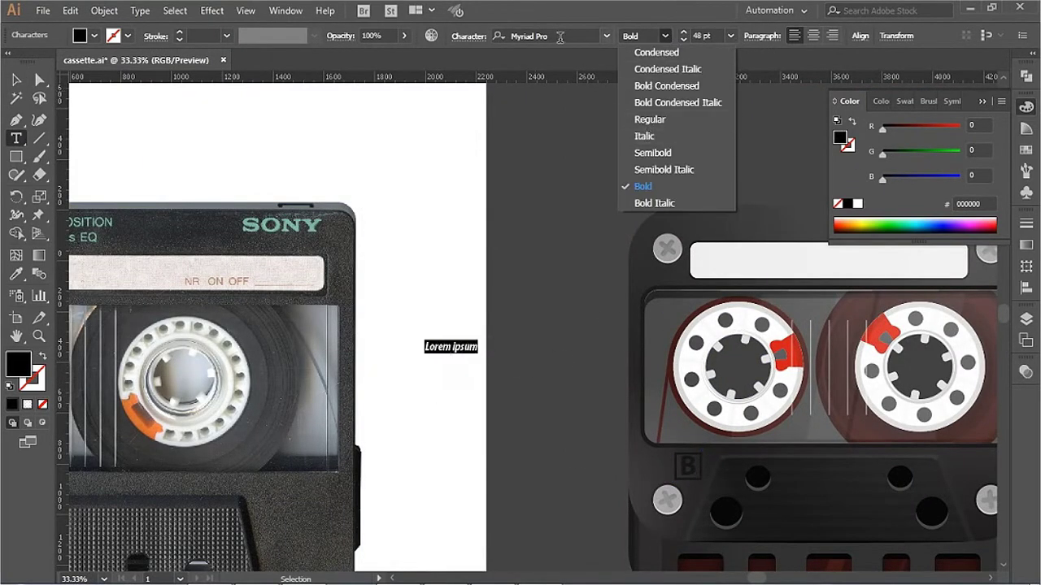
{"action": "left_click", "coordinate": [537, 35]}
{"action": "type", "text": "hk"}
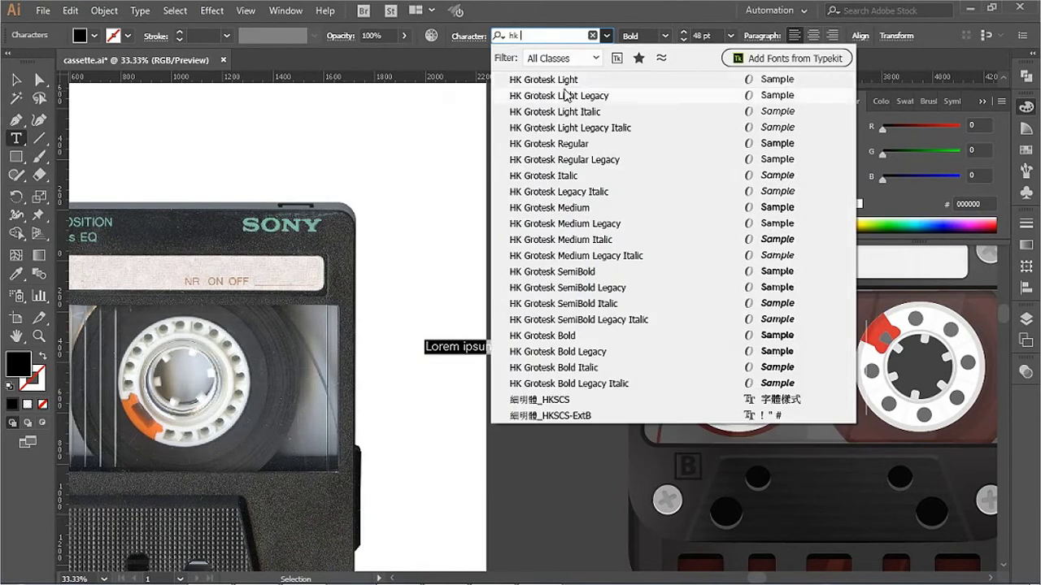
{"action": "left_click", "coordinate": [520, 143]}
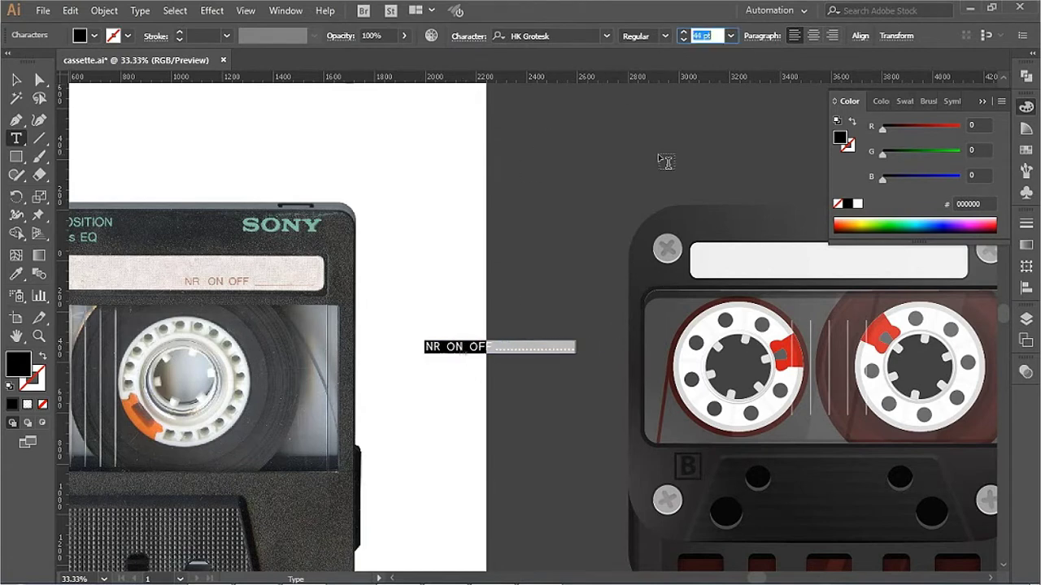
Step: Move the NR ON OFF text onto the cassette label, then begin a new text object
{"action": "mouse_move", "coordinate": [459, 347]}
{"action": "left_mouse_down"}
{"action": "mouse_move", "coordinate": [874, 264]}
{"action": "mouse_move", "coordinate": [865, 268]}
{"action": "left_mouse_up"}
{"action": "scroll", "coordinate": [865, 268], "scroll_direction": "right", "scroll_amount": 3}
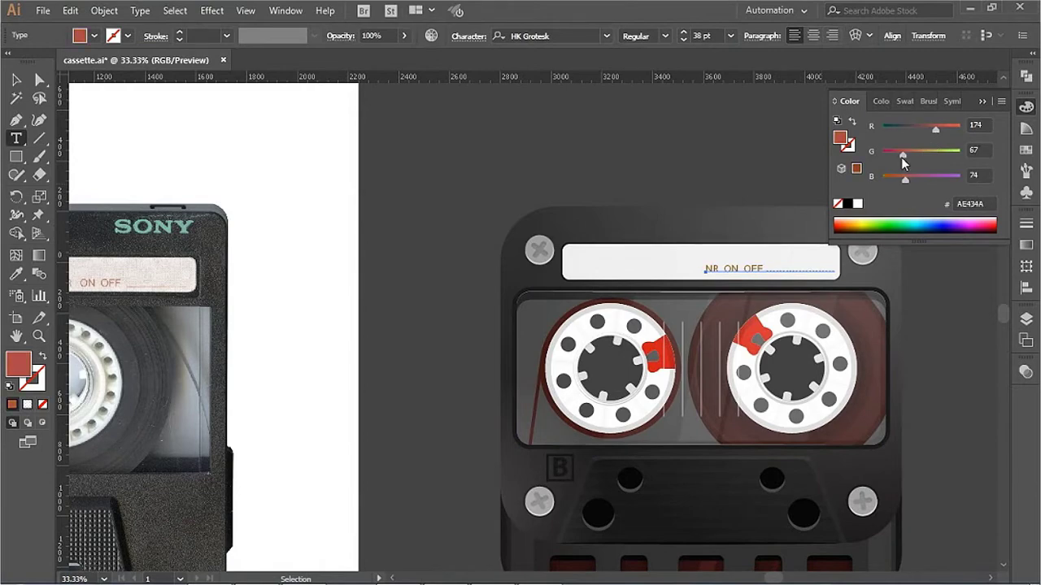
{"action": "left_click", "coordinate": [420, 269], "text": "ctrl"}
{"action": "key", "text": "ctrl+minus"}
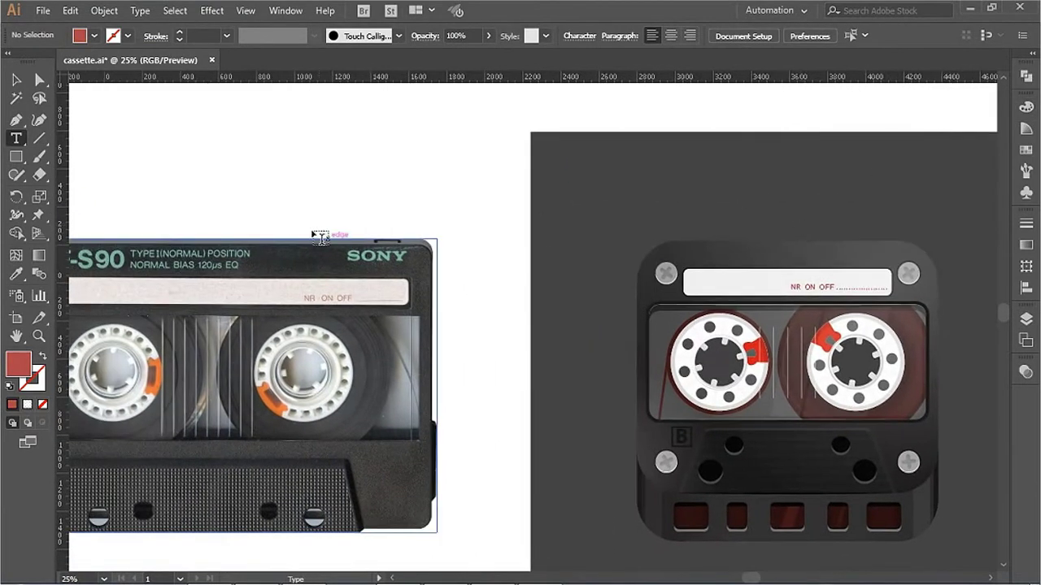
{"action": "left_click_drag", "start_coordinate": [318, 245], "coordinate": [385, 237]}
{"action": "left_click", "coordinate": [225, 174]}
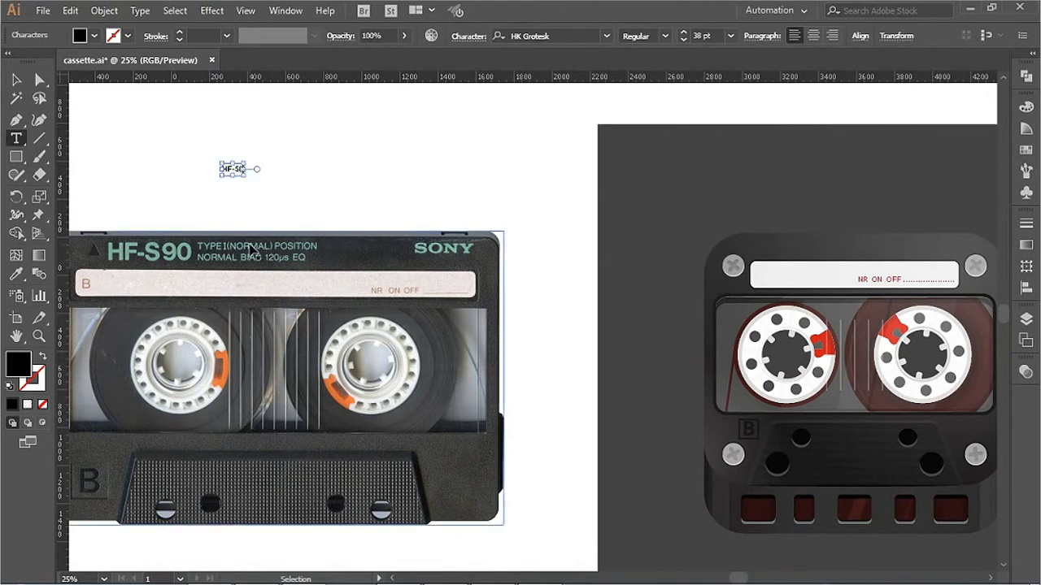
Step: Make HF-S90 bold and scale it into place above the label's left end
{"action": "left_click_drag", "start_coordinate": [245, 176], "coordinate": [358, 215]}
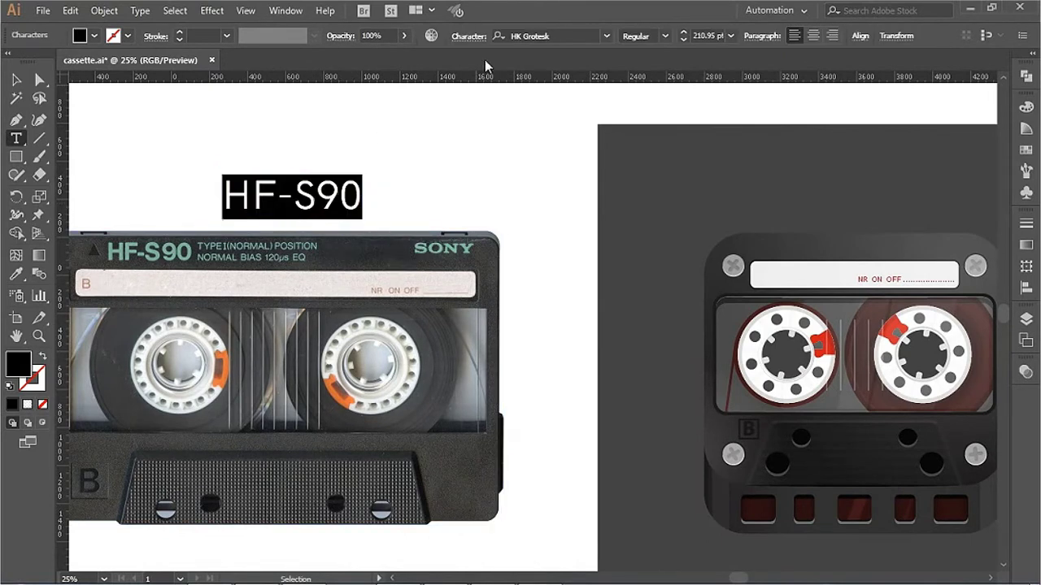
{"action": "left_click", "coordinate": [665, 36]}
{"action": "left_click", "coordinate": [642, 320]}
{"action": "key", "text": "Escape"}
{"action": "left_click_drag", "start_coordinate": [267, 192], "coordinate": [269, 189]}
{"action": "left_click_drag", "start_coordinate": [317, 203], "coordinate": [783, 248]}
{"action": "scroll", "coordinate": [704, 235], "scroll_direction": "up", "scroll_amount": 5}
{"action": "left_click_drag", "start_coordinate": [379, 323], "coordinate": [412, 319]}
{"action": "left_click_drag", "start_coordinate": [640, 268], "coordinate": [608, 277]}
Step: Colour HF-S90 teal green 54BC92 using the Color panel RGB sliders
{"action": "left_click", "coordinate": [1026, 106]}
{"action": "left_click_drag", "start_coordinate": [914, 150], "coordinate": [950, 151]}
{"action": "mouse_move", "coordinate": [894, 126]}
{"action": "left_mouse_down"}
{"action": "mouse_move", "coordinate": [931, 126]}
{"action": "mouse_move", "coordinate": [918, 153]}
{"action": "mouse_move", "coordinate": [935, 161]}
{"action": "left_mouse_up"}
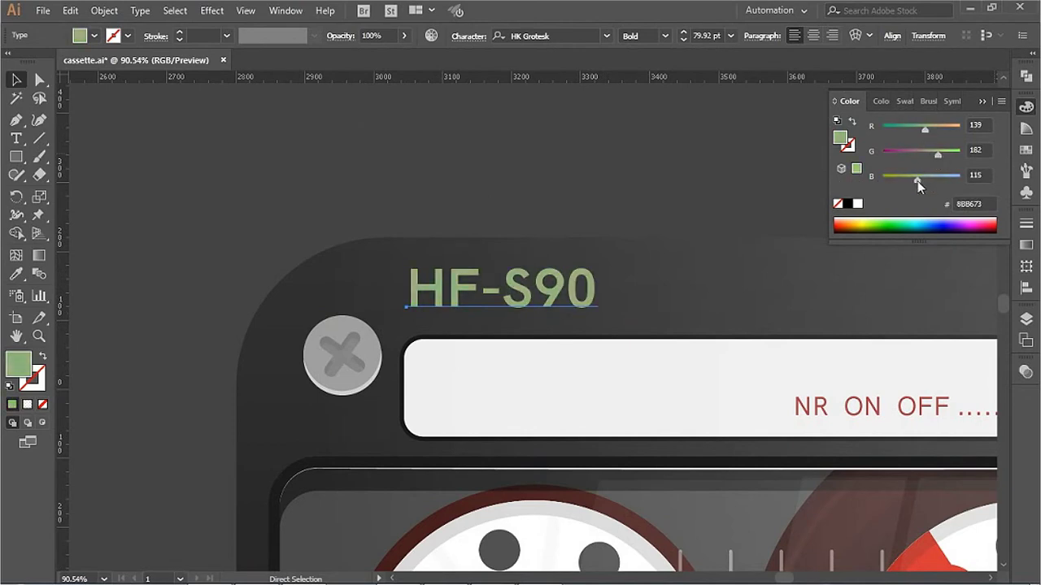
{"action": "left_click_drag", "start_coordinate": [918, 129], "coordinate": [909, 127]}
{"action": "key", "text": "ctrl+shift+a"}
{"action": "key", "text": "ctrl+minus"}
{"action": "key", "text": "ctrl+minus"}
{"action": "key", "text": "ctrl+minus"}
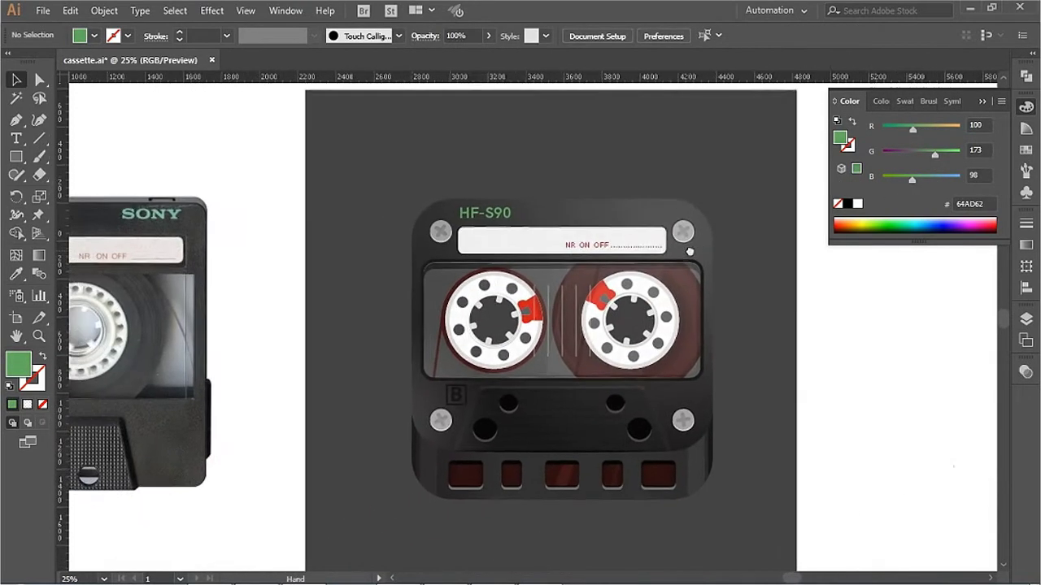
{"action": "left_click_drag", "start_coordinate": [690, 251], "coordinate": [843, 288]}
{"action": "left_click", "coordinate": [644, 248]}
{"action": "left_click_drag", "start_coordinate": [905, 129], "coordinate": [904, 130]}
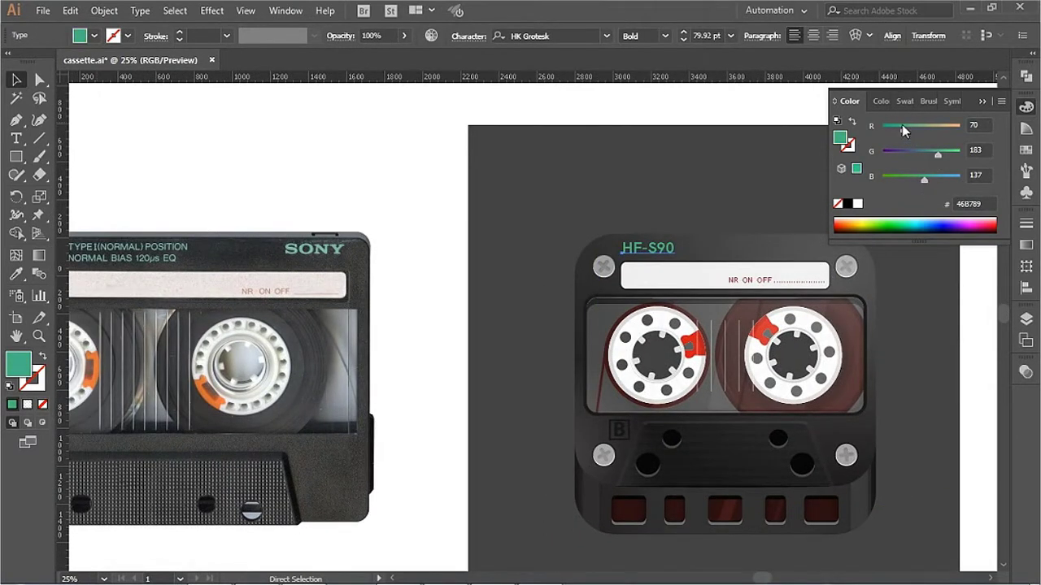
{"action": "key", "text": "ctrl+shift+a"}
{"action": "left_click_drag", "start_coordinate": [674, 263], "coordinate": [499, 254]}
{"action": "left_click", "coordinate": [888, 325]}
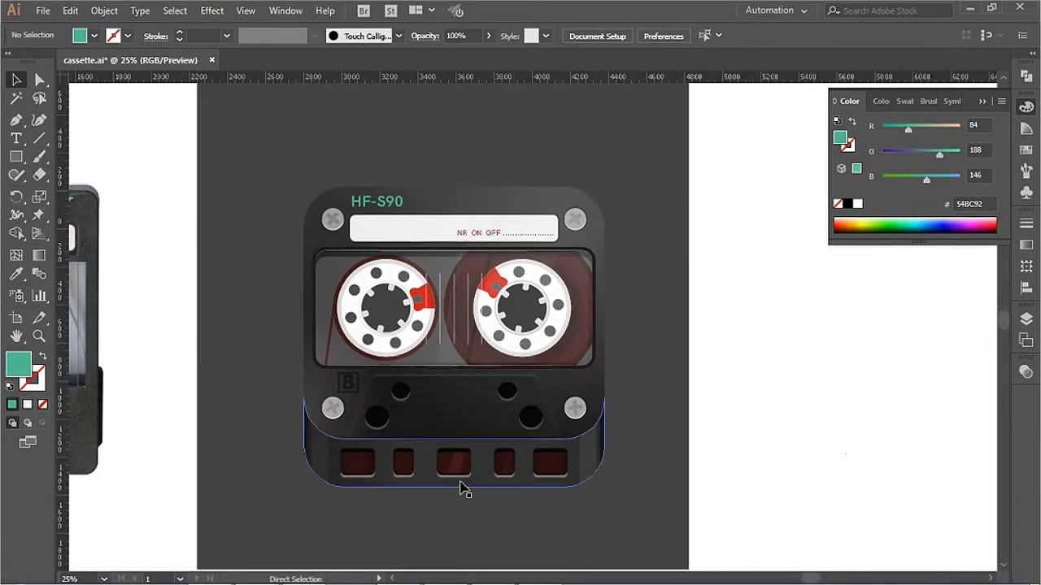
Step: Delete the left reel's dark outer ring and fill both reels near-black
{"action": "scroll", "coordinate": [664, 405], "scroll_direction": "up", "scroll_amount": 3}
{"action": "left_click", "coordinate": [346, 157]}
{"action": "double_click", "coordinate": [346, 156]}
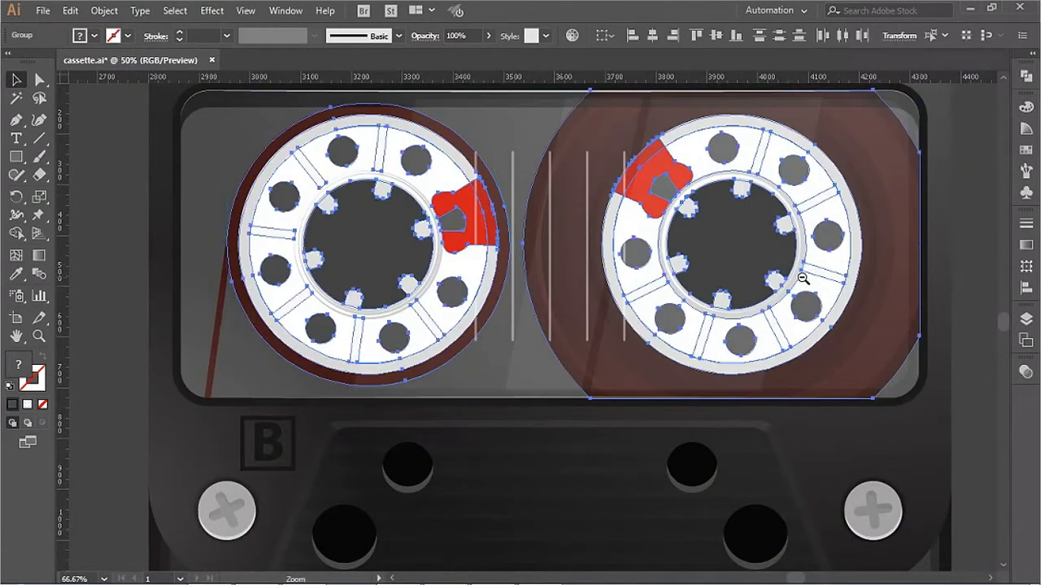
{"action": "key", "text": "ctrl+minus"}
{"action": "scroll", "coordinate": [480, 286], "scroll_direction": "up", "scroll_amount": 3, "text": "alt"}
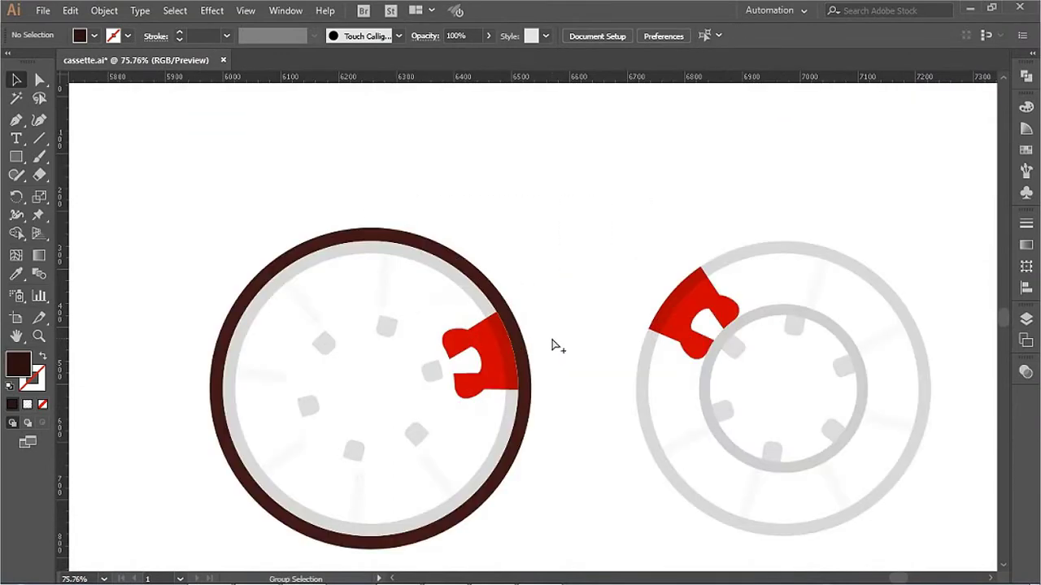
{"action": "left_click", "coordinate": [477, 337]}
{"action": "key", "text": "Delete"}
{"action": "left_click_drag", "start_coordinate": [801, 183], "coordinate": [81, 390]}
{"action": "left_click", "coordinate": [1026, 107]}
{"action": "left_click", "coordinate": [856, 169]}
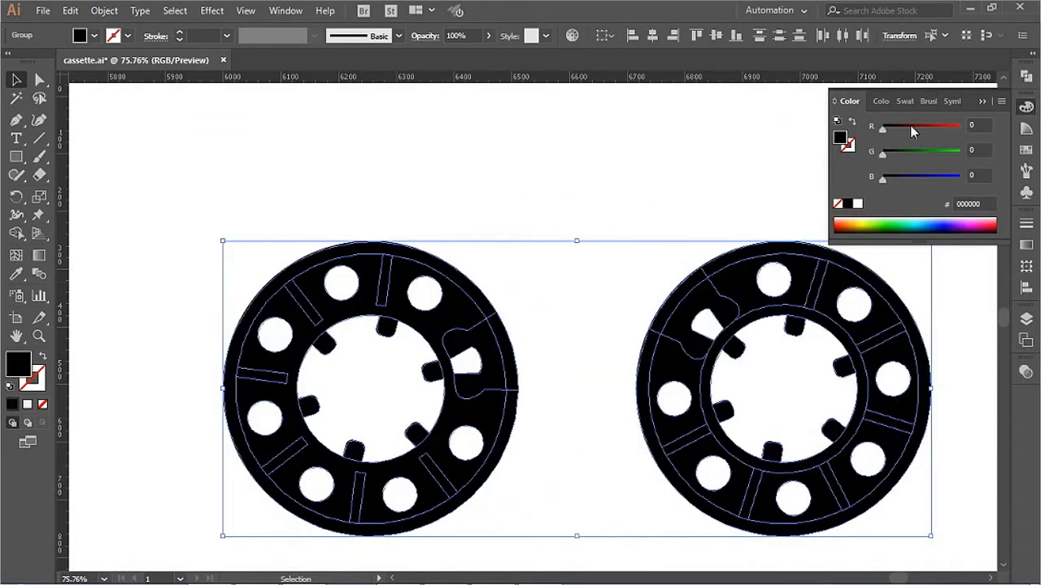
{"action": "left_click", "coordinate": [618, 203]}
Step: Offset a red copy of the reels downward and send it behind the black reels
{"action": "left_click_drag", "start_coordinate": [478, 355], "coordinate": [748, 297]}
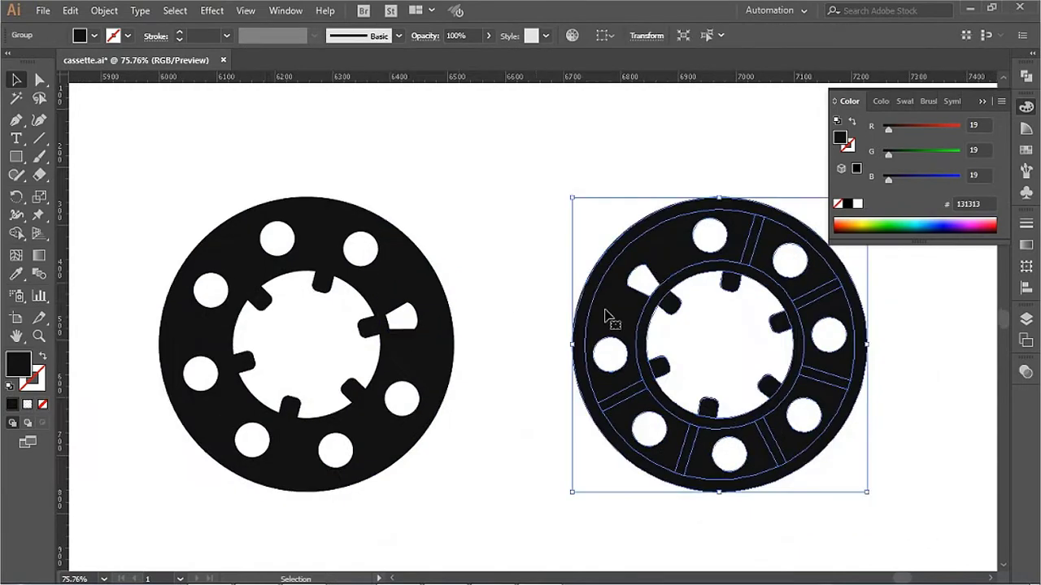
{"action": "scroll", "coordinate": [458, 255], "scroll_direction": "up", "scroll_amount": 2, "text": "alt"}
{"action": "left_click_drag", "start_coordinate": [458, 255], "coordinate": [457, 274]}
{"action": "left_click_drag", "start_coordinate": [888, 128], "coordinate": [961, 129]}
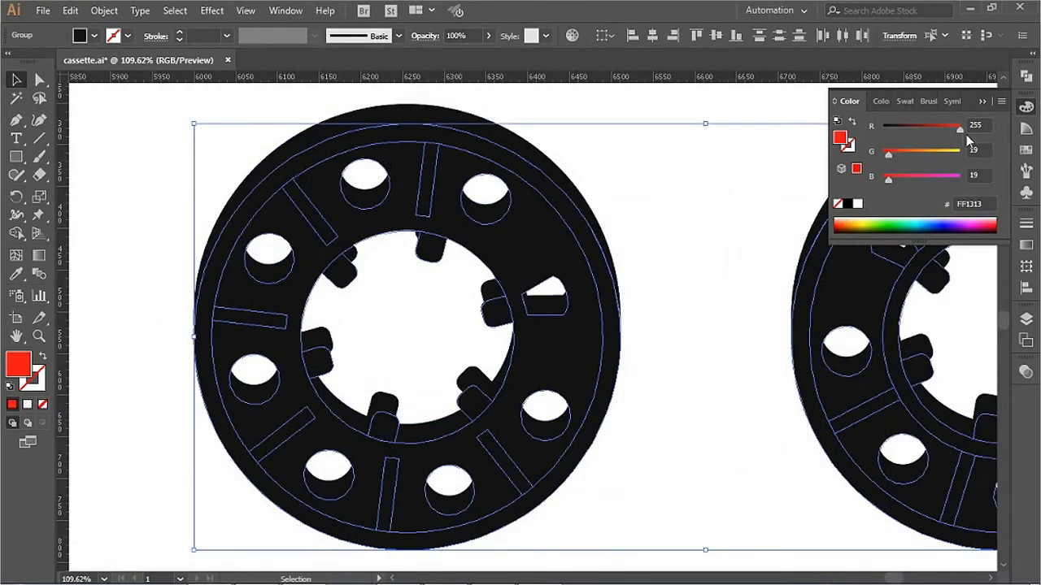
{"action": "key", "text": "ctrl+shift+bracketleft"}
{"action": "left_click", "coordinate": [477, 329], "text": "alt"}
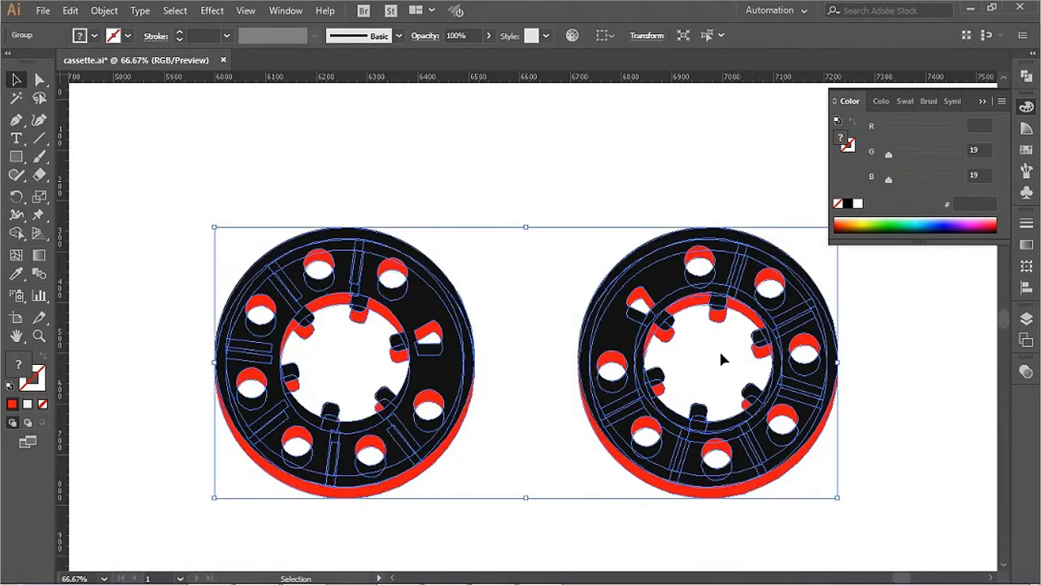
Step: Cut the black reels out of the red copies with Minus Front and delete the outer red arcs
{"action": "double_click", "coordinate": [718, 349]}
{"action": "key", "text": "ctrl+a"}
{"action": "left_click", "coordinate": [1026, 70]}
{"action": "key", "text": "v"}
{"action": "key", "text": "y"}
{"action": "left_click", "coordinate": [276, 258]}
{"action": "key", "text": "Delete"}
{"action": "key", "text": "v"}
{"action": "key", "text": "a"}
{"action": "left_click_drag", "start_coordinate": [471, 476], "coordinate": [319, 355]}
{"action": "left_click", "coordinate": [412, 434]}
{"action": "left_click", "coordinate": [703, 458], "text": "shift"}
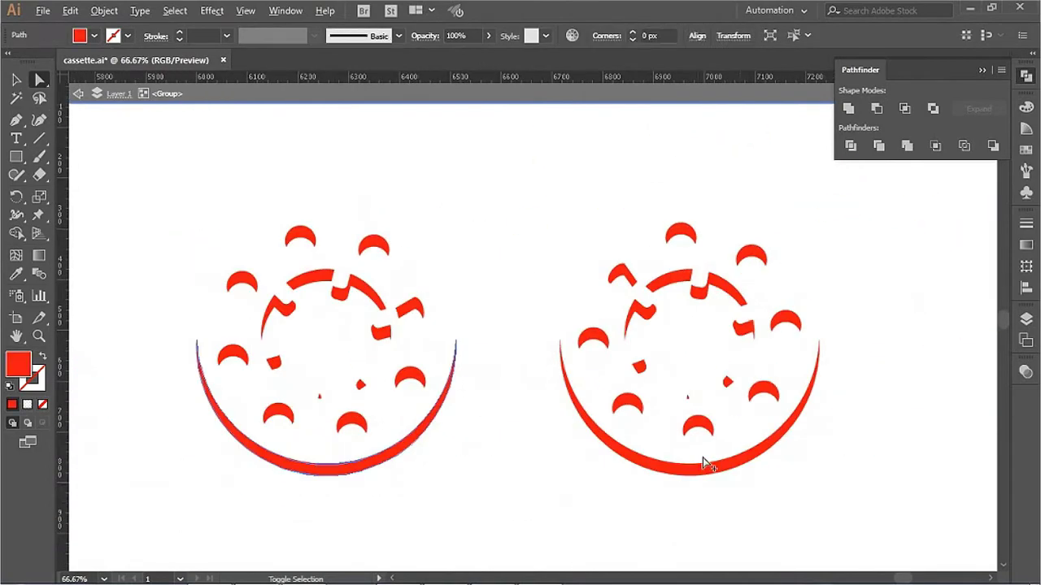
{"action": "key", "text": "Delete"}
Step: Colour the remaining shadow pieces black, paste them in front and align them over the reel holes
{"action": "key", "text": "ctrl+a"}
{"action": "left_click", "coordinate": [1026, 106]}
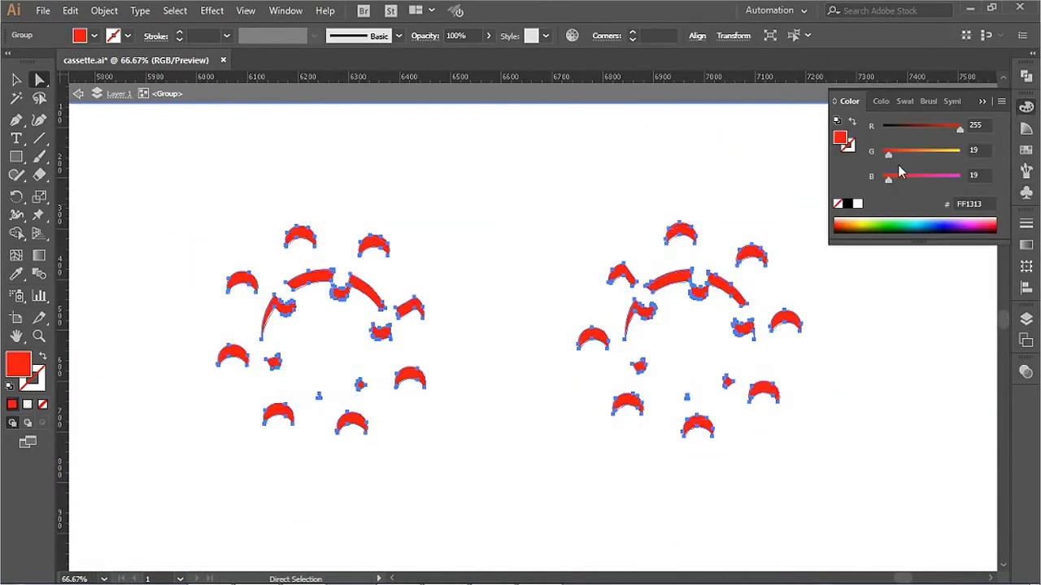
{"action": "left_click", "coordinate": [848, 203]}
{"action": "key", "text": "ctrl+x"}
{"action": "key", "text": "ctrl+f"}
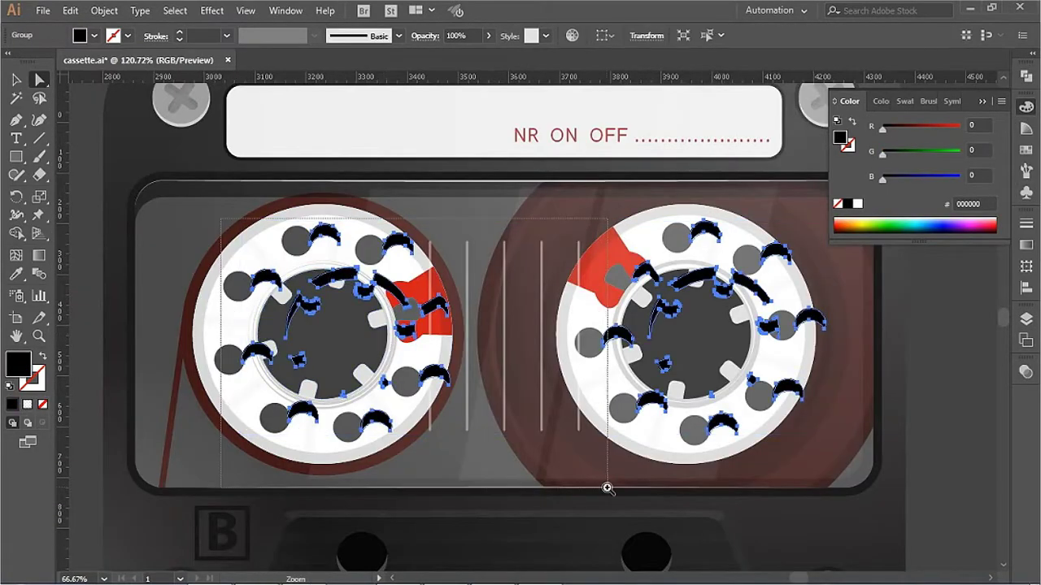
{"action": "key", "text": "ctrl+equal"}
{"action": "left_click_drag", "start_coordinate": [309, 195], "coordinate": [376, 333]}
{"action": "key", "text": "ctrl+minus"}
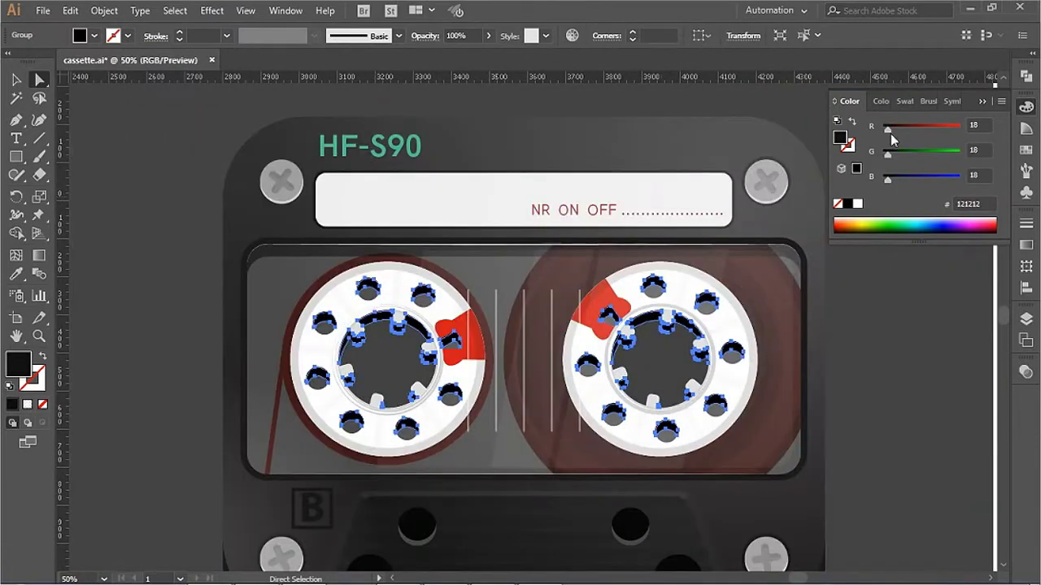
Step: Set the reel shadow pieces to Multiply blending
{"action": "left_click", "coordinate": [1026, 266]}
{"action": "left_click", "coordinate": [862, 387]}
{"action": "left_click", "coordinate": [863, 143]}
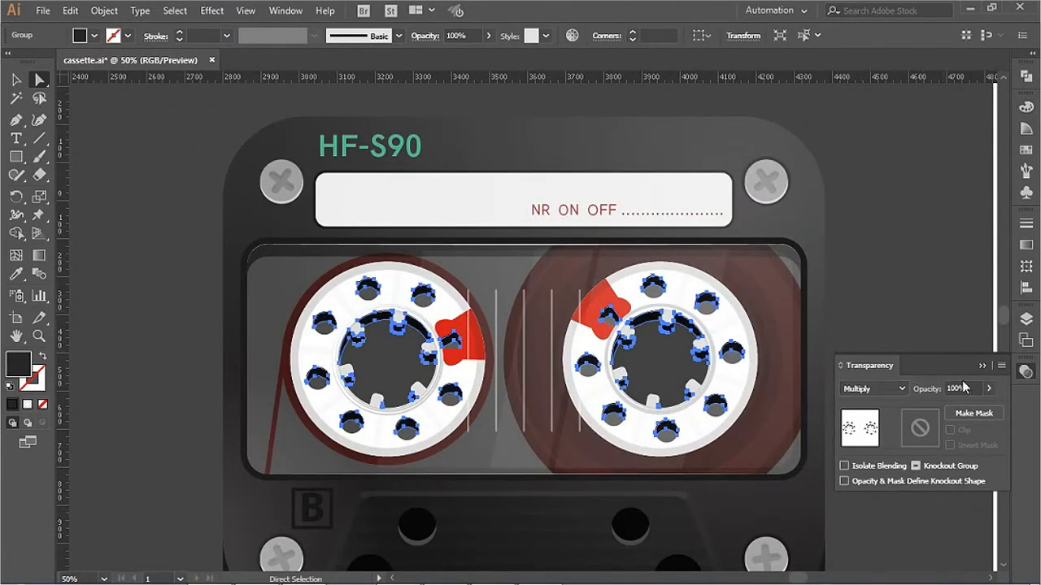
{"action": "key", "text": "ctrl+0"}
{"action": "left_click", "coordinate": [671, 421]}
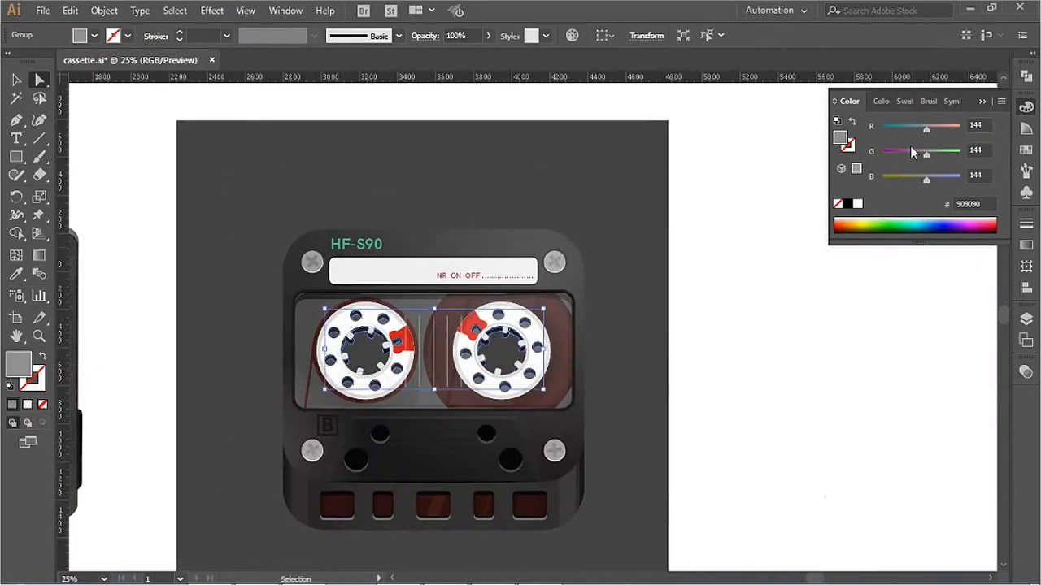
Step: Move the crescent under the left reel and reshape it to hug the reel
{"action": "scroll", "coordinate": [657, 423], "scroll_direction": "up", "scroll_amount": 1}
{"action": "key", "text": "a"}
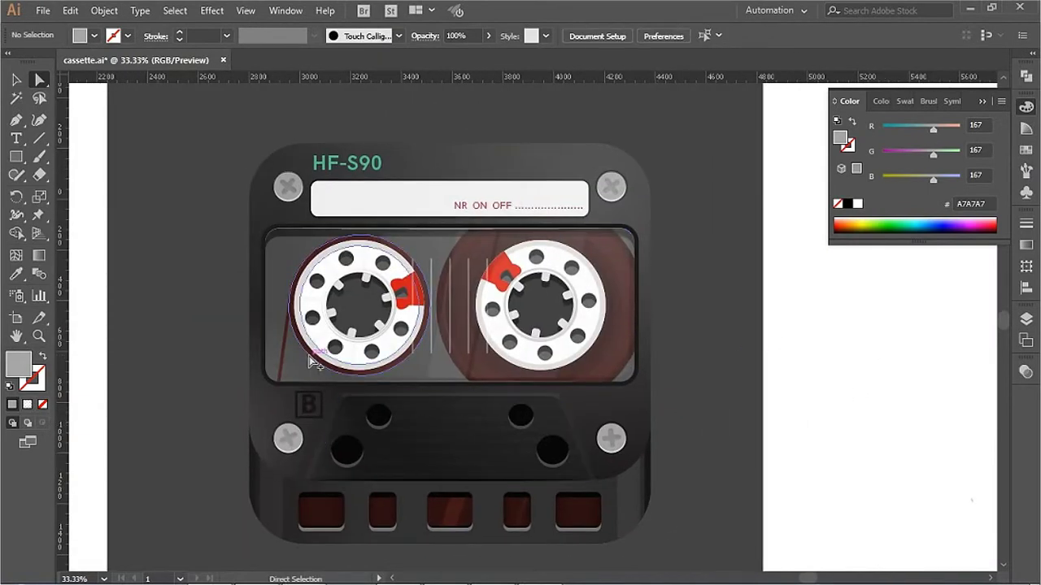
{"action": "left_click", "coordinate": [370, 376]}
{"action": "scroll", "coordinate": [488, 325], "scroll_direction": "up", "scroll_amount": 2}
{"action": "scroll", "coordinate": [775, 438], "scroll_direction": "down", "scroll_amount": 2}
{"action": "left_click", "coordinate": [760, 298]}
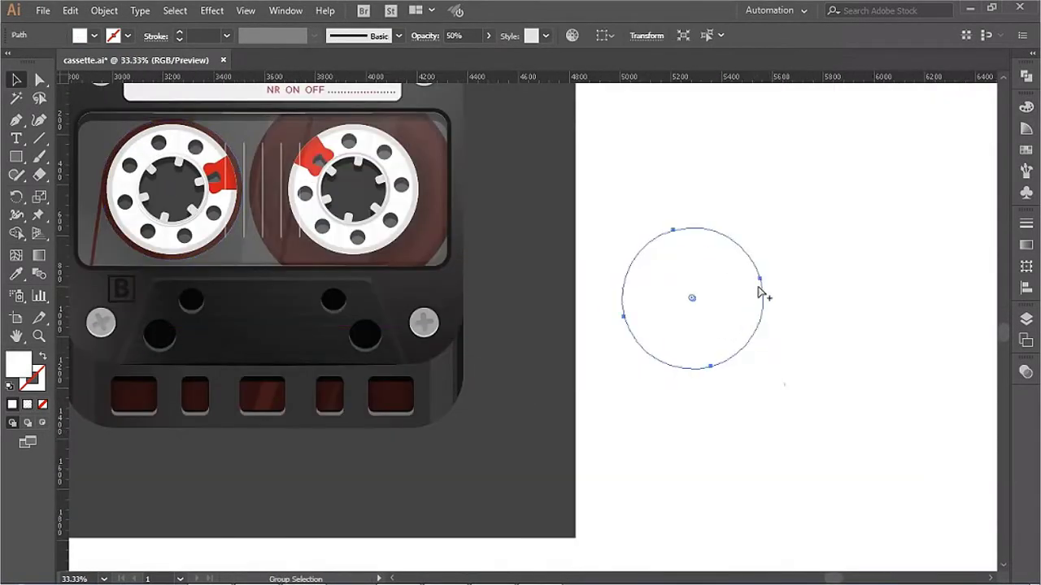
{"action": "key", "text": "v"}
{"action": "key", "text": "shift+m"}
{"action": "left_click_drag", "start_coordinate": [717, 370], "coordinate": [233, 259]}
{"action": "left_click_drag", "start_coordinate": [158, 268], "coordinate": [291, 349]}
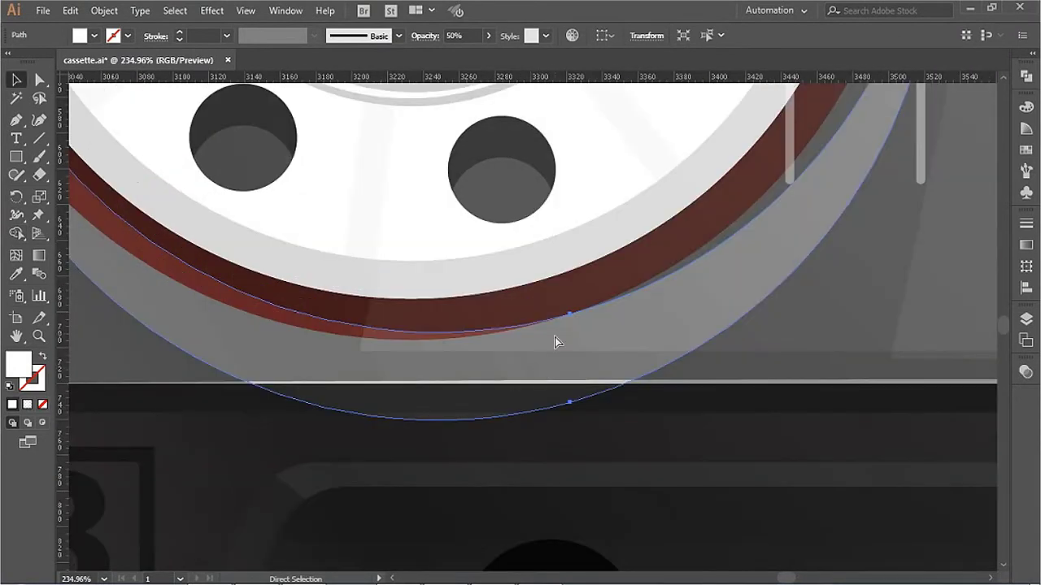
{"action": "left_click_drag", "start_coordinate": [570, 314], "coordinate": [537, 314]}
Step: Fill the crescent with a sampled grey and set it to Multiply blending
{"action": "key", "text": "ctrl+minus"}
{"action": "left_click", "coordinate": [16, 274]}
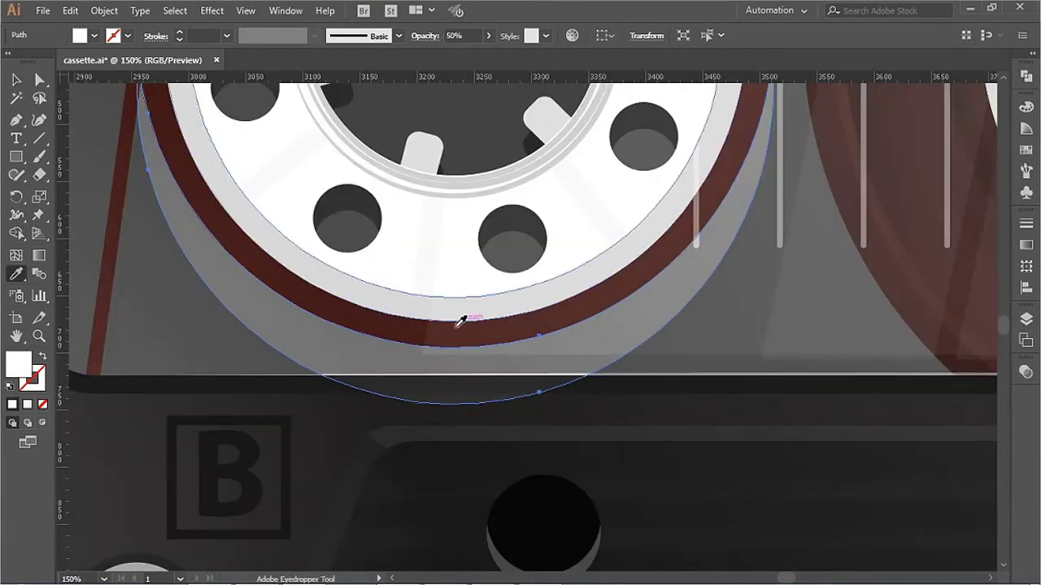
{"action": "key", "text": "ctrl+minus"}
{"action": "key", "text": "ctrl+minus"}
{"action": "left_click", "coordinate": [569, 341]}
{"action": "left_click", "coordinate": [1026, 370]}
{"action": "left_click", "coordinate": [872, 388]}
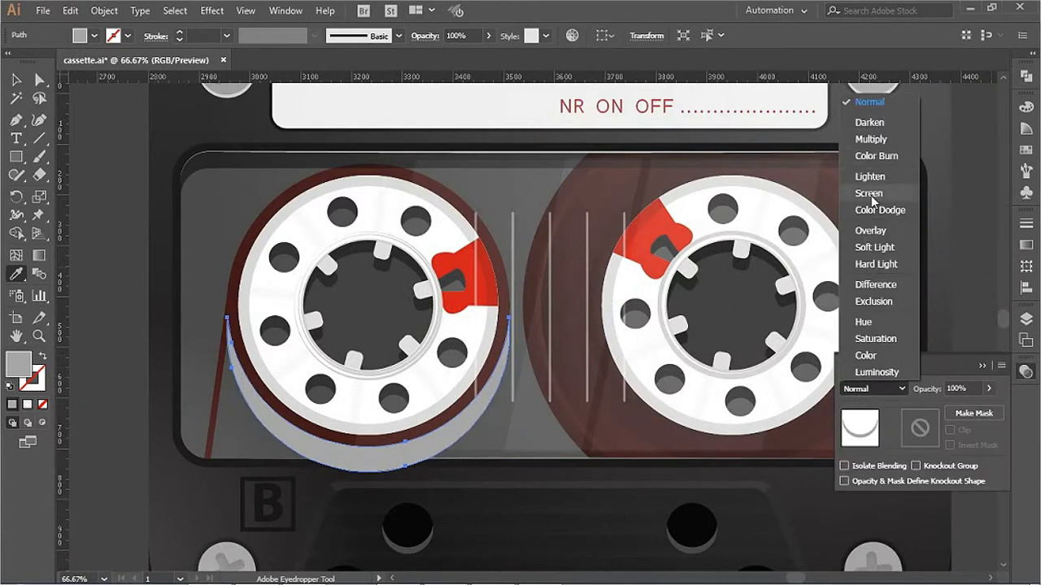
{"action": "left_click", "coordinate": [870, 139]}
{"action": "left_click", "coordinate": [41, 146]}
{"action": "left_click", "coordinate": [284, 437], "text": "ctrl+shift"}
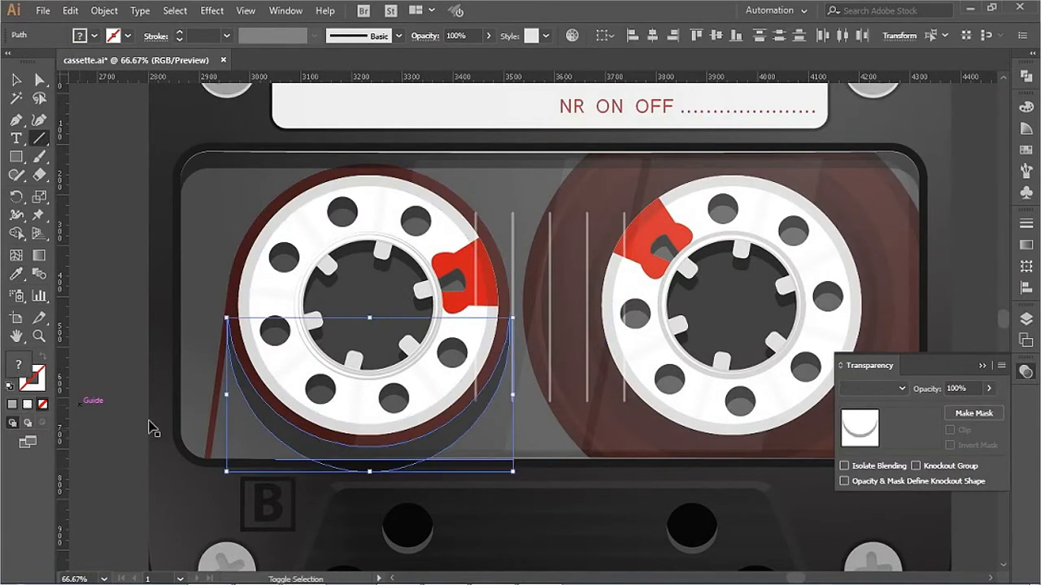
{"action": "key", "text": "ctrl+shift+a"}
Step: Zoom in on the cassette's lower half and select the lower panel's edge path
{"action": "scroll", "coordinate": [216, 460], "scroll_direction": "down", "scroll_amount": 3}
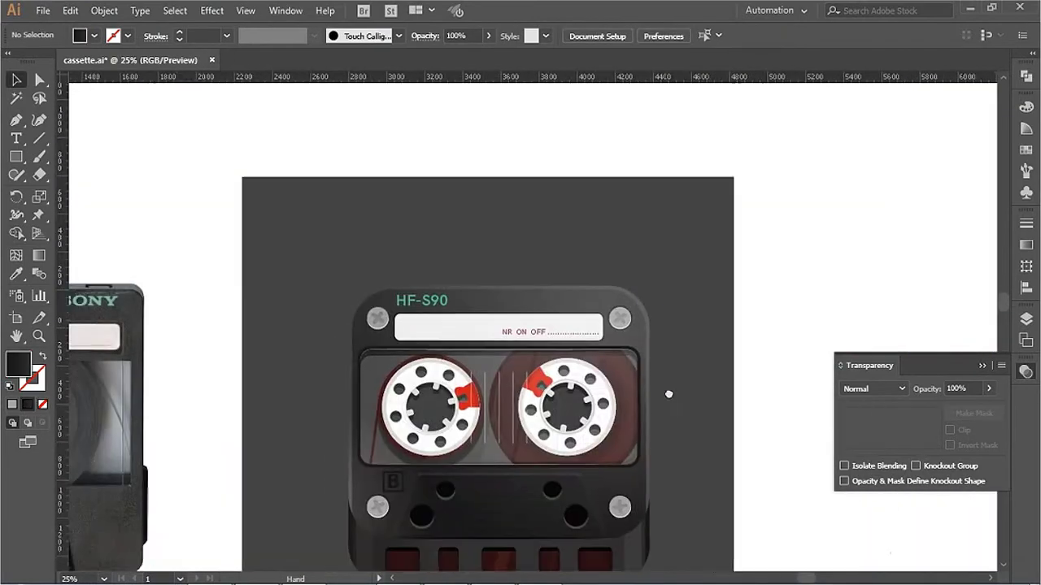
{"action": "left_click_drag", "start_coordinate": [669, 394], "coordinate": [700, 318]}
{"action": "left_click_drag", "start_coordinate": [367, 285], "coordinate": [665, 543]}
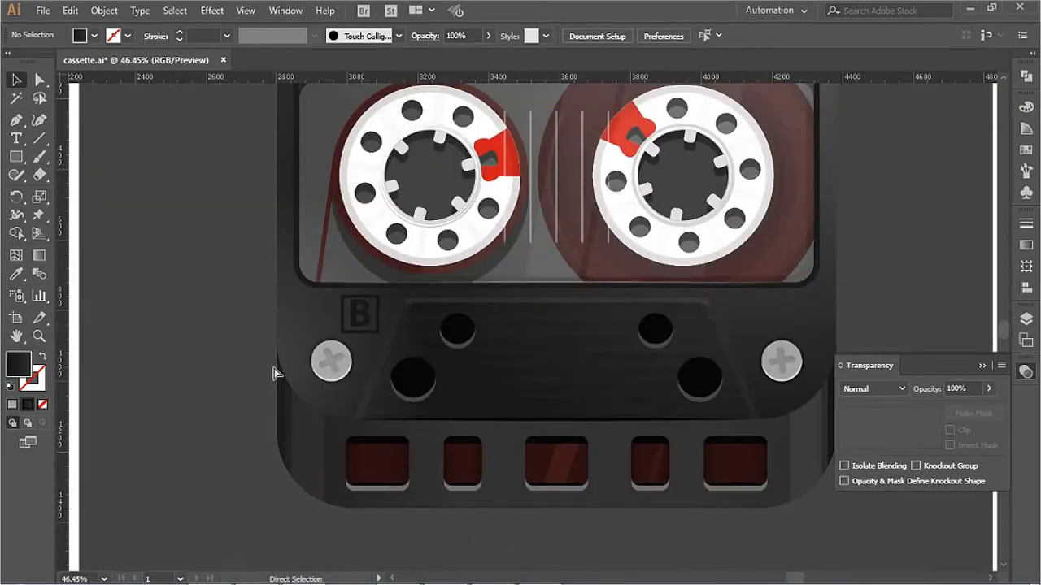
{"action": "left_click", "coordinate": [290, 354], "text": "ctrl"}
{"action": "left_click", "coordinate": [324, 415], "text": "ctrl"}
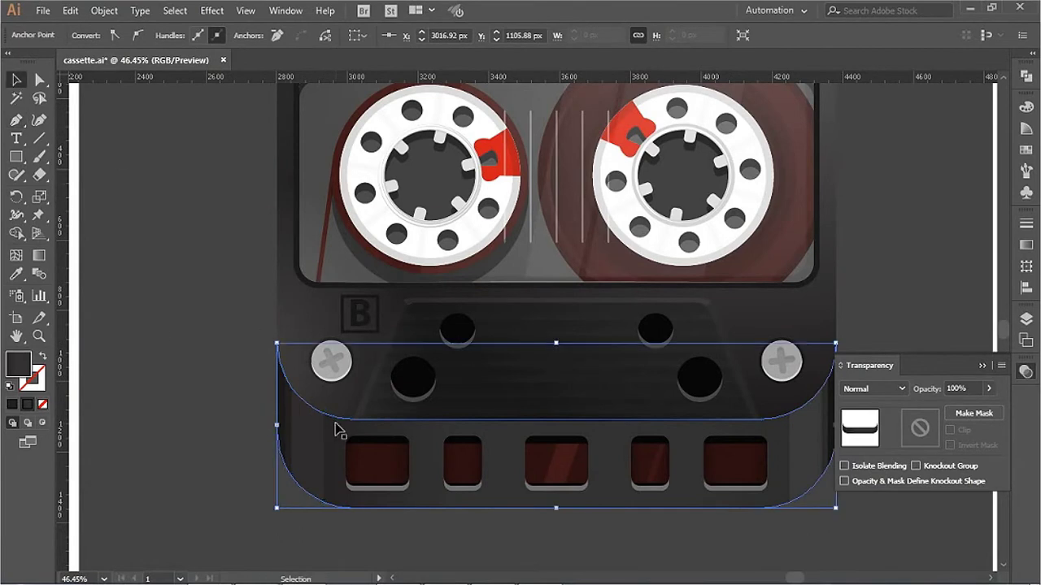
{"action": "double_click", "coordinate": [335, 431]}
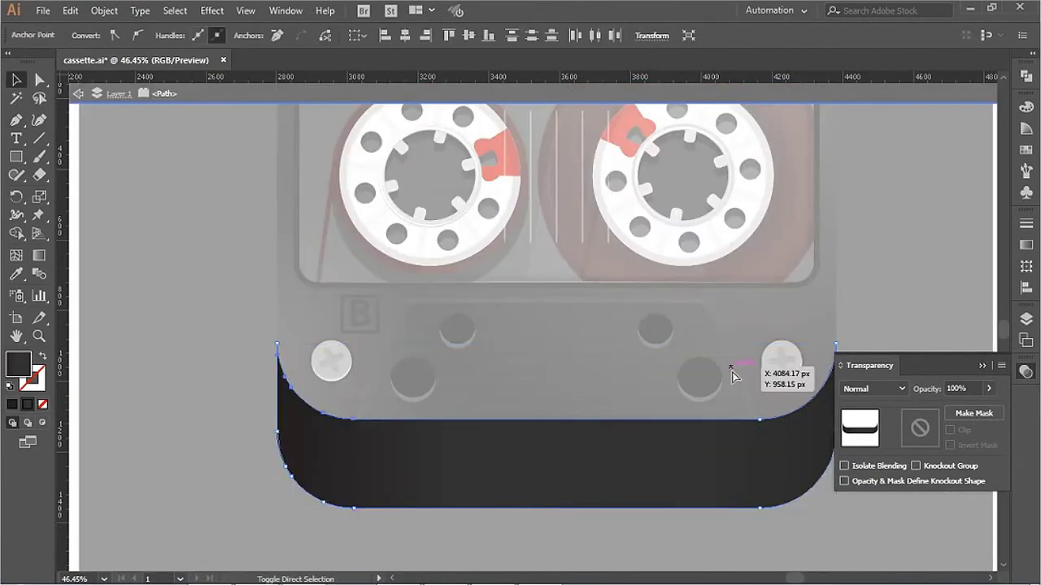
{"action": "scroll", "coordinate": [732, 376], "scroll_direction": "right", "scroll_amount": 5}
{"action": "key", "text": "Escape"}
Step: Turn the path into a near-black 0E0E0E 11 pt stroke with a tapered elliptical width profile
{"action": "key", "text": "shift+x"}
{"action": "type", "text": "11"}
{"action": "left_click", "coordinate": [314, 35]}
{"action": "left_click", "coordinate": [268, 88]}
{"action": "left_click", "coordinate": [1026, 106]}
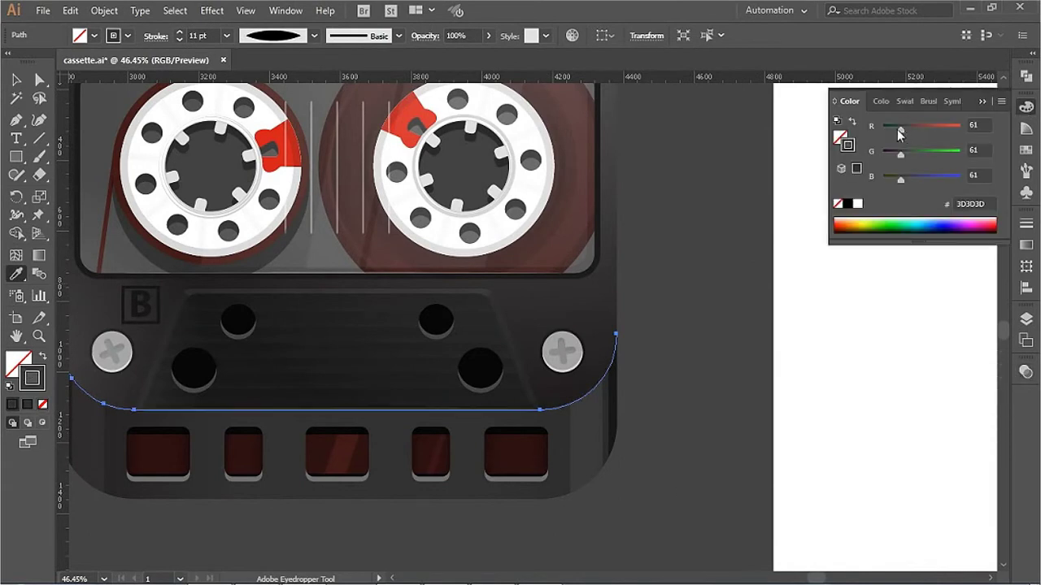
{"action": "key", "text": "ctrl+shift+a"}
{"action": "scroll", "coordinate": [627, 406], "scroll_direction": "down", "scroll_amount": 2}
{"action": "scroll", "coordinate": [507, 516], "scroll_direction": "down", "scroll_amount": 1}
{"action": "scroll", "coordinate": [507, 516], "scroll_direction": "up", "scroll_amount": 1}
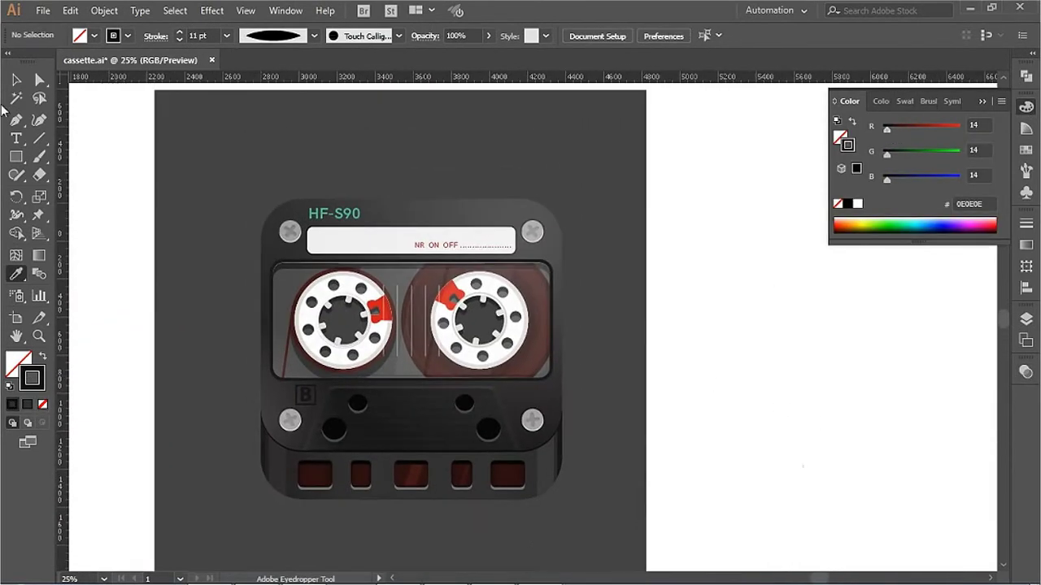
Step: Draw a B3B3B3 circle over the bottom-left screw and send it behind the cross
{"action": "scroll", "coordinate": [554, 365], "scroll_direction": "up", "scroll_amount": 1}
{"action": "key", "text": "v"}
{"action": "scroll", "coordinate": [471, 469], "scroll_direction": "up", "scroll_amount": 6}
{"action": "key", "text": "a"}
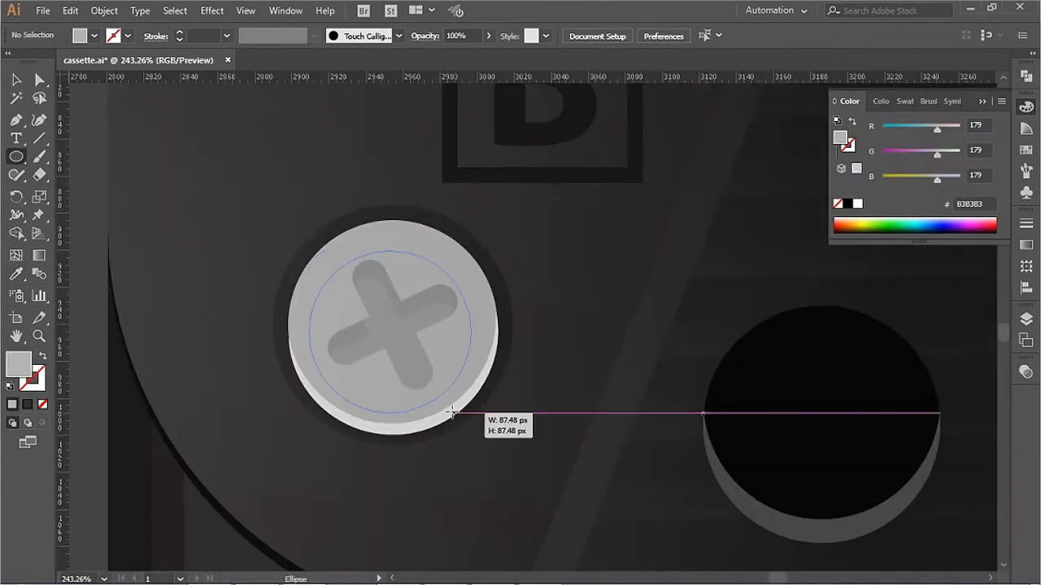
{"action": "left_click_drag", "start_coordinate": [452, 413], "coordinate": [469, 411]}
{"action": "key", "text": "ctrl+["}
Step: Paste copies of the grey circle onto two more screws, each behind its cross
{"action": "key", "text": "v"}
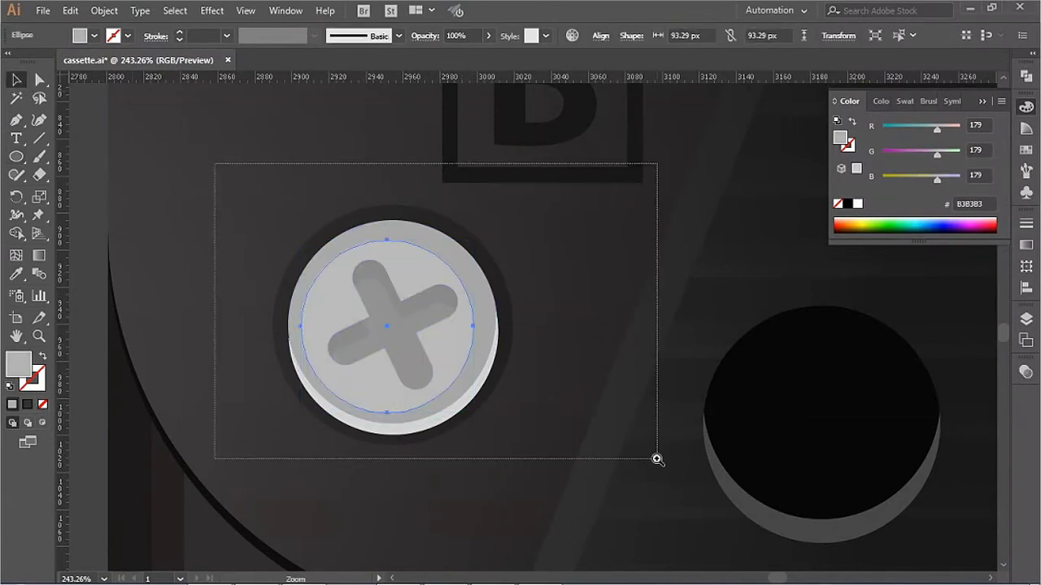
{"action": "scroll", "coordinate": [592, 458], "scroll_direction": "down", "scroll_amount": 5}
{"action": "scroll", "coordinate": [476, 500], "scroll_direction": "up", "scroll_amount": 5}
{"action": "key", "text": "ctrl+v"}
{"action": "key", "text": "ctrl+["}
{"action": "scroll", "coordinate": [580, 351], "scroll_direction": "down", "scroll_amount": 5}
{"action": "scroll", "coordinate": [571, 309], "scroll_direction": "up", "scroll_amount": 5}
{"action": "key", "text": "ctrl+v"}
{"action": "key", "text": "ctrl+["}
Step: Paste another grey circle onto the top-left screw, placed behind its cross
{"action": "key", "text": "a"}
{"action": "left_click", "coordinate": [581, 331]}
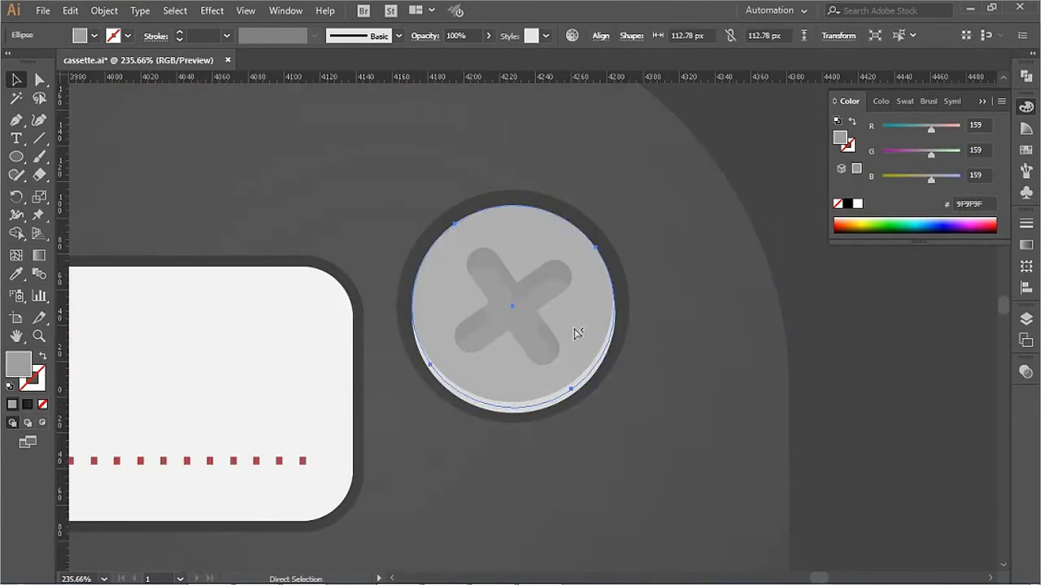
{"action": "key", "text": "v"}
{"action": "scroll", "coordinate": [608, 332], "scroll_direction": "down", "scroll_amount": 5}
{"action": "scroll", "coordinate": [895, 366], "scroll_direction": "up", "scroll_amount": 5}
{"action": "key", "text": "ctrl+v"}
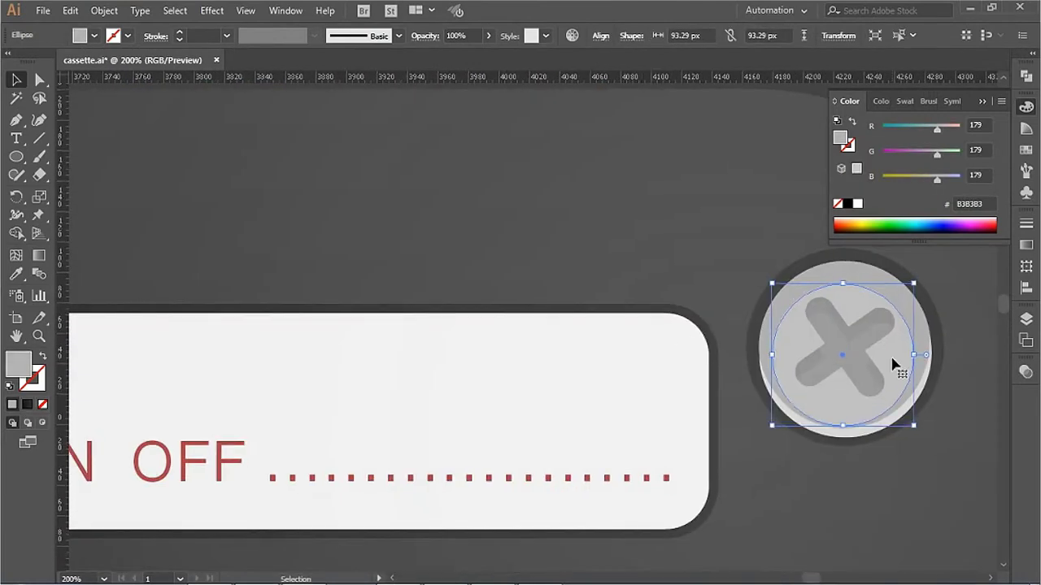
{"action": "scroll", "coordinate": [743, 339], "scroll_direction": "down", "scroll_amount": 5}
{"action": "scroll", "coordinate": [249, 304], "scroll_direction": "up", "scroll_amount": 5}
{"action": "key", "text": "ctrl+v"}
{"action": "key", "text": "a"}
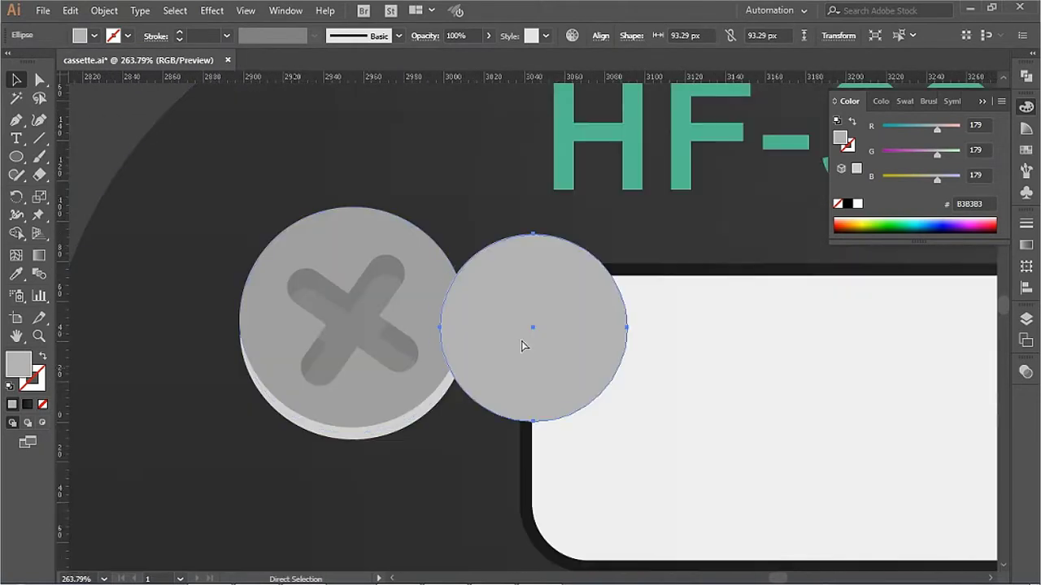
{"action": "left_click_drag", "start_coordinate": [500, 364], "coordinate": [352, 318]}
{"action": "key", "text": "ctrl+["}
{"action": "scroll", "coordinate": [352, 318], "scroll_direction": "down", "scroll_amount": 5}
{"action": "left_click_drag", "start_coordinate": [837, 476], "coordinate": [767, 326]}
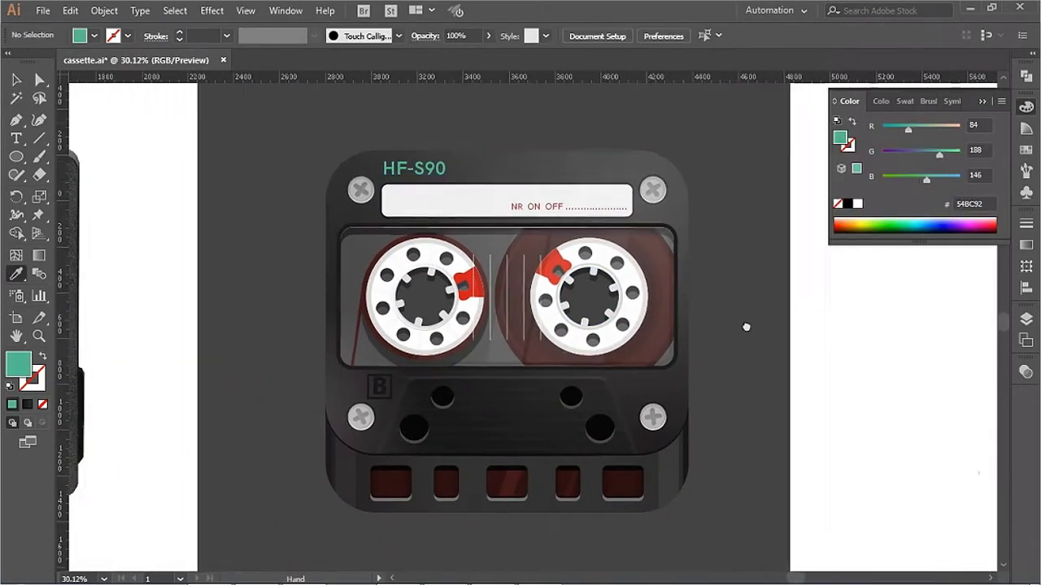
Step: Apply a gradient to the background rectangle and set its left stop to teal
{"action": "left_click_drag", "start_coordinate": [747, 327], "coordinate": [670, 420]}
{"action": "left_click", "coordinate": [655, 179], "text": "ctrl"}
{"action": "left_click", "coordinate": [1026, 244]}
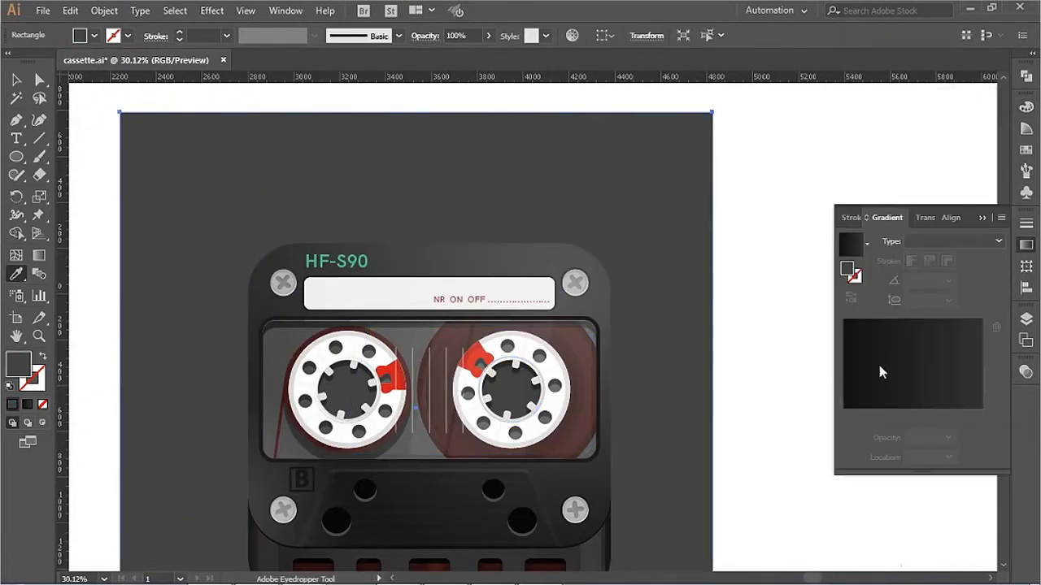
{"action": "left_click", "coordinate": [851, 244]}
{"action": "double_click", "coordinate": [843, 414]}
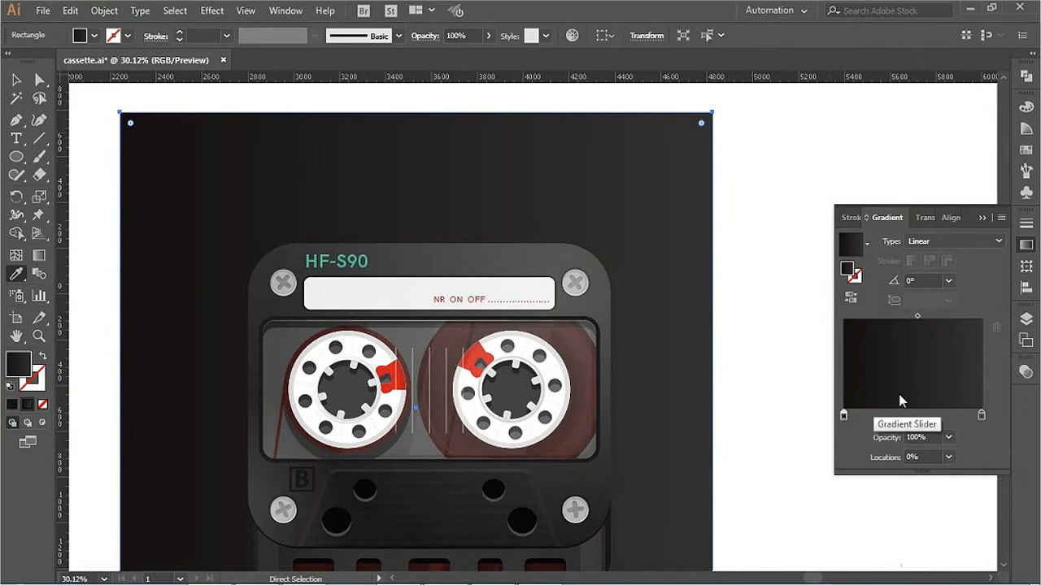
{"action": "type", "text": "54BC92"}
{"action": "key", "text": "Return"}
Step: Set the background's right gradient stop to teal and slightly darken the left stop
{"action": "double_click", "coordinate": [980, 415]}
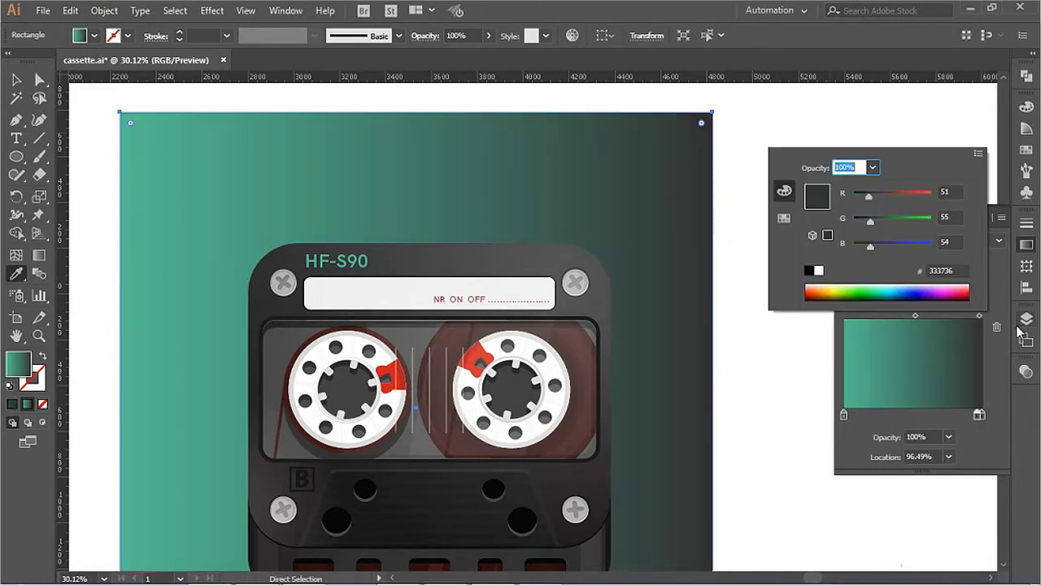
{"action": "double_click", "coordinate": [980, 415]}
{"action": "left_click", "coordinate": [947, 270]}
{"action": "key", "text": "ctrl+v"}
{"action": "key", "text": "Return"}
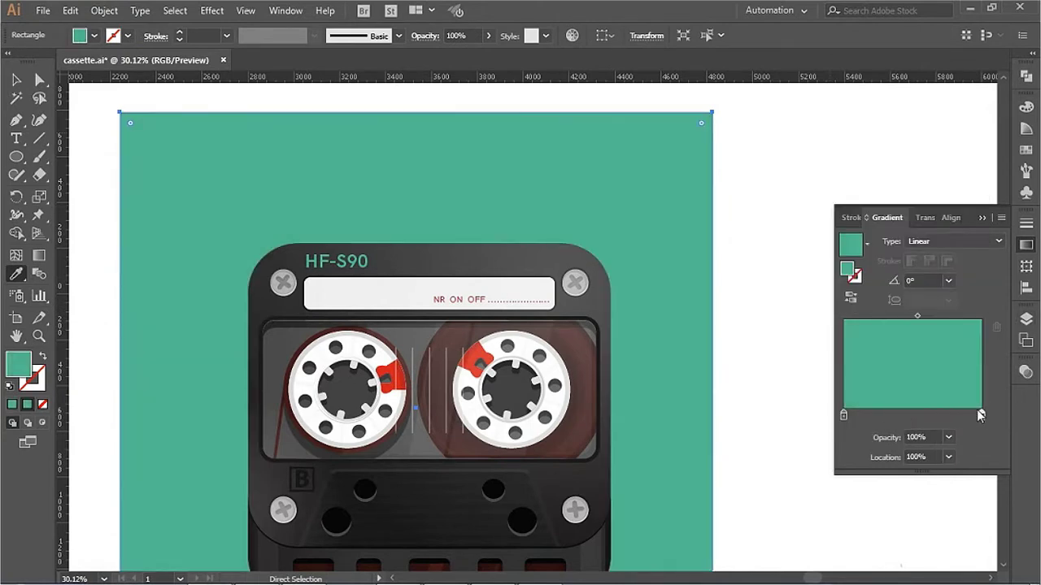
{"action": "double_click", "coordinate": [979, 415]}
{"action": "left_click_drag", "start_coordinate": [905, 219], "coordinate": [922, 223]}
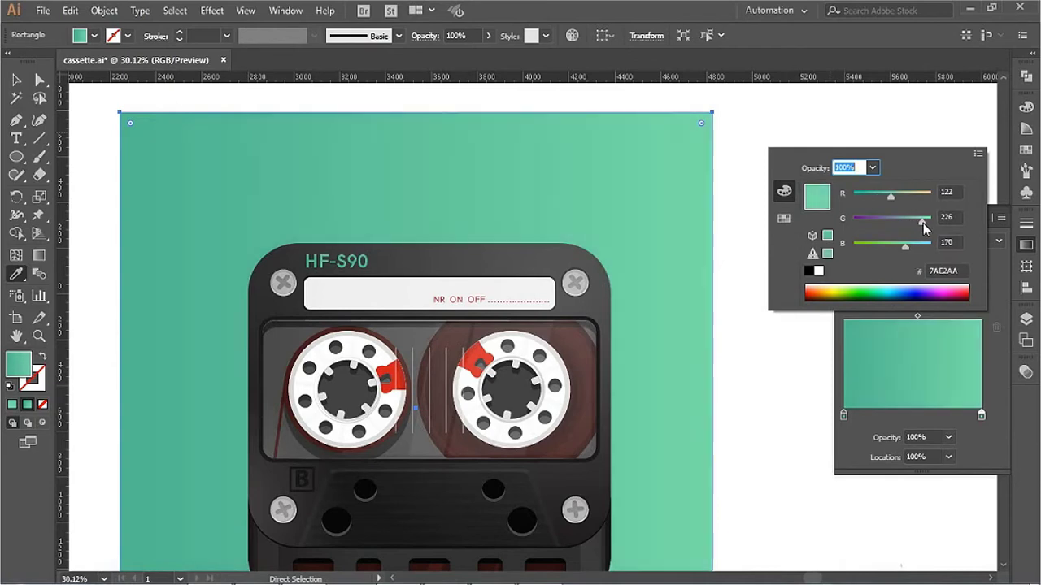
{"action": "key", "text": "Escape"}
{"action": "double_click", "coordinate": [843, 414]}
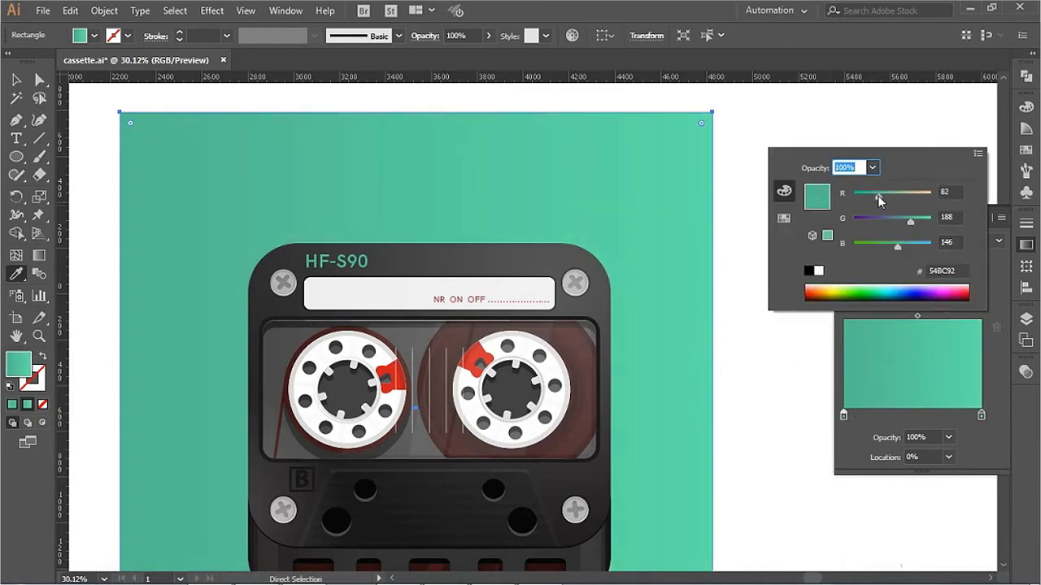
{"action": "mouse_move", "coordinate": [898, 245]}
{"action": "left_mouse_down"}
{"action": "mouse_move", "coordinate": [888, 250]}
{"action": "mouse_move", "coordinate": [895, 244]}
{"action": "left_mouse_up"}
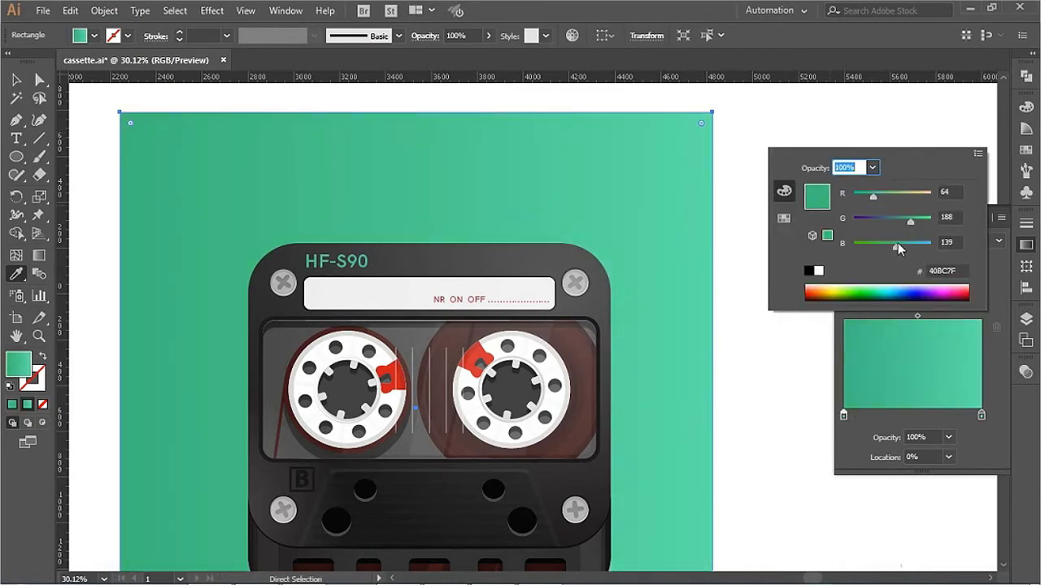
{"action": "double_click", "coordinate": [982, 415]}
Step: Select the cassette window and reel hubs and sample the HF-S90 text's teal onto them
{"action": "left_click", "coordinate": [274, 360]}
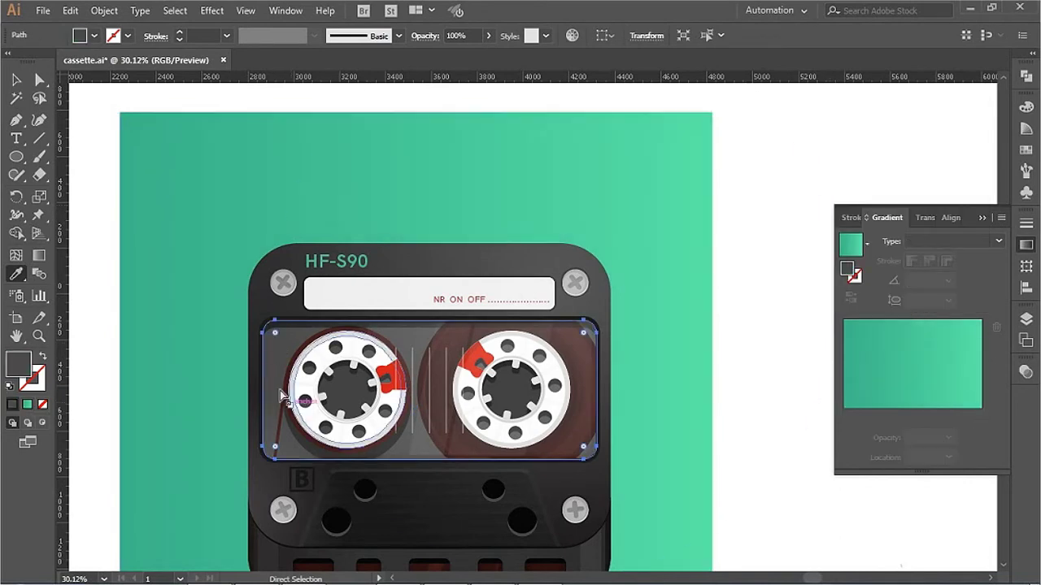
{"action": "left_click", "coordinate": [340, 391], "text": "shift"}
{"action": "key", "text": "i"}
{"action": "left_click", "coordinate": [335, 260]}
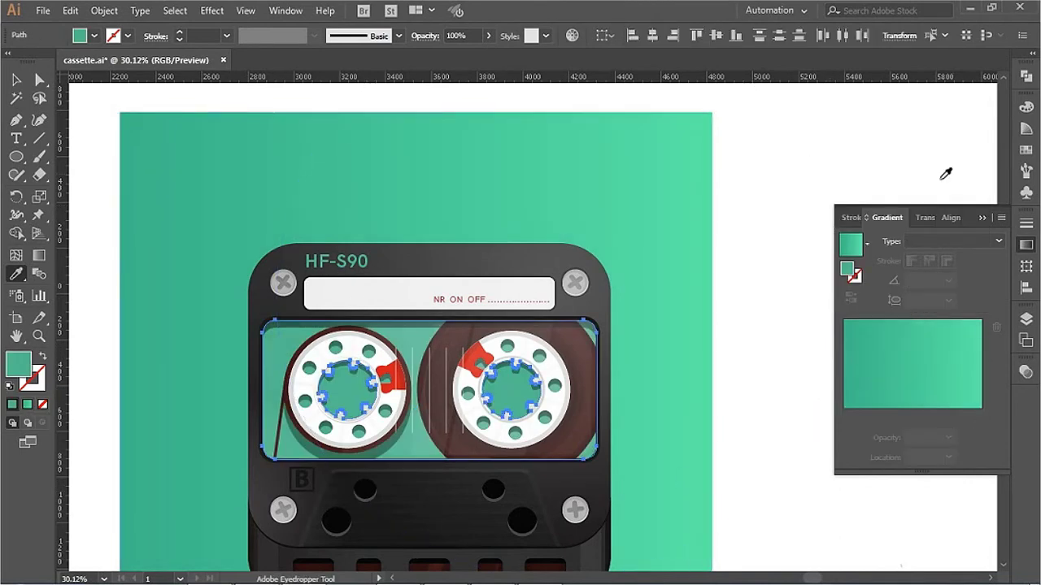
{"action": "key", "text": "F6"}
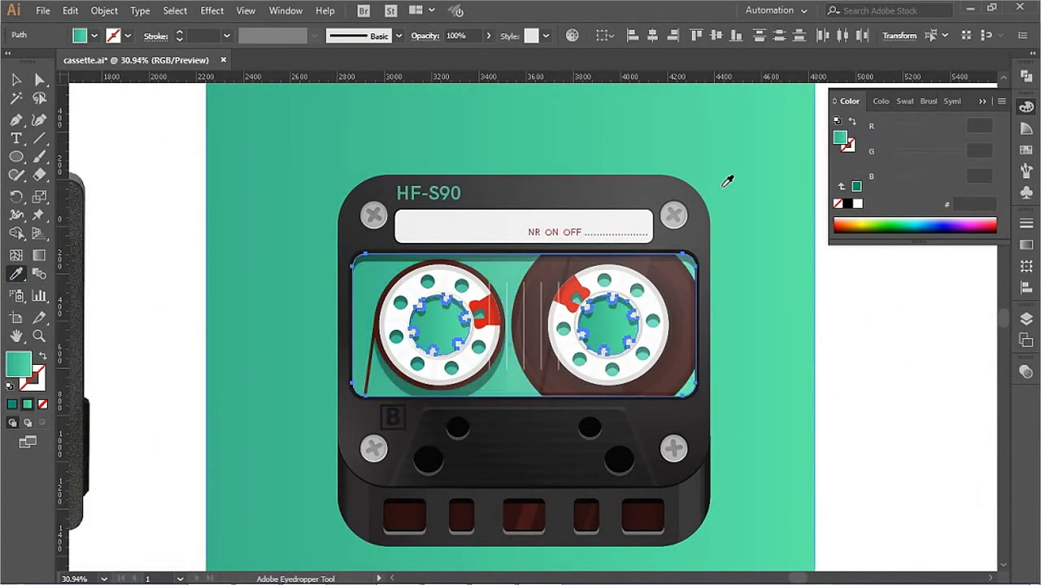
Step: Give the window and hubs a dark teal gradient from #007E64 to #129582
{"action": "left_click", "coordinate": [1025, 245]}
{"action": "double_click", "coordinate": [843, 415]}
{"action": "left_click_drag", "start_coordinate": [904, 220], "coordinate": [891, 221]}
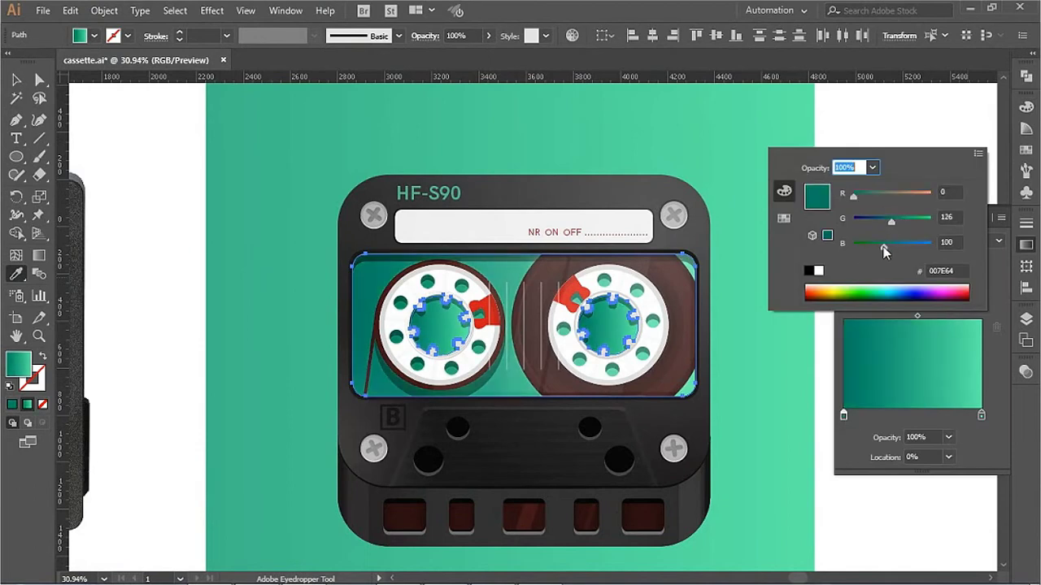
{"action": "double_click", "coordinate": [981, 415]}
{"action": "left_click_drag", "start_coordinate": [909, 254], "coordinate": [901, 223]}
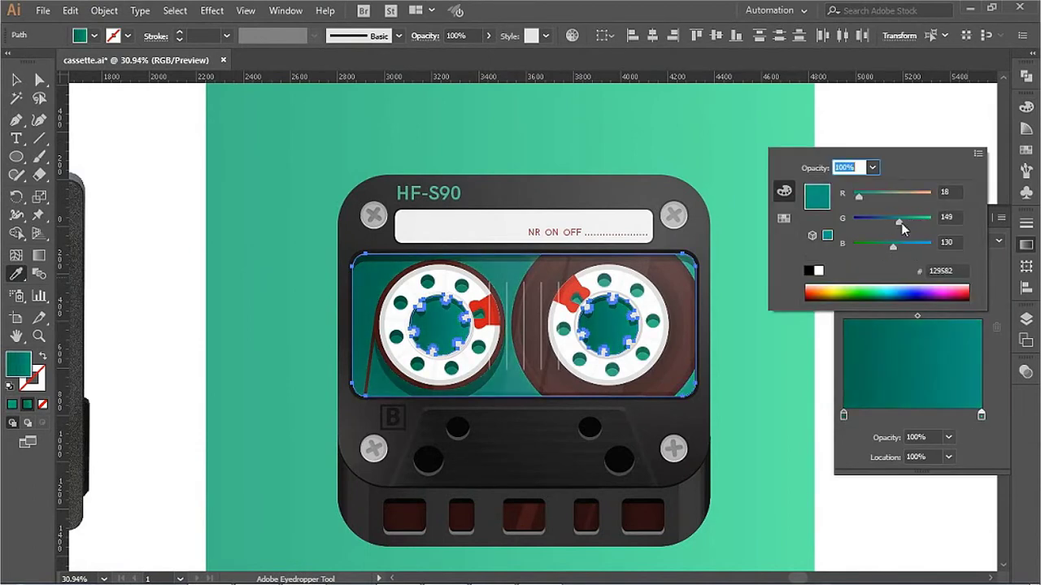
{"action": "key", "text": "Escape"}
{"action": "key", "text": "a"}
{"action": "key", "text": "ctrl+minus"}
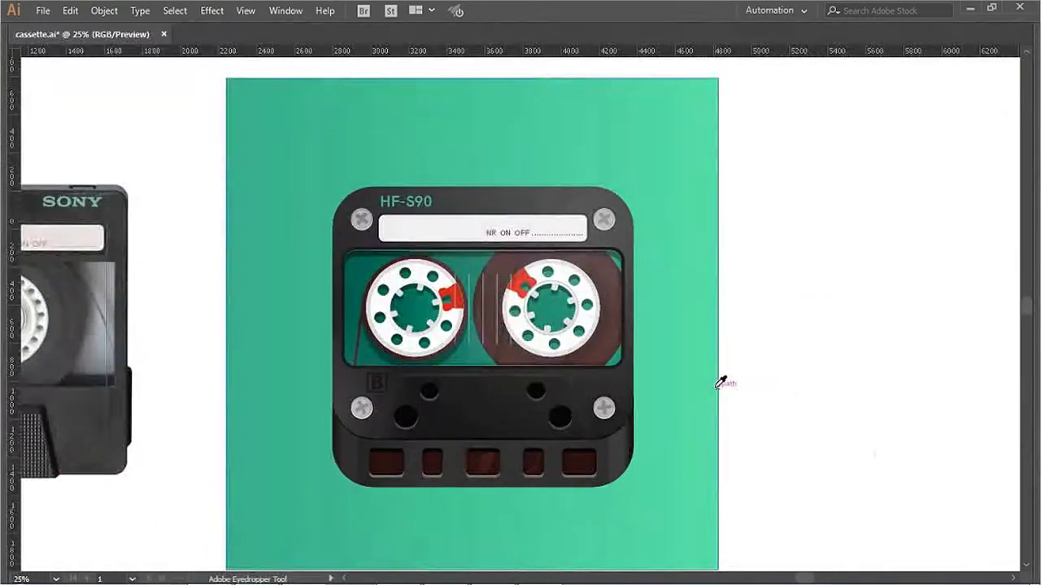
Step: Fill the four spindle holes with a near-black dark teal
{"action": "left_click_drag", "start_coordinate": [302, 140], "coordinate": [829, 558]}
{"action": "left_click", "coordinate": [368, 324], "text": "alt"}
{"action": "left_click", "coordinate": [308, 383], "text": "shift"}
{"action": "left_click", "coordinate": [641, 317], "text": "shift"}
{"action": "left_click", "coordinate": [701, 383], "text": "shift"}
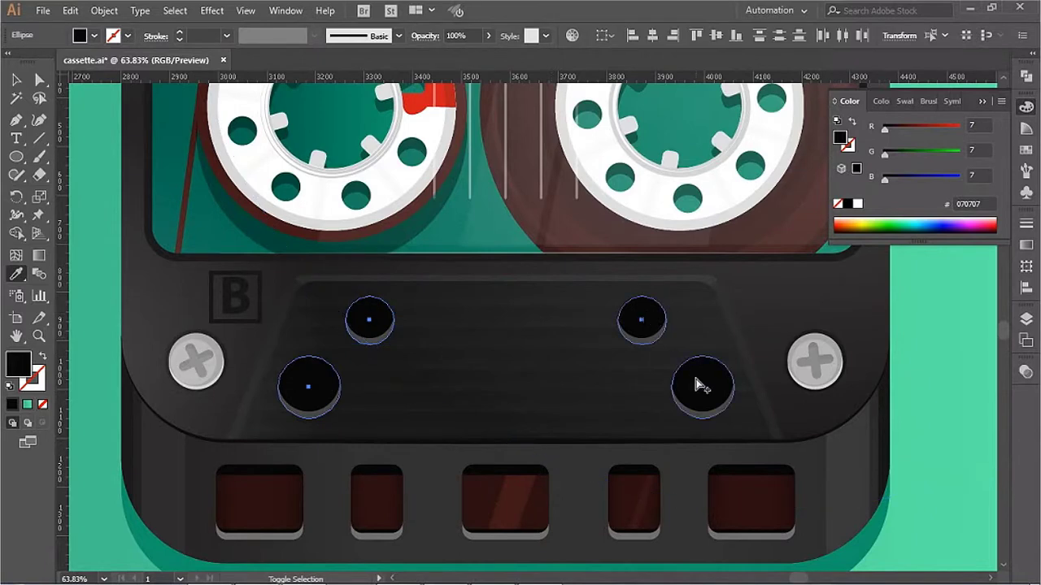
{"action": "key", "text": "ctrl+minus"}
{"action": "key", "text": "ctrl+minus"}
{"action": "left_click", "coordinate": [805, 162]}
{"action": "left_click_drag", "start_coordinate": [929, 153], "coordinate": [892, 160]}
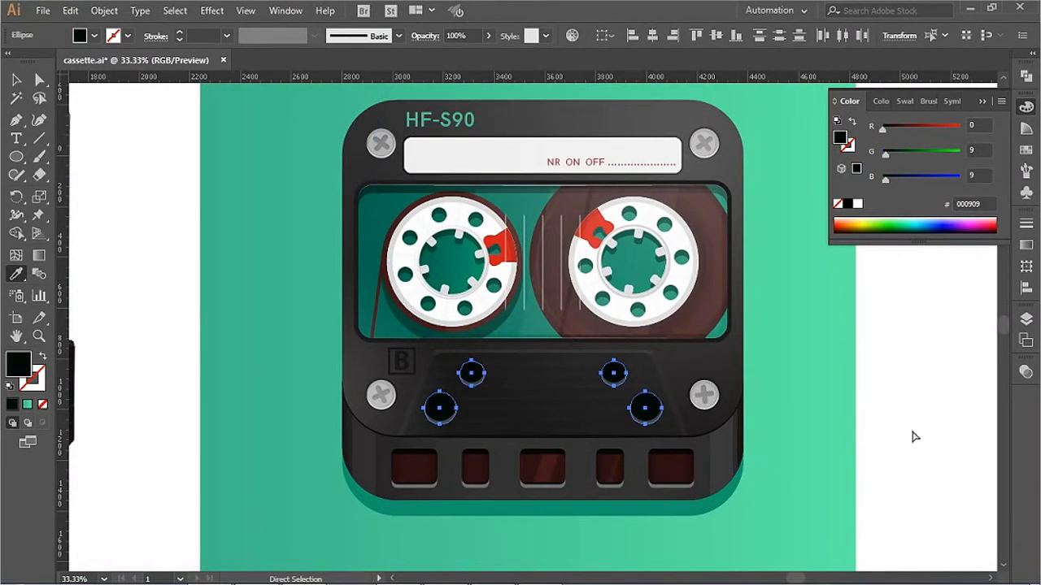
{"action": "scroll", "coordinate": [723, 449], "scroll_direction": "up", "scroll_amount": 3}
Step: Fill the three bottom slots with dark #000E0C
{"action": "left_click", "coordinate": [286, 341]}
{"action": "left_click", "coordinate": [410, 342], "text": "shift"}
{"action": "left_click", "coordinate": [514, 320], "text": "shift"}
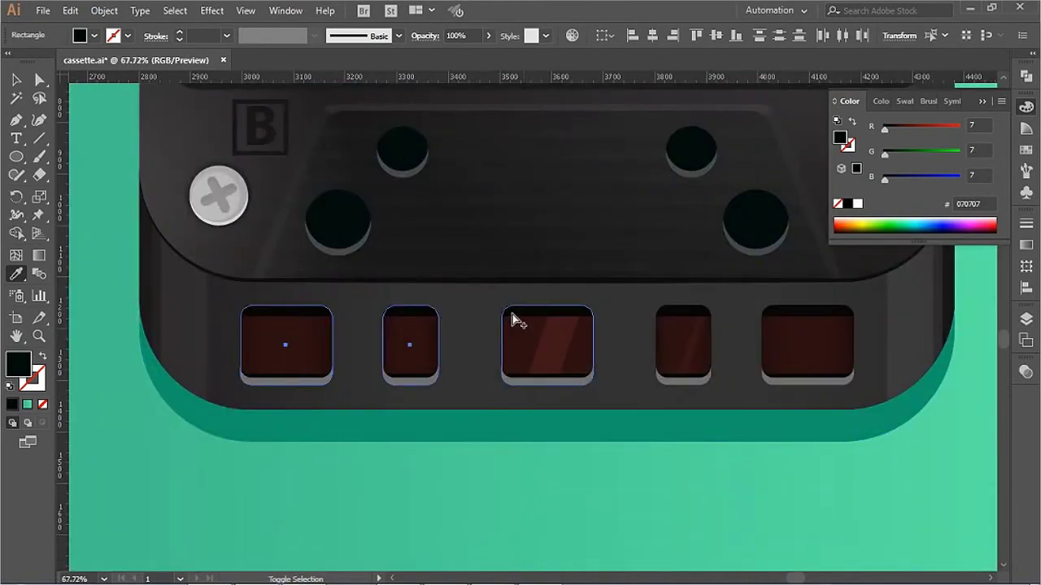
{"action": "left_click", "coordinate": [763, 239]}
{"action": "key", "text": "ctrl+shift+a"}
{"action": "key", "text": "ctrl+minus"}
{"action": "key", "text": "ctrl+minus"}
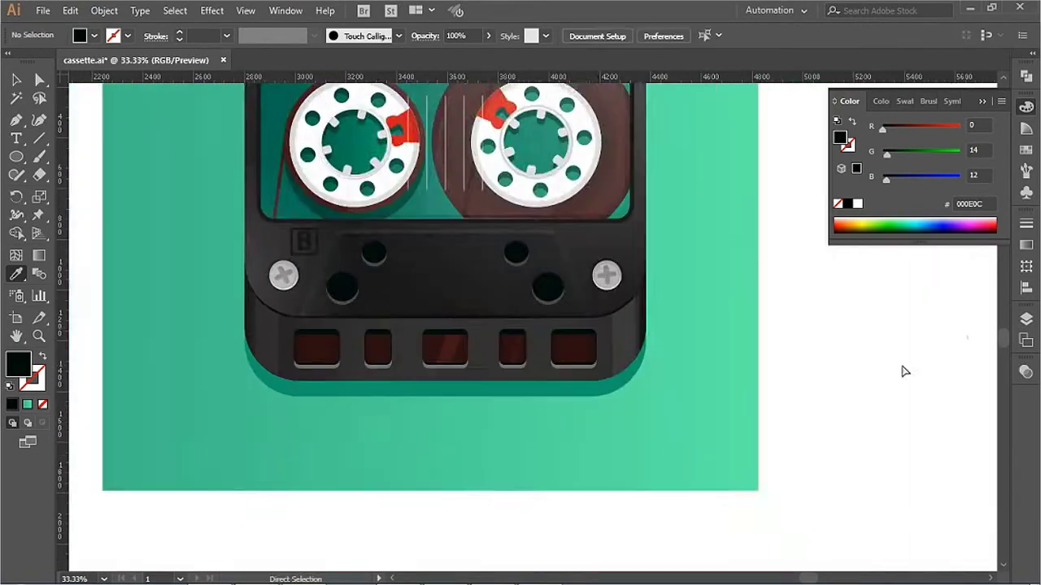
{"action": "key", "text": "ctrl+minus"}
{"action": "left_click_drag", "start_coordinate": [700, 422], "coordinate": [703, 430]}
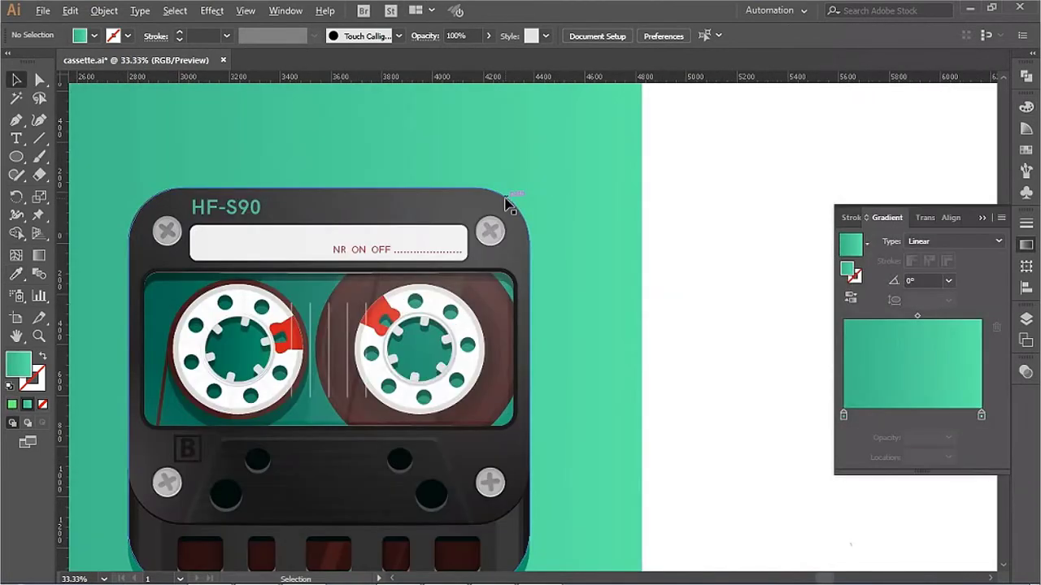
Step: Reposition a rounded outline shape and open the colour picker for the HF-S90 title's fill
{"action": "mouse_move", "coordinate": [505, 203]}
{"action": "left_mouse_down"}
{"action": "mouse_move", "coordinate": [582, 354]}
{"action": "mouse_move", "coordinate": [634, 348]}
{"action": "left_mouse_up"}
{"action": "scroll", "coordinate": [634, 348], "scroll_direction": "up", "scroll_amount": 2}
{"action": "scroll", "coordinate": [681, 392], "scroll_direction": "up", "scroll_amount": 1}
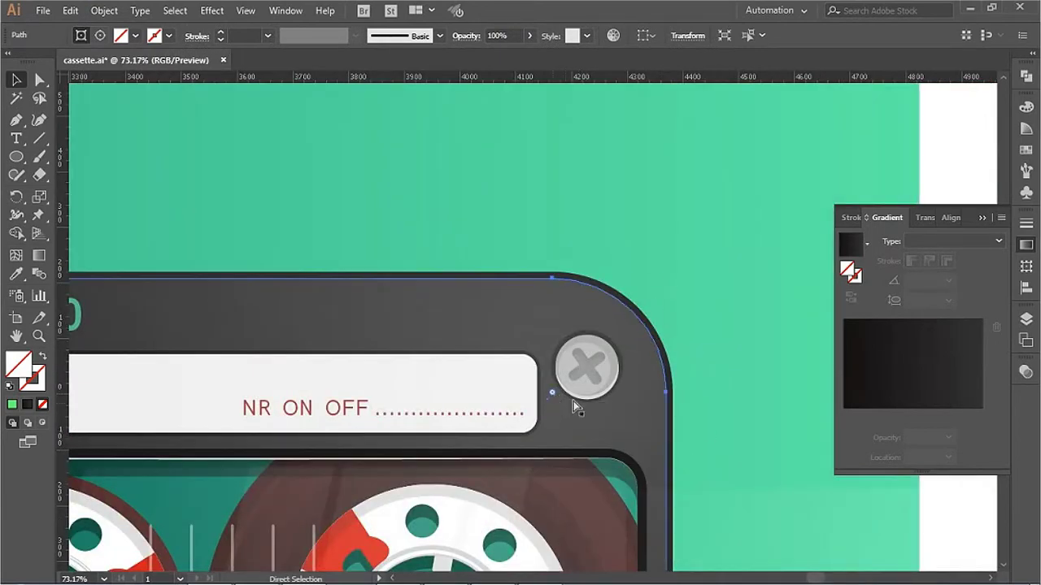
{"action": "scroll", "coordinate": [559, 397], "scroll_direction": "down", "scroll_amount": 3}
{"action": "left_click", "coordinate": [669, 395]}
{"action": "left_click", "coordinate": [325, 363]}
{"action": "double_click", "coordinate": [18, 366]}
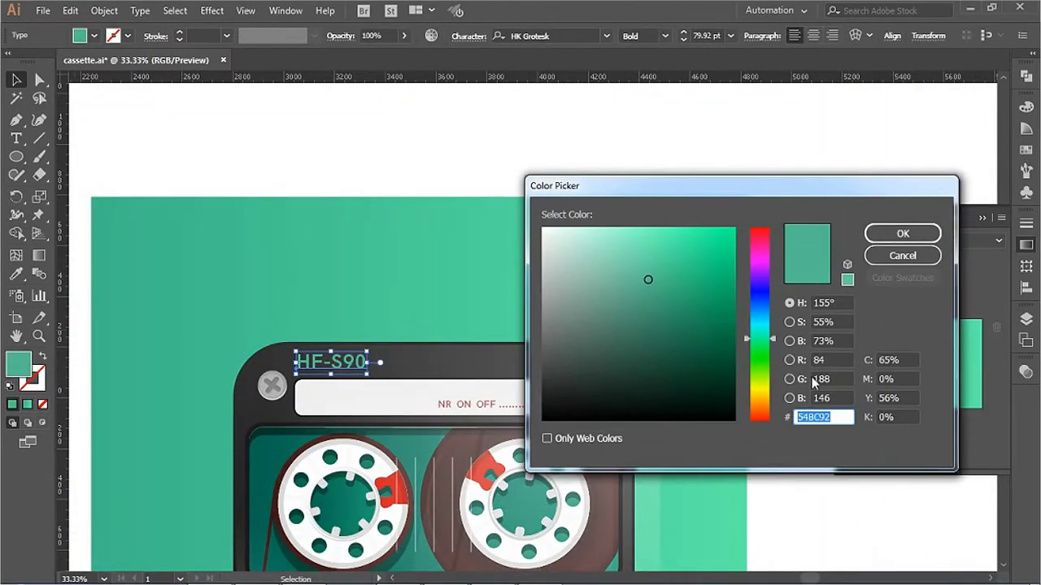
Step: Cancel the colour picker and set the glow circle's left gradient stop to RGB 54DE92
{"action": "left_click", "coordinate": [903, 256]}
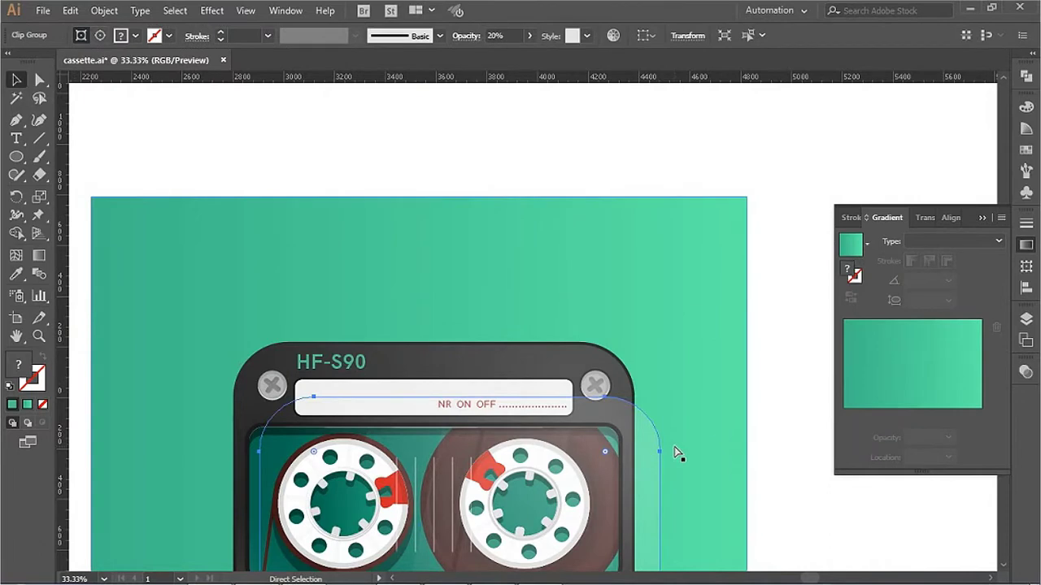
{"action": "left_click", "coordinate": [836, 507]}
{"action": "double_click", "coordinate": [843, 415]}
{"action": "left_click", "coordinate": [979, 153]}
{"action": "left_click", "coordinate": [894, 173]}
{"action": "type", "text": "54DE92"}
{"action": "key", "text": "Return"}
{"action": "double_click", "coordinate": [843, 411]}
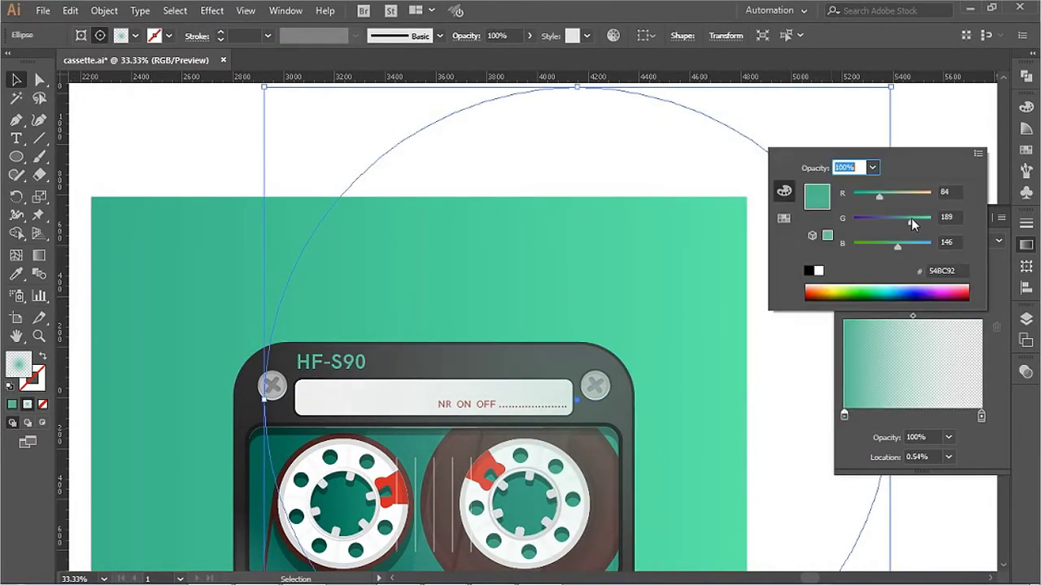
{"action": "left_click", "coordinate": [688, 363]}
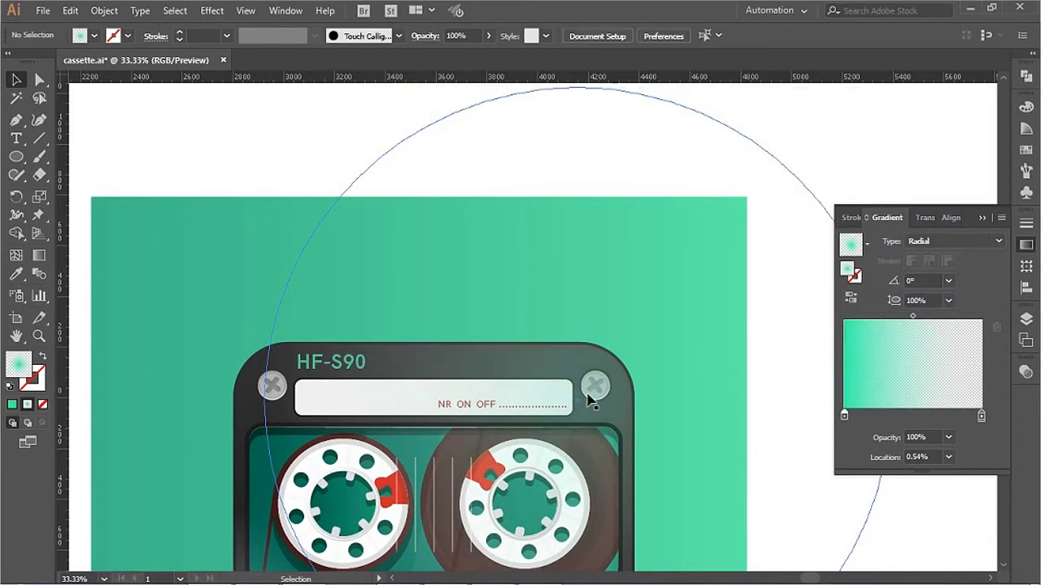
Step: Apply Color Burn blending to the cassette group and set the glow's left stop to light green
{"action": "left_click", "coordinate": [622, 428]}
{"action": "left_click", "coordinate": [1026, 371]}
{"action": "left_click", "coordinate": [872, 389]}
{"action": "left_click", "coordinate": [875, 155]}
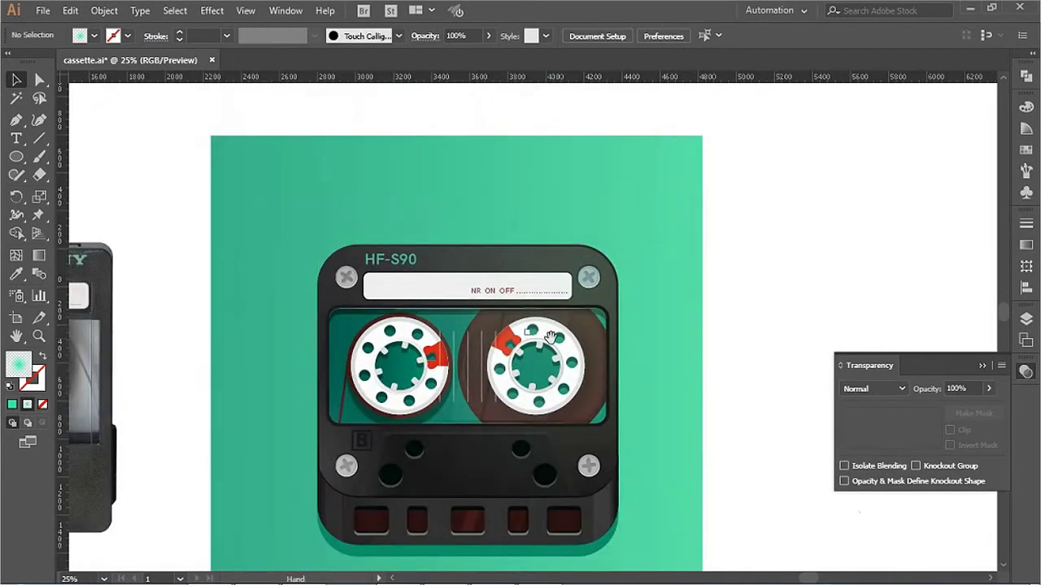
{"action": "left_click", "coordinate": [1027, 244]}
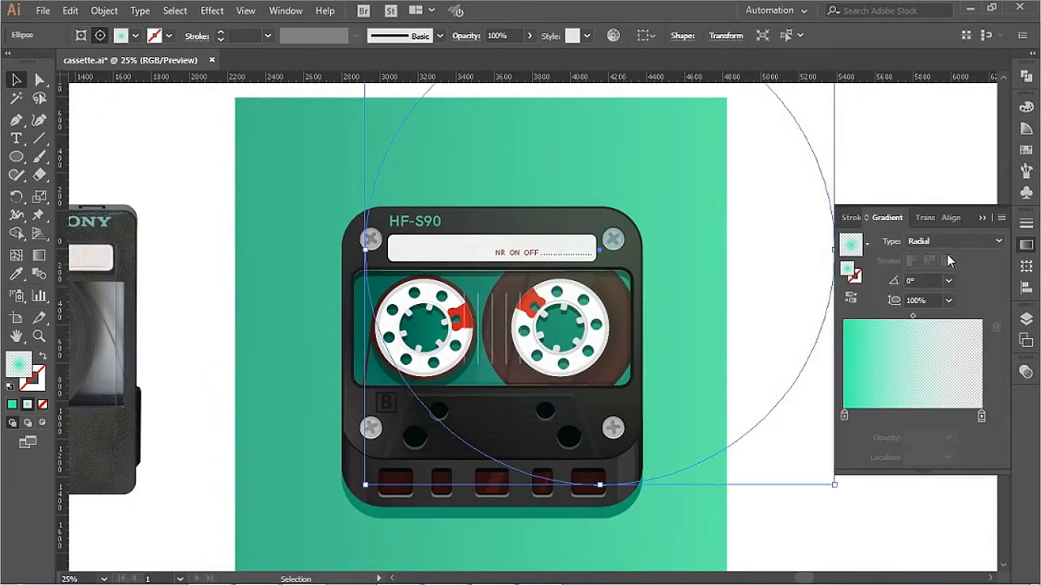
{"action": "double_click", "coordinate": [844, 416]}
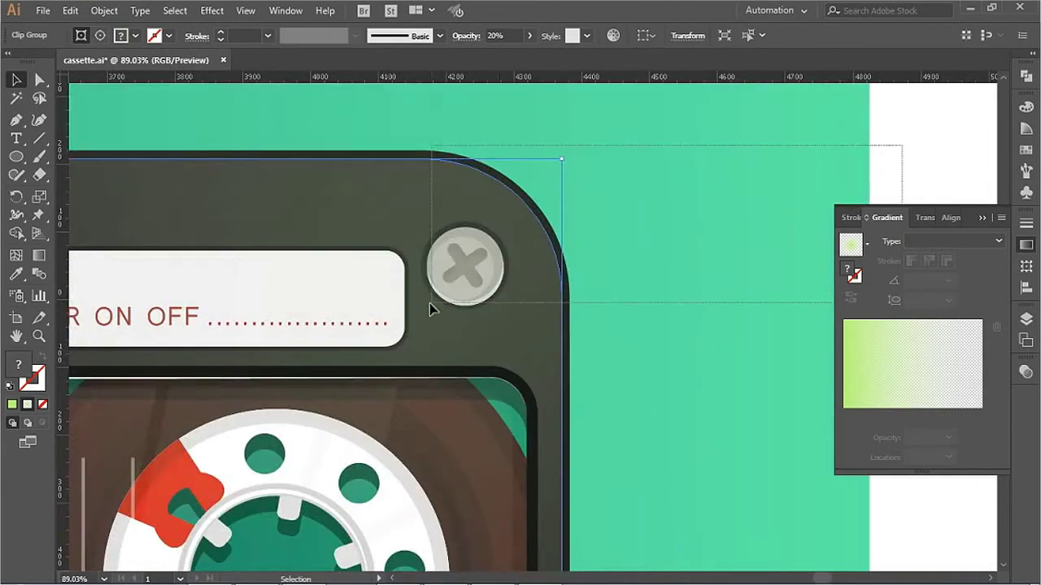
Step: Select the top-right screw's anchor points, then deselect them
{"action": "key", "text": "a"}
{"action": "left_click", "coordinate": [460, 276]}
{"action": "left_click", "coordinate": [632, 315]}
{"action": "scroll", "coordinate": [601, 305], "scroll_direction": "down", "scroll_amount": 5}
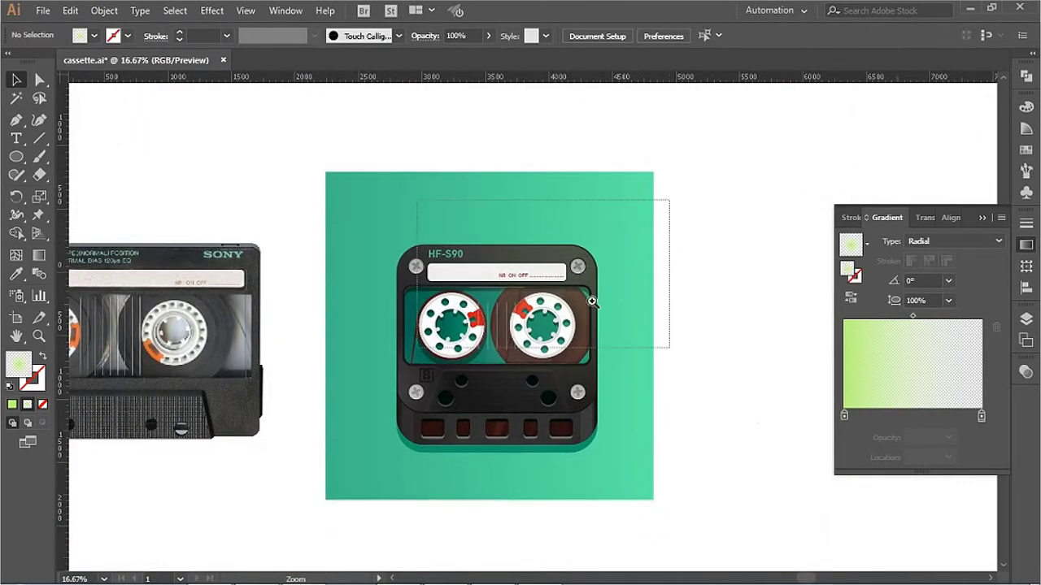
{"action": "scroll", "coordinate": [561, 252], "scroll_direction": "up", "scroll_amount": 4}
{"action": "scroll", "coordinate": [549, 242], "scroll_direction": "up", "scroll_amount": 4}
{"action": "scroll", "coordinate": [550, 242], "scroll_direction": "down", "scroll_amount": 4}
{"action": "scroll", "coordinate": [550, 243], "scroll_direction": "down", "scroll_amount": 3}
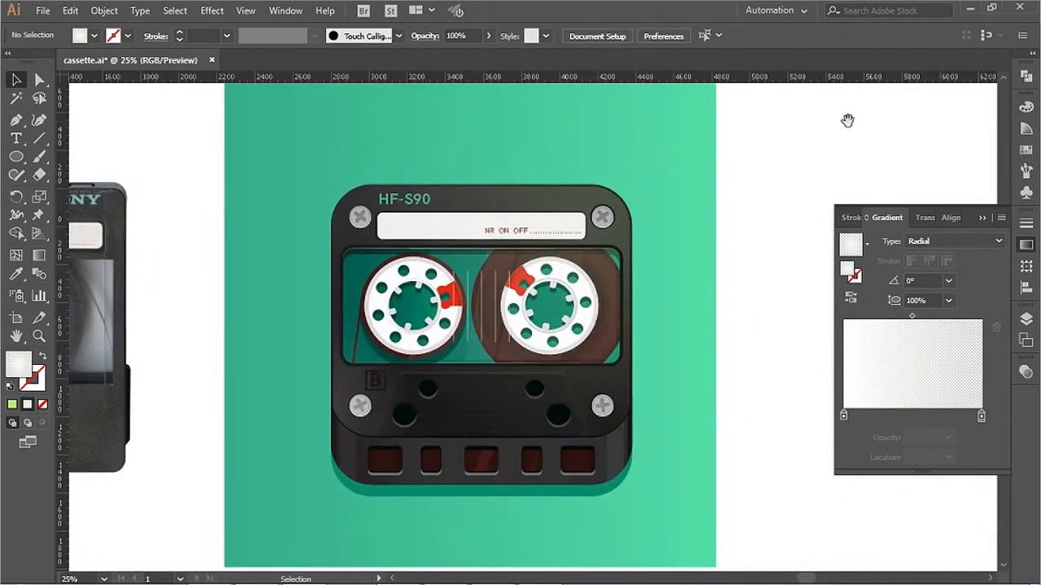
Step: Set the top-right screw's outer ring stroke to dark grey RGB 61,61,61
{"action": "scroll", "coordinate": [601, 216], "scroll_direction": "up", "scroll_amount": 10}
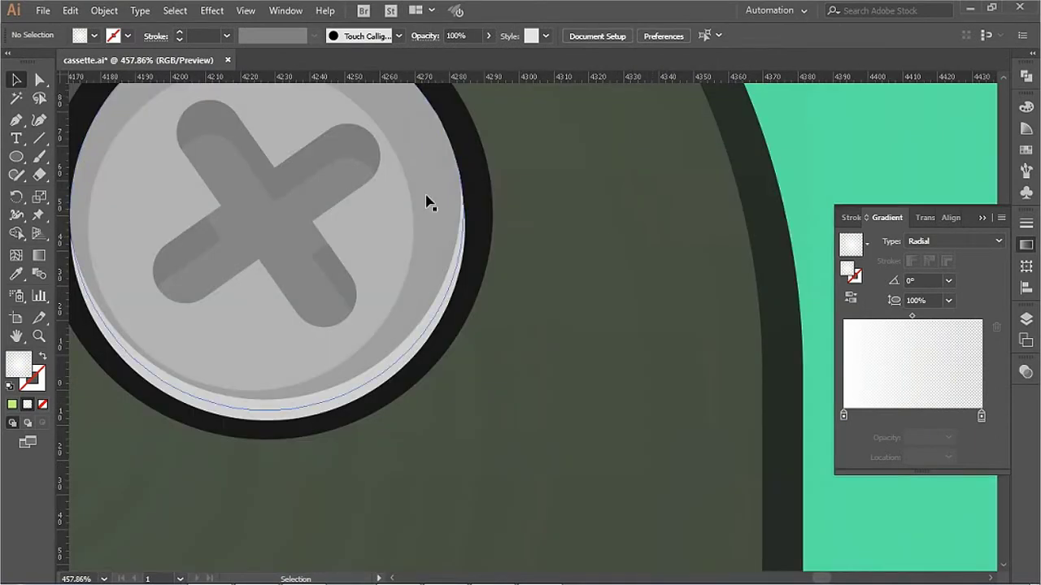
{"action": "left_click", "coordinate": [309, 168]}
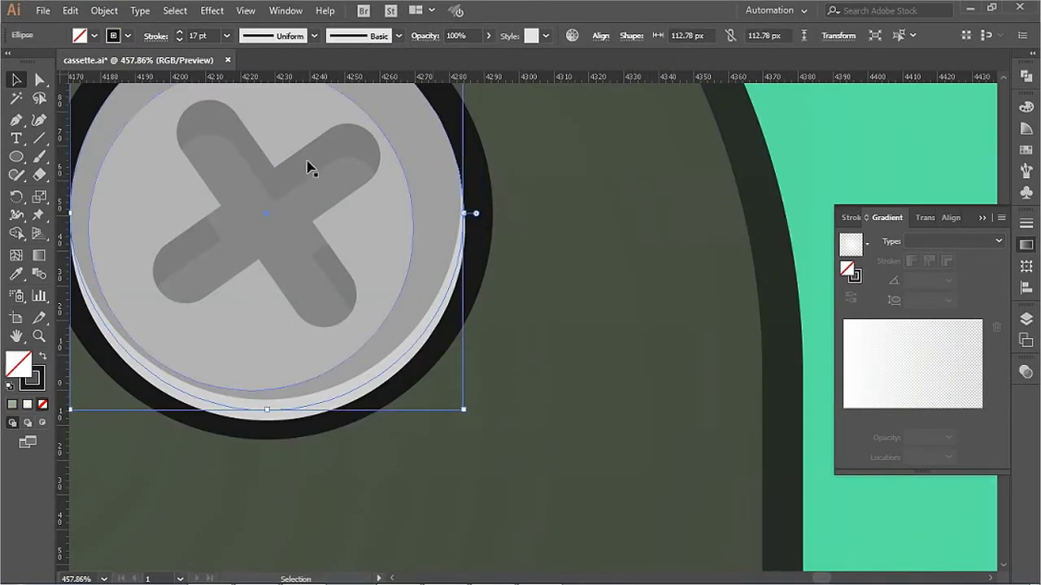
{"action": "left_click", "coordinate": [1026, 372]}
{"action": "left_click", "coordinate": [1026, 106]}
{"action": "left_click_drag", "start_coordinate": [884, 130], "coordinate": [903, 128]}
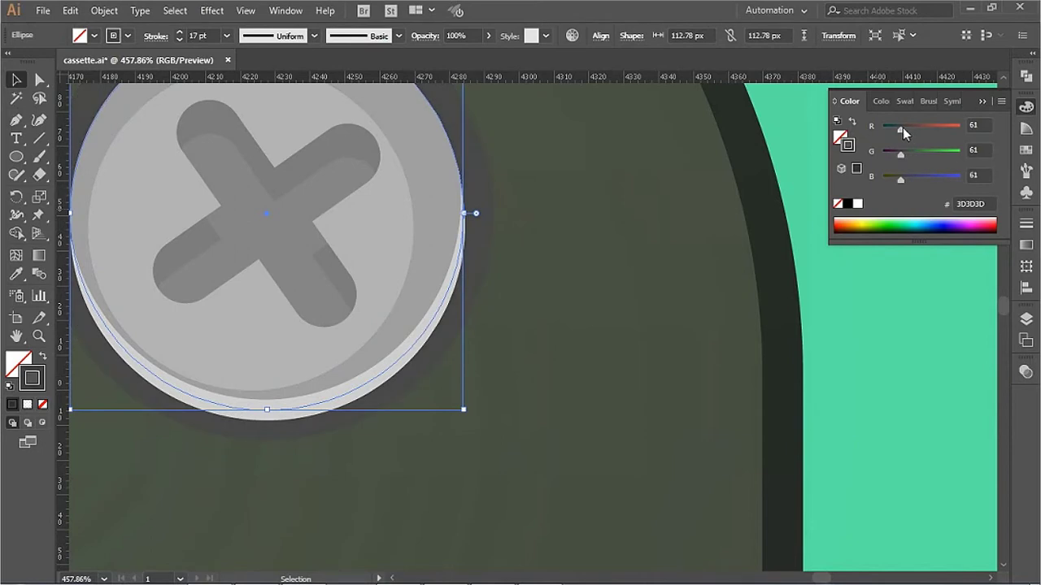
Step: Blend the screw ring with Multiply at 22% opacity
{"action": "left_click", "coordinate": [1026, 371]}
{"action": "left_click", "coordinate": [870, 389]}
{"action": "left_click", "coordinate": [864, 129]}
{"action": "left_click", "coordinate": [989, 389]}
{"action": "left_click_drag", "start_coordinate": [987, 408], "coordinate": [940, 412]}
{"action": "key", "text": "ctrl+minus"}
{"action": "key", "text": "ctrl+minus"}
{"action": "key", "text": "ctrl+minus"}
{"action": "key", "text": "ctrl+minus"}
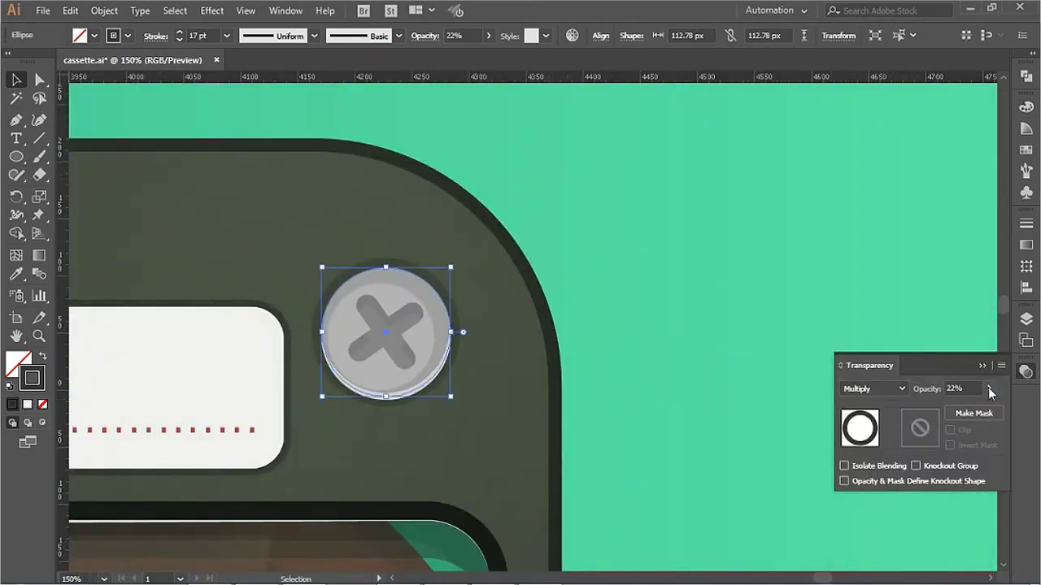
{"action": "key", "text": "ctrl+shift+a"}
{"action": "scroll", "coordinate": [511, 344], "scroll_direction": "down", "scroll_amount": 5}
{"action": "scroll", "coordinate": [734, 360], "scroll_direction": "down", "scroll_amount": 2}
{"action": "scroll", "coordinate": [421, 337], "scroll_direction": "up", "scroll_amount": 1}
Step: Select the cassette group, then the large glow ellipse
{"action": "left_click", "coordinate": [421, 338]}
{"action": "key", "text": "ctrl+plus"}
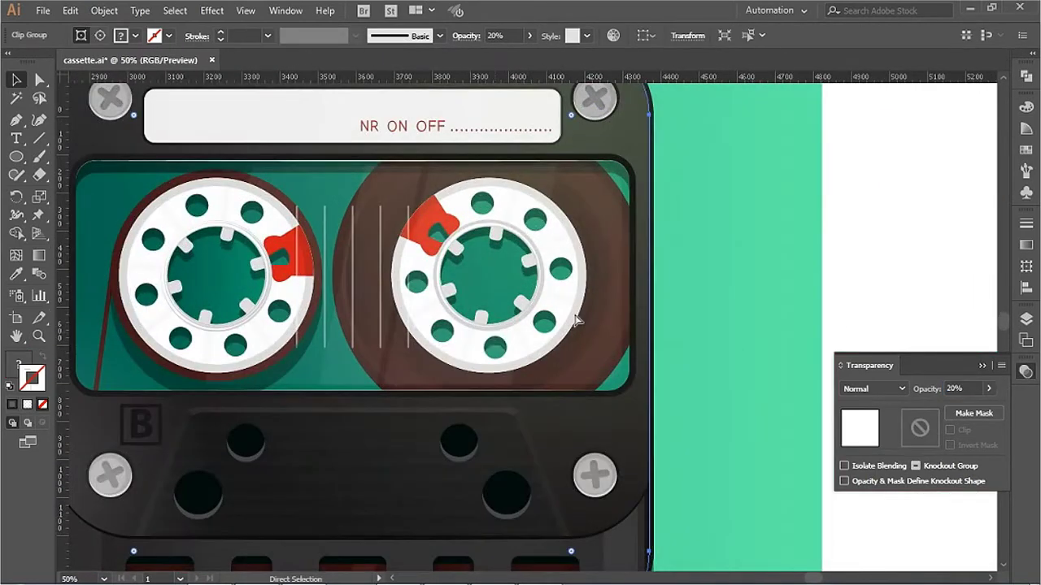
{"action": "key", "text": "ctrl+minus"}
{"action": "left_click", "coordinate": [396, 379]}
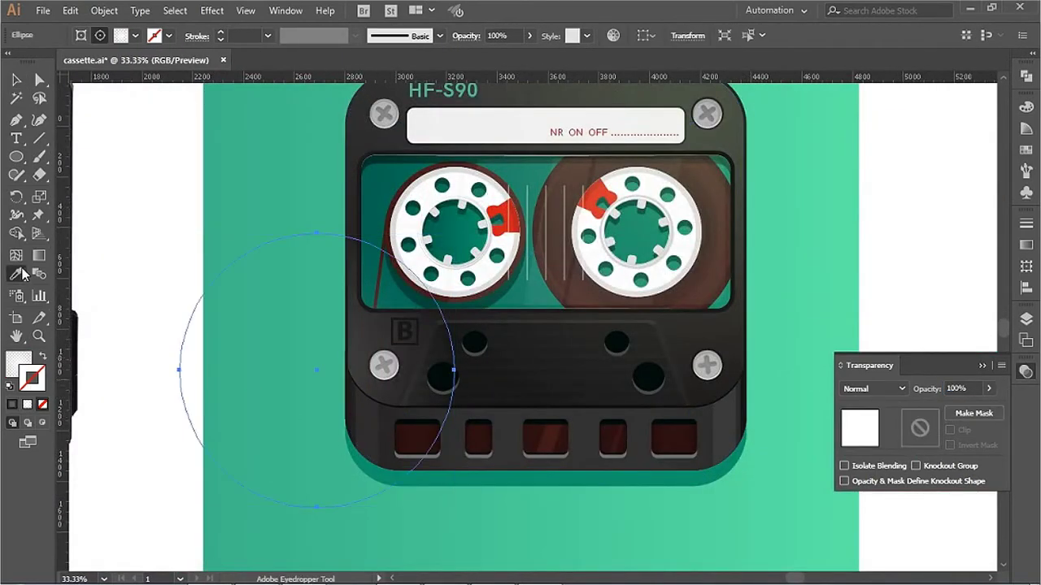
Step: Copy a sampled fill onto the ellipse with the Eyedropper
{"action": "key", "text": "i"}
{"action": "left_click", "coordinate": [687, 183]}
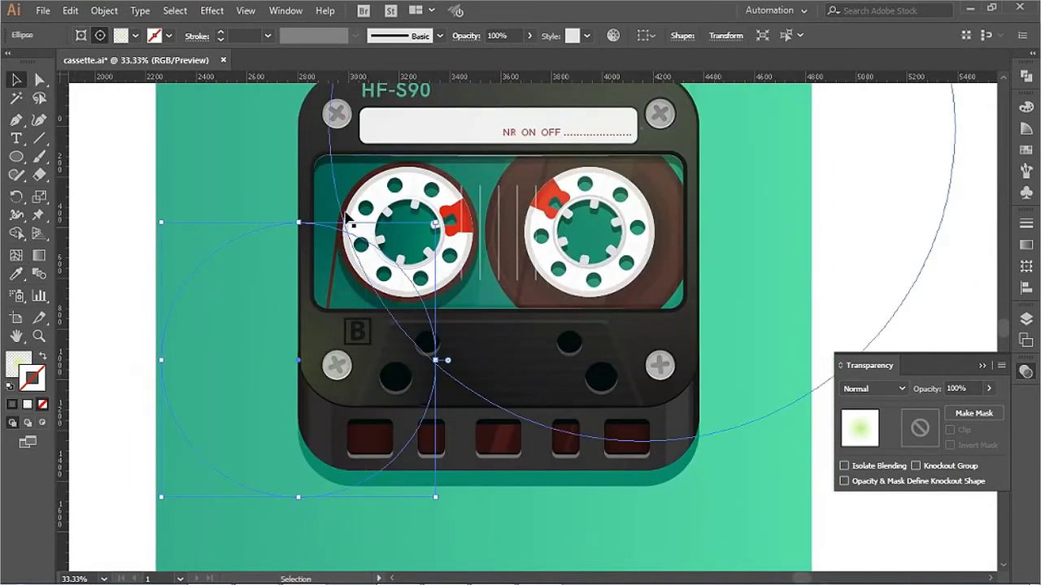
{"action": "key", "text": "ctrl+minus"}
{"action": "left_click", "coordinate": [813, 240]}
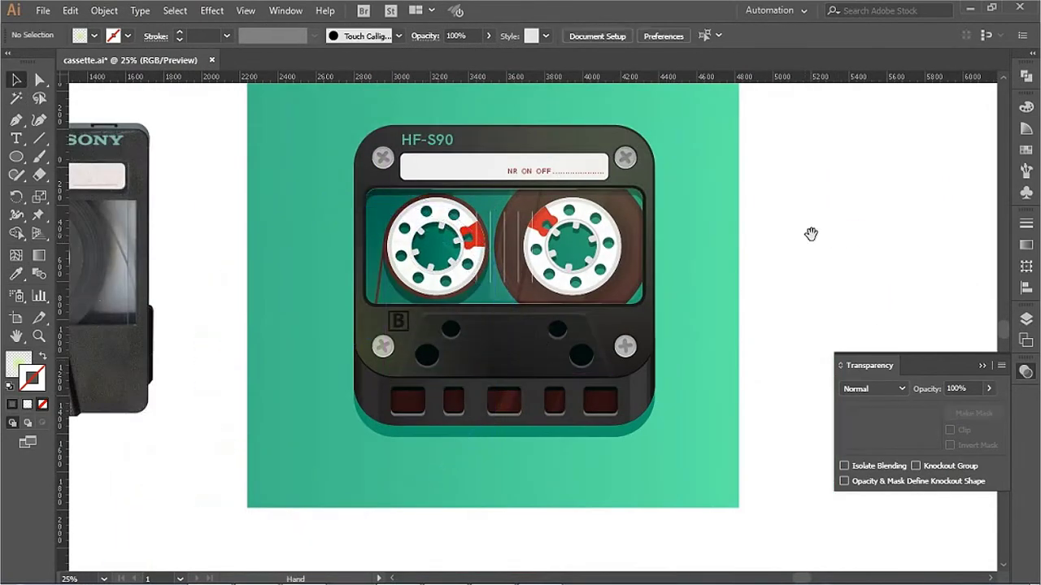
Step: Inspect the translucent shading groups and the large circular outline on the cassette
{"action": "left_click", "coordinate": [398, 370]}
{"action": "scroll", "coordinate": [477, 309], "scroll_direction": "up", "scroll_amount": 5}
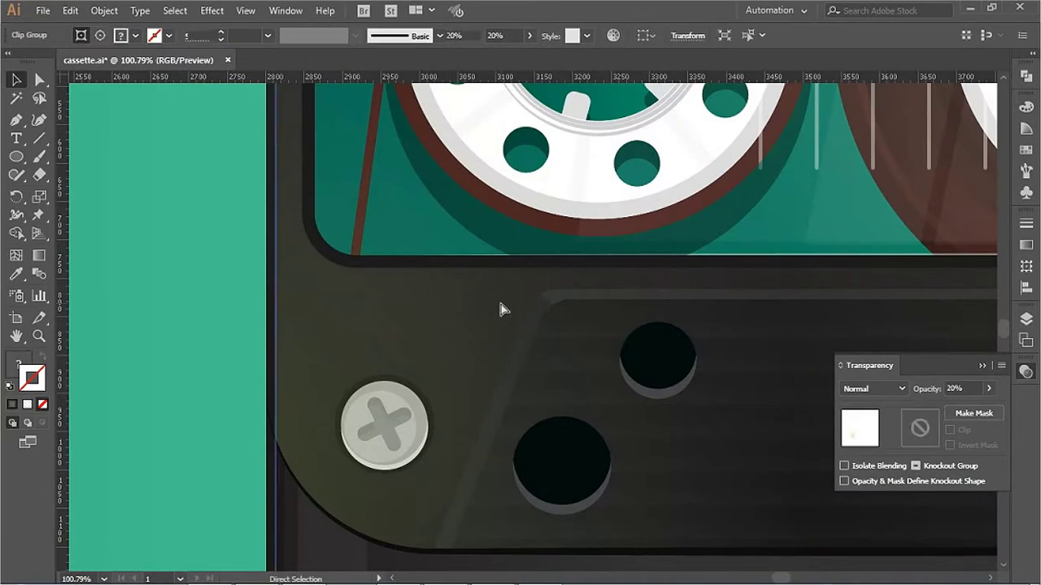
{"action": "left_click", "coordinate": [360, 360]}
{"action": "left_click", "coordinate": [286, 175]}
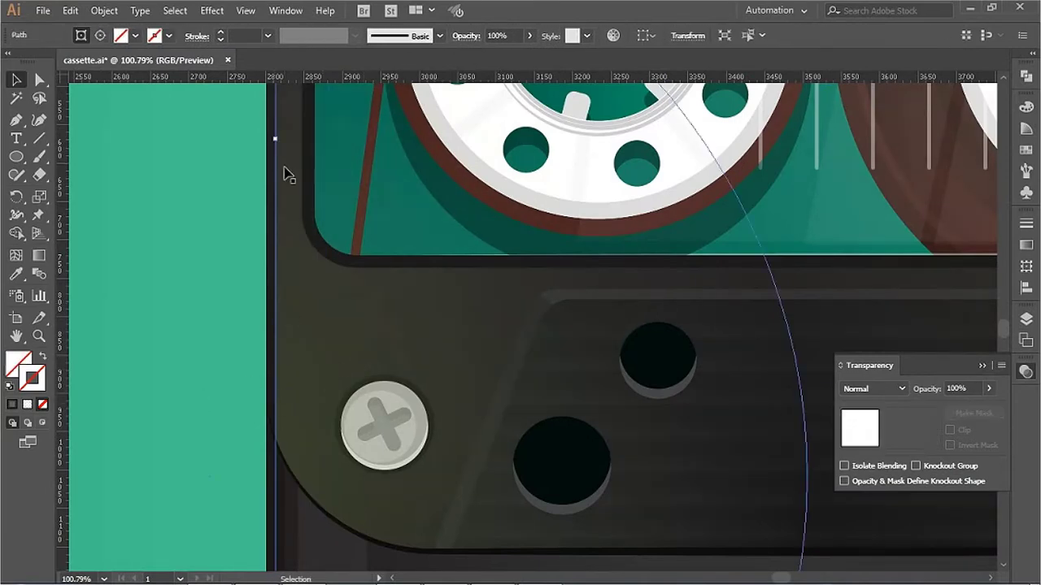
{"action": "scroll", "coordinate": [485, 274], "scroll_direction": "down", "scroll_amount": 5}
{"action": "scroll", "coordinate": [499, 302], "scroll_direction": "up", "scroll_amount": 3}
{"action": "left_click", "coordinate": [499, 302]}
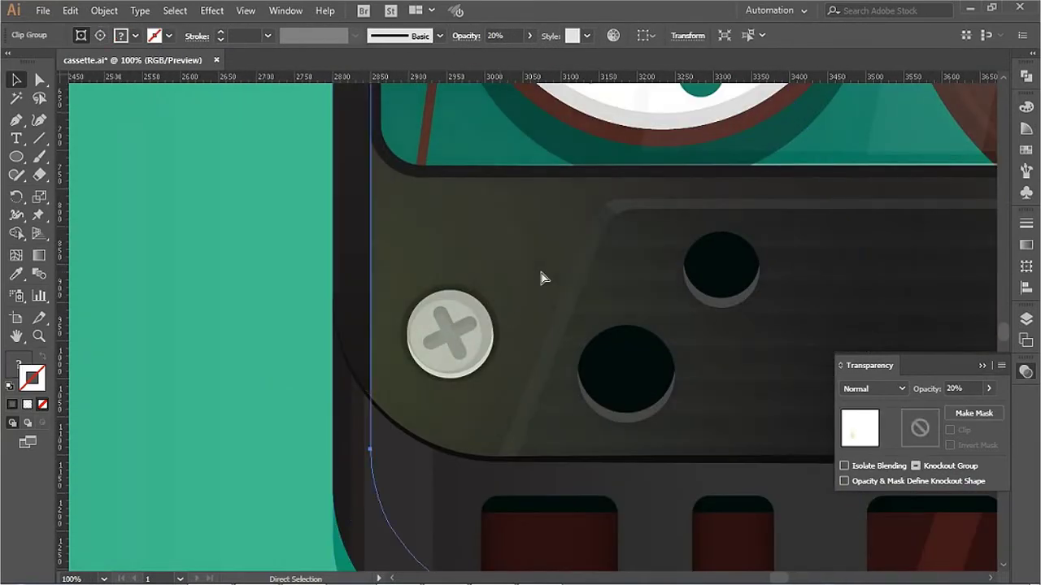
Step: Give the B badge a Multiply blend mode in the Transparency panel
{"action": "left_click", "coordinate": [544, 278]}
{"action": "key", "text": "ctrl+minus"}
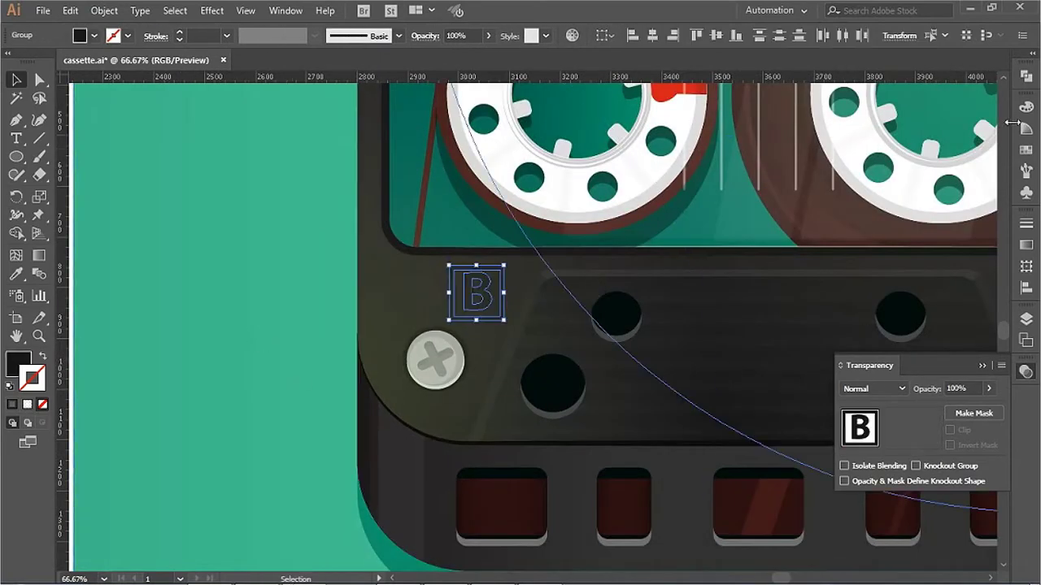
{"action": "left_click", "coordinate": [1026, 107]}
{"action": "key", "text": "a"}
{"action": "key", "text": "ctrl+minus"}
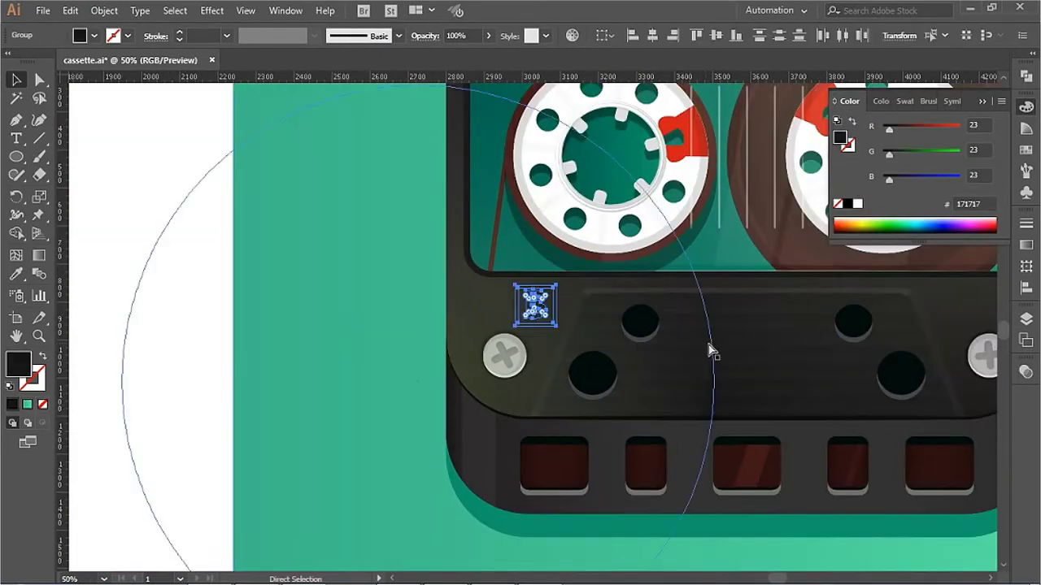
{"action": "scroll", "coordinate": [581, 327], "scroll_direction": "right", "scroll_amount": 3}
{"action": "left_click", "coordinate": [1026, 373]}
{"action": "left_click", "coordinate": [871, 386]}
{"action": "left_click", "coordinate": [871, 139]}
{"action": "left_click", "coordinate": [1026, 107]}
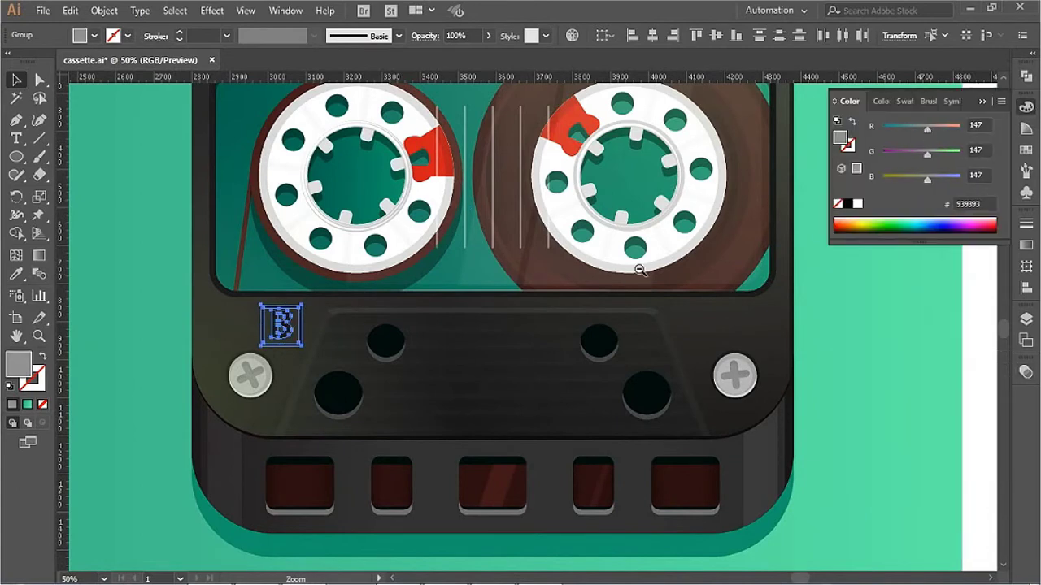
Step: Deselect the badge and examine the lower cassette body shading group
{"action": "key", "text": "ctrl+minus"}
{"action": "key", "text": "ctrl+minus"}
{"action": "left_click", "coordinate": [808, 379]}
{"action": "scroll", "coordinate": [639, 349], "scroll_direction": "left", "scroll_amount": 1}
{"action": "scroll", "coordinate": [639, 349], "scroll_direction": "left", "scroll_amount": 1}
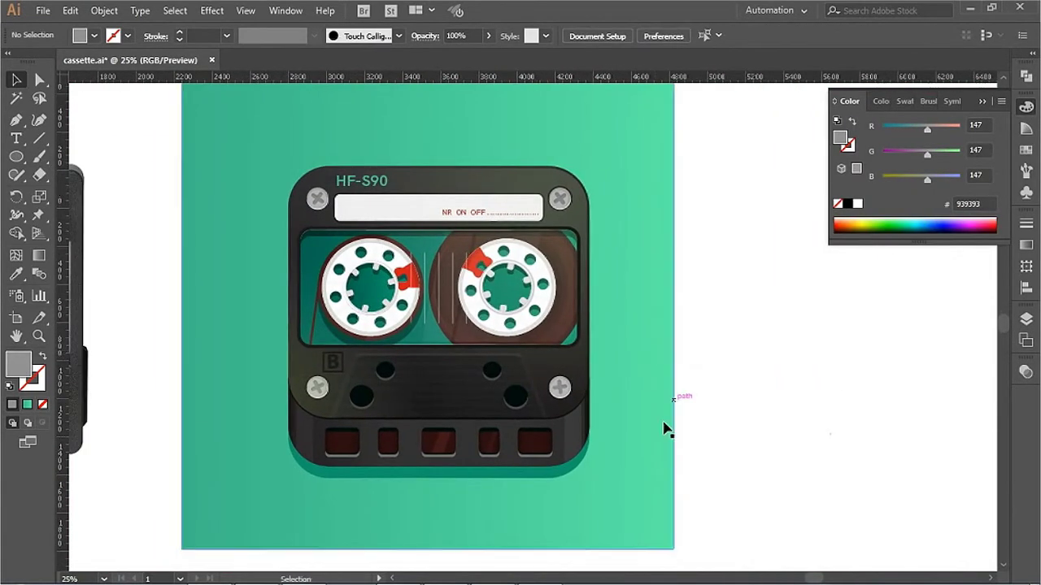
{"action": "left_click", "coordinate": [312, 406]}
{"action": "scroll", "coordinate": [298, 399], "scroll_direction": "up", "scroll_amount": 3}
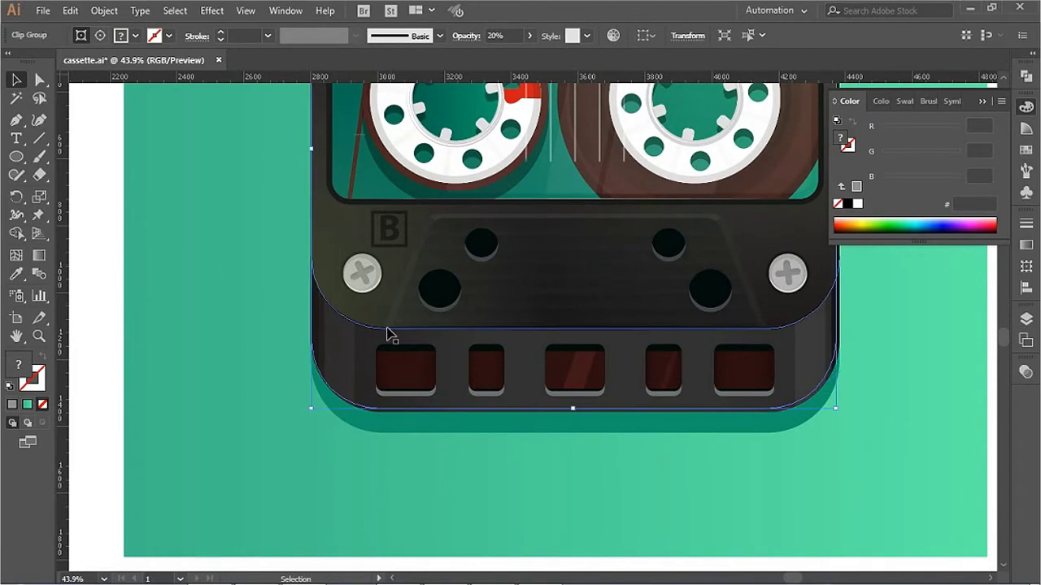
{"action": "key", "text": "ctrl+minus"}
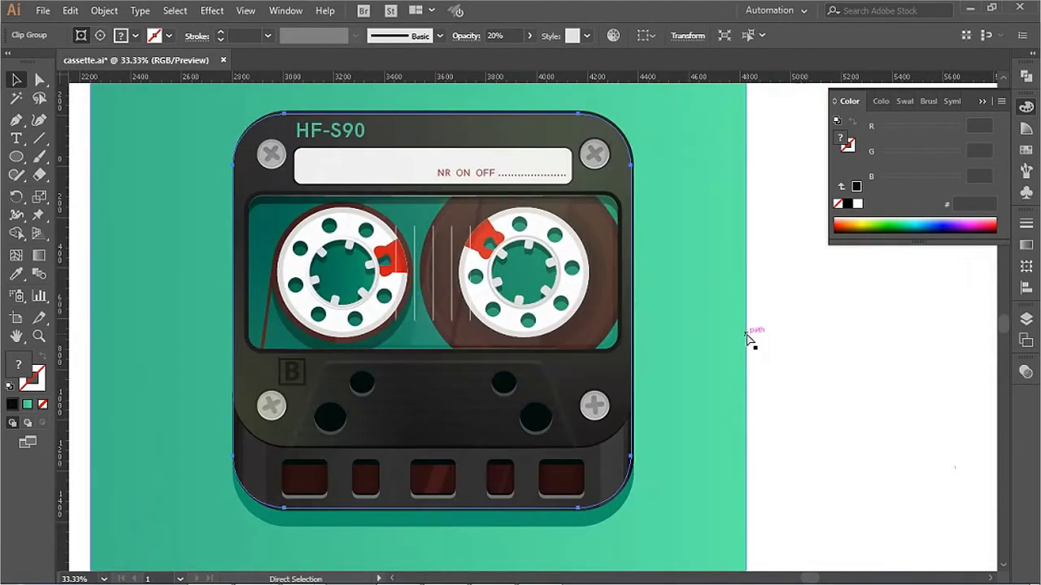
{"action": "left_click_drag", "start_coordinate": [705, 509], "coordinate": [645, 524]}
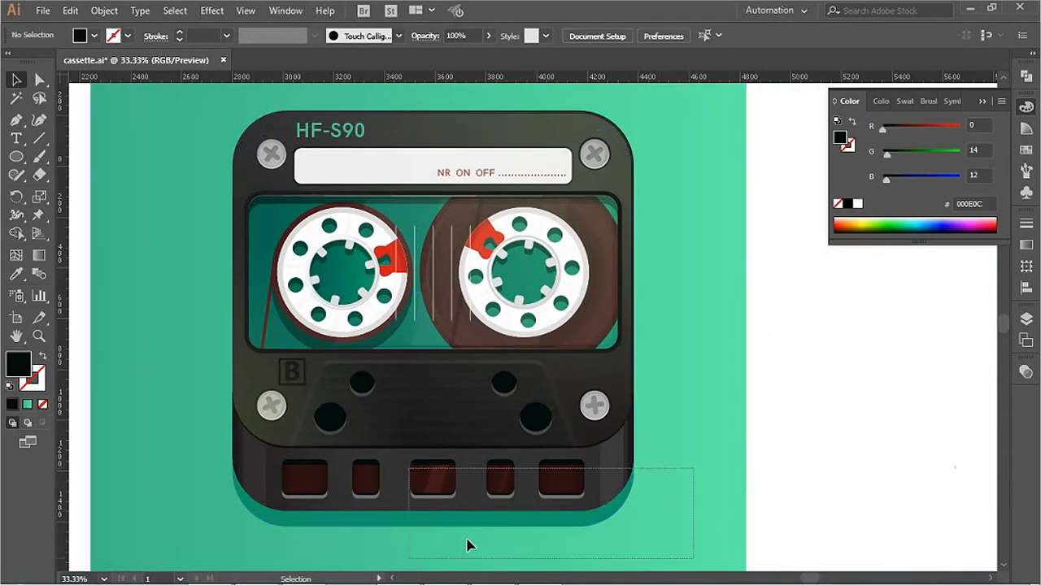
Step: Direct-select the lower body paths and the five buttons
{"action": "scroll", "coordinate": [687, 474], "scroll_direction": "down", "scroll_amount": 3}
{"action": "key", "text": "a"}
{"action": "left_click_drag", "start_coordinate": [671, 371], "coordinate": [295, 429]}
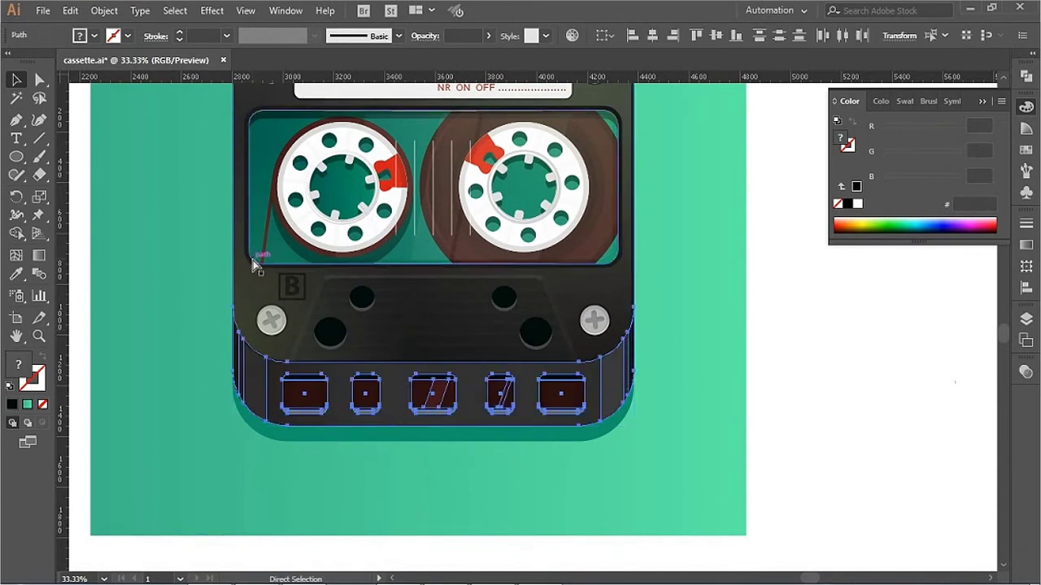
{"action": "left_click", "coordinate": [231, 303]}
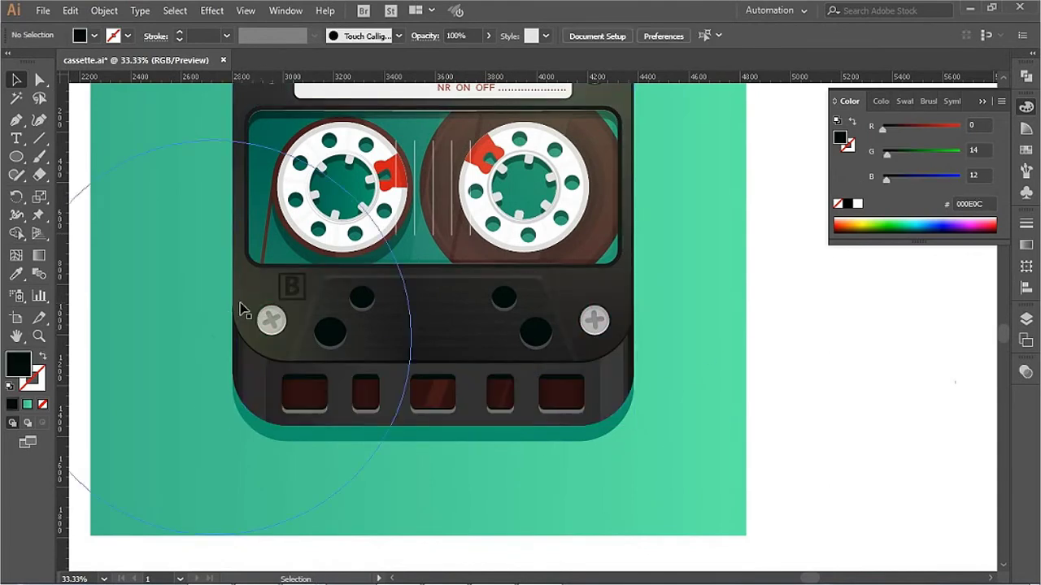
{"action": "left_click", "coordinate": [325, 376]}
{"action": "left_click_drag", "start_coordinate": [687, 379], "coordinate": [411, 470]}
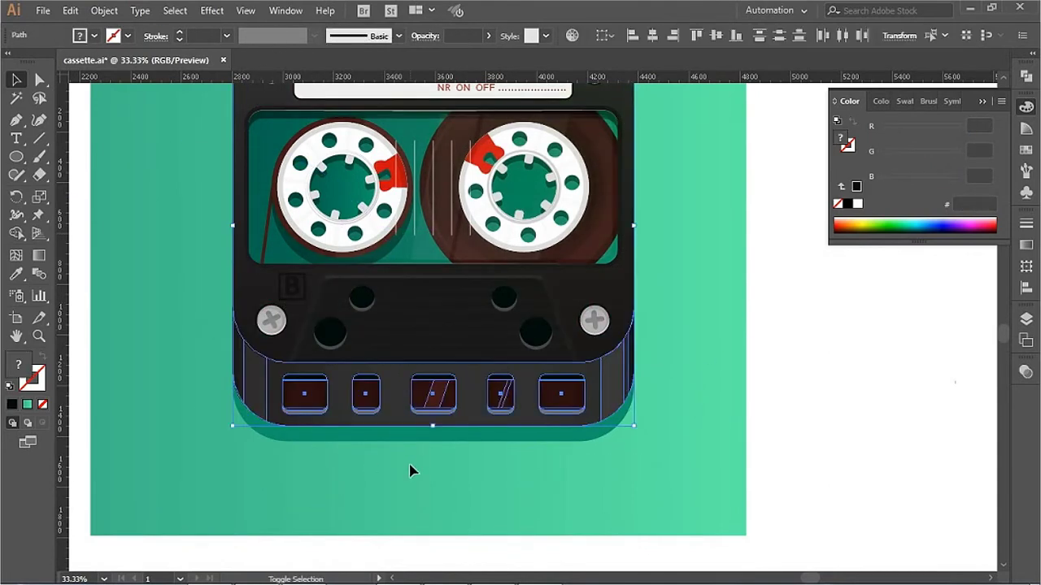
{"action": "left_click_drag", "start_coordinate": [252, 142], "coordinate": [272, 141]}
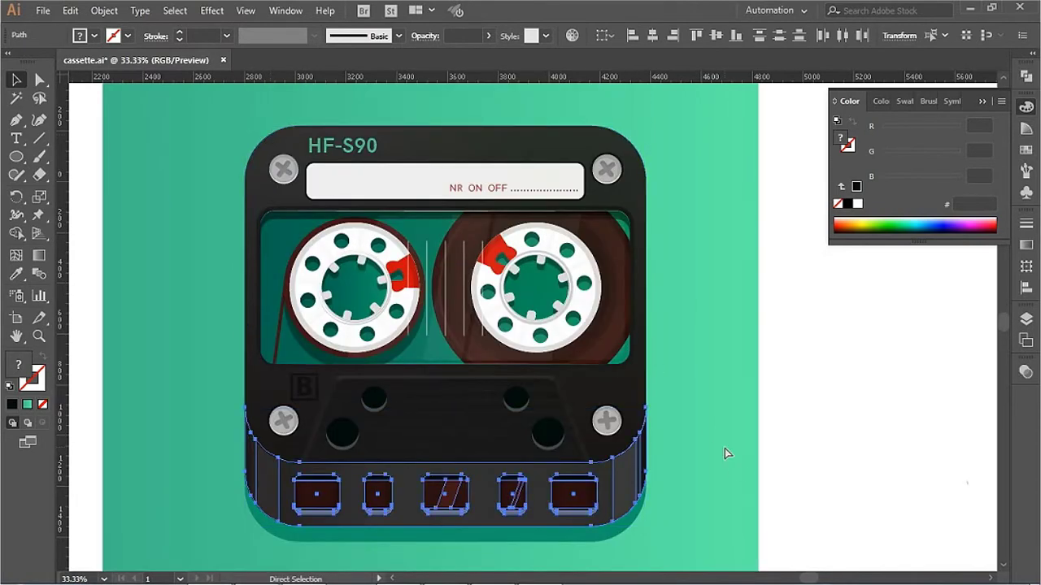
Step: Check the whole cassette shading group, clear the selection, and select the right reel group
{"action": "key", "text": "v"}
{"action": "left_click", "coordinate": [479, 494]}
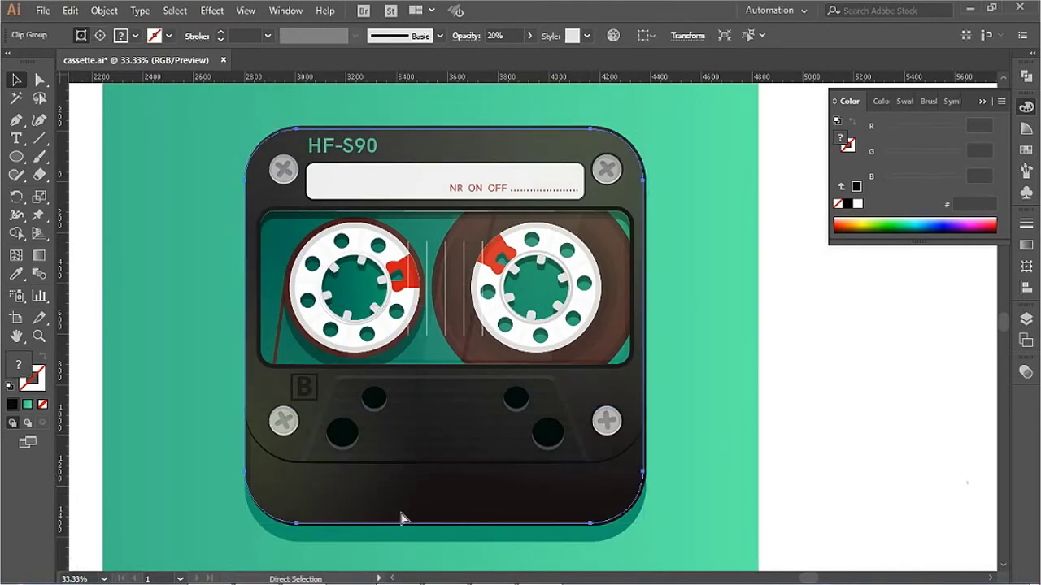
{"action": "key", "text": "ctrl+z"}
{"action": "key", "text": "ctrl+shift+a"}
{"action": "scroll", "coordinate": [546, 441], "scroll_direction": "down", "scroll_amount": 1}
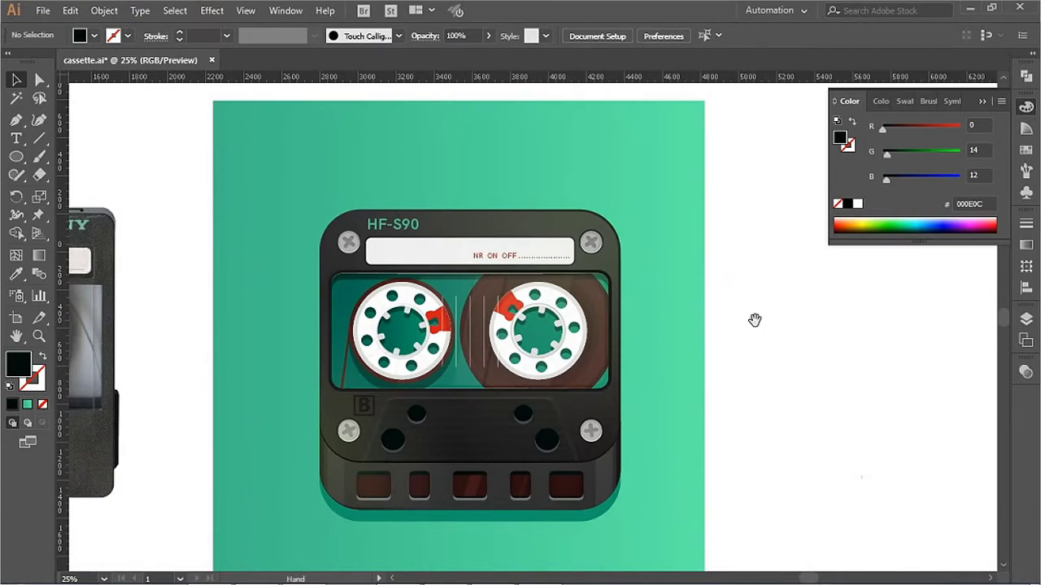
{"action": "scroll", "coordinate": [569, 358], "scroll_direction": "up", "scroll_amount": 3}
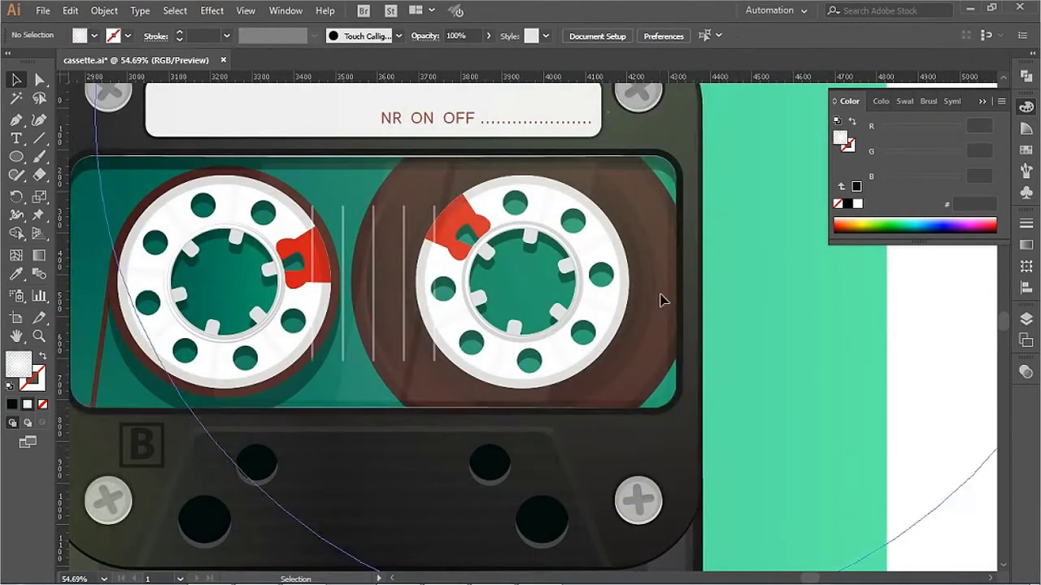
{"action": "left_click", "coordinate": [662, 239]}
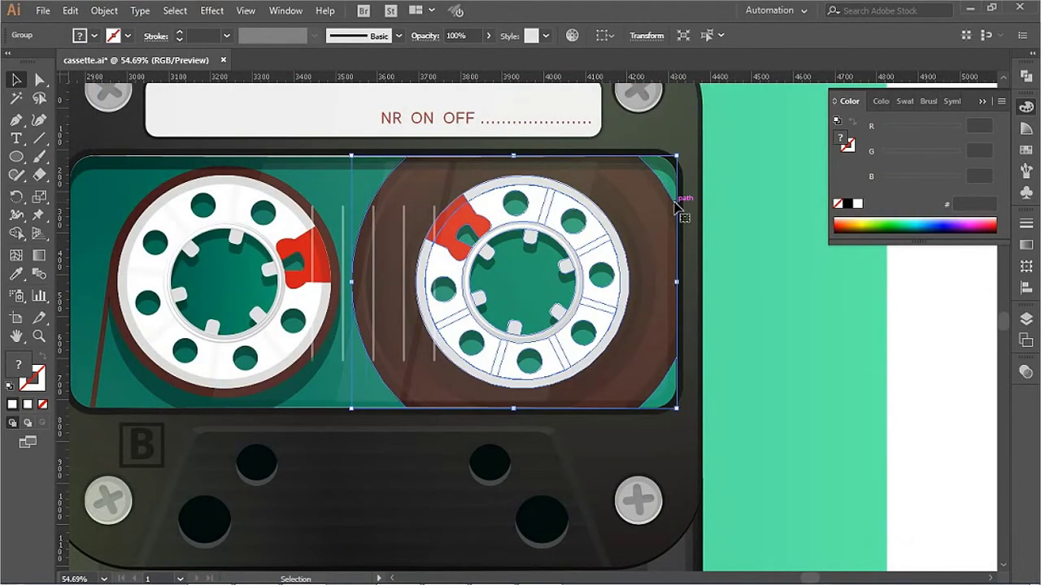
Step: Isolate the right reel group and trim the dark tape shape below the window
{"action": "double_click", "coordinate": [399, 290]}
{"action": "mouse_move", "coordinate": [425, 386]}
{"action": "left_mouse_down"}
{"action": "mouse_move", "coordinate": [372, 339]}
{"action": "mouse_move", "coordinate": [371, 365]}
{"action": "left_mouse_up"}
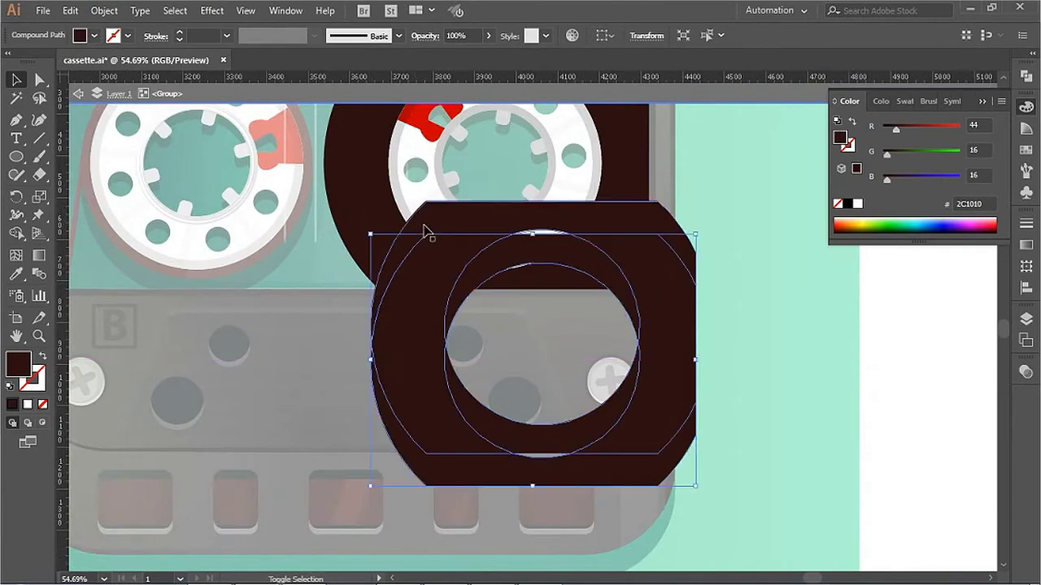
{"action": "left_click_drag", "start_coordinate": [409, 210], "coordinate": [634, 396]}
{"action": "left_click", "coordinate": [15, 79]}
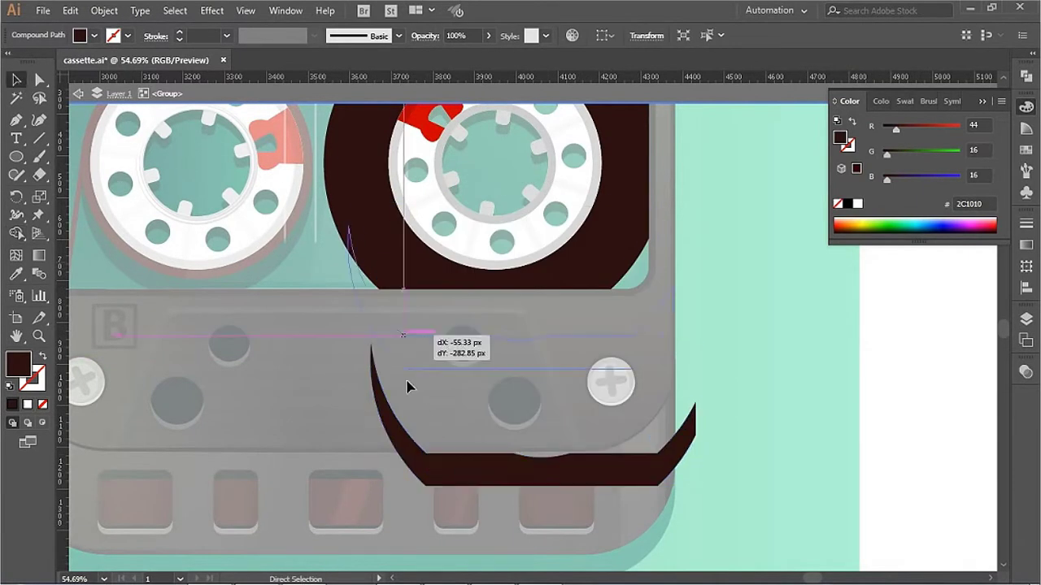
{"action": "left_click_drag", "start_coordinate": [407, 423], "coordinate": [360, 258]}
{"action": "key", "text": "v"}
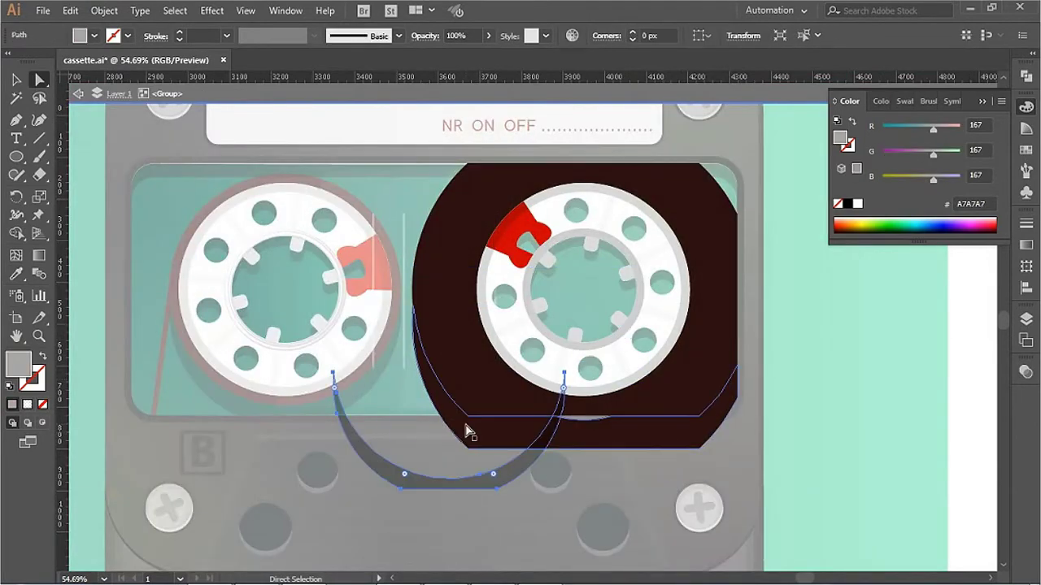
{"action": "key", "text": "ctrl+z"}
{"action": "key", "text": "ctrl+z"}
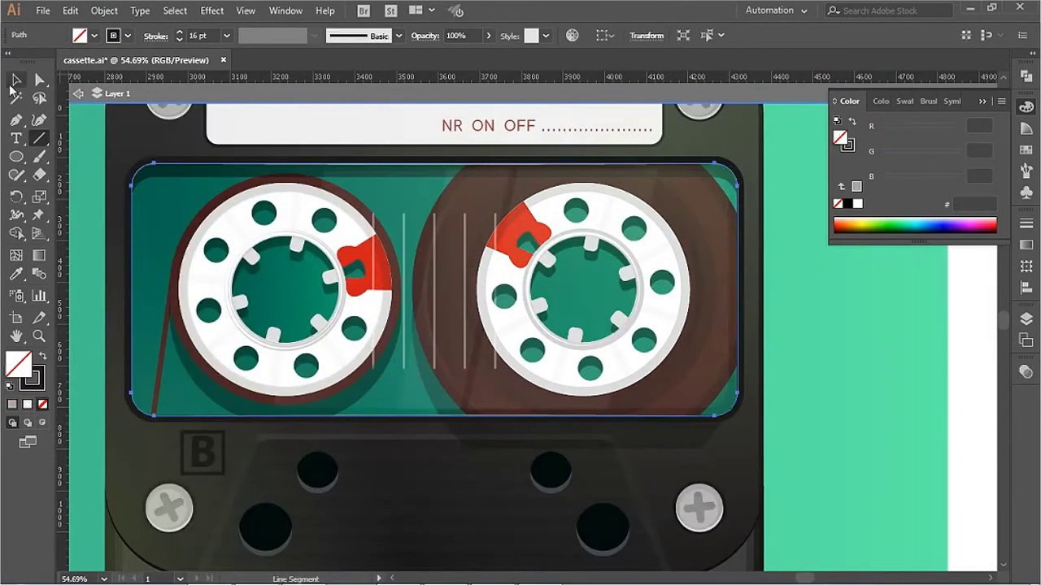
{"action": "key", "text": "v"}
Step: Remove the dark tape shape's stroke and exit isolation mode
{"action": "left_click", "coordinate": [665, 447]}
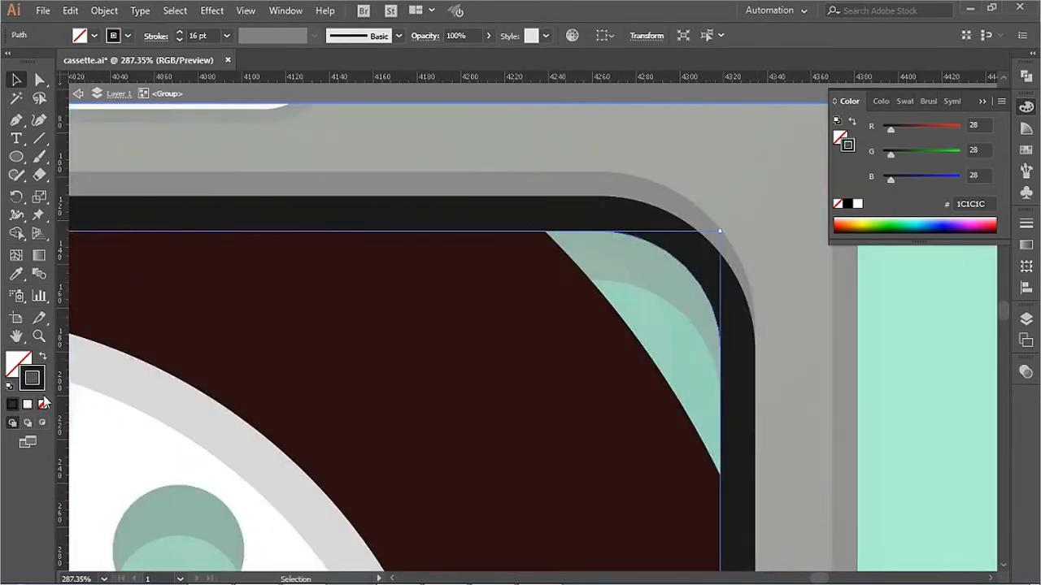
{"action": "left_click", "coordinate": [43, 404]}
{"action": "key", "text": "ctrl+minus"}
{"action": "key", "text": "ctrl+minus"}
{"action": "key", "text": "ctrl+minus"}
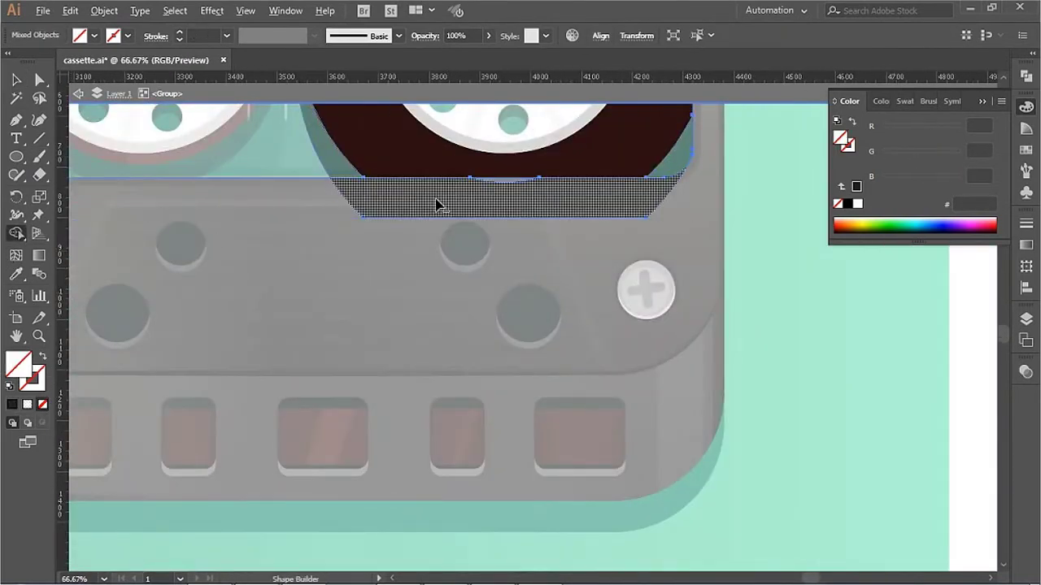
{"action": "scroll", "coordinate": [412, 232], "scroll_direction": "up", "scroll_amount": 3}
{"action": "key", "text": "Escape"}
{"action": "key", "text": "ctrl+minus"}
{"action": "key", "text": "ctrl+minus"}
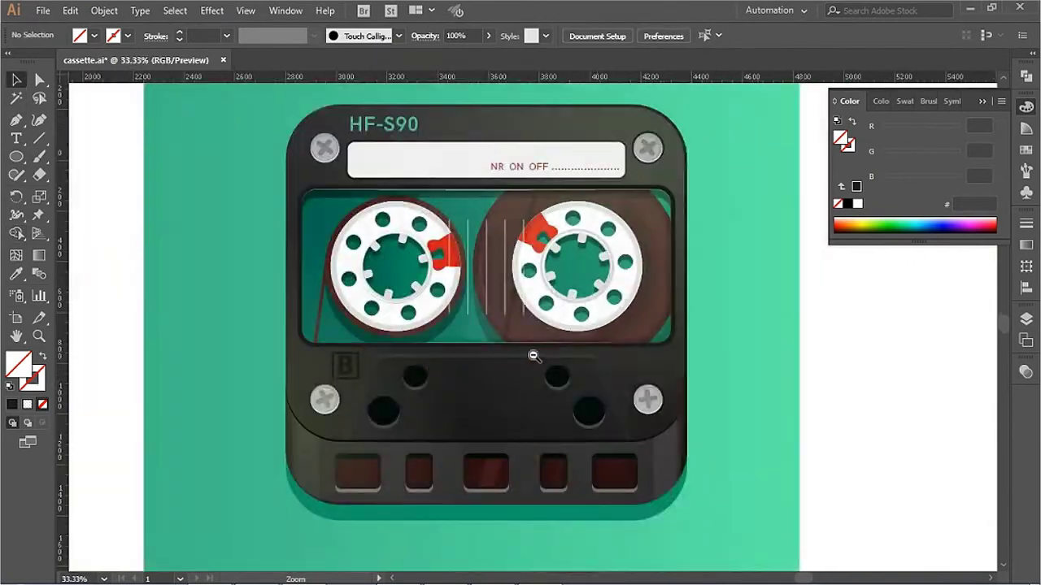
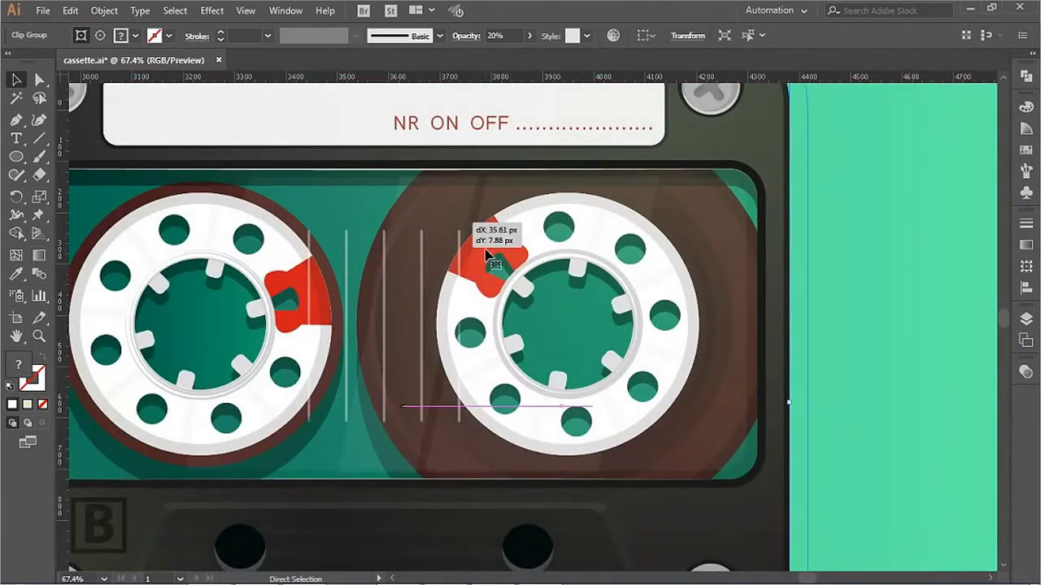
Step: Inside the right reel group, apply the sampled outline style to the reel circle and set it to Multiply
{"action": "key", "text": "v"}
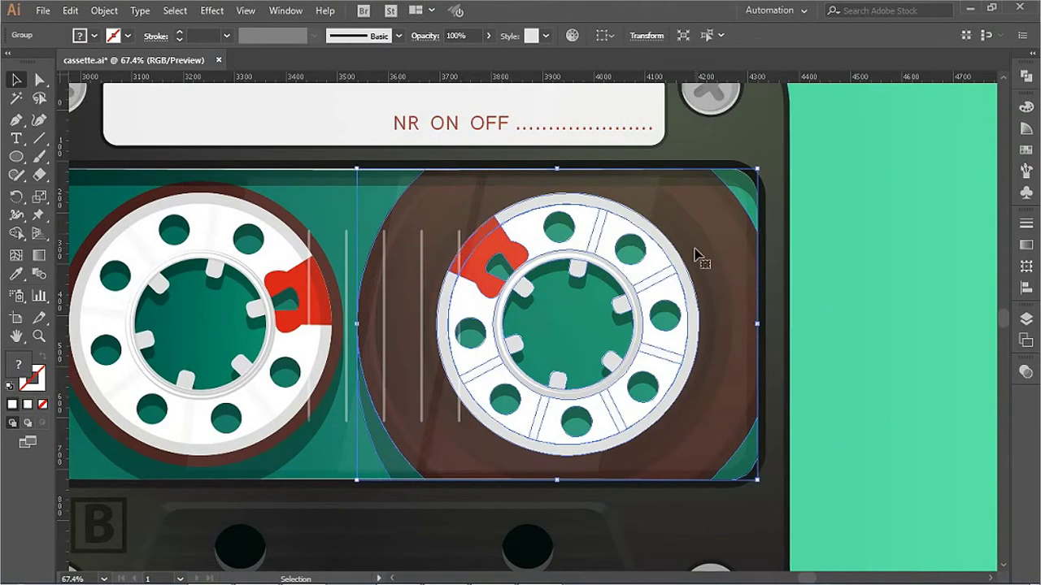
{"action": "double_click", "coordinate": [678, 254]}
{"action": "left_click", "coordinate": [657, 225]}
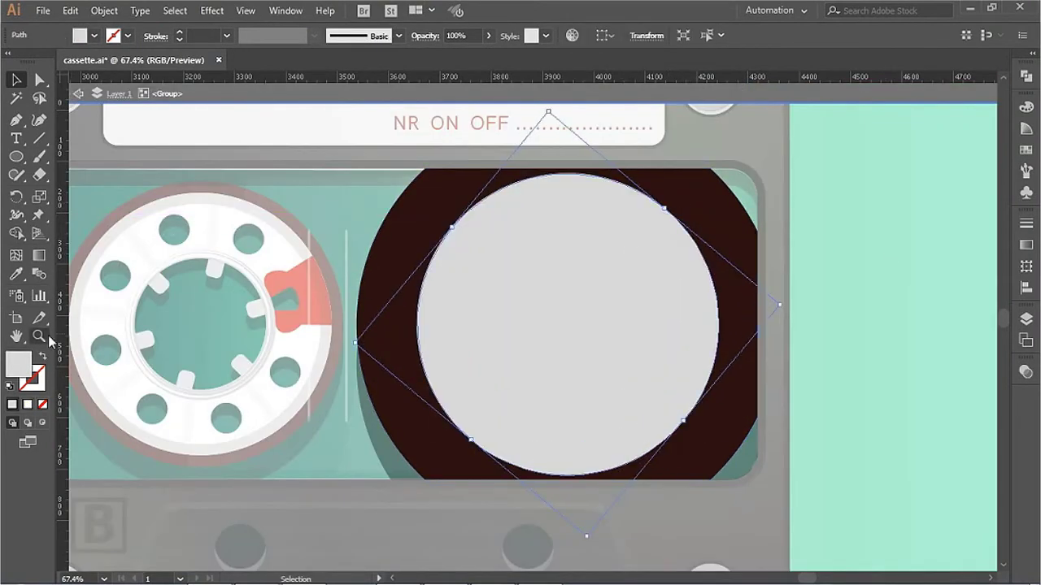
{"action": "left_click", "coordinate": [15, 274]}
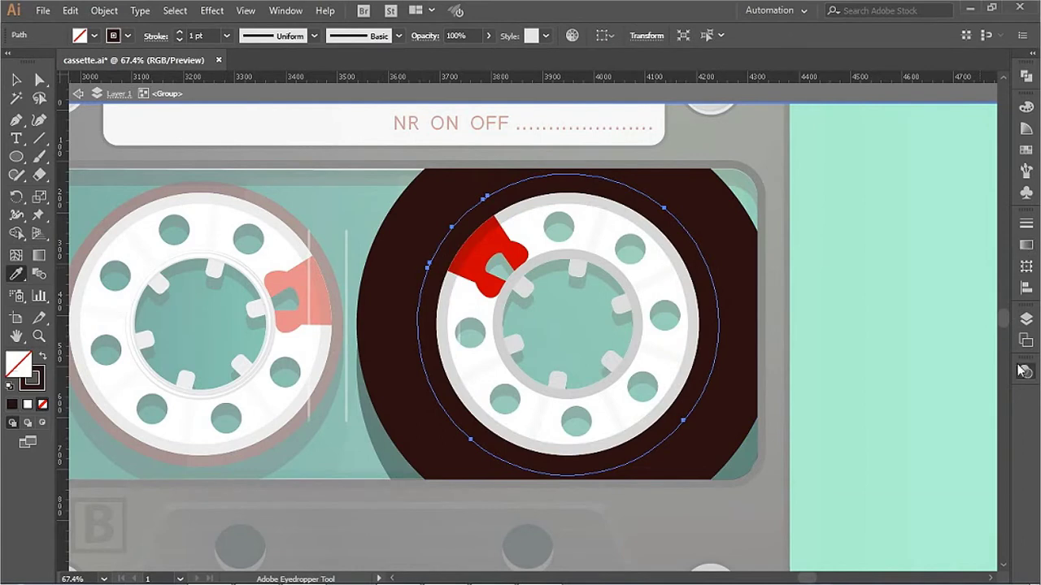
{"action": "left_click", "coordinate": [1024, 370]}
{"action": "left_click", "coordinate": [874, 389]}
{"action": "left_click", "coordinate": [899, 137]}
{"action": "key", "text": "v"}
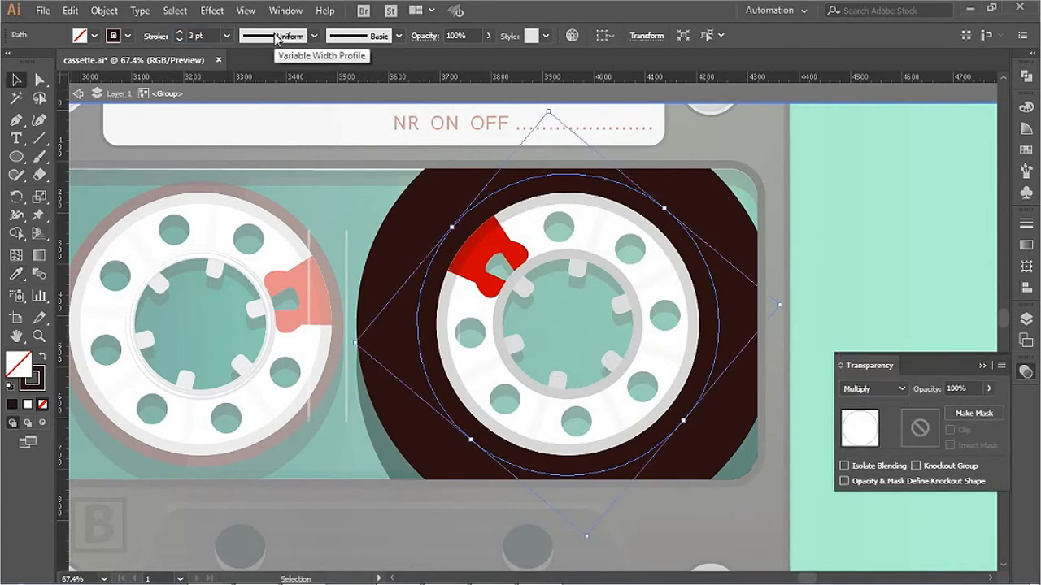
Step: Give the circle a tapered Width Profile 1 at 6 pt and scale copies larger around the reel
{"action": "left_click", "coordinate": [276, 36]}
{"action": "left_click", "coordinate": [269, 77]}
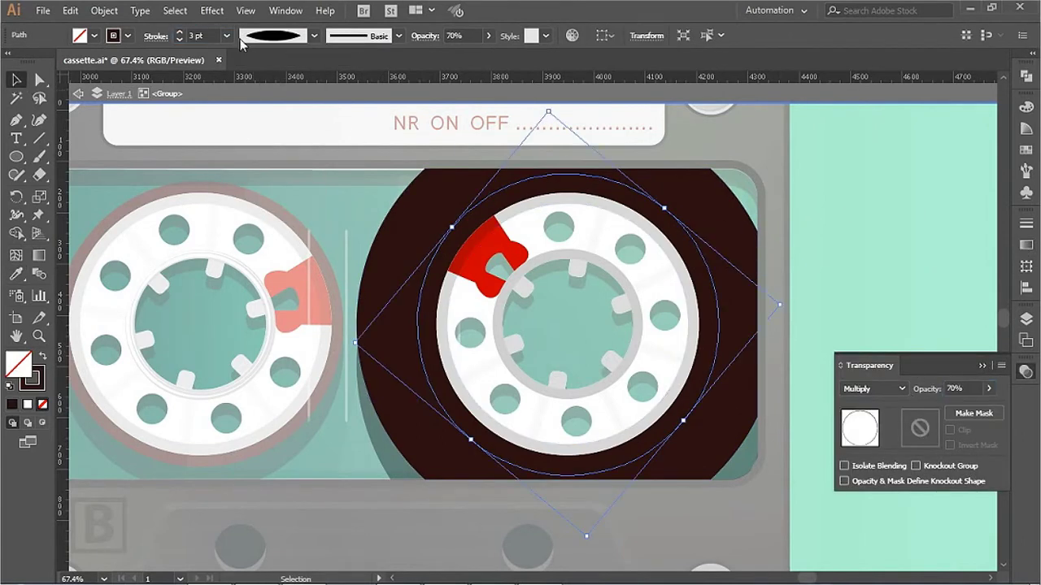
{"action": "key", "text": "a"}
{"action": "left_click_drag", "start_coordinate": [661, 210], "coordinate": [711, 216]}
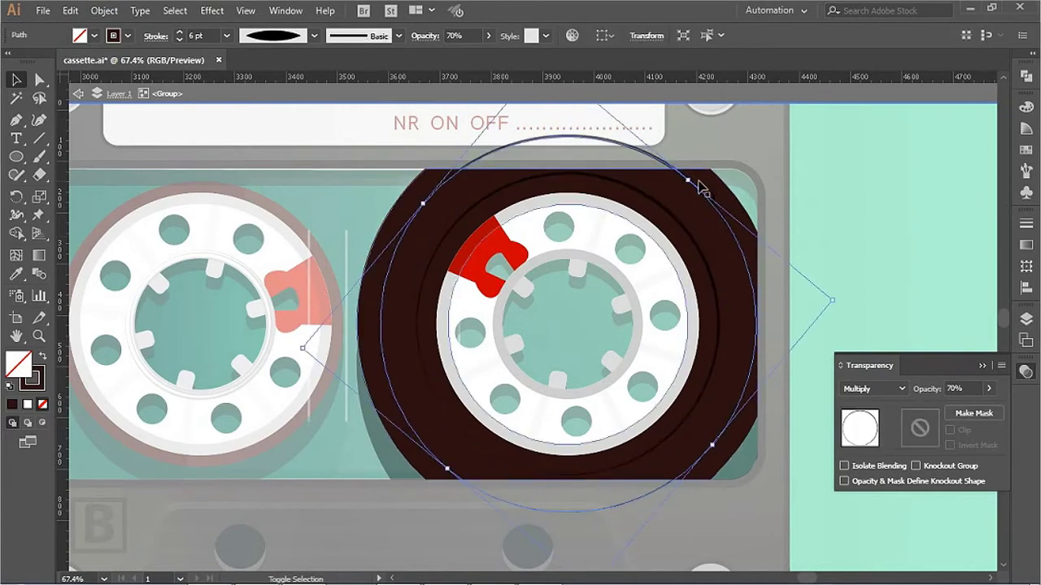
{"action": "left_click_drag", "start_coordinate": [843, 222], "coordinate": [697, 209]}
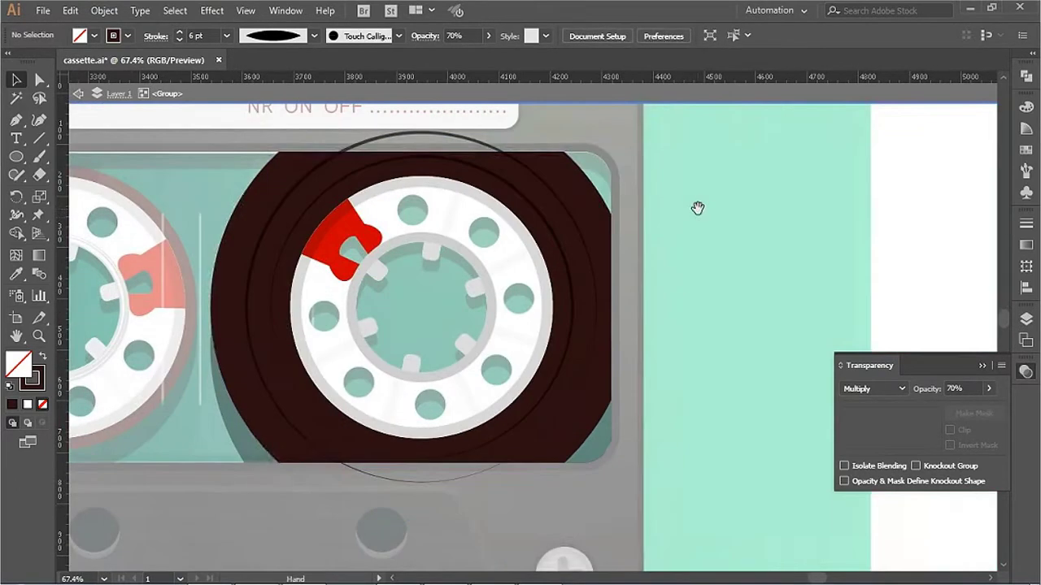
{"action": "mouse_move", "coordinate": [560, 203]}
{"action": "left_mouse_down"}
{"action": "mouse_move", "coordinate": [592, 210]}
{"action": "mouse_move", "coordinate": [552, 203]}
{"action": "left_mouse_up"}
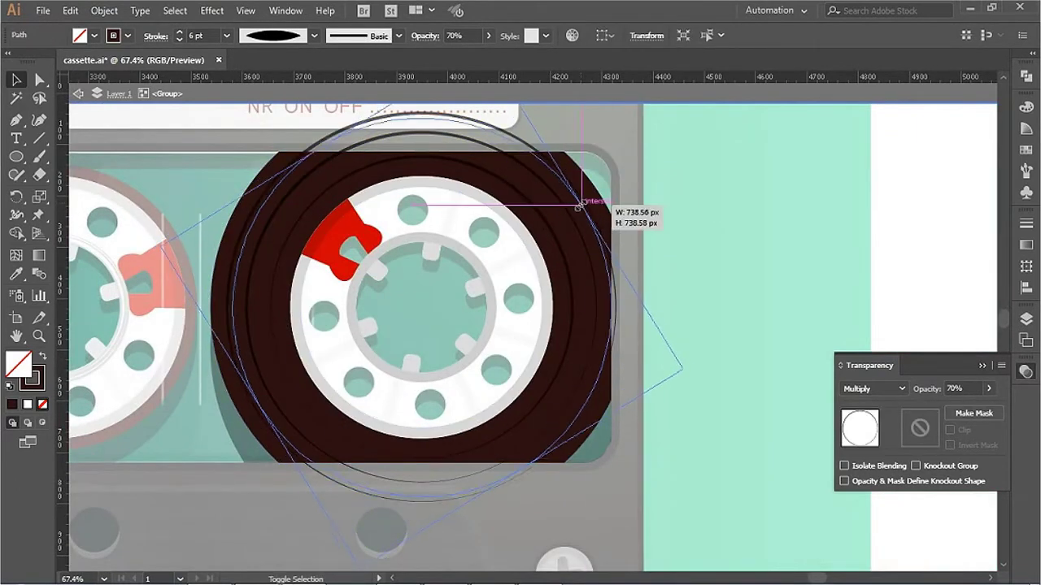
{"action": "key", "text": "ctrl+minus"}
{"action": "key", "text": "ctrl+shift+a"}
{"action": "key", "text": "ctrl+plus"}
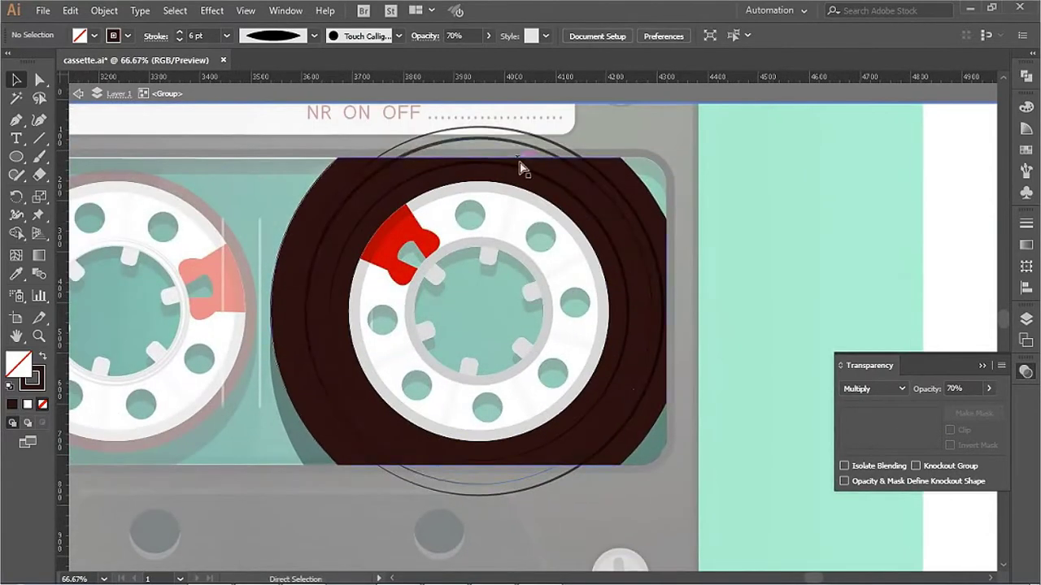
Step: Expand the reel circles and delete their top and bottom arcs with Shape Builder, keeping the sides
{"action": "left_click", "coordinate": [514, 134]}
{"action": "left_click", "coordinate": [104, 10]}
{"action": "left_click", "coordinate": [190, 181]}
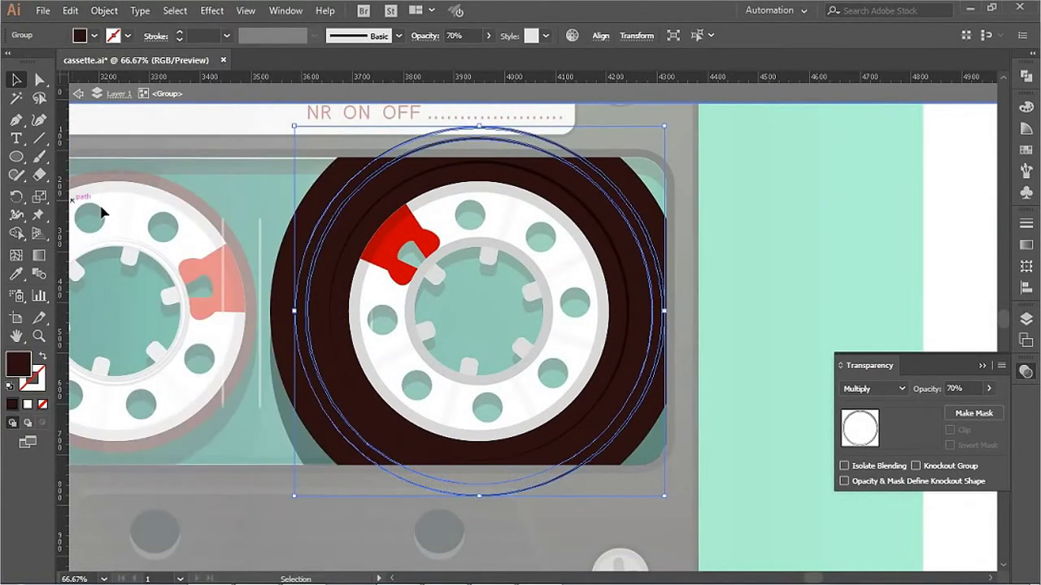
{"action": "key", "text": "backslash"}
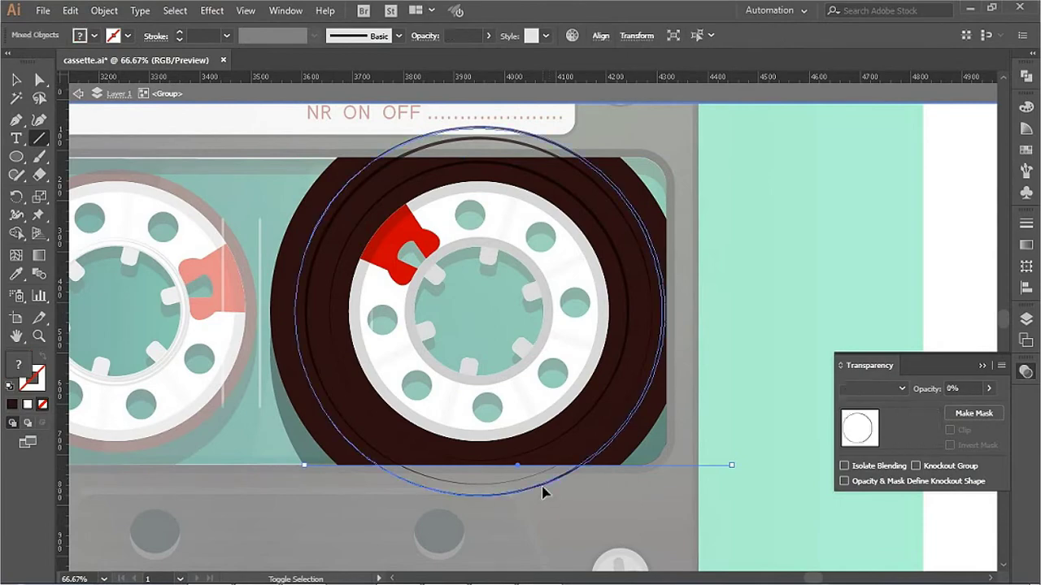
{"action": "left_click", "coordinate": [546, 491], "text": "ctrl+shift"}
{"action": "key", "text": "shift+m"}
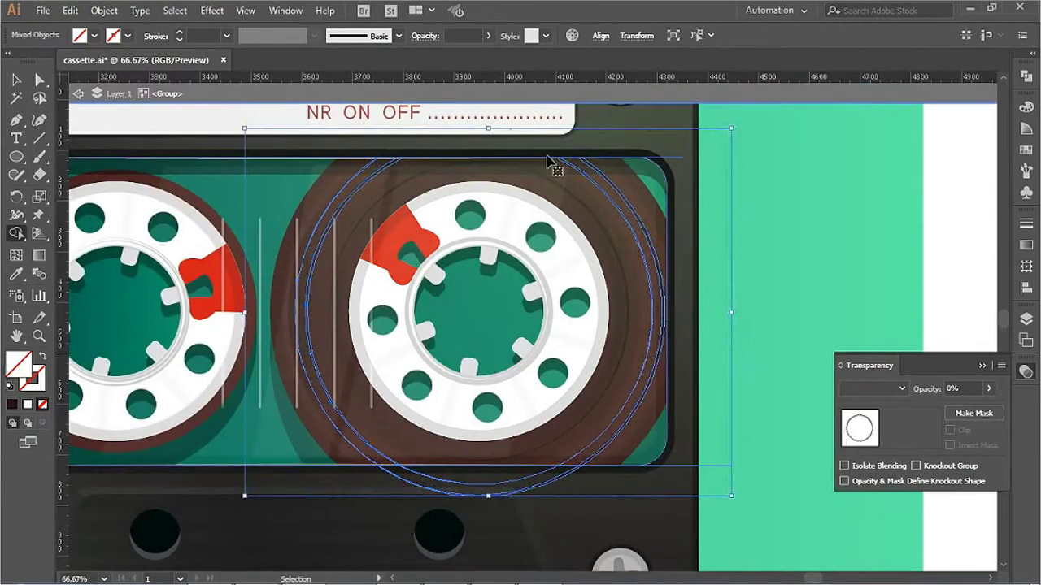
{"action": "left_click_drag", "start_coordinate": [580, 116], "coordinate": [364, 155]}
{"action": "left_click_drag", "start_coordinate": [360, 472], "coordinate": [569, 481]}
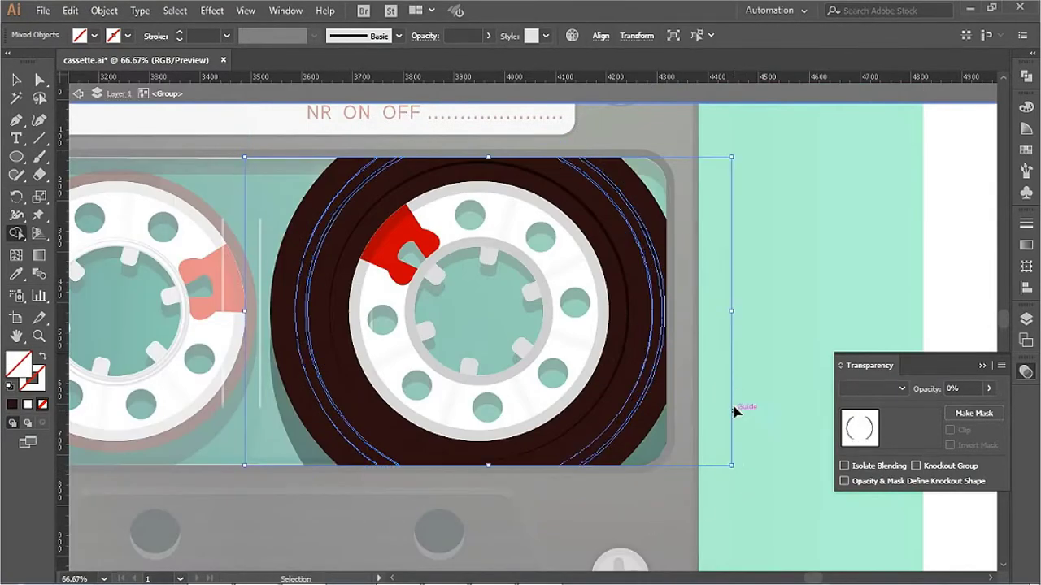
{"action": "left_click", "coordinate": [805, 358]}
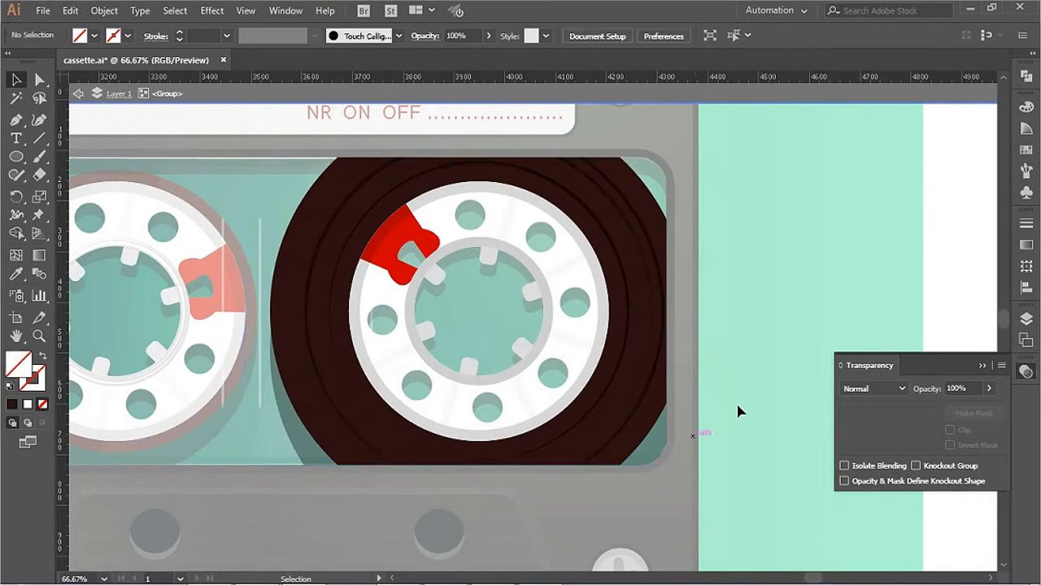
Step: Set the remaining side arcs to 40% opacity
{"action": "key", "text": "ctrl+minus"}
{"action": "key", "text": "ctrl+minus"}
{"action": "double_click", "coordinate": [520, 260]}
{"action": "scroll", "coordinate": [529, 213], "scroll_direction": "up", "scroll_amount": 3}
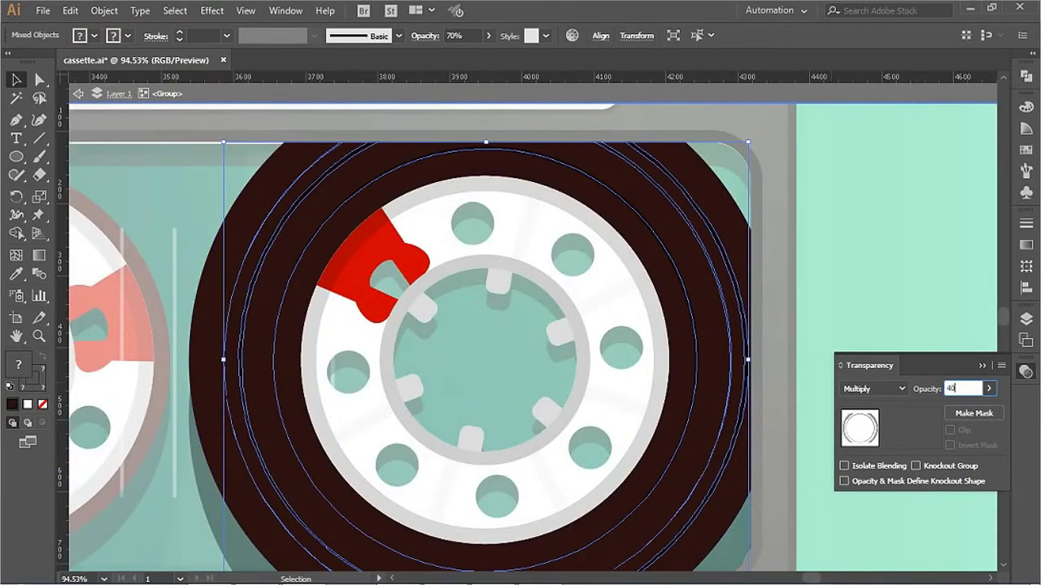
{"action": "key", "text": "Return"}
{"action": "key", "text": "Escape"}
{"action": "key", "text": "ctrl+minus"}
{"action": "key", "text": "ctrl+minus"}
{"action": "key", "text": "ctrl+minus"}
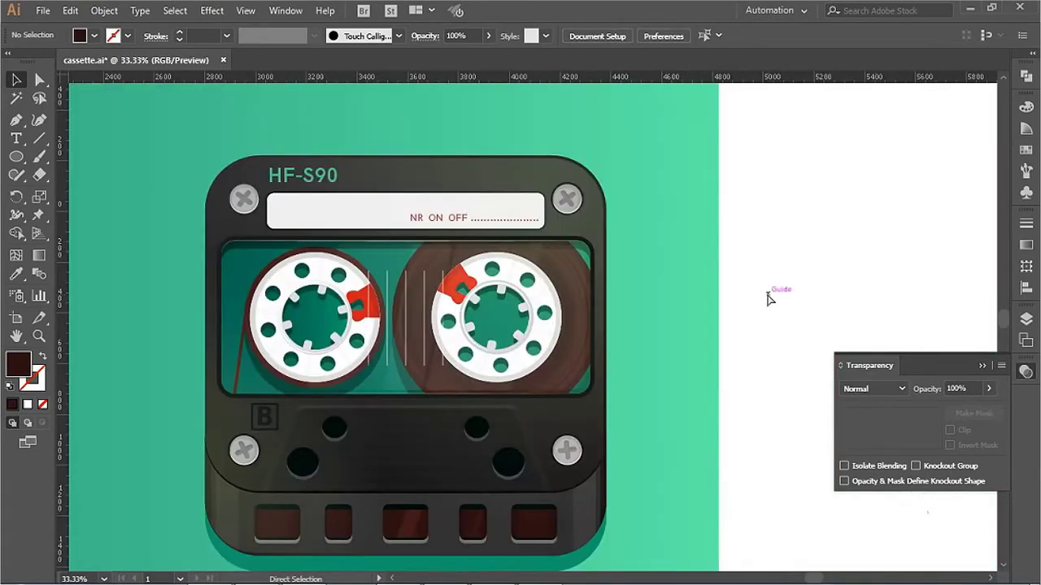
{"action": "scroll", "coordinate": [699, 507], "scroll_direction": "up", "scroll_amount": 2}
{"action": "double_click", "coordinate": [506, 288]}
{"action": "scroll", "coordinate": [507, 288], "scroll_direction": "up", "scroll_amount": 2}
{"action": "scroll", "coordinate": [737, 267], "scroll_direction": "down", "scroll_amount": 1}
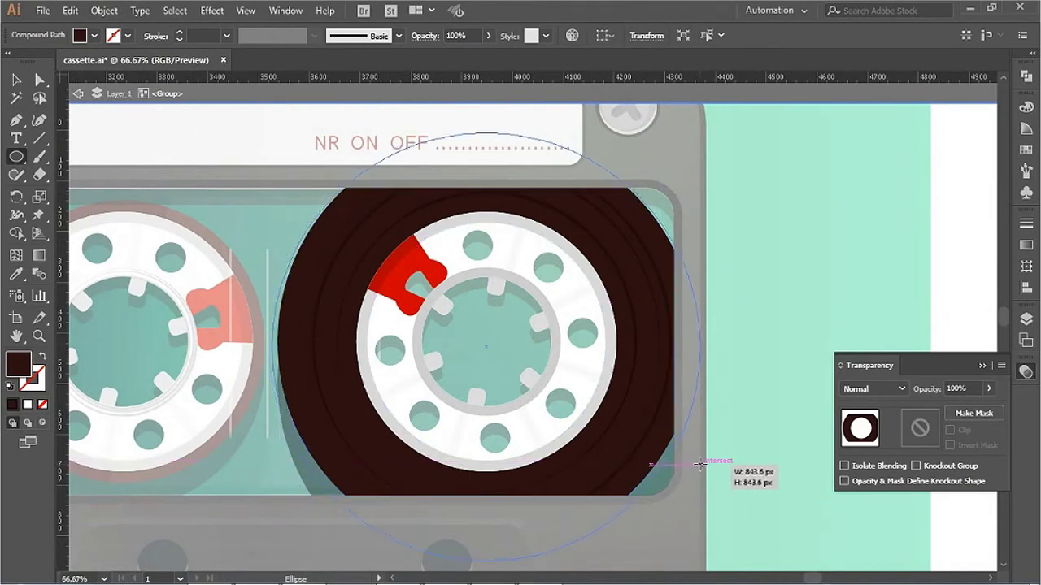
Step: Draw a large circle centred on the right reel and send it behind the reel
{"action": "left_click_drag", "start_coordinate": [695, 461], "coordinate": [695, 461]}
{"action": "key", "text": "v"}
{"action": "key", "text": "ctrl+shift+bracketleft"}
{"action": "left_click_drag", "start_coordinate": [696, 134], "coordinate": [688, 139]}
{"action": "left_click", "coordinate": [662, 228]}
{"action": "key", "text": "a"}
{"action": "left_click", "coordinate": [574, 333]}
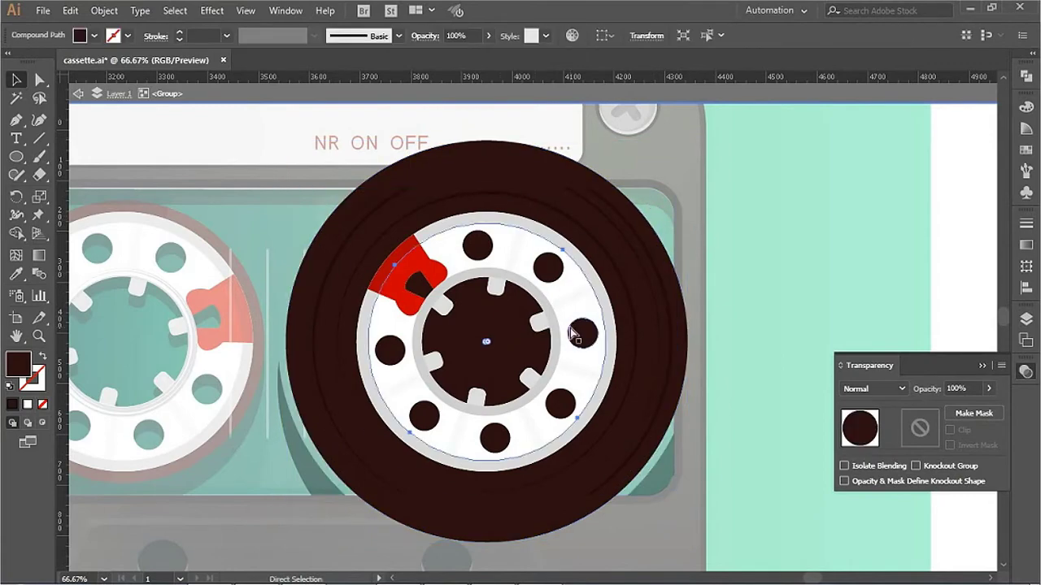
{"action": "key", "text": "ctrl+shift+a"}
Step: Bring the dark circle to the front, swap it to a 9 pt outline, and rescale it
{"action": "key", "text": "shift+m"}
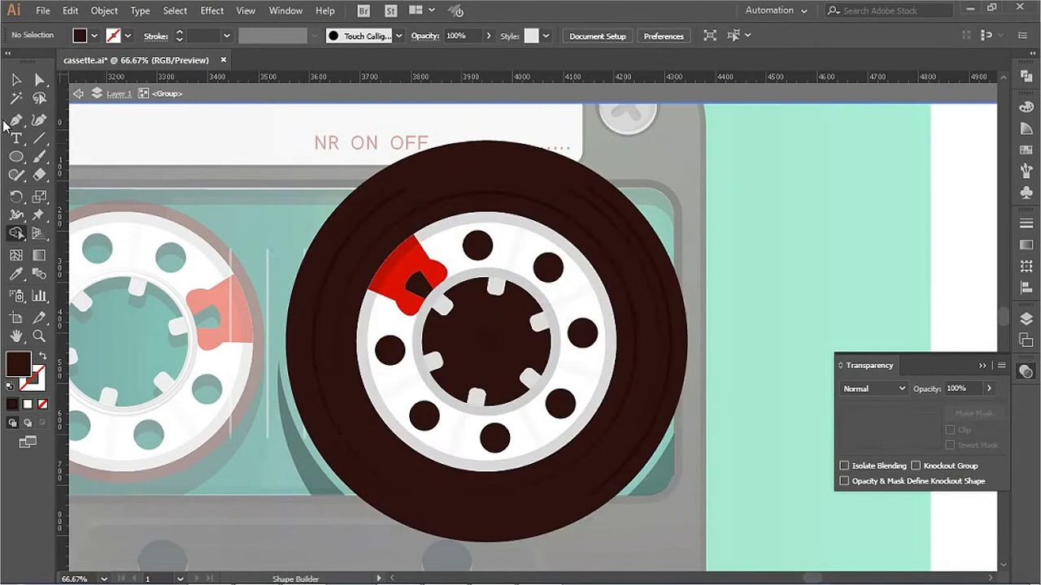
{"action": "left_click", "coordinate": [402, 199]}
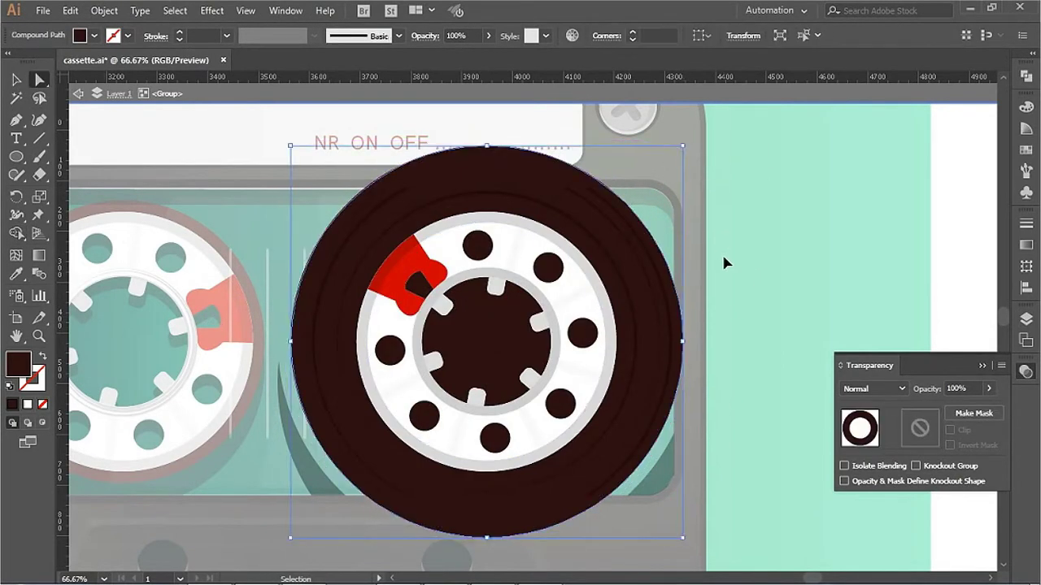
{"action": "key", "text": "ctrl+shift+bracketright"}
{"action": "key", "text": "shift+x"}
{"action": "left_click_drag", "start_coordinate": [681, 148], "coordinate": [698, 131]}
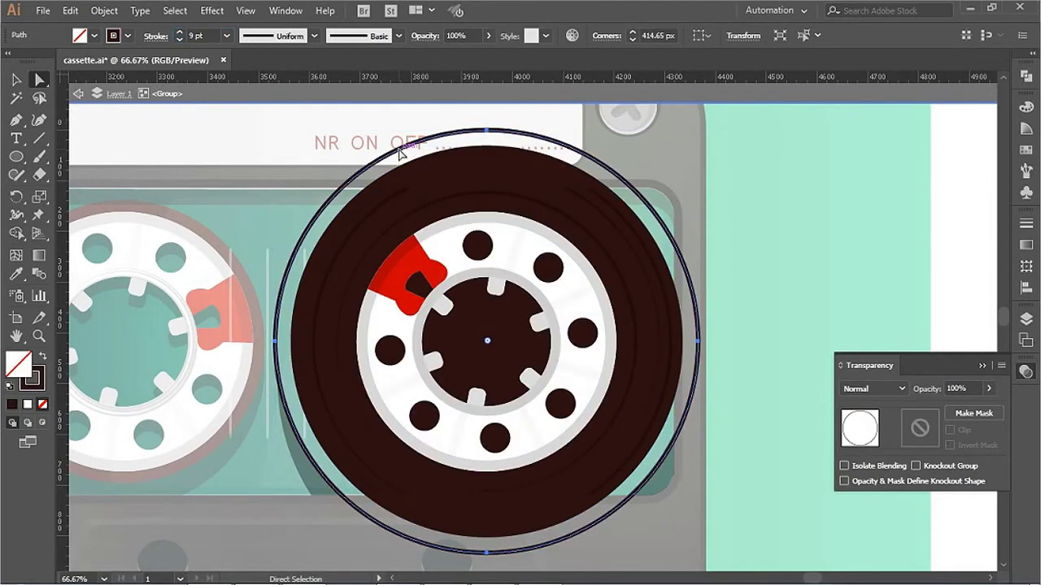
{"action": "left_click_drag", "start_coordinate": [693, 135], "coordinate": [688, 138]}
{"action": "key", "text": "a"}
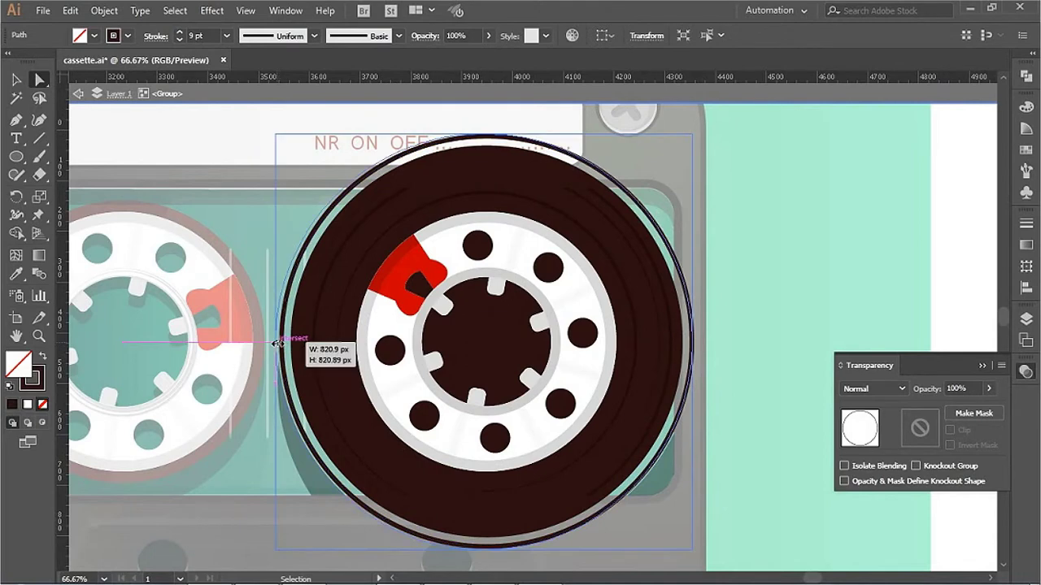
{"action": "key", "text": "v"}
{"action": "left_click_drag", "start_coordinate": [274, 552], "coordinate": [283, 551]}
{"action": "key", "text": "a"}
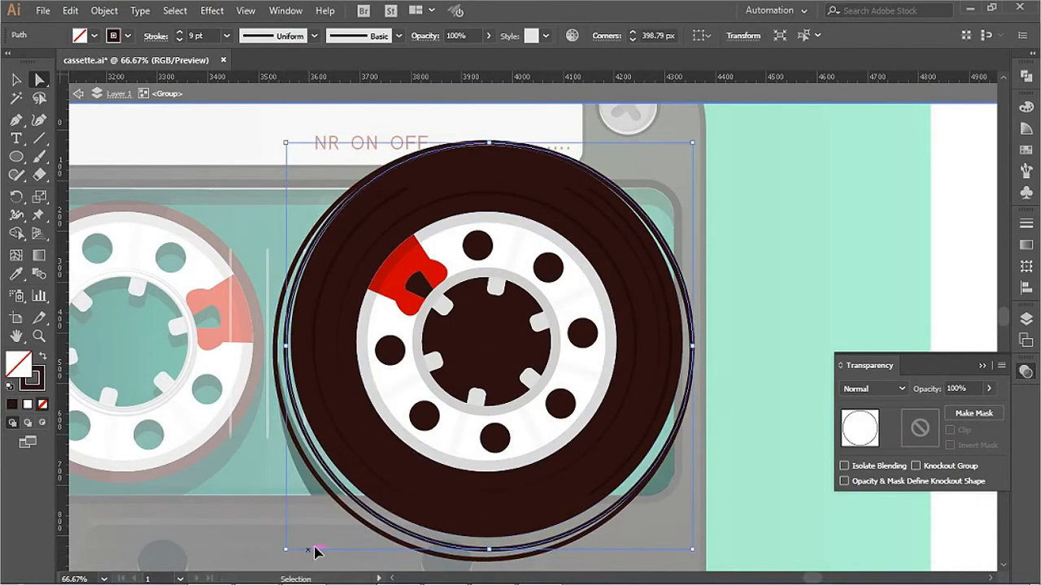
Step: Draw a horizontal line along the top edge of the cassette window
{"action": "scroll", "coordinate": [420, 469], "scroll_direction": "up", "scroll_amount": 3}
{"action": "left_click_drag", "start_coordinate": [476, 516], "coordinate": [477, 515]}
{"action": "left_click", "coordinate": [376, 294]}
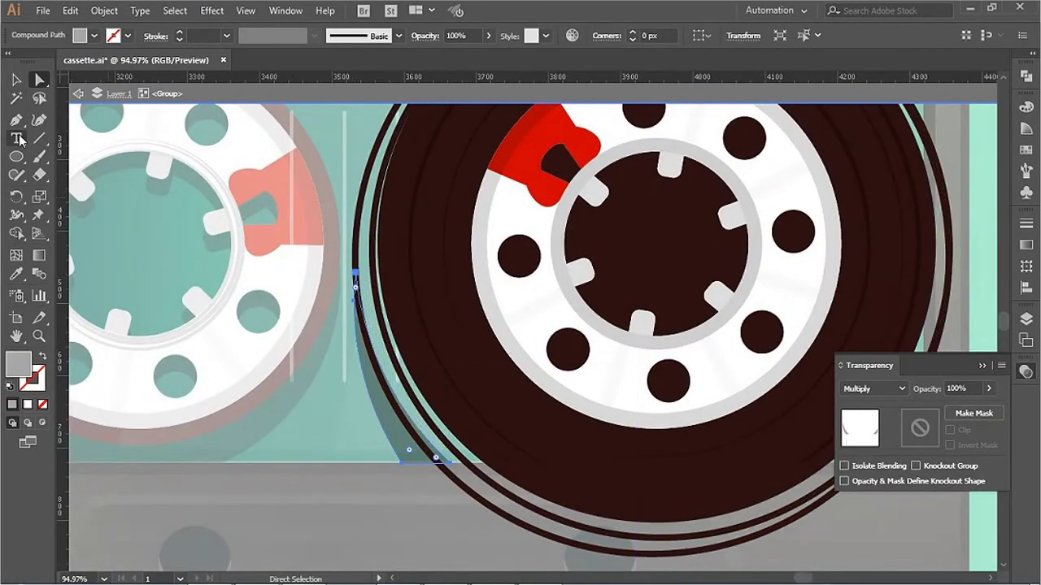
{"action": "key", "text": "ctrl+shift+a"}
{"action": "left_click", "coordinate": [383, 244]}
{"action": "left_click_drag", "start_coordinate": [449, 394], "coordinate": [109, 347]}
{"action": "key", "text": "ctrl+minus"}
{"action": "key", "text": "ctrl+minus"}
{"action": "key", "text": "ctrl+shift+a"}
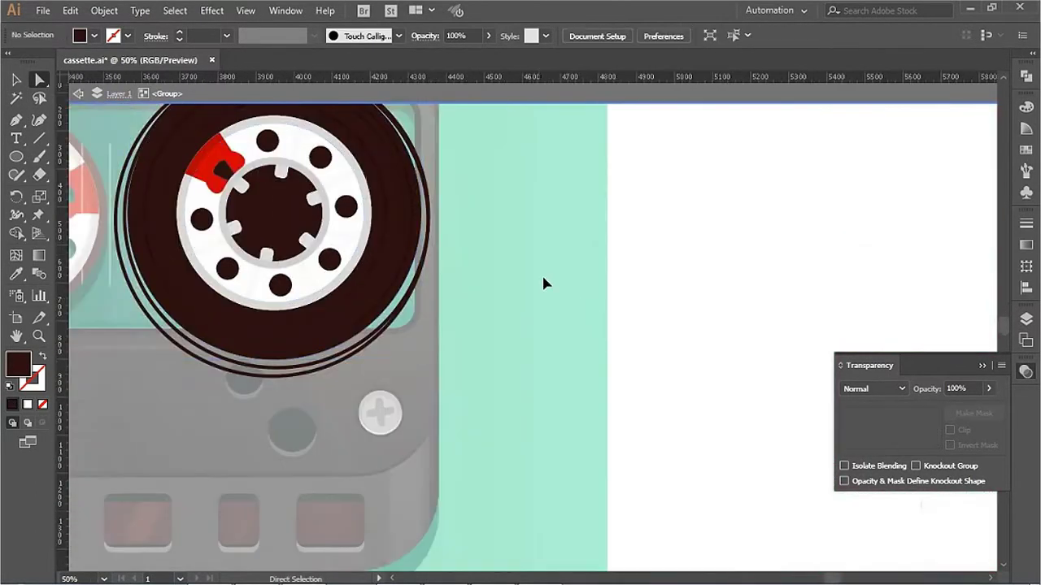
{"action": "scroll", "coordinate": [583, 302], "scroll_direction": "up", "scroll_amount": 3}
{"action": "left_click_drag", "start_coordinate": [127, 204], "coordinate": [446, 204]}
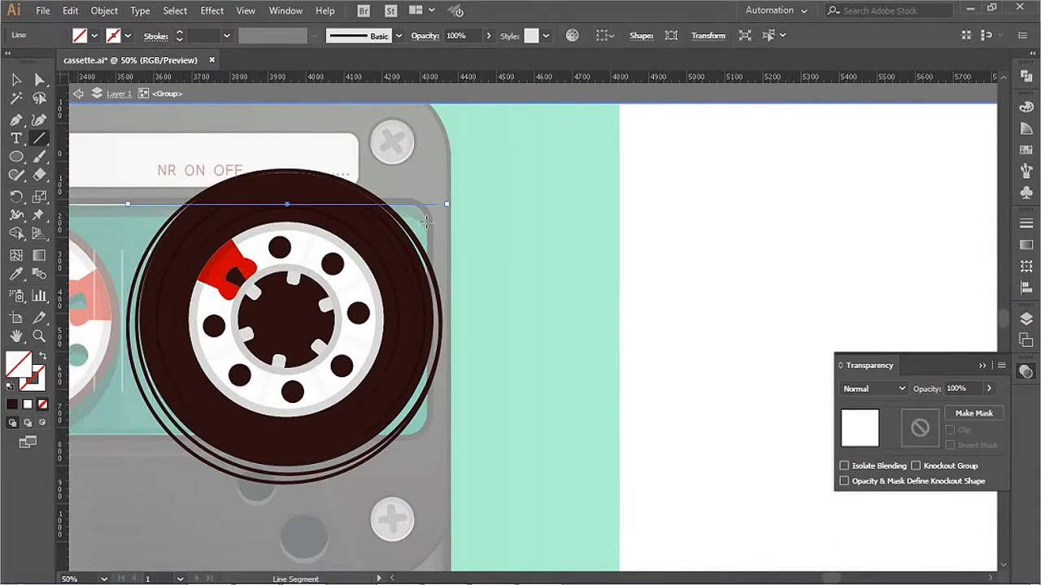
Step: Draw a rectangle over the right reel's window and select it together with the reel circles
{"action": "key", "text": "ctrl+shift+a"}
{"action": "left_click", "coordinate": [16, 156]}
{"action": "left_click_drag", "start_coordinate": [123, 205], "coordinate": [302, 231]}
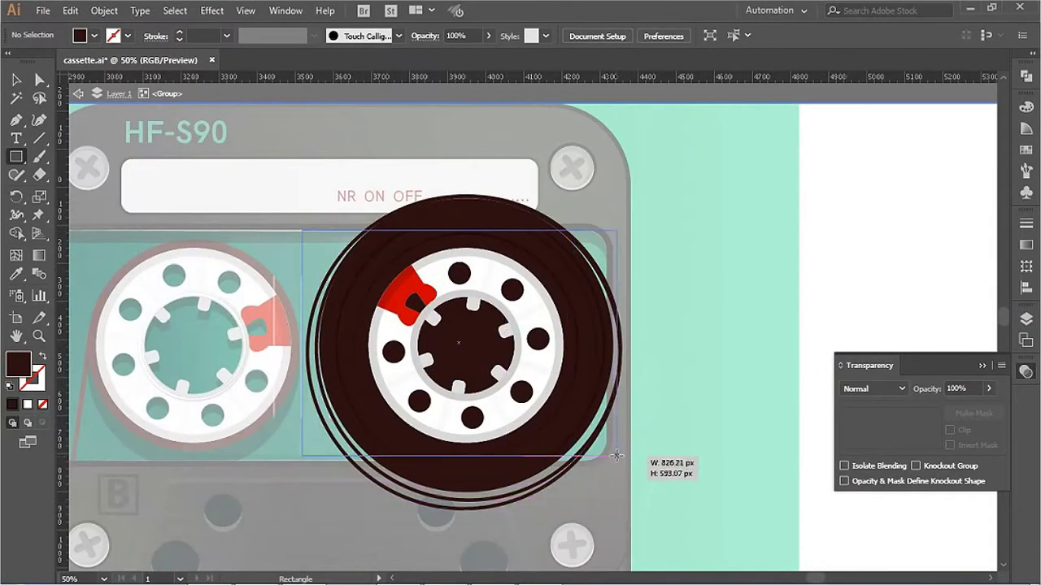
{"action": "left_click_drag", "start_coordinate": [616, 457], "coordinate": [606, 459]}
{"action": "left_click", "coordinate": [505, 484], "text": "shift"}
Step: Expand the ring outlines and delete the ring region below the window with Shape Builder
{"action": "key", "text": "shift+m"}
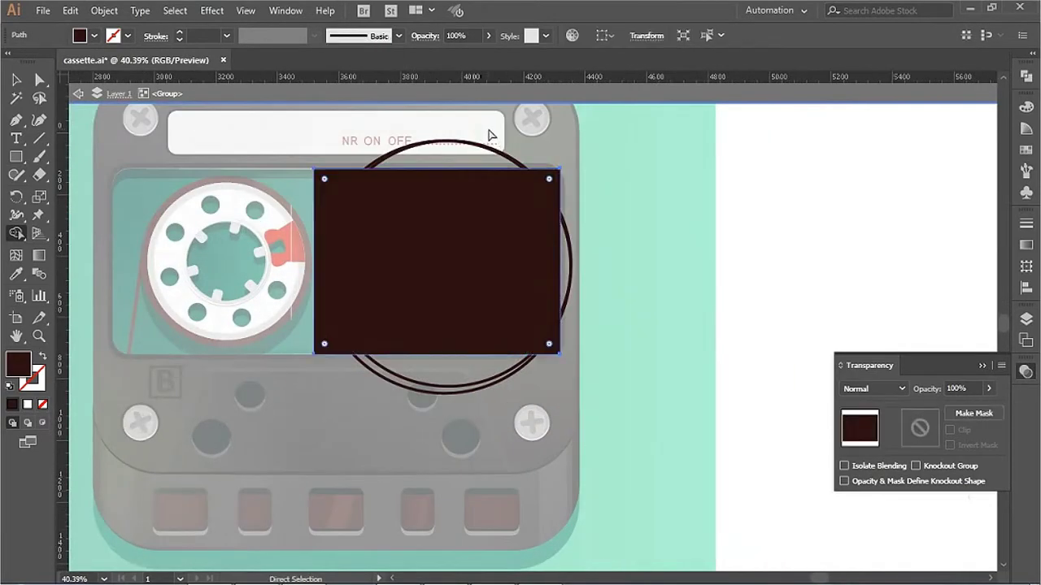
{"action": "left_click", "coordinate": [489, 145]}
{"action": "left_click", "coordinate": [104, 10]}
{"action": "left_click", "coordinate": [179, 163]}
{"action": "key", "text": "shift+m"}
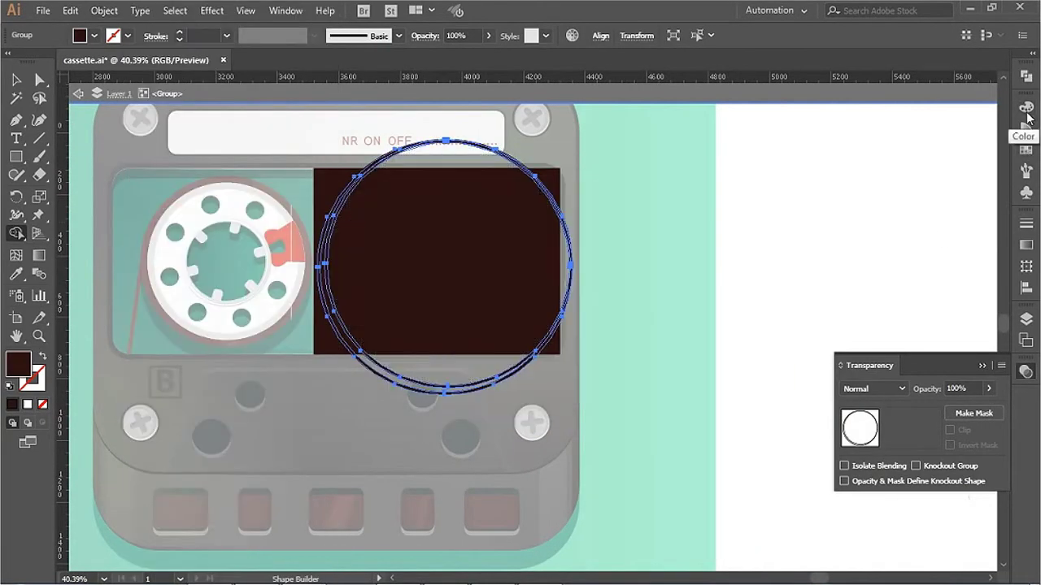
{"action": "left_click", "coordinate": [1026, 129]}
{"action": "key", "text": "ctrl+plus"}
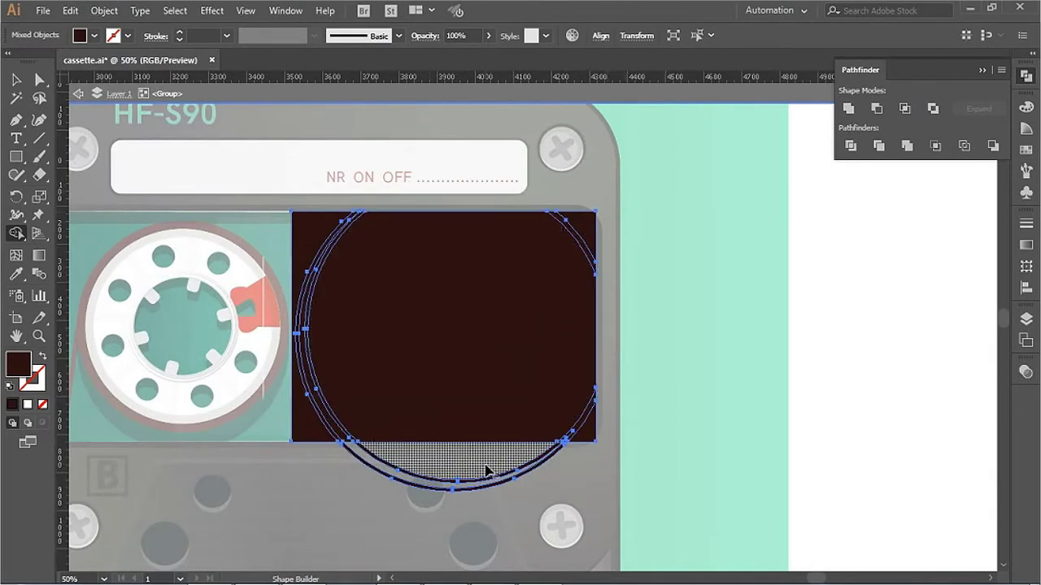
{"action": "left_click", "coordinate": [486, 470], "text": "alt"}
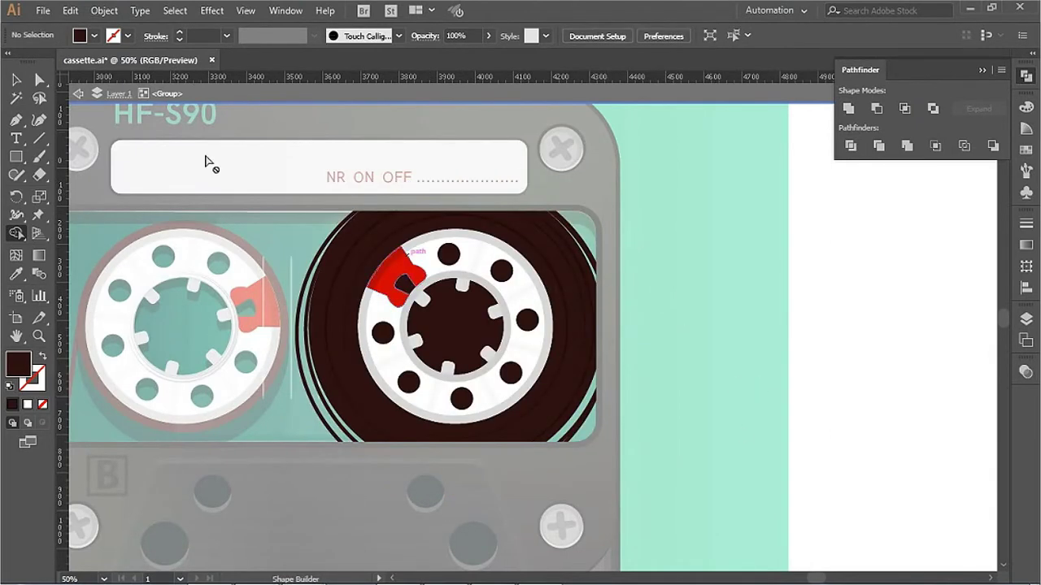
Step: Trim the dark tape along the window's bottom edge and delete the leftover piece
{"action": "left_click", "coordinate": [504, 429], "text": "ctrl"}
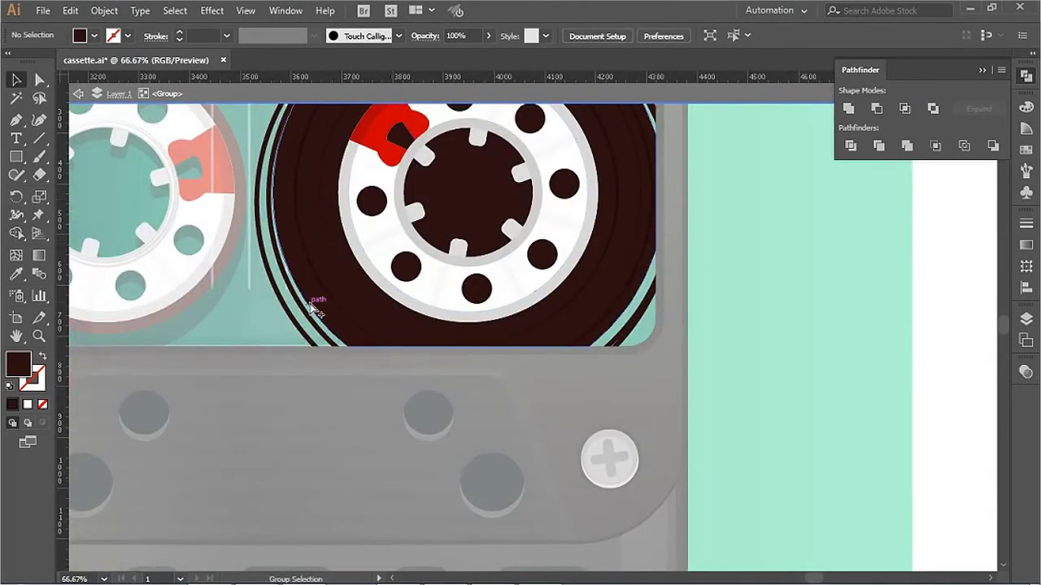
{"action": "scroll", "coordinate": [727, 341], "scroll_direction": "right", "scroll_amount": 5}
{"action": "left_click", "coordinate": [727, 341], "text": "ctrl+alt"}
{"action": "left_click_drag", "start_coordinate": [687, 365], "coordinate": [678, 469]}
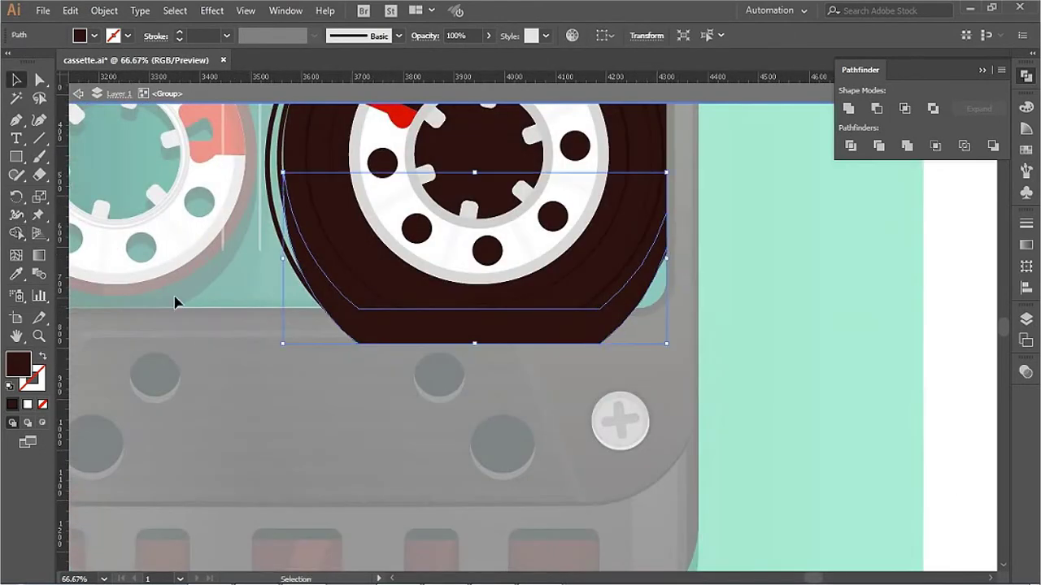
{"action": "left_click_drag", "start_coordinate": [858, 316], "coordinate": [858, 316]}
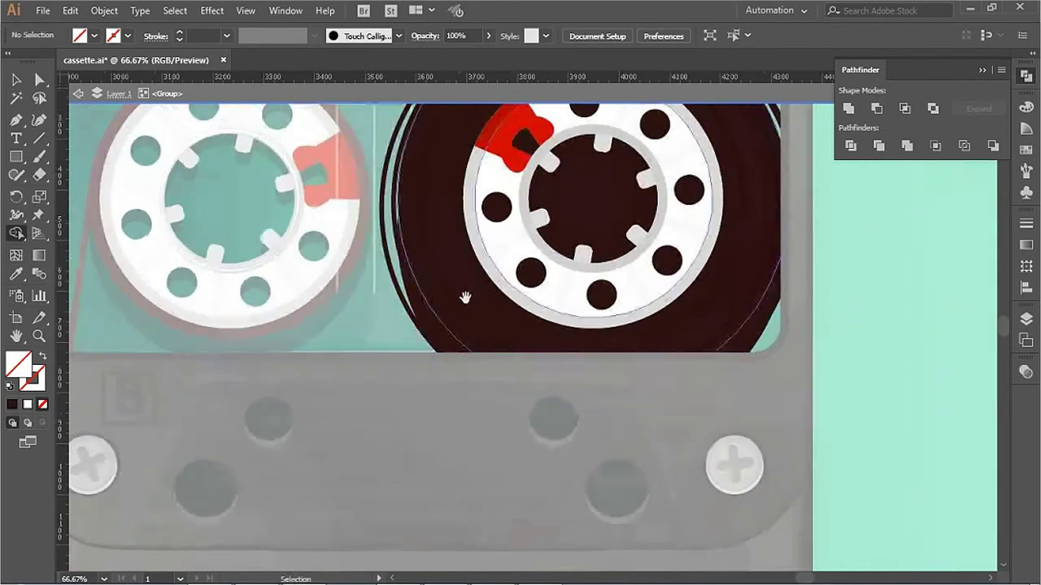
{"action": "left_click", "coordinate": [17, 274]}
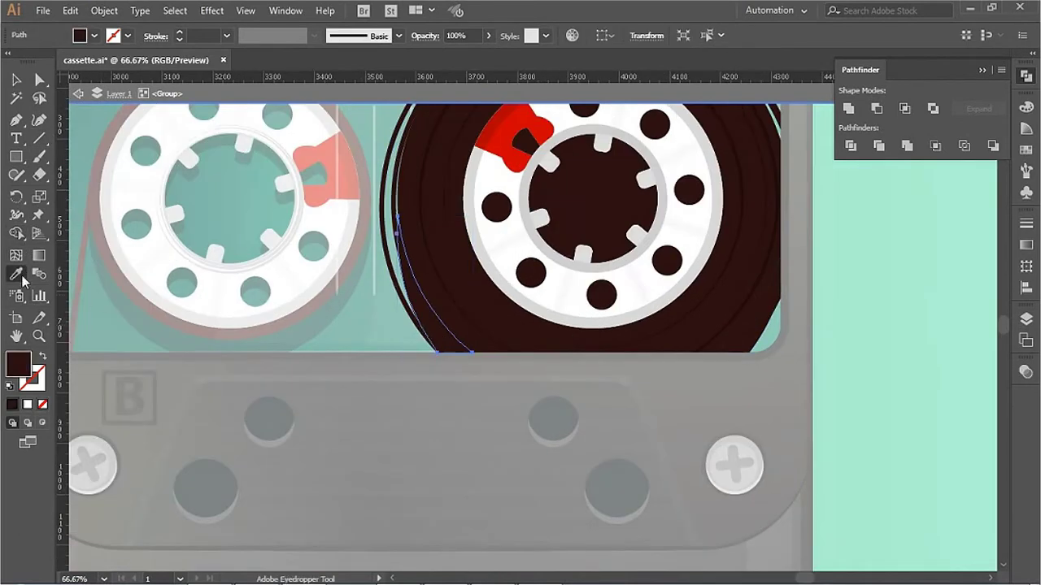
{"action": "left_click", "coordinate": [144, 329]}
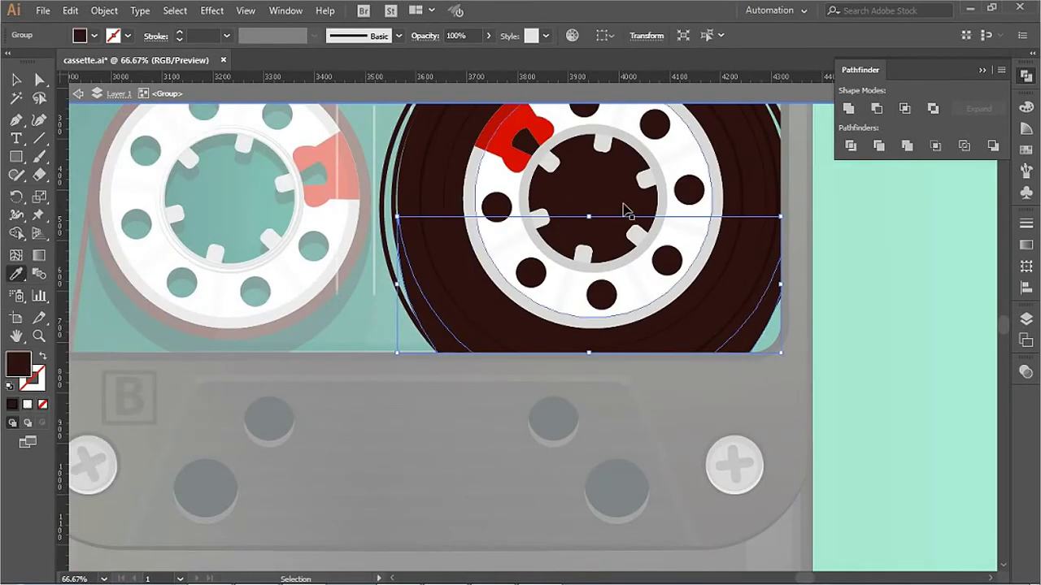
{"action": "key", "text": "Delete"}
Step: Apply a colour sampled from the artwork to the reel ring inside the cassette group
{"action": "key", "text": "a"}
{"action": "double_click", "coordinate": [430, 365]}
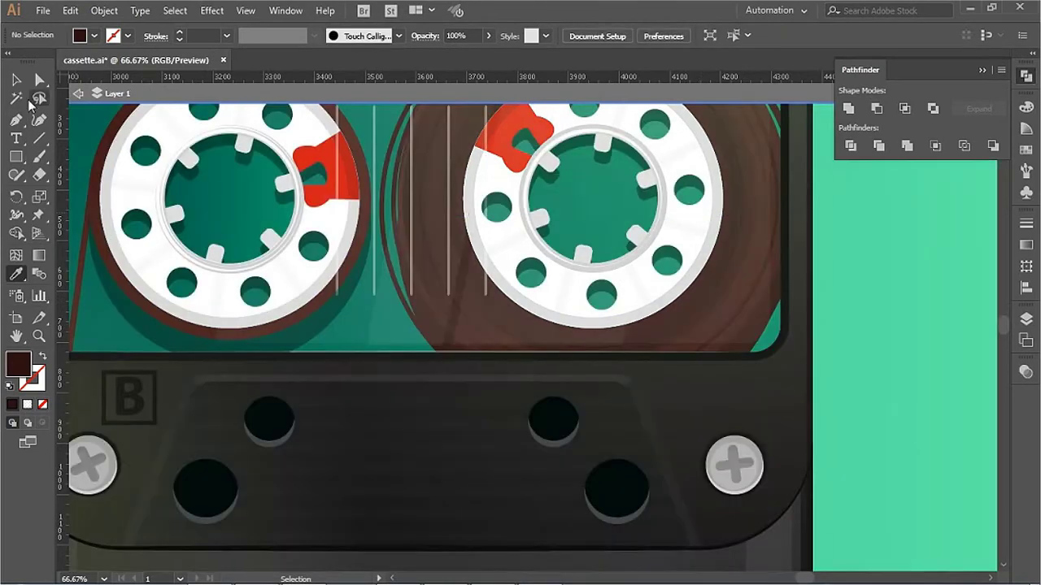
{"action": "double_click", "coordinate": [464, 365]}
{"action": "key", "text": "ctrl+z"}
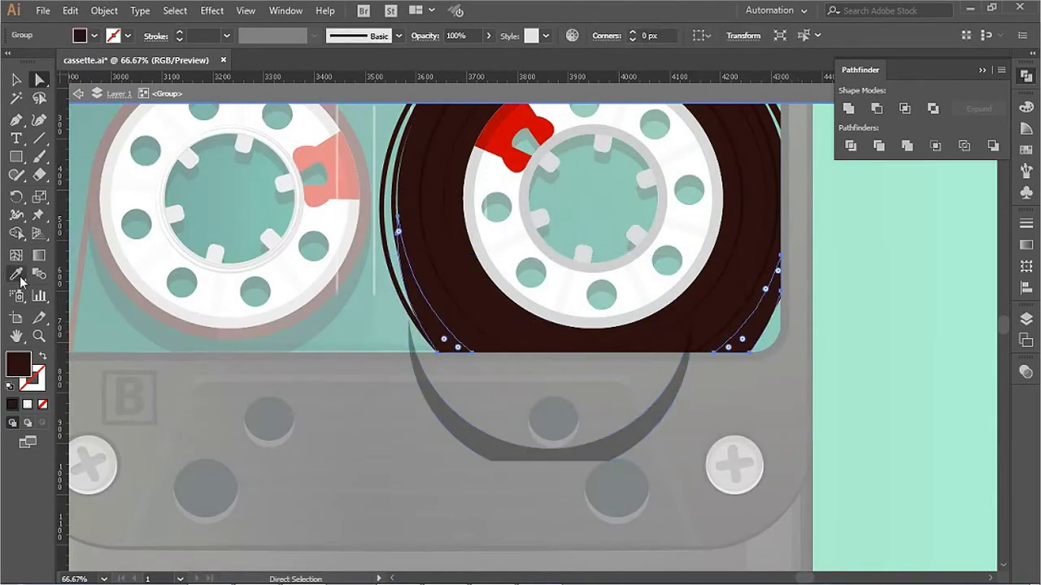
{"action": "key", "text": "i"}
{"action": "left_click", "coordinate": [84, 177]}
{"action": "key", "text": "v"}
{"action": "key", "text": "ctrl+minus"}
{"action": "key", "text": "Escape"}
{"action": "key", "text": "ctrl+minus"}
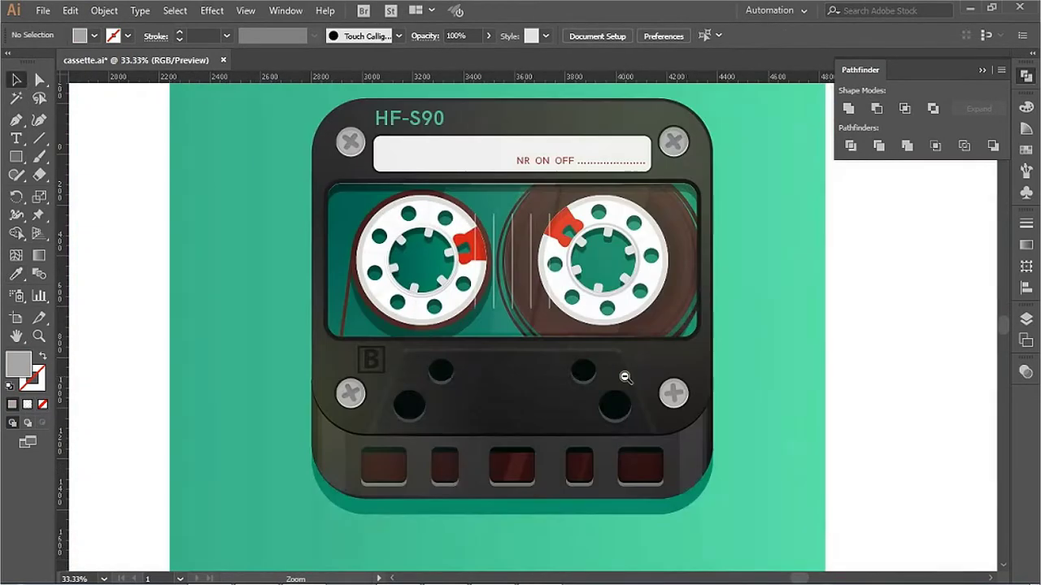
{"action": "key", "text": "ctrl+minus"}
{"action": "scroll", "coordinate": [531, 333], "scroll_direction": "up", "scroll_amount": 5}
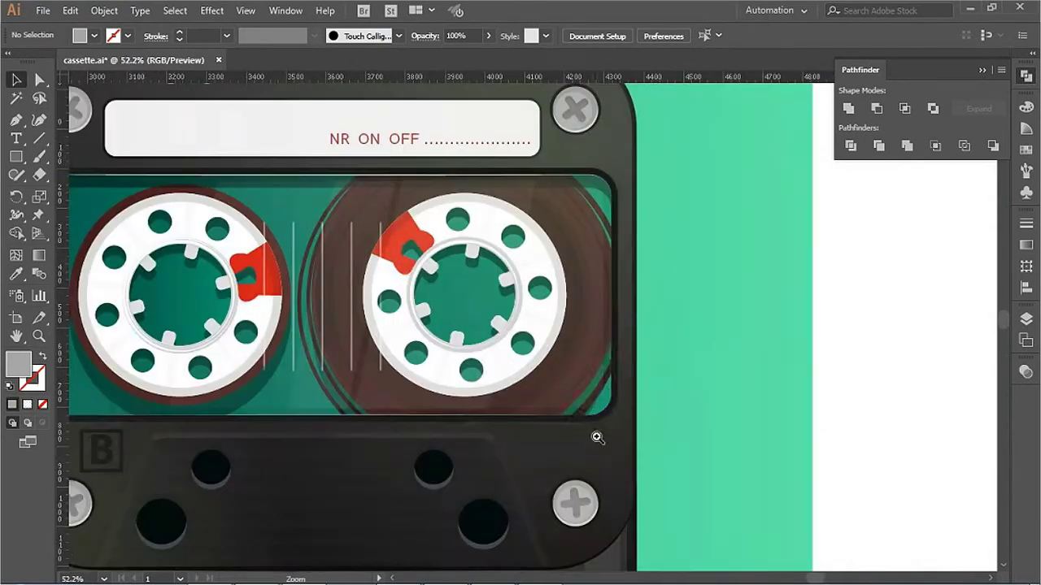
Step: Set the reel's tape paths to Multiply blending so they show translucent brown
{"action": "double_click", "coordinate": [614, 390]}
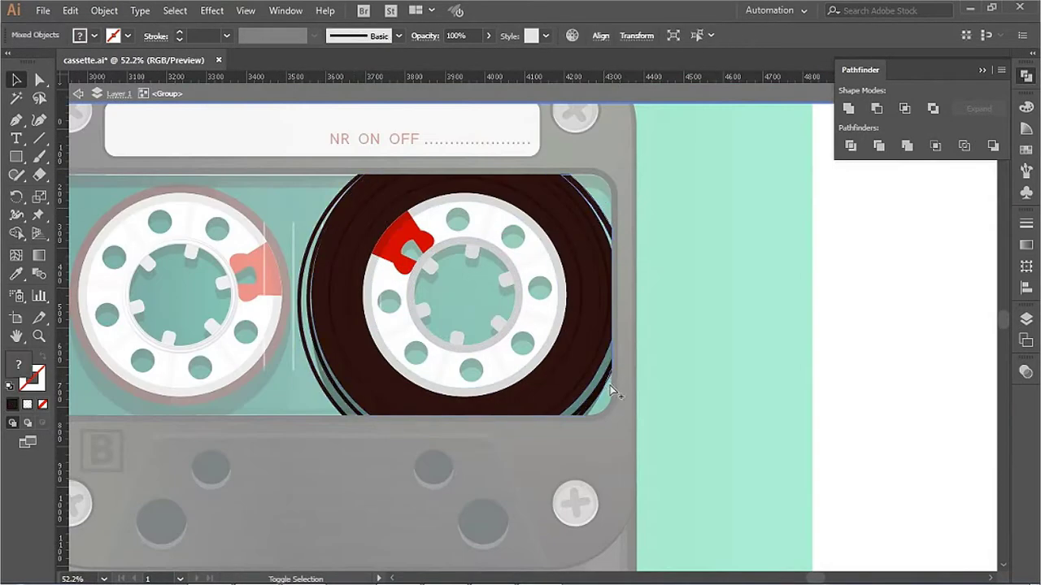
{"action": "scroll", "coordinate": [521, 262], "scroll_direction": "up", "scroll_amount": 3}
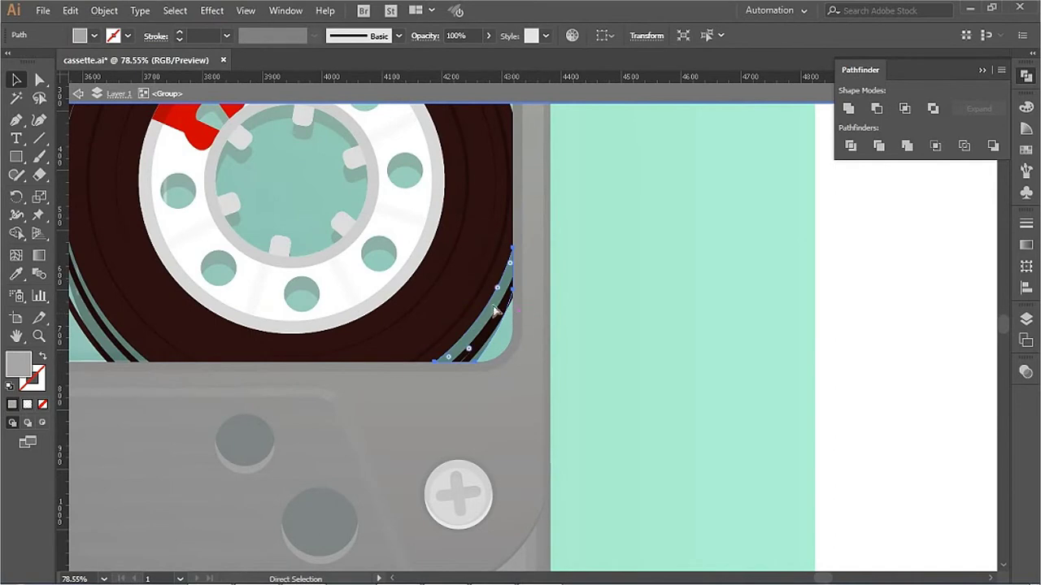
{"action": "left_click", "coordinate": [529, 333]}
{"action": "scroll", "coordinate": [485, 324], "scroll_direction": "left", "scroll_amount": 1}
{"action": "key", "text": "v"}
{"action": "left_click", "coordinate": [291, 356]}
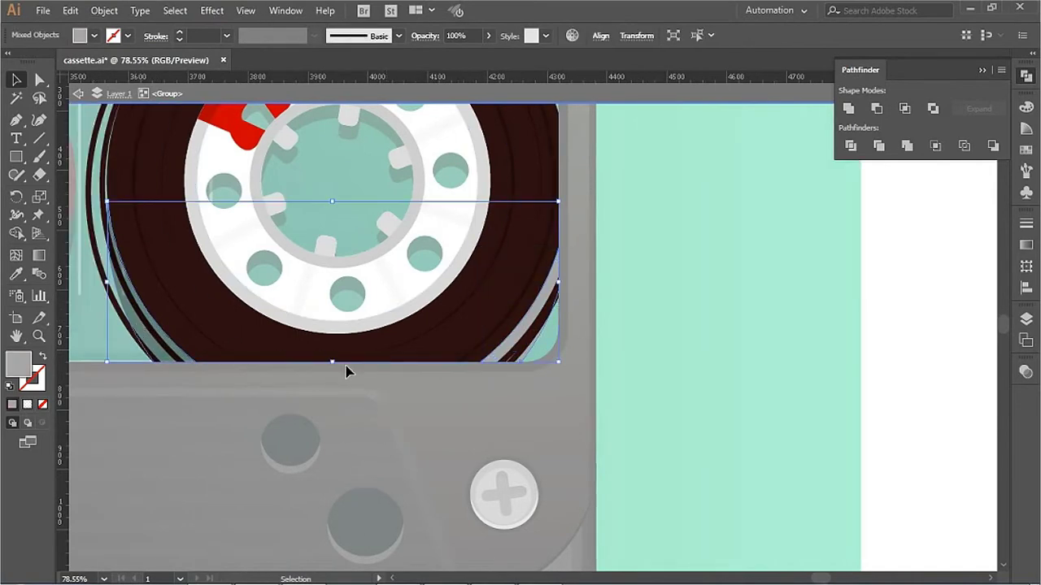
{"action": "left_click", "coordinate": [1026, 372]}
{"action": "left_click", "coordinate": [870, 389]}
{"action": "left_click", "coordinate": [878, 139]}
Step: Nudge the dark reel compound path, then select the dark path in the cassette's bottom section
{"action": "scroll", "coordinate": [622, 413], "scroll_direction": "up", "scroll_amount": 3}
{"action": "left_click", "coordinate": [623, 274]}
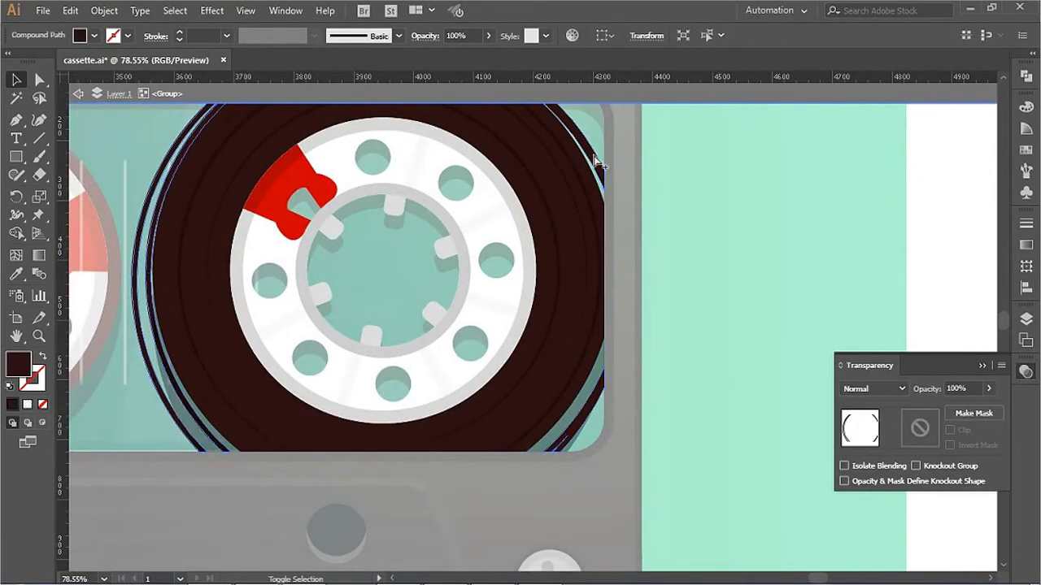
{"action": "left_click_drag", "start_coordinate": [632, 268], "coordinate": [630, 265]}
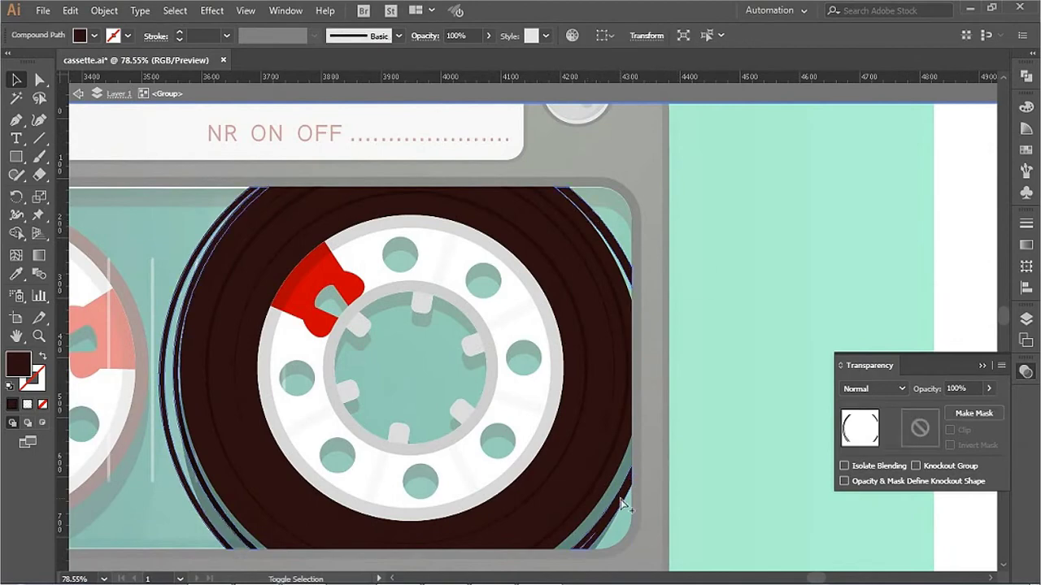
{"action": "left_click", "coordinate": [704, 309]}
{"action": "key", "text": "ctrl+minus"}
{"action": "key", "text": "ctrl+minus"}
{"action": "key", "text": "ctrl+minus"}
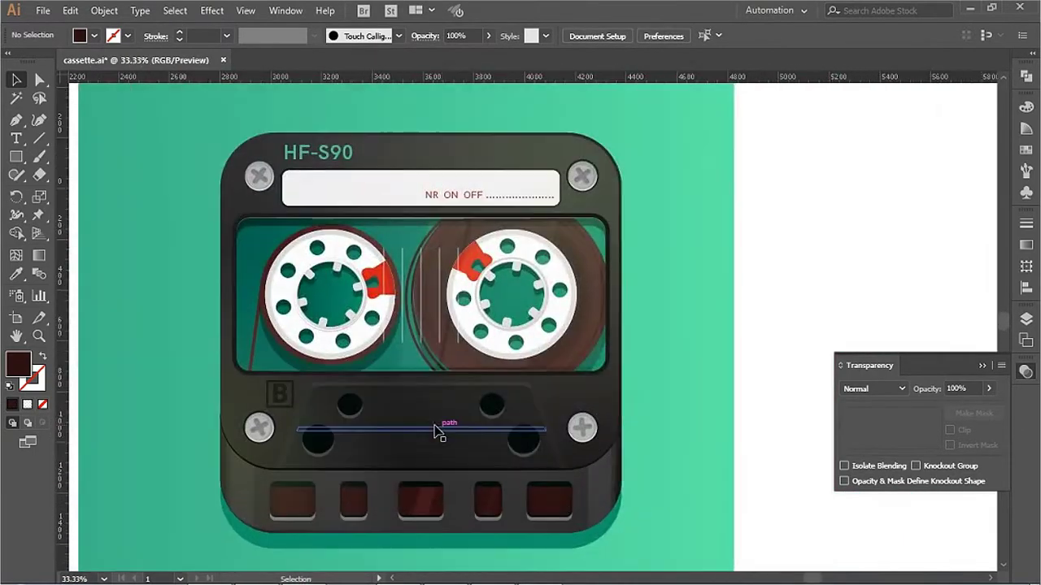
{"action": "left_click", "coordinate": [980, 366]}
{"action": "left_click", "coordinate": [565, 509]}
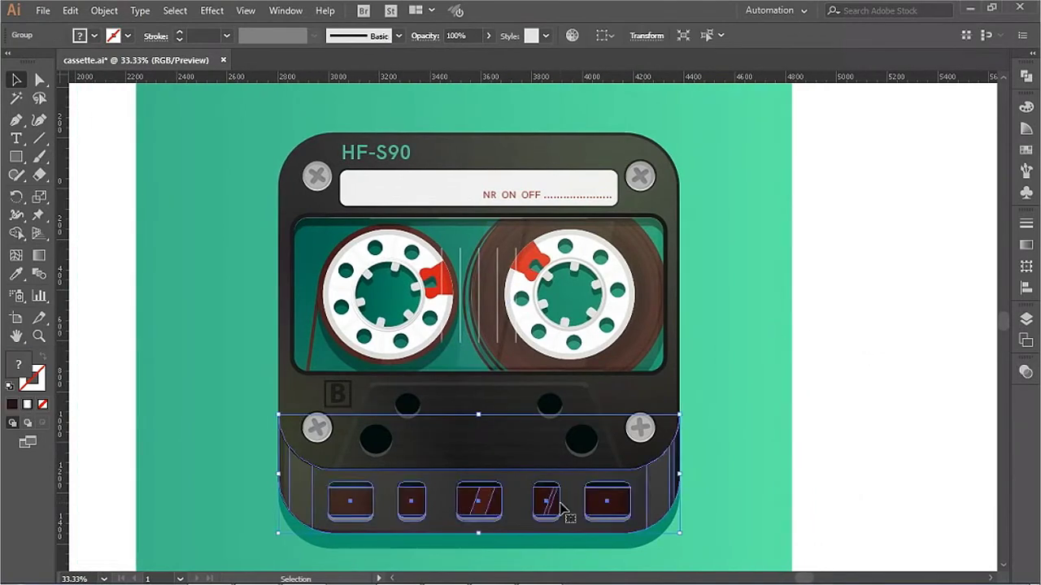
{"action": "double_click", "coordinate": [462, 528]}
{"action": "left_click", "coordinate": [667, 471]}
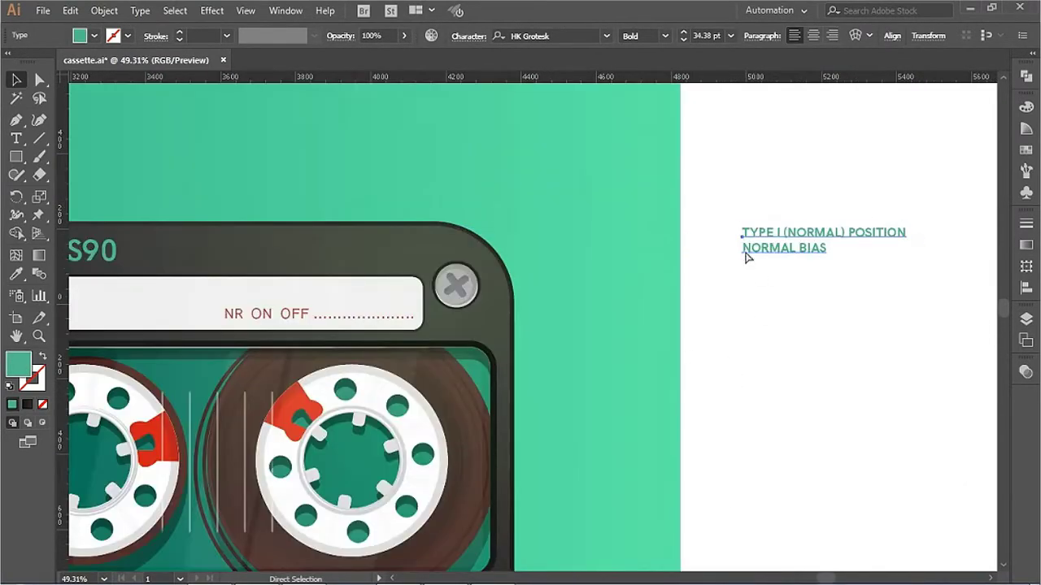
Step: Place the TYPE I (NORMAL) POSITION / NORMAL BIAS text beside HF-S90 and scale SONY onto the top right
{"action": "left_click_drag", "start_coordinate": [904, 250], "coordinate": [286, 254]}
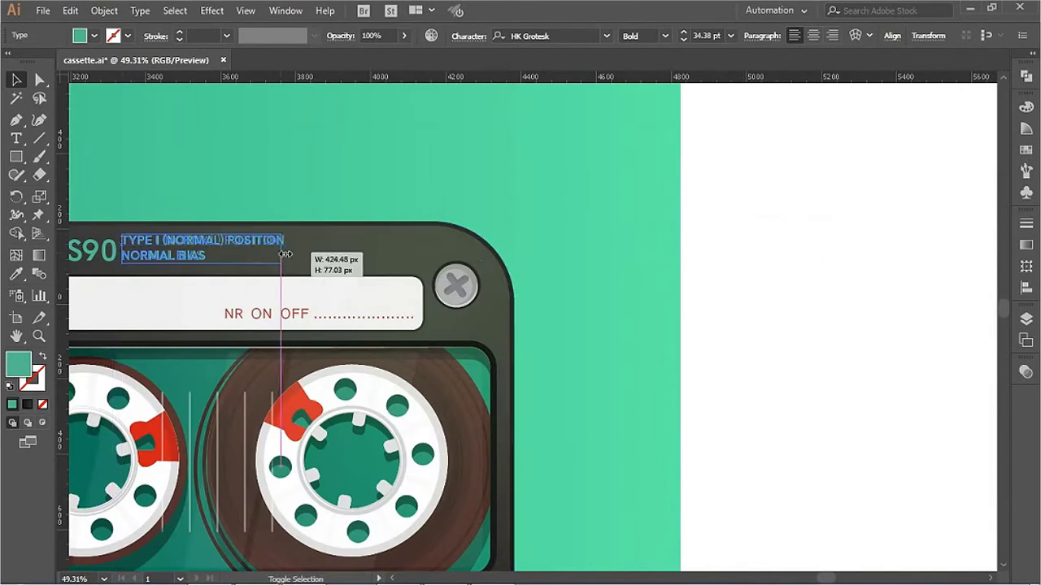
{"action": "left_click", "coordinate": [757, 227]}
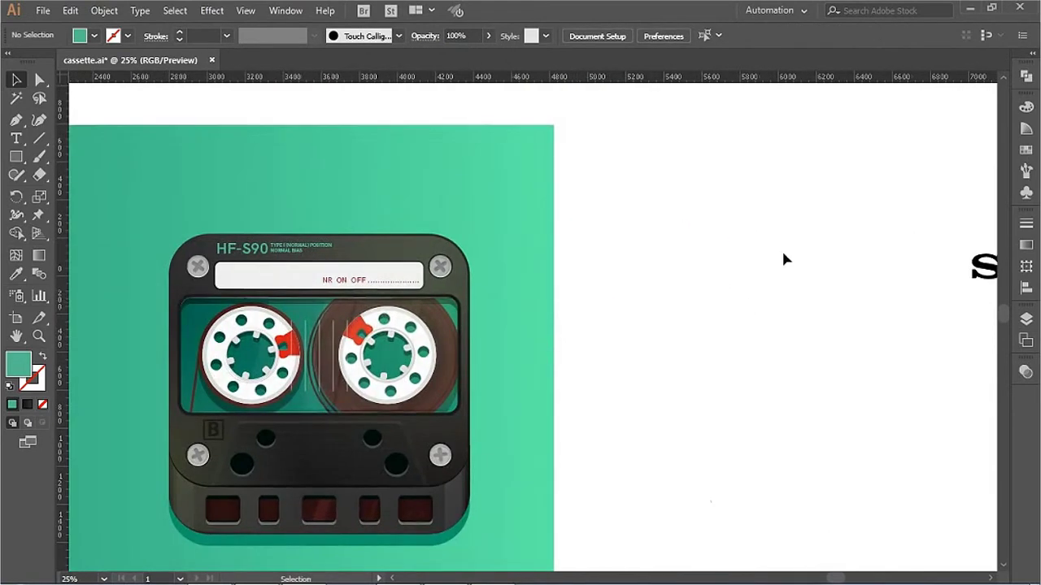
{"action": "left_click_drag", "start_coordinate": [984, 267], "coordinate": [420, 258]}
{"action": "scroll", "coordinate": [398, 217], "scroll_direction": "up", "scroll_amount": 3}
{"action": "mouse_move", "coordinate": [760, 313]}
{"action": "left_mouse_down"}
{"action": "mouse_move", "coordinate": [580, 318]}
{"action": "mouse_move", "coordinate": [384, 281]}
{"action": "left_mouse_up"}
{"action": "left_click_drag", "start_coordinate": [460, 281], "coordinate": [448, 281]}
{"action": "mouse_move", "coordinate": [259, 317]}
{"action": "left_mouse_down"}
{"action": "mouse_move", "coordinate": [377, 187]}
{"action": "mouse_move", "coordinate": [445, 244]}
{"action": "left_mouse_up"}
{"action": "left_click_drag", "start_coordinate": [360, 287], "coordinate": [341, 430]}
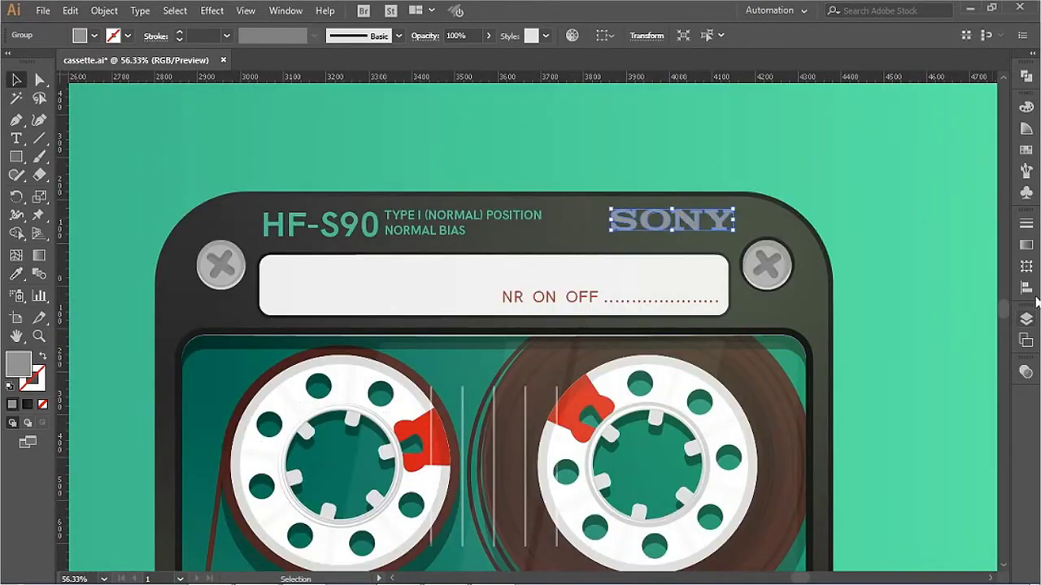
Step: Give the SONY wordmark a darkening blend mode and adjust its colour to dark grey
{"action": "left_click", "coordinate": [1026, 371]}
{"action": "left_click", "coordinate": [874, 389]}
{"action": "left_click", "coordinate": [895, 139]}
{"action": "left_click", "coordinate": [874, 391]}
{"action": "left_click", "coordinate": [894, 139]}
{"action": "left_click", "coordinate": [807, 378]}
{"action": "left_click", "coordinate": [672, 220]}
{"action": "left_click", "coordinate": [1026, 107]}
Step: Hide the panels and zoom in to preview the top labels around HF-S90
{"action": "key", "text": "Tab"}
{"action": "key", "text": "ctrl+minus"}
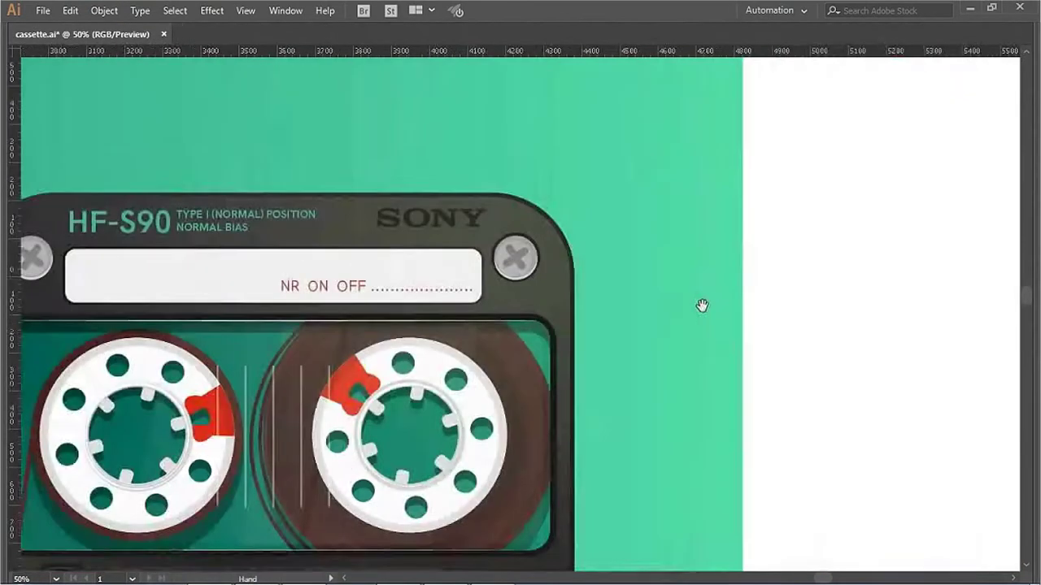
{"action": "key", "text": "ctrl+minus"}
{"action": "left_click_drag", "start_coordinate": [268, 104], "coordinate": [651, 288]}
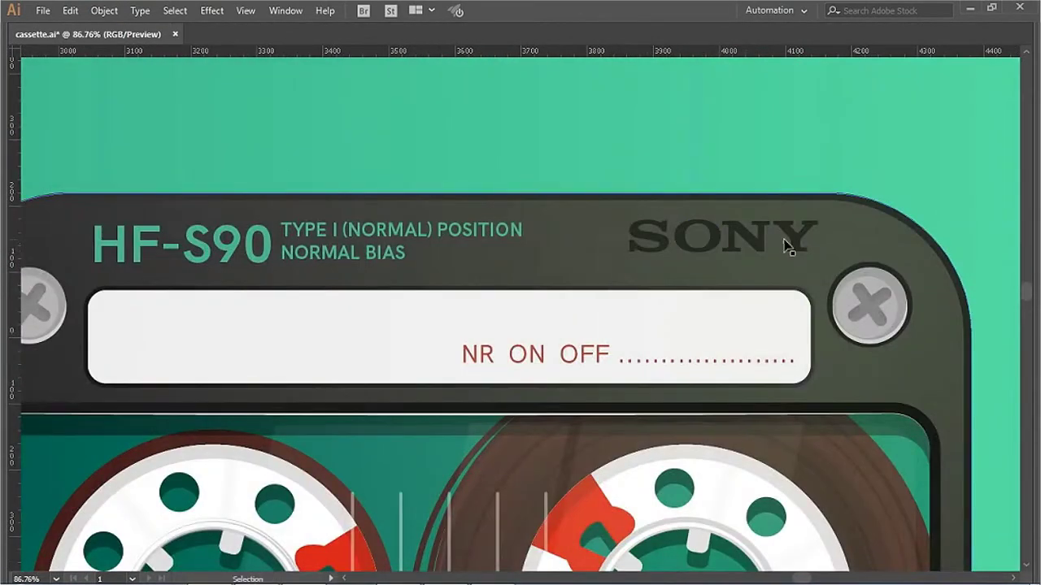
{"action": "left_click_drag", "start_coordinate": [181, 254], "coordinate": [422, 244]}
{"action": "key", "text": "ctrl+plus"}
{"action": "key", "text": "Tab"}
Step: Draw a small triangle from a Pen half-shape plus its vertically reflected copy
{"action": "left_click_drag", "start_coordinate": [16, 156], "coordinate": [49, 159]}
{"action": "left_click", "coordinate": [49, 157]}
{"action": "left_click", "coordinate": [297, 302]}
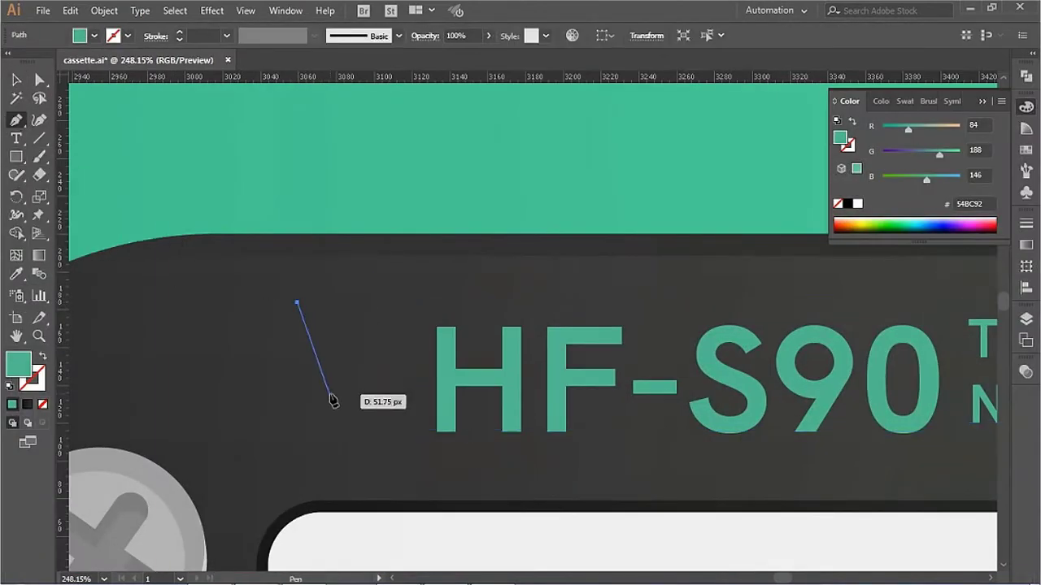
{"action": "left_click_drag", "start_coordinate": [342, 393], "coordinate": [301, 395]}
{"action": "left_click", "coordinate": [298, 302]}
{"action": "right_click", "coordinate": [351, 349]}
{"action": "left_click", "coordinate": [534, 311]}
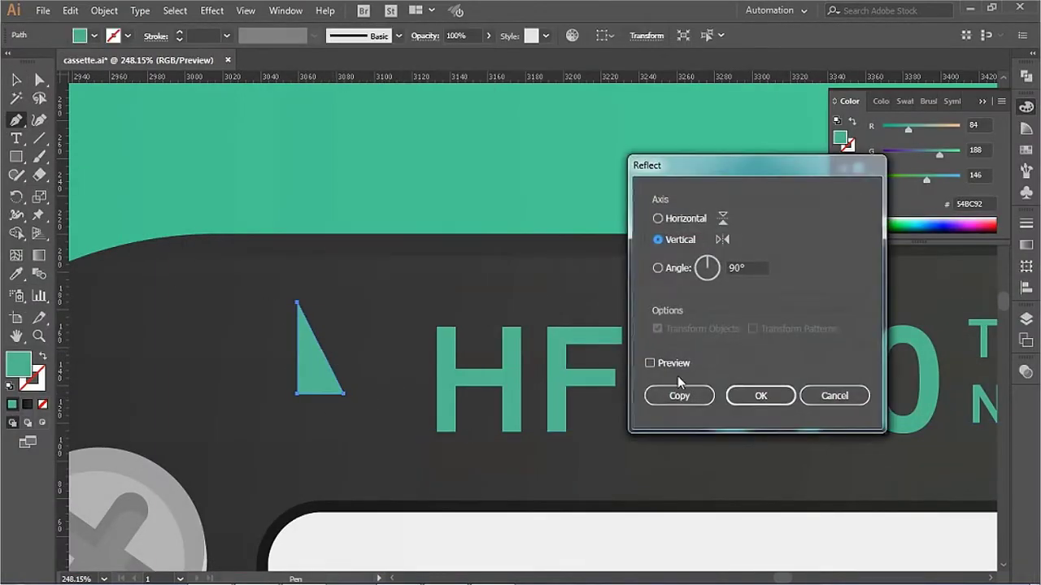
{"action": "left_click", "coordinate": [667, 395]}
{"action": "left_click_drag", "start_coordinate": [345, 395], "coordinate": [299, 387]}
{"action": "key", "text": "v"}
{"action": "left_click_drag", "start_coordinate": [155, 244], "coordinate": [441, 400]}
Step: Place the triangle beside HF-S90, set it to Multiply, and enlarge it slightly
{"action": "left_click_drag", "start_coordinate": [328, 323], "coordinate": [302, 379]}
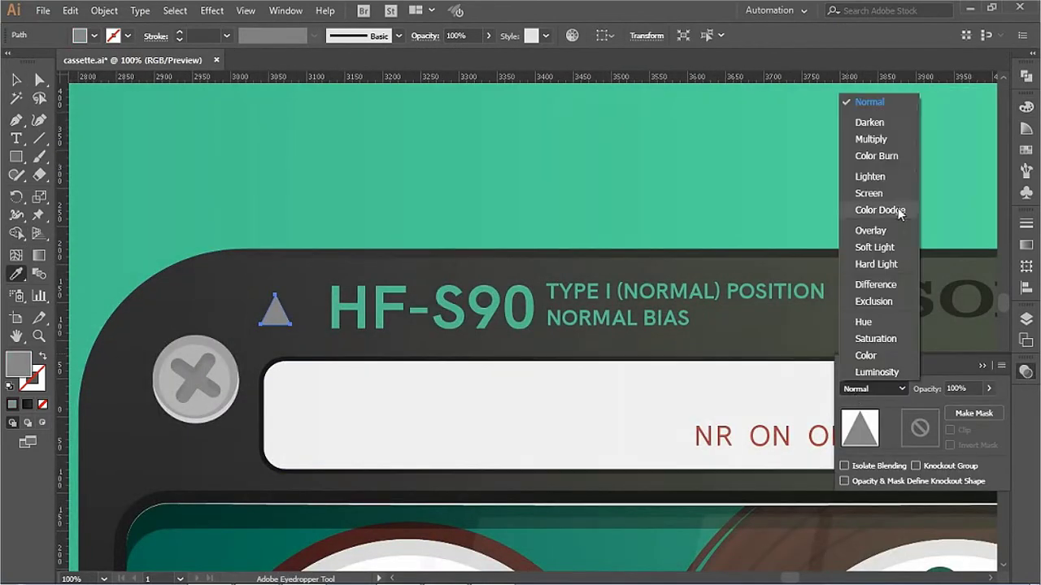
{"action": "left_click", "coordinate": [870, 139]}
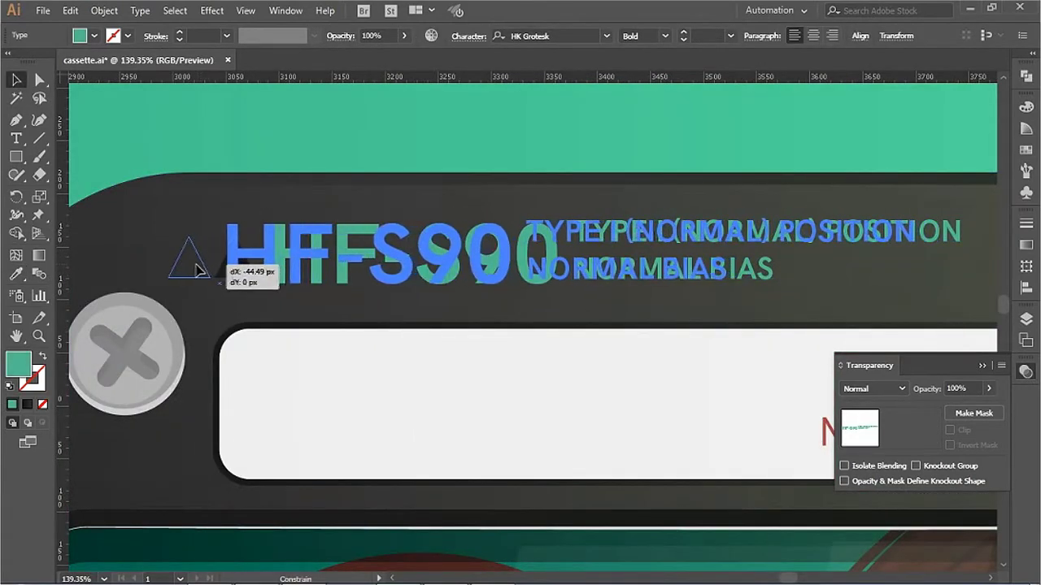
{"action": "left_click_drag", "start_coordinate": [330, 289], "coordinate": [308, 255]}
{"action": "key", "text": "ctrl+1"}
{"action": "left_click", "coordinate": [304, 287]}
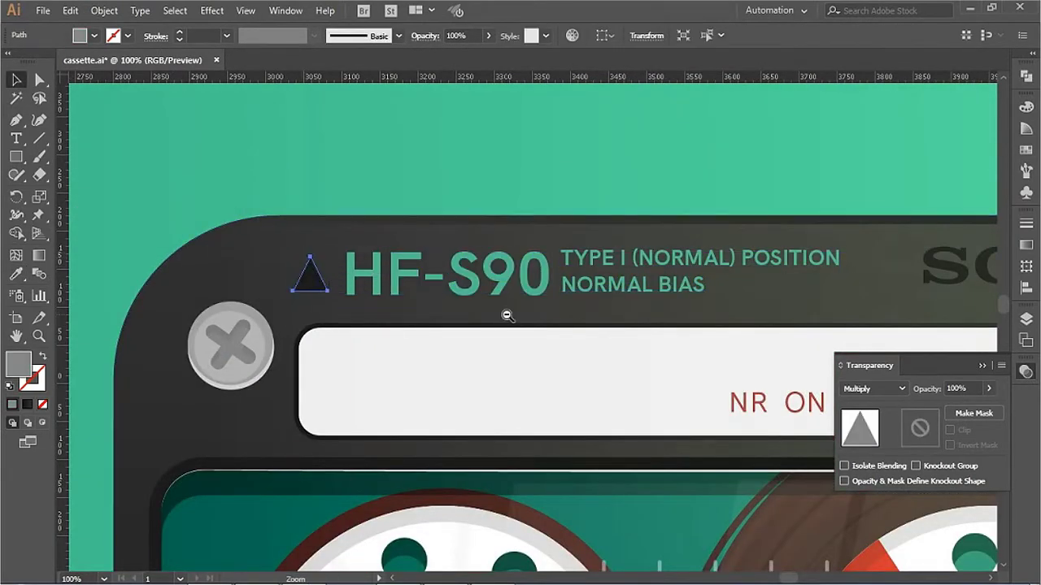
{"action": "left_click", "coordinate": [507, 315], "text": "ctrl+alt"}
{"action": "left_click", "coordinate": [883, 209], "text": "ctrl+alt"}
{"action": "left_click", "coordinate": [832, 225], "text": "ctrl+alt"}
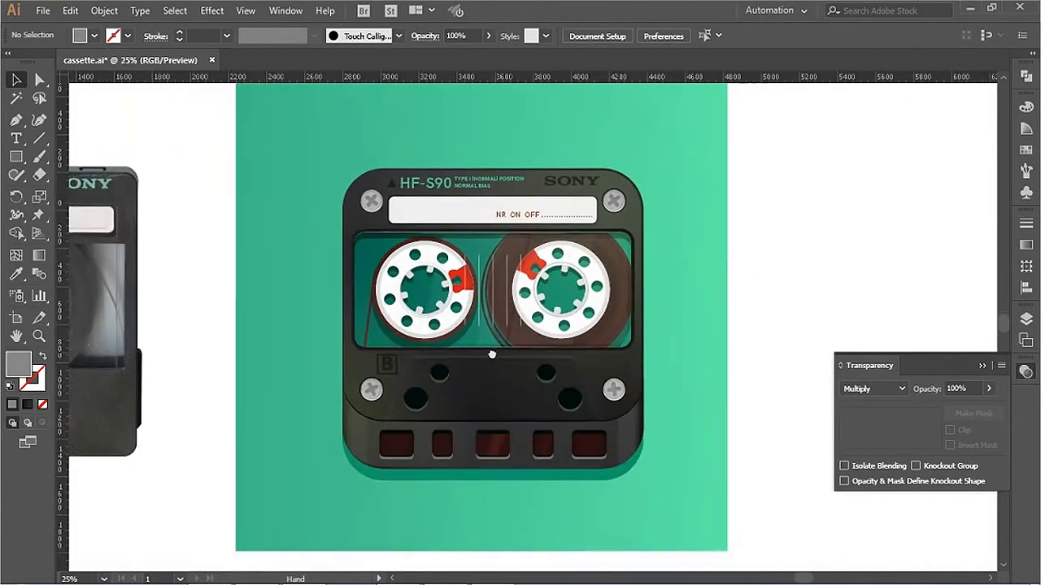
Step: Delete the reference cassette photo from the artboard
{"action": "left_click", "coordinate": [491, 354], "text": "ctrl+alt"}
{"action": "left_click", "coordinate": [301, 372]}
{"action": "key", "text": "Delete"}
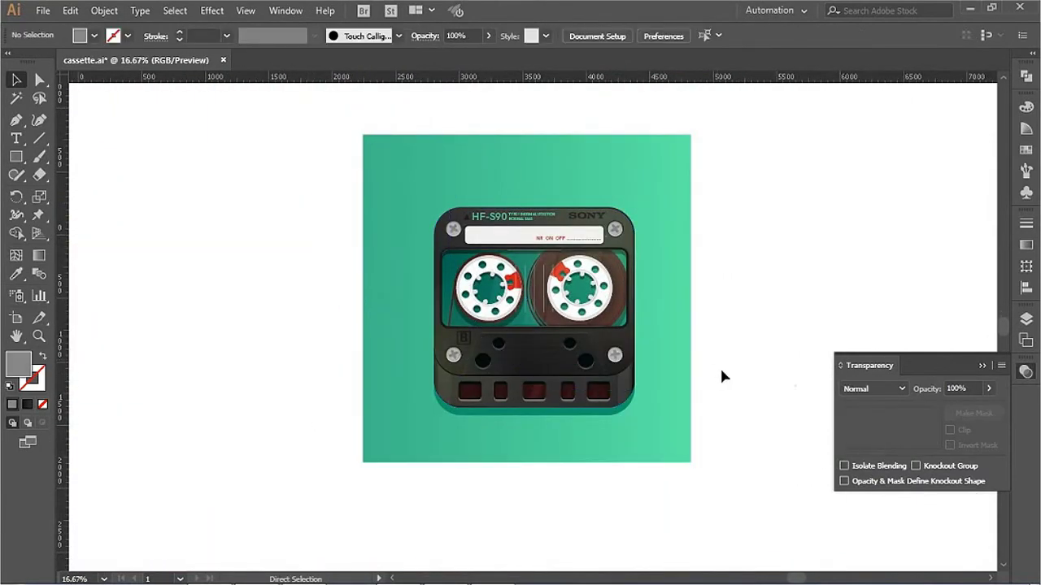
{"action": "scroll", "coordinate": [603, 232], "scroll_direction": "up", "scroll_amount": 2}
{"action": "scroll", "coordinate": [603, 232], "scroll_direction": "up", "scroll_amount": 2}
{"action": "scroll", "coordinate": [603, 232], "scroll_direction": "up", "scroll_amount": 3}
{"action": "scroll", "coordinate": [604, 232], "scroll_direction": "up", "scroll_amount": 1}
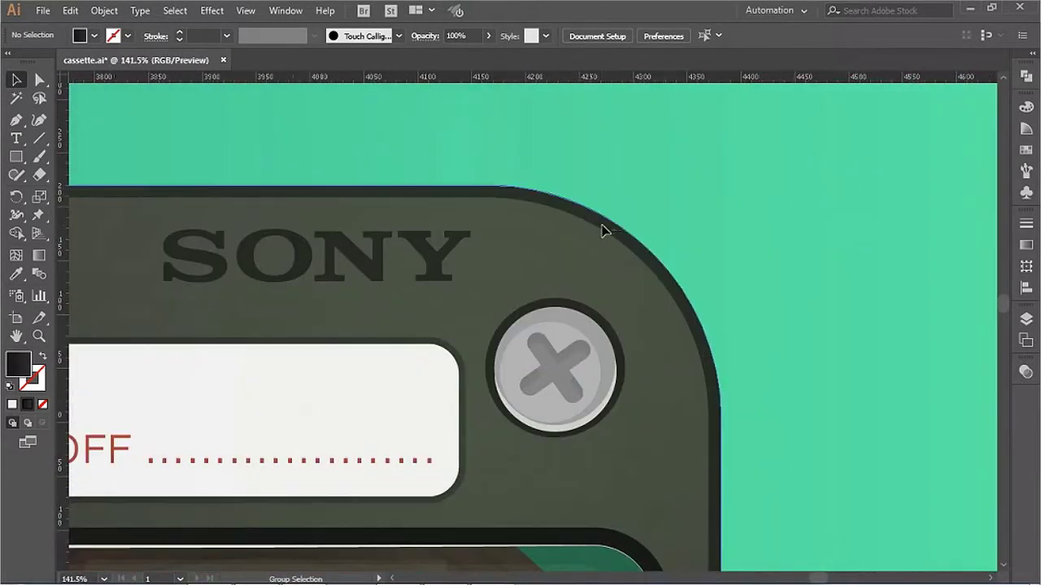
Step: Apply the Film Grain texture to the cassette body and blend it in Multiply
{"action": "left_click", "coordinate": [211, 10]}
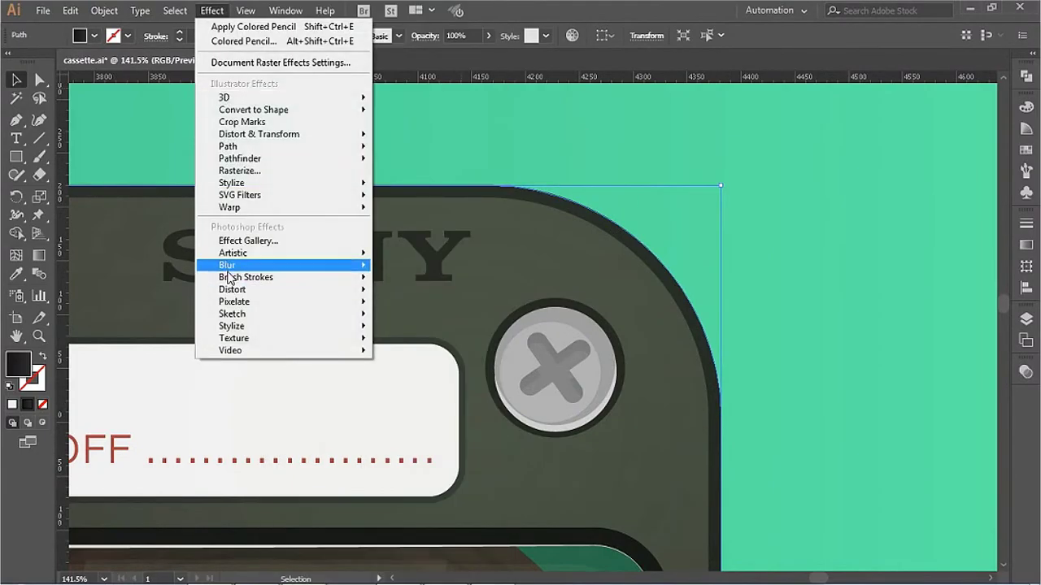
{"action": "left_click", "coordinate": [415, 334]}
{"action": "key", "text": "Return"}
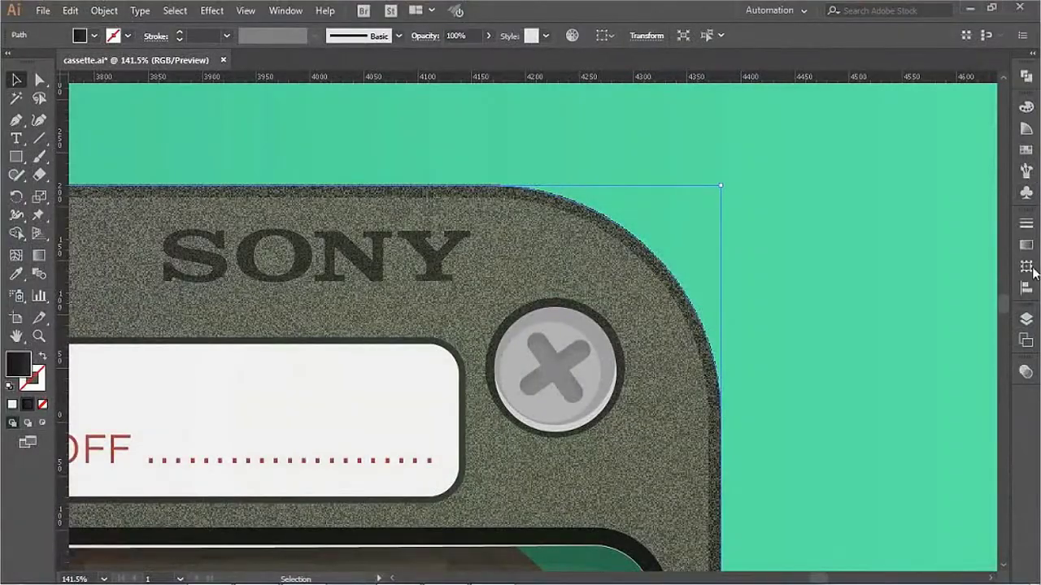
{"action": "left_click", "coordinate": [1025, 372]}
{"action": "left_click", "coordinate": [872, 388]}
{"action": "left_click", "coordinate": [862, 404]}
{"action": "scroll", "coordinate": [803, 203], "scroll_direction": "down", "scroll_amount": 2}
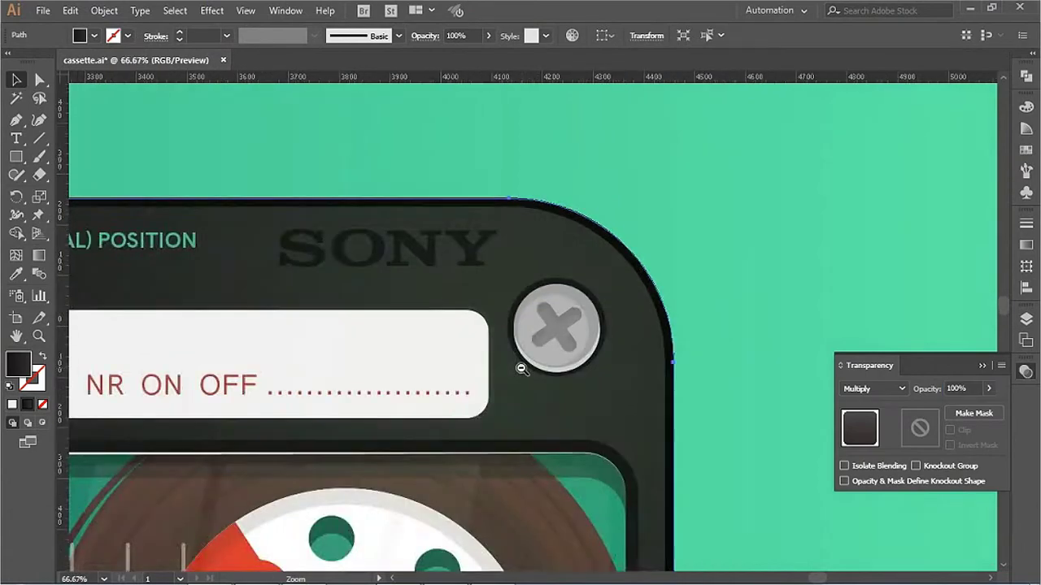
{"action": "scroll", "coordinate": [803, 203], "scroll_direction": "down", "scroll_amount": 2}
{"action": "scroll", "coordinate": [514, 238], "scroll_direction": "up", "scroll_amount": 1}
{"action": "scroll", "coordinate": [514, 238], "scroll_direction": "up", "scroll_amount": 2}
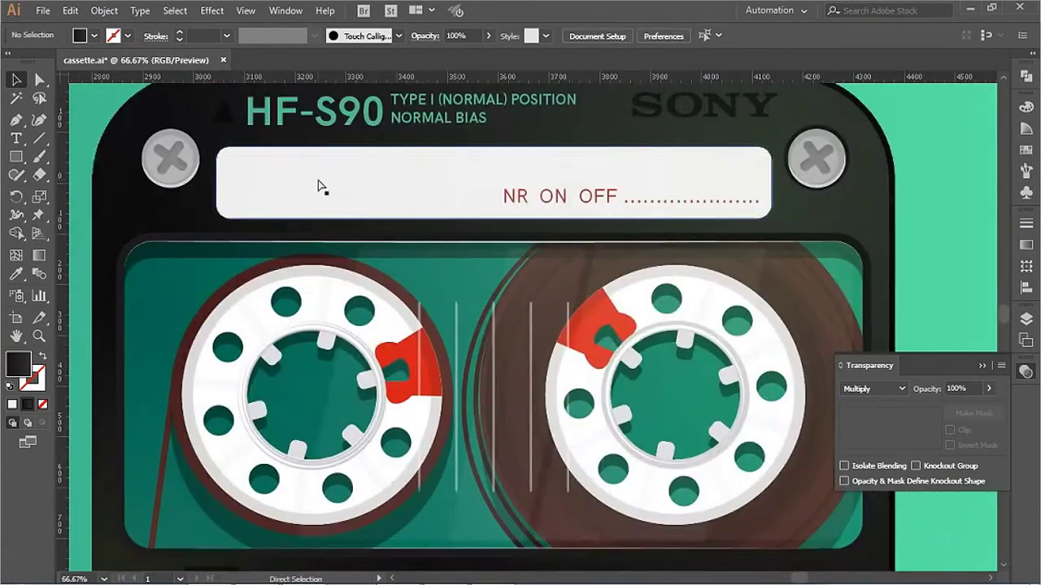
{"action": "scroll", "coordinate": [362, 157], "scroll_direction": "up", "scroll_amount": 3}
Step: Set the label rectangle's blend mode to Multiply
{"action": "left_click", "coordinate": [361, 157]}
{"action": "left_click", "coordinate": [872, 388]}
{"action": "left_click", "coordinate": [861, 138]}
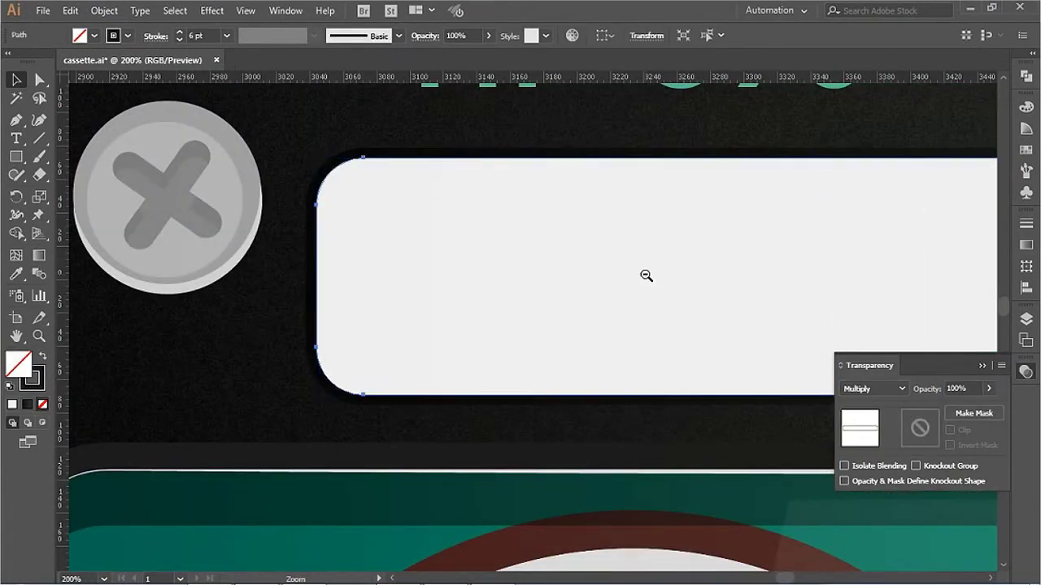
Step: Cut off the label's top-left corner with a diagonal line and Shape Builder
{"action": "scroll", "coordinate": [646, 276], "scroll_direction": "down", "scroll_amount": 3}
{"action": "left_click_drag", "start_coordinate": [476, 271], "coordinate": [735, 283]}
{"action": "scroll", "coordinate": [477, 323], "scroll_direction": "up", "scroll_amount": 4}
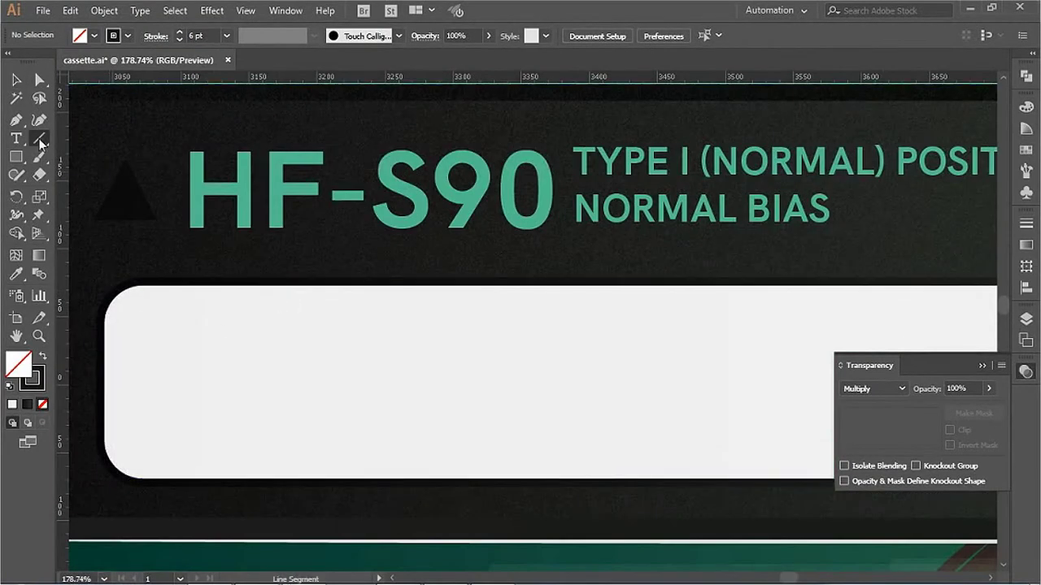
{"action": "scroll", "coordinate": [269, 209], "scroll_direction": "down", "scroll_amount": 2}
{"action": "key", "text": "backslash"}
{"action": "mouse_move", "coordinate": [256, 215]}
{"action": "left_mouse_down"}
{"action": "mouse_move", "coordinate": [140, 376]}
{"action": "mouse_move", "coordinate": [134, 324]}
{"action": "left_mouse_up"}
{"action": "left_click", "coordinate": [176, 334], "text": "shift"}
{"action": "key", "text": "shift+m"}
{"action": "left_click", "coordinate": [341, 225], "text": "alt"}
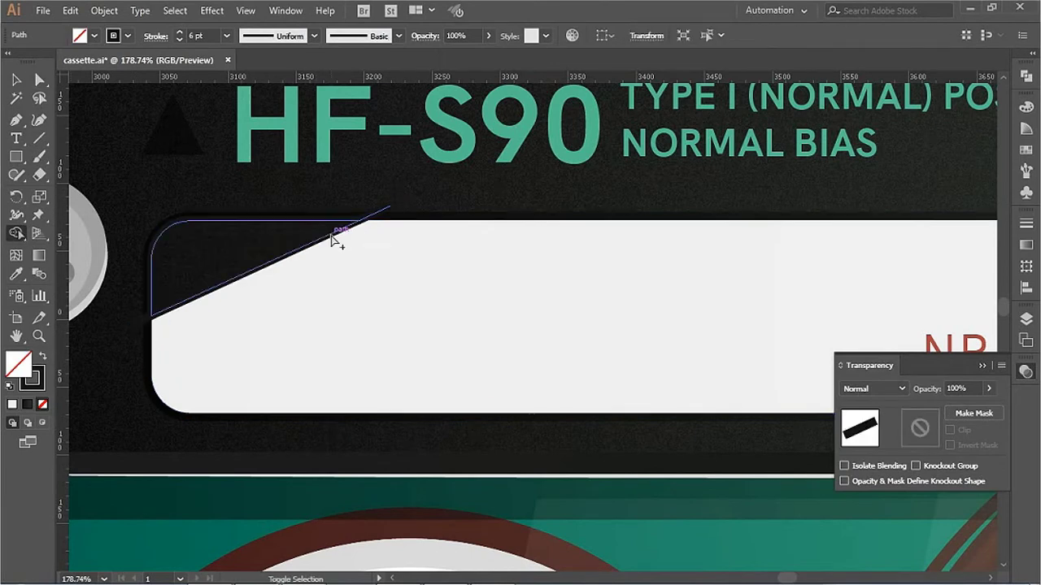
Step: Fill the cut corner triangle with grey 166 in Multiply blending
{"action": "key", "text": "ctrl+shift+a"}
{"action": "left_click", "coordinate": [210, 228]}
{"action": "key", "text": "i"}
{"action": "key", "text": "ctrl+1"}
{"action": "left_click", "coordinate": [1026, 129]}
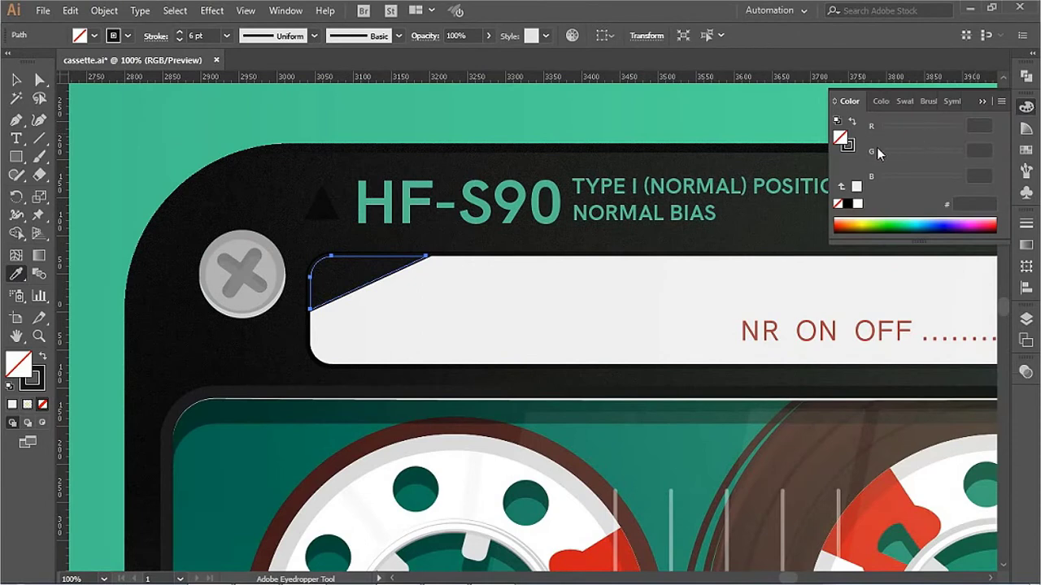
{"action": "left_click", "coordinate": [854, 127]}
{"action": "left_click_drag", "start_coordinate": [886, 132], "coordinate": [915, 133]}
{"action": "left_click", "coordinate": [843, 374]}
{"action": "left_click", "coordinate": [873, 388]}
{"action": "left_click", "coordinate": [866, 139]}
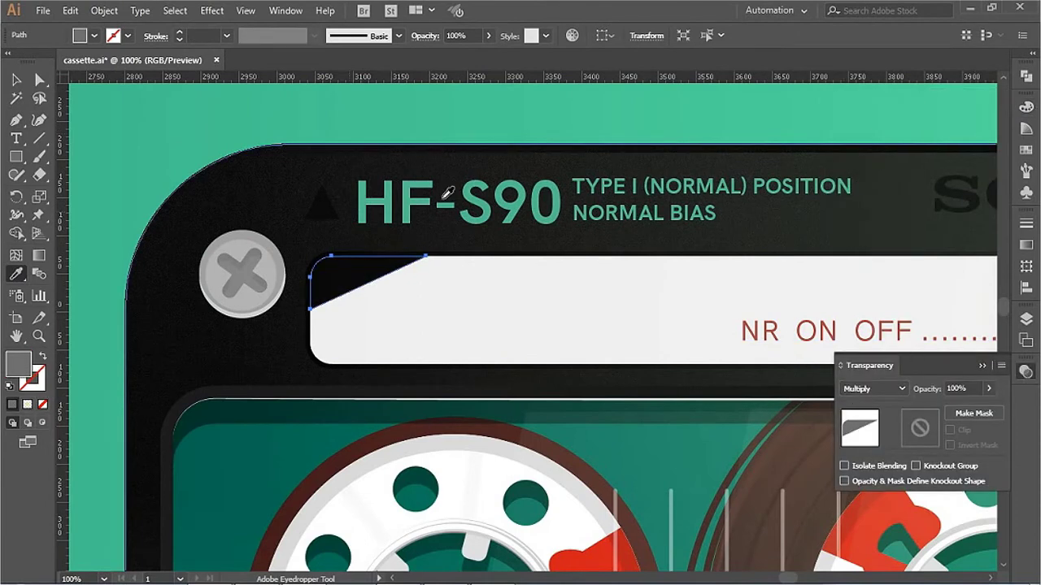
{"action": "key", "text": "v"}
{"action": "left_click", "coordinate": [1026, 107]}
{"action": "key", "text": "a"}
{"action": "left_click_drag", "start_coordinate": [943, 133], "coordinate": [933, 130]}
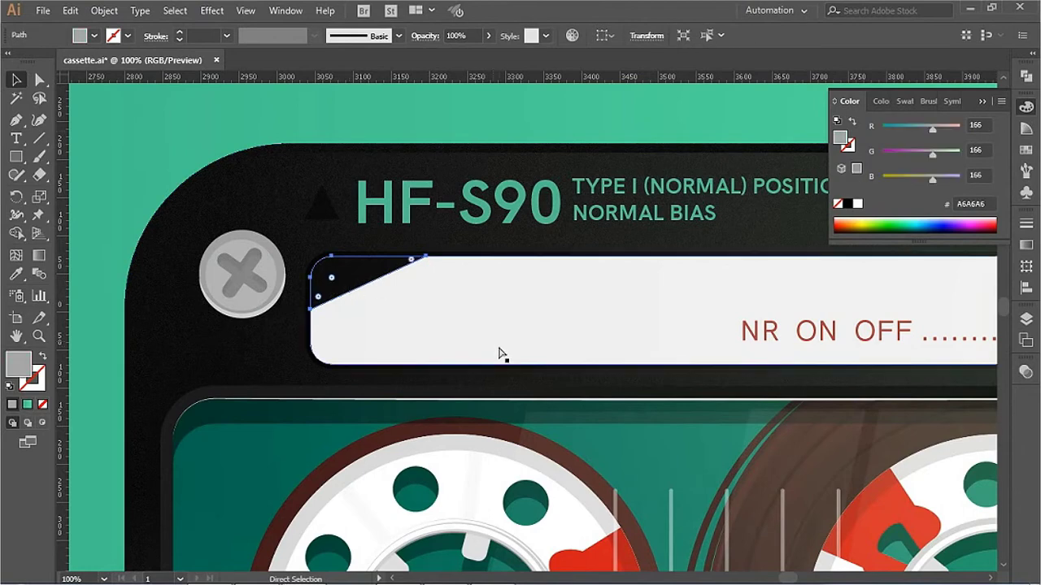
Step: Duplicate the corner shape in Normal blending, rotated 180° onto the label corner as a flap
{"action": "key", "text": "ctrl+c"}
{"action": "key", "text": "ctrl+v"}
{"action": "key", "text": "v"}
{"action": "left_click", "coordinate": [1026, 371]}
{"action": "left_click", "coordinate": [861, 387]}
{"action": "left_click", "coordinate": [871, 102]}
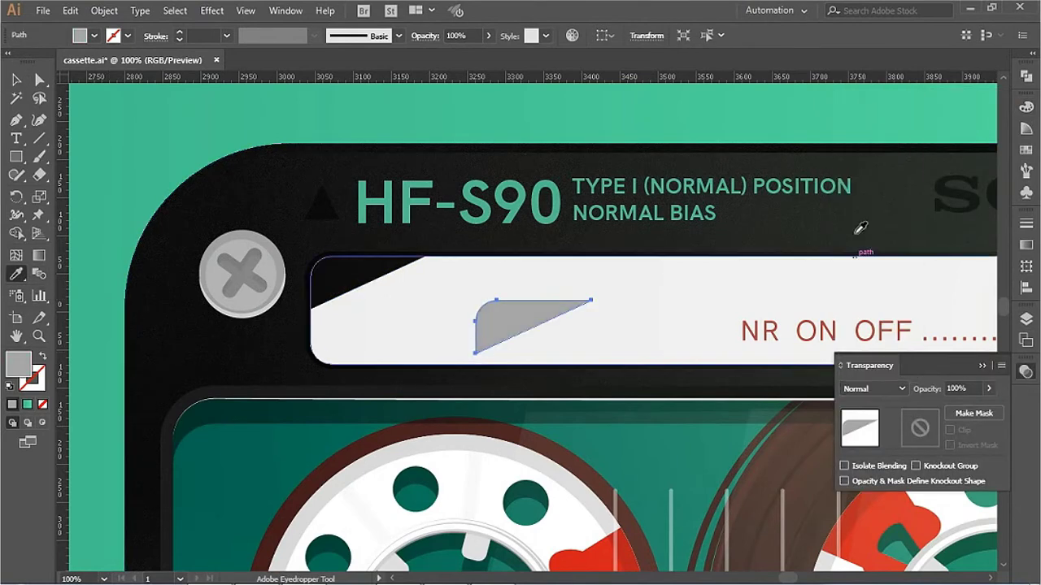
{"action": "left_click", "coordinate": [1026, 107]}
{"action": "key", "text": "v"}
{"action": "left_click_drag", "start_coordinate": [593, 299], "coordinate": [473, 354]}
{"action": "left_click_drag", "start_coordinate": [525, 325], "coordinate": [429, 261]}
{"action": "left_click", "coordinate": [463, 314], "text": "ctrl+alt"}
Step: Tilt the flap and adjust its anchors so it joins the label's corner
{"action": "left_click_drag", "start_coordinate": [463, 314], "coordinate": [626, 358]}
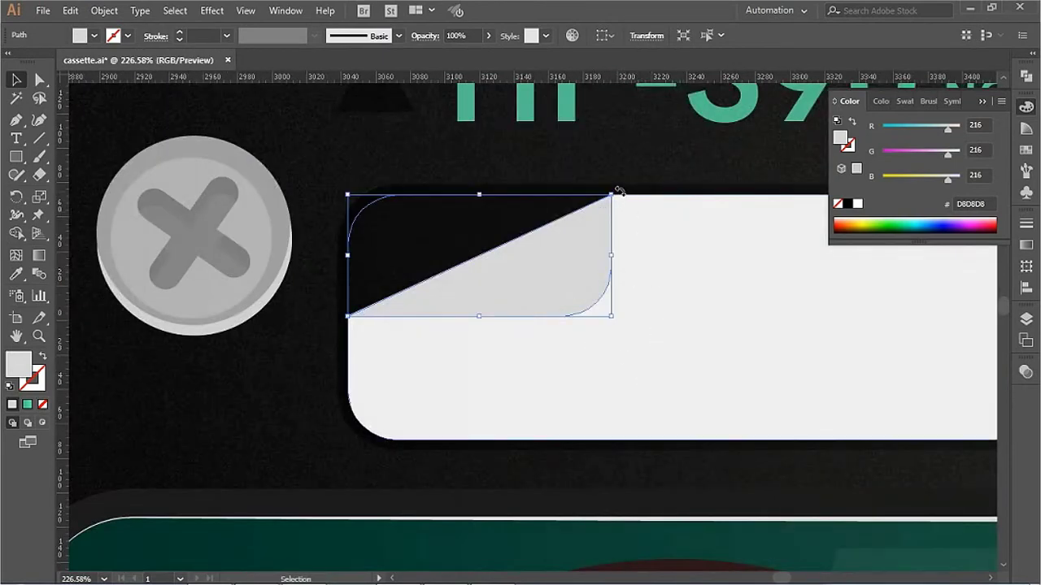
{"action": "left_click_drag", "start_coordinate": [618, 190], "coordinate": [588, 157]}
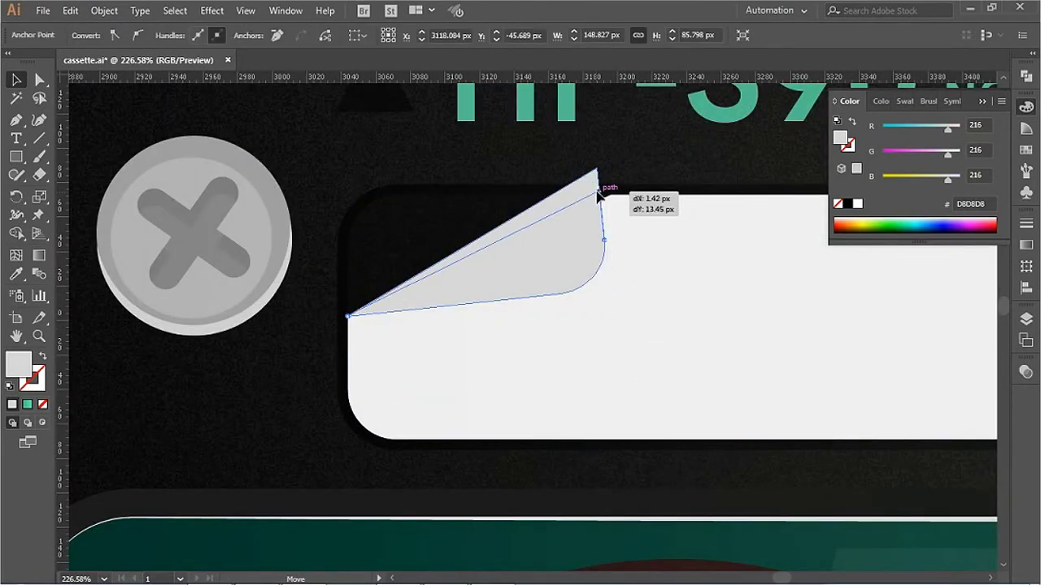
{"action": "scroll", "coordinate": [613, 191], "scroll_direction": "up", "scroll_amount": 10, "text": "alt"}
{"action": "left_click_drag", "start_coordinate": [471, 238], "coordinate": [480, 274]}
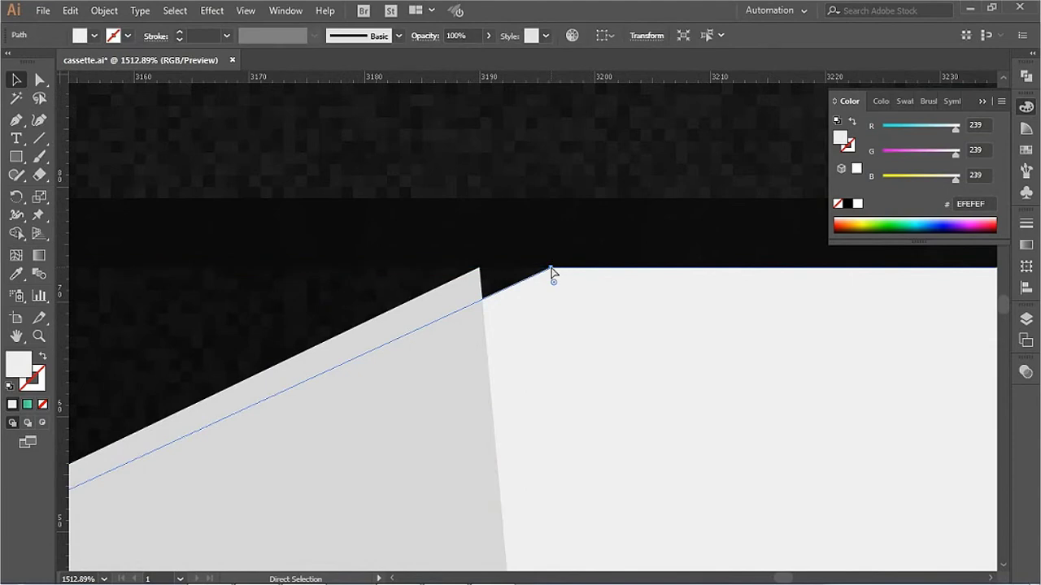
{"action": "left_click_drag", "start_coordinate": [559, 268], "coordinate": [480, 273]}
{"action": "scroll", "coordinate": [492, 296], "scroll_direction": "down", "scroll_amount": 6, "text": "alt"}
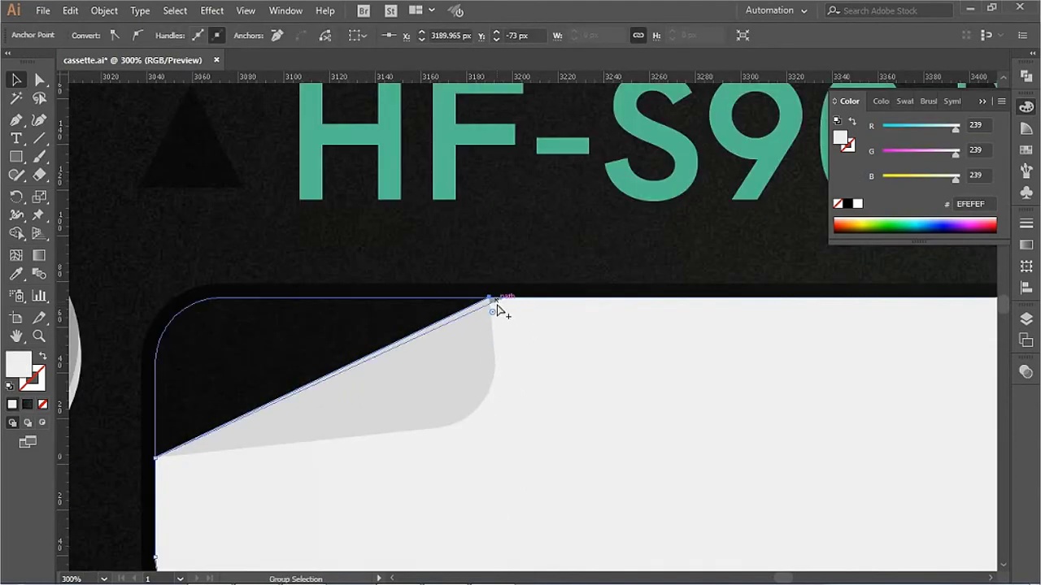
{"action": "scroll", "coordinate": [520, 277], "scroll_direction": "up", "scroll_amount": 4, "text": "alt"}
{"action": "scroll", "coordinate": [483, 381], "scroll_direction": "down", "scroll_amount": 2, "text": "alt"}
Step: Draw a Pen shadow shape under the flap filled with the light grey
{"action": "key", "text": "v"}
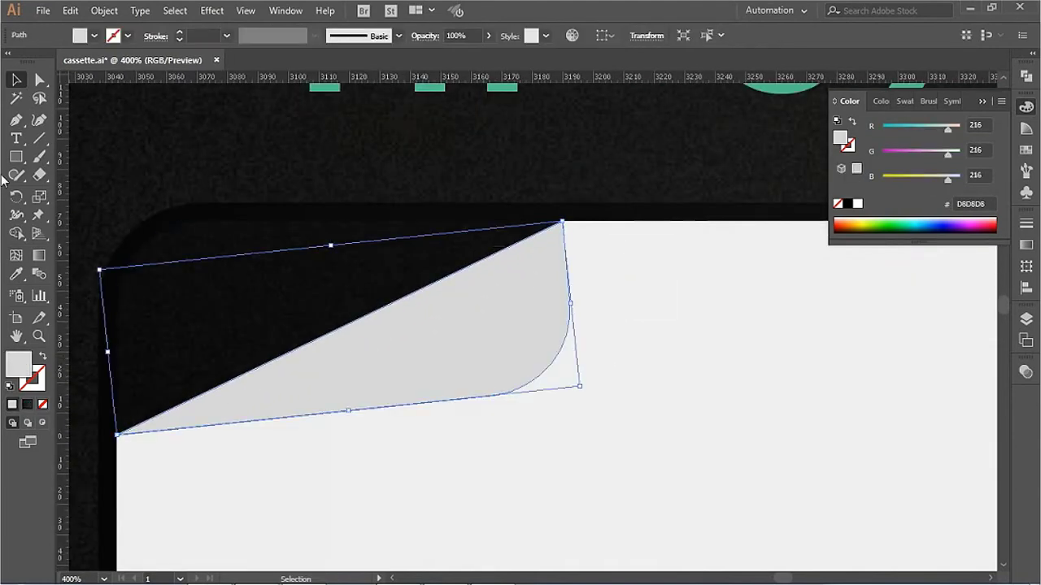
{"action": "key", "text": "ctrl+shift+a"}
{"action": "key", "text": "p"}
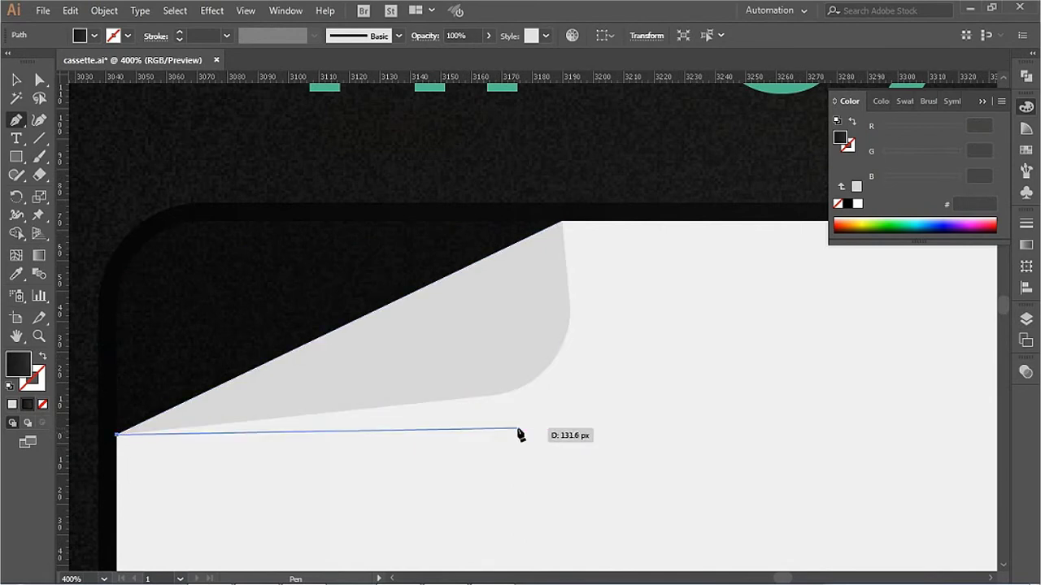
{"action": "left_click", "coordinate": [566, 342]}
{"action": "left_click", "coordinate": [556, 239]}
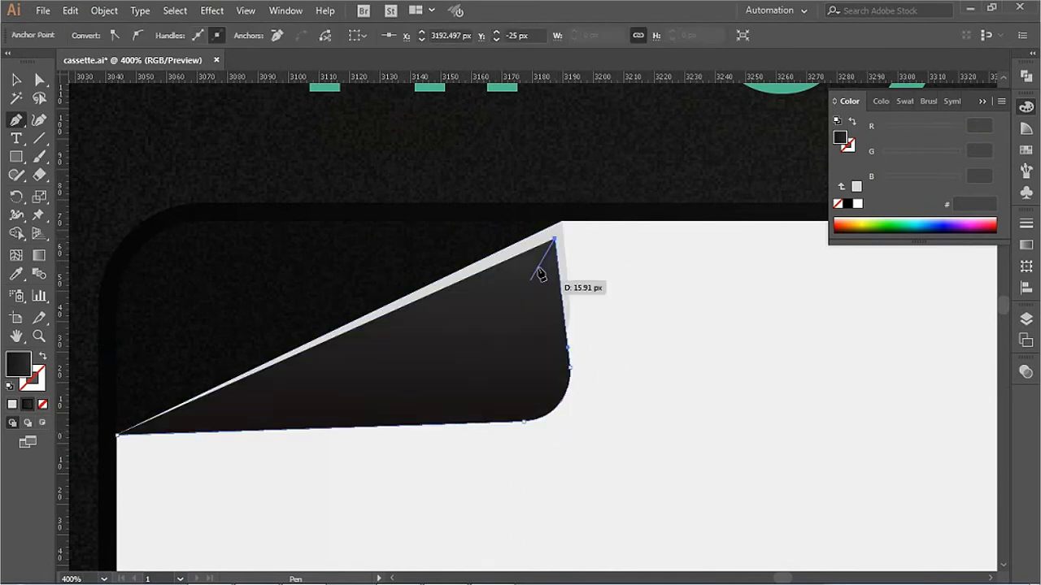
{"action": "left_click", "coordinate": [119, 433]}
{"action": "key", "text": "i"}
{"action": "left_click", "coordinate": [464, 328]}
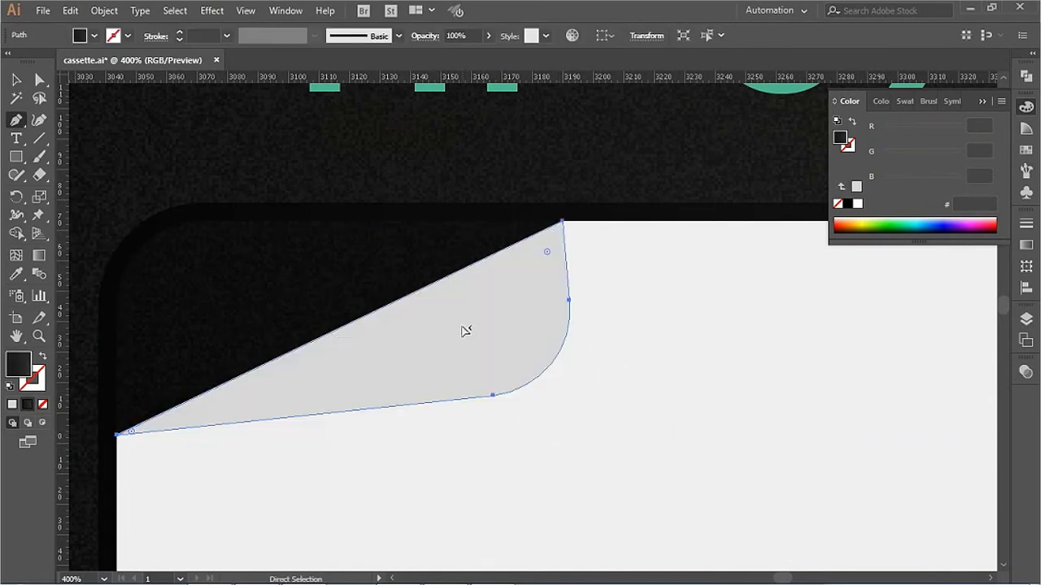
{"action": "left_click", "coordinate": [713, 351], "text": "ctrl+alt"}
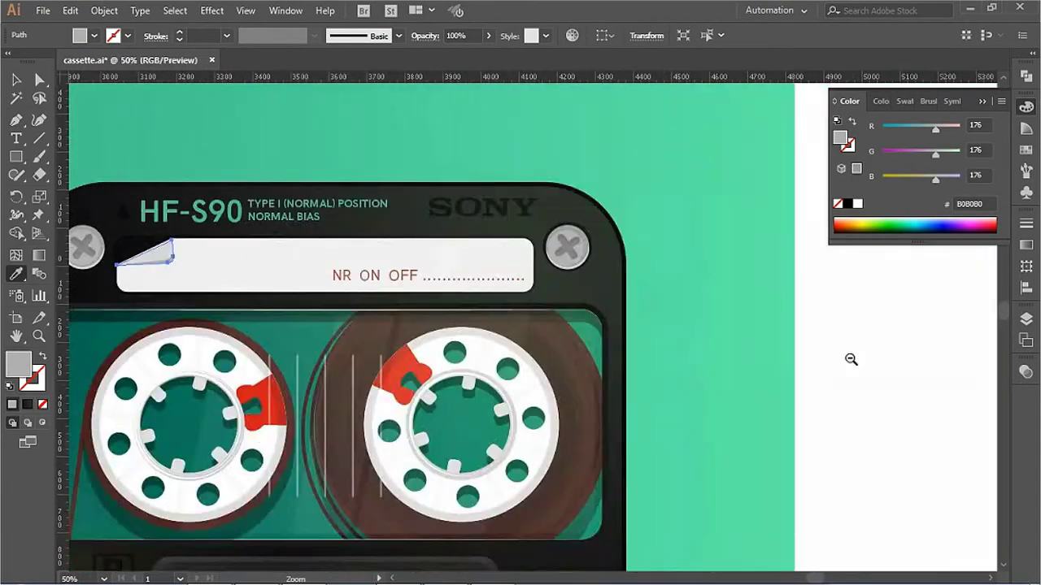
{"action": "left_click", "coordinate": [850, 360], "text": "ctrl+alt"}
{"action": "left_click_drag", "start_coordinate": [657, 411], "coordinate": [659, 325]}
Step: Zoom in on the label's top edge and start a Pen path for the nick
{"action": "left_click_drag", "start_coordinate": [105, 565], "coordinate": [965, 379]}
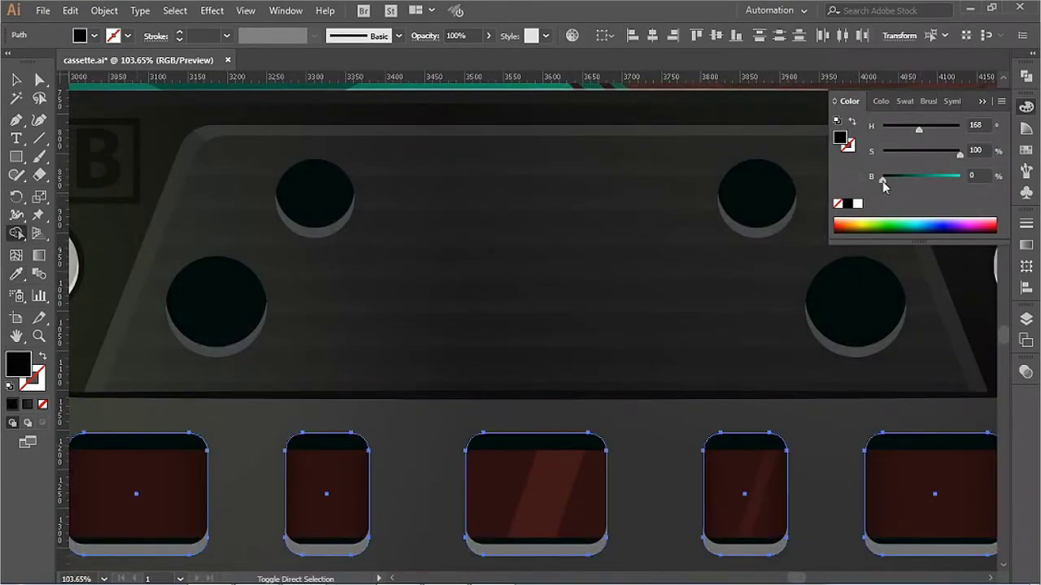
{"action": "key", "text": "ctrl+minus"}
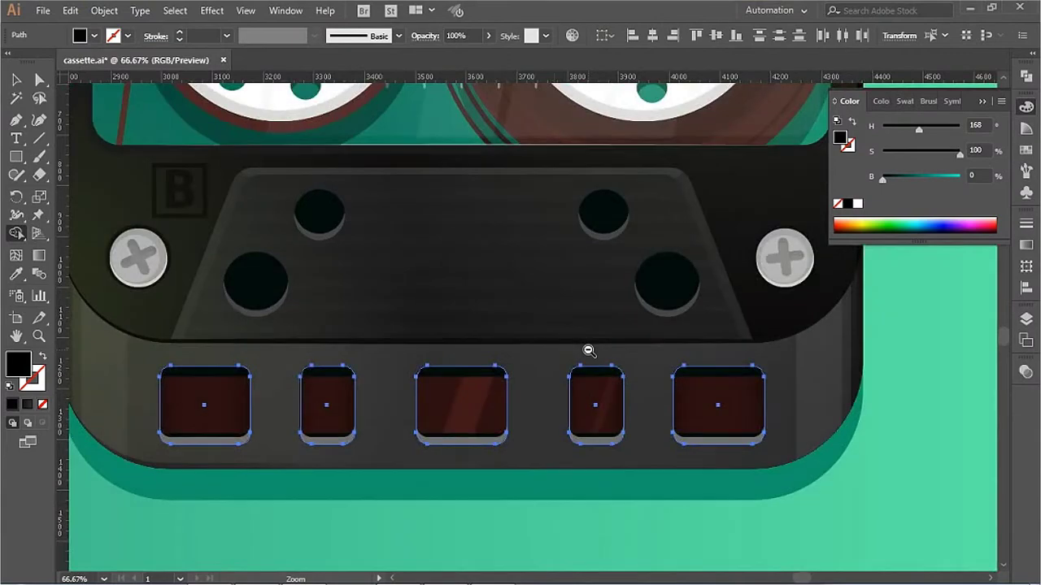
{"action": "key", "text": "ctrl+minus"}
{"action": "key", "text": "ctrl+shift+a"}
{"action": "left_click_drag", "start_coordinate": [448, 192], "coordinate": [586, 242]}
{"action": "key", "text": "p"}
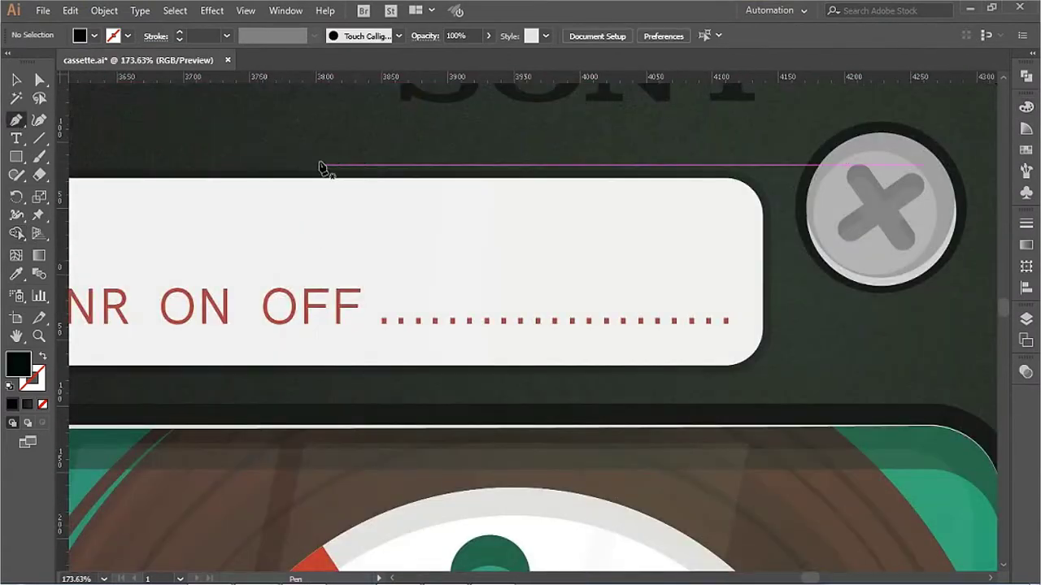
{"action": "left_click", "coordinate": [379, 213]}
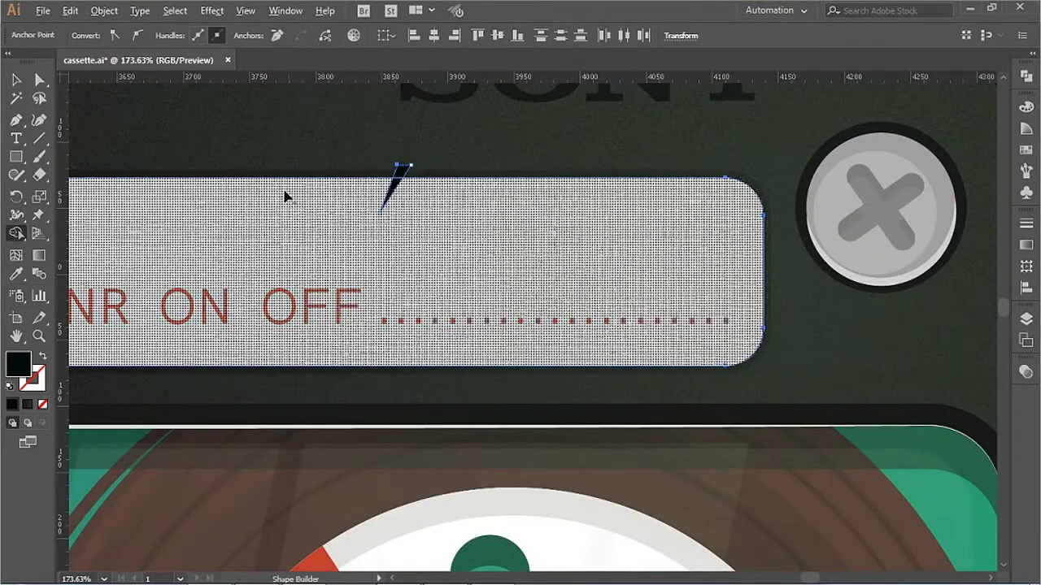
{"action": "key", "text": "ctrl+shift+a"}
{"action": "key", "text": "ctrl+minus"}
{"action": "key", "text": "ctrl+minus"}
{"action": "key", "text": "ctrl+minus"}
{"action": "key", "text": "ctrl+minus"}
{"action": "key", "text": "ctrl+minus"}
{"action": "key", "text": "ctrl+minus"}
{"action": "left_click_drag", "start_coordinate": [391, 203], "coordinate": [512, 265]}
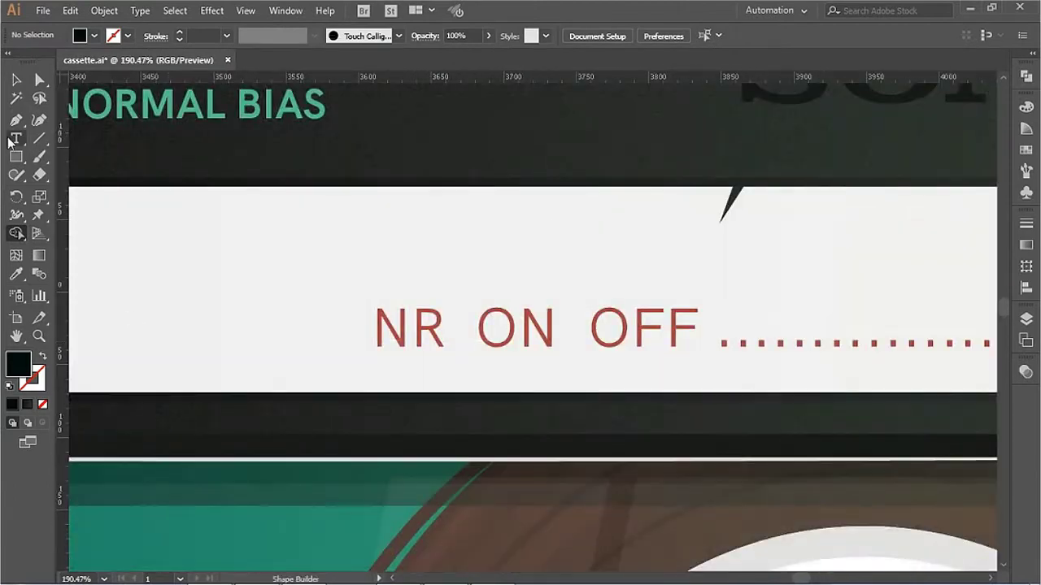
Step: Draw the thin triangular nick on the label's top edge
{"action": "key", "text": "p"}
{"action": "left_click", "coordinate": [284, 371]}
{"action": "left_click", "coordinate": [260, 294]}
{"action": "left_click", "coordinate": [283, 371]}
{"action": "key", "text": "ctrl+minus"}
{"action": "key", "text": "ctrl+minus"}
{"action": "key", "text": "ctrl+minus"}
{"action": "key", "text": "ctrl+minus"}
{"action": "key", "text": "ctrl+shift+a"}
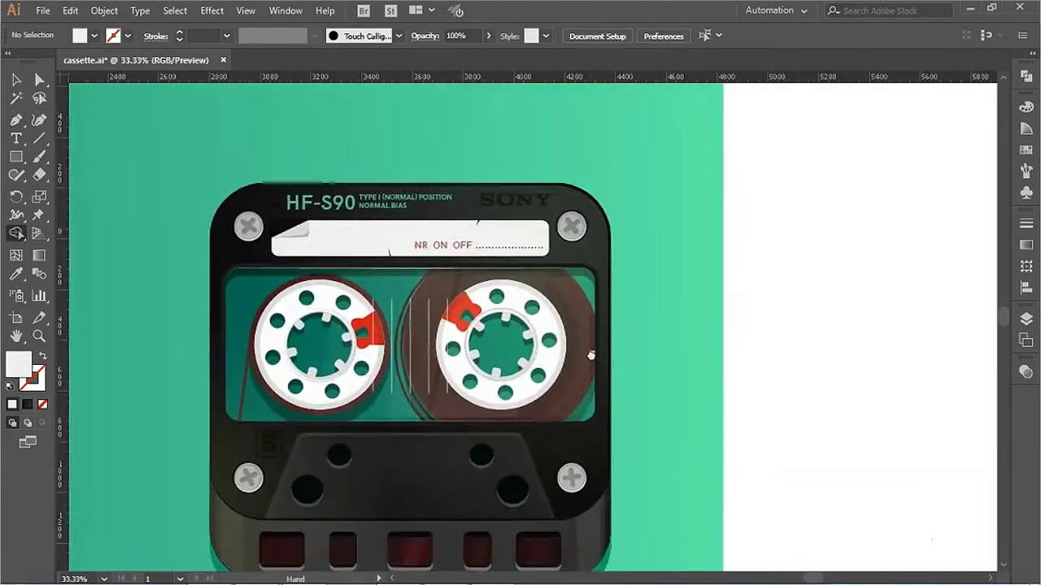
{"action": "left_click_drag", "start_coordinate": [591, 355], "coordinate": [583, 315]}
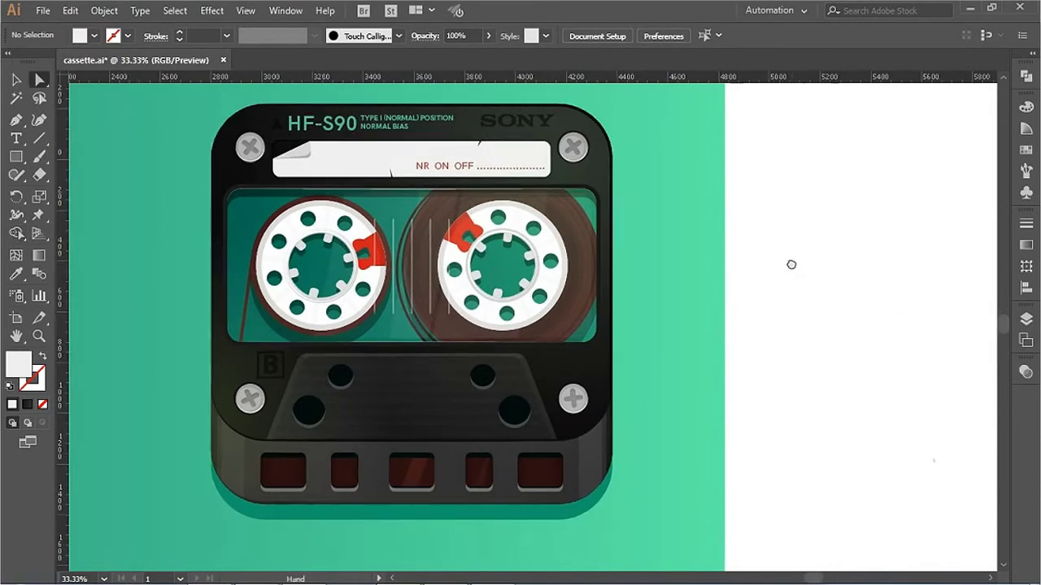
{"action": "key", "text": "ctrl+minus"}
Step: Enlarge the glow ellipse around its centre and adjust its radial gradient
{"action": "left_click", "coordinate": [417, 335]}
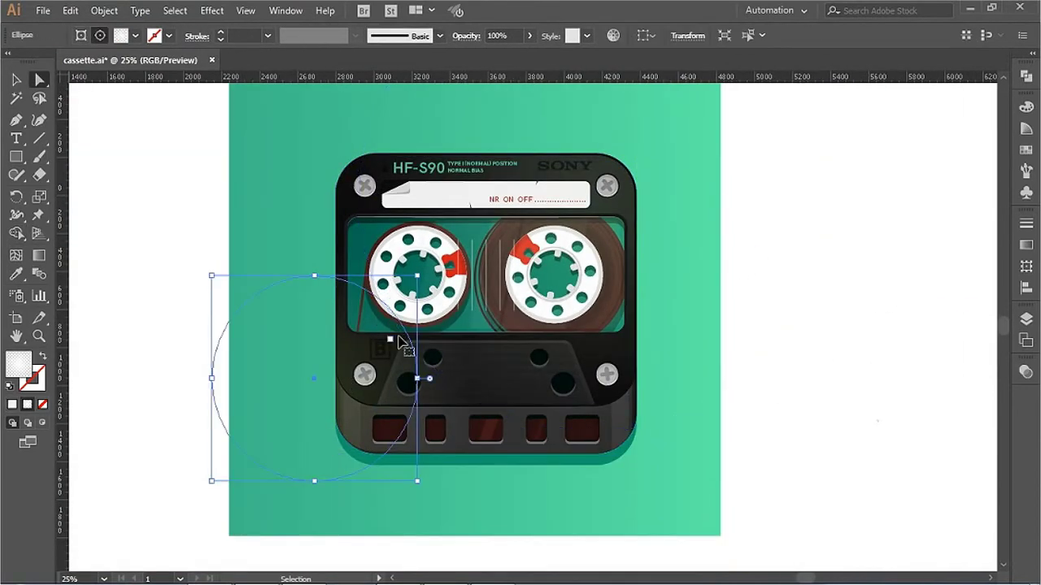
{"action": "left_click_drag", "start_coordinate": [417, 276], "coordinate": [440, 252]}
{"action": "left_click", "coordinate": [1026, 106]}
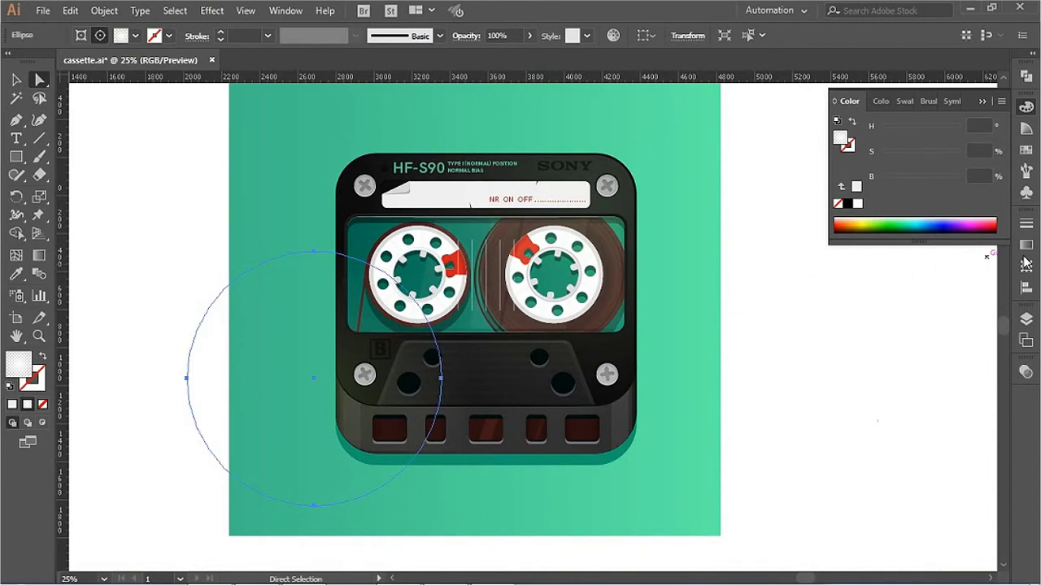
{"action": "left_click", "coordinate": [1026, 245]}
{"action": "left_click", "coordinate": [825, 464]}
{"action": "left_click", "coordinate": [523, 365]}
{"action": "key", "text": "shift+ctrl+a"}
Step: Make the glow gradient's colour stop a brighter green
{"action": "left_click", "coordinate": [406, 366]}
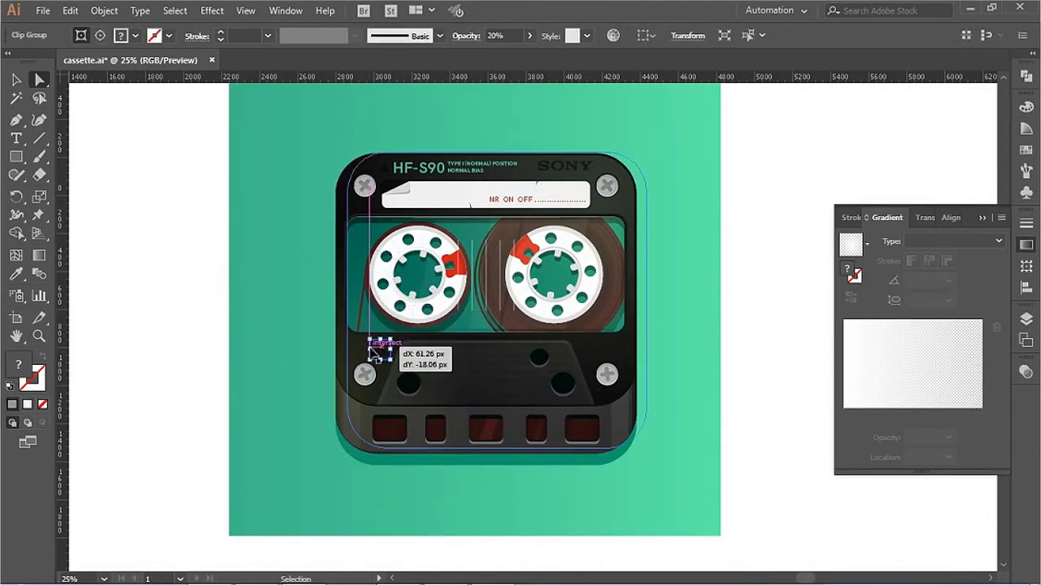
{"action": "left_click", "coordinate": [344, 390]}
{"action": "double_click", "coordinate": [844, 415]}
{"action": "left_click_drag", "start_coordinate": [904, 196], "coordinate": [877, 195]}
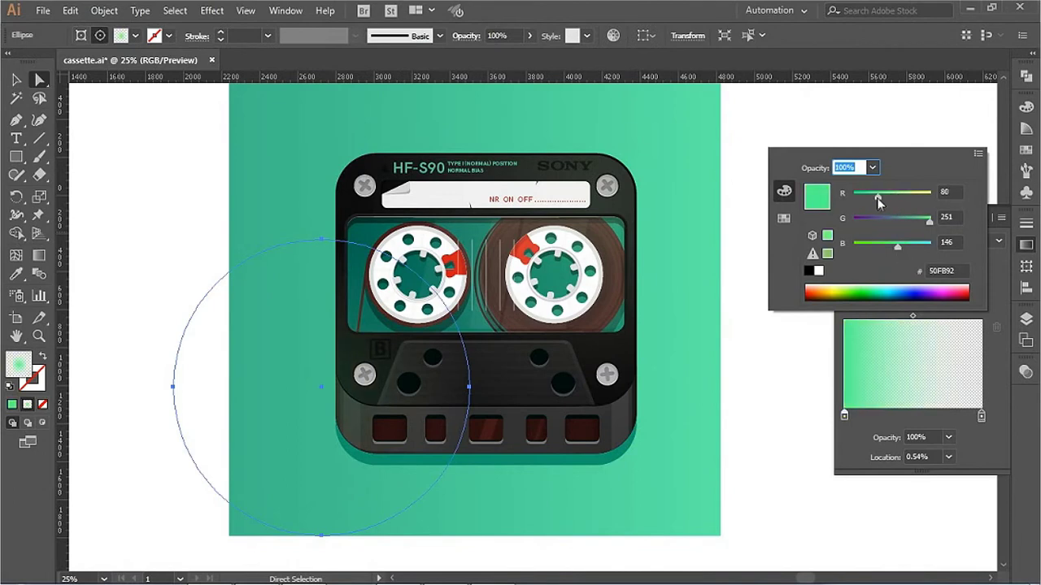
{"action": "left_click", "coordinate": [743, 421]}
Step: Select the cassette bottom shape and edit its first gradient stop's colour
{"action": "scroll", "coordinate": [727, 325], "scroll_direction": "right", "scroll_amount": 2}
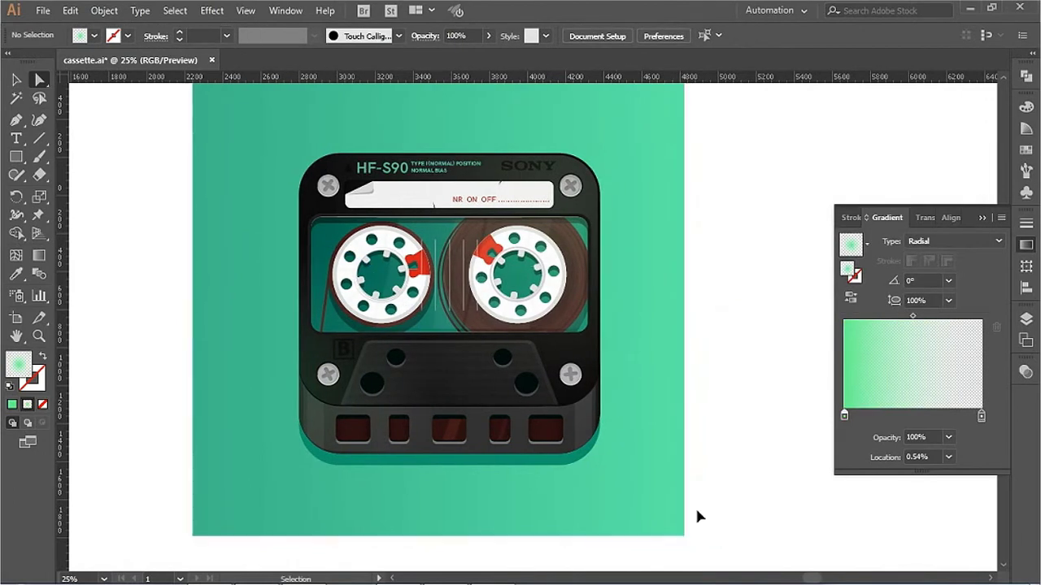
{"action": "scroll", "coordinate": [615, 463], "scroll_direction": "right", "scroll_amount": 2}
{"action": "left_click", "coordinate": [492, 451]}
{"action": "left_click", "coordinate": [1026, 245]}
{"action": "double_click", "coordinate": [843, 415]}
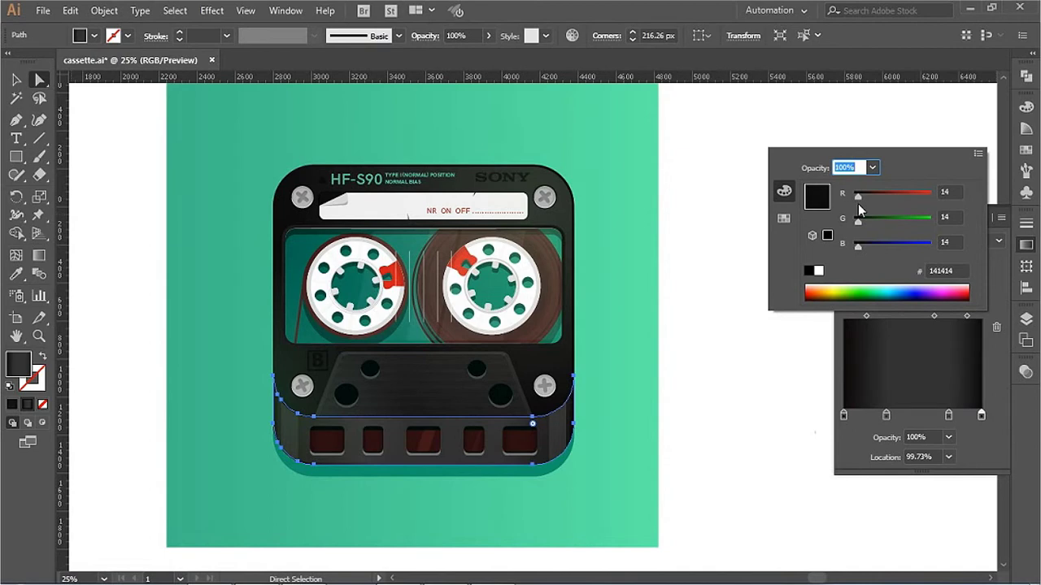
Step: Darken the bottom path's second and third gradient stops, the third to 262626
{"action": "double_click", "coordinate": [886, 417]}
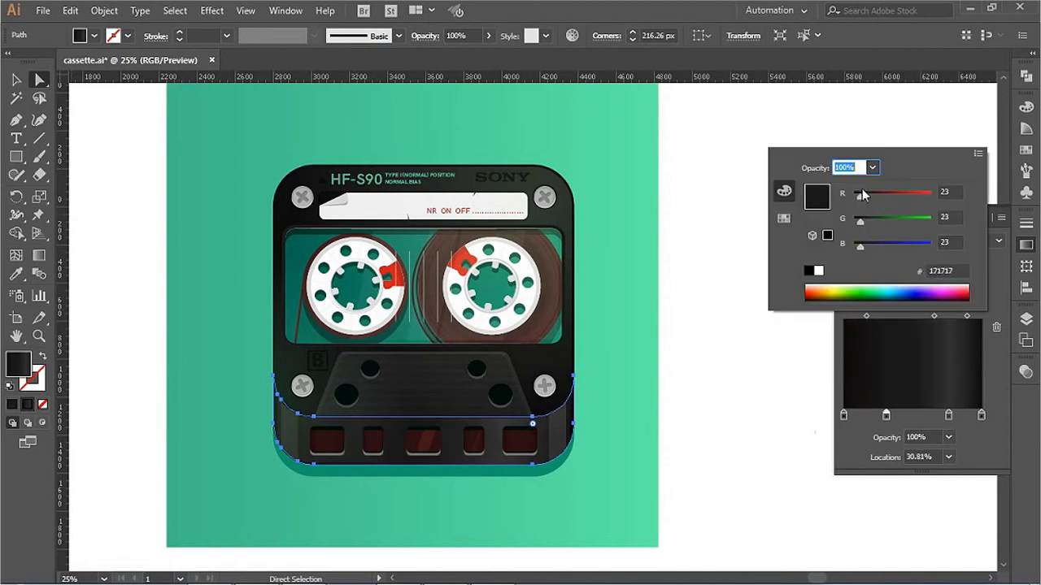
{"action": "left_click_drag", "start_coordinate": [865, 201], "coordinate": [860, 202]}
{"action": "left_click", "coordinate": [956, 409]}
{"action": "double_click", "coordinate": [947, 414]}
{"action": "left_click_drag", "start_coordinate": [881, 203], "coordinate": [864, 202]}
{"action": "left_click", "coordinate": [792, 406]}
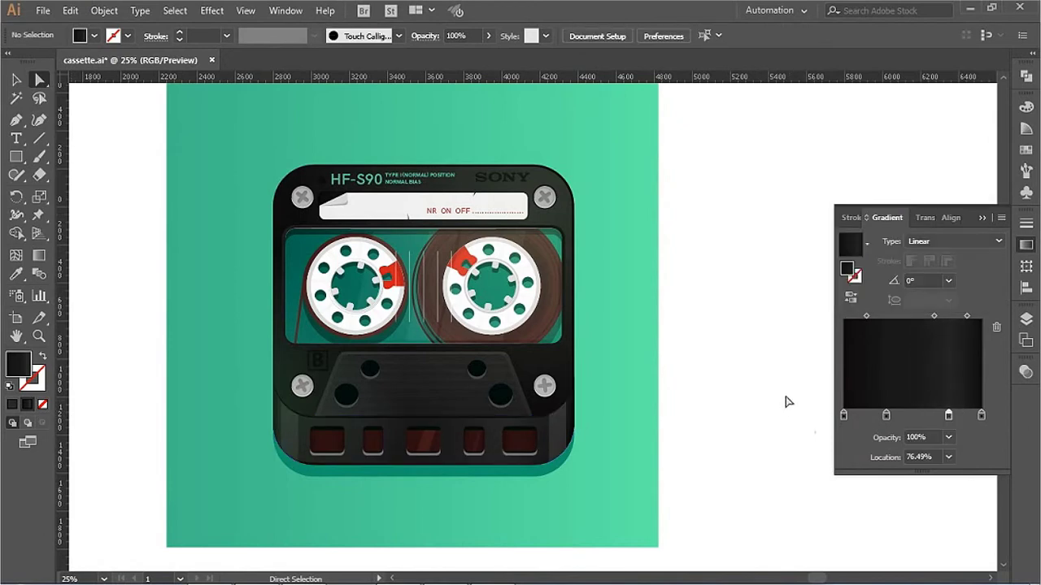
Step: Recolour the left and right slanted side strips to 141414
{"action": "scroll", "coordinate": [410, 382], "scroll_direction": "up", "scroll_amount": 5}
{"action": "left_click", "coordinate": [454, 315]}
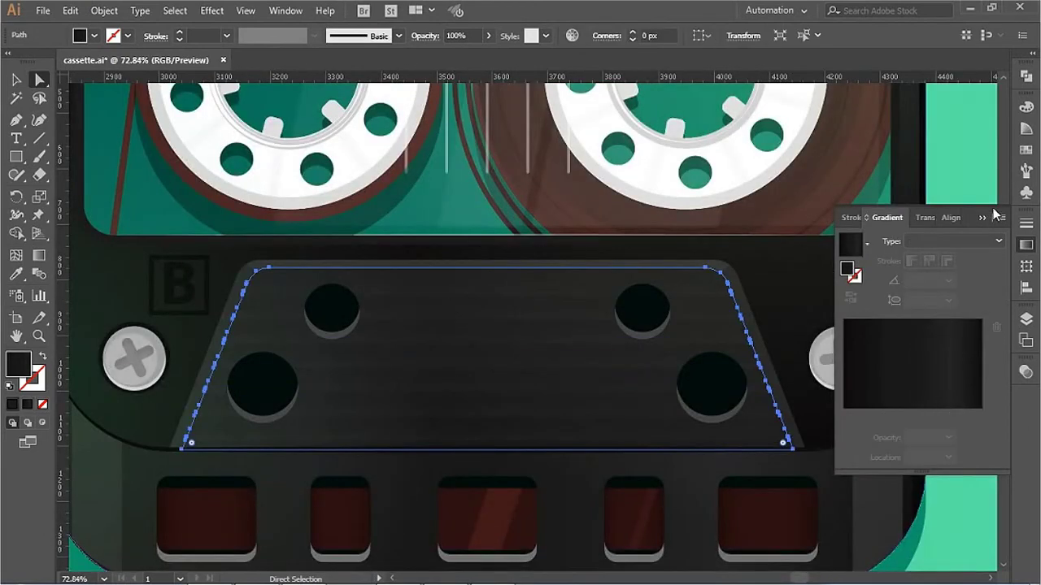
{"action": "left_click", "coordinate": [1026, 106]}
{"action": "scroll", "coordinate": [553, 319], "scroll_direction": "down", "scroll_amount": 1}
{"action": "left_click", "coordinate": [232, 243]}
{"action": "scroll", "coordinate": [211, 268], "scroll_direction": "up", "scroll_amount": 4}
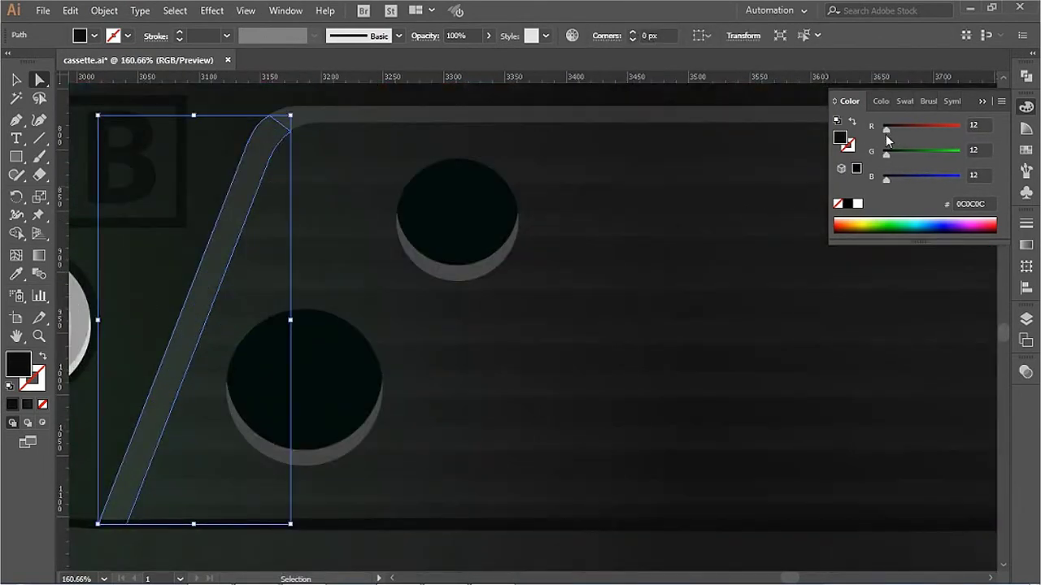
{"action": "scroll", "coordinate": [216, 497], "scroll_direction": "down", "scroll_amount": 5}
{"action": "scroll", "coordinate": [657, 278], "scroll_direction": "up", "scroll_amount": 2}
{"action": "left_click", "coordinate": [657, 278]}
{"action": "left_click_drag", "start_coordinate": [890, 129], "coordinate": [886, 129]}
{"action": "key", "text": "a"}
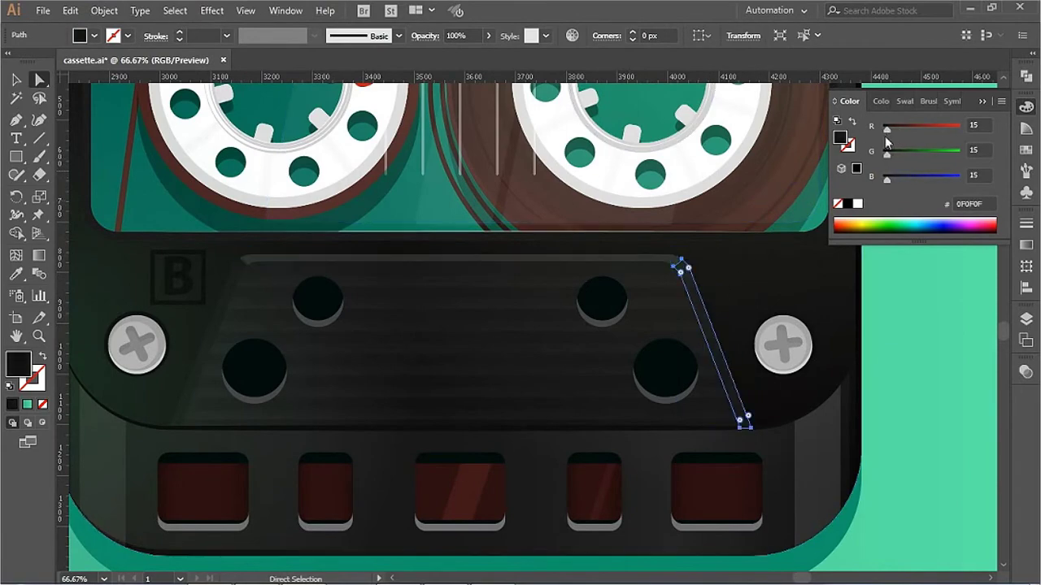
{"action": "key", "text": "ctrl+shift+a"}
Step: Apply Film Grain to the central trapezoid panel and blend it with Multiply
{"action": "scroll", "coordinate": [566, 314], "scroll_direction": "down", "scroll_amount": 2}
{"action": "scroll", "coordinate": [567, 314], "scroll_direction": "down", "scroll_amount": 2}
{"action": "left_click", "coordinate": [982, 100]}
{"action": "scroll", "coordinate": [483, 367], "scroll_direction": "up", "scroll_amount": 3}
{"action": "left_click", "coordinate": [465, 317]}
{"action": "left_click", "coordinate": [213, 10]}
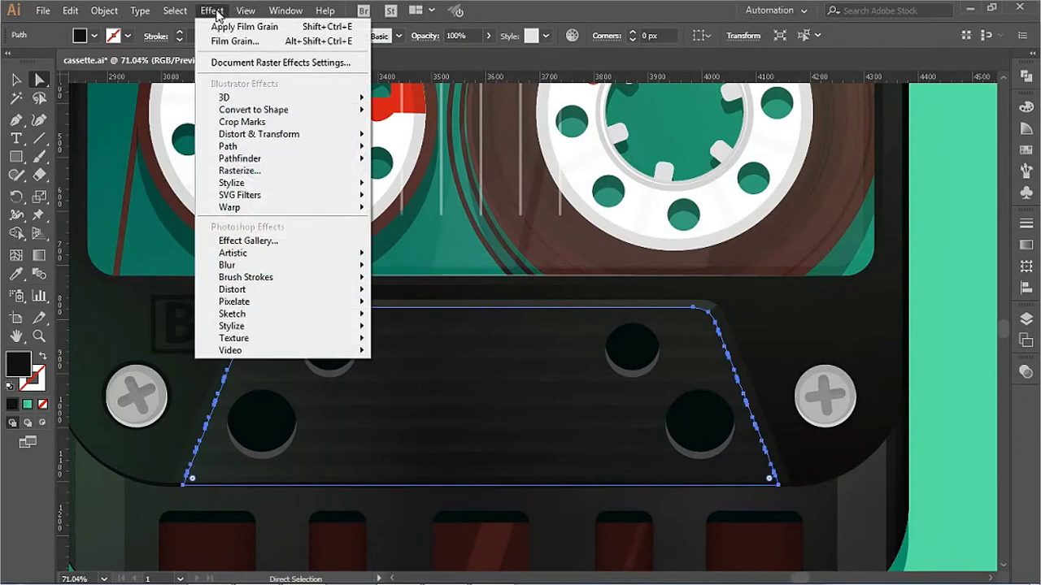
{"action": "left_click", "coordinate": [235, 41]}
{"action": "left_click", "coordinate": [1025, 371]}
{"action": "left_click", "coordinate": [874, 388]}
{"action": "left_click", "coordinate": [895, 179]}
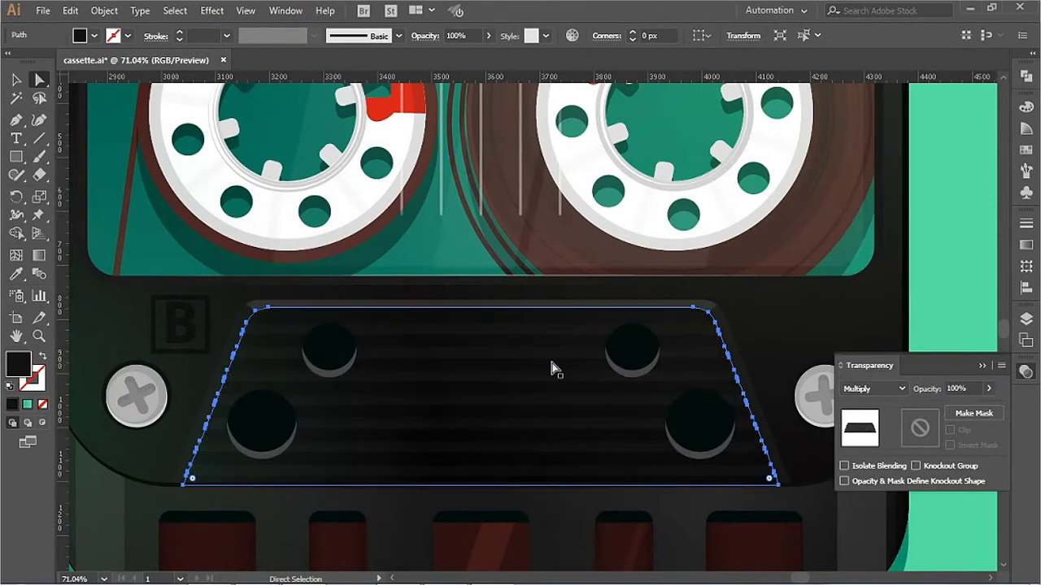
{"action": "key", "text": "ctrl+minus"}
{"action": "key", "text": "ctrl+minus"}
{"action": "key", "text": "ctrl+minus"}
{"action": "left_click", "coordinate": [714, 415]}
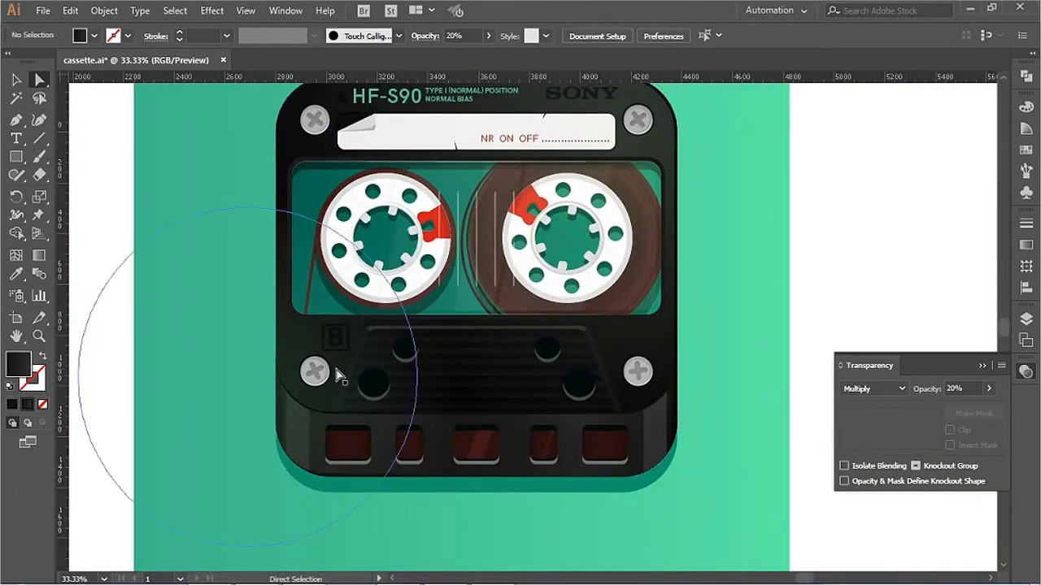
Step: Move the green radial glow's outer gradient stop out to about 70%
{"action": "left_click", "coordinate": [625, 387]}
{"action": "left_click", "coordinate": [622, 340], "text": "ctrl+alt"}
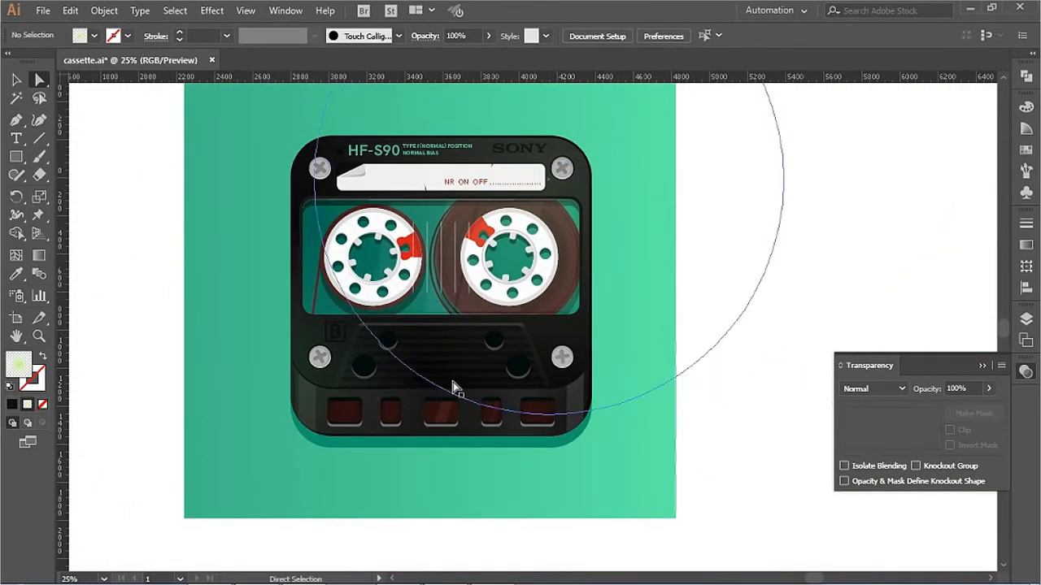
{"action": "scroll", "coordinate": [410, 427], "scroll_direction": "up", "scroll_amount": 2}
{"action": "scroll", "coordinate": [411, 427], "scroll_direction": "up", "scroll_amount": 2}
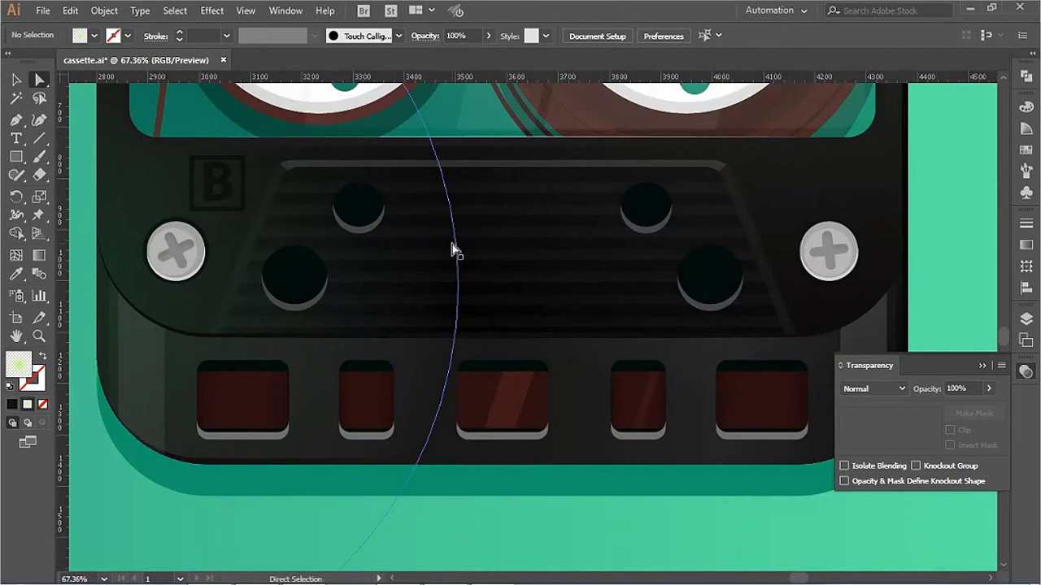
{"action": "left_click", "coordinate": [470, 276]}
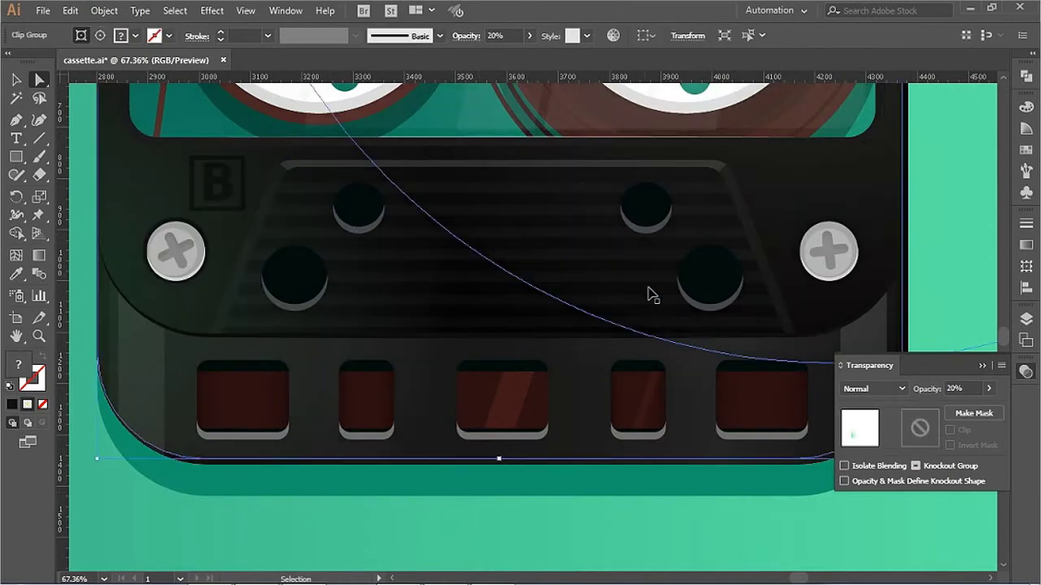
{"action": "scroll", "coordinate": [524, 246], "scroll_direction": "down", "scroll_amount": 1}
{"action": "left_click", "coordinate": [524, 246]}
{"action": "left_click", "coordinate": [1026, 244]}
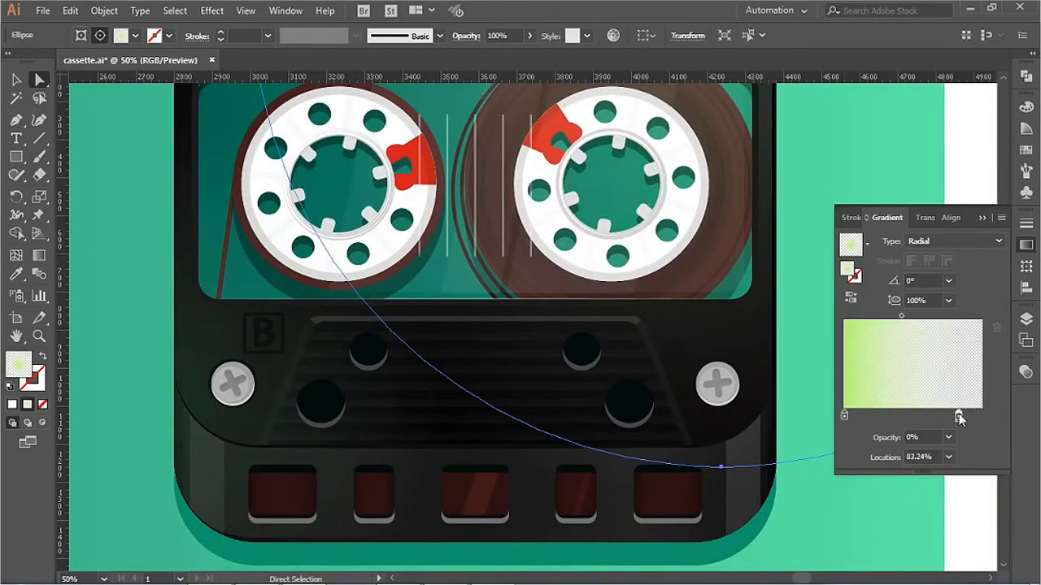
{"action": "left_click", "coordinate": [260, 325]}
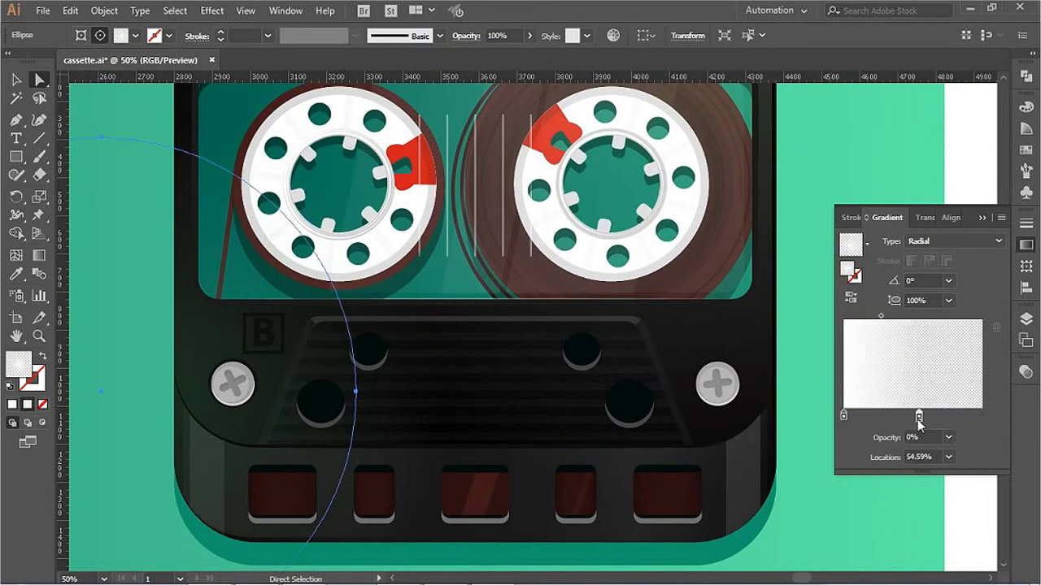
{"action": "left_click", "coordinate": [276, 412]}
{"action": "left_click", "coordinate": [250, 428]}
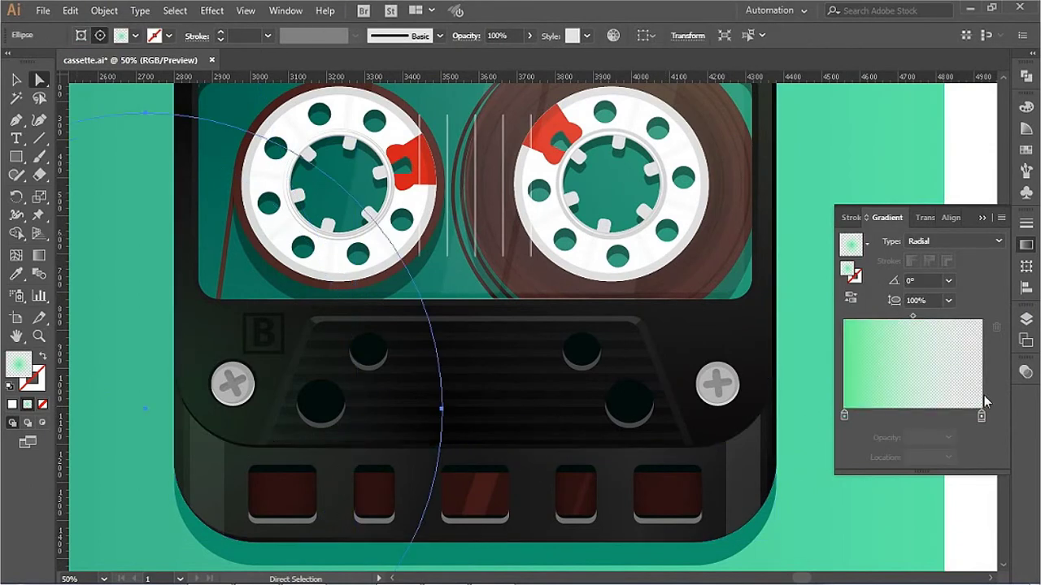
{"action": "left_click_drag", "start_coordinate": [918, 417], "coordinate": [940, 417]}
Step: Set the glow gradient's left stop opacity to 80%
{"action": "left_click", "coordinate": [844, 416]}
{"action": "left_click", "coordinate": [948, 436]}
{"action": "left_click", "coordinate": [902, 350]}
{"action": "left_click", "coordinate": [948, 438]}
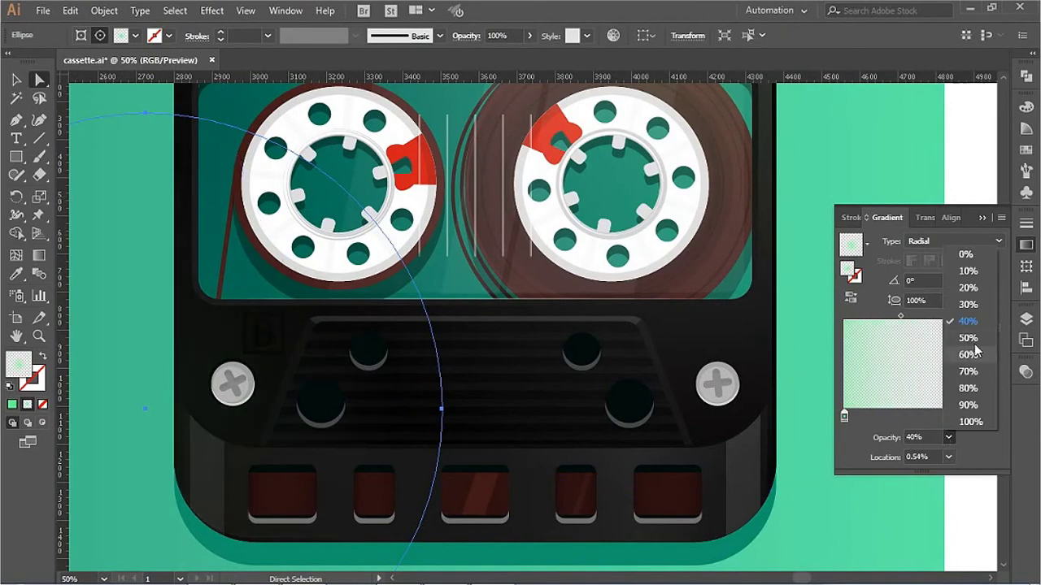
{"action": "left_click", "coordinate": [971, 389]}
{"action": "key", "text": "ctrl+shift+a"}
{"action": "key", "text": "ctrl+minus"}
{"action": "left_click_drag", "start_coordinate": [648, 432], "coordinate": [629, 434]}
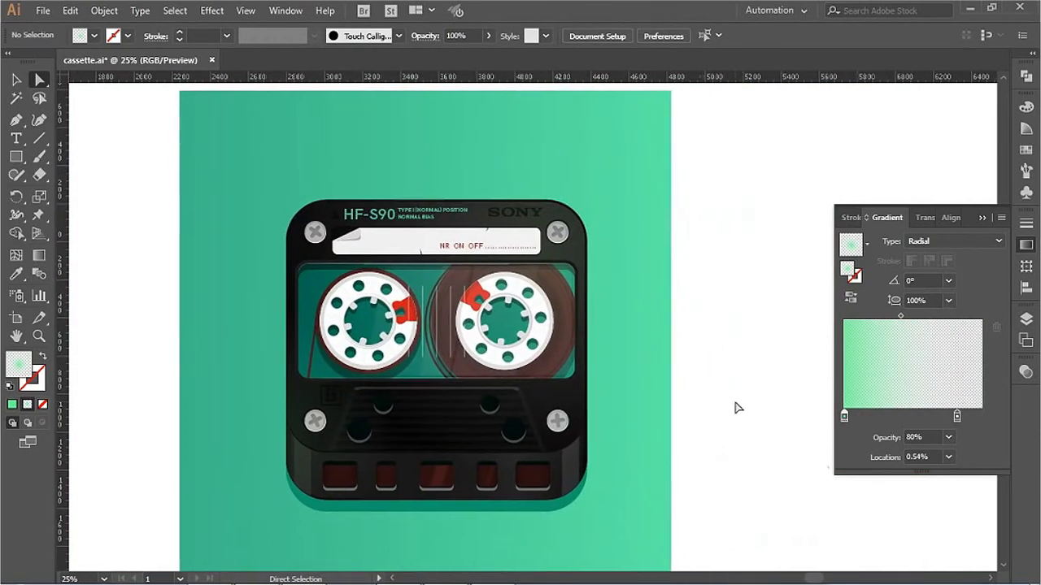
{"action": "scroll", "coordinate": [483, 451], "scroll_direction": "up", "scroll_amount": 5}
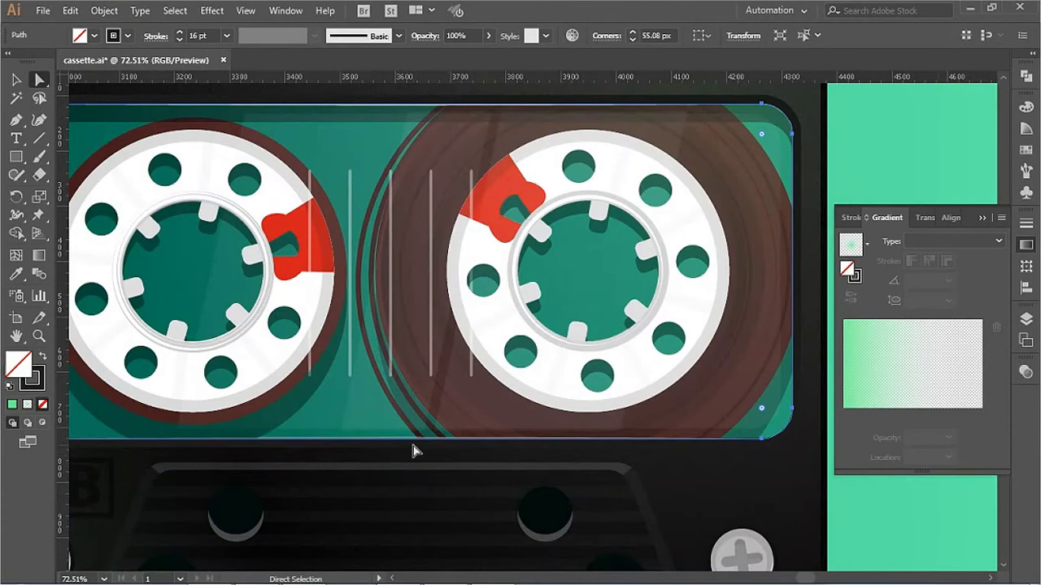
Step: Draw a white line along the tape window's bottom edge with an elliptical width profile
{"action": "left_click", "coordinate": [328, 151]}
{"action": "scroll", "coordinate": [327, 151], "scroll_direction": "up", "scroll_amount": 1}
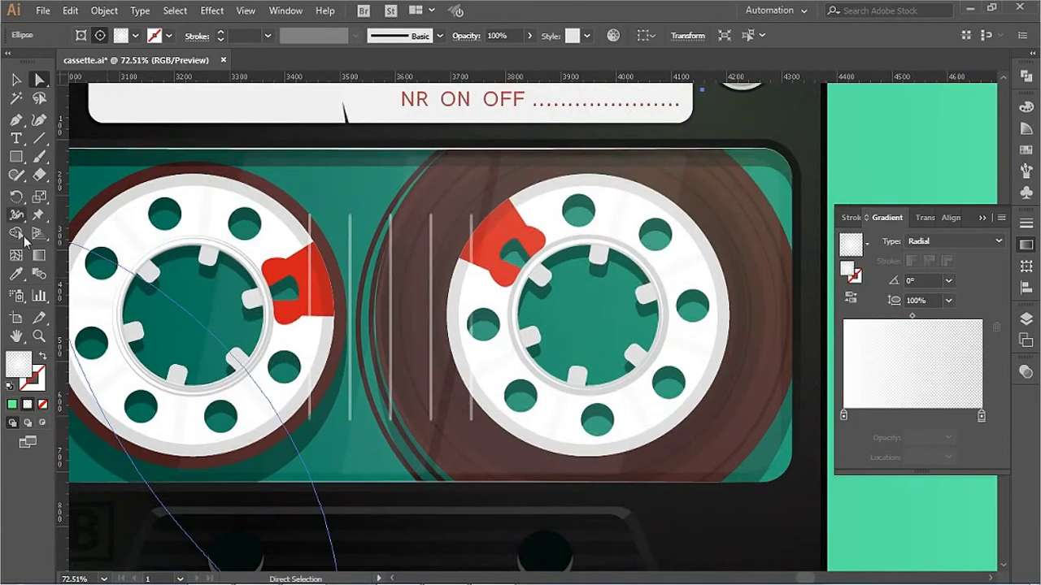
{"action": "key", "text": "backslash"}
{"action": "key", "text": "ctrl+minus"}
{"action": "mouse_move", "coordinate": [449, 363]}
{"action": "left_mouse_down"}
{"action": "mouse_move", "coordinate": [678, 372]}
{"action": "mouse_move", "coordinate": [714, 362]}
{"action": "left_mouse_up"}
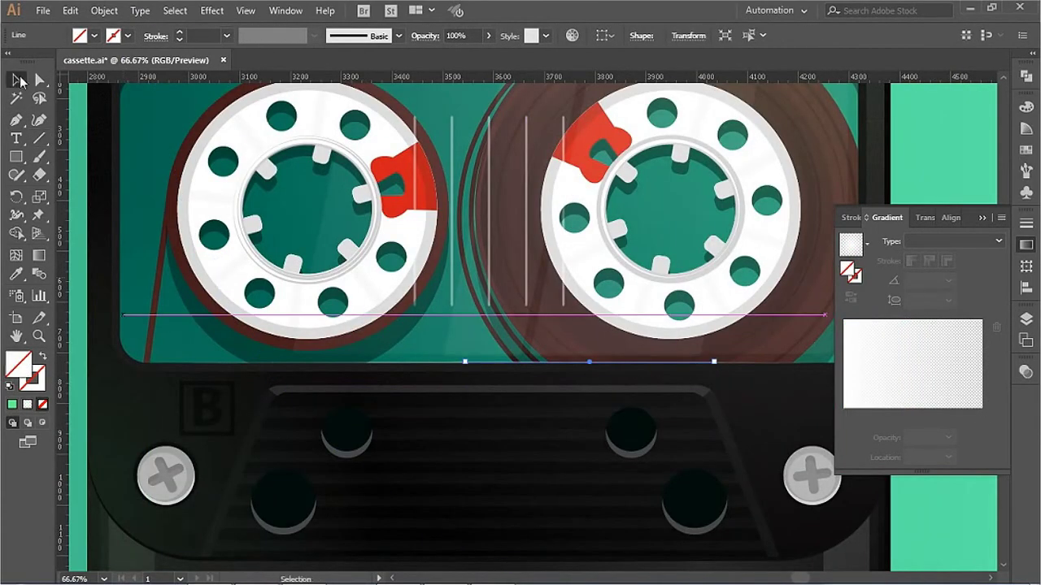
{"action": "left_click", "coordinate": [1026, 106]}
{"action": "left_click", "coordinate": [857, 204]}
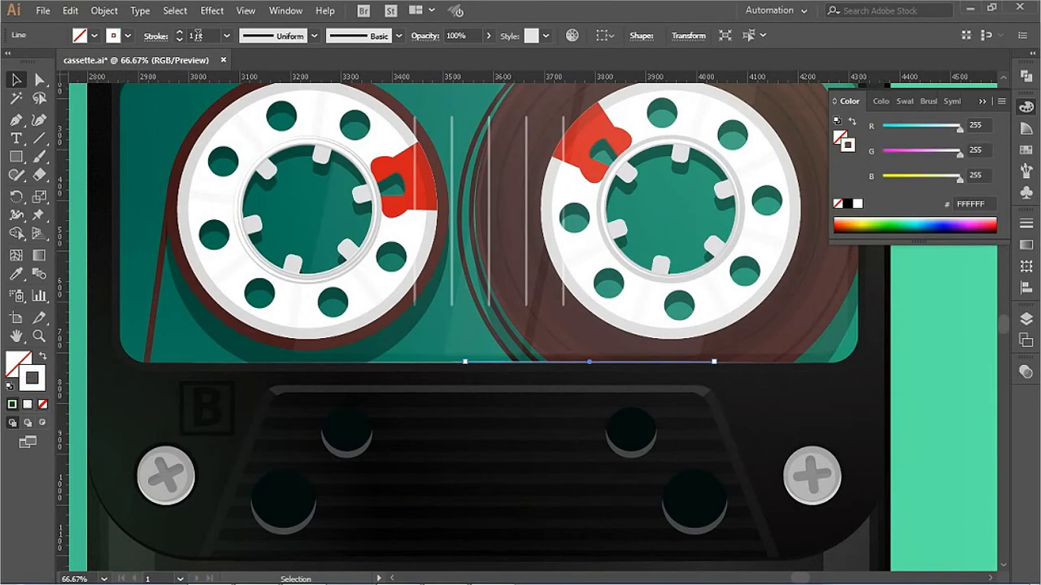
{"action": "left_click", "coordinate": [274, 36]}
{"action": "left_click", "coordinate": [277, 69]}
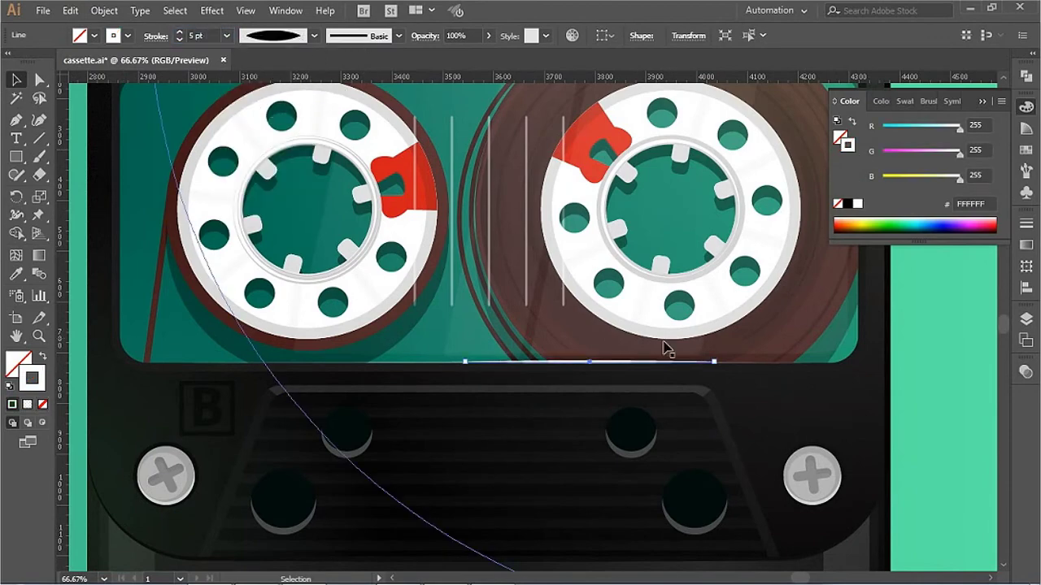
Step: Set the highlight line to 42% opacity and copy it up to the window's top edge
{"action": "scroll", "coordinate": [348, 449], "scroll_direction": "down", "scroll_amount": 2}
{"action": "left_click", "coordinate": [773, 318]}
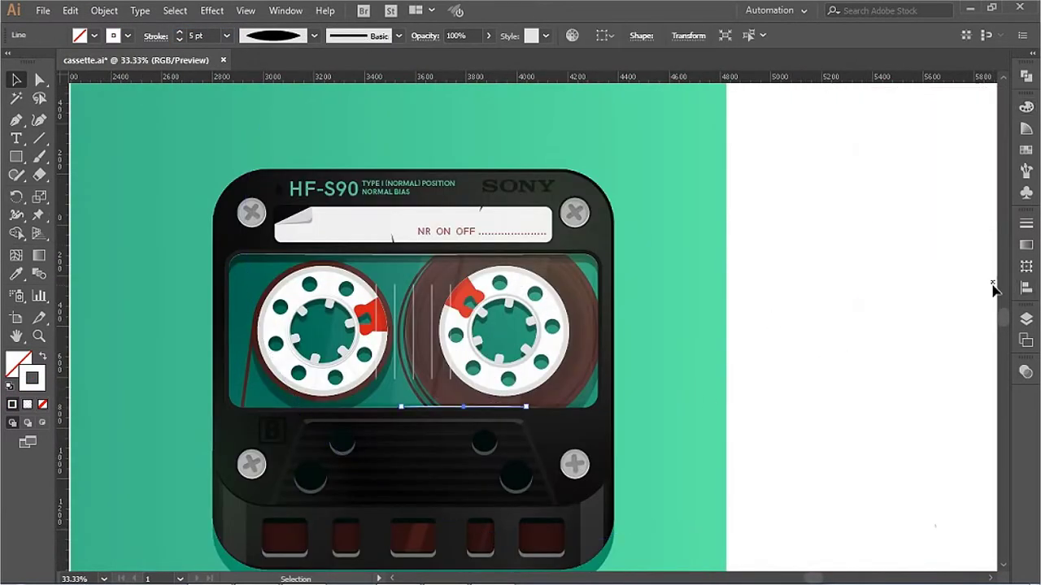
{"action": "left_click", "coordinate": [1026, 372]}
{"action": "type", "text": "42"}
{"action": "key", "text": "Return"}
{"action": "left_click", "coordinate": [876, 194]}
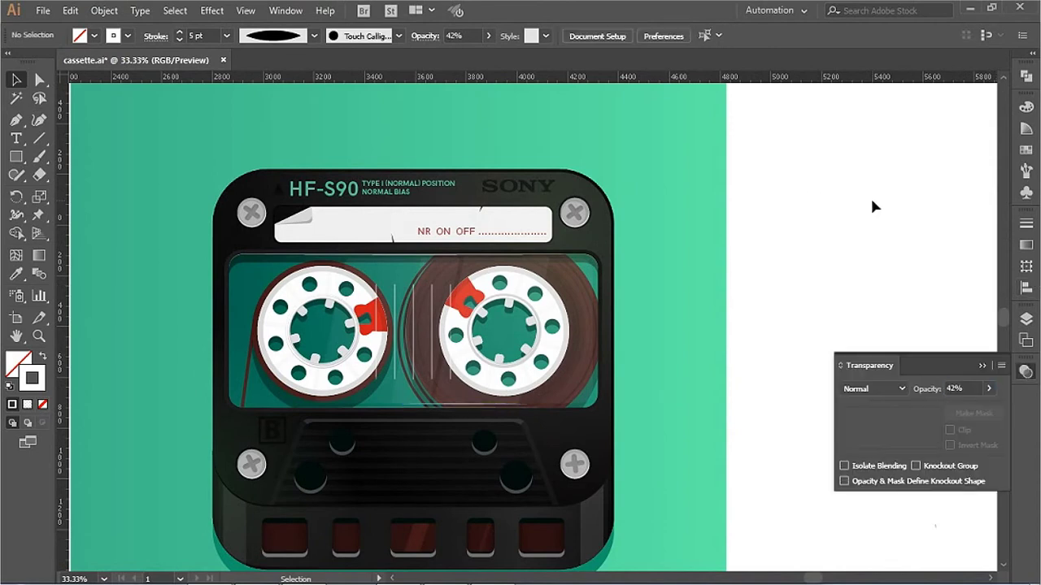
{"action": "left_click_drag", "start_coordinate": [804, 203], "coordinate": [825, 162]}
{"action": "left_click_drag", "start_coordinate": [486, 370], "coordinate": [569, 230]}
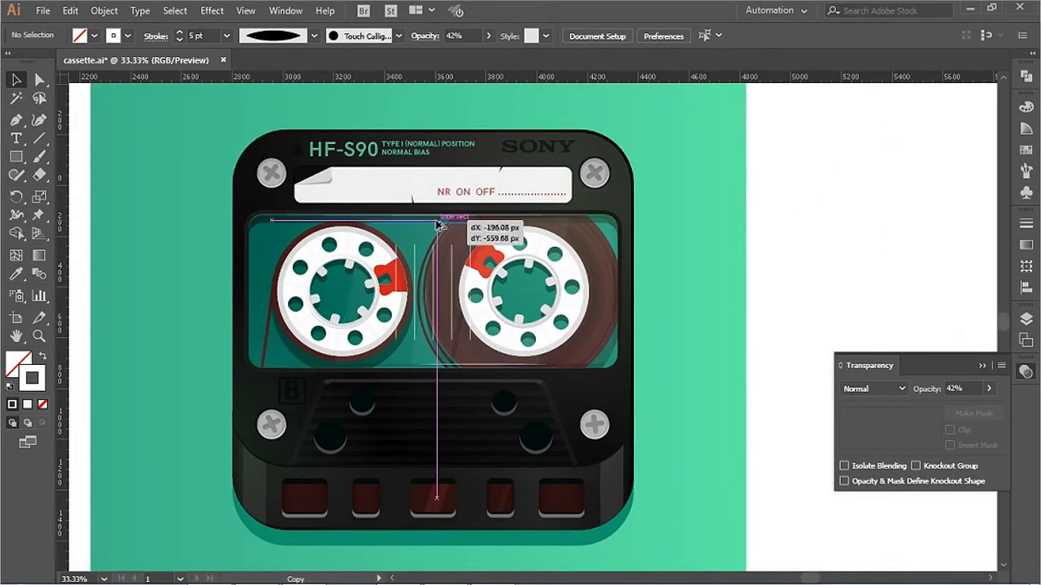
{"action": "left_click", "coordinate": [697, 493]}
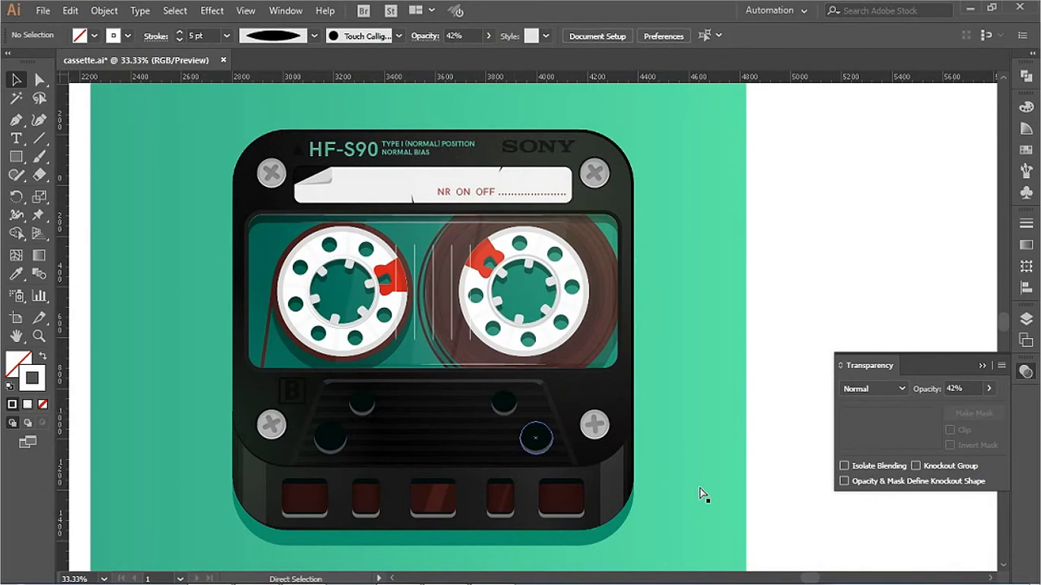
{"action": "scroll", "coordinate": [697, 493], "scroll_direction": "down", "scroll_amount": 1}
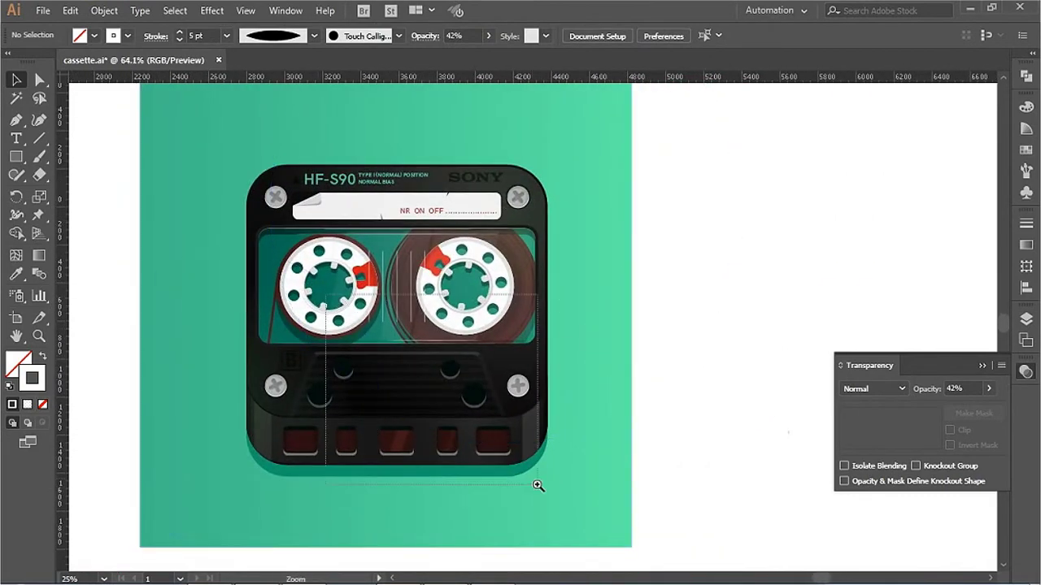
Step: Set the central trapezoid panel to 30% opacity
{"action": "scroll", "coordinate": [534, 483], "scroll_direction": "up", "scroll_amount": 2}
{"action": "left_click", "coordinate": [454, 277]}
{"action": "type", "text": "0"}
{"action": "key", "text": "Return"}
{"action": "scroll", "coordinate": [851, 196], "scroll_direction": "down", "scroll_amount": 3}
{"action": "left_click", "coordinate": [850, 196]}
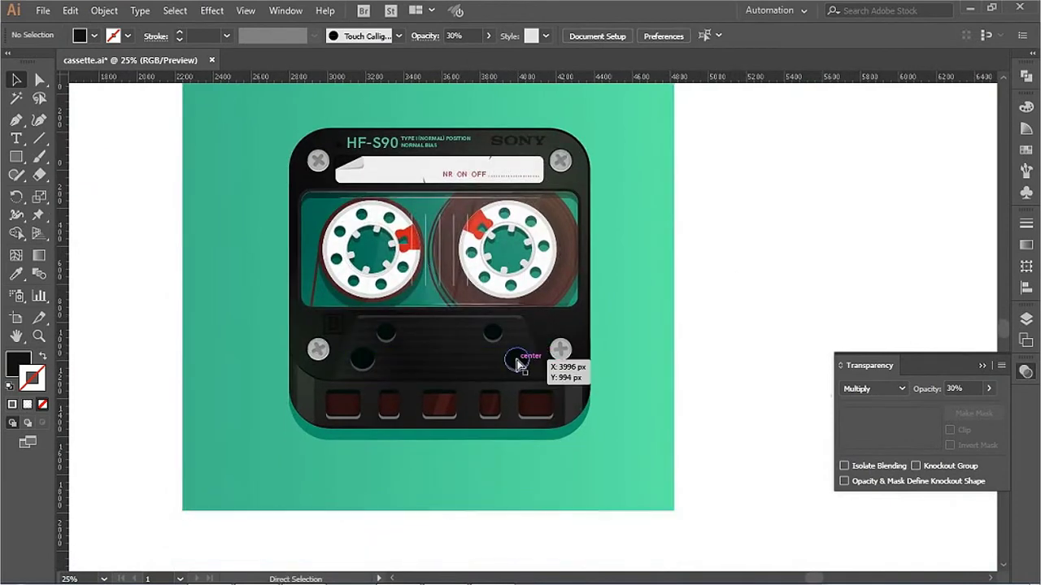
Step: Darken the grey fill of the hole shadow group
{"action": "scroll", "coordinate": [517, 363], "scroll_direction": "up", "scroll_amount": 3}
{"action": "left_click", "coordinate": [669, 342]}
{"action": "scroll", "coordinate": [785, 423], "scroll_direction": "up", "scroll_amount": 3}
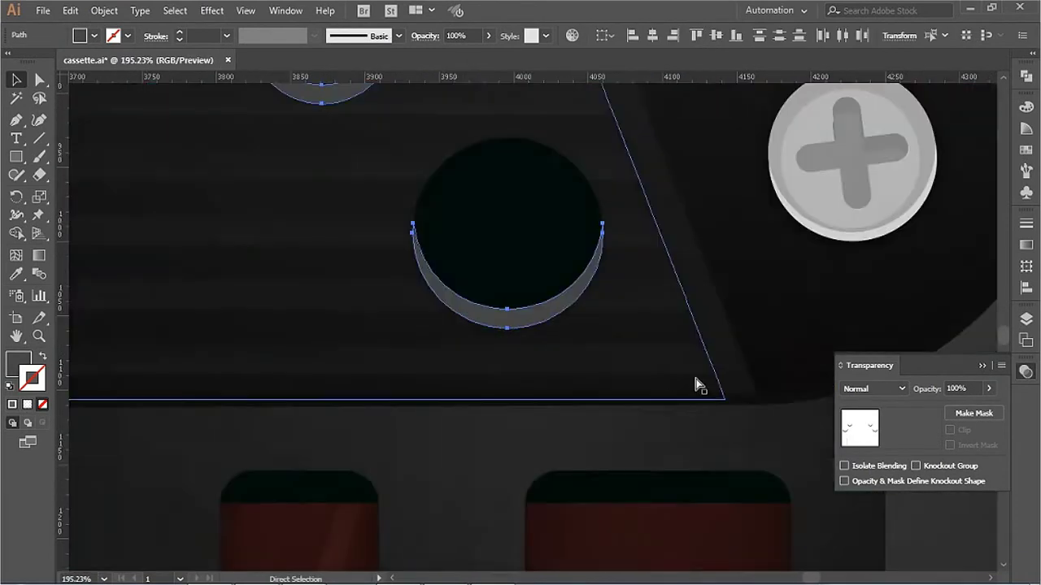
{"action": "scroll", "coordinate": [658, 290], "scroll_direction": "down", "scroll_amount": 3}
{"action": "key", "text": "v"}
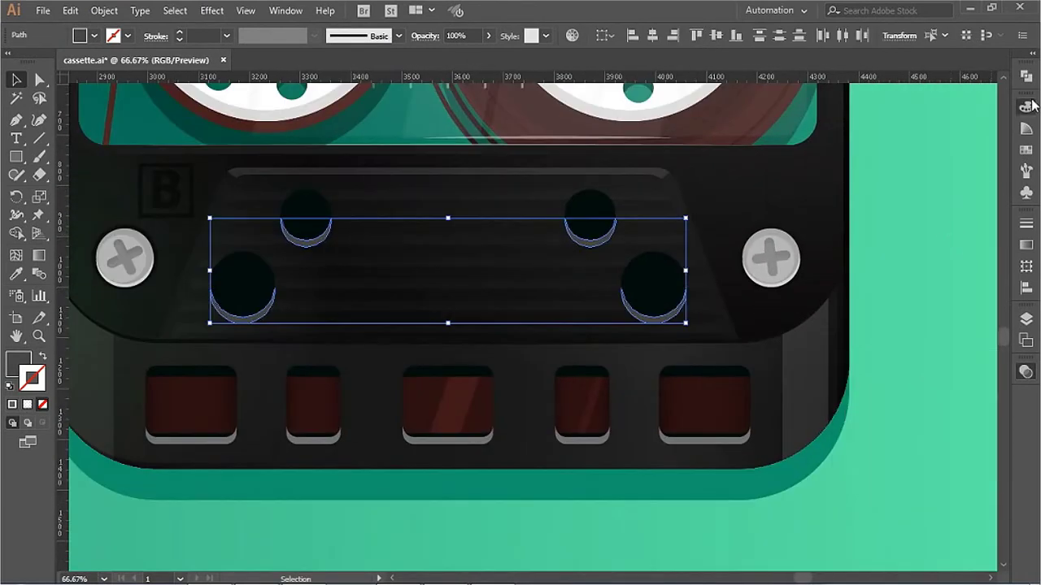
{"action": "left_click", "coordinate": [1026, 107]}
{"action": "left_click_drag", "start_coordinate": [897, 127], "coordinate": [892, 127]}
{"action": "key", "text": "ctrl+shift+a"}
{"action": "key", "text": "ctrl+minus"}
{"action": "key", "text": "ctrl+minus"}
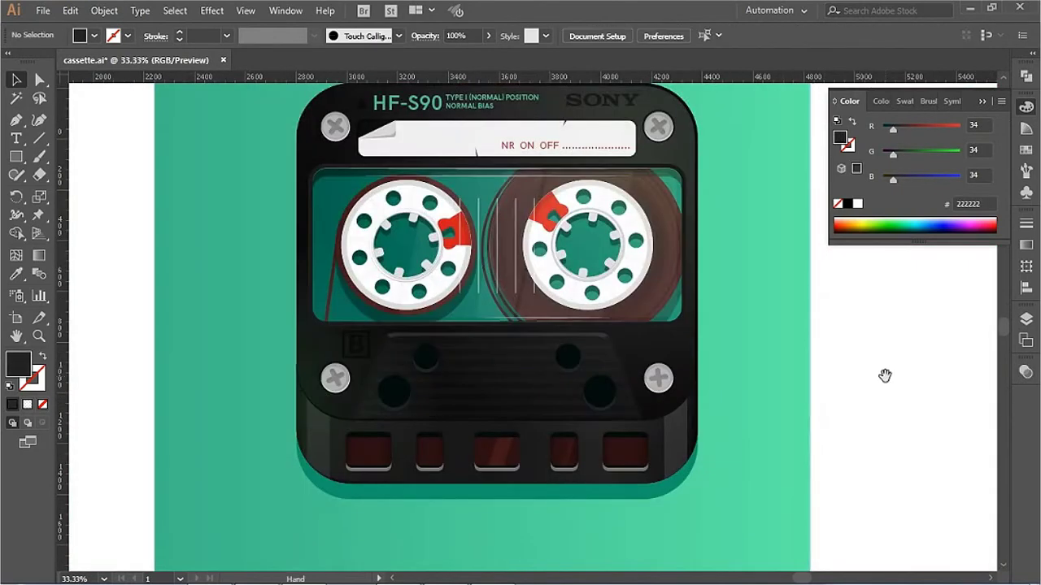
{"action": "key", "text": "ctrl+minus"}
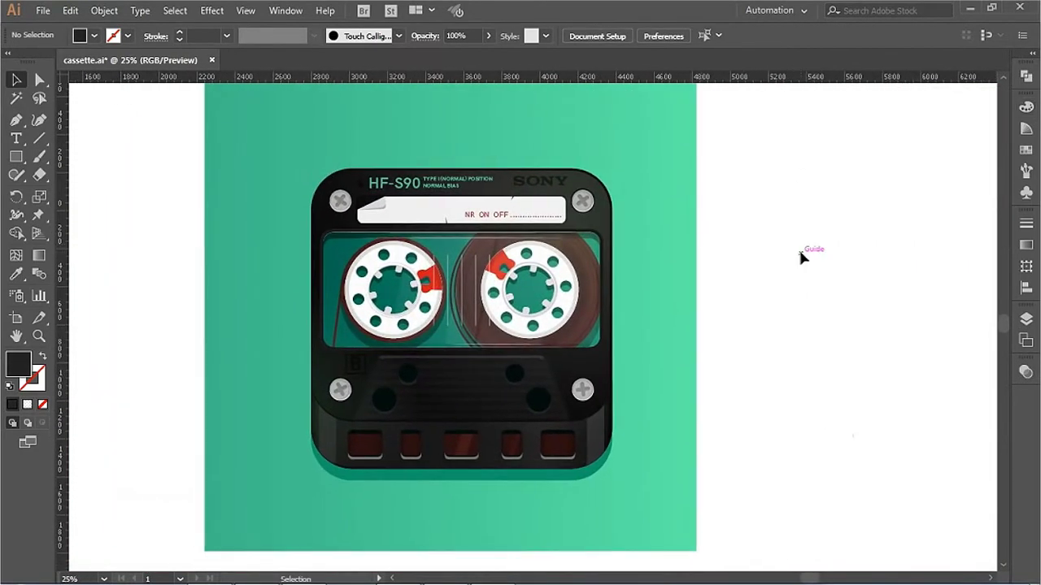
{"action": "left_click_drag", "start_coordinate": [775, 239], "coordinate": [821, 153]}
Step: Give the top-left screw's outer ellipse a 13 pt stroke with no fill
{"action": "left_click", "coordinate": [600, 483]}
{"action": "scroll", "coordinate": [784, 425], "scroll_direction": "up", "scroll_amount": 5}
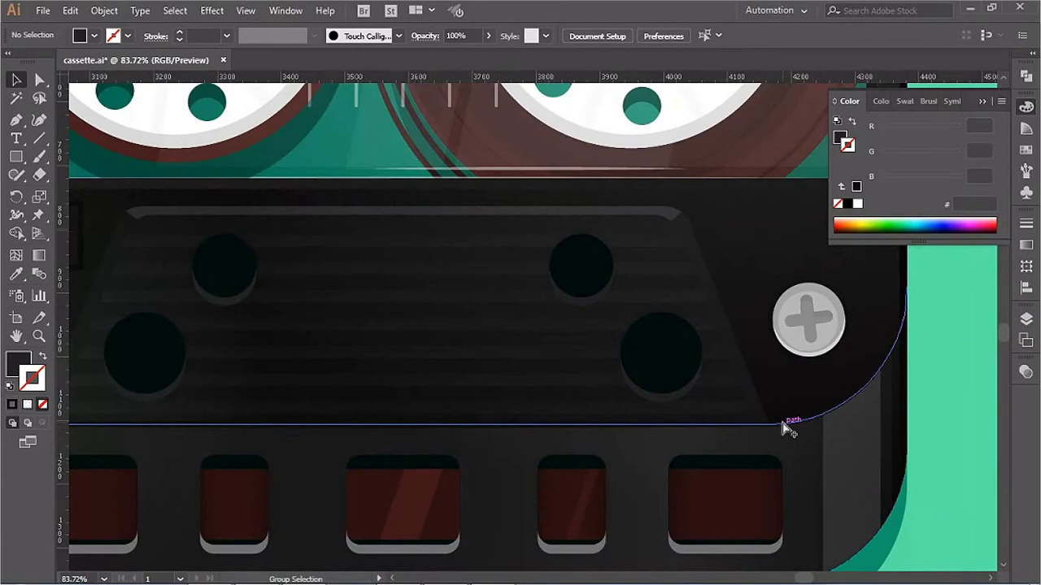
{"action": "key", "text": "ctrl+shift+a"}
{"action": "key", "text": "ctrl+minus"}
{"action": "key", "text": "ctrl+minus"}
{"action": "key", "text": "ctrl+minus"}
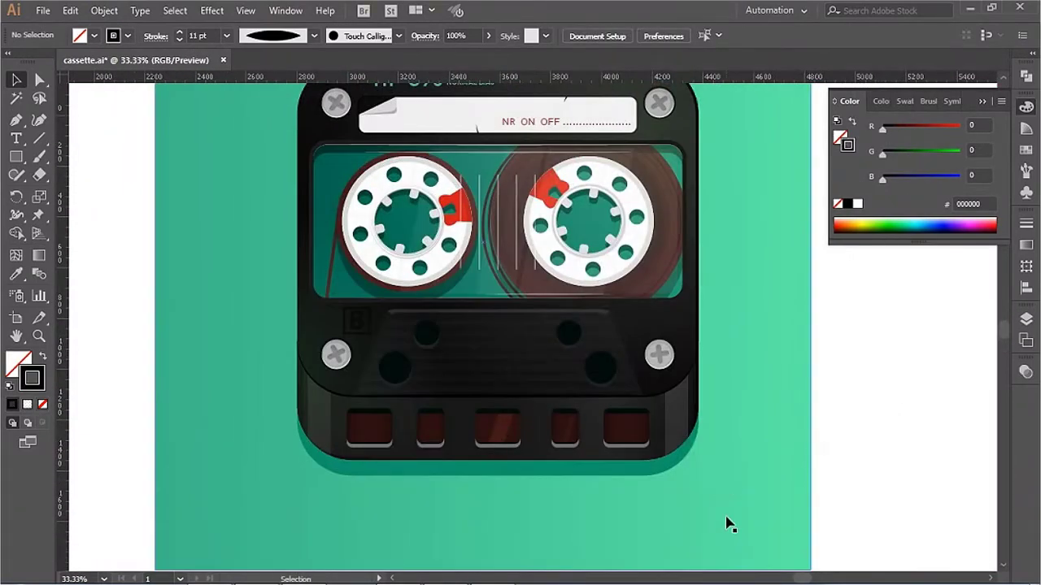
{"action": "left_click_drag", "start_coordinate": [539, 376], "coordinate": [525, 402]}
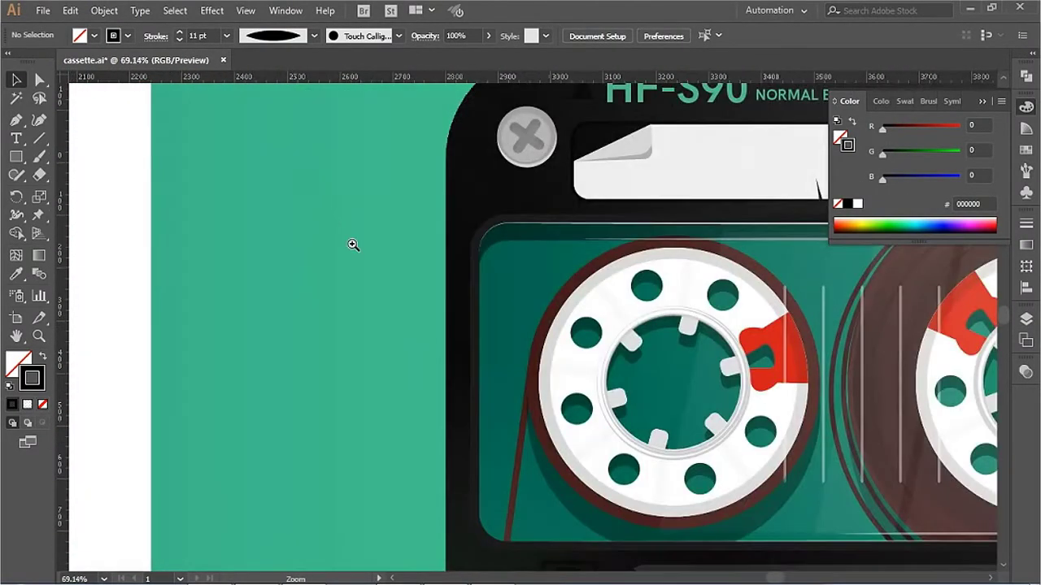
{"action": "scroll", "coordinate": [328, 216], "scroll_direction": "up", "scroll_amount": 10}
{"action": "left_click", "coordinate": [585, 211]}
{"action": "key", "text": "v"}
{"action": "left_click", "coordinate": [10, 386]}
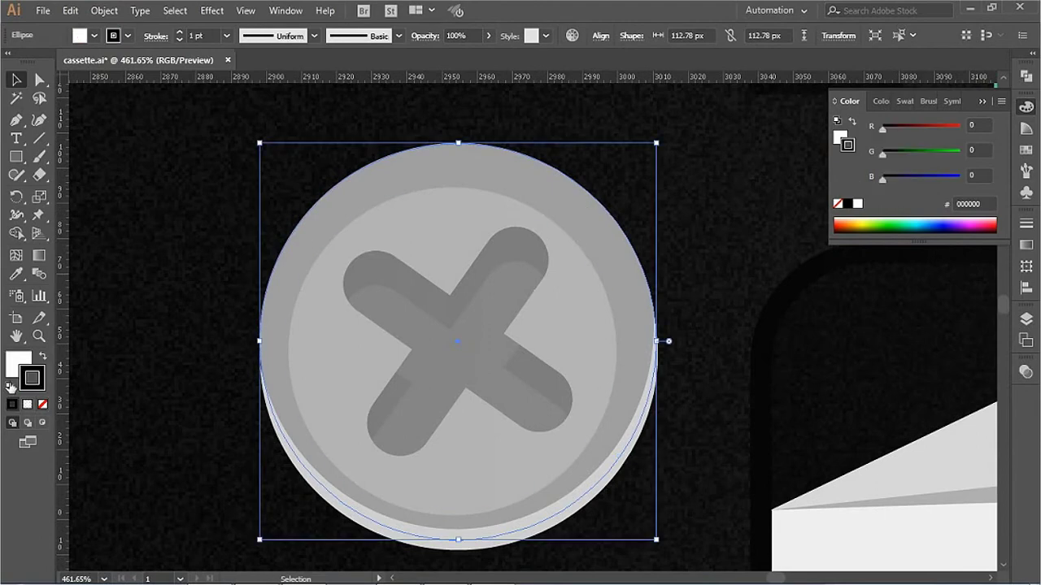
{"action": "left_click", "coordinate": [198, 36]}
{"action": "type", "text": "13"}
{"action": "key", "text": "Return"}
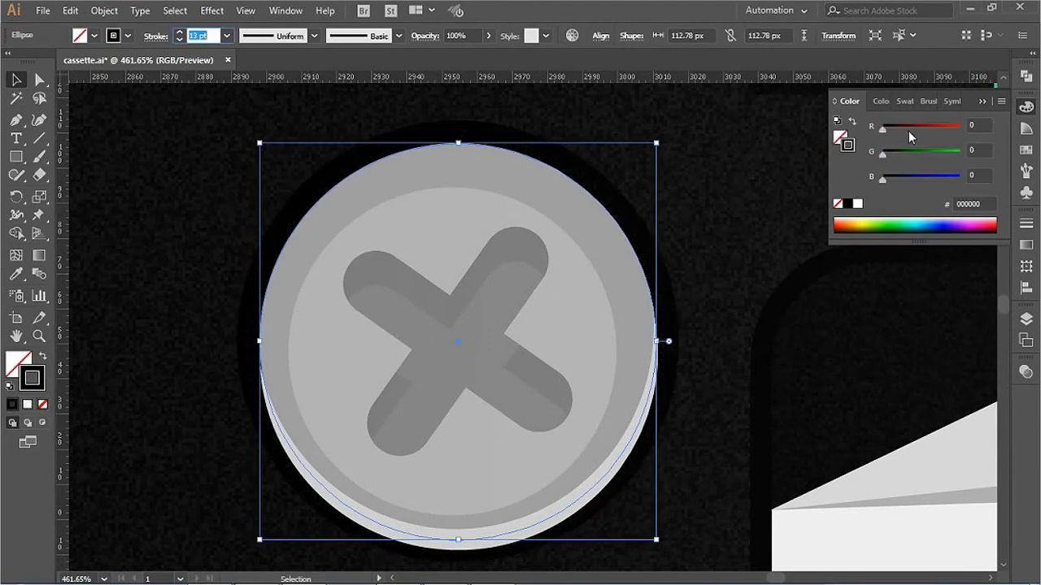
Step: Set the screw ring's blend mode to Multiply
{"action": "left_click", "coordinate": [1026, 371]}
{"action": "left_click", "coordinate": [862, 453]}
{"action": "left_click", "coordinate": [862, 487]}
{"action": "scroll", "coordinate": [492, 284], "scroll_direction": "down", "scroll_amount": 2}
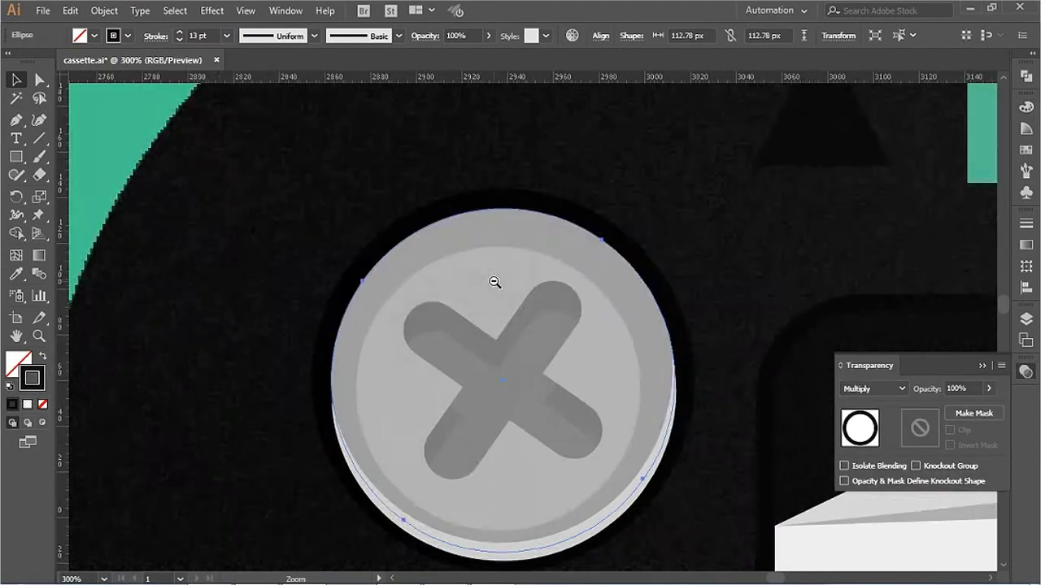
{"action": "scroll", "coordinate": [688, 476], "scroll_direction": "down", "scroll_amount": 4}
{"action": "left_click", "coordinate": [864, 207]}
Step: Select the lower-right screw ellipse and check its colour settings
{"action": "left_click_drag", "start_coordinate": [636, 353], "coordinate": [703, 443]}
{"action": "left_click", "coordinate": [524, 337]}
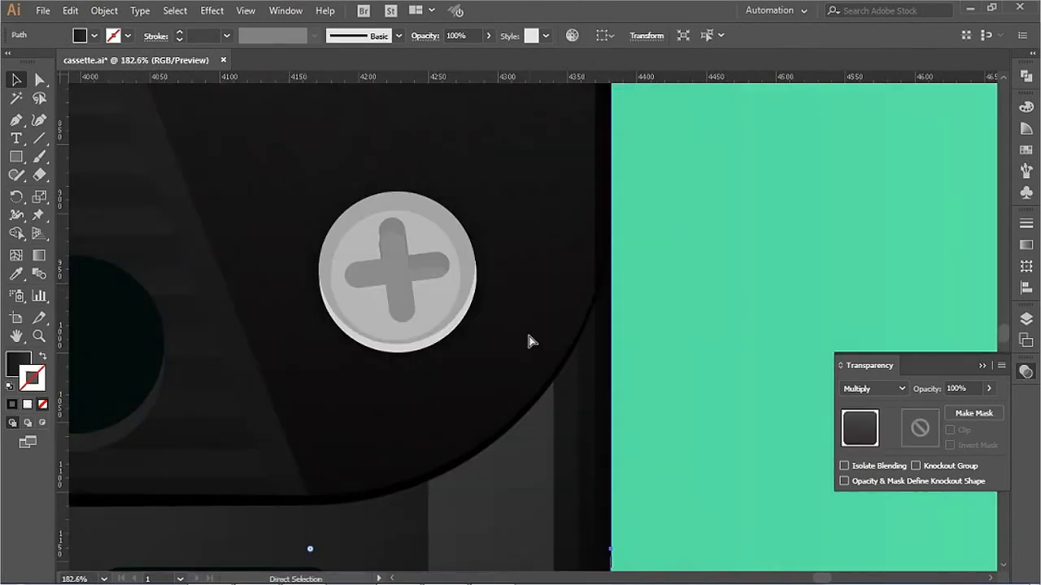
{"action": "left_click", "coordinate": [471, 239]}
{"action": "left_click_drag", "start_coordinate": [518, 262], "coordinate": [455, 254]}
{"action": "left_click", "coordinate": [583, 235]}
{"action": "left_click", "coordinate": [493, 244]}
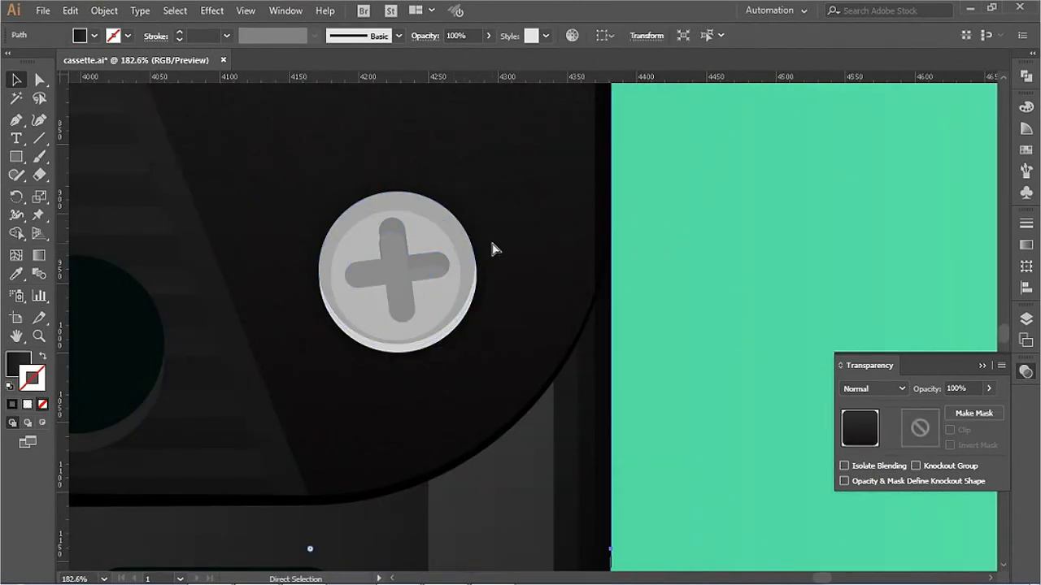
{"action": "left_click", "coordinate": [472, 240]}
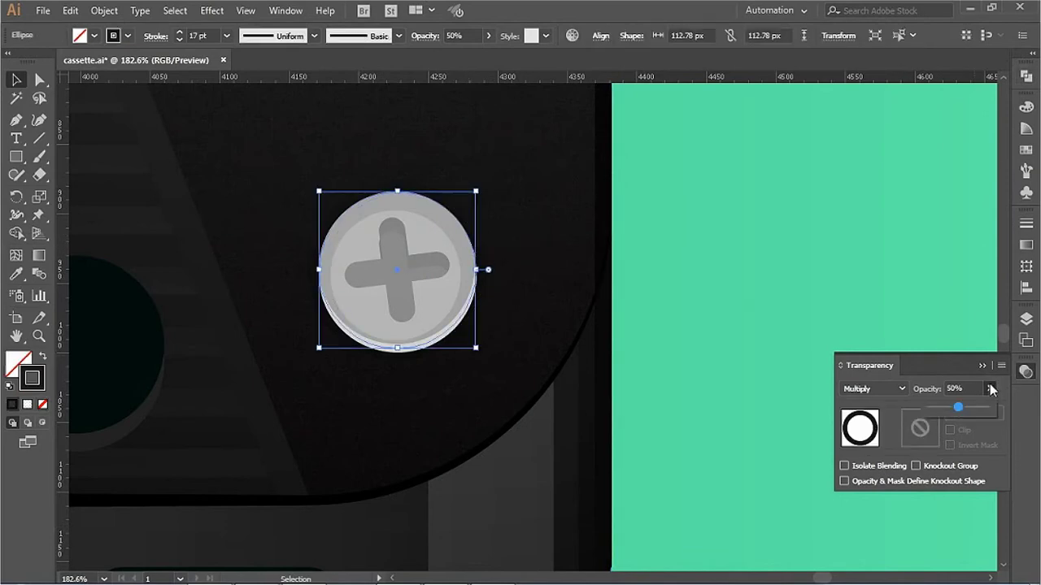
{"action": "key", "text": "F6"}
{"action": "key", "text": "ctrl+shift+a"}
{"action": "key", "text": "ctrl+minus"}
{"action": "key", "text": "ctrl+minus"}
{"action": "key", "text": "ctrl+minus"}
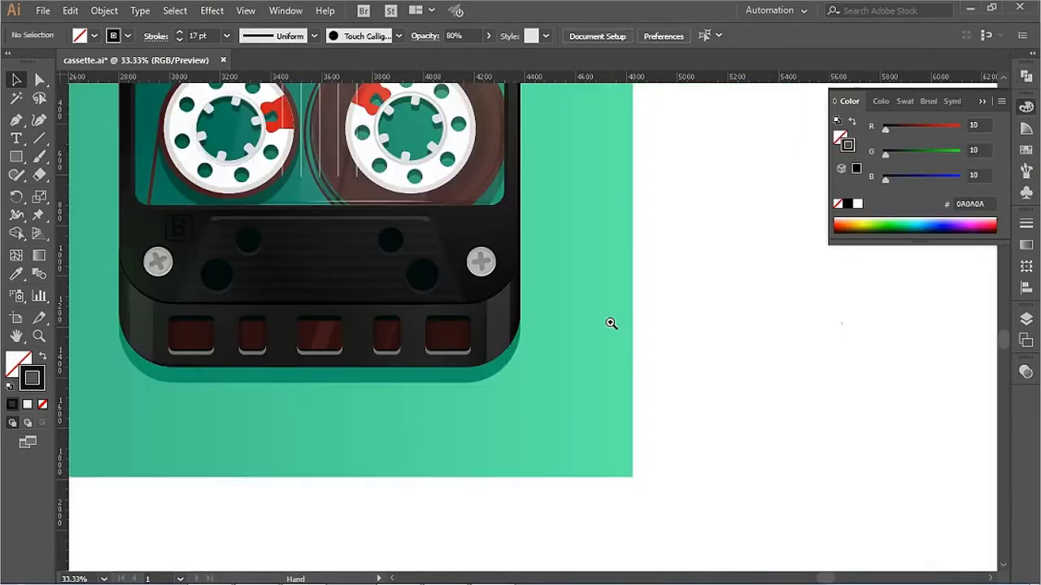
{"action": "left_click", "coordinate": [961, 138]}
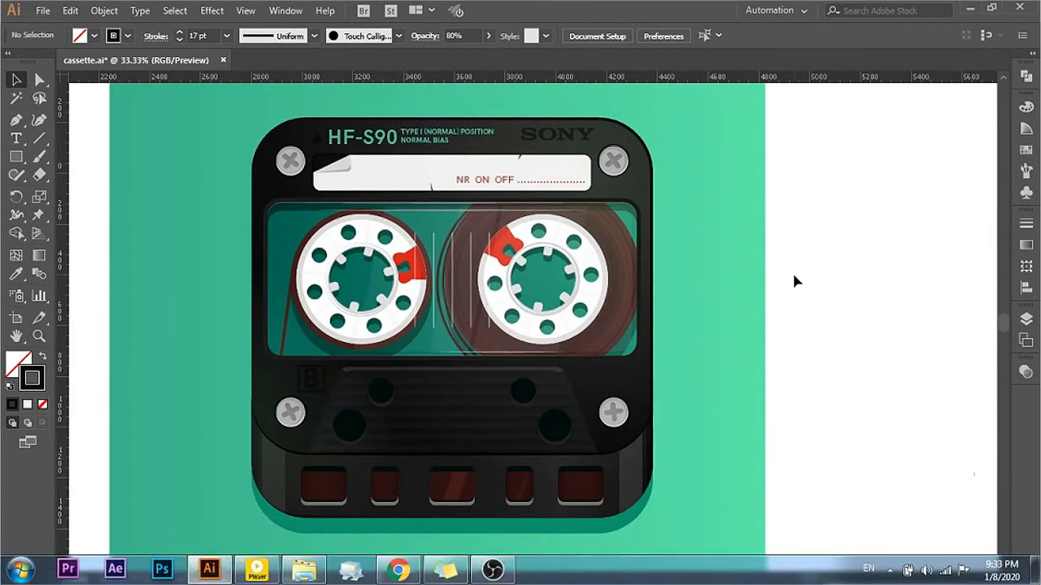
Step: Blend the cassette window shape with Multiply at 30% opacity
{"action": "scroll", "coordinate": [527, 251], "scroll_direction": "up", "scroll_amount": 5}
{"action": "left_click", "coordinate": [527, 251]}
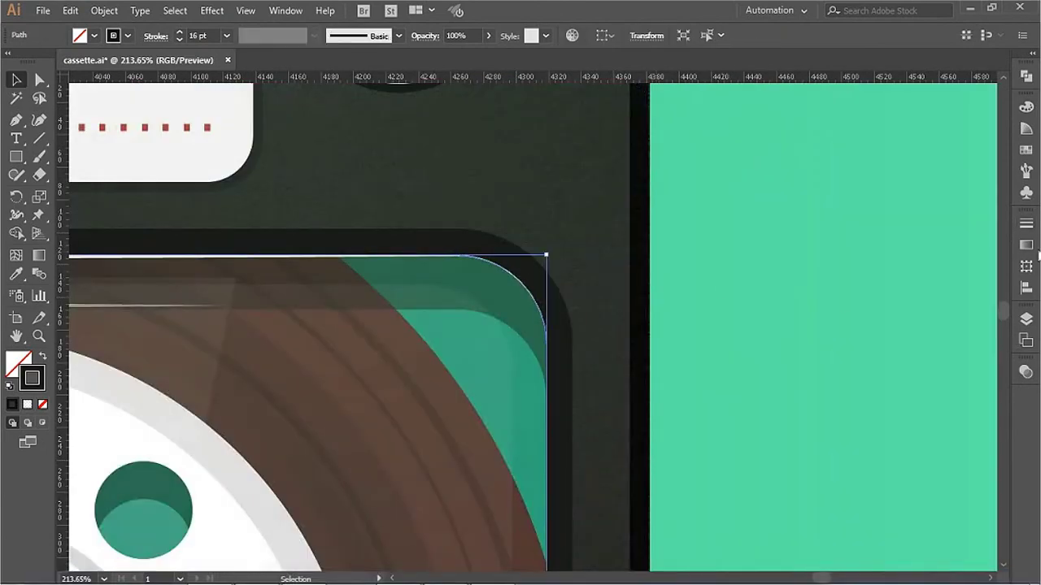
{"action": "left_click", "coordinate": [1026, 372]}
{"action": "left_click", "coordinate": [873, 388]}
{"action": "left_click", "coordinate": [870, 138]}
{"action": "key", "text": "ctrl+minus"}
{"action": "key", "text": "ctrl+minus"}
{"action": "key", "text": "ctrl+minus"}
{"action": "left_click_drag", "start_coordinate": [506, 353], "coordinate": [612, 203]}
{"action": "key", "text": "ctrl+minus"}
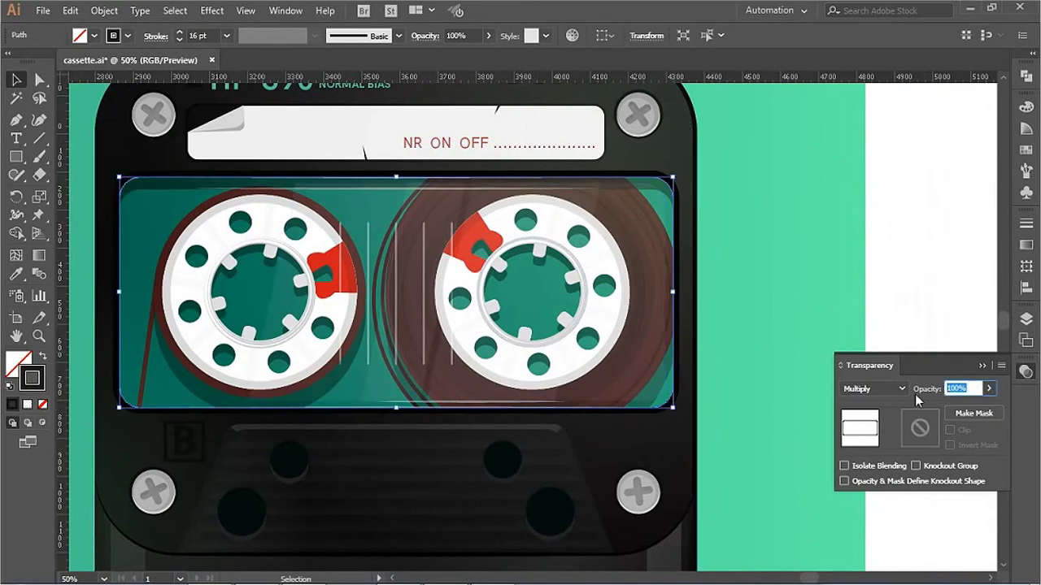
{"action": "key", "text": "Return"}
{"action": "key", "text": "ctrl+minus"}
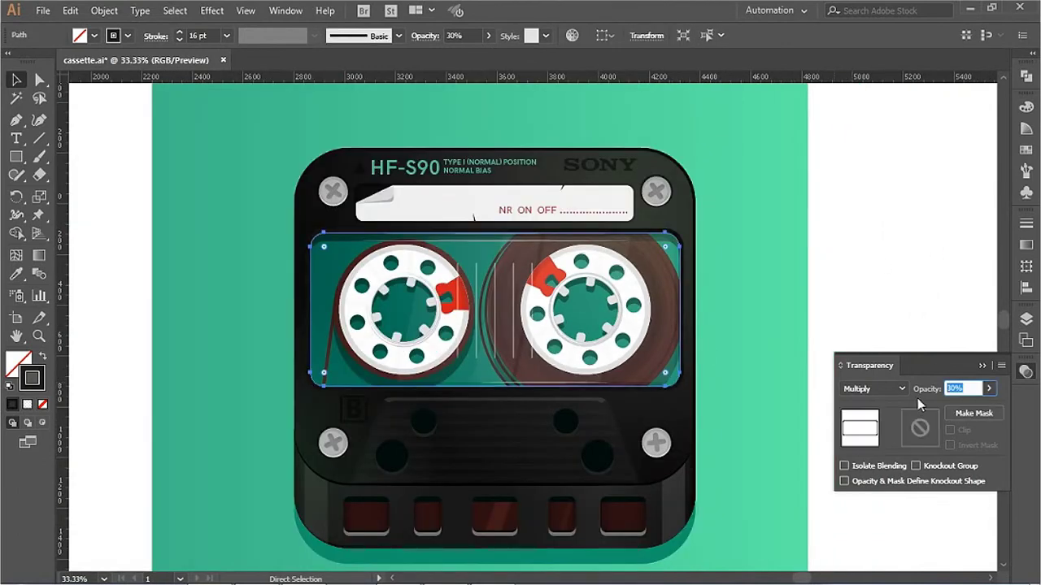
{"action": "type", "text": "50"}
{"action": "left_click", "coordinate": [814, 261]}
{"action": "key", "text": "ctrl+minus"}
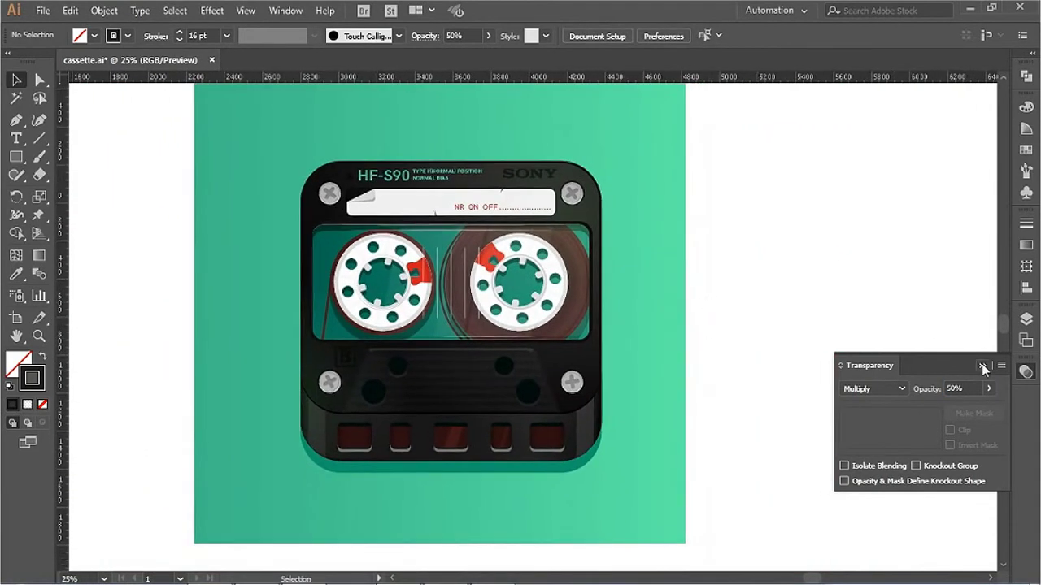
{"action": "left_click", "coordinate": [981, 365]}
Step: Darken the ellipse above the upper screw to dark grey
{"action": "key", "text": "ctrl+plus"}
{"action": "key", "text": "ctrl+plus"}
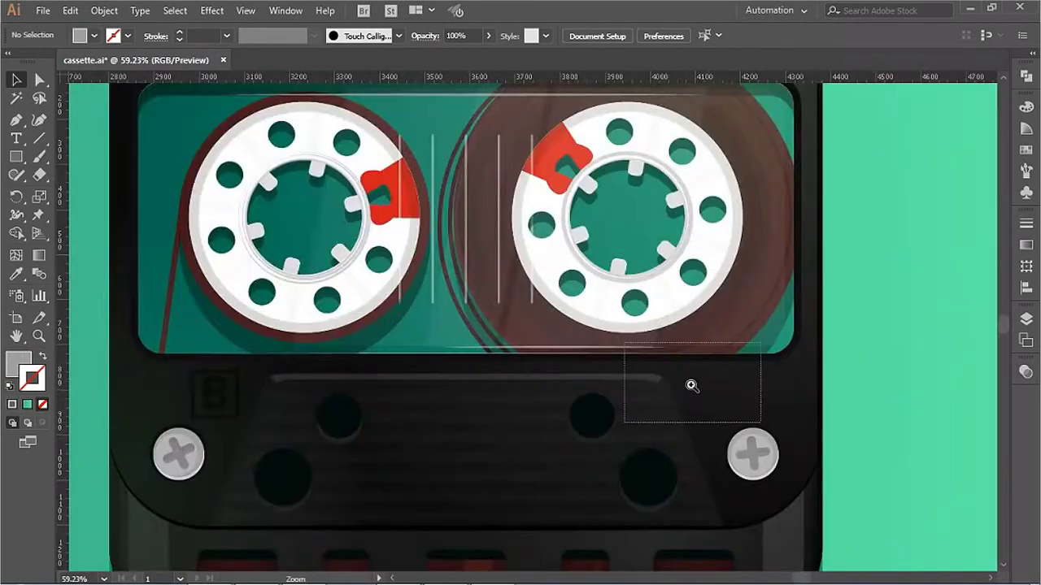
{"action": "key", "text": "ctrl+plus"}
{"action": "left_click_drag", "start_coordinate": [681, 552], "coordinate": [826, 544]}
{"action": "scroll", "coordinate": [162, 175], "scroll_direction": "up", "scroll_amount": 5}
{"action": "left_click", "coordinate": [167, 11]}
{"action": "left_click", "coordinate": [205, 116]}
{"action": "left_click", "coordinate": [1026, 107]}
{"action": "left_click_drag", "start_coordinate": [938, 127], "coordinate": [890, 131]}
{"action": "left_click", "coordinate": [392, 228]}
Step: Select all screw crosses by matching fill and darken them to near-black 090909
{"action": "left_click", "coordinate": [174, 10]}
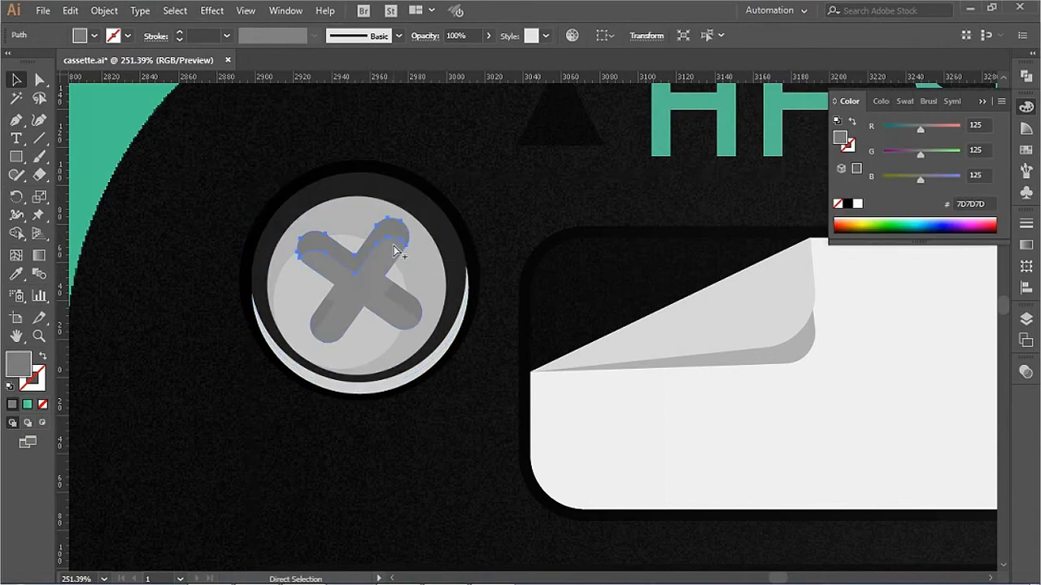
{"action": "left_click", "coordinate": [204, 116]}
{"action": "left_click", "coordinate": [104, 10]}
{"action": "mouse_move", "coordinate": [174, 10]}
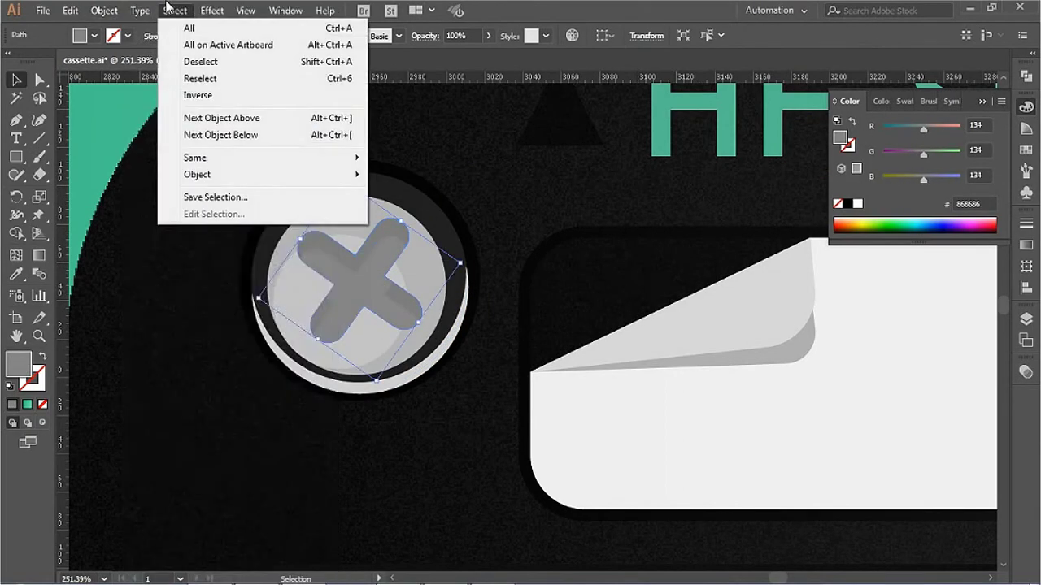
{"action": "left_click", "coordinate": [399, 225]}
{"action": "left_click_drag", "start_coordinate": [915, 127], "coordinate": [890, 130]}
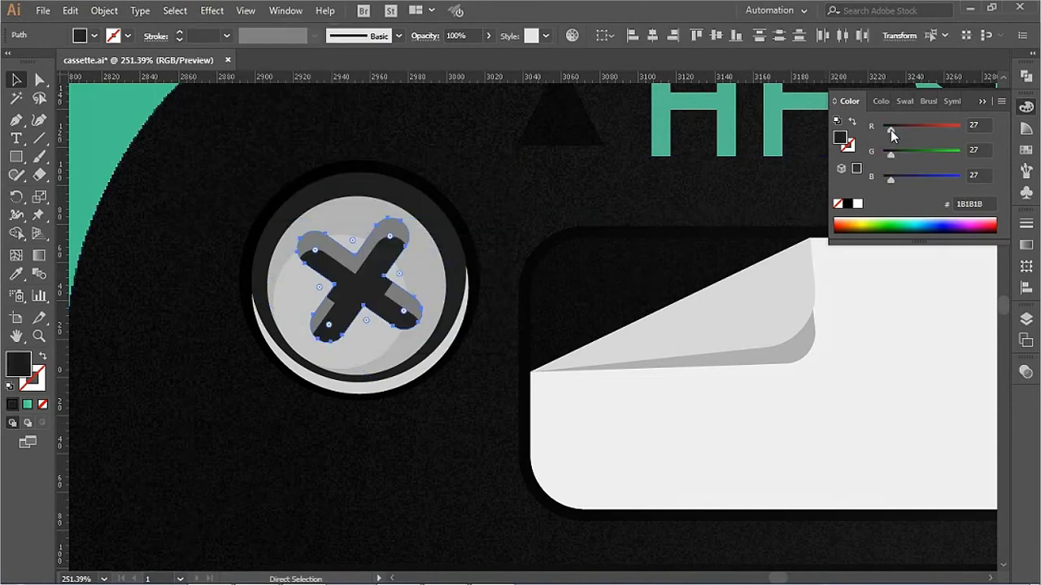
Step: Select the lighter shapes behind the crosses by matching fill and darken them to near black
{"action": "left_click", "coordinate": [376, 252], "text": "alt"}
{"action": "left_click", "coordinate": [175, 11]}
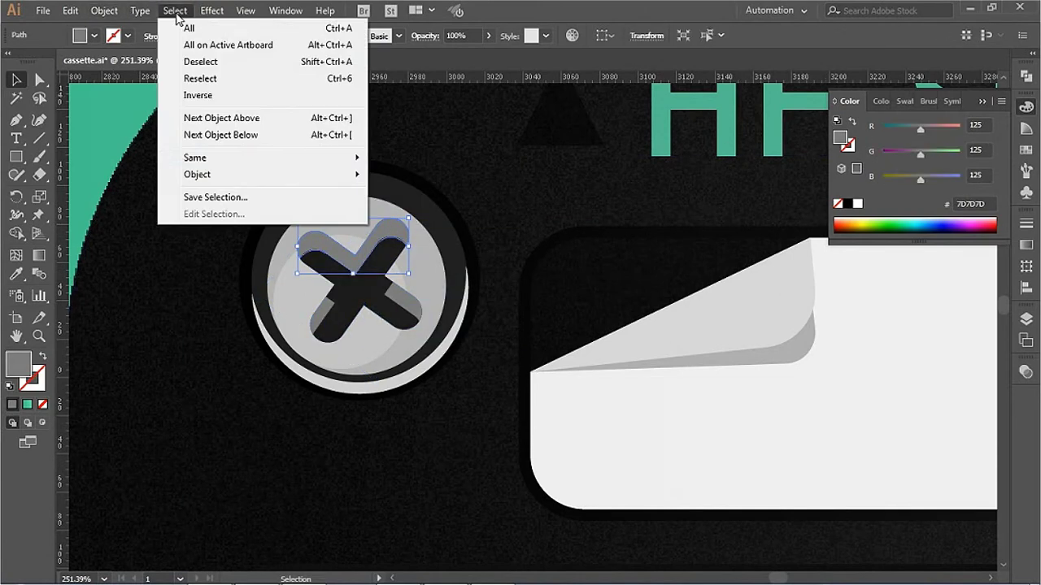
{"action": "left_click", "coordinate": [407, 225]}
{"action": "left_click", "coordinate": [886, 129]}
Step: Select all light grey screw faces by matching fill and darken them to dark grey
{"action": "left_click", "coordinate": [422, 244]}
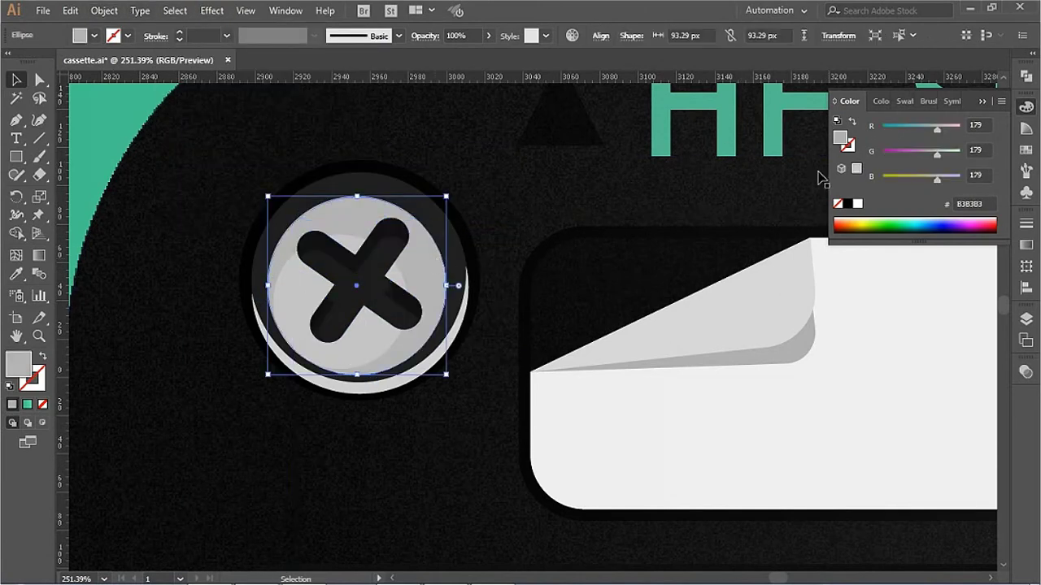
{"action": "left_click", "coordinate": [175, 11]}
{"action": "left_click", "coordinate": [407, 225]}
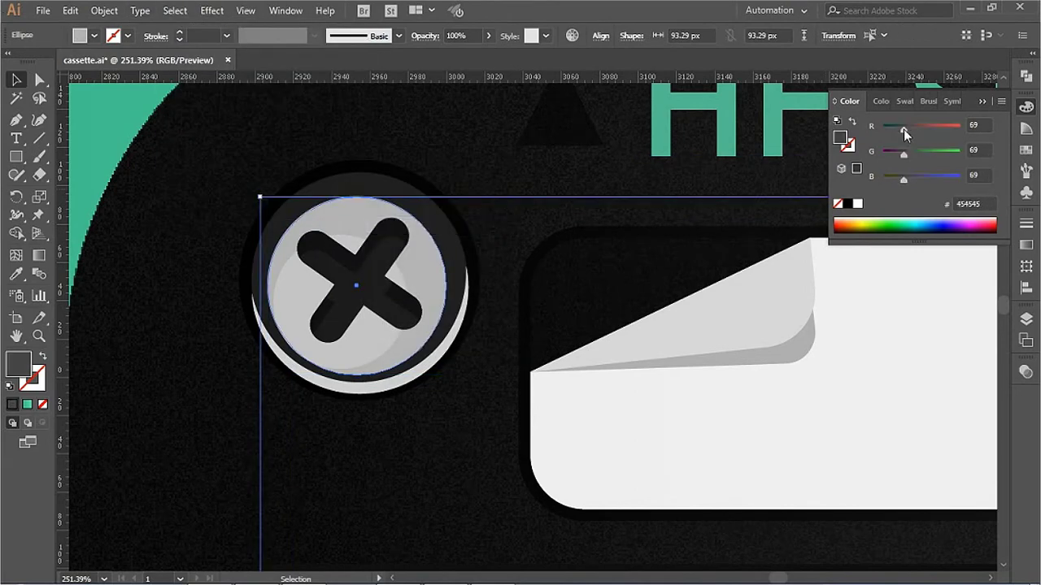
{"action": "left_click_drag", "start_coordinate": [903, 129], "coordinate": [899, 133]}
{"action": "key", "text": "ctrl+shift+a"}
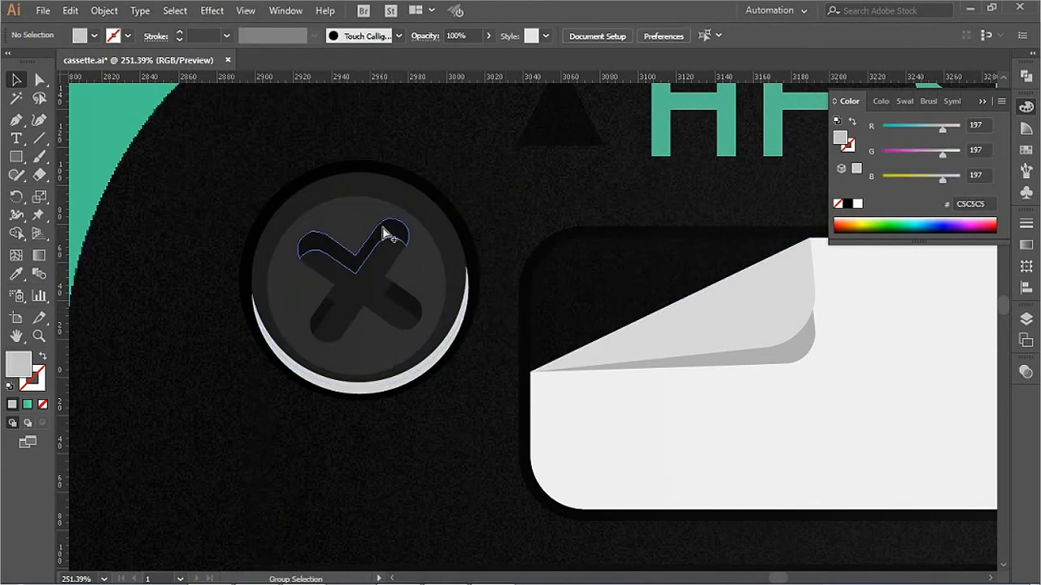
Step: Reselect all screw crosses by fill, then the cross highlights by matching opacity
{"action": "left_click", "coordinate": [386, 234]}
{"action": "left_click", "coordinate": [175, 10]}
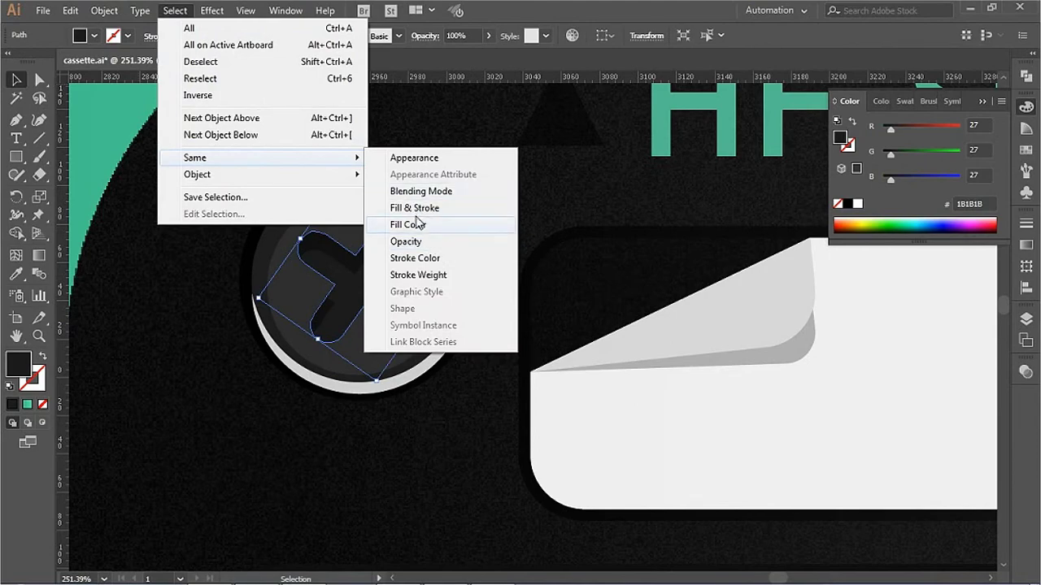
{"action": "left_click", "coordinate": [414, 224]}
{"action": "left_click", "coordinate": [329, 254]}
{"action": "left_click", "coordinate": [175, 11]}
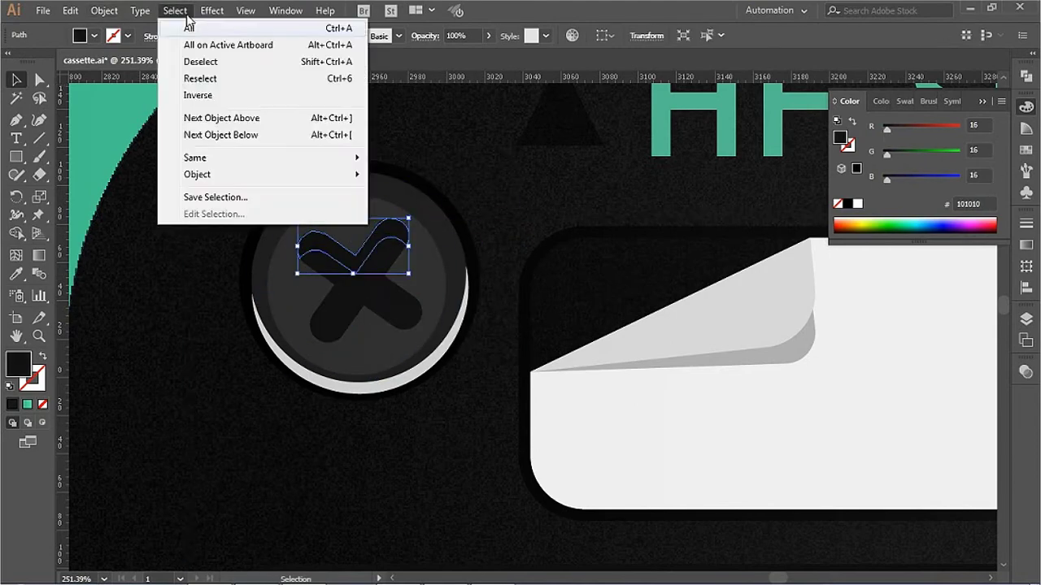
{"action": "left_click", "coordinate": [430, 243]}
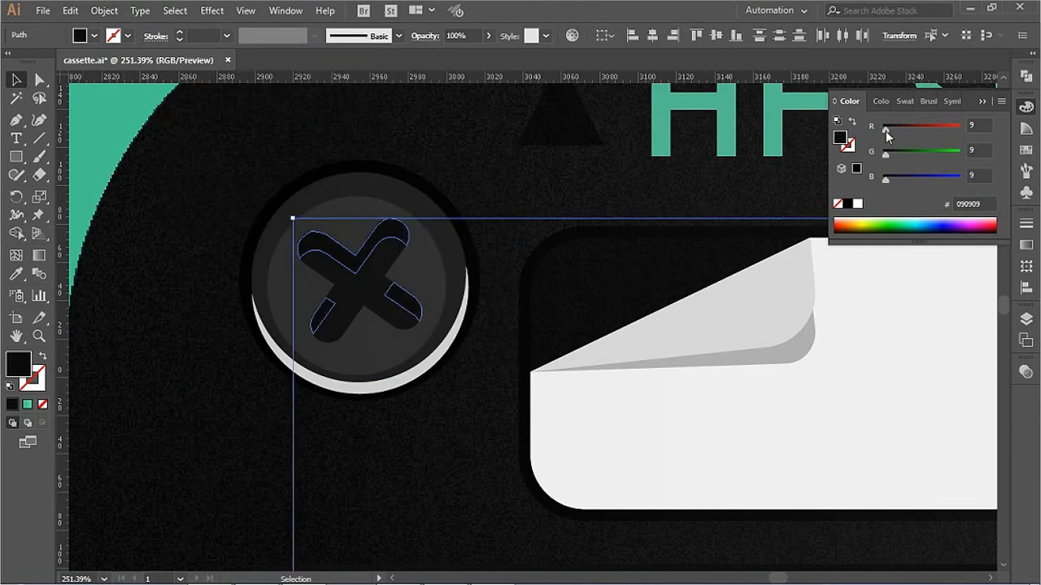
Step: Select the lower-right screw ellipse and every object sharing its stroke weight
{"action": "left_click", "coordinate": [456, 343]}
{"action": "key", "text": "ctrl+minus"}
{"action": "key", "text": "ctrl+minus"}
{"action": "key", "text": "ctrl+minus"}
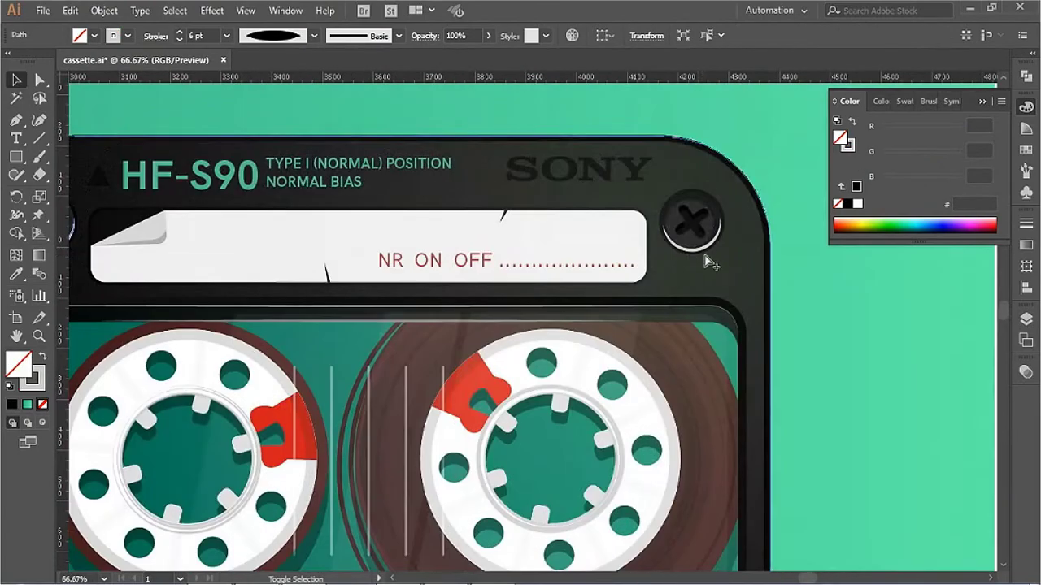
{"action": "scroll", "coordinate": [732, 366], "scroll_direction": "down", "scroll_amount": 5}
{"action": "left_click", "coordinate": [114, 495], "text": "shift"}
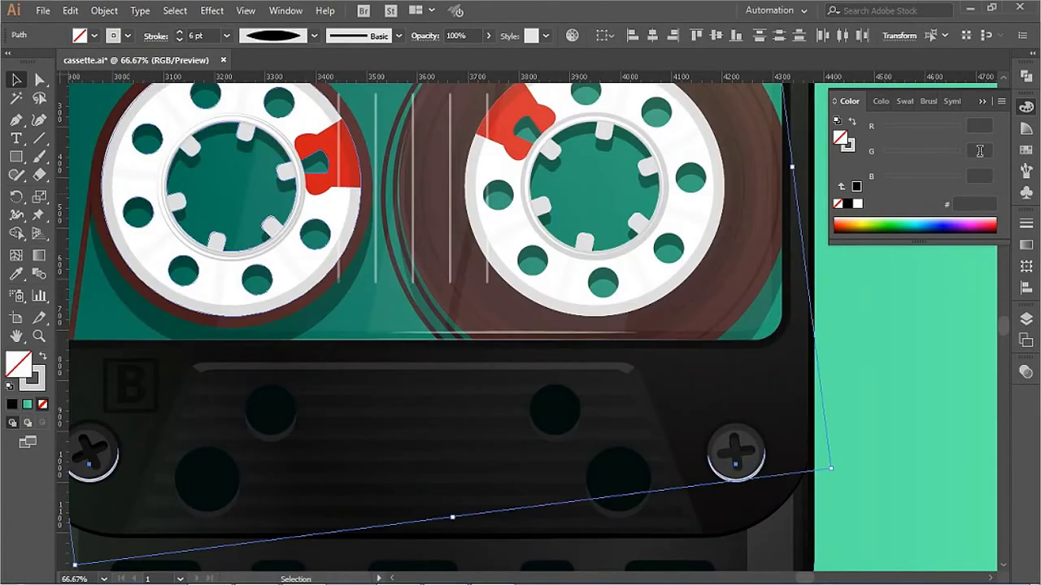
{"action": "left_click", "coordinate": [744, 443]}
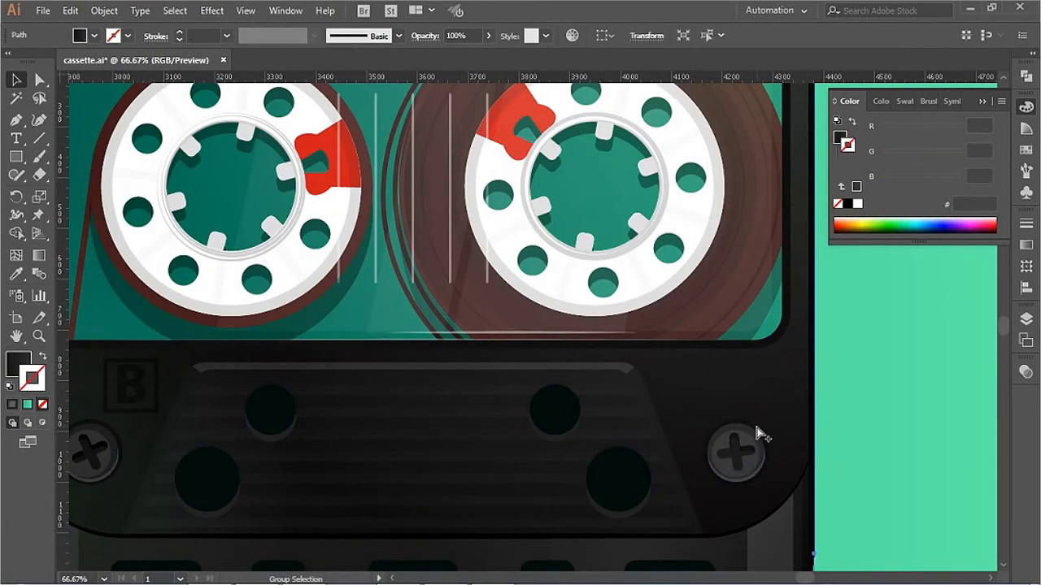
{"action": "left_click", "coordinate": [175, 10]}
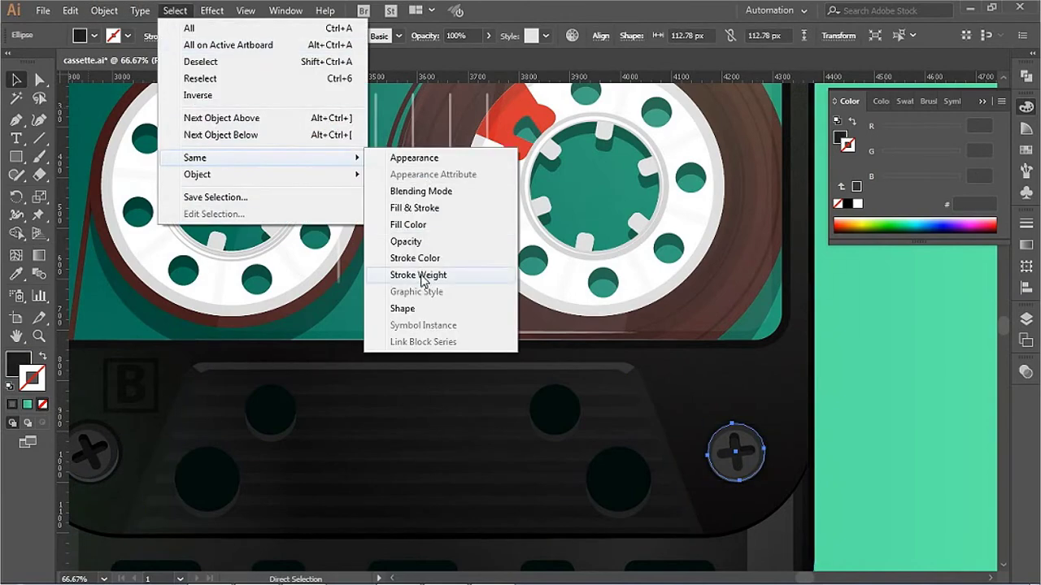
{"action": "left_click", "coordinate": [426, 274]}
{"action": "scroll", "coordinate": [293, 342], "scroll_direction": "up", "scroll_amount": 5}
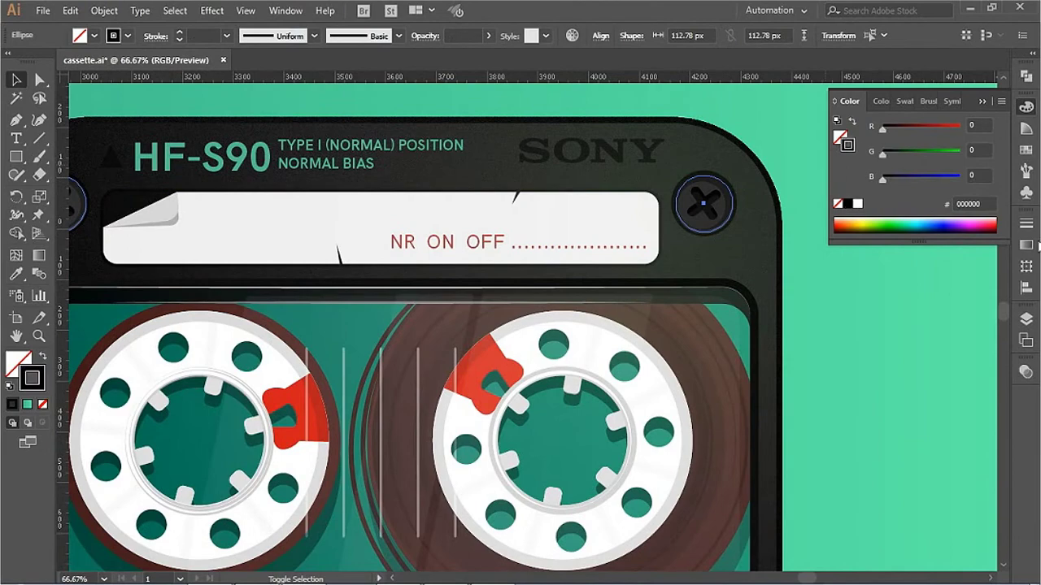
Step: Show Transparency settings for the screws and zoom in on the lower-right screw
{"action": "left_click", "coordinate": [1026, 372]}
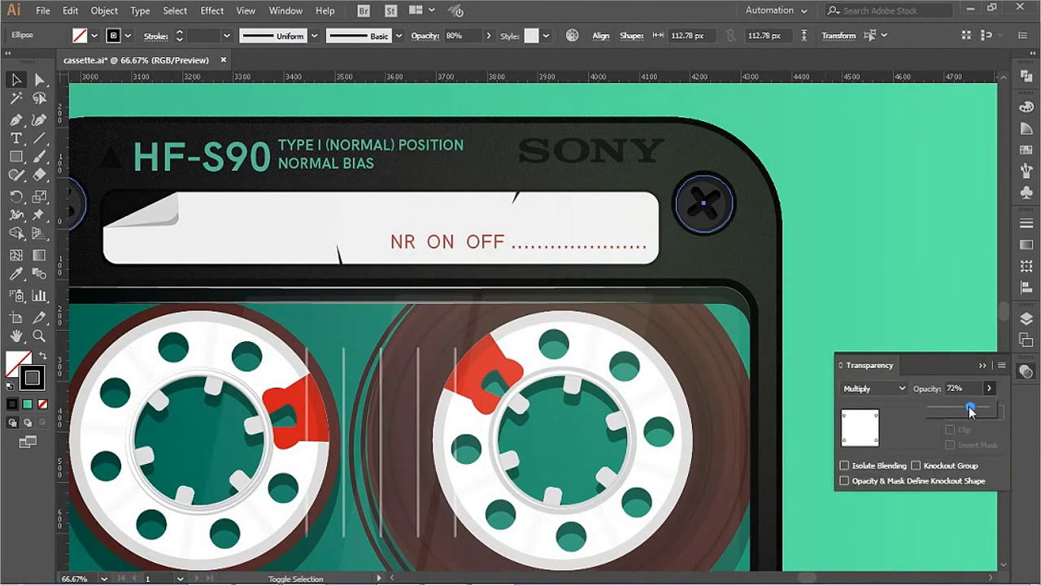
{"action": "scroll", "coordinate": [333, 298], "scroll_direction": "down", "scroll_amount": 5}
{"action": "key", "text": "ctrl+minus"}
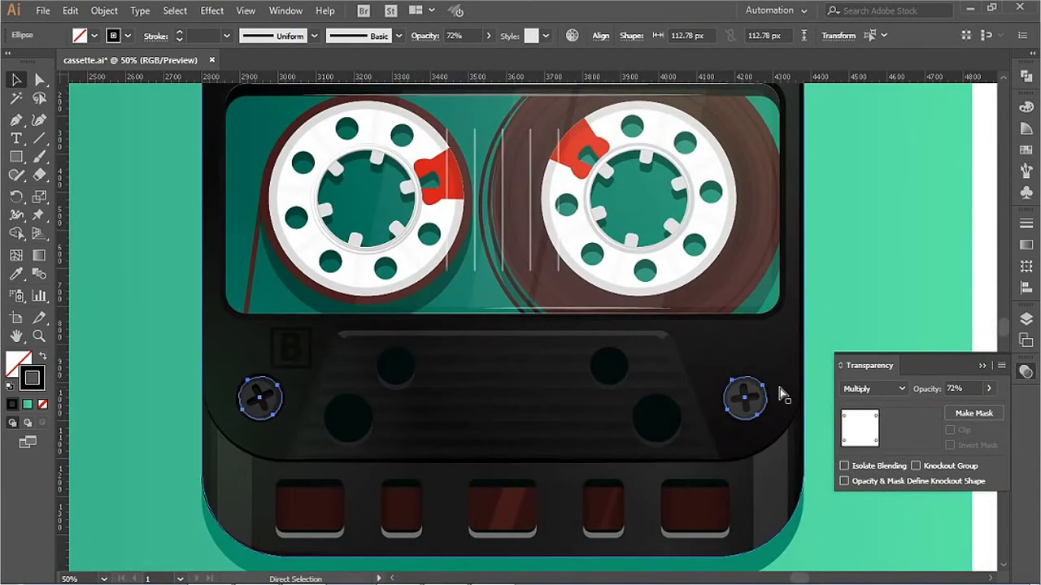
{"action": "left_click", "coordinate": [781, 394]}
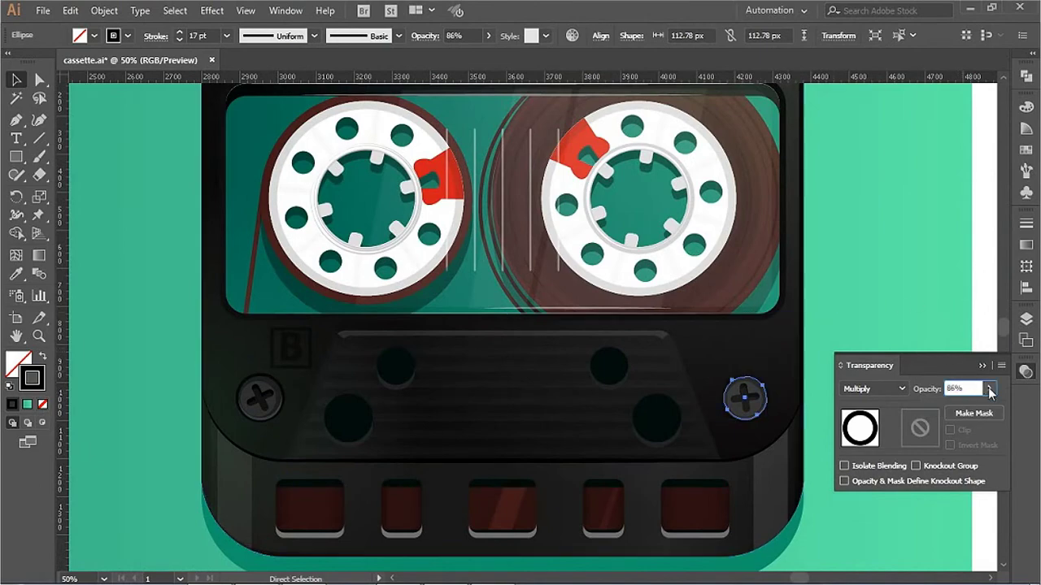
{"action": "left_click", "coordinate": [723, 406], "text": "ctrl"}
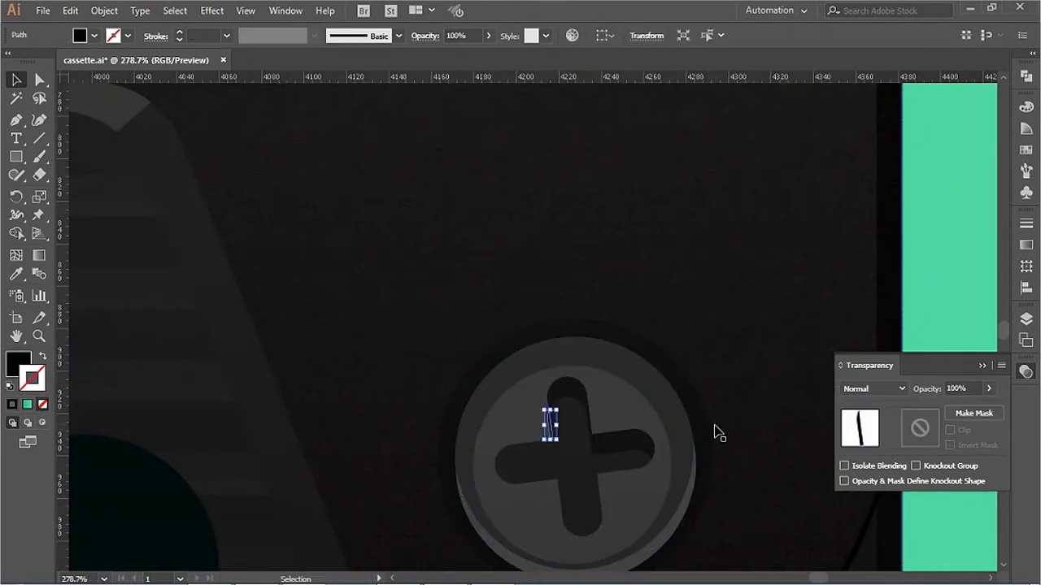
{"action": "left_click", "coordinate": [586, 371], "text": "ctrl+alt"}
{"action": "key", "text": "Tab"}
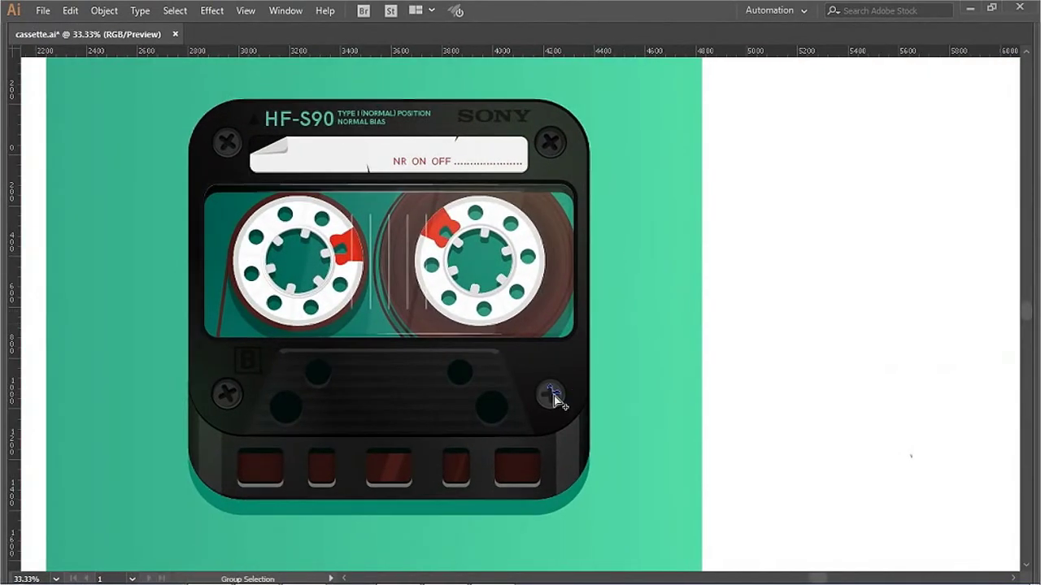
{"action": "left_click_drag", "start_coordinate": [599, 376], "coordinate": [562, 395]}
{"action": "left_click", "coordinate": [563, 393]}
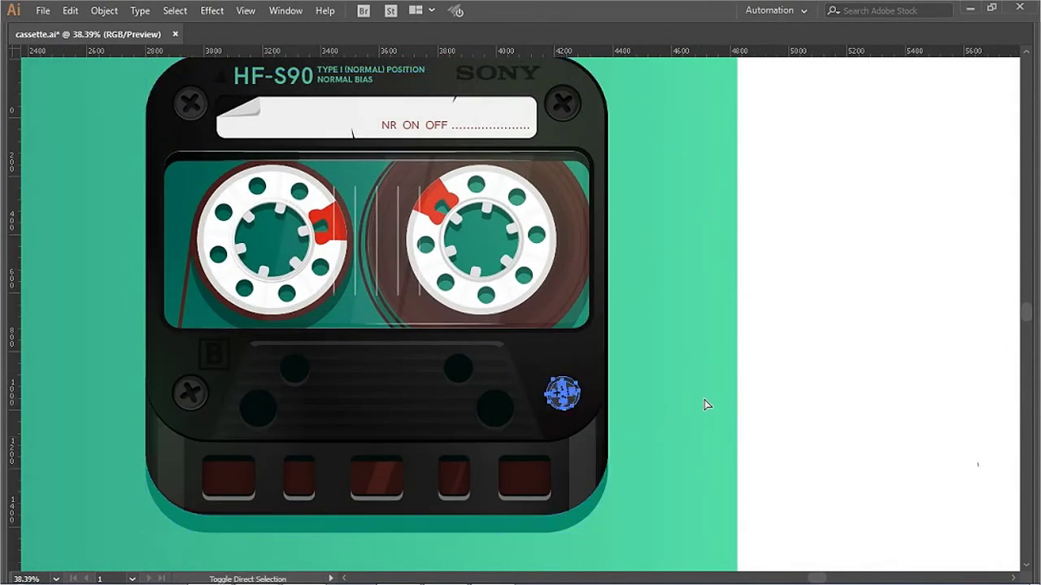
{"action": "left_click_drag", "start_coordinate": [515, 325], "coordinate": [601, 436]}
{"action": "key", "text": "Tab"}
Step: Select the lower-right screw ring and blend it in Multiply at 86% opacity
{"action": "left_click", "coordinate": [1026, 340]}
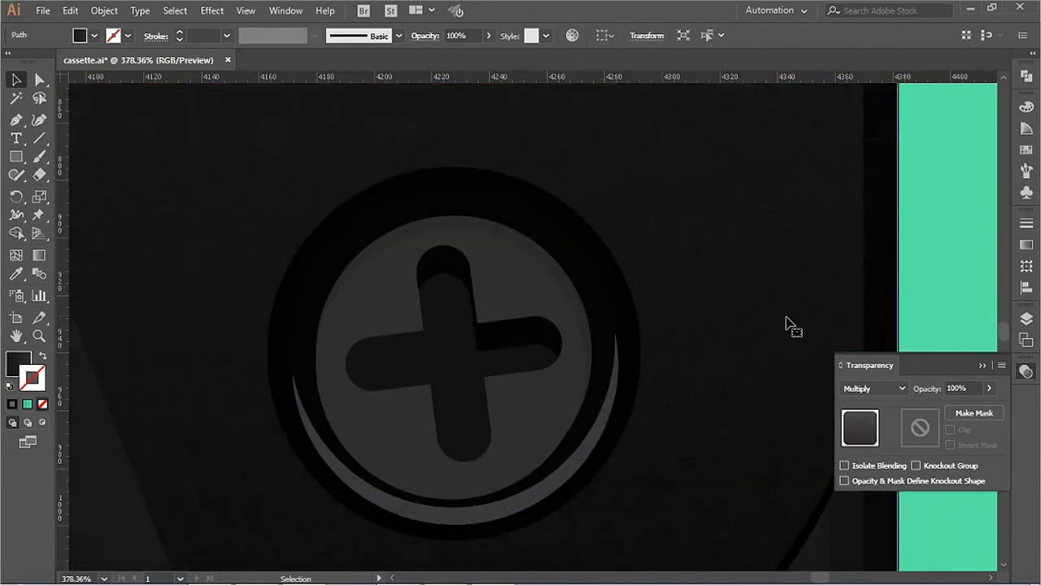
{"action": "left_click", "coordinate": [639, 330], "text": "shift"}
{"action": "key", "text": "ctrl+minus"}
{"action": "key", "text": "ctrl+minus"}
{"action": "left_click_drag", "start_coordinate": [558, 233], "coordinate": [676, 376]}
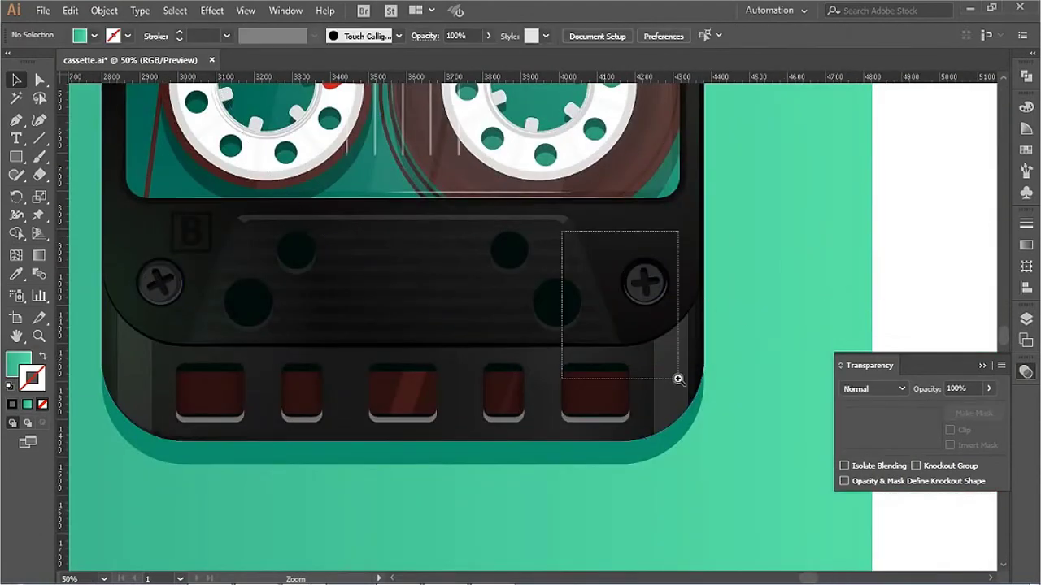
{"action": "left_click", "coordinate": [661, 204]}
{"action": "scroll", "coordinate": [797, 480], "scroll_direction": "down", "scroll_amount": 1}
{"action": "scroll", "coordinate": [797, 481], "scroll_direction": "right", "scroll_amount": 5}
{"action": "scroll", "coordinate": [797, 480], "scroll_direction": "up", "scroll_amount": 3}
{"action": "scroll", "coordinate": [796, 481], "scroll_direction": "left", "scroll_amount": 5}
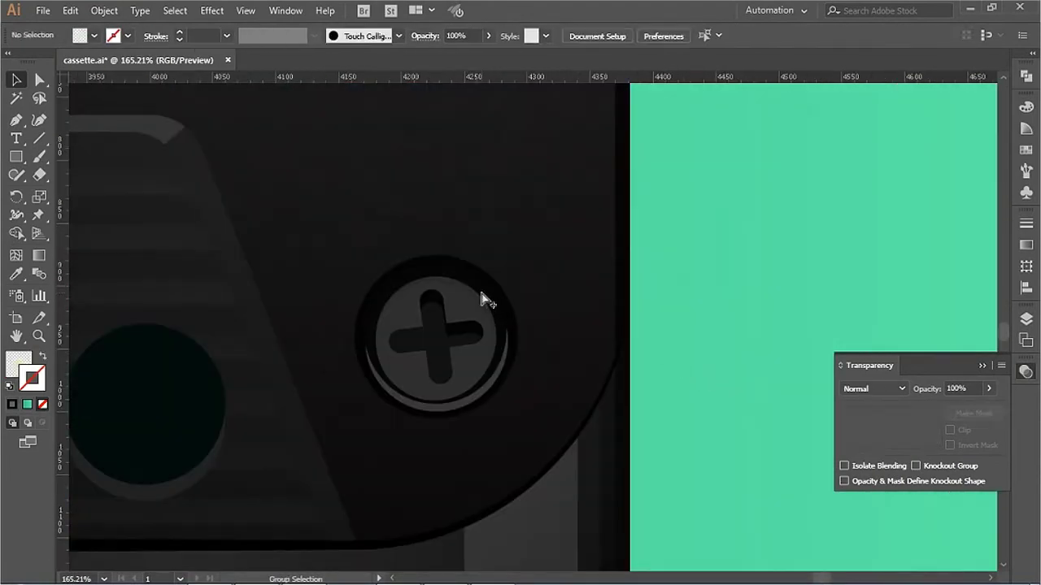
{"action": "left_click", "coordinate": [450, 262]}
Step: Select the screw head ellipse and review its colour and transparency settings
{"action": "key", "text": "ctrl+minus"}
{"action": "key", "text": "ctrl+minus"}
{"action": "key", "text": "ctrl+minus"}
{"action": "mouse_move", "coordinate": [813, 194]}
{"action": "left_mouse_down"}
{"action": "mouse_move", "coordinate": [692, 237]}
{"action": "mouse_move", "coordinate": [569, 377]}
{"action": "left_mouse_up"}
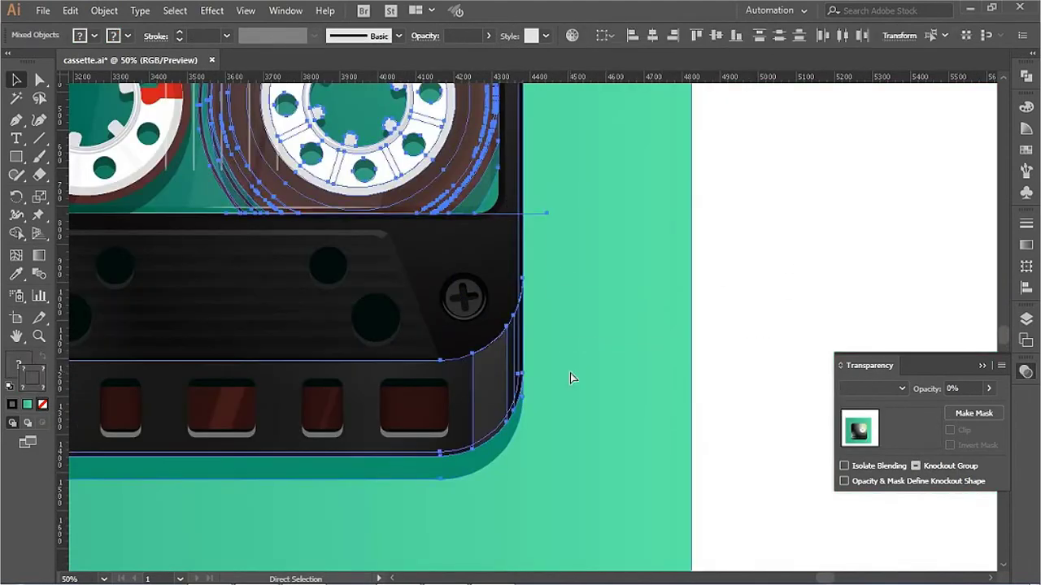
{"action": "scroll", "coordinate": [569, 377], "scroll_direction": "up", "scroll_amount": 5}
{"action": "left_click", "coordinate": [569, 249]}
{"action": "left_click", "coordinate": [1026, 106]}
{"action": "left_click", "coordinate": [1026, 341]}
{"action": "left_click", "coordinate": [1026, 106]}
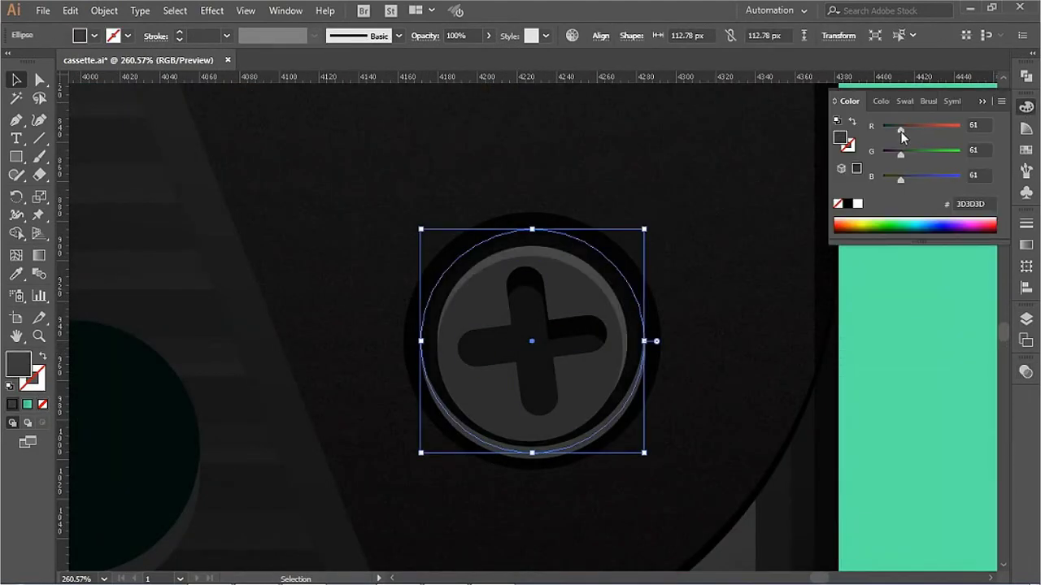
{"action": "key", "text": "a"}
{"action": "key", "text": "ctrl+shift+a"}
{"action": "left_click", "coordinate": [580, 297]}
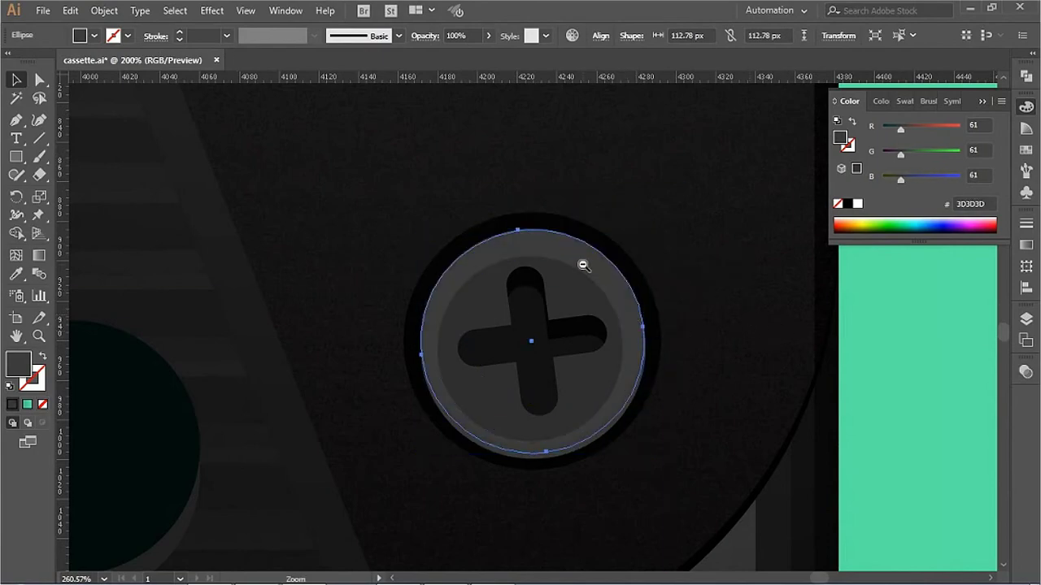
{"action": "scroll", "coordinate": [582, 265], "scroll_direction": "down", "scroll_amount": 3}
{"action": "scroll", "coordinate": [295, 298], "scroll_direction": "down", "scroll_amount": 2}
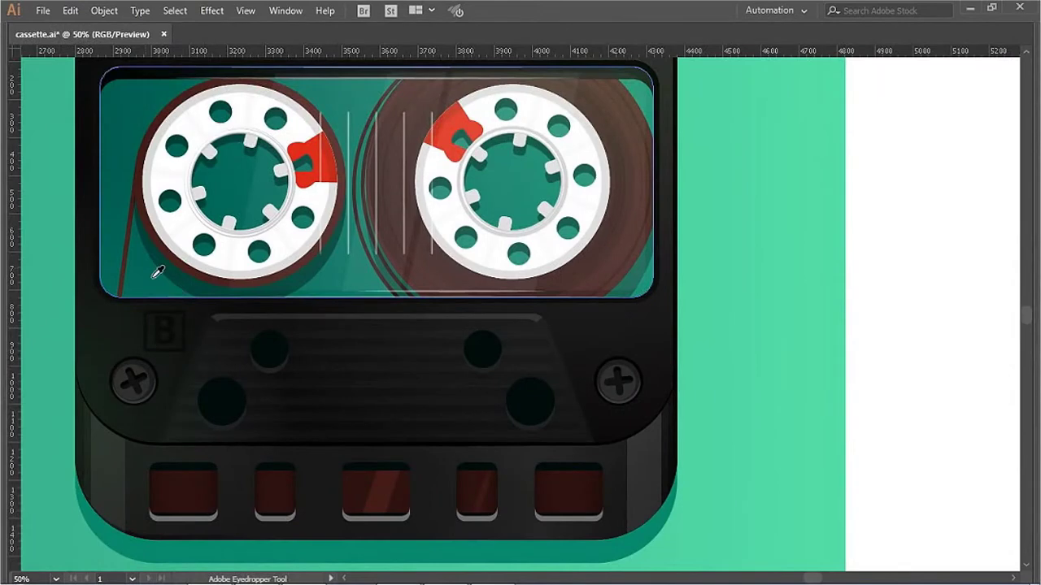
{"action": "key", "text": "Tab"}
{"action": "key", "text": "a"}
Step: Select the four lower-panel holes and darken them to near-black teal in HSB mode
{"action": "left_click", "coordinate": [272, 426]}
{"action": "left_click", "coordinate": [318, 374], "text": "shift"}
{"action": "left_click", "coordinate": [529, 375], "text": "shift"}
{"action": "left_click", "coordinate": [578, 426], "text": "shift"}
{"action": "left_click", "coordinate": [1001, 102]}
{"action": "left_click", "coordinate": [898, 184]}
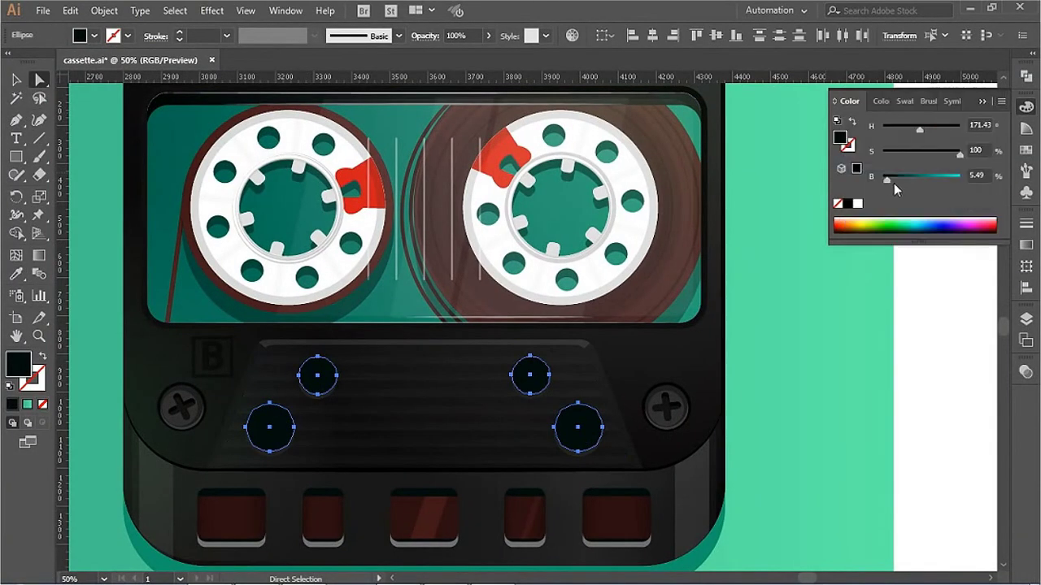
{"action": "scroll", "coordinate": [658, 398], "scroll_direction": "down", "scroll_amount": 2}
{"action": "left_click", "coordinate": [627, 435]}
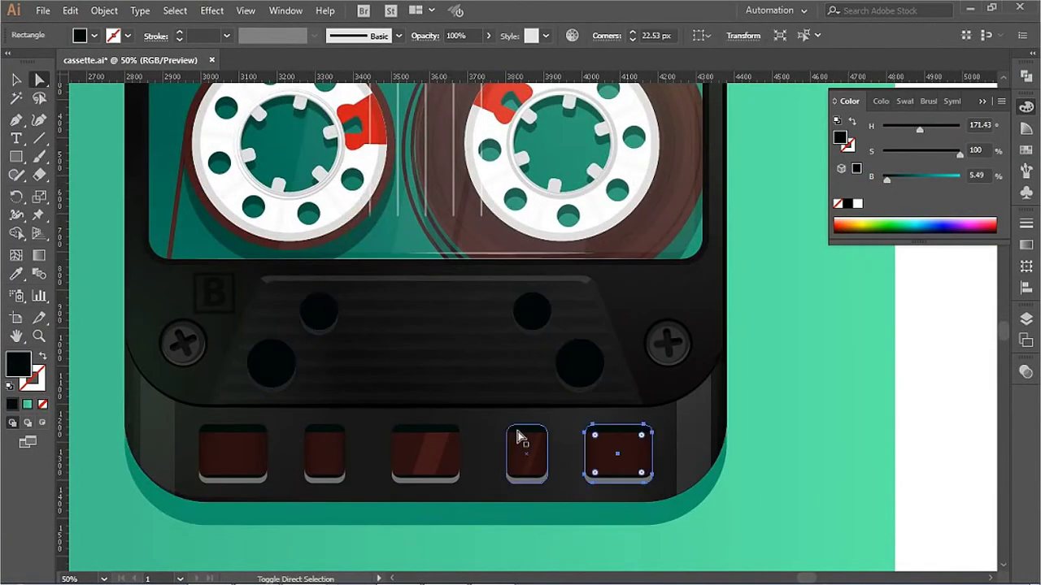
{"action": "key", "text": "ctrl+shift+a"}
{"action": "key", "text": "ctrl+minus"}
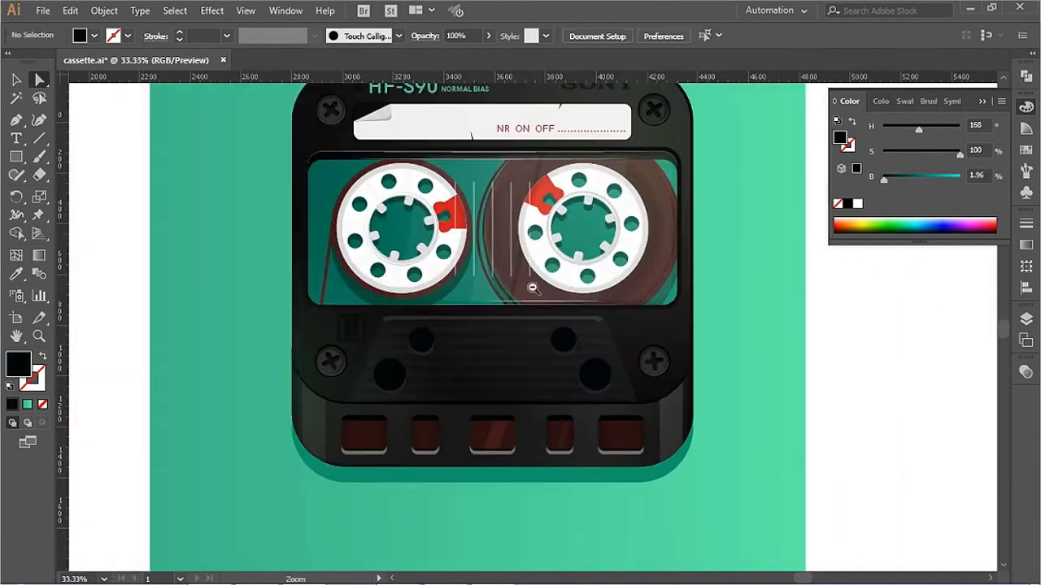
Step: Select small matching paths on both reels by their shared fill colour
{"action": "key", "text": "Tab"}
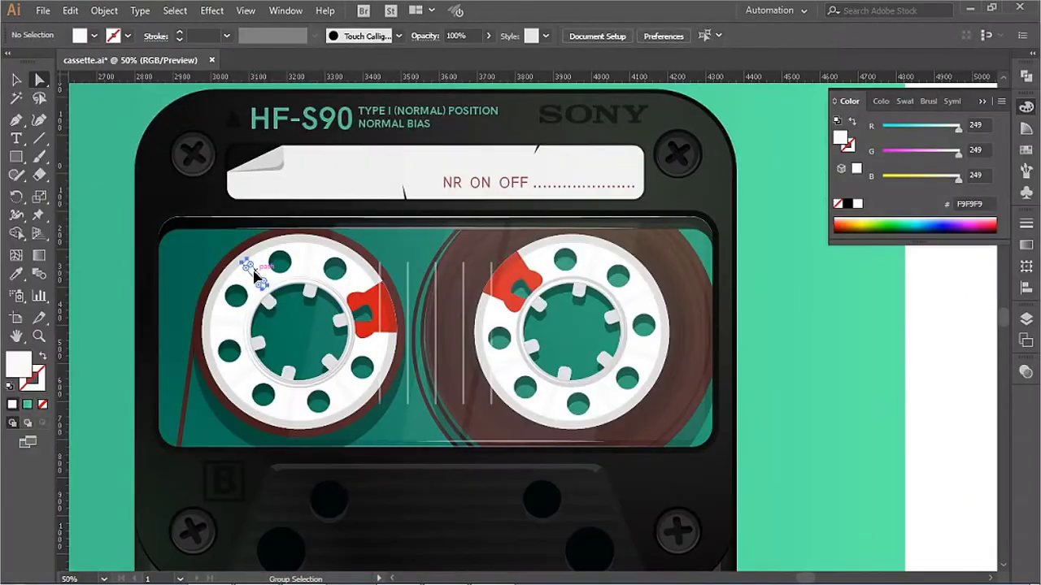
{"action": "left_click", "coordinate": [174, 10]}
{"action": "left_click", "coordinate": [406, 225]}
{"action": "key", "text": "ctrl+shift+a"}
{"action": "left_click", "coordinate": [256, 274]}
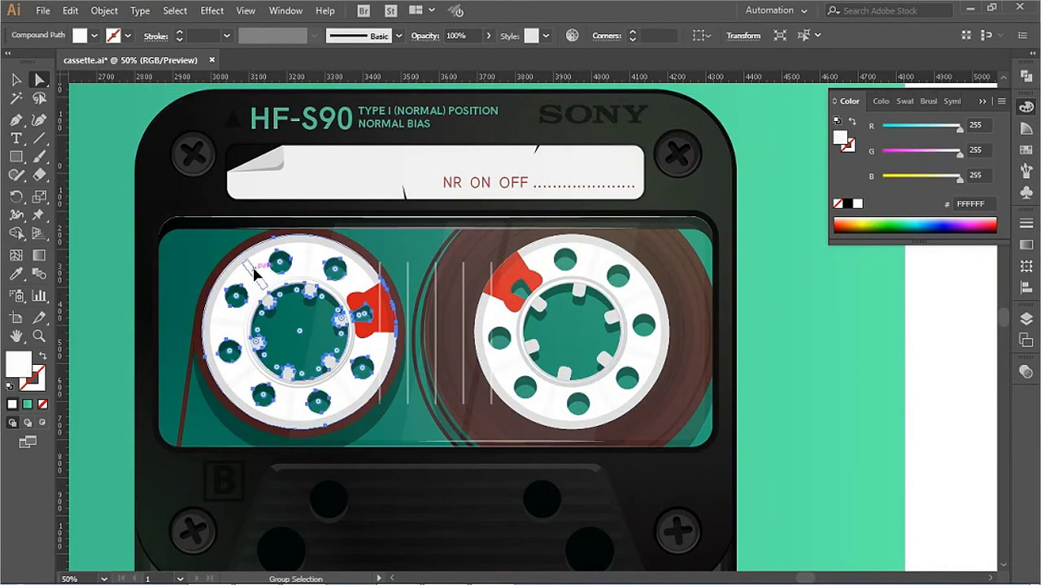
{"action": "left_click", "coordinate": [175, 10]}
{"action": "left_click", "coordinate": [406, 224]}
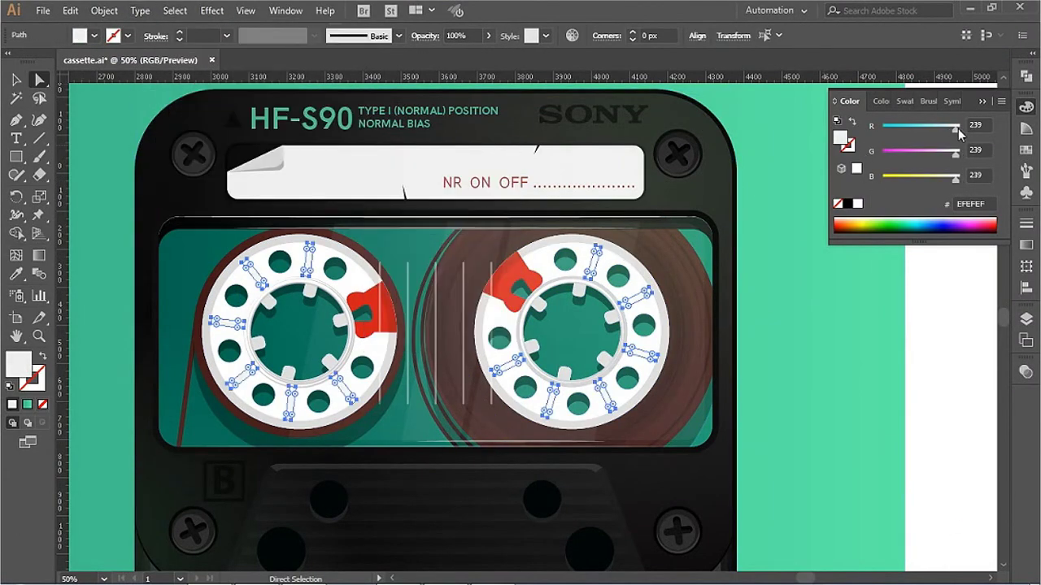
Step: Select both reel rings by matching fill and darken them to C1C1C1
{"action": "left_click", "coordinate": [358, 248]}
{"action": "left_click", "coordinate": [175, 9]}
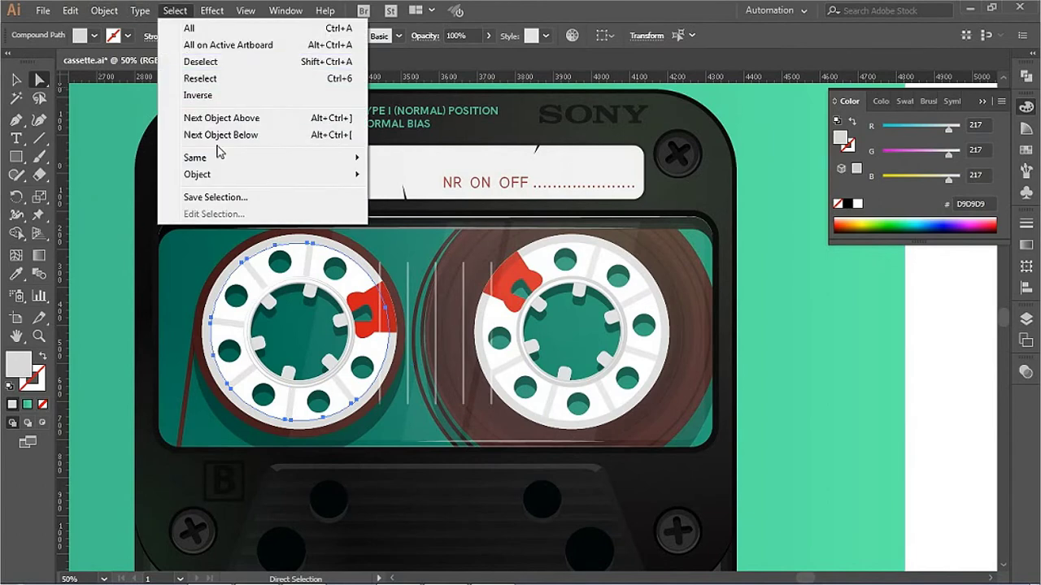
{"action": "left_click", "coordinate": [406, 224]}
{"action": "left_click_drag", "start_coordinate": [946, 132], "coordinate": [942, 132]}
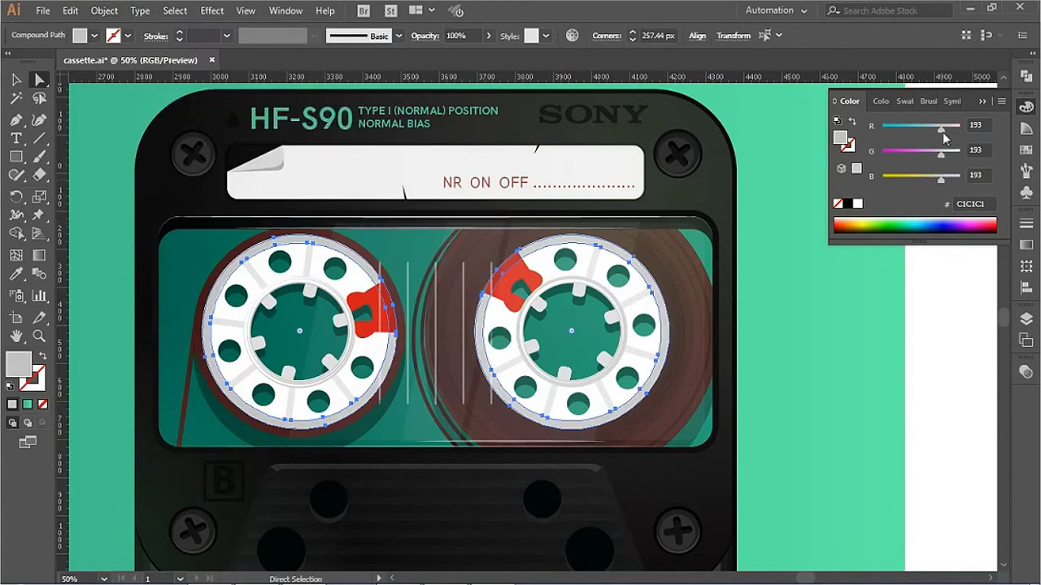
Step: Select all hub tabs by matching fill and darken them to C4C4C4
{"action": "left_click", "coordinate": [611, 317]}
{"action": "left_click", "coordinate": [174, 10]}
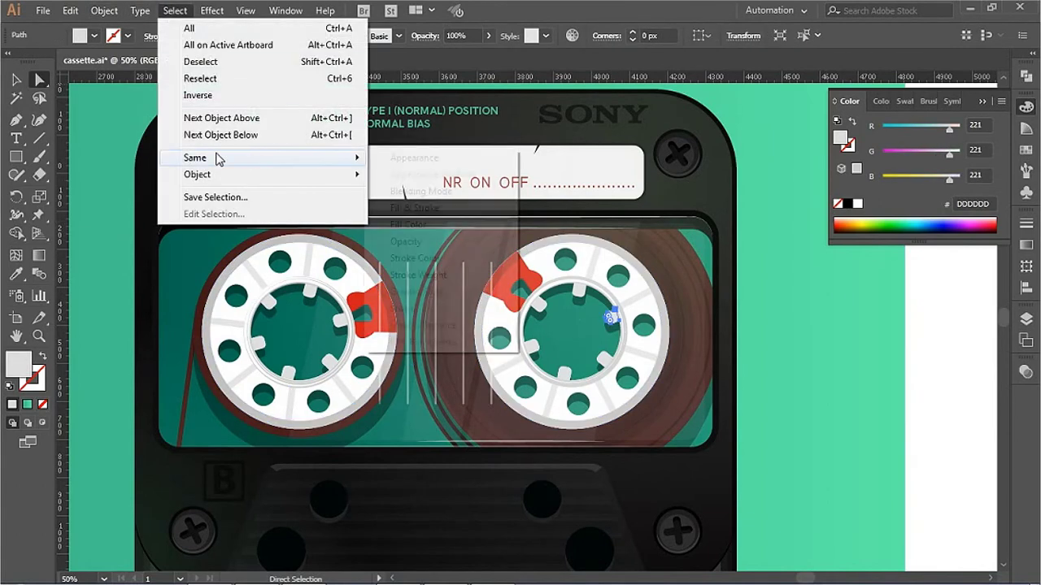
{"action": "left_click", "coordinate": [406, 224]}
{"action": "left_click_drag", "start_coordinate": [946, 131], "coordinate": [942, 132]}
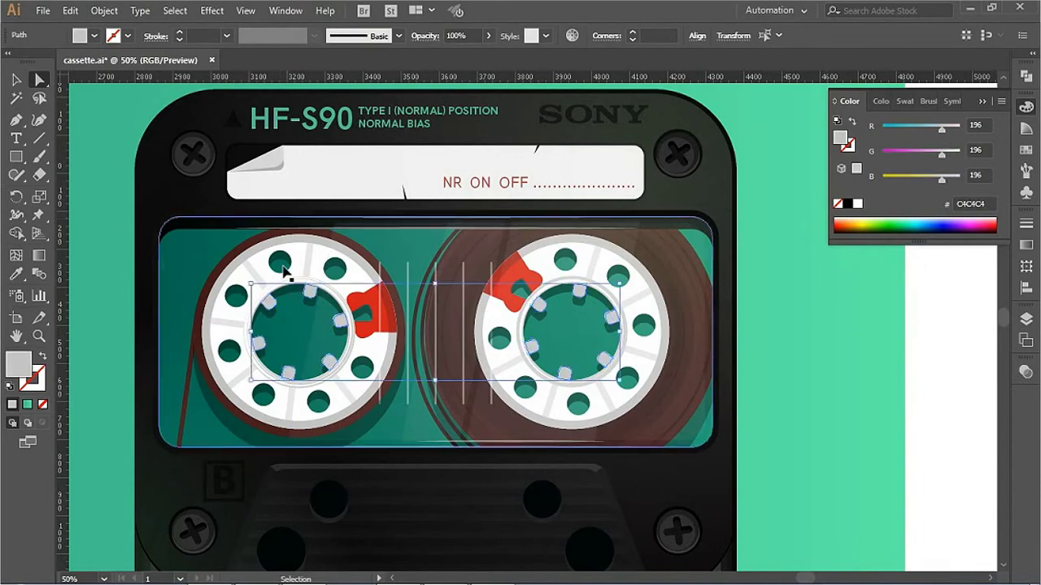
Step: Select both inner hub rings together by matching fill colour
{"action": "left_click_drag", "start_coordinate": [296, 321], "coordinate": [486, 374]}
{"action": "left_click", "coordinate": [486, 376]}
{"action": "key", "text": "ctrl+minus"}
{"action": "key", "text": "ctrl+minus"}
{"action": "key", "text": "ctrl+minus"}
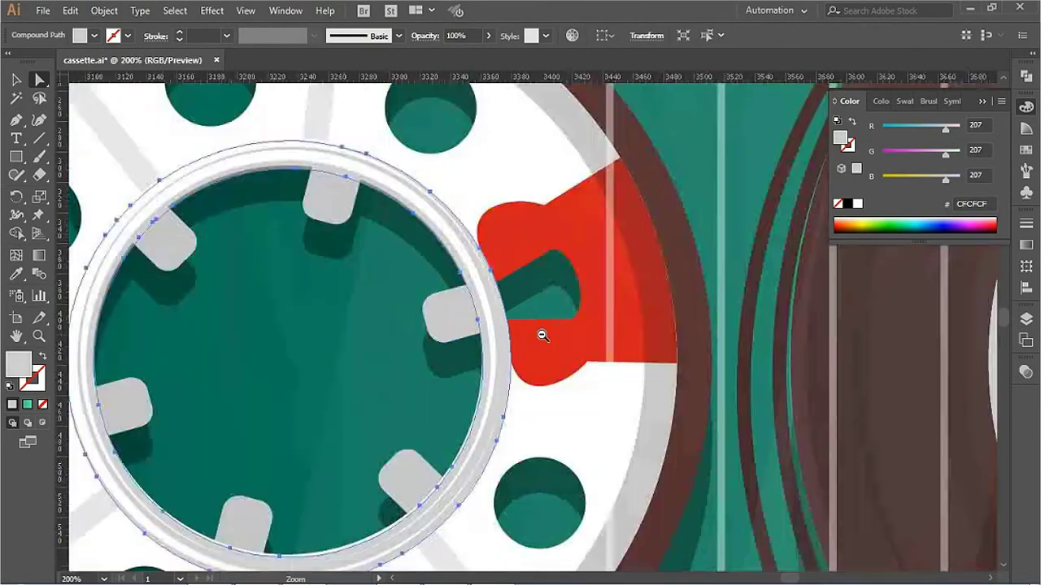
{"action": "left_click", "coordinate": [104, 9]}
{"action": "left_click", "coordinate": [175, 10]}
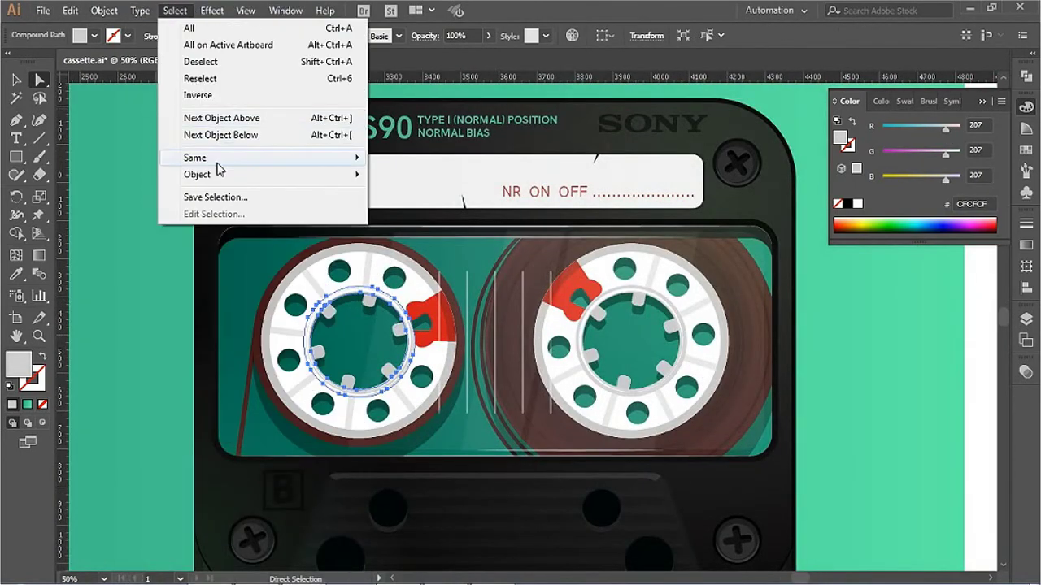
{"action": "left_click", "coordinate": [407, 225]}
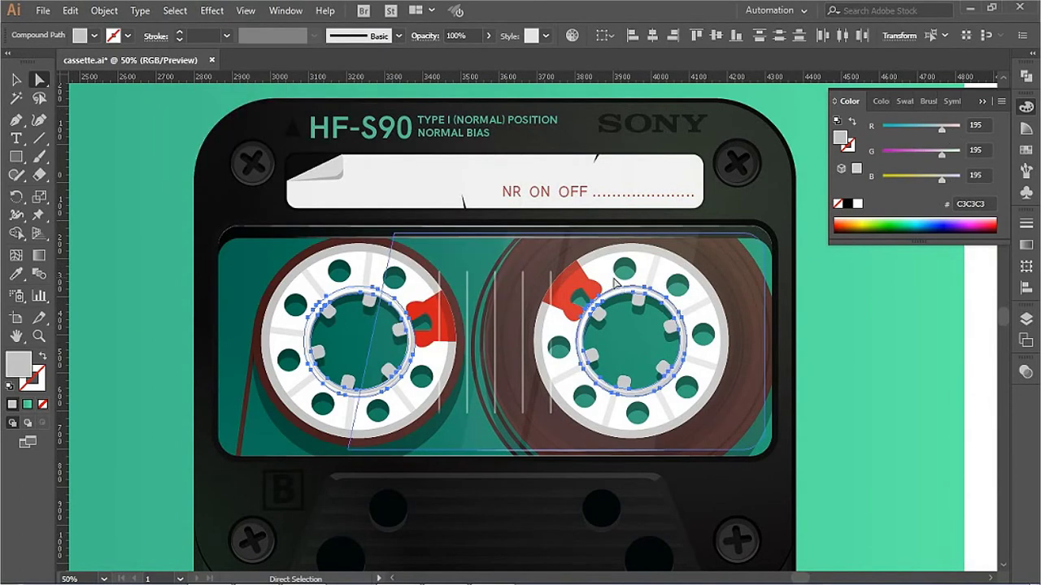
Step: Tint the white outer reel discs to off-white F0F0F0
{"action": "left_click", "coordinate": [681, 321]}
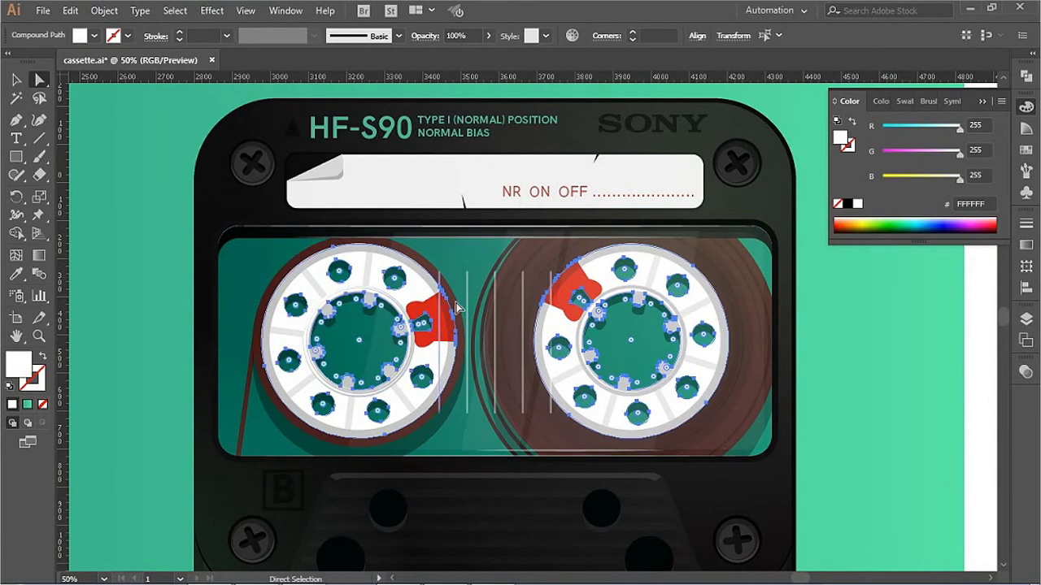
{"action": "left_click_drag", "start_coordinate": [959, 176], "coordinate": [957, 179]}
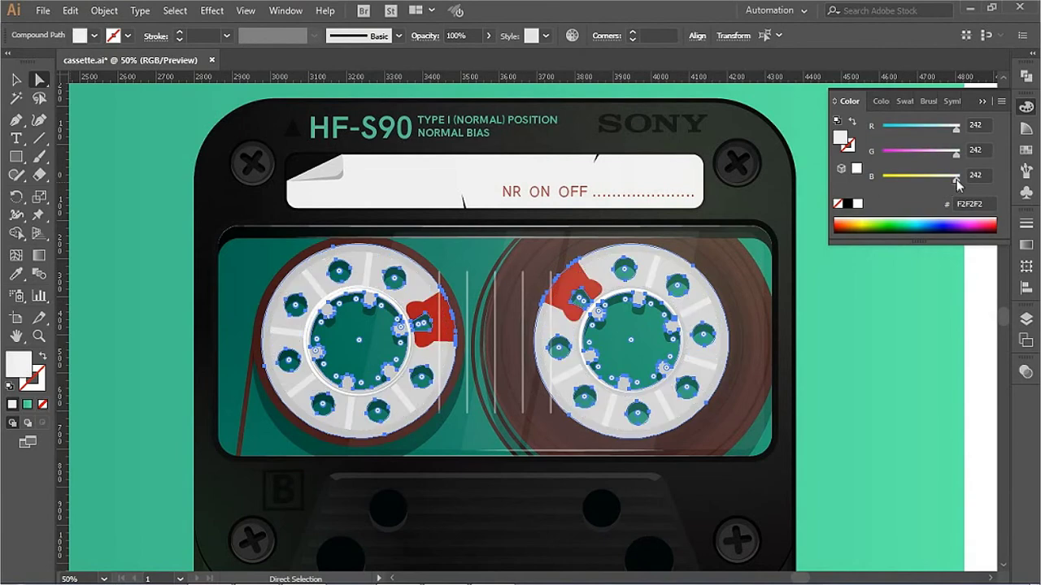
{"action": "left_click_drag", "start_coordinate": [952, 182], "coordinate": [955, 182]}
{"action": "key", "text": "ctrl+minus"}
{"action": "left_click", "coordinate": [871, 334]}
{"action": "scroll", "coordinate": [620, 220], "scroll_direction": "down", "scroll_amount": 2}
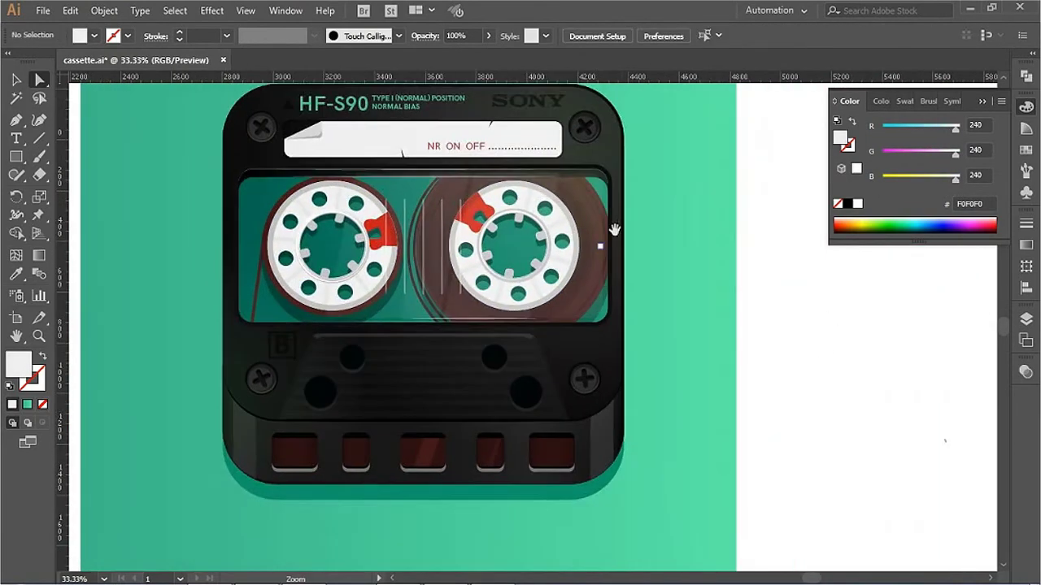
Step: Inspect the left reel, body and window contents, then zoom in on the reels
{"action": "scroll", "coordinate": [537, 311], "scroll_direction": "up", "scroll_amount": 1}
{"action": "left_click", "coordinate": [463, 264]}
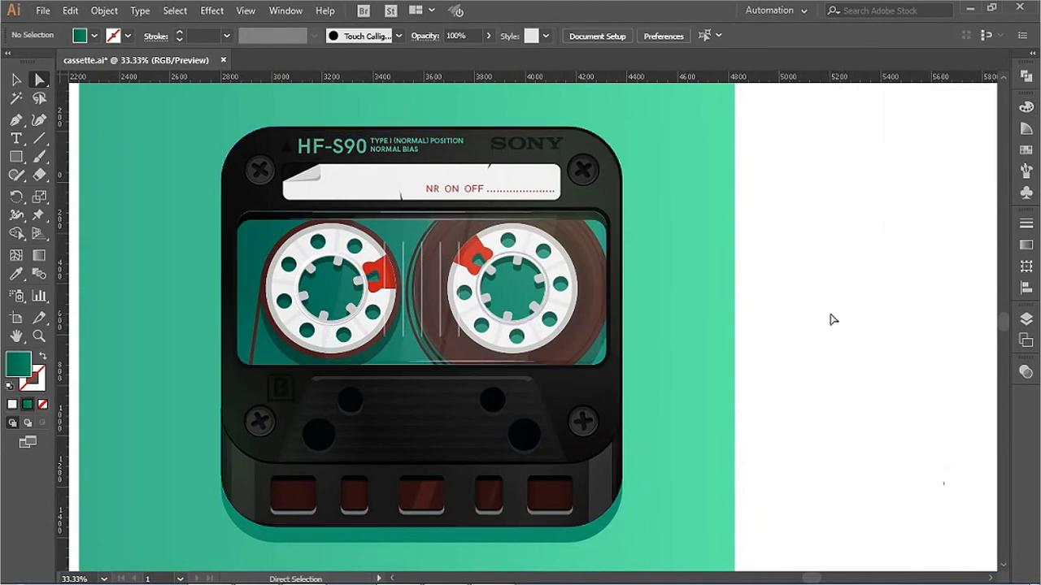
{"action": "key", "text": "ctrl+plus"}
{"action": "key", "text": "ctrl+plus"}
{"action": "key", "text": "ctrl+minus"}
{"action": "left_click", "coordinate": [284, 192]}
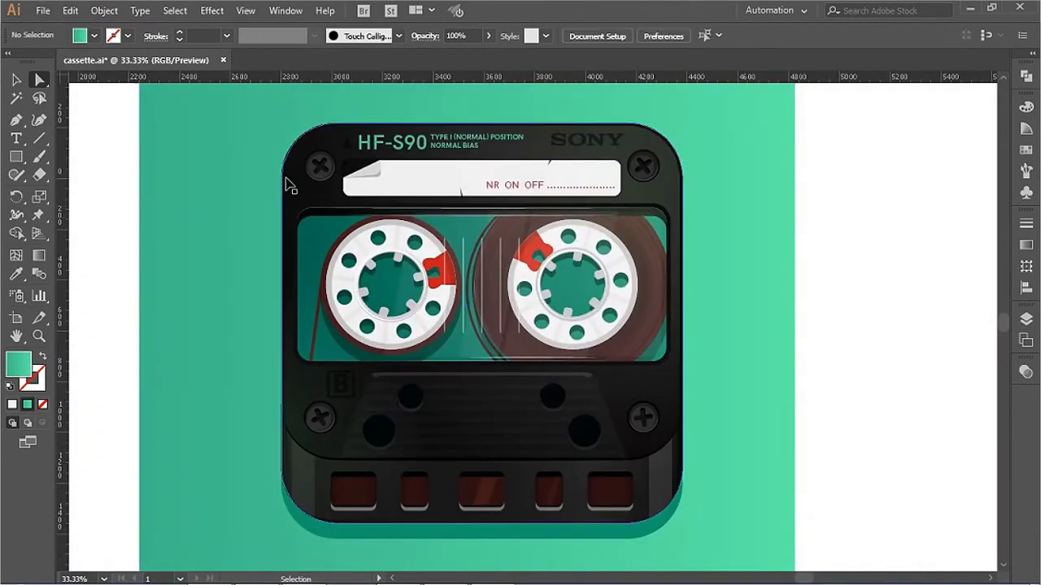
{"action": "left_click", "coordinate": [676, 169]}
{"action": "key", "text": "ctrl+shift+a"}
{"action": "mouse_move", "coordinate": [344, 343]}
{"action": "left_mouse_down"}
{"action": "mouse_move", "coordinate": [600, 458]}
{"action": "mouse_move", "coordinate": [488, 541]}
{"action": "left_mouse_up"}
Step: Give the cassette window's outline path a mid-grey fill
{"action": "left_click", "coordinate": [268, 187]}
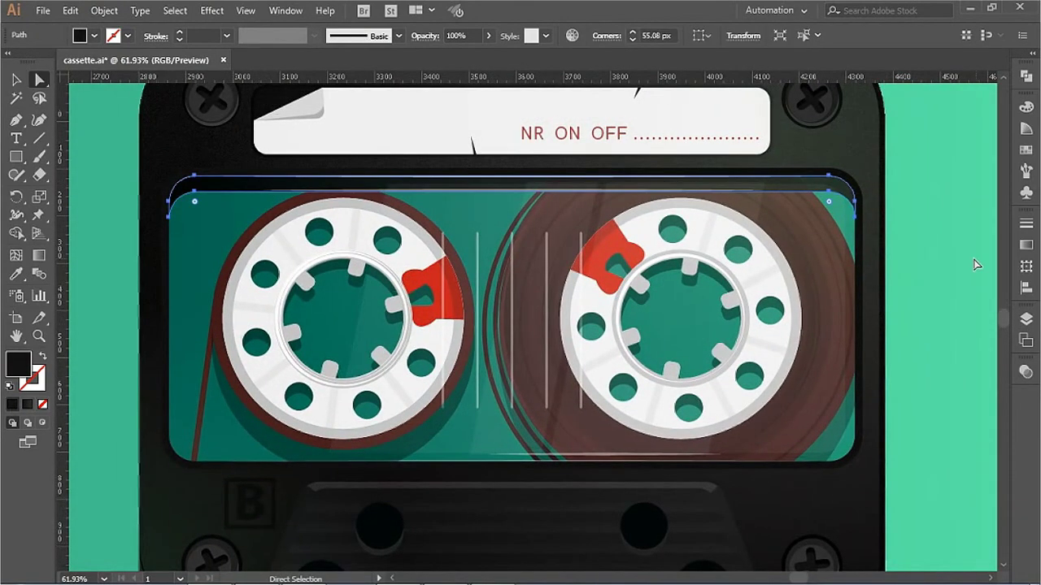
{"action": "left_click", "coordinate": [1026, 371]}
{"action": "left_click", "coordinate": [1026, 106]}
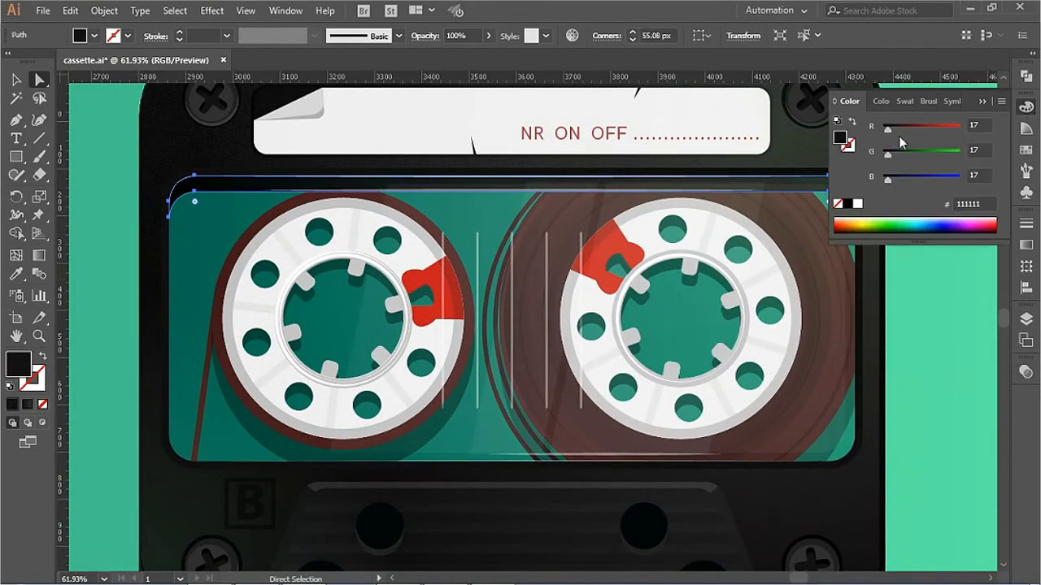
{"action": "left_click_drag", "start_coordinate": [929, 133], "coordinate": [920, 130]}
{"action": "left_click_drag", "start_coordinate": [674, 327], "coordinate": [529, 363]}
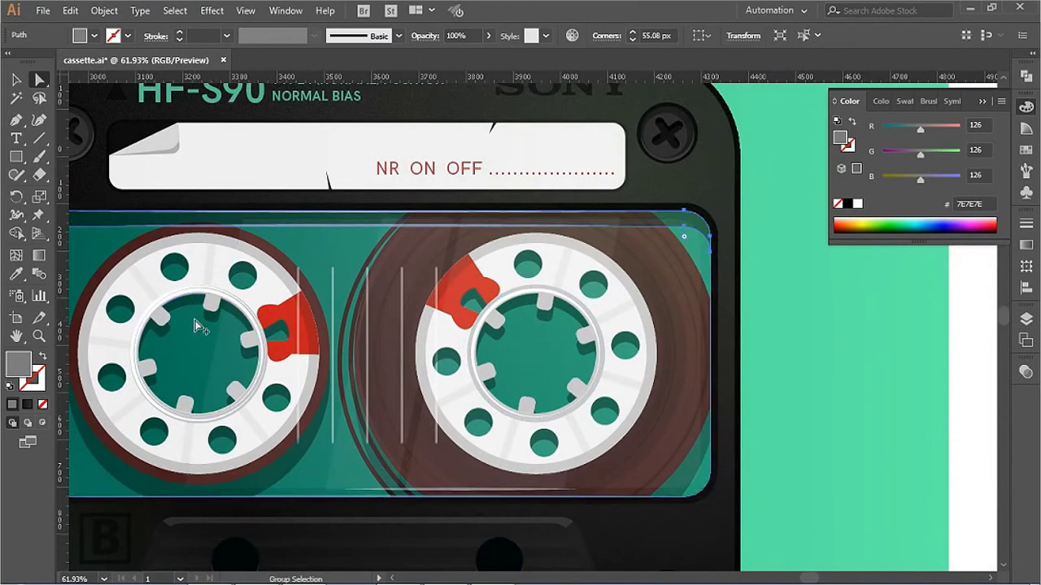
{"action": "scroll", "coordinate": [195, 326], "scroll_direction": "up", "scroll_amount": 3}
Step: Select all six spokes of the left reel's hub
{"action": "left_click", "coordinate": [277, 254]}
{"action": "left_click", "coordinate": [174, 278], "text": "shift"}
{"action": "scroll", "coordinate": [161, 284], "scroll_direction": "up", "scroll_amount": 3}
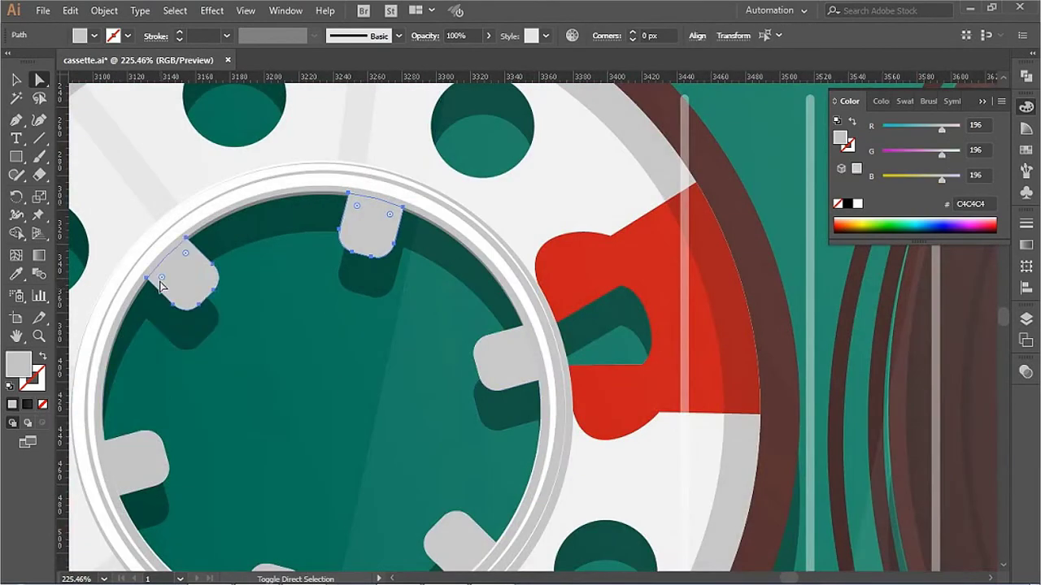
{"action": "scroll", "coordinate": [161, 285], "scroll_direction": "down", "scroll_amount": 3}
{"action": "left_click", "coordinate": [306, 438]}
{"action": "left_click", "coordinate": [441, 394], "text": "shift"}
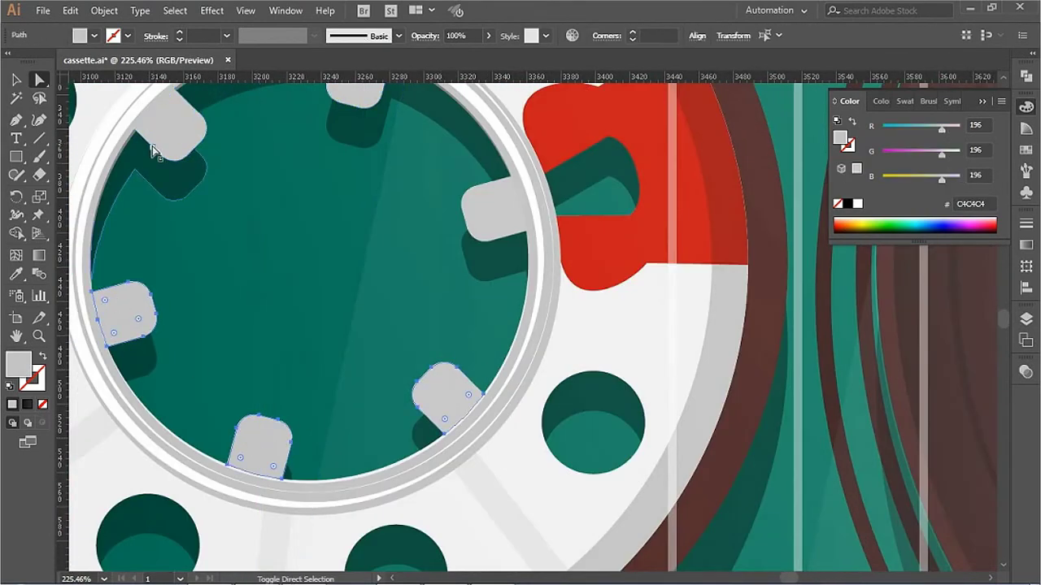
{"action": "scroll", "coordinate": [152, 151], "scroll_direction": "up", "scroll_amount": 2}
{"action": "left_click", "coordinate": [357, 146], "text": "shift"}
{"action": "left_click", "coordinate": [488, 276], "text": "shift"}
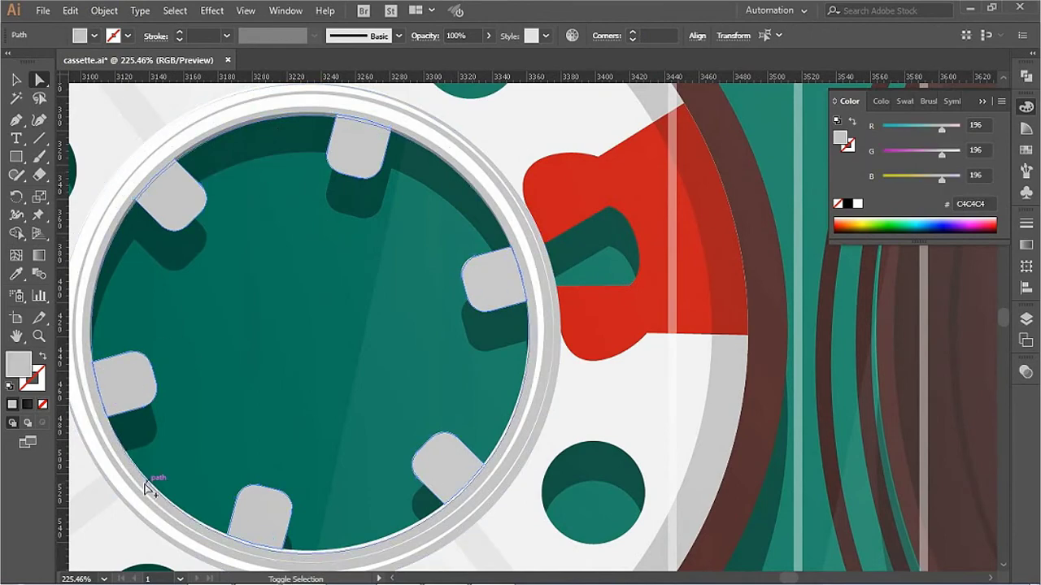
{"action": "scroll", "coordinate": [455, 406], "scroll_direction": "down", "scroll_amount": 2}
Step: Add the red notch and Shape Builder the hub's inner circle into red CC0000
{"action": "left_click", "coordinate": [594, 335]}
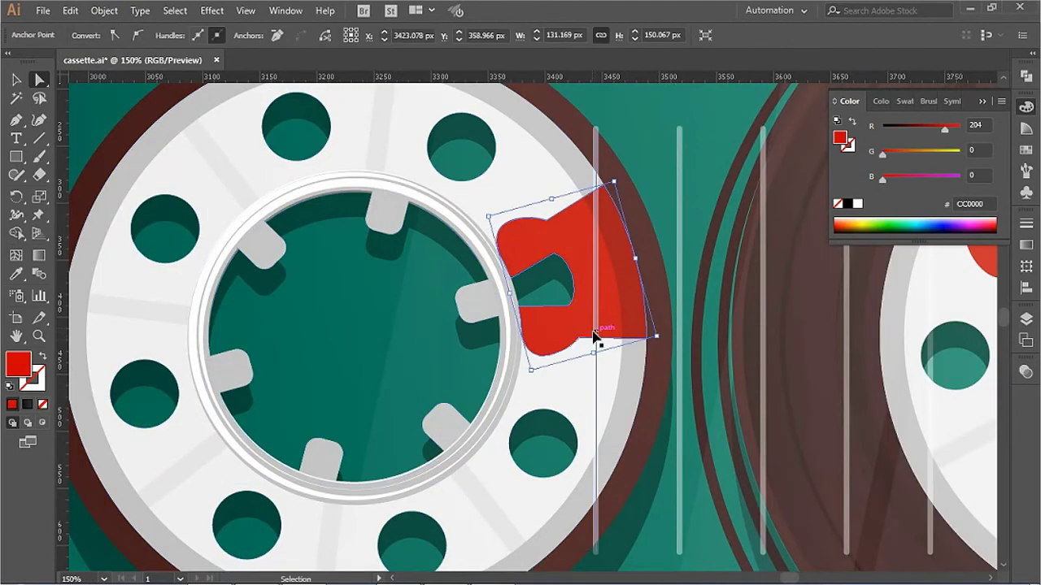
{"action": "key", "text": "shift+m"}
{"action": "left_click", "coordinate": [366, 298]}
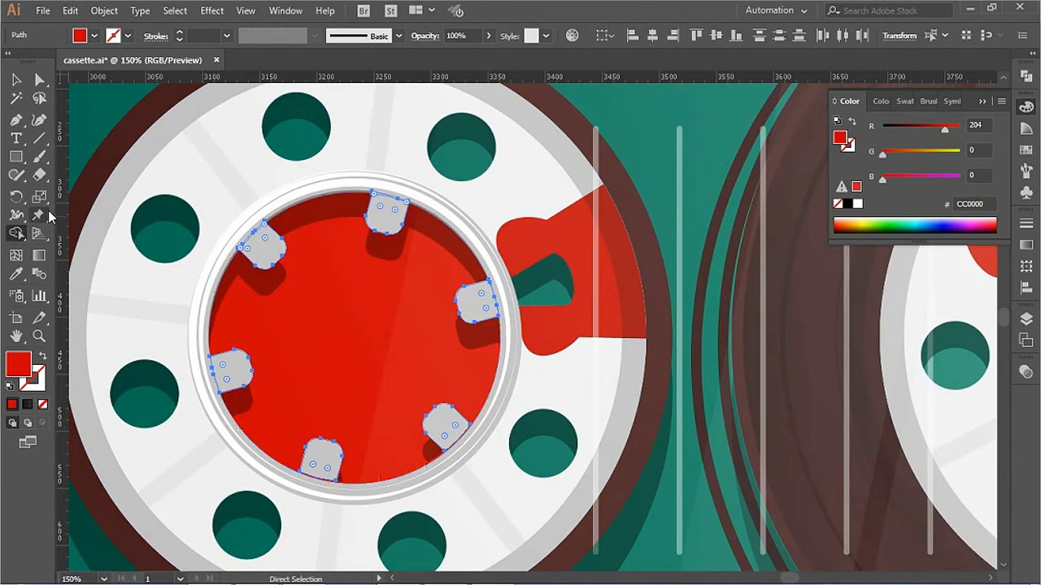
{"action": "key", "text": "ctrl+shift+a"}
{"action": "key", "text": "v"}
{"action": "key", "text": "ctrl+a"}
{"action": "key", "text": "ctrl+minus"}
{"action": "key", "text": "ctrl+minus"}
{"action": "key", "text": "ctrl+minus"}
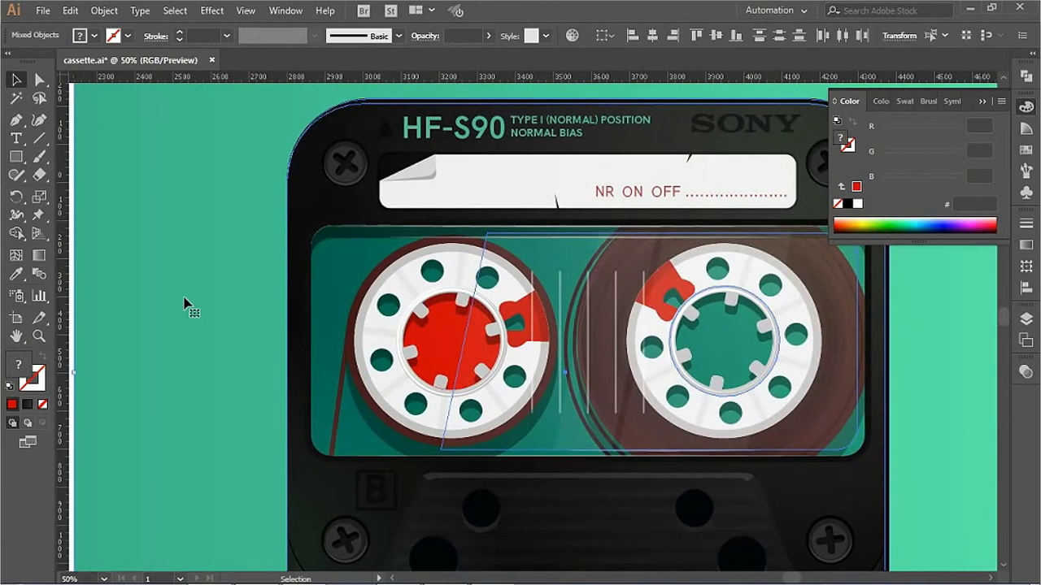
Step: Trim the reel hub areas out of the 5% white glass overlay with Shape Builder
{"action": "left_click", "coordinate": [134, 252]}
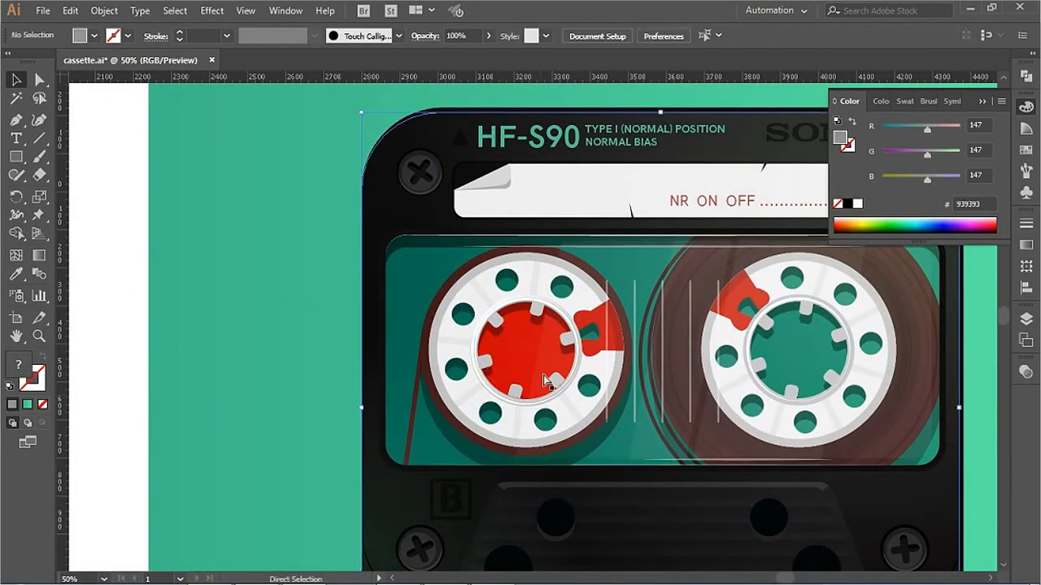
{"action": "scroll", "coordinate": [547, 435], "scroll_direction": "up", "scroll_amount": 3}
{"action": "left_click", "coordinate": [499, 341], "text": "shift"}
{"action": "key", "text": "shift+m"}
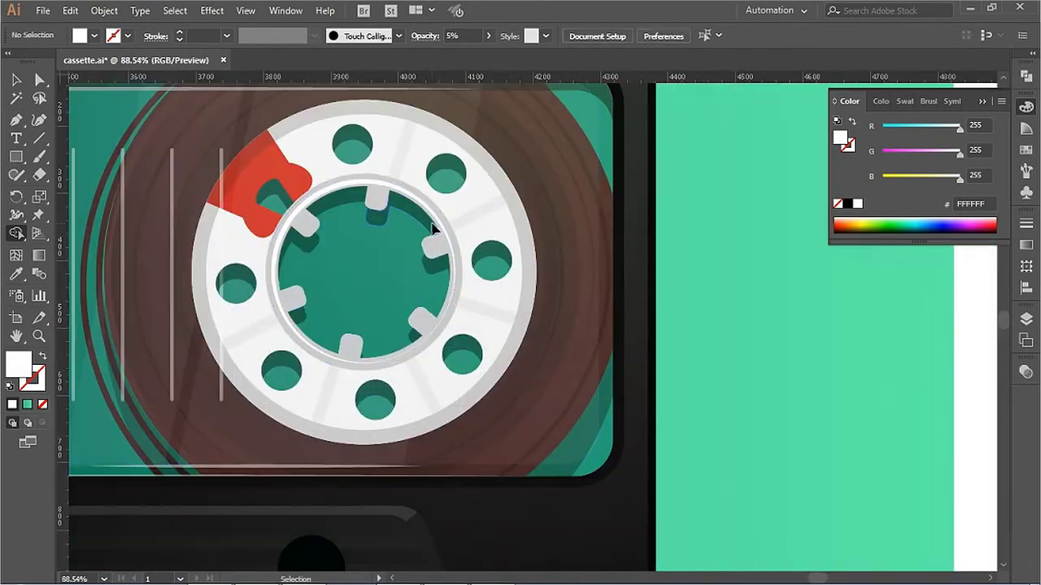
{"action": "key", "text": "v"}
{"action": "left_click", "coordinate": [478, 291]}
{"action": "scroll", "coordinate": [479, 290], "scroll_direction": "up", "scroll_amount": 5}
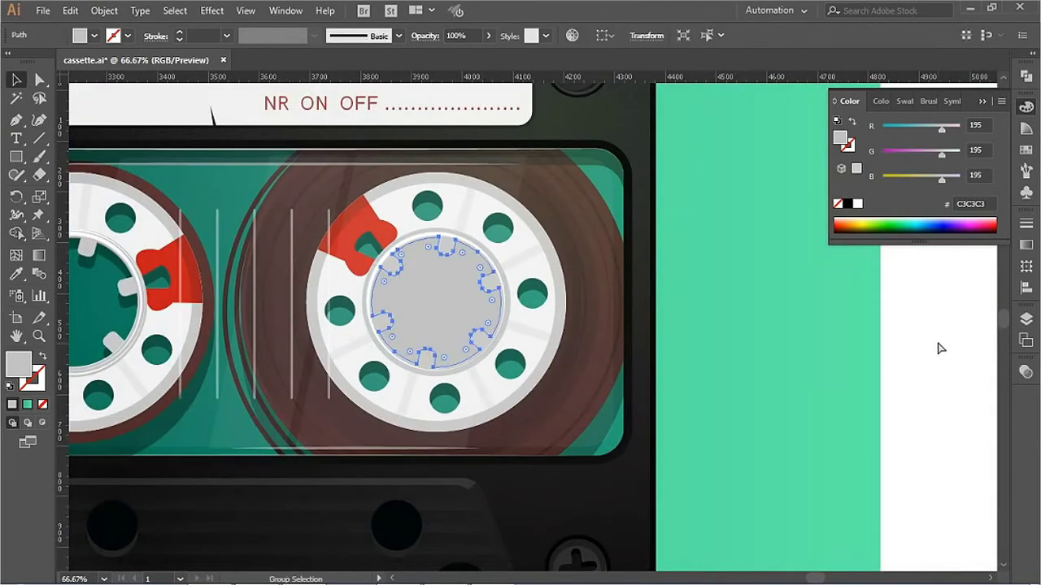
{"action": "left_click", "coordinate": [500, 181]}
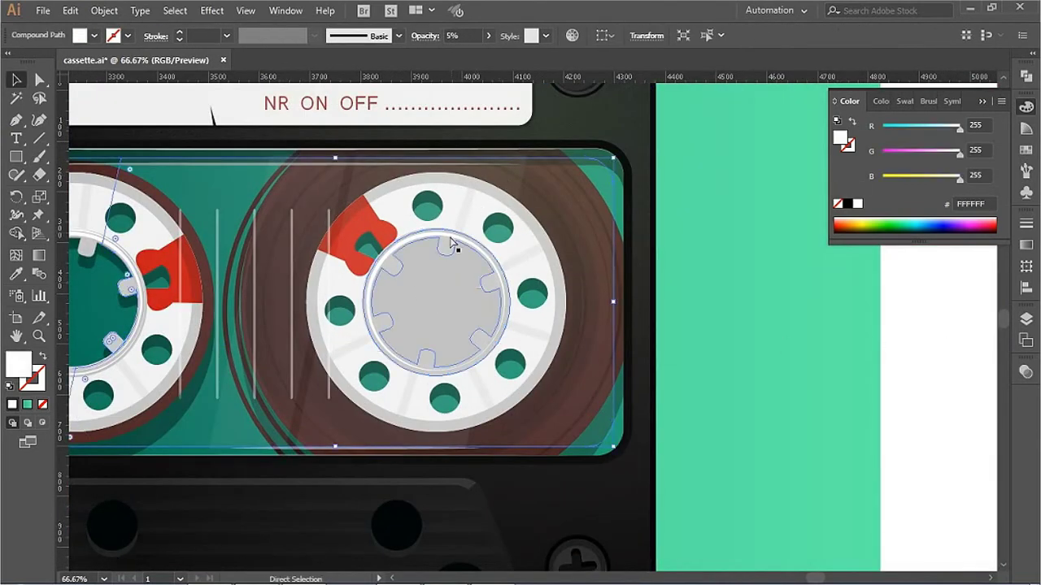
{"action": "key", "text": "shift+m"}
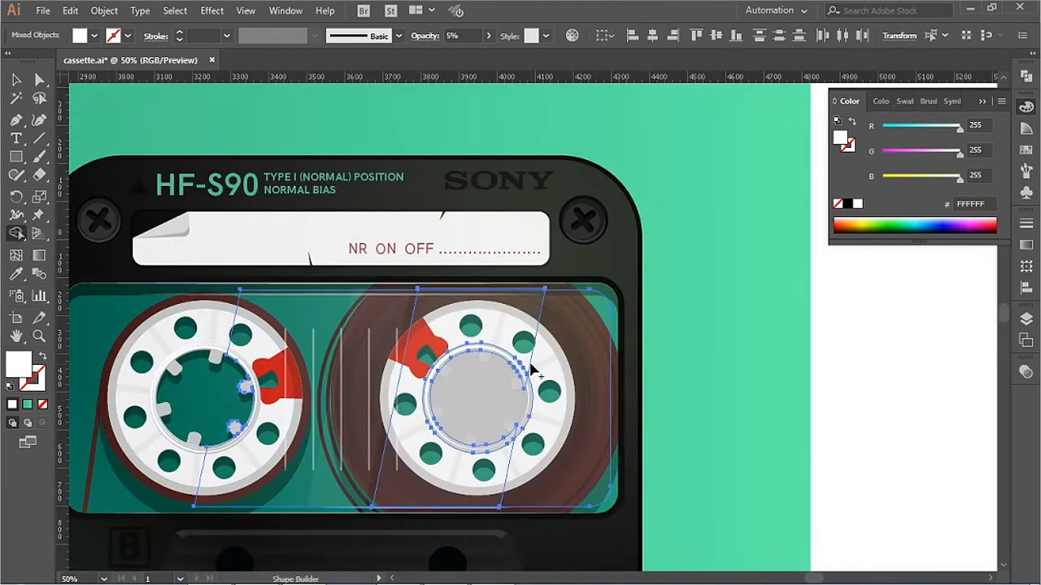
Step: Deselect, hide all panels and zoom out to preview the whole cassette icon
{"action": "key", "text": "ctrl+shift+a"}
{"action": "key", "text": "Tab"}
{"action": "key", "text": "ctrl+minus"}
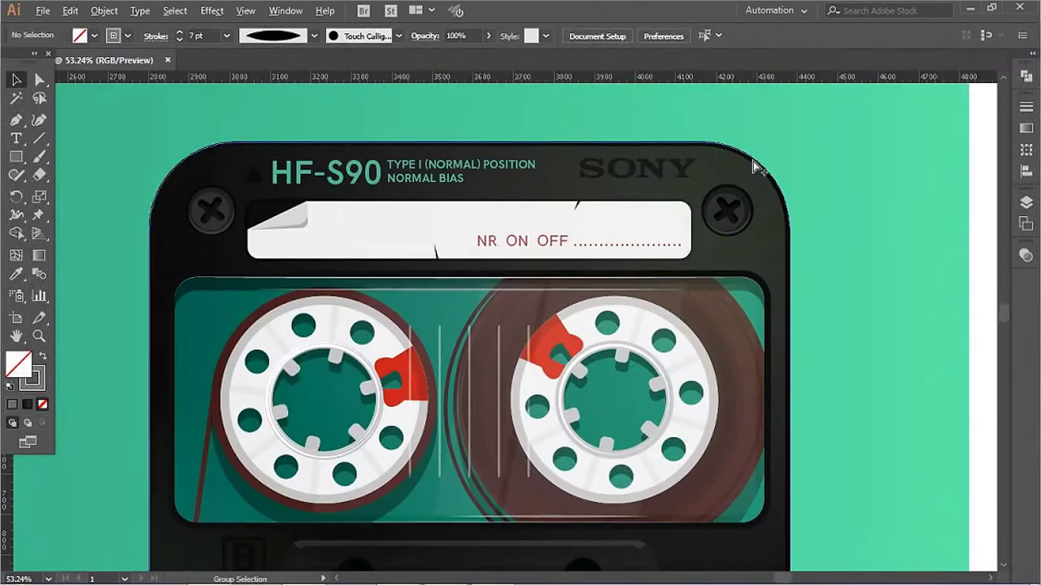
Step: Give the cassette's outer body path a black stroke
{"action": "left_click", "coordinate": [782, 200]}
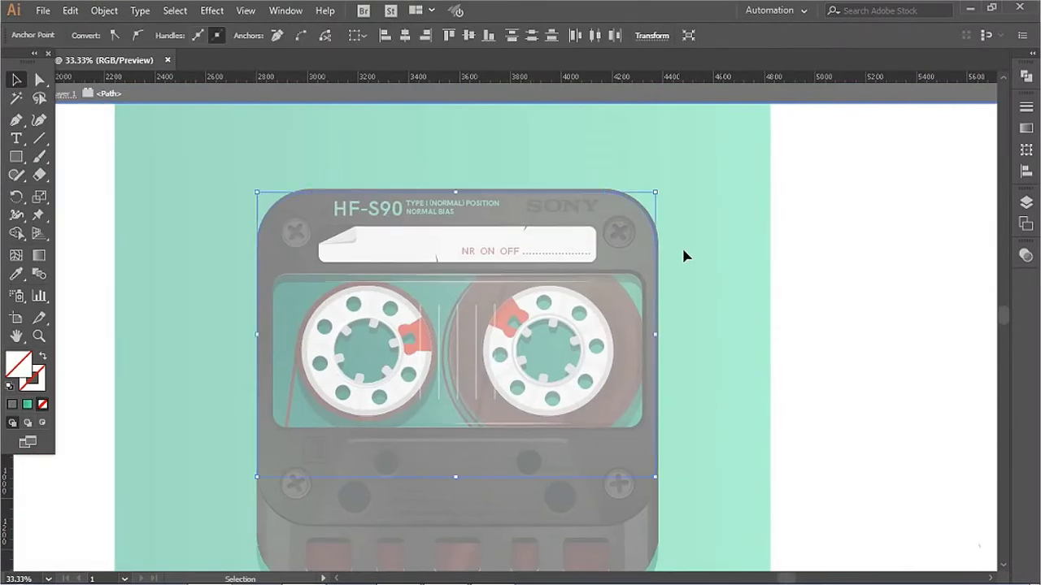
{"action": "left_click", "coordinate": [847, 205]}
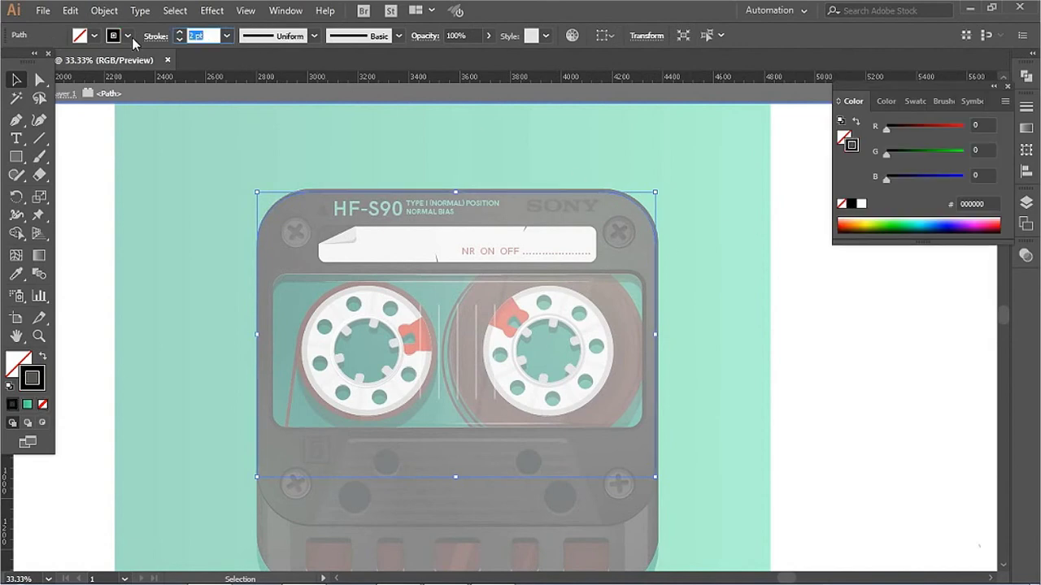
{"action": "left_click", "coordinate": [320, 360], "text": "ctrl"}
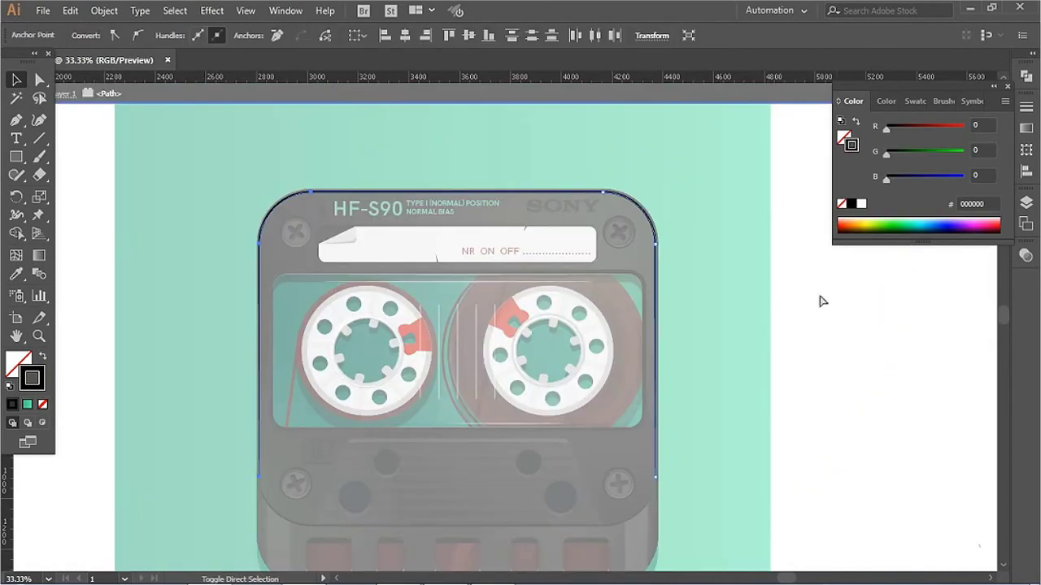
{"action": "left_click", "coordinate": [821, 297]}
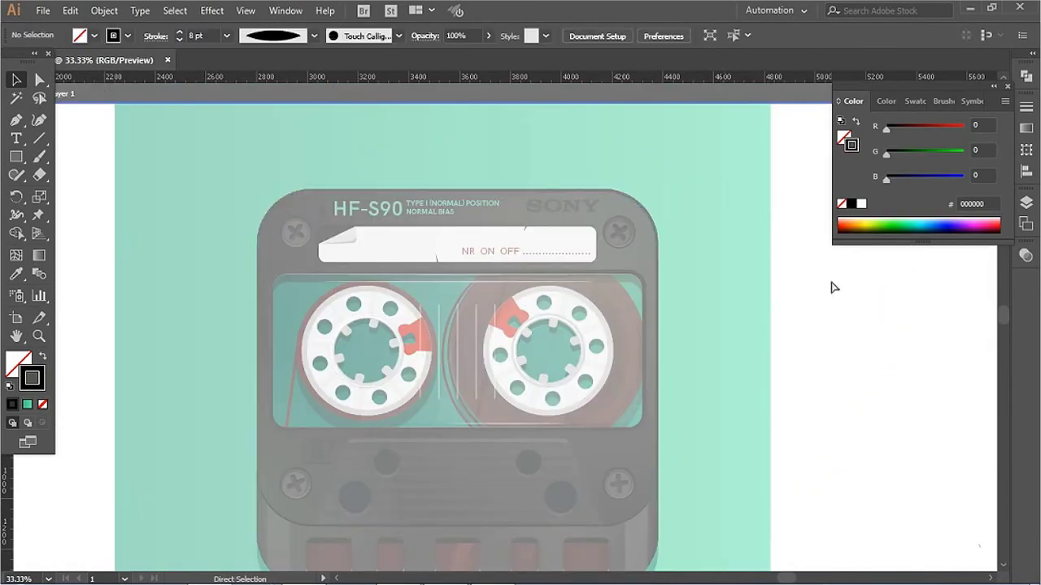
Step: Select the lower cassette body path with its mid-grey 6F6F6F fill
{"action": "scroll", "coordinate": [376, 457], "scroll_direction": "down", "scroll_amount": 2}
{"action": "scroll", "coordinate": [365, 490], "scroll_direction": "down", "scroll_amount": 3}
{"action": "left_click", "coordinate": [457, 498], "text": "shift"}
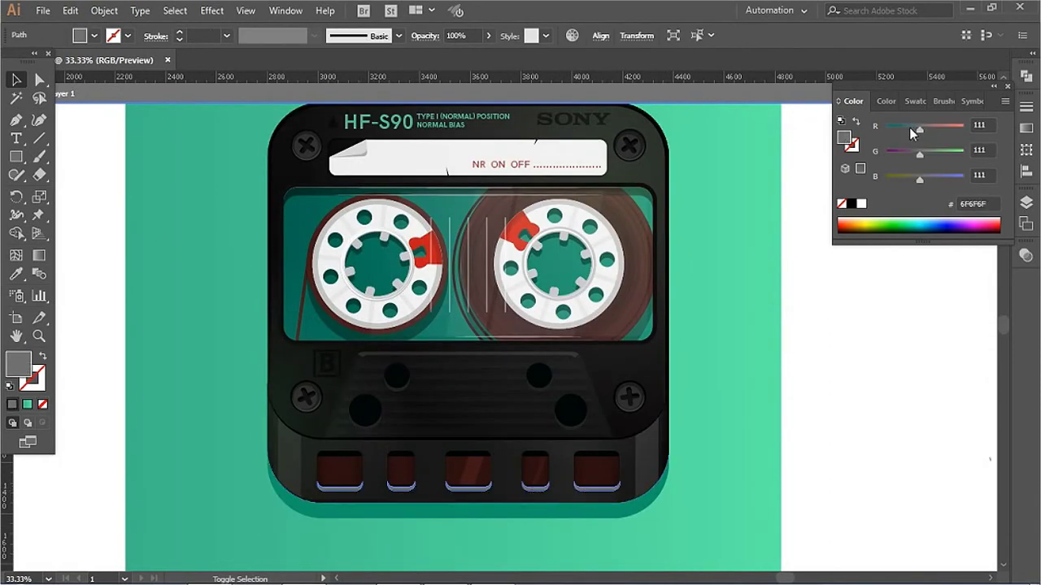
Step: Move the glossy slot highlights left onto the other bottom slots
{"action": "left_click_drag", "start_coordinate": [602, 475], "coordinate": [340, 476]}
{"action": "left_click", "coordinate": [836, 434]}
{"action": "left_click_drag", "start_coordinate": [518, 478], "coordinate": [712, 473]}
{"action": "left_click", "coordinate": [848, 453]}
{"action": "key", "text": "ctrl+minus"}
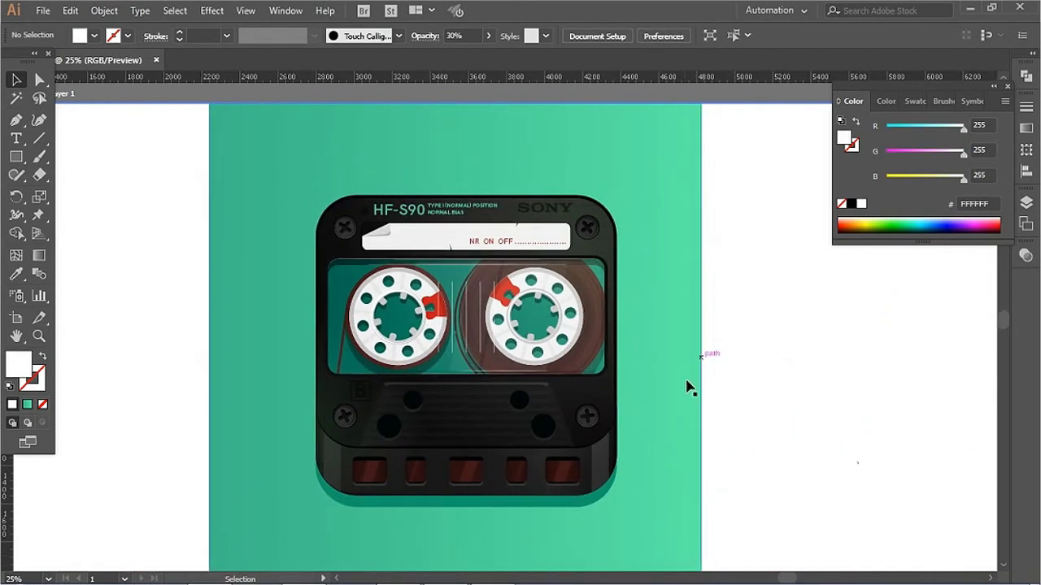
Step: Make shifted-down duplicates of the four hole circles
{"action": "left_click", "coordinate": [390, 475], "text": "shift"}
{"action": "left_click", "coordinate": [806, 407]}
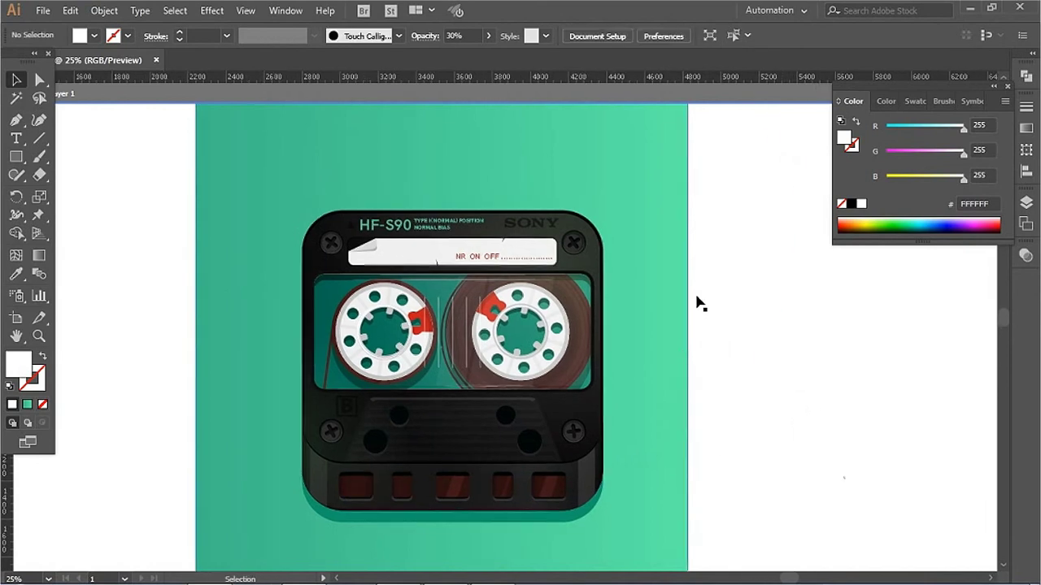
{"action": "scroll", "coordinate": [435, 493], "scroll_direction": "up", "scroll_amount": 4}
{"action": "left_click_drag", "start_coordinate": [315, 360], "coordinate": [316, 395]}
{"action": "key", "text": "shift+m"}
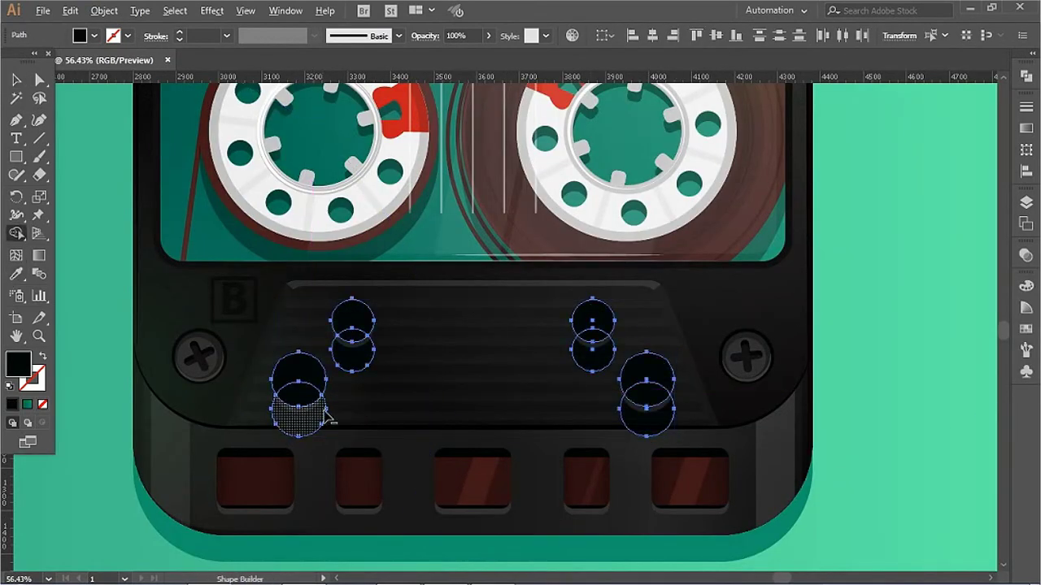
Step: Select the two left and lower-right hole circles and adjust their colour
{"action": "key", "text": "v"}
{"action": "left_click_drag", "start_coordinate": [86, 432], "coordinate": [366, 324]}
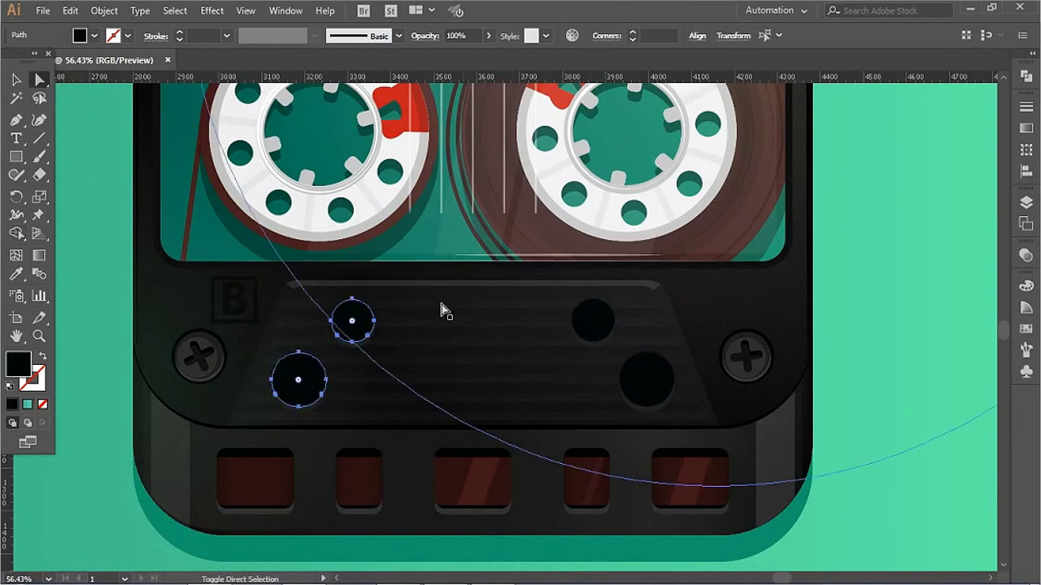
{"action": "left_click", "coordinate": [642, 370], "text": "shift"}
{"action": "left_click", "coordinate": [1026, 285]}
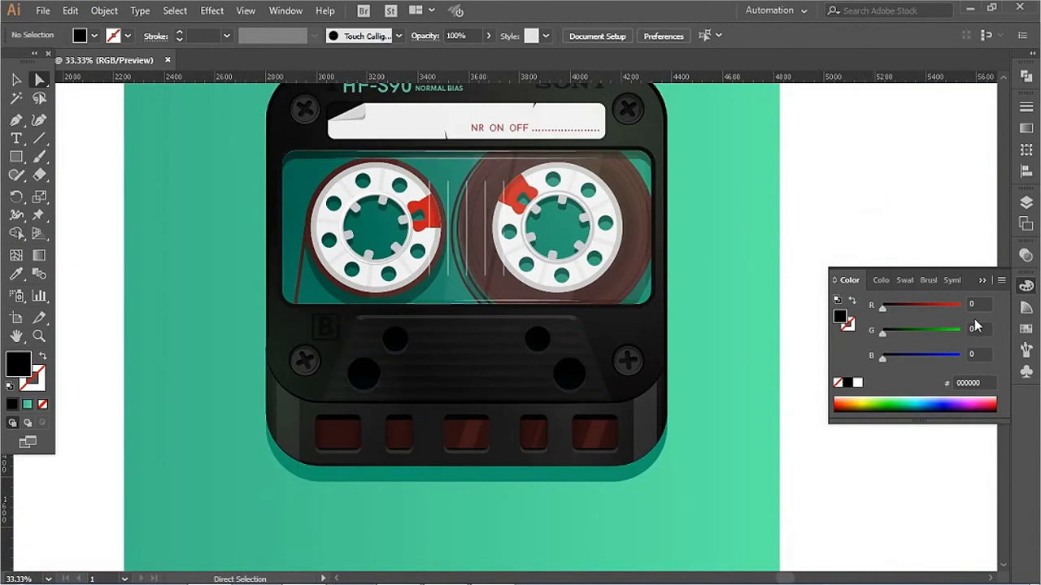